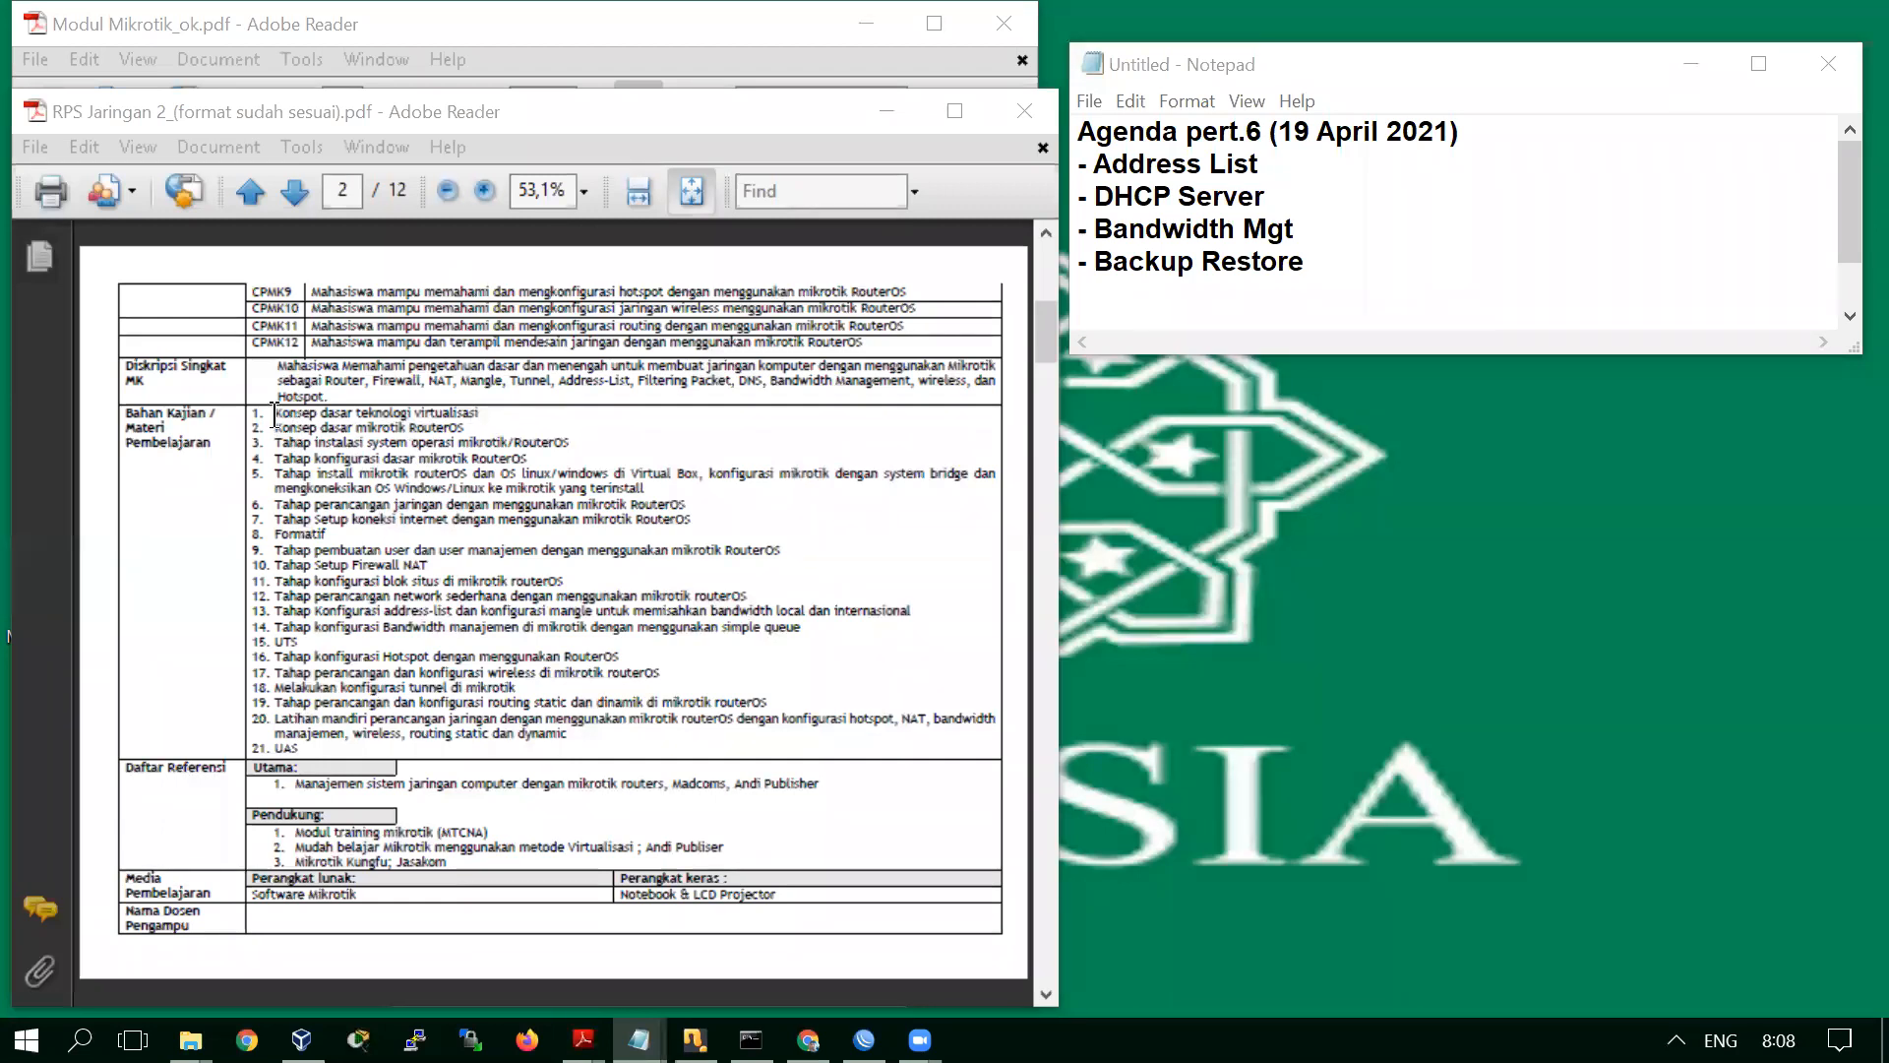
Review course topics 1 to 13 in the RPS Jaringan 2 syllabus, highlighting them, and minimize the syllabus window
drag(273, 413, 558, 456)
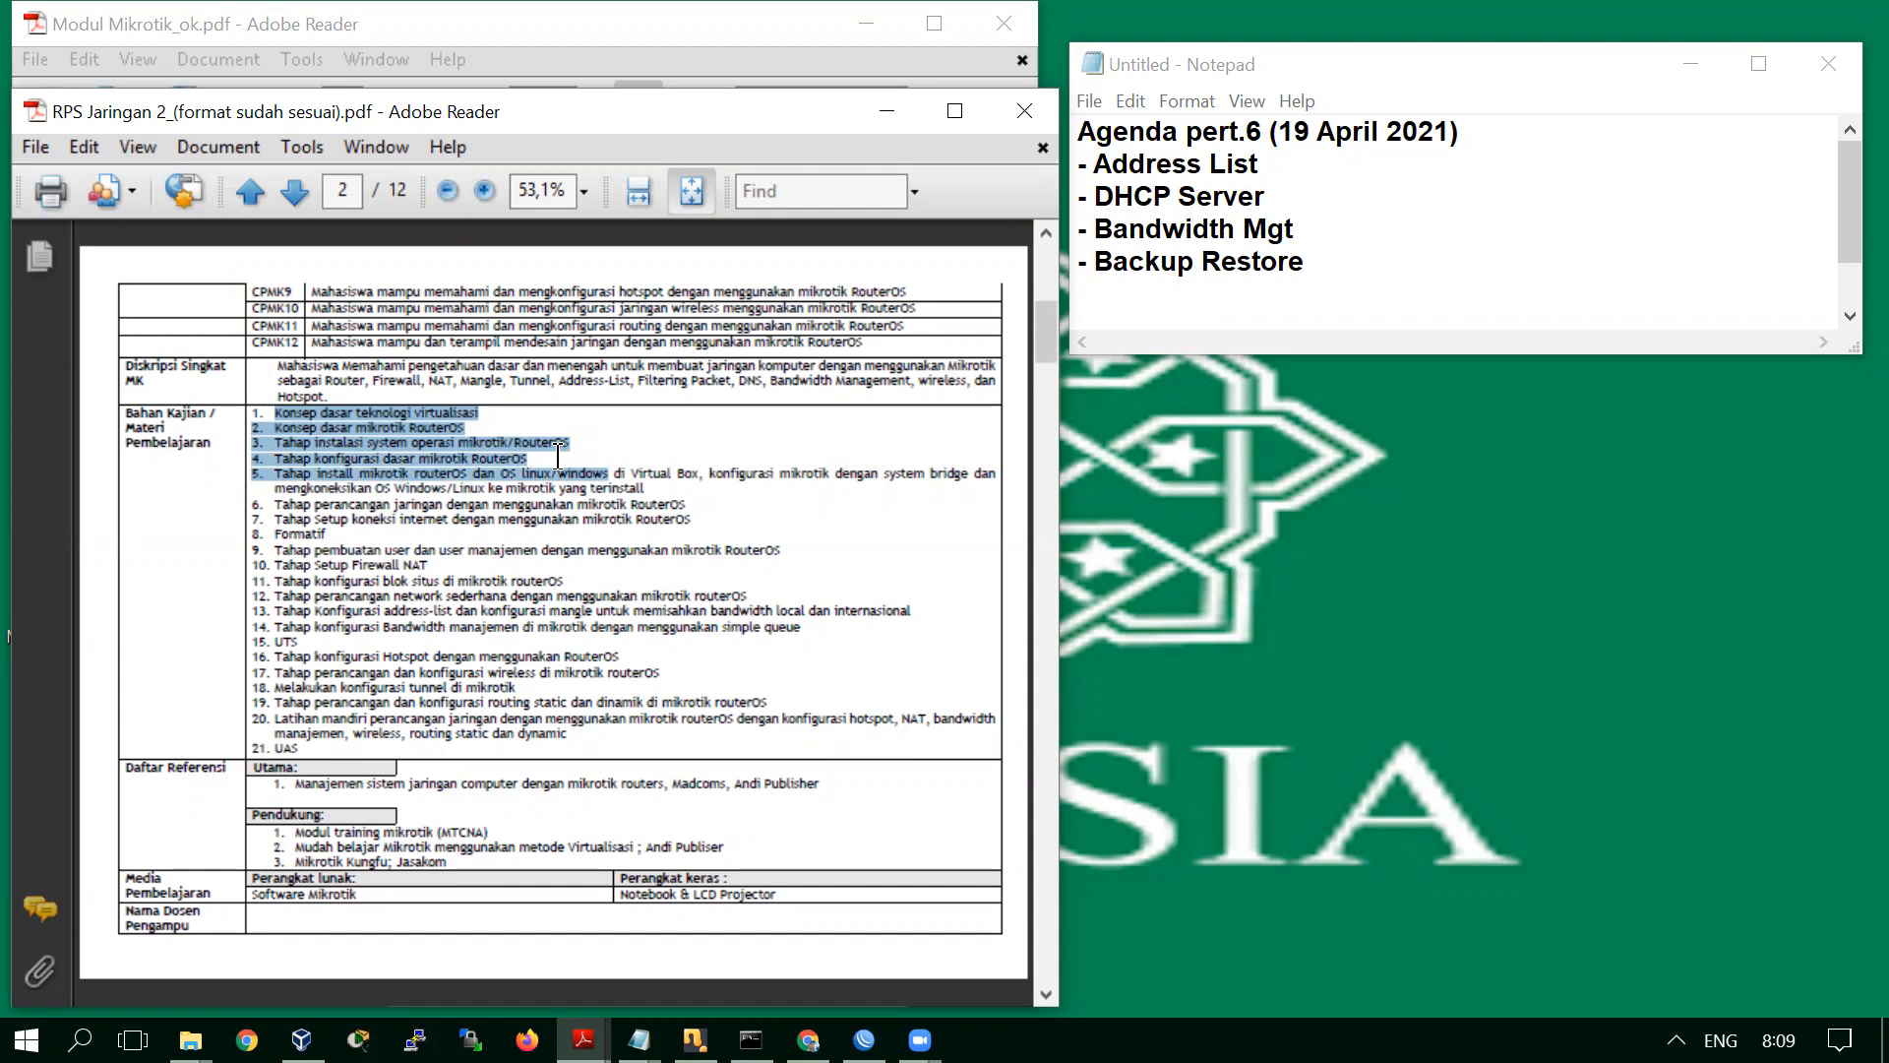
drag(558, 456, 656, 481)
drag(656, 484, 716, 485)
drag(786, 502, 977, 485)
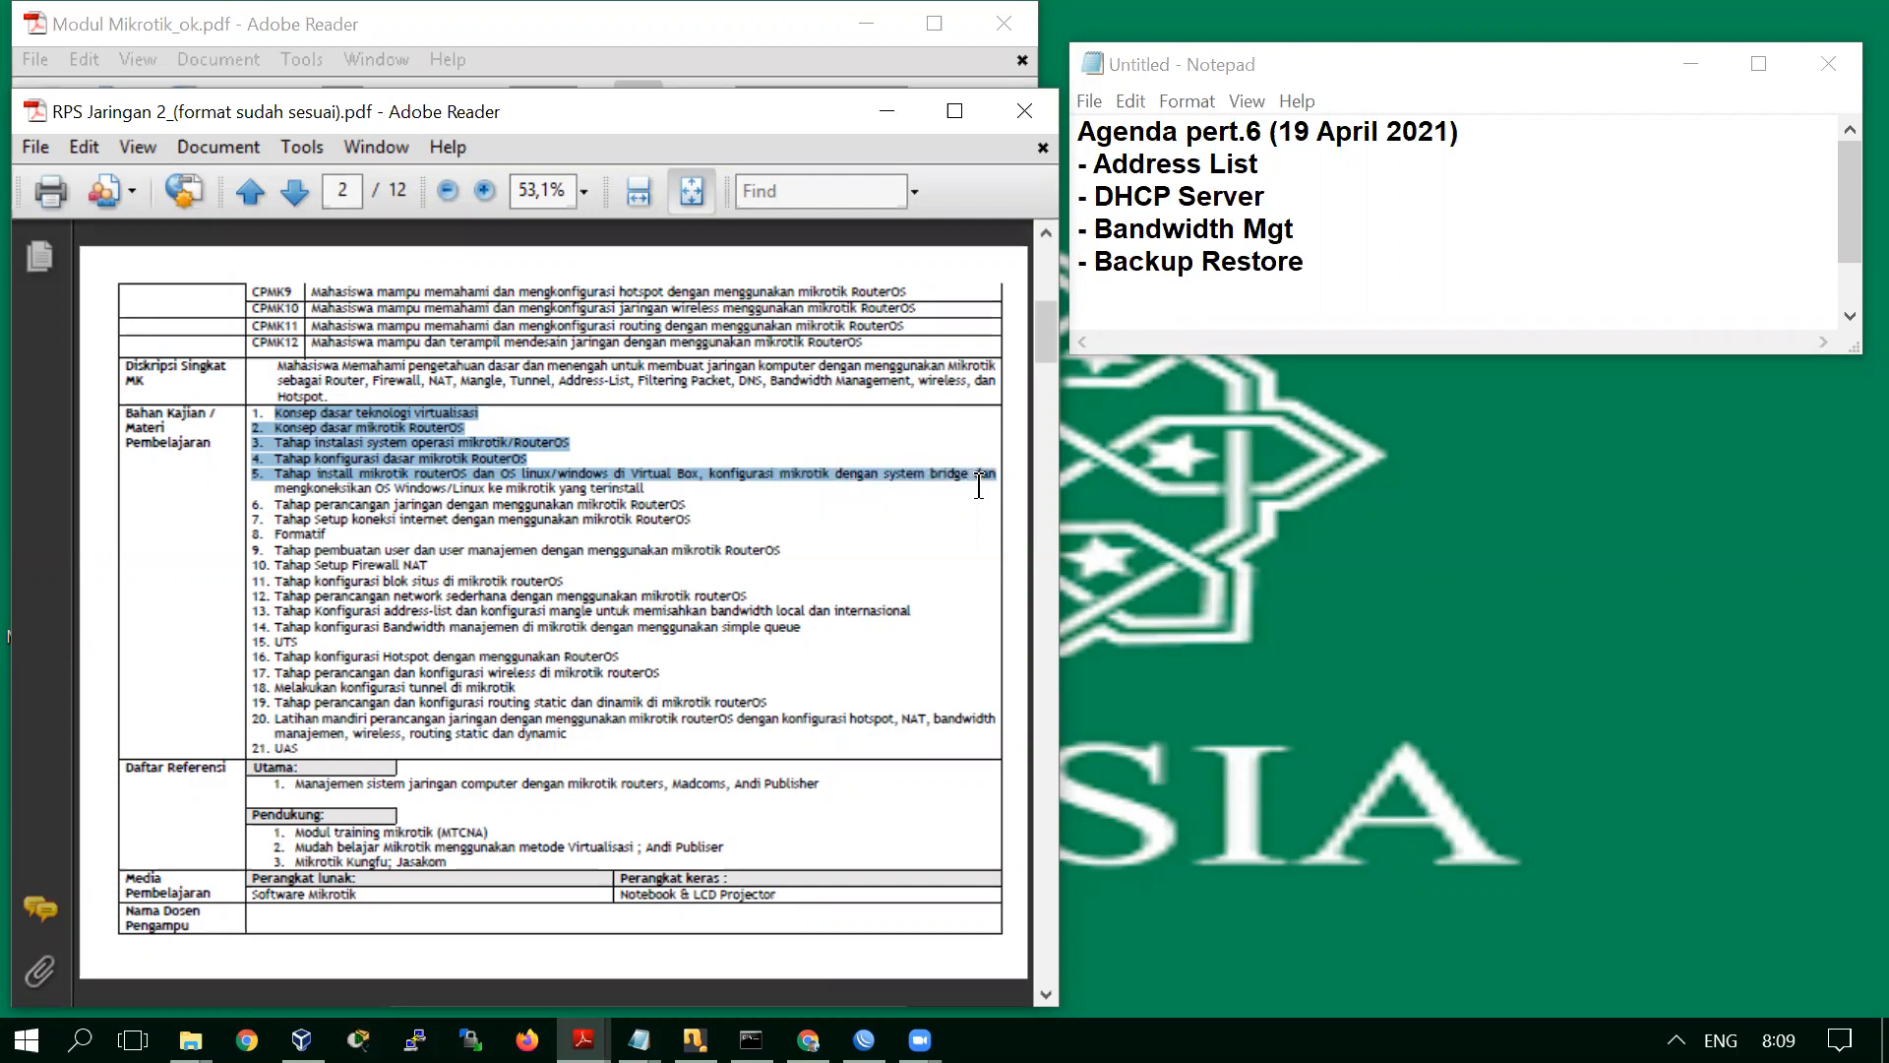
drag(979, 495, 978, 497)
drag(977, 497, 712, 504)
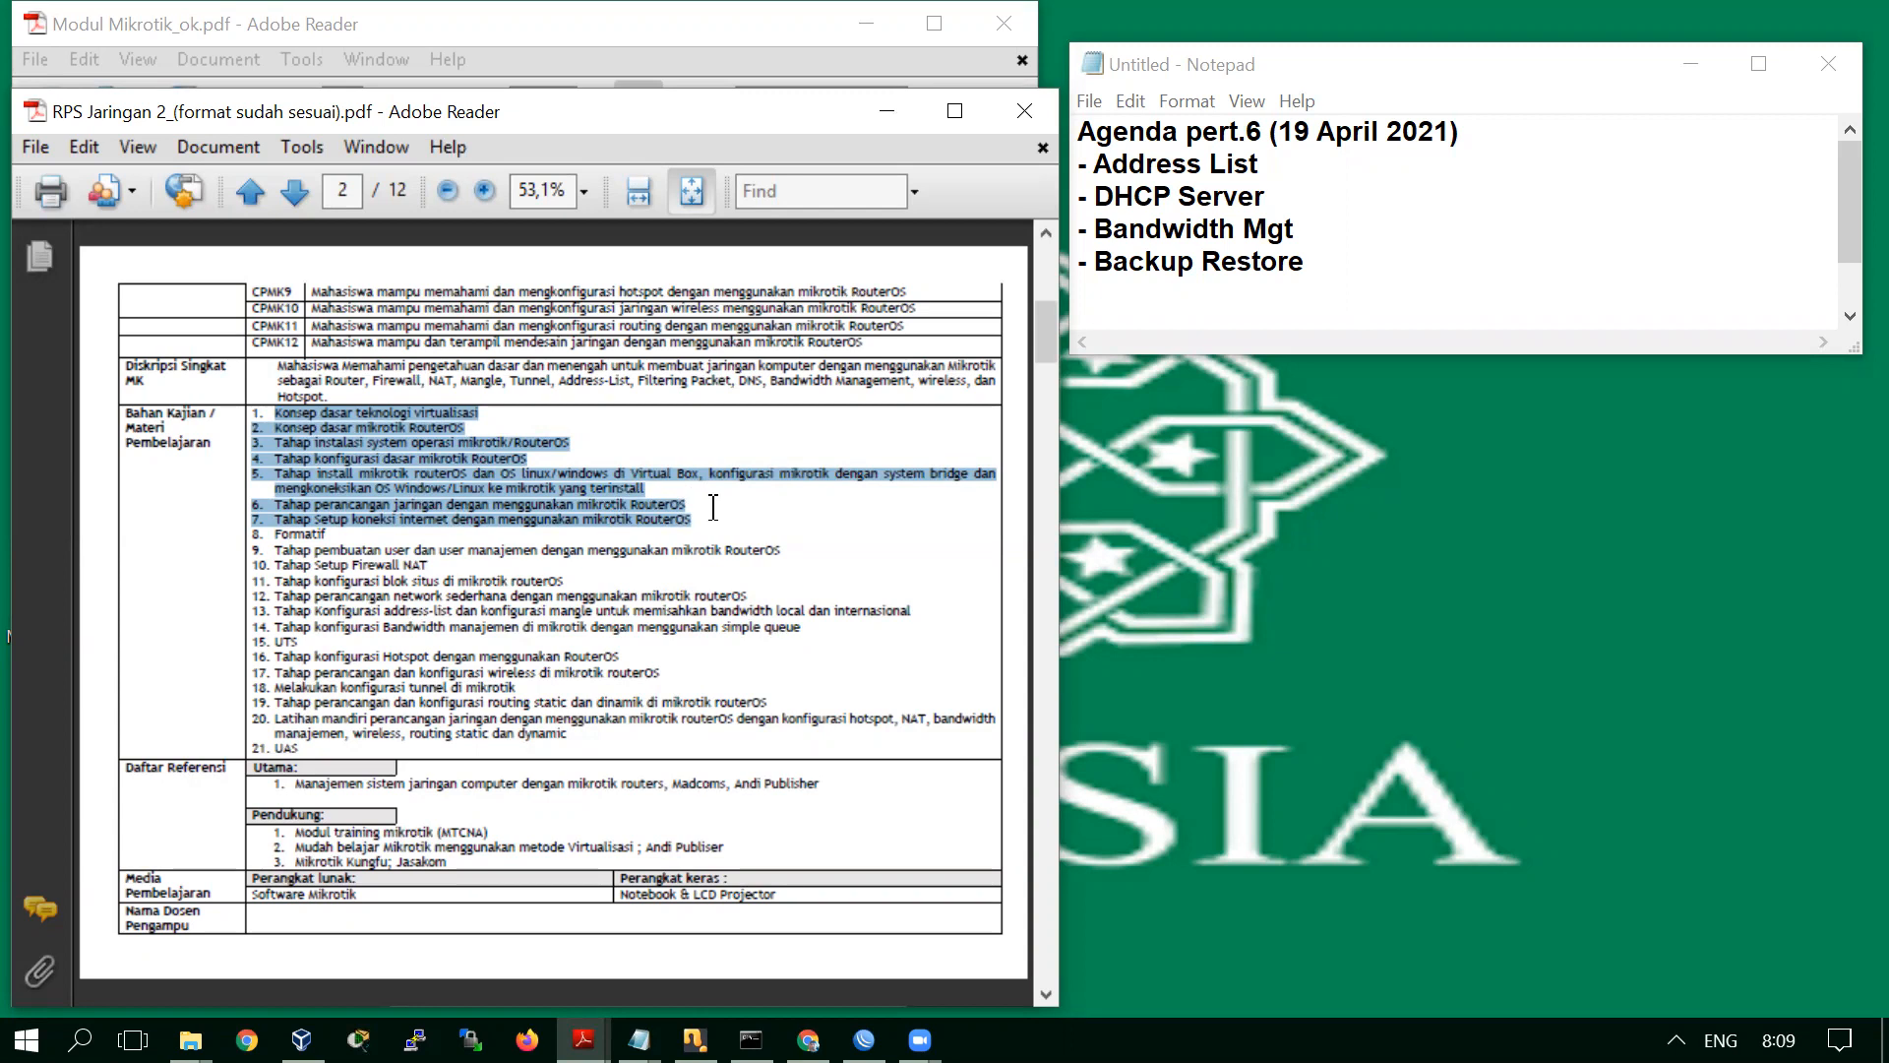
drag(713, 507, 502, 556)
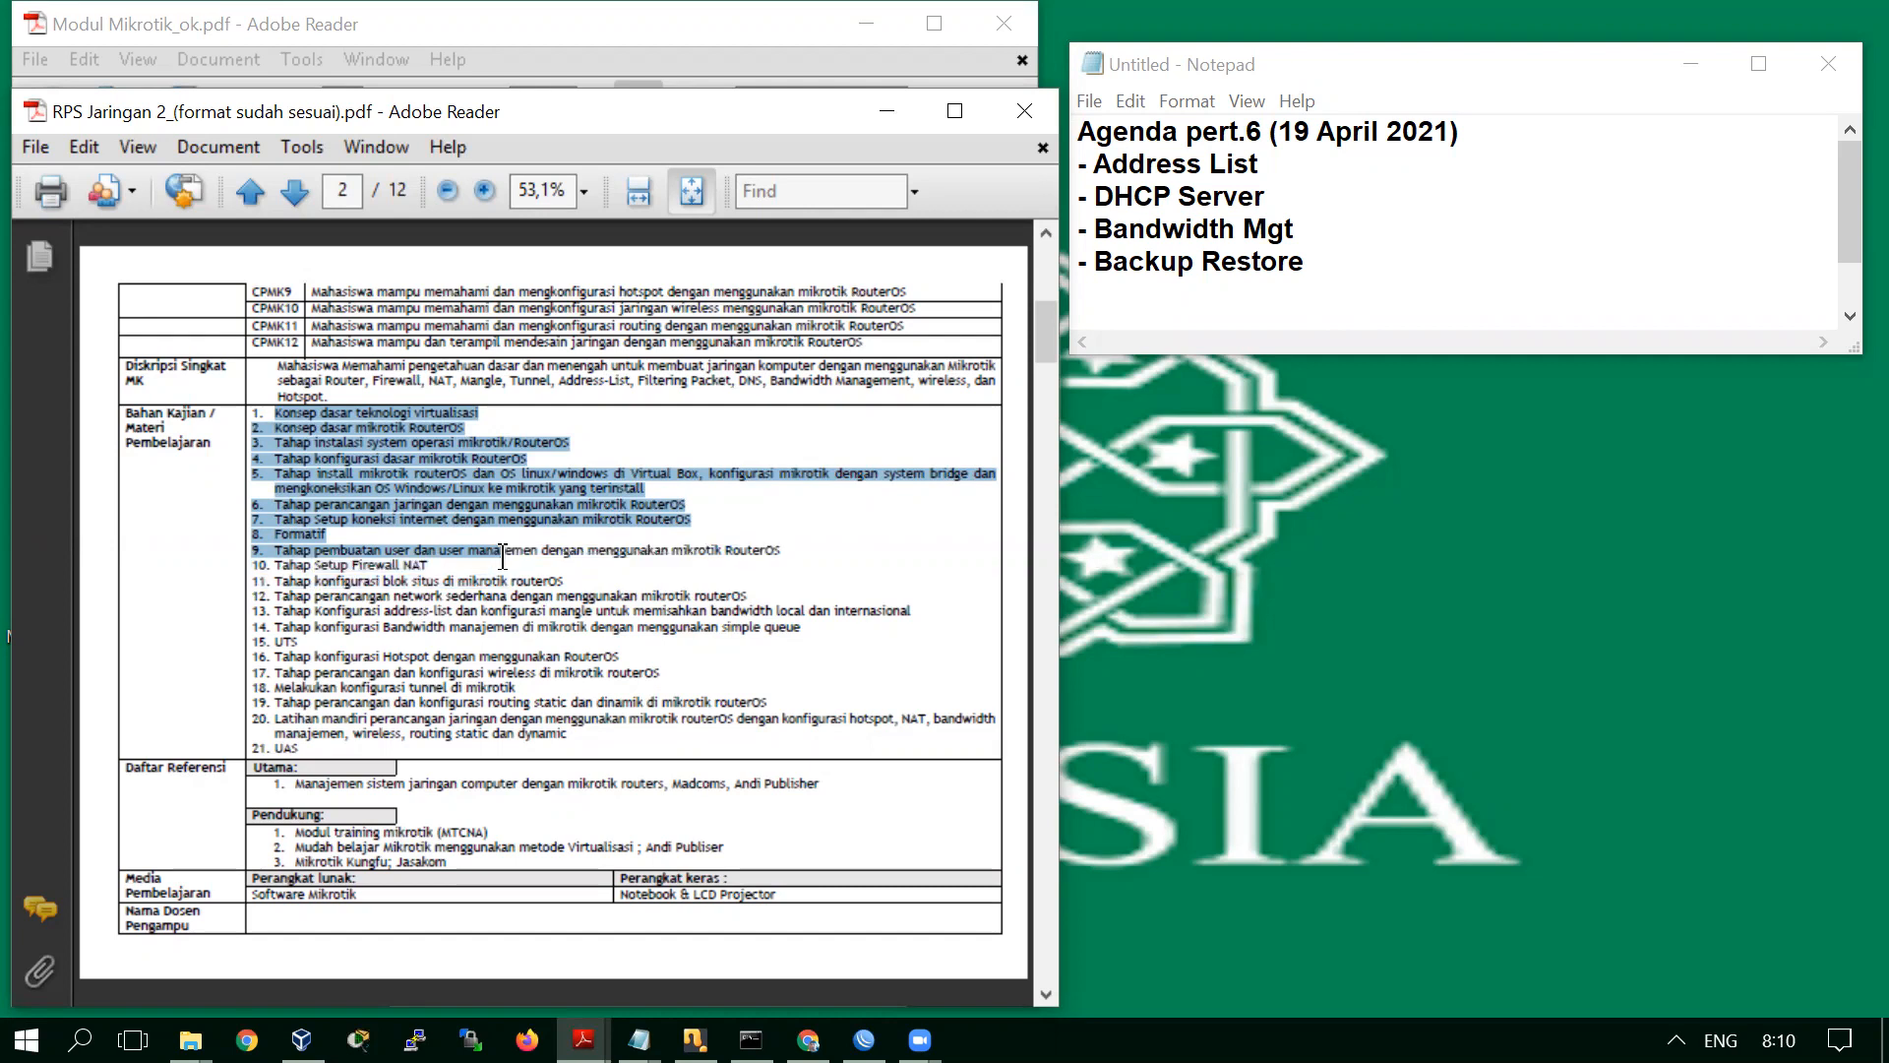
drag(503, 556, 499, 550)
drag(499, 553, 573, 581)
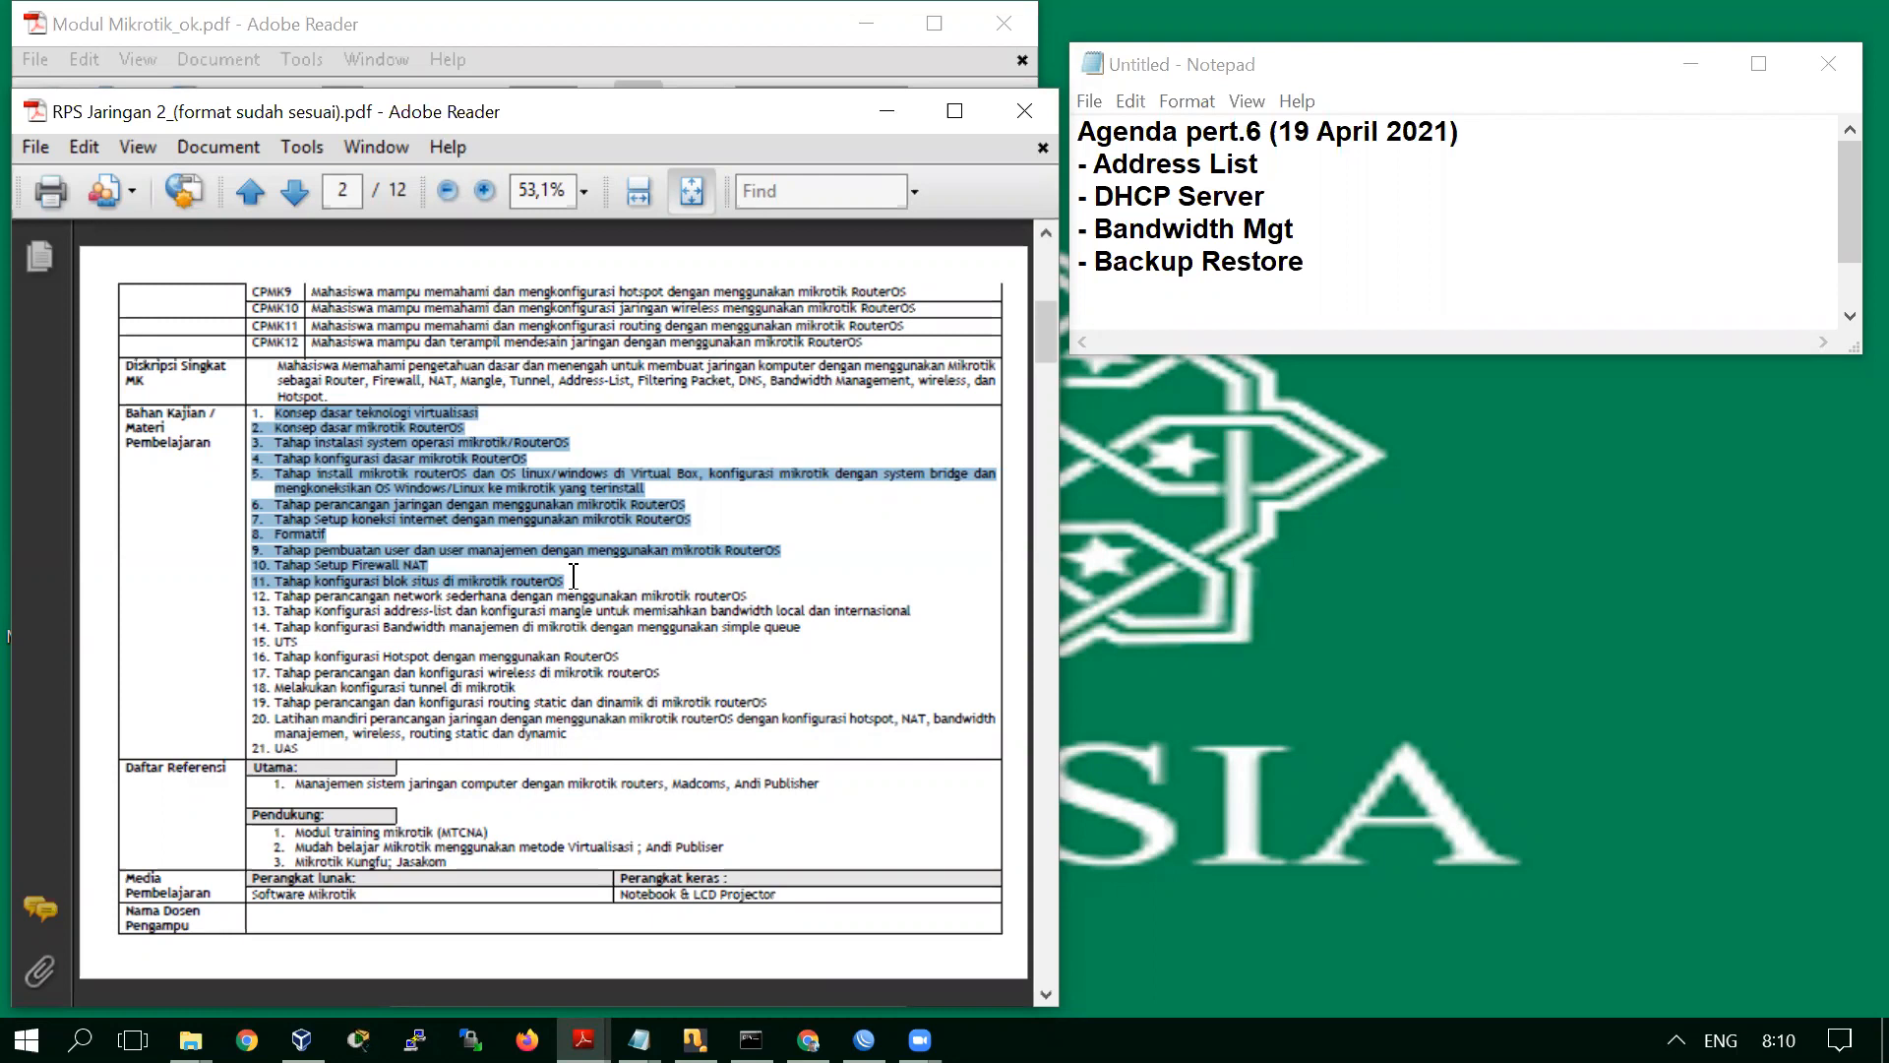
drag(574, 579, 901, 605)
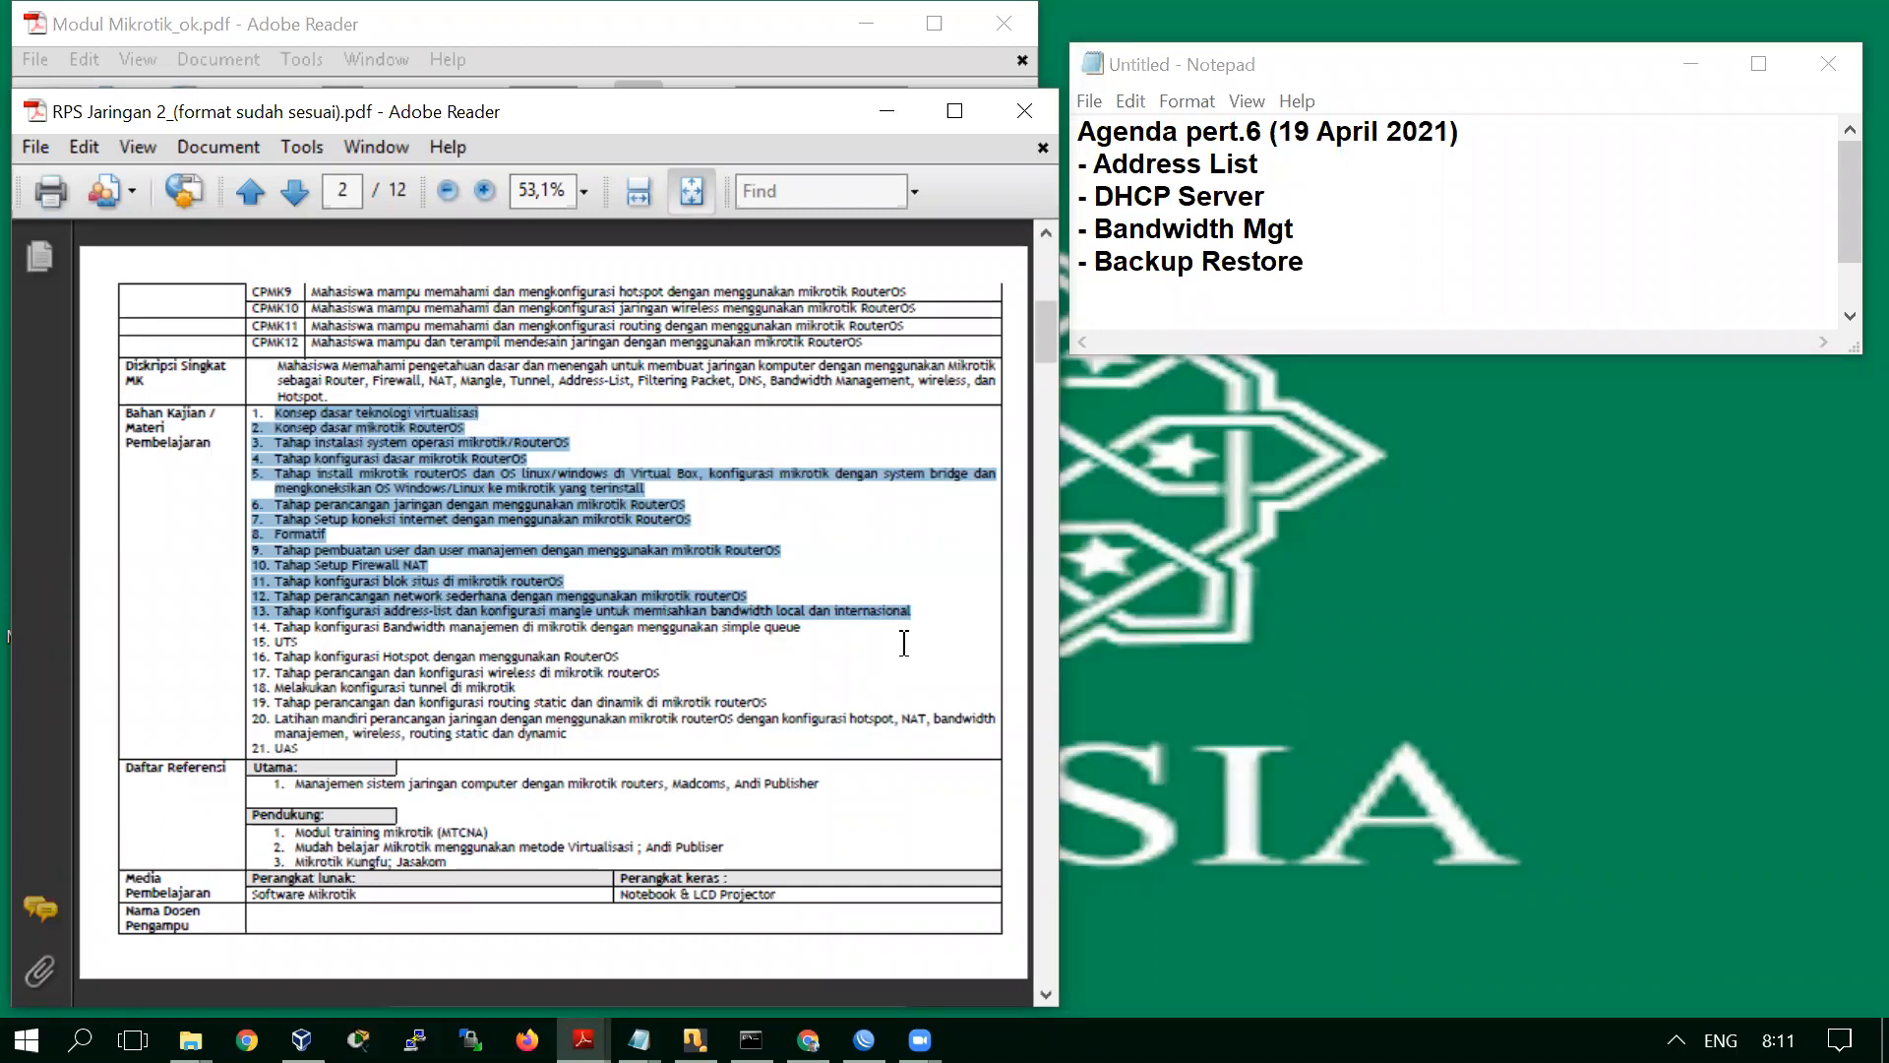
click(886, 110)
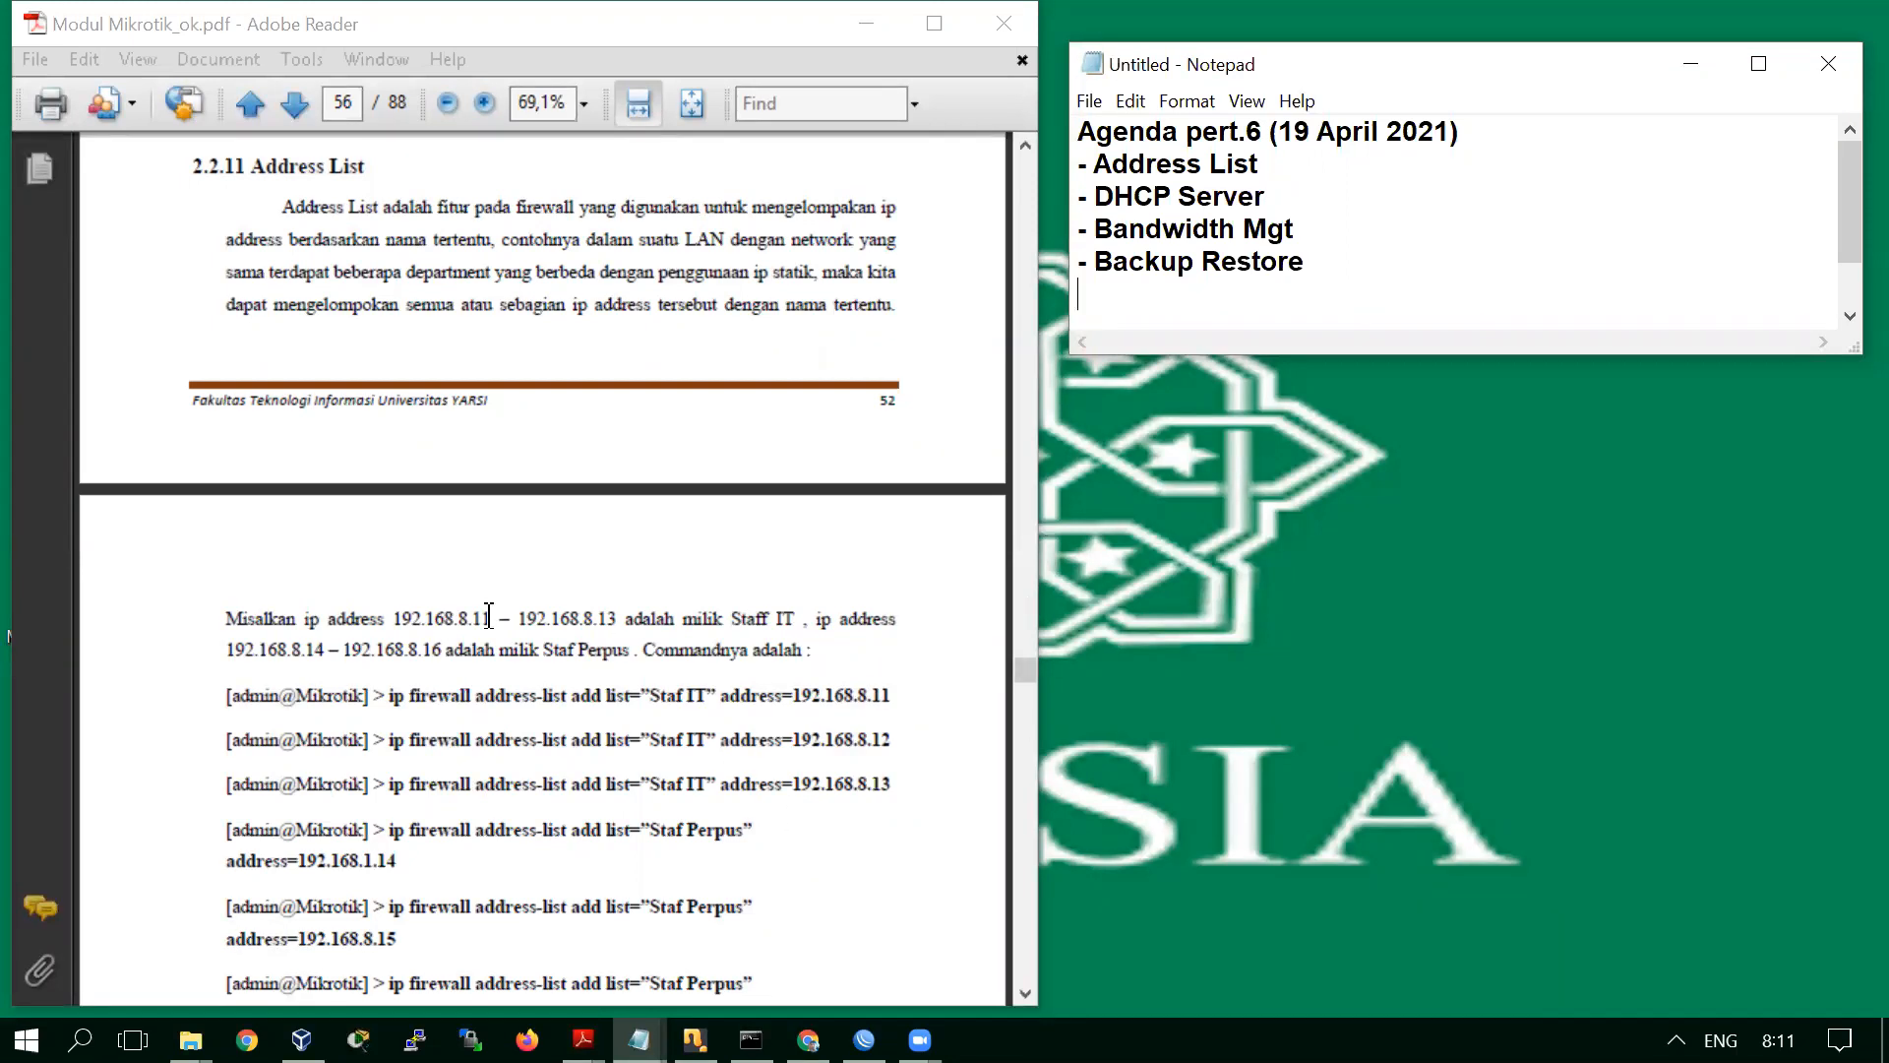
Examine the example IP address ranges and the first "Staf IT" address-list command in the Modul Mikrotik PDF
drag(395, 618, 564, 599)
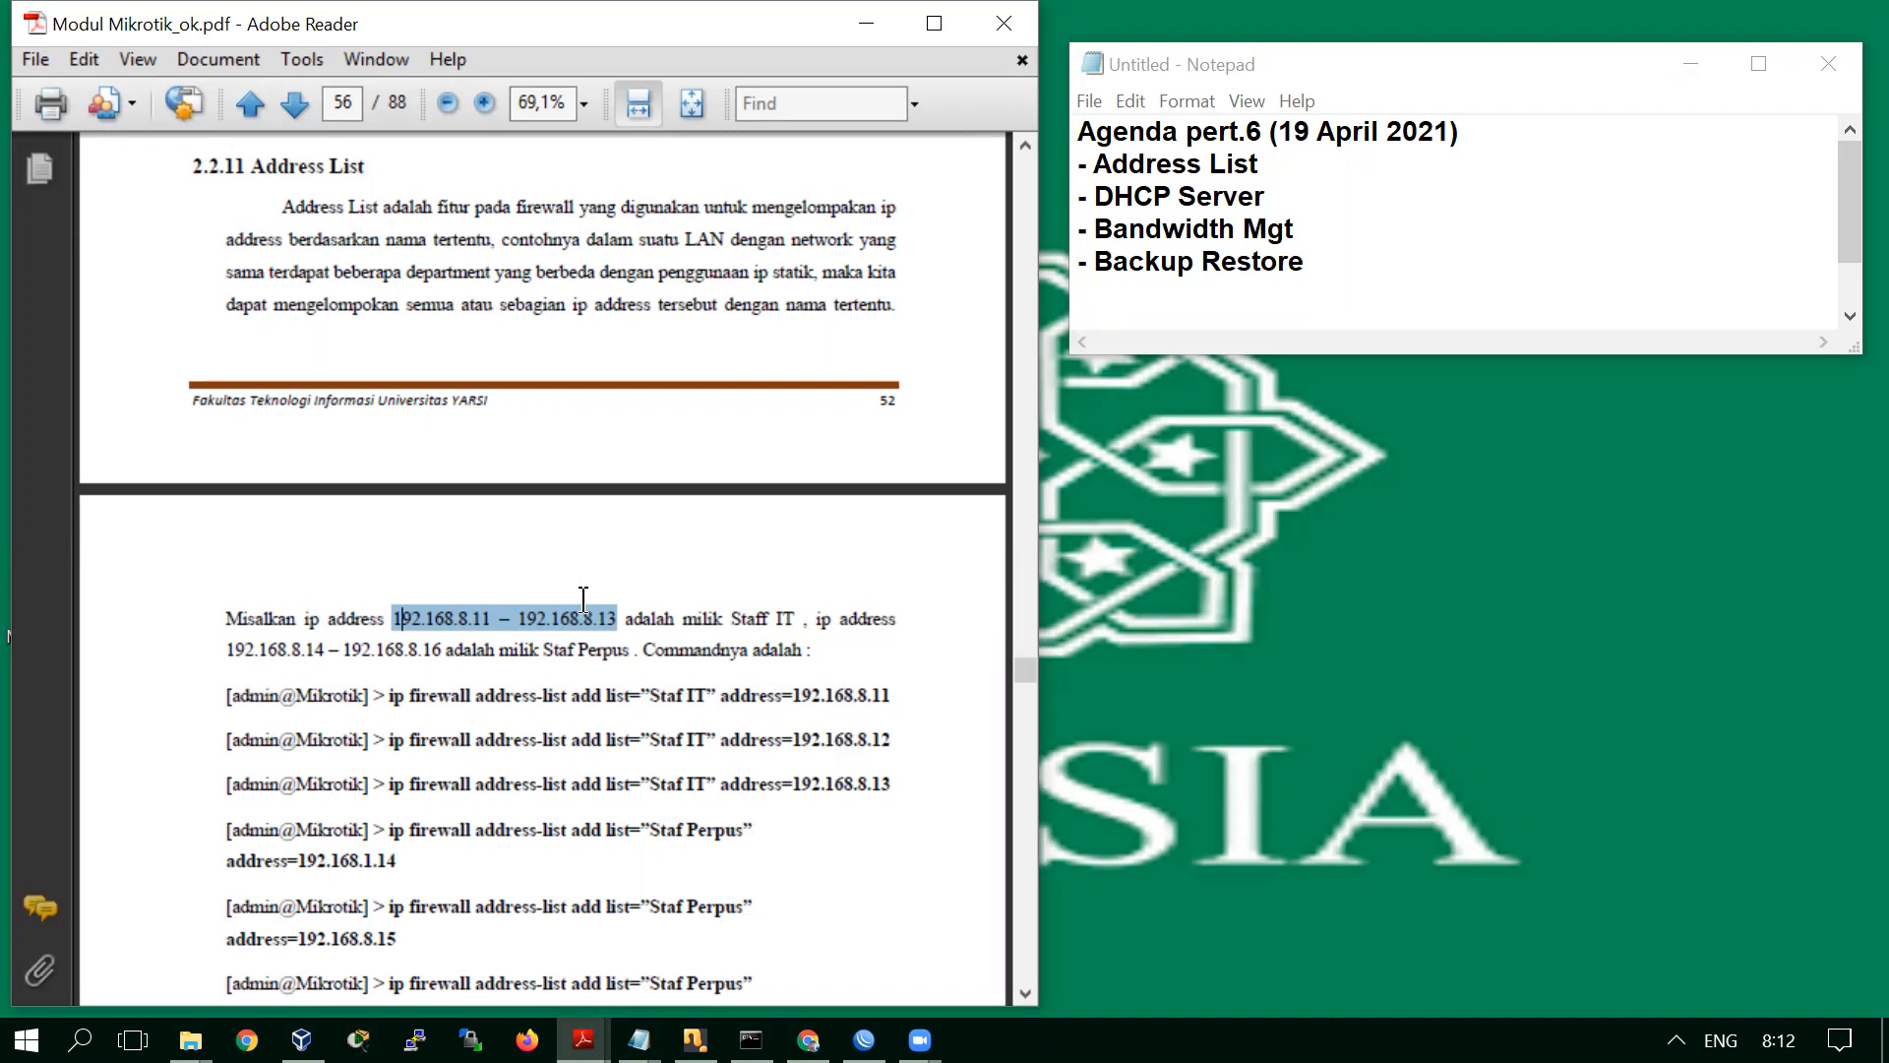
drag(583, 600, 404, 650)
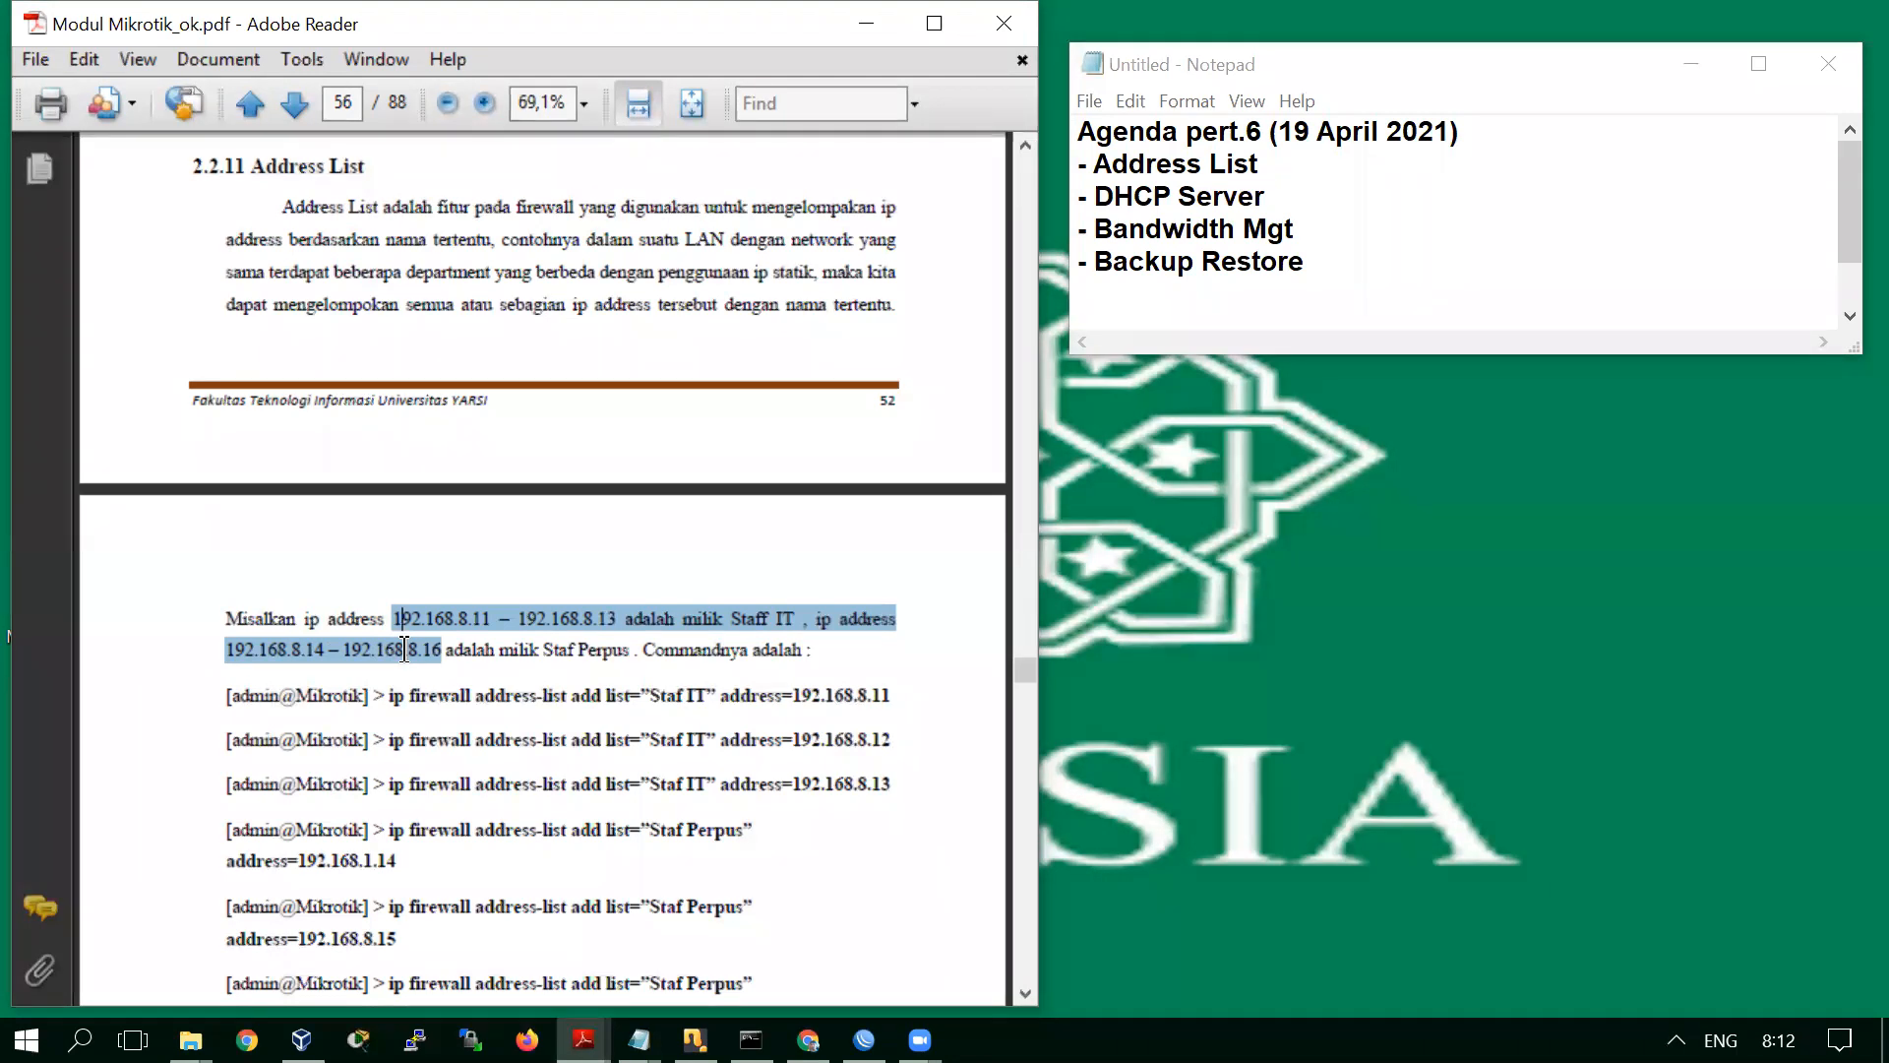
drag(404, 649, 406, 653)
drag(386, 696, 879, 708)
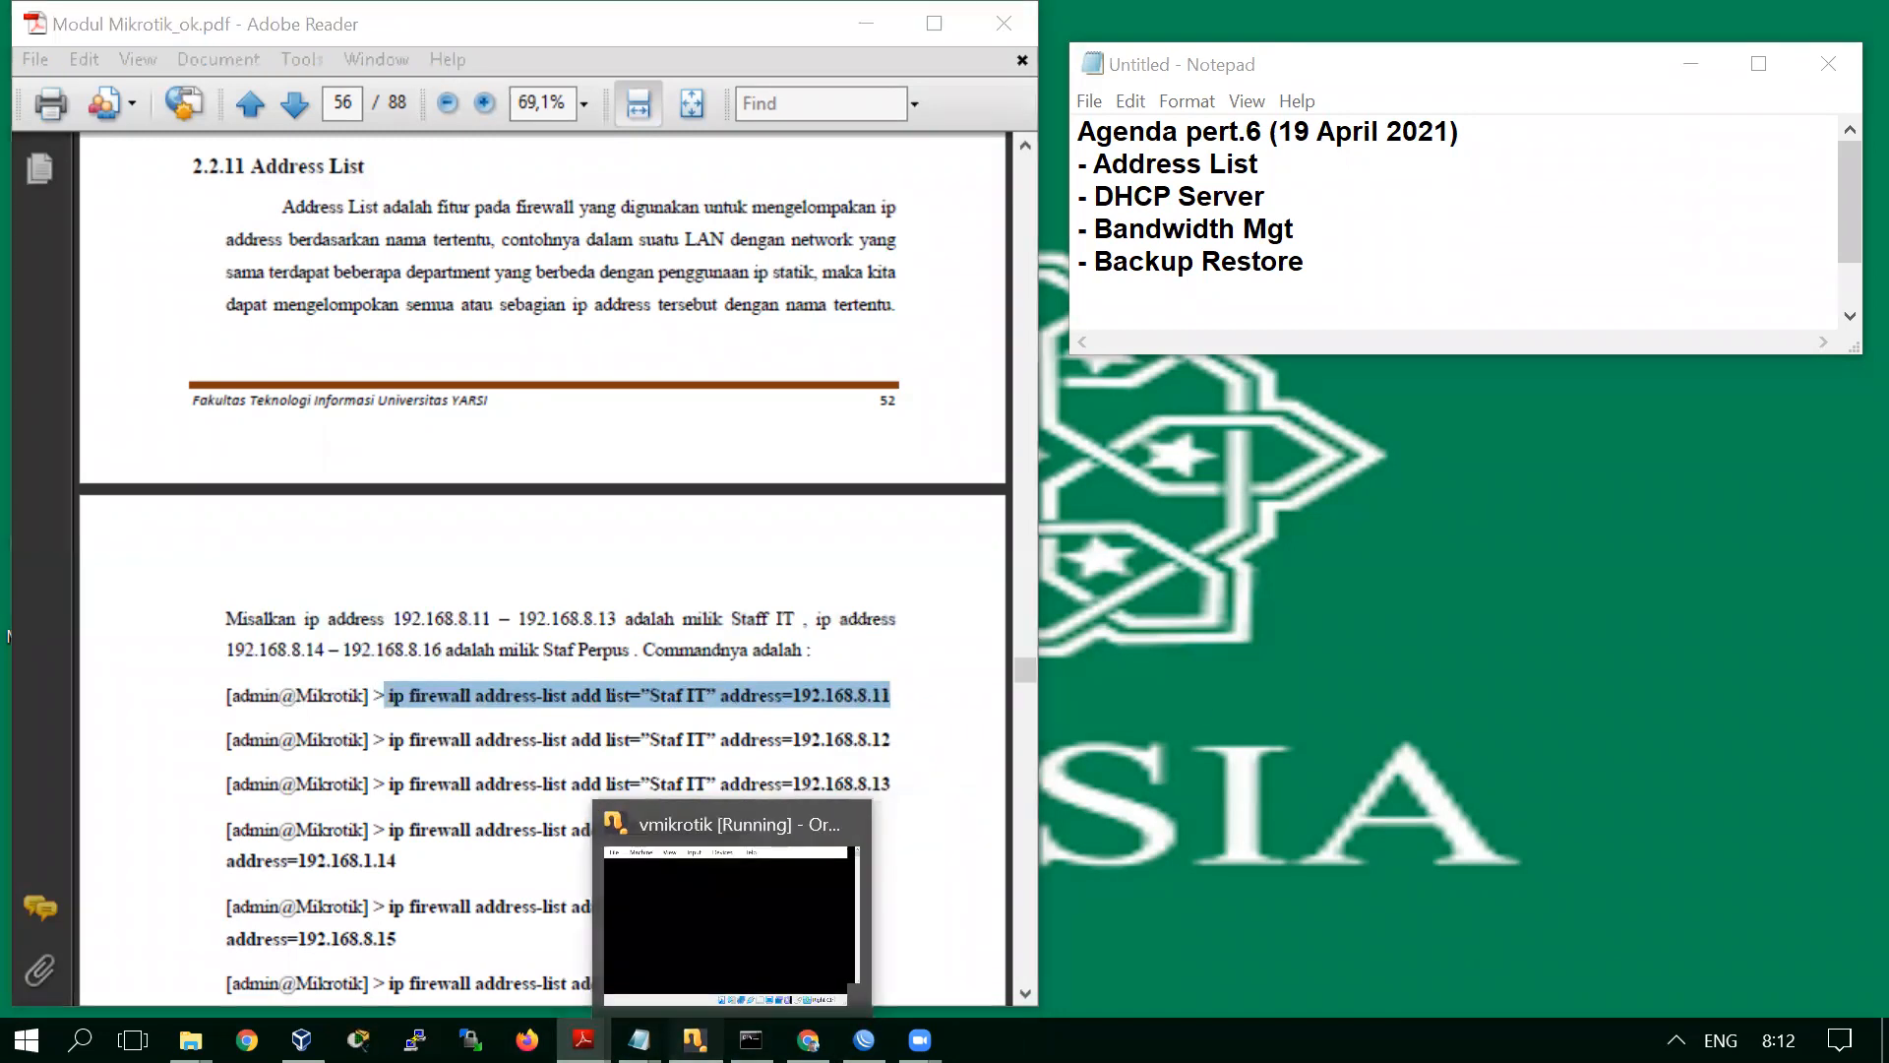
Switch to the vmikrotik VirtualBox console and recall the previous firewall address-list add command
click(843, 883)
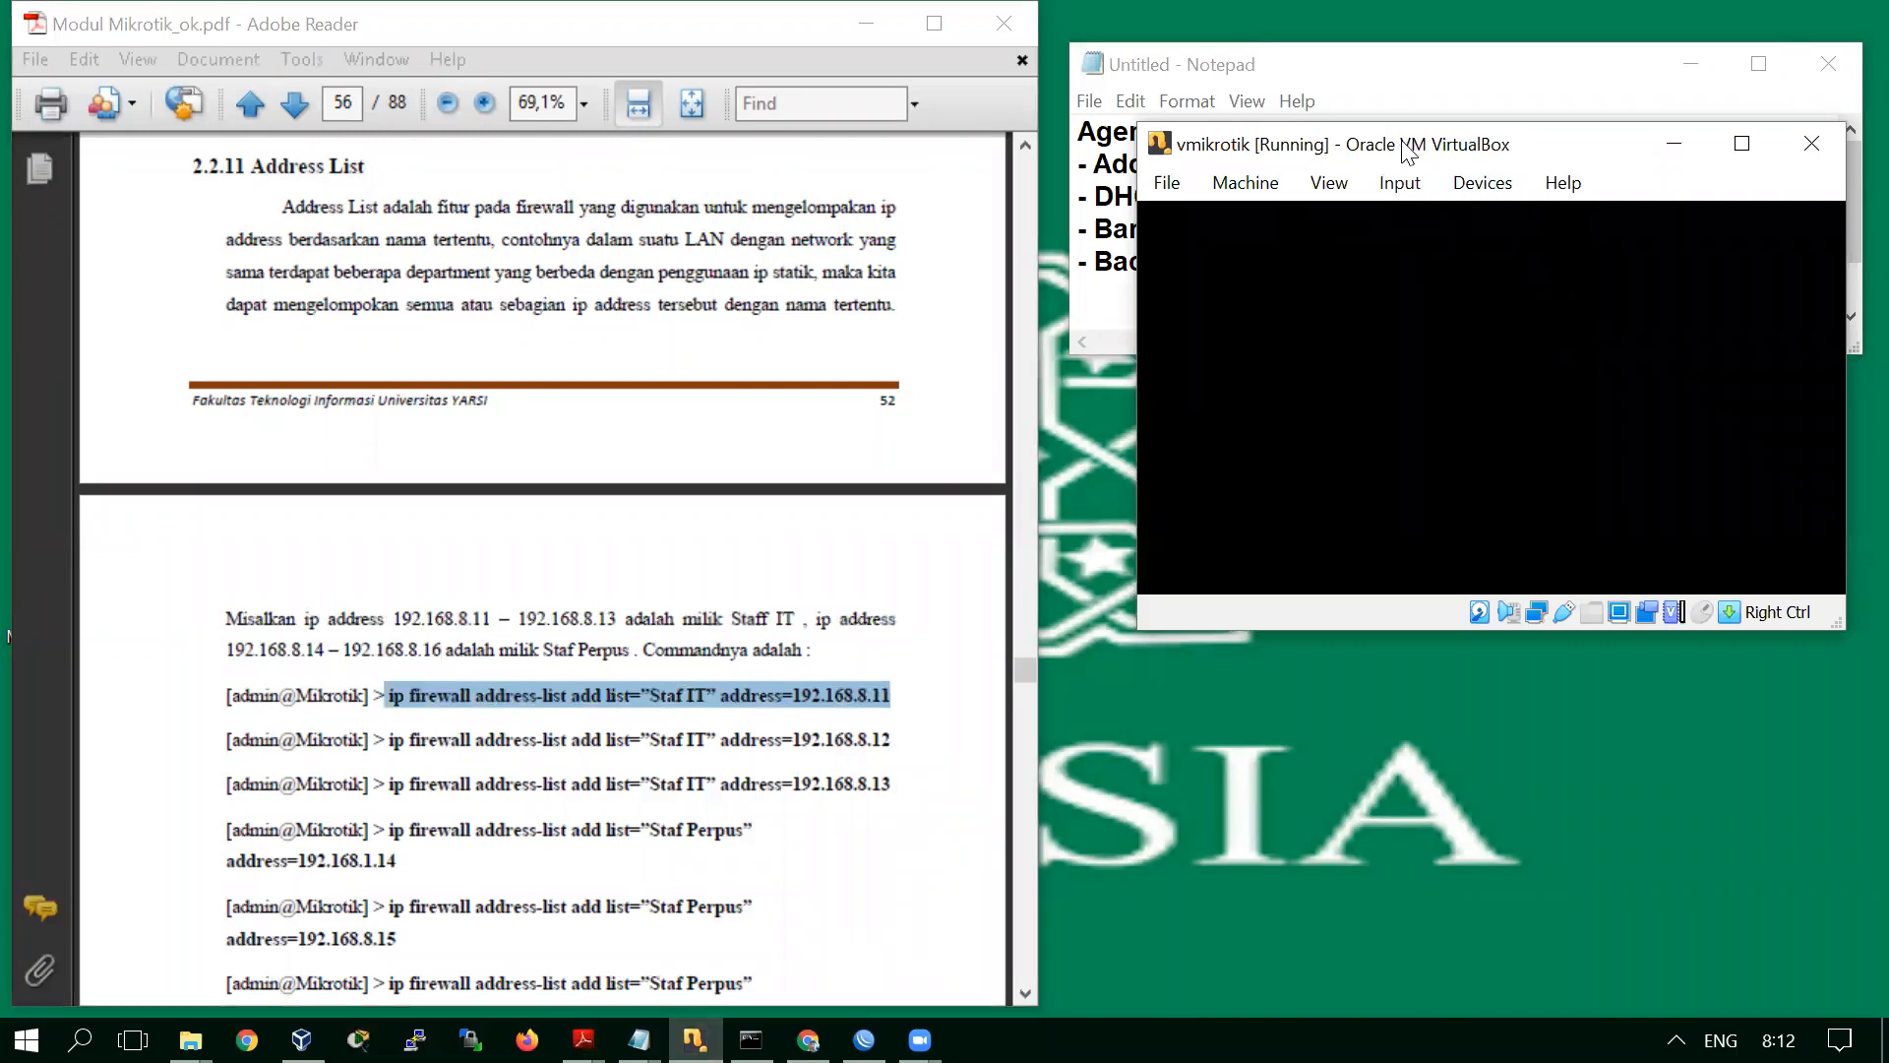
drag(1410, 157, 1362, 391)
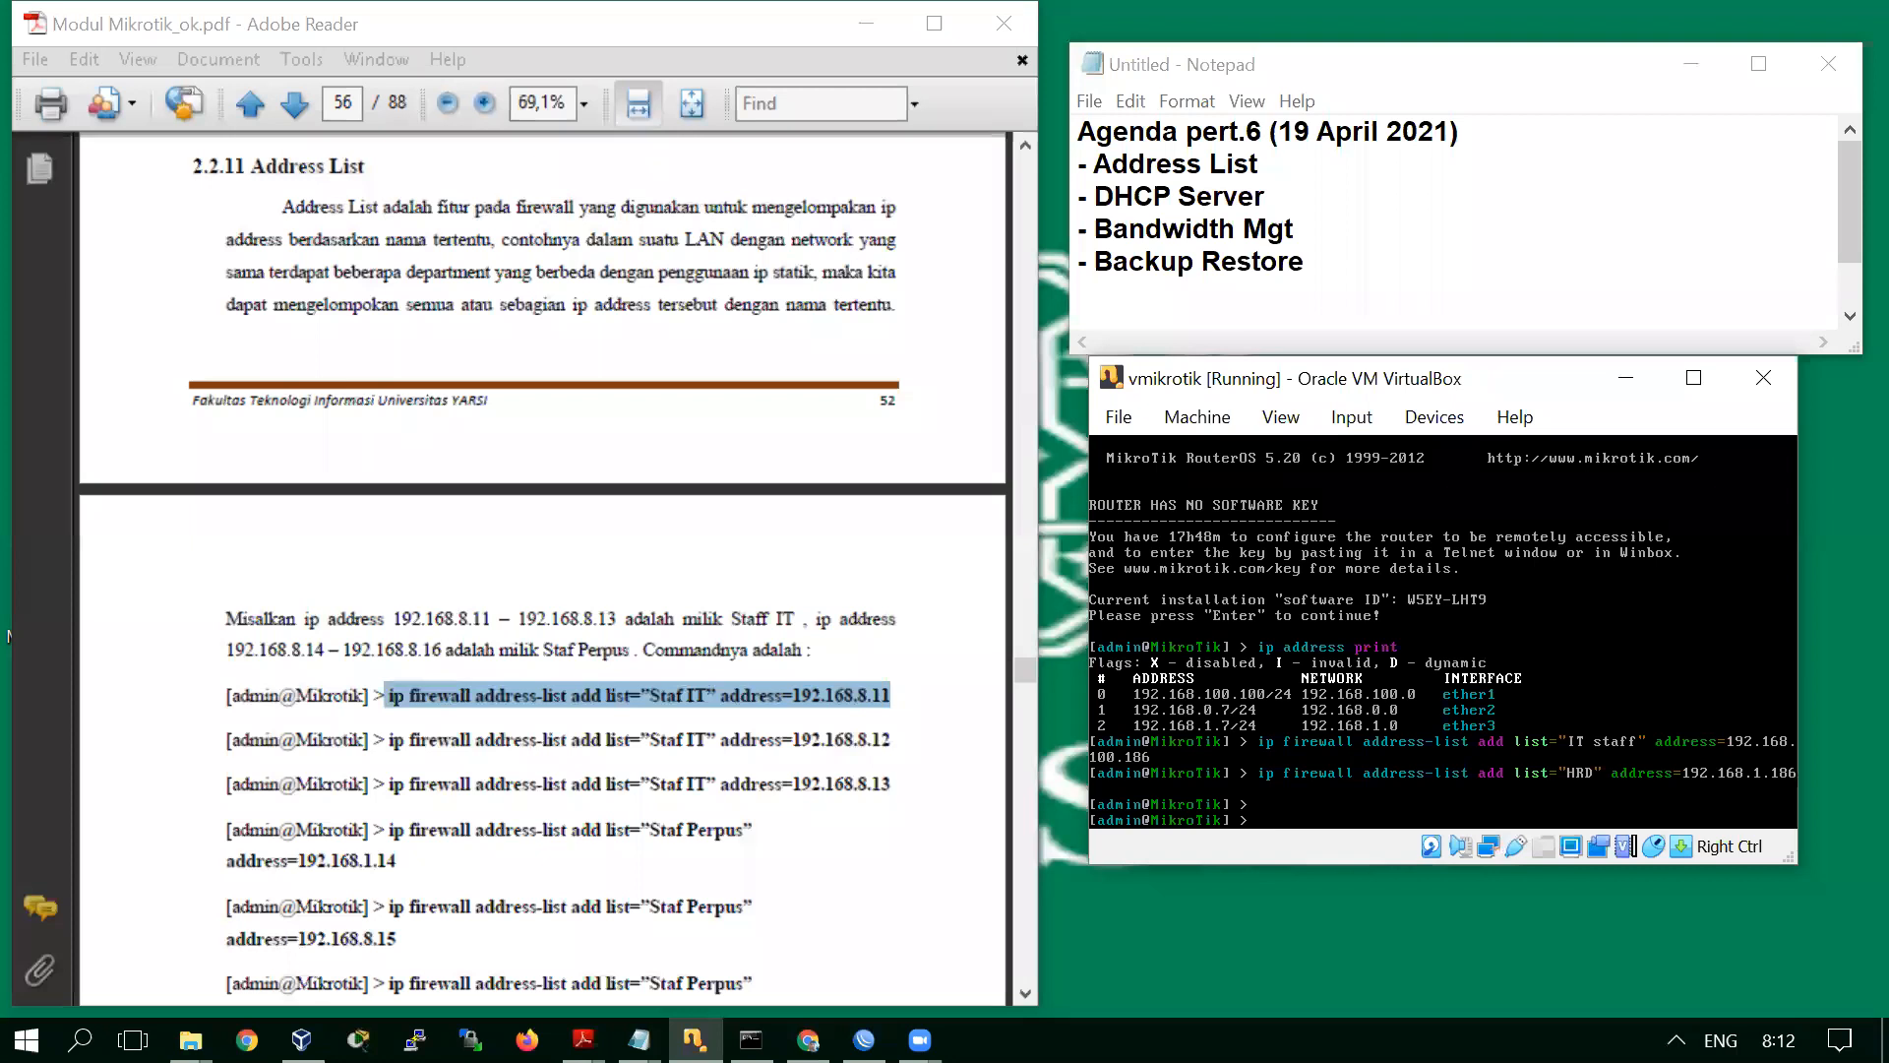
key(Return)
key(Down)
key(Up)
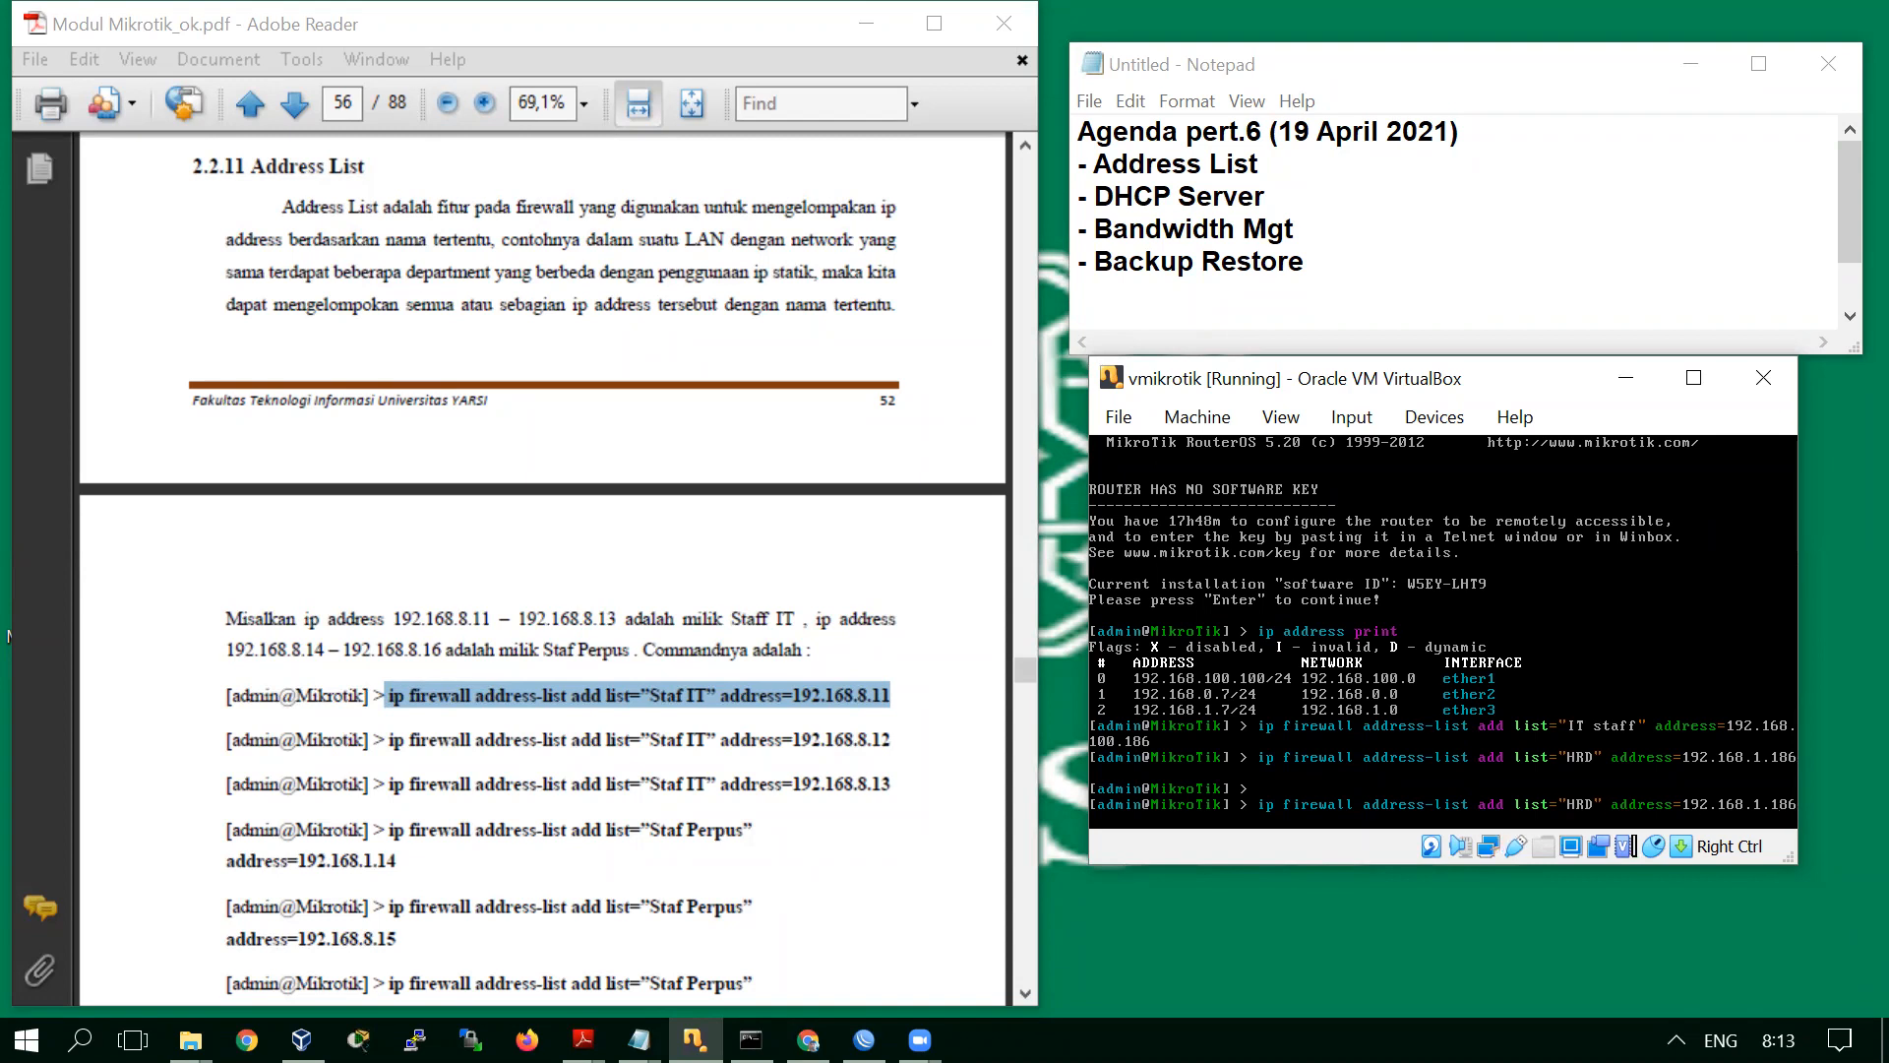
Change the list name in the recalled address-list command to "Sales"
key(BackSpace)
key(BackSpace)
key(BackSpace)
text(Sales)
Widen the console window, set the Sales command's address to 192.168.100.170 and run it
key(Right)
key(Right)
key(Right)
key(Right)
key(Right)
key(Right)
key(Right)
key(Right)
key(Right)
key(Control_R)
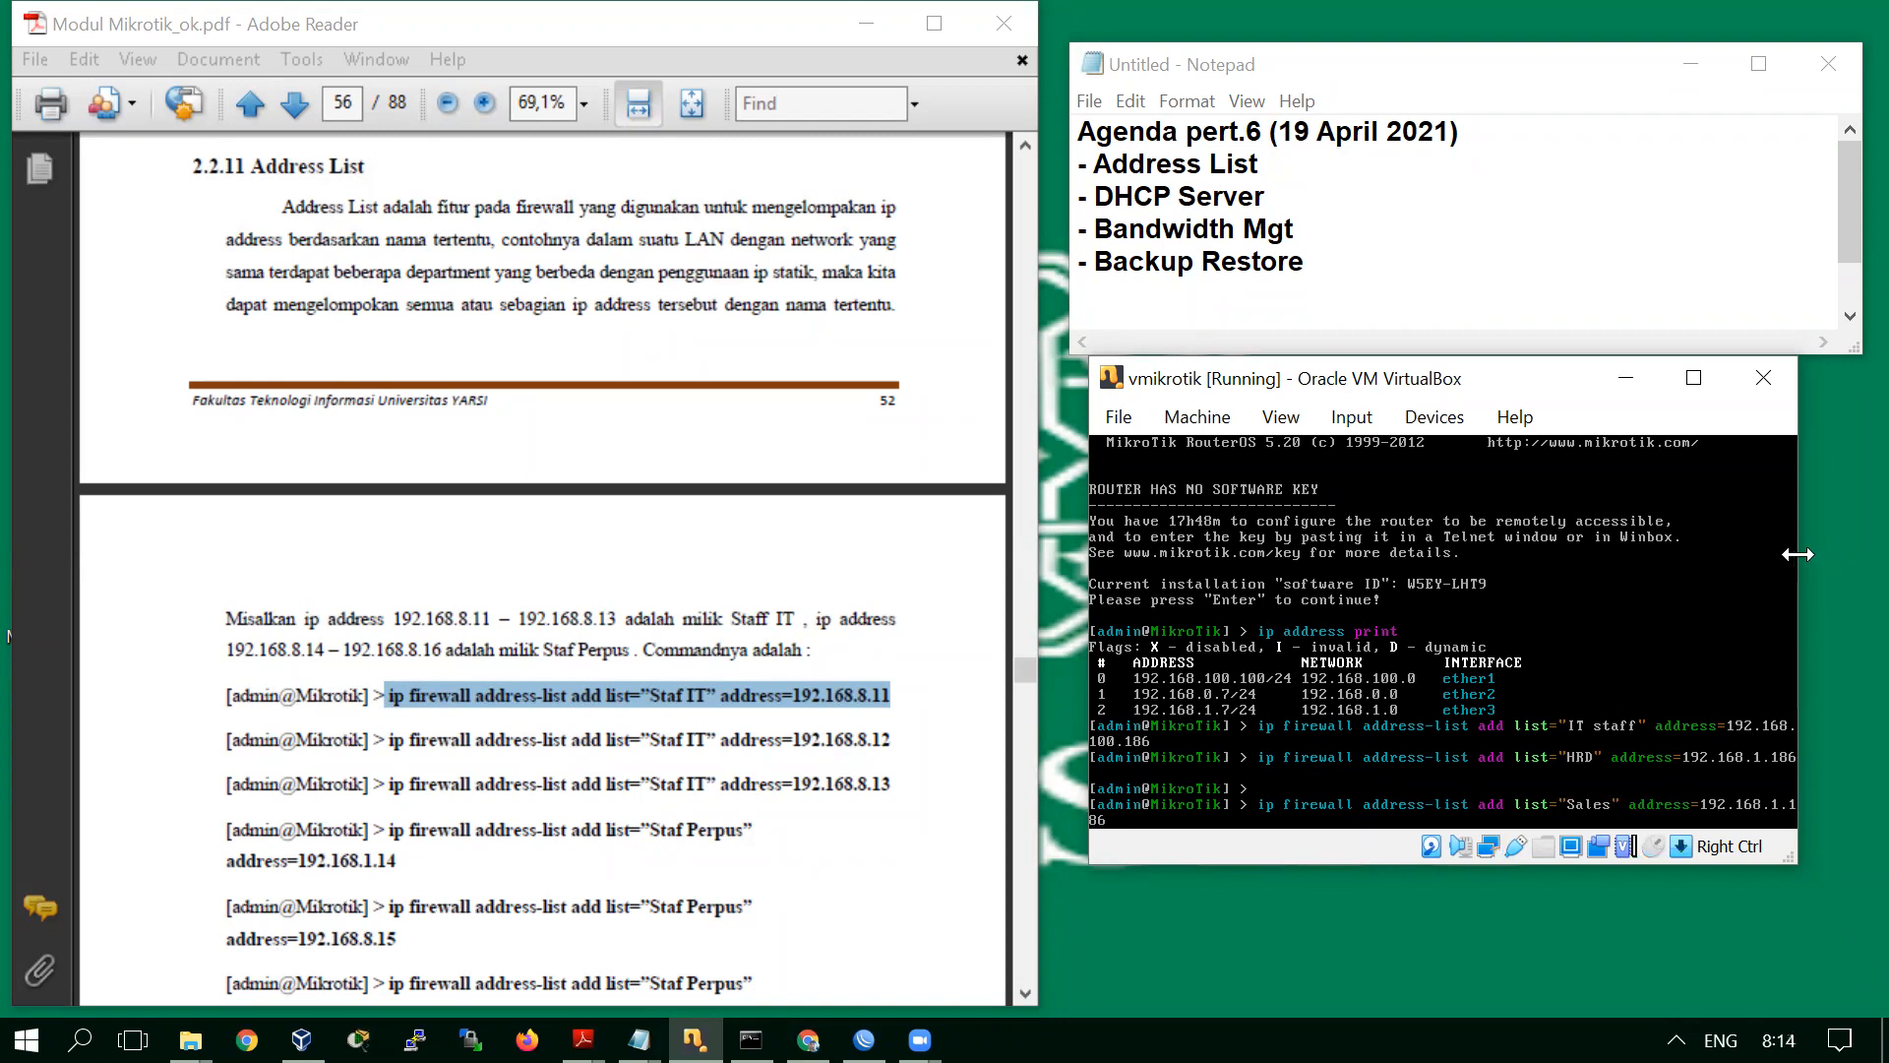
drag(1798, 554, 1884, 554)
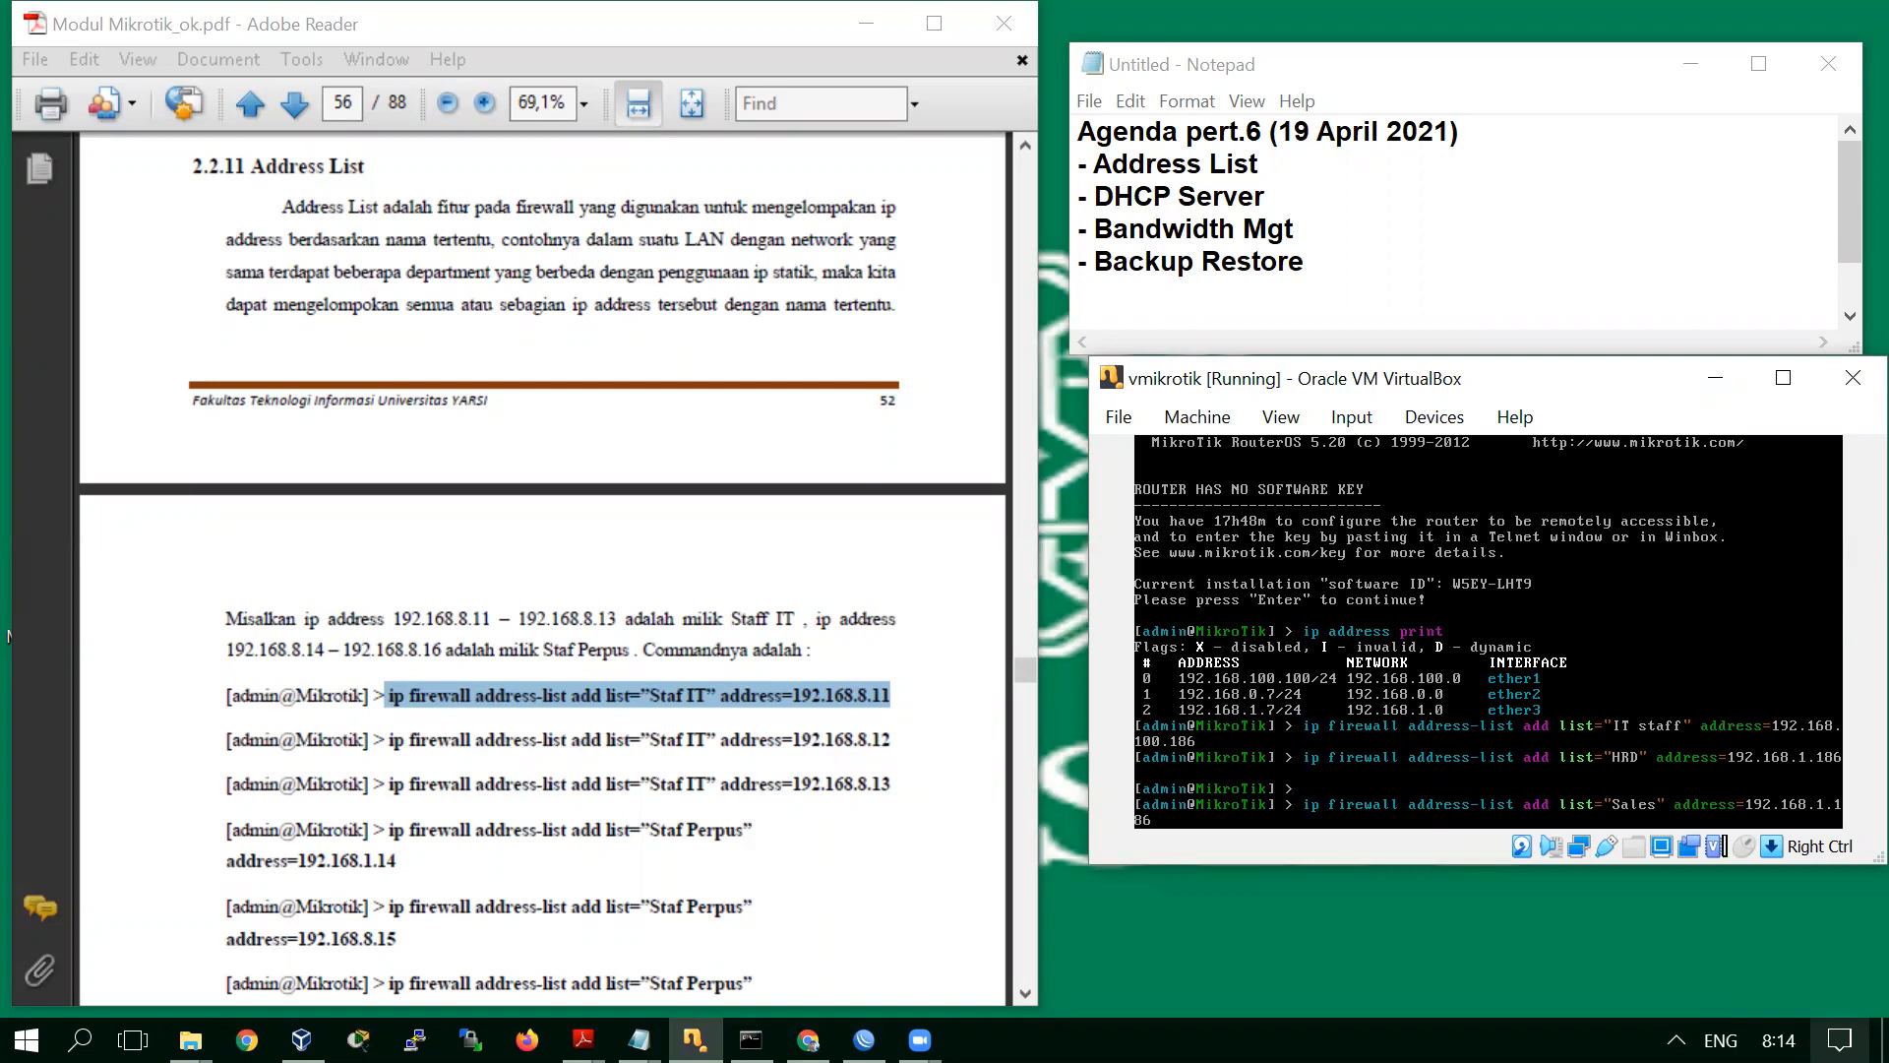
text(00)
key(BackSpace)
key(BackSpace)
text(70)
key(Return)
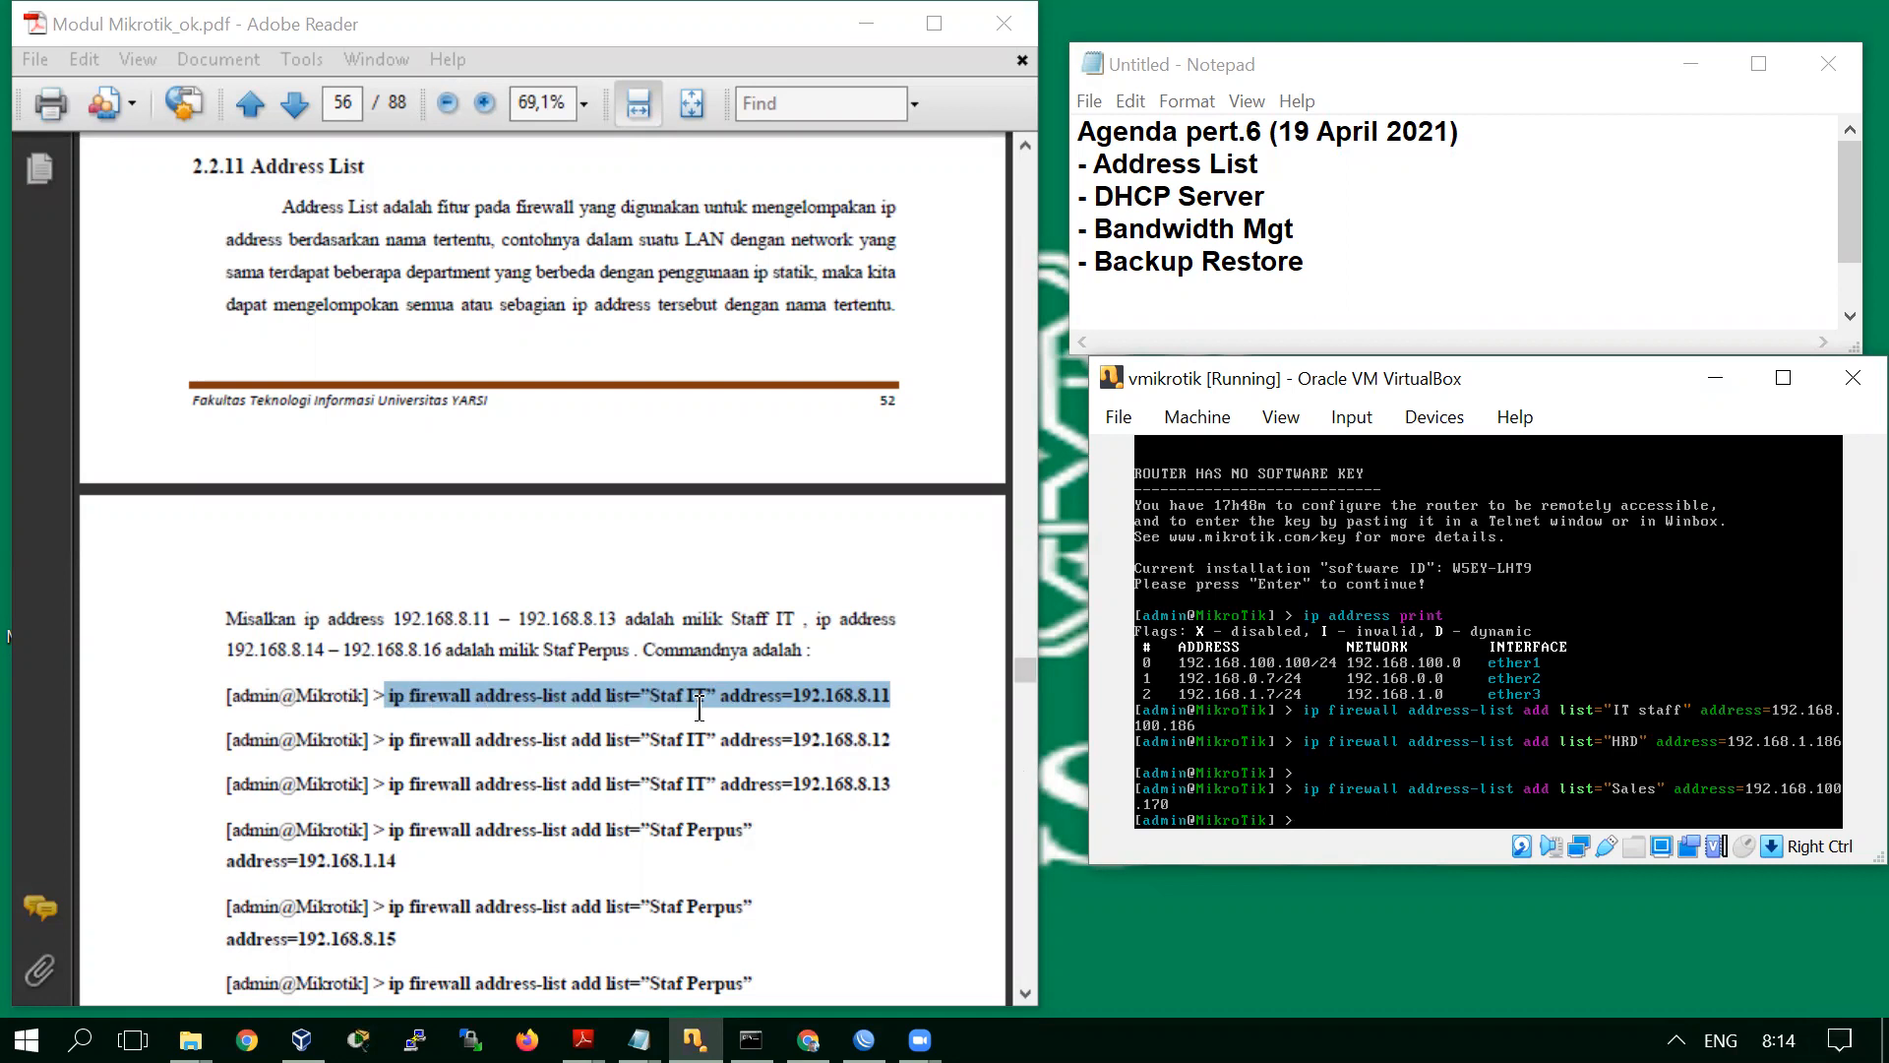
Switch to WinBox, move its window clear of the console, and discard the open new simple queue
click(864, 1041)
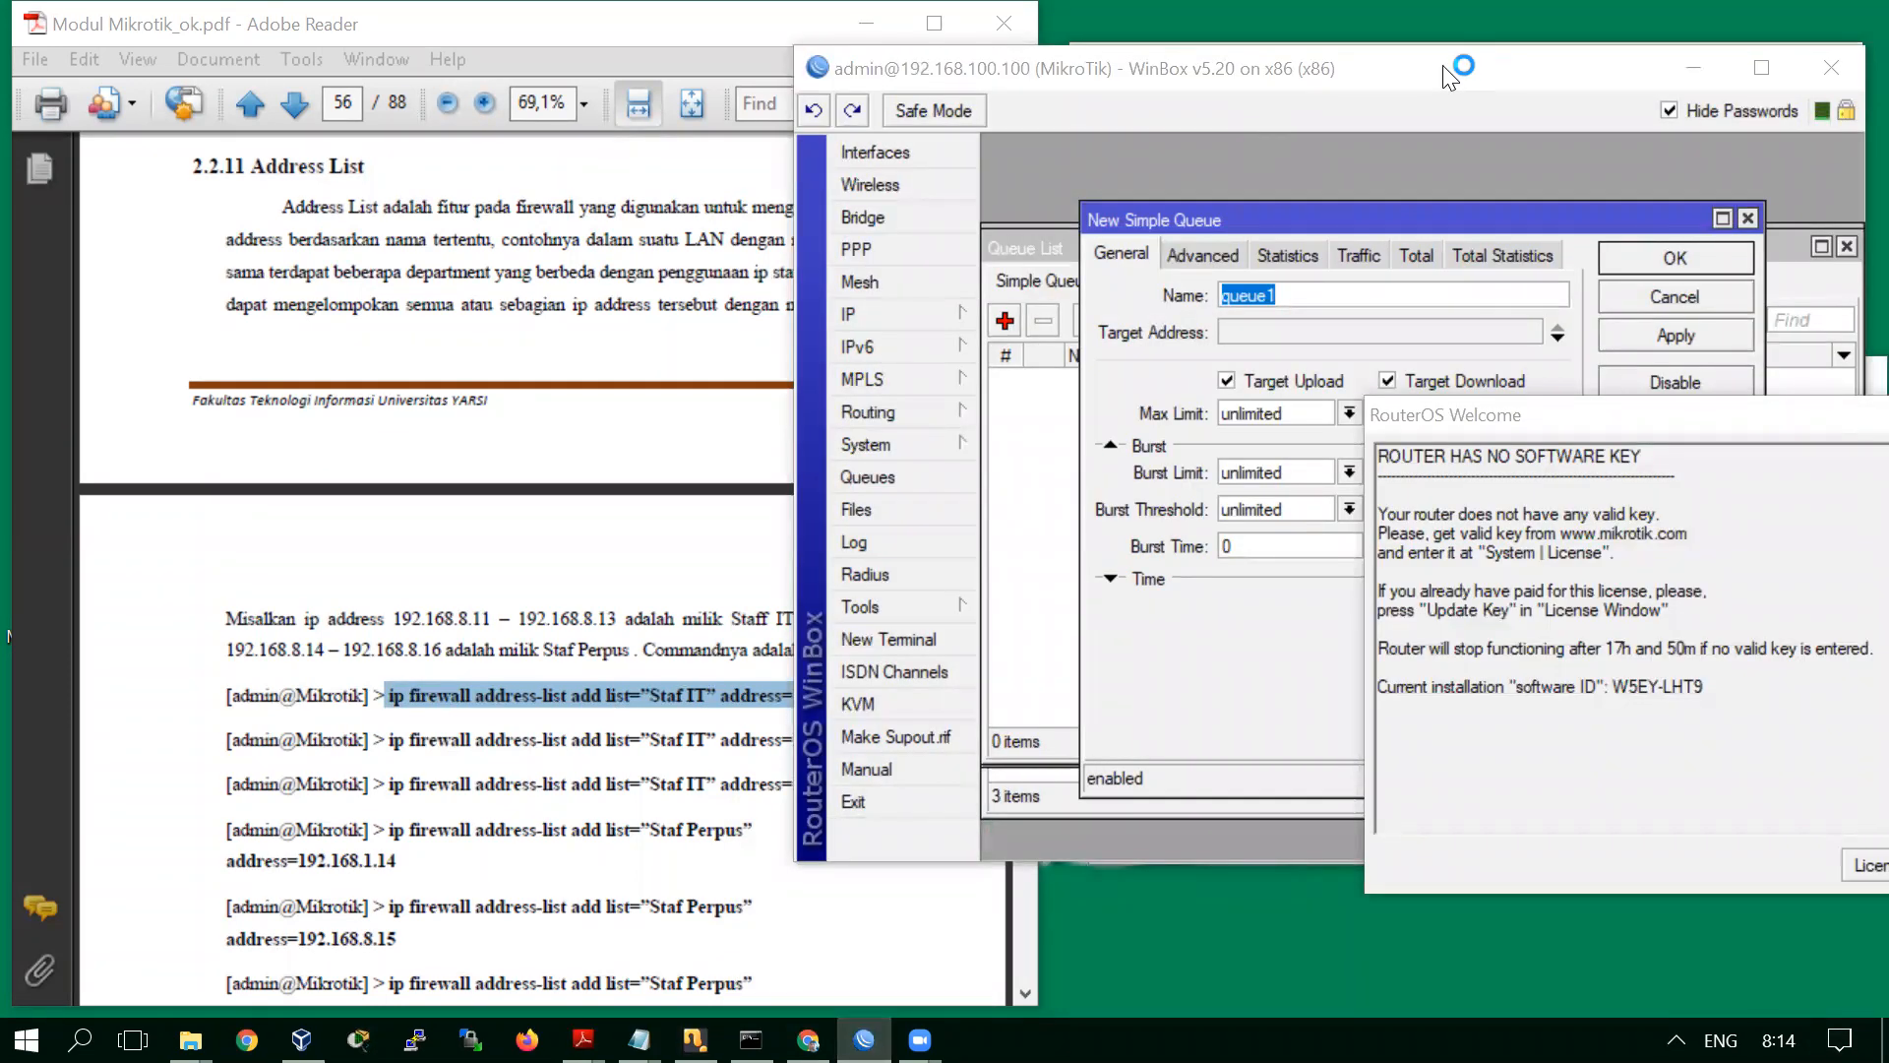
drag(1447, 77, 789, 163)
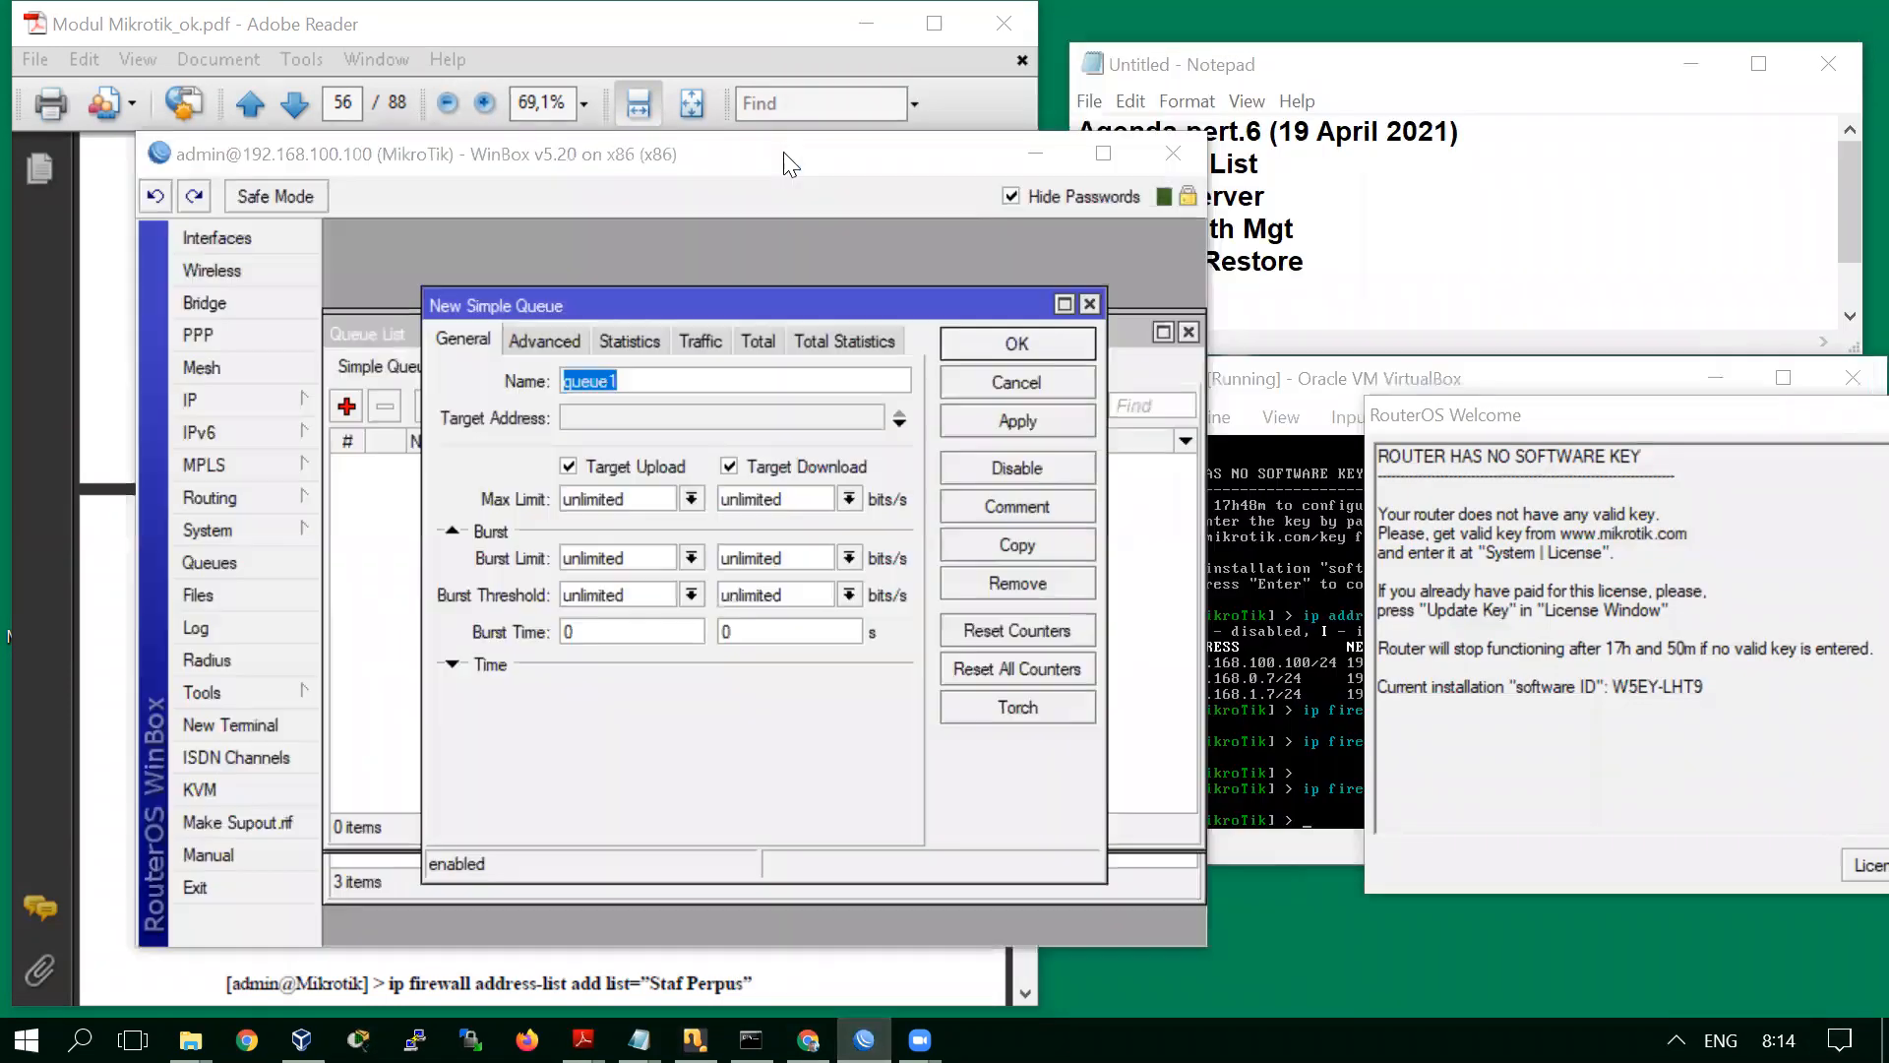
click(1089, 303)
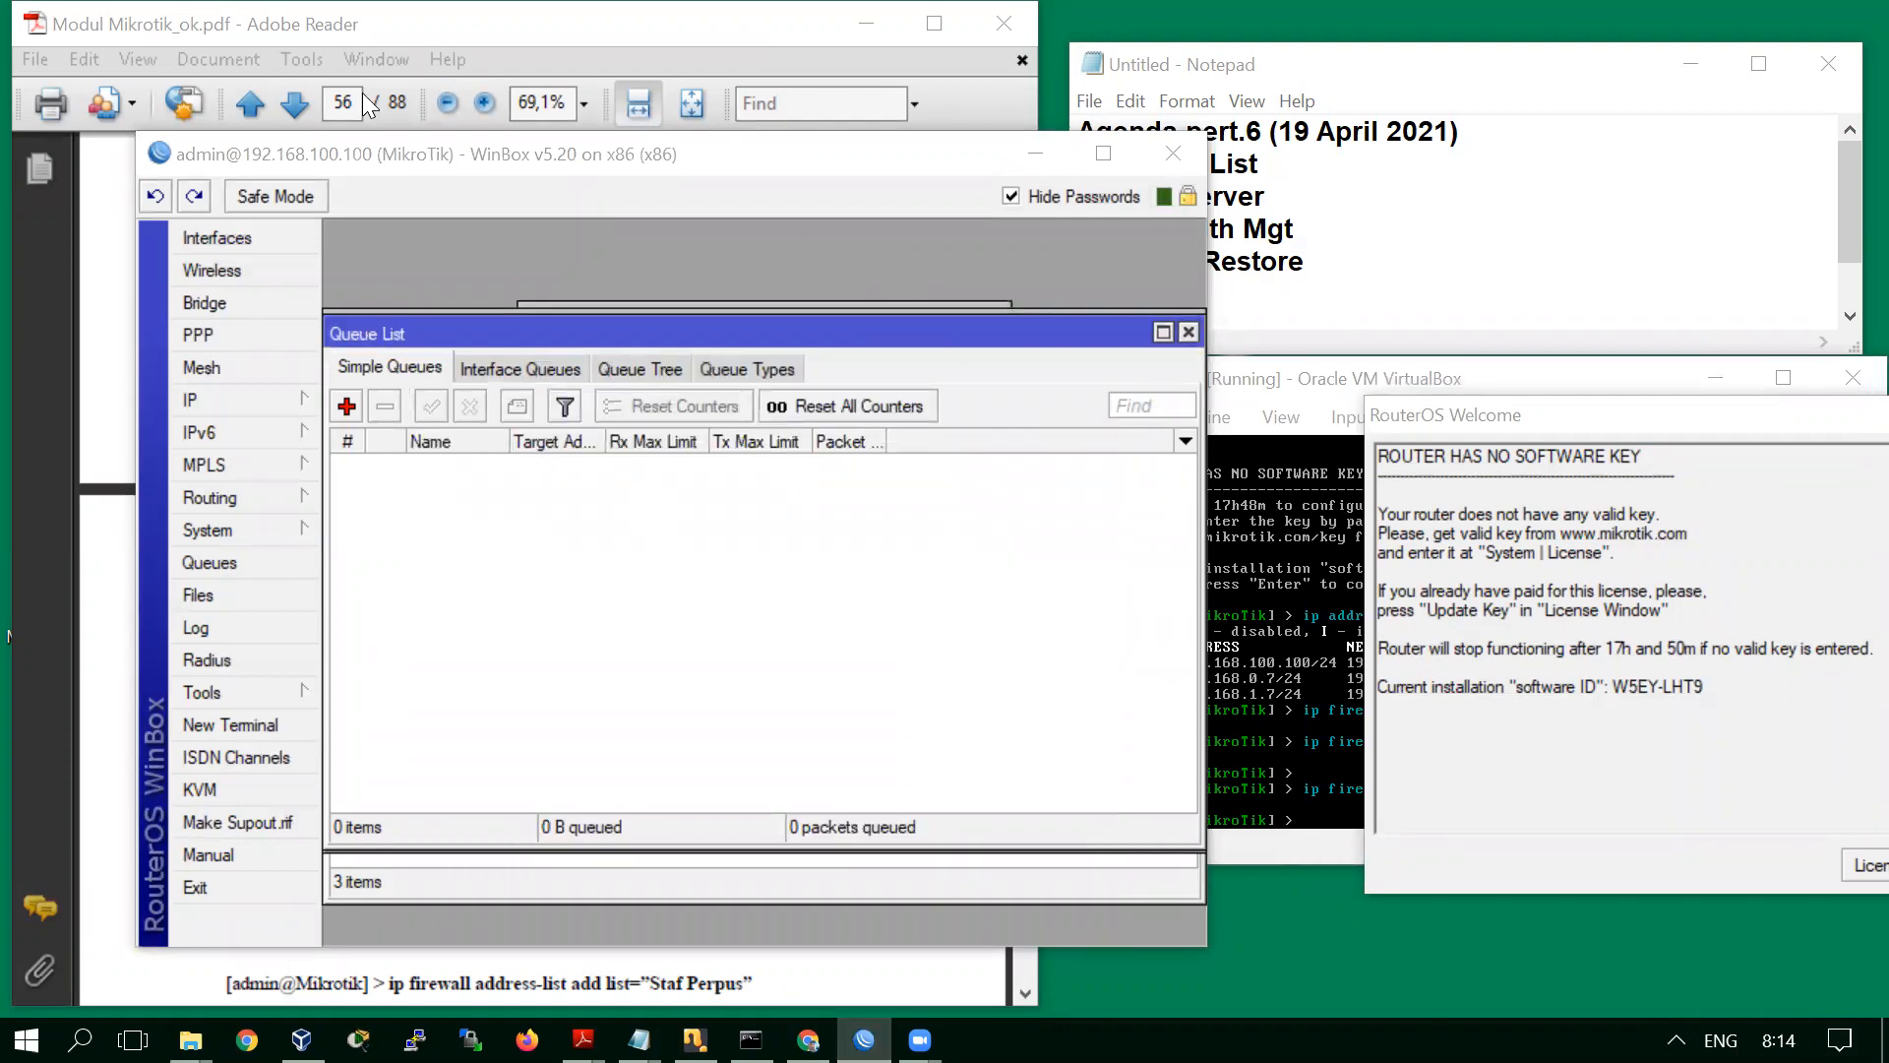
Look up the WinBox procedure for adding address lists in the Modul Mikrotik PDF
click(545, 73)
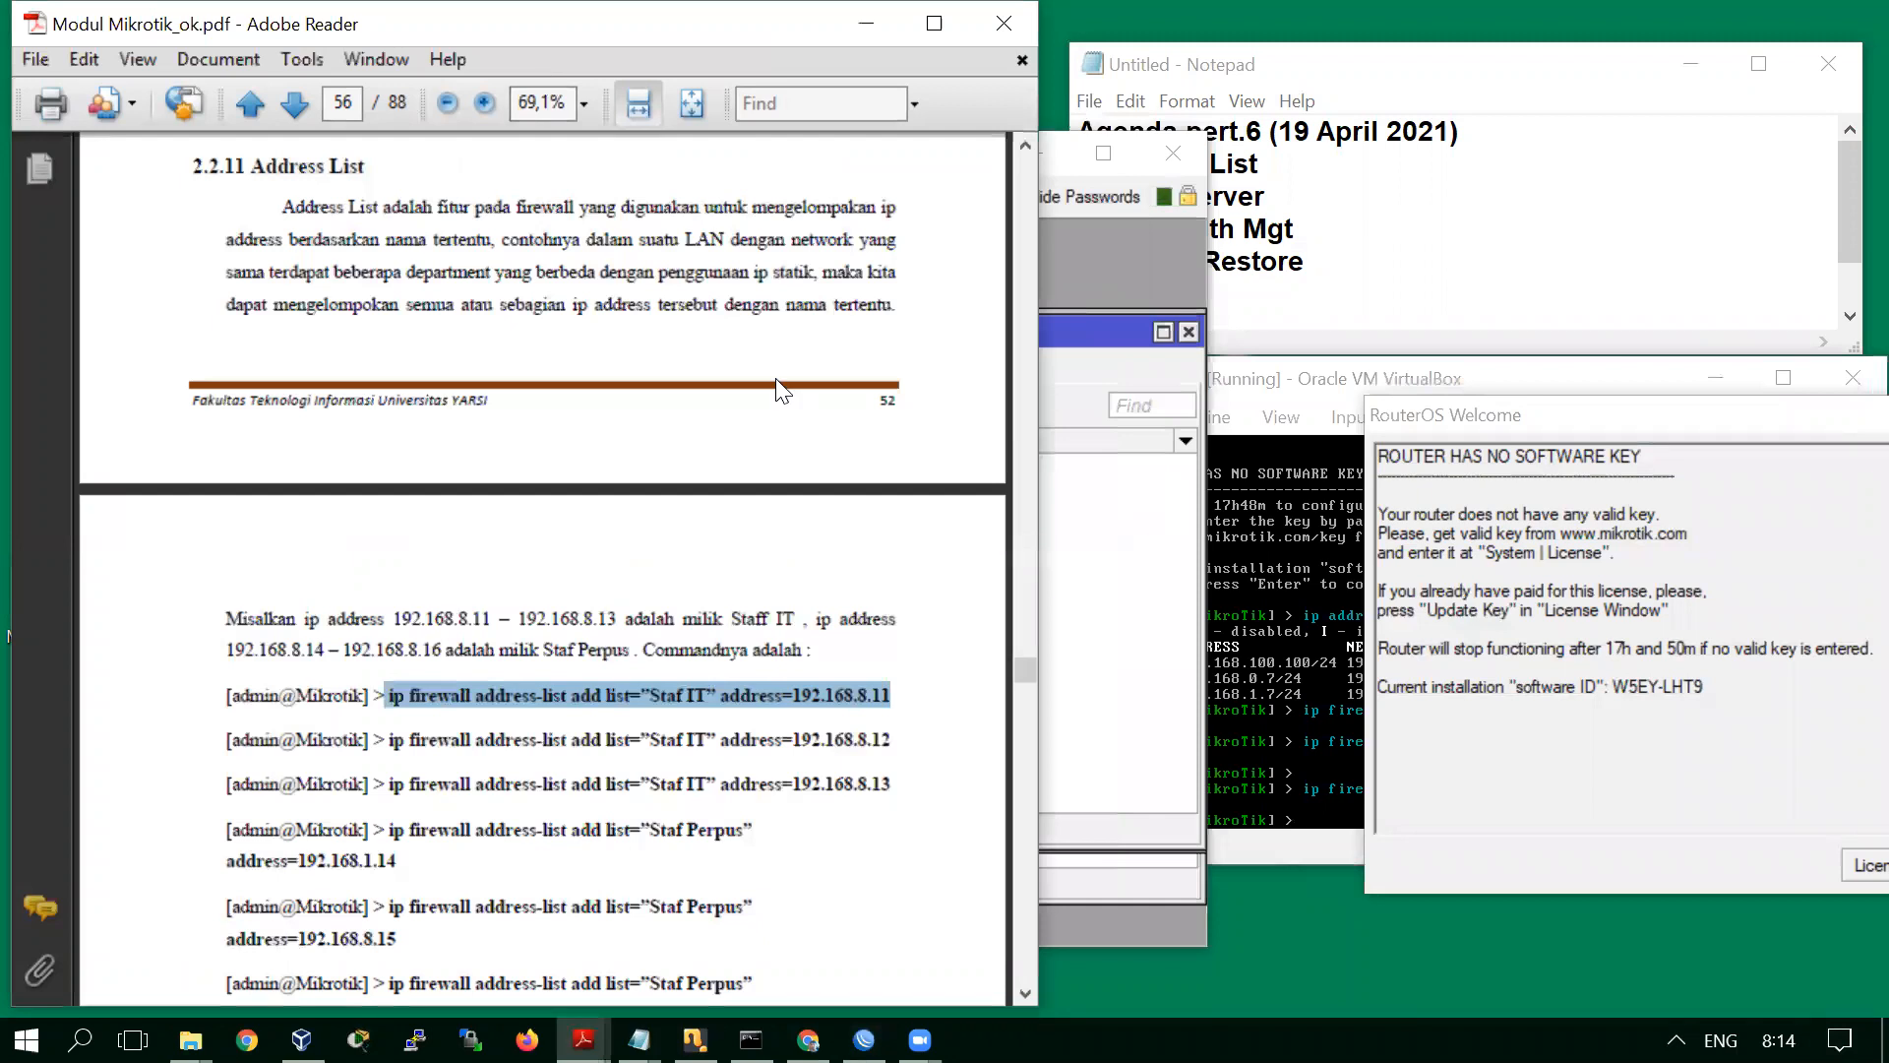
click(990, 816)
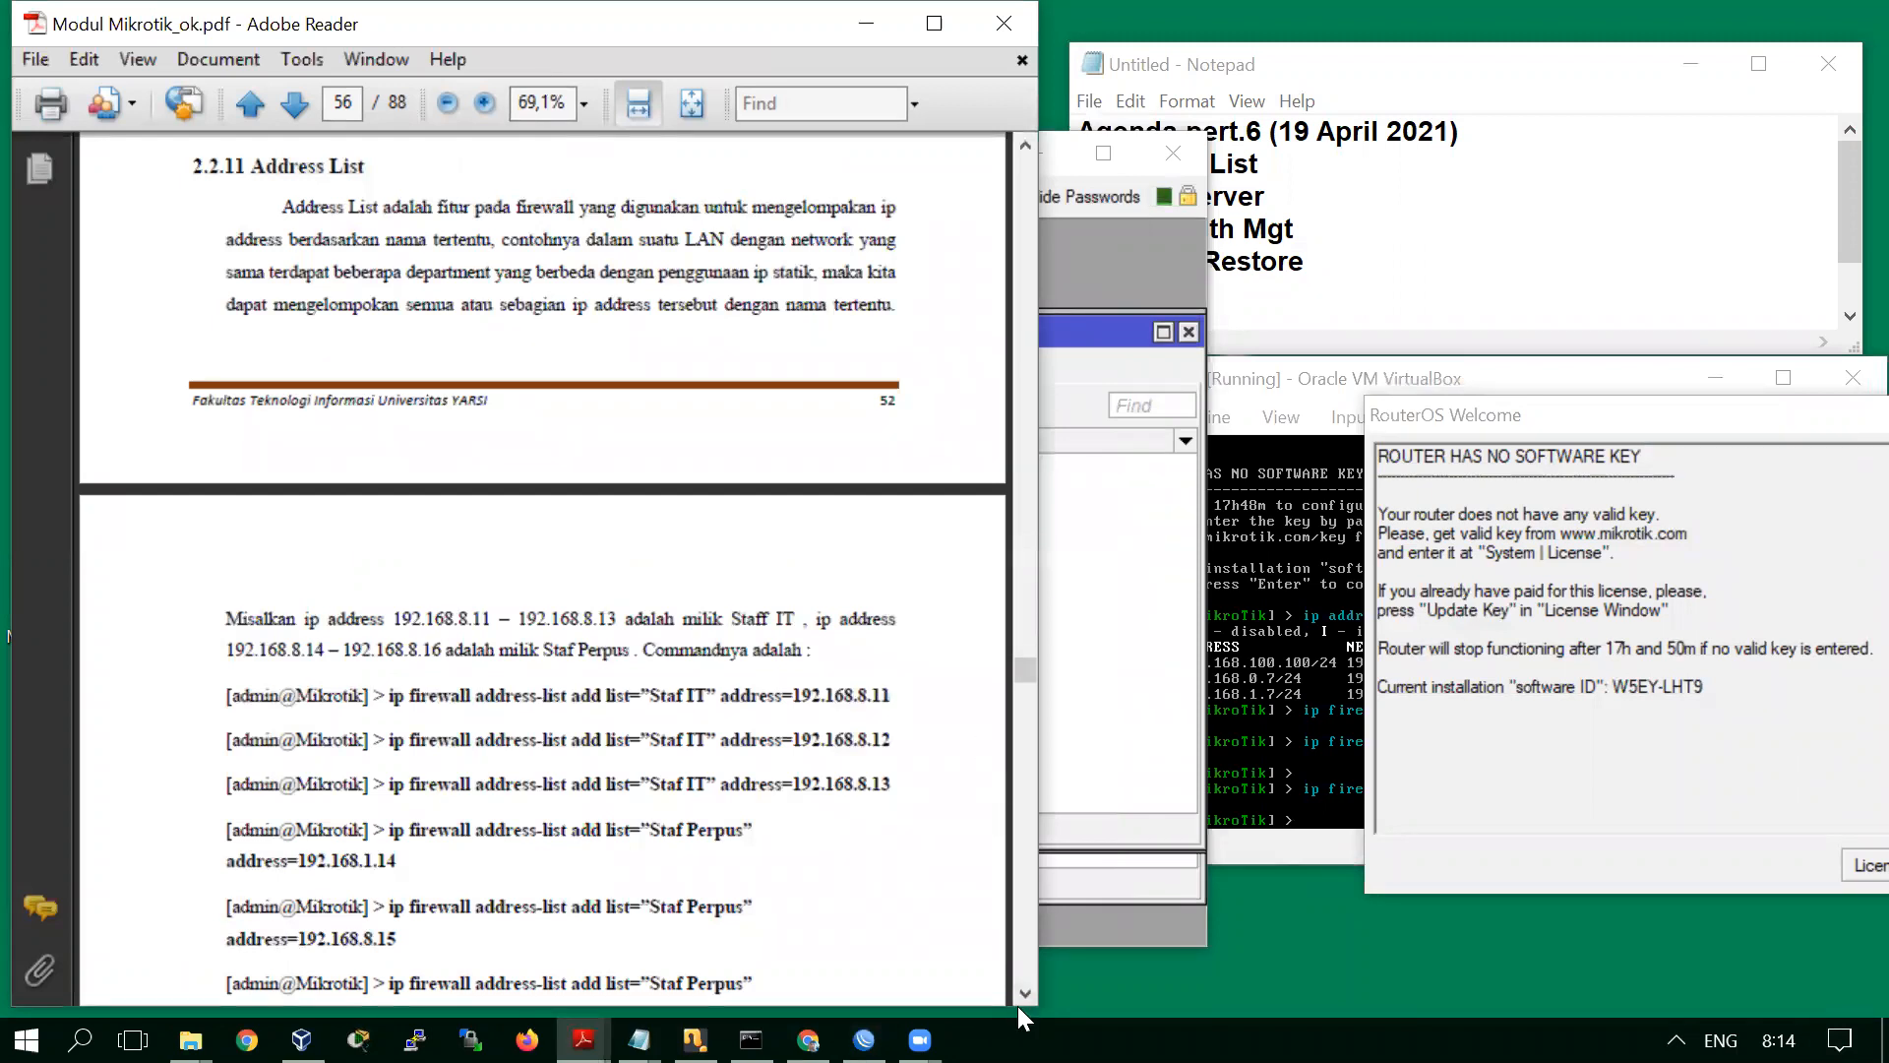
scroll(1019, 998, down, 5)
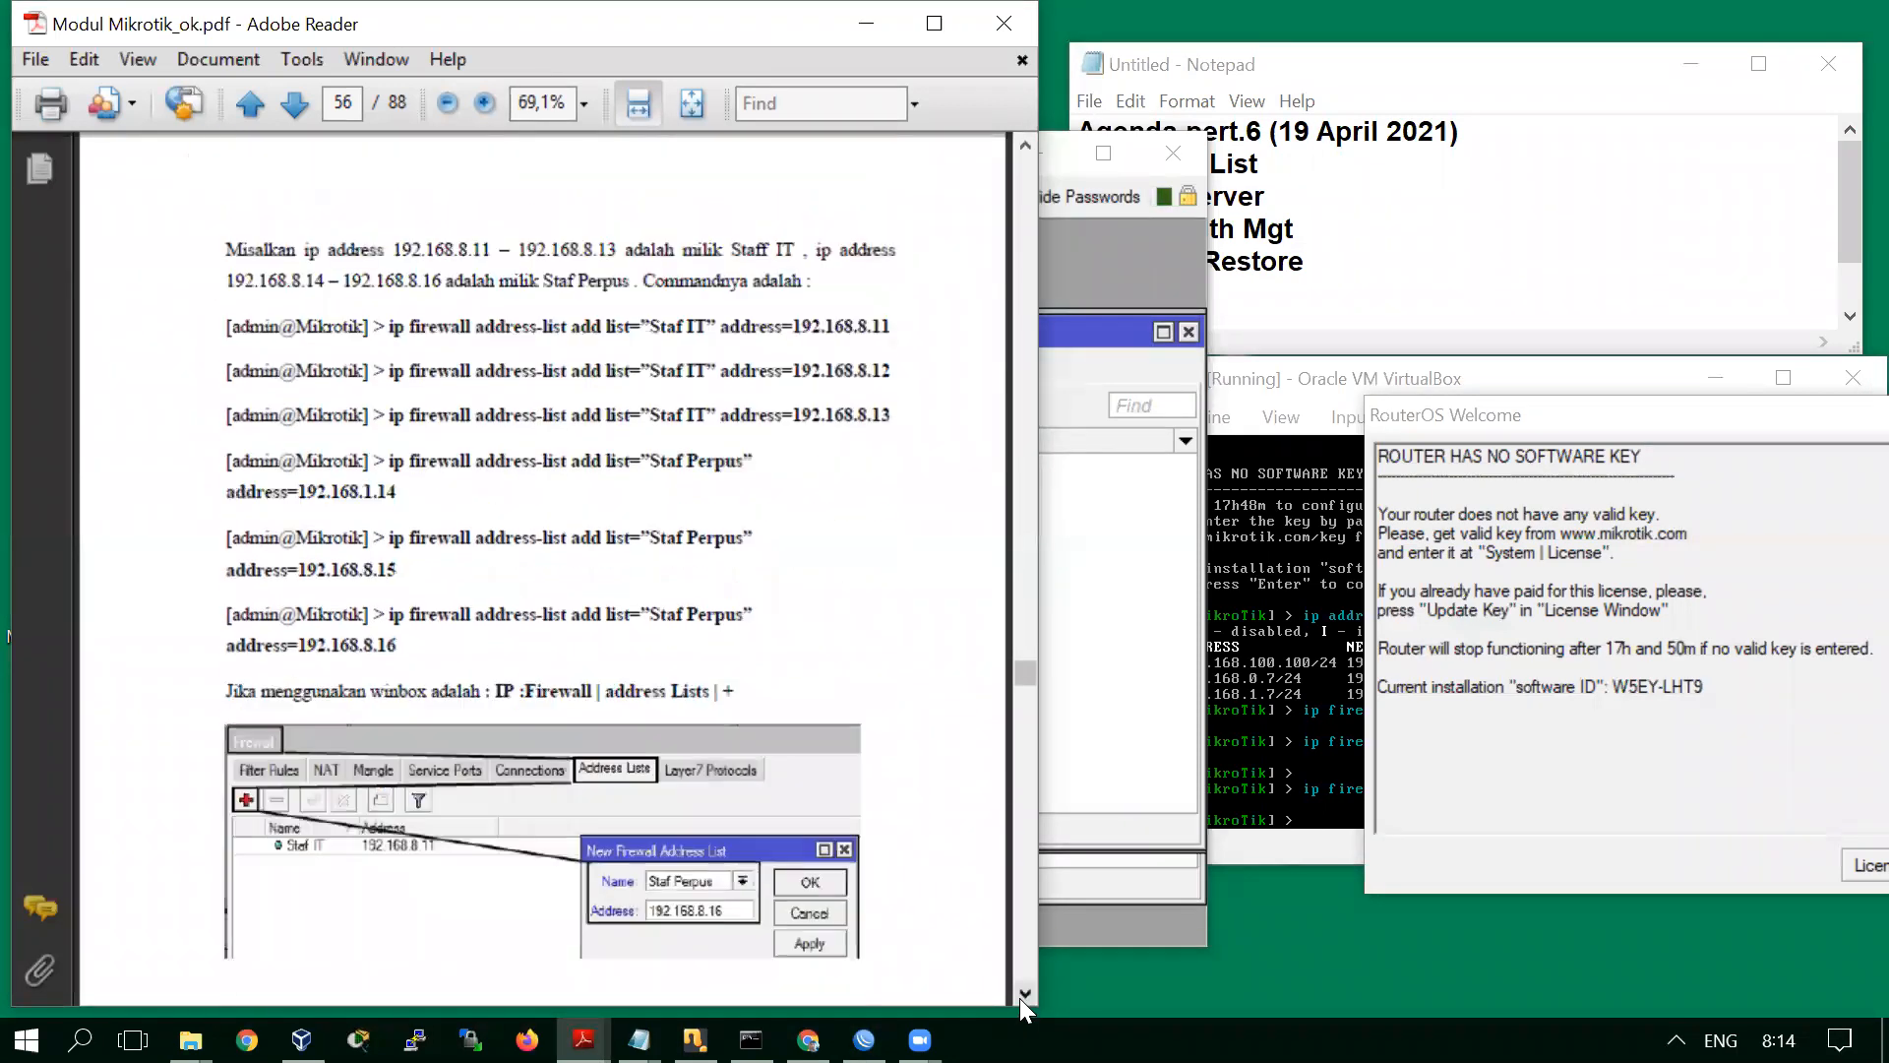
click(1020, 998)
click(1022, 996)
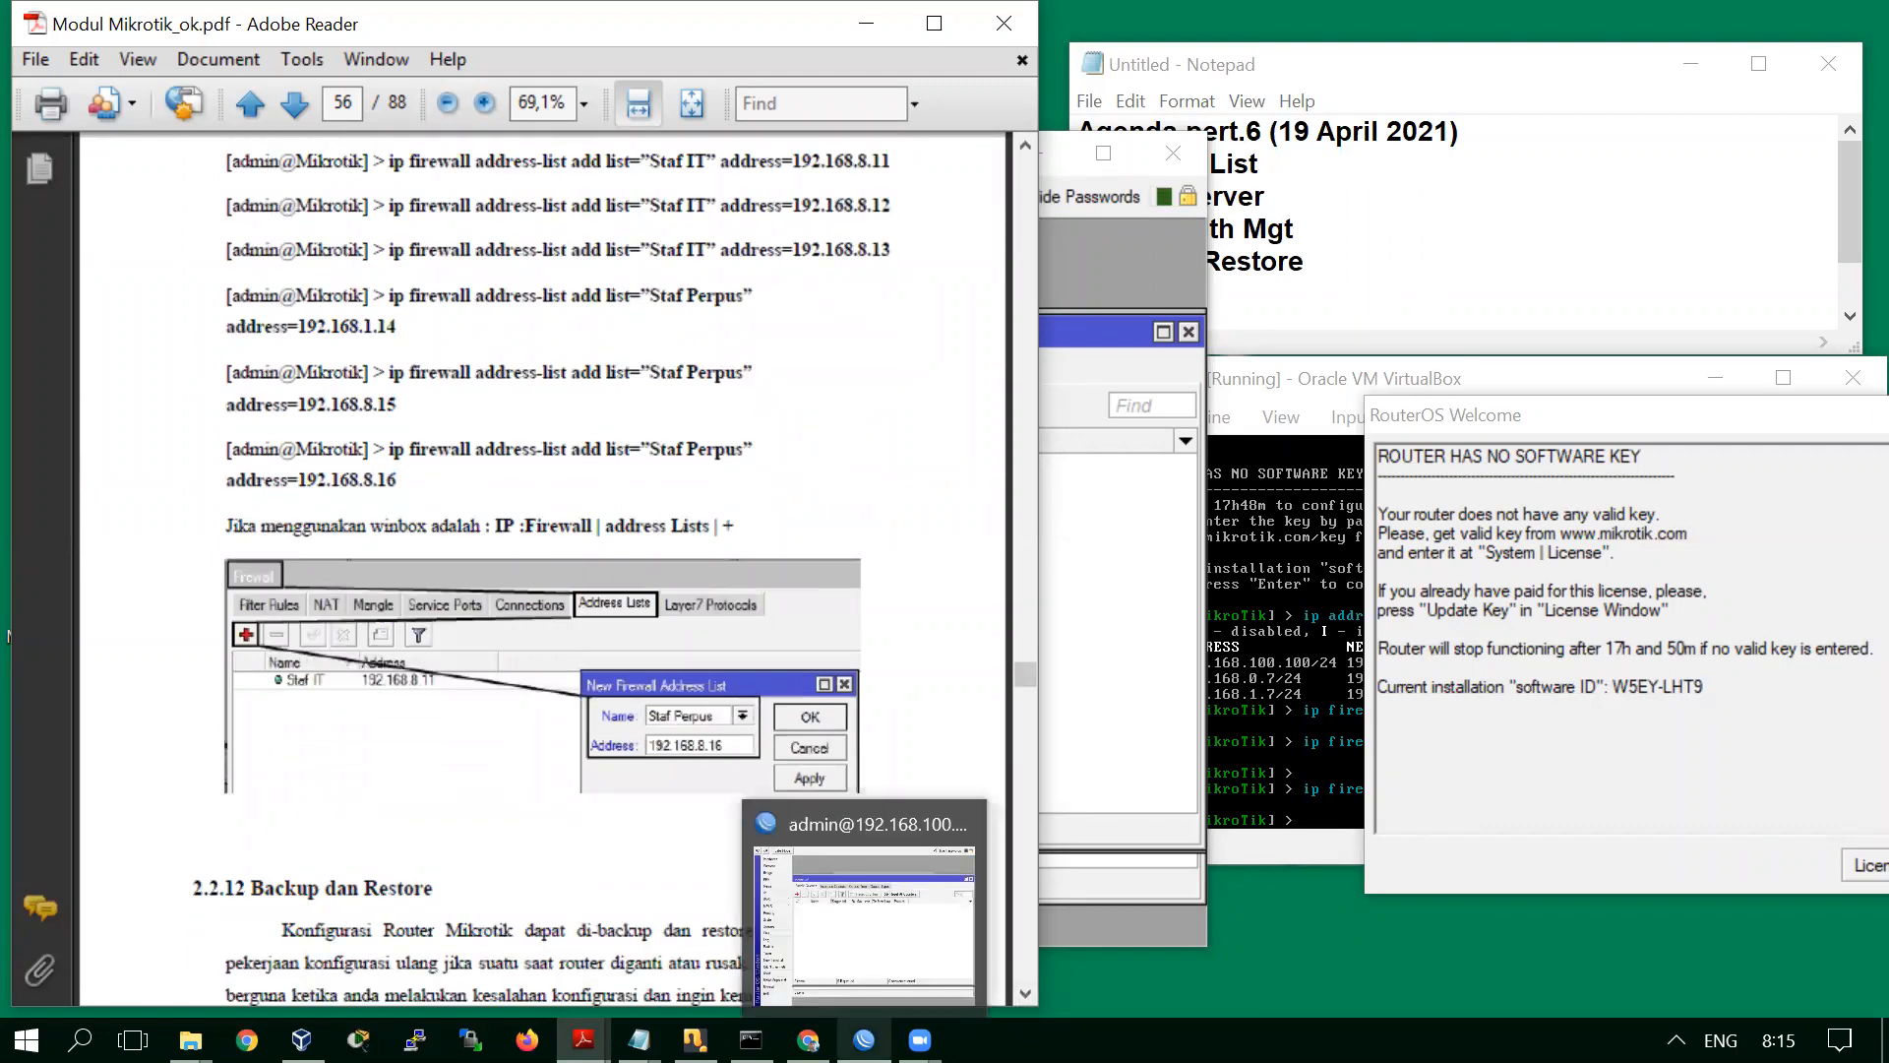
Return to WinBox and open the IP firewall settings to check the address list entries
click(864, 1039)
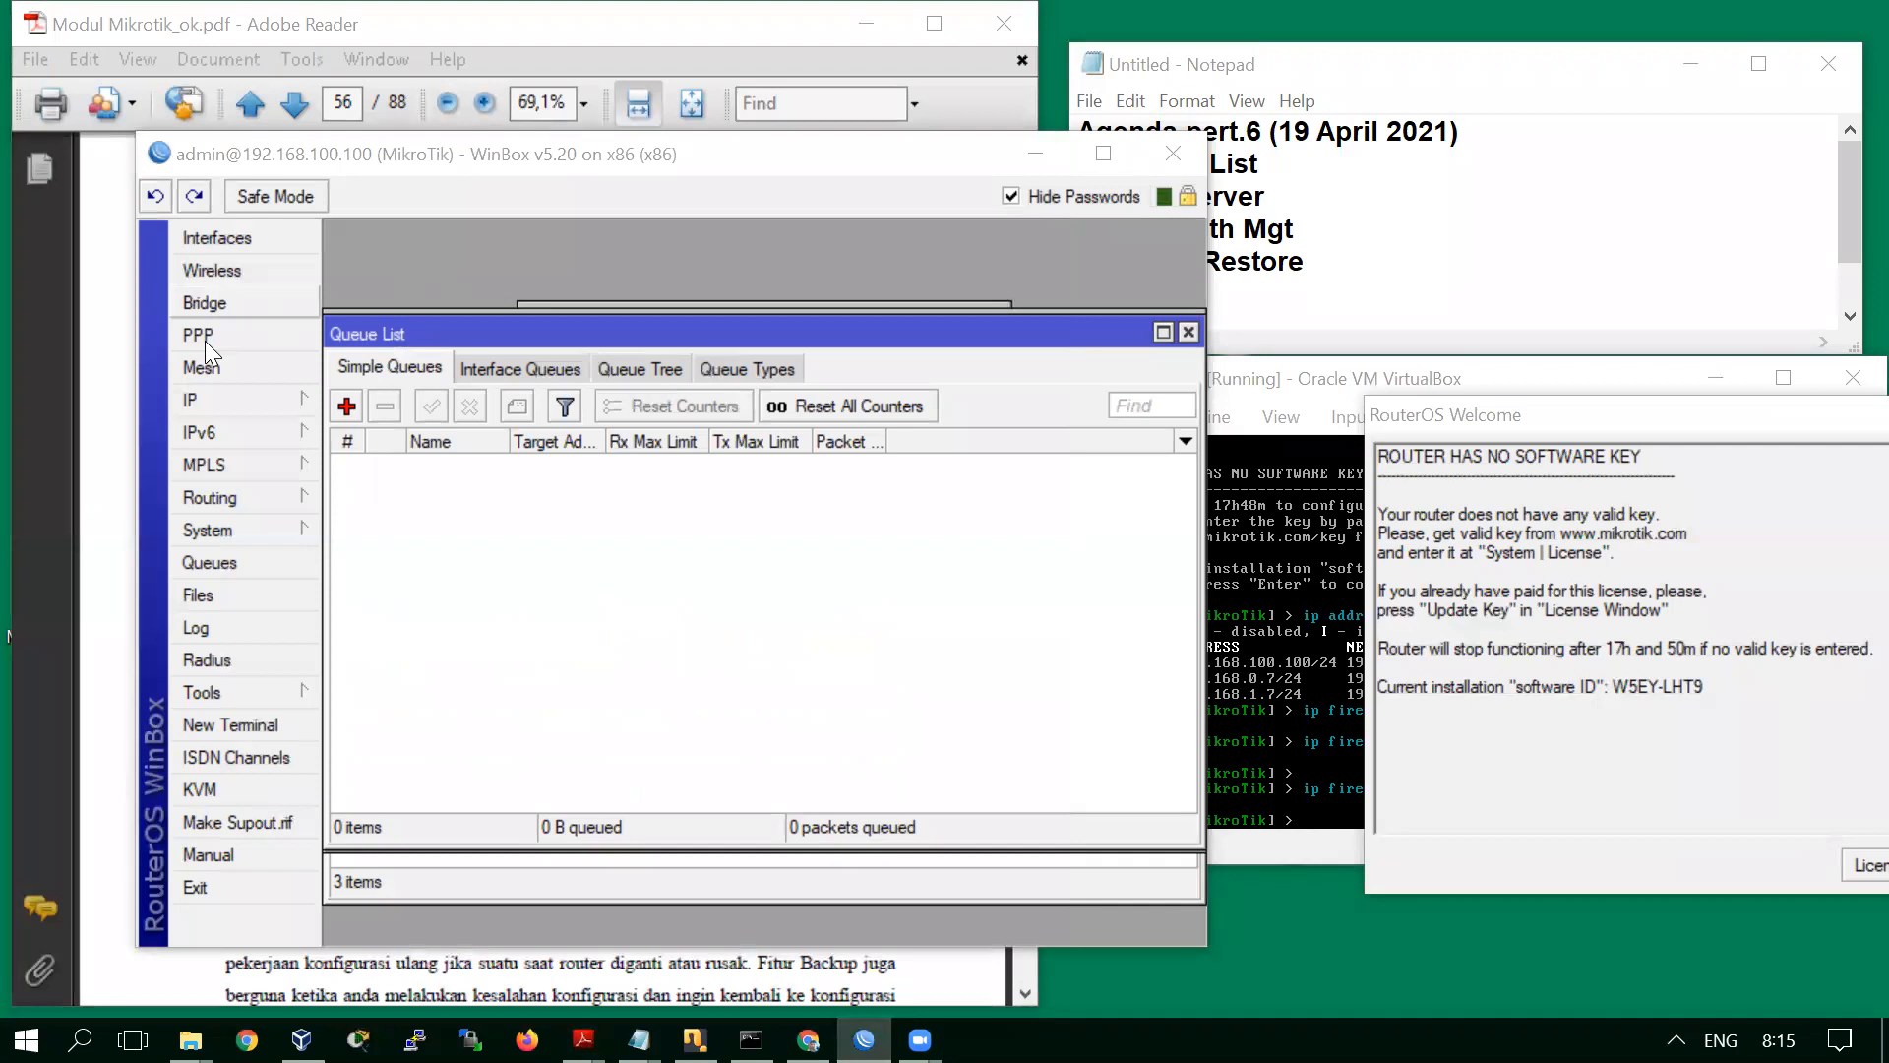
click(209, 401)
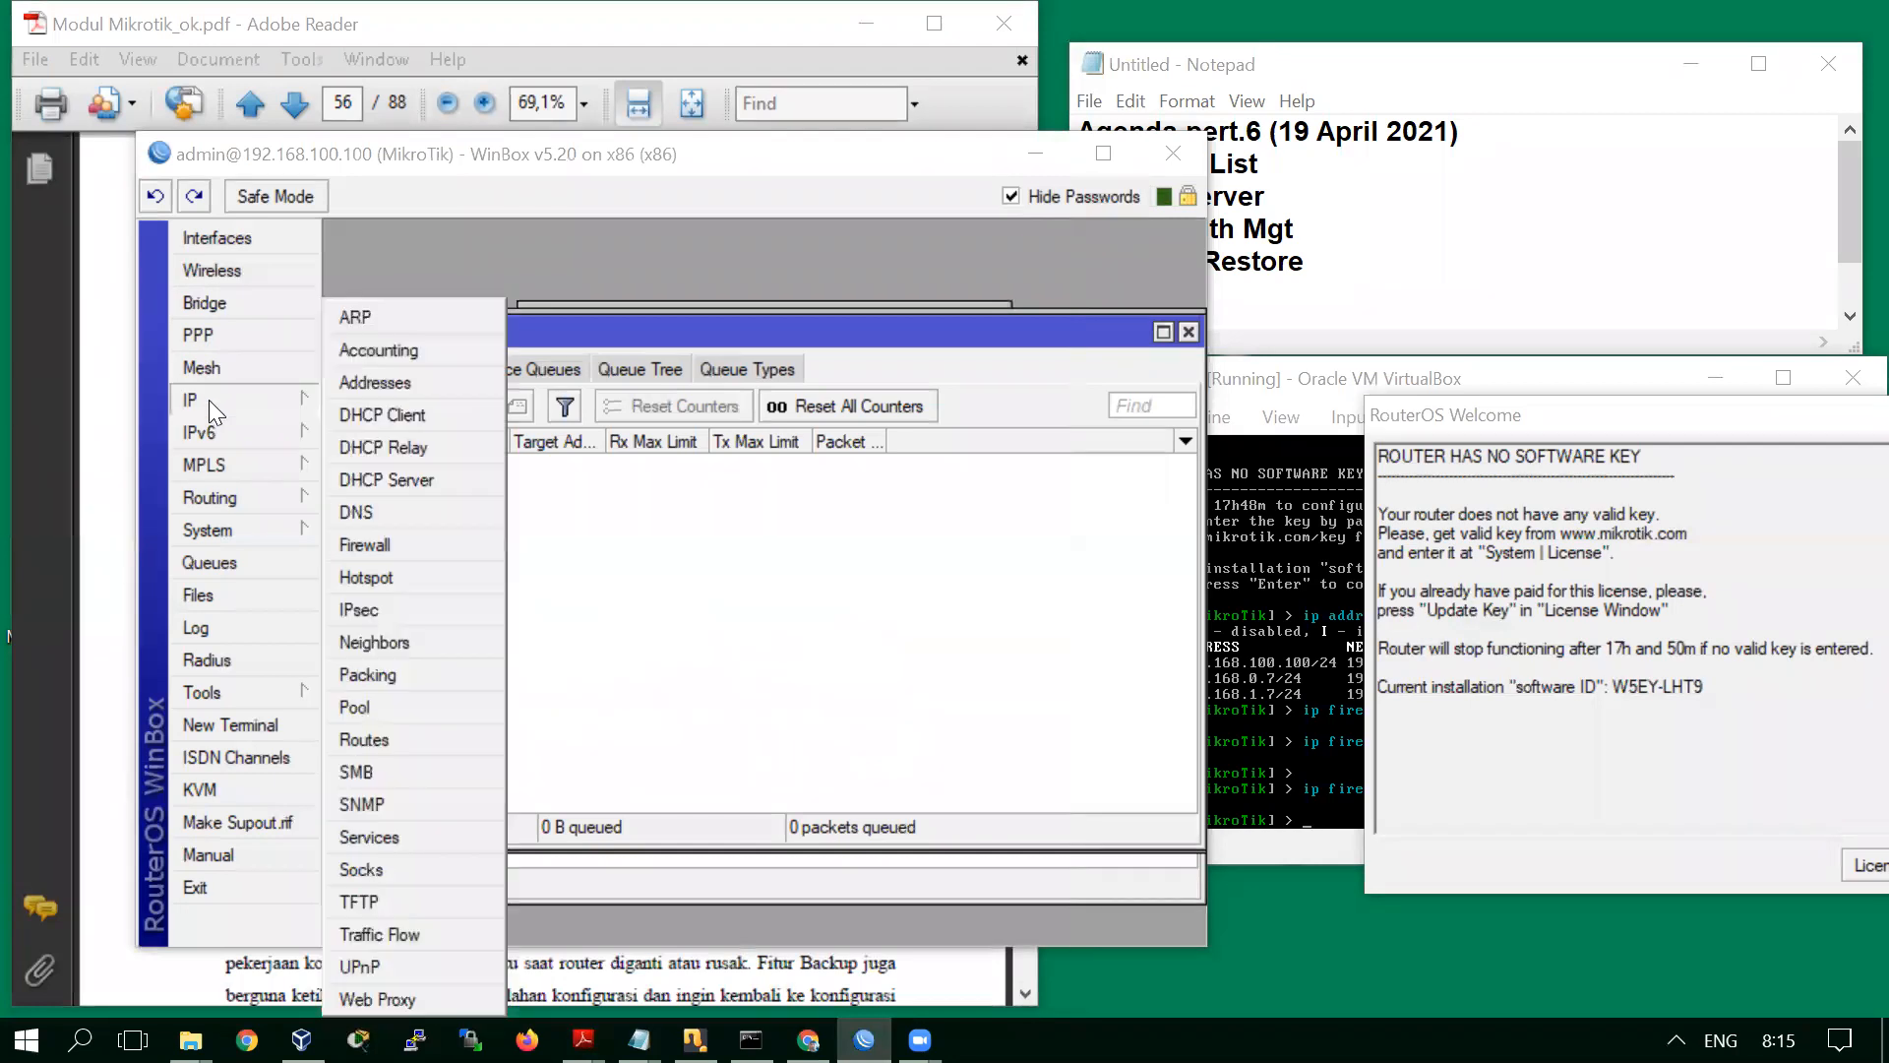
click(417, 547)
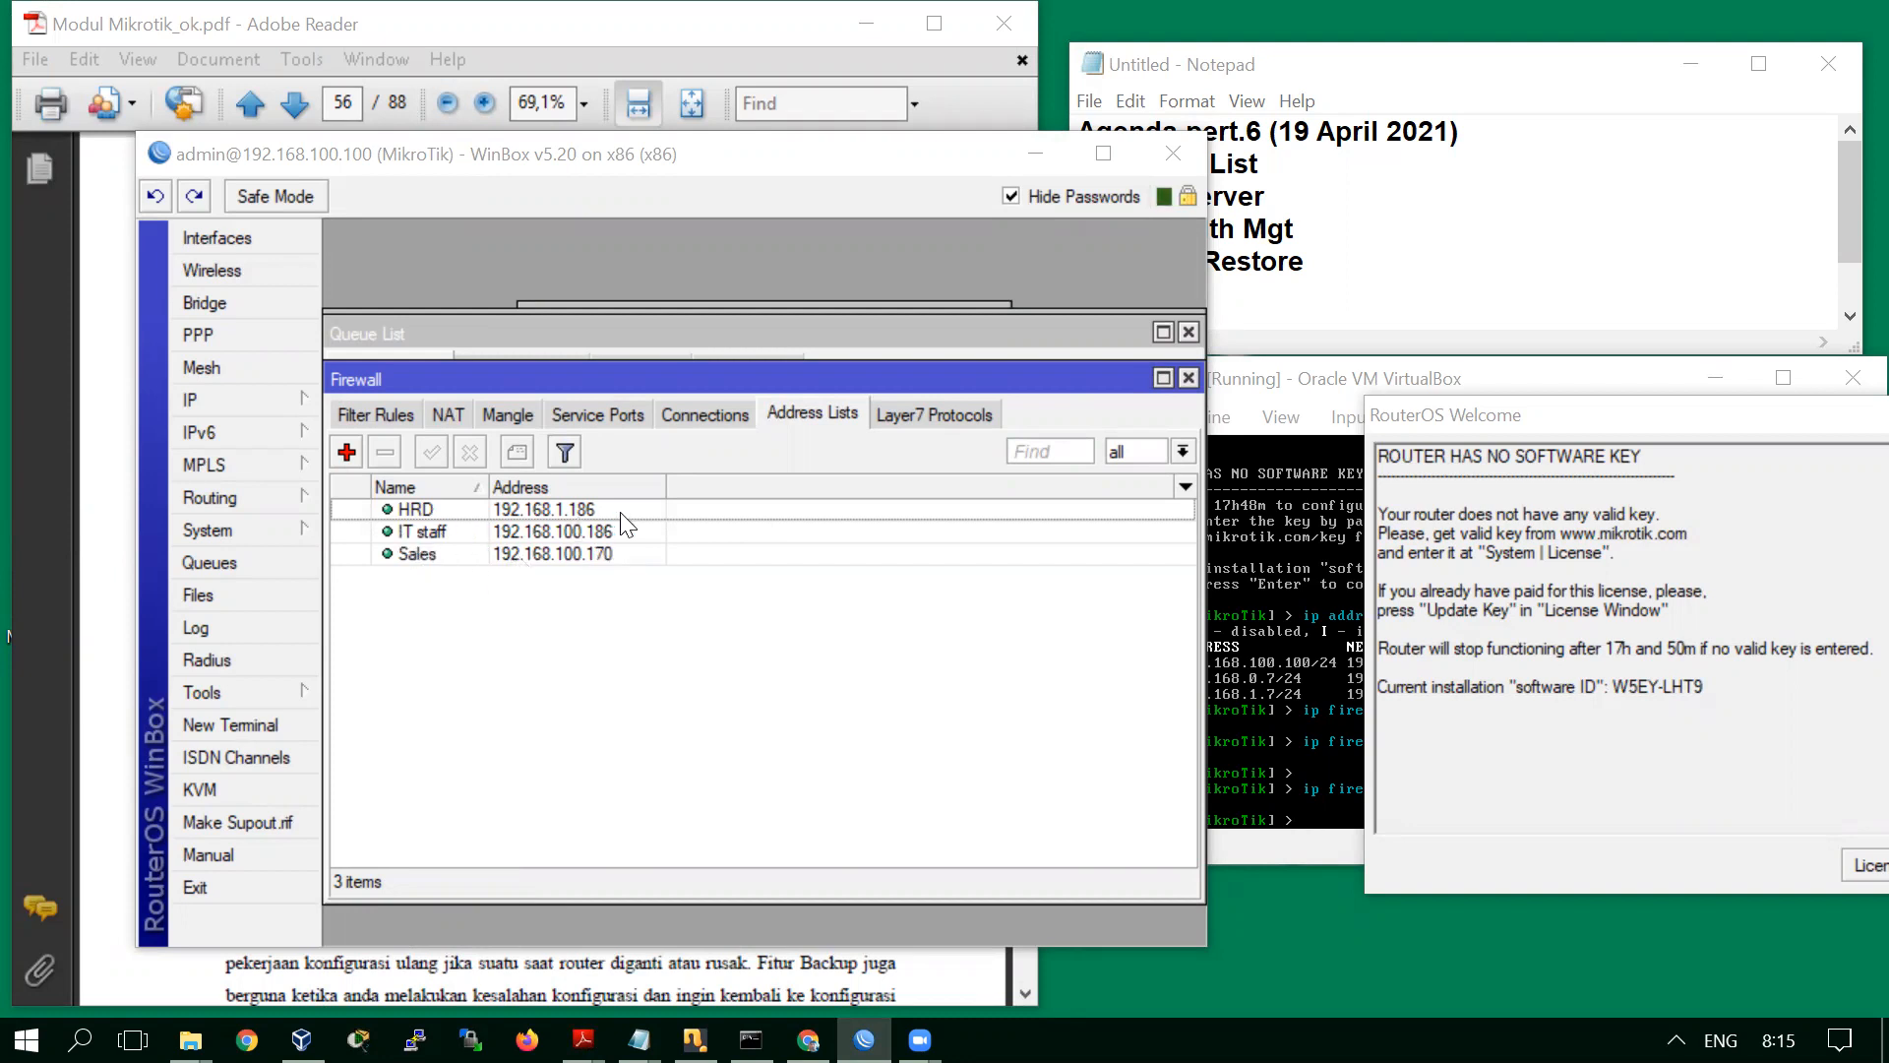
In the vmikrotik console, add a firewall address-list entry named "Marketing" with address 192.168.100.171
click(1265, 693)
key(Up)
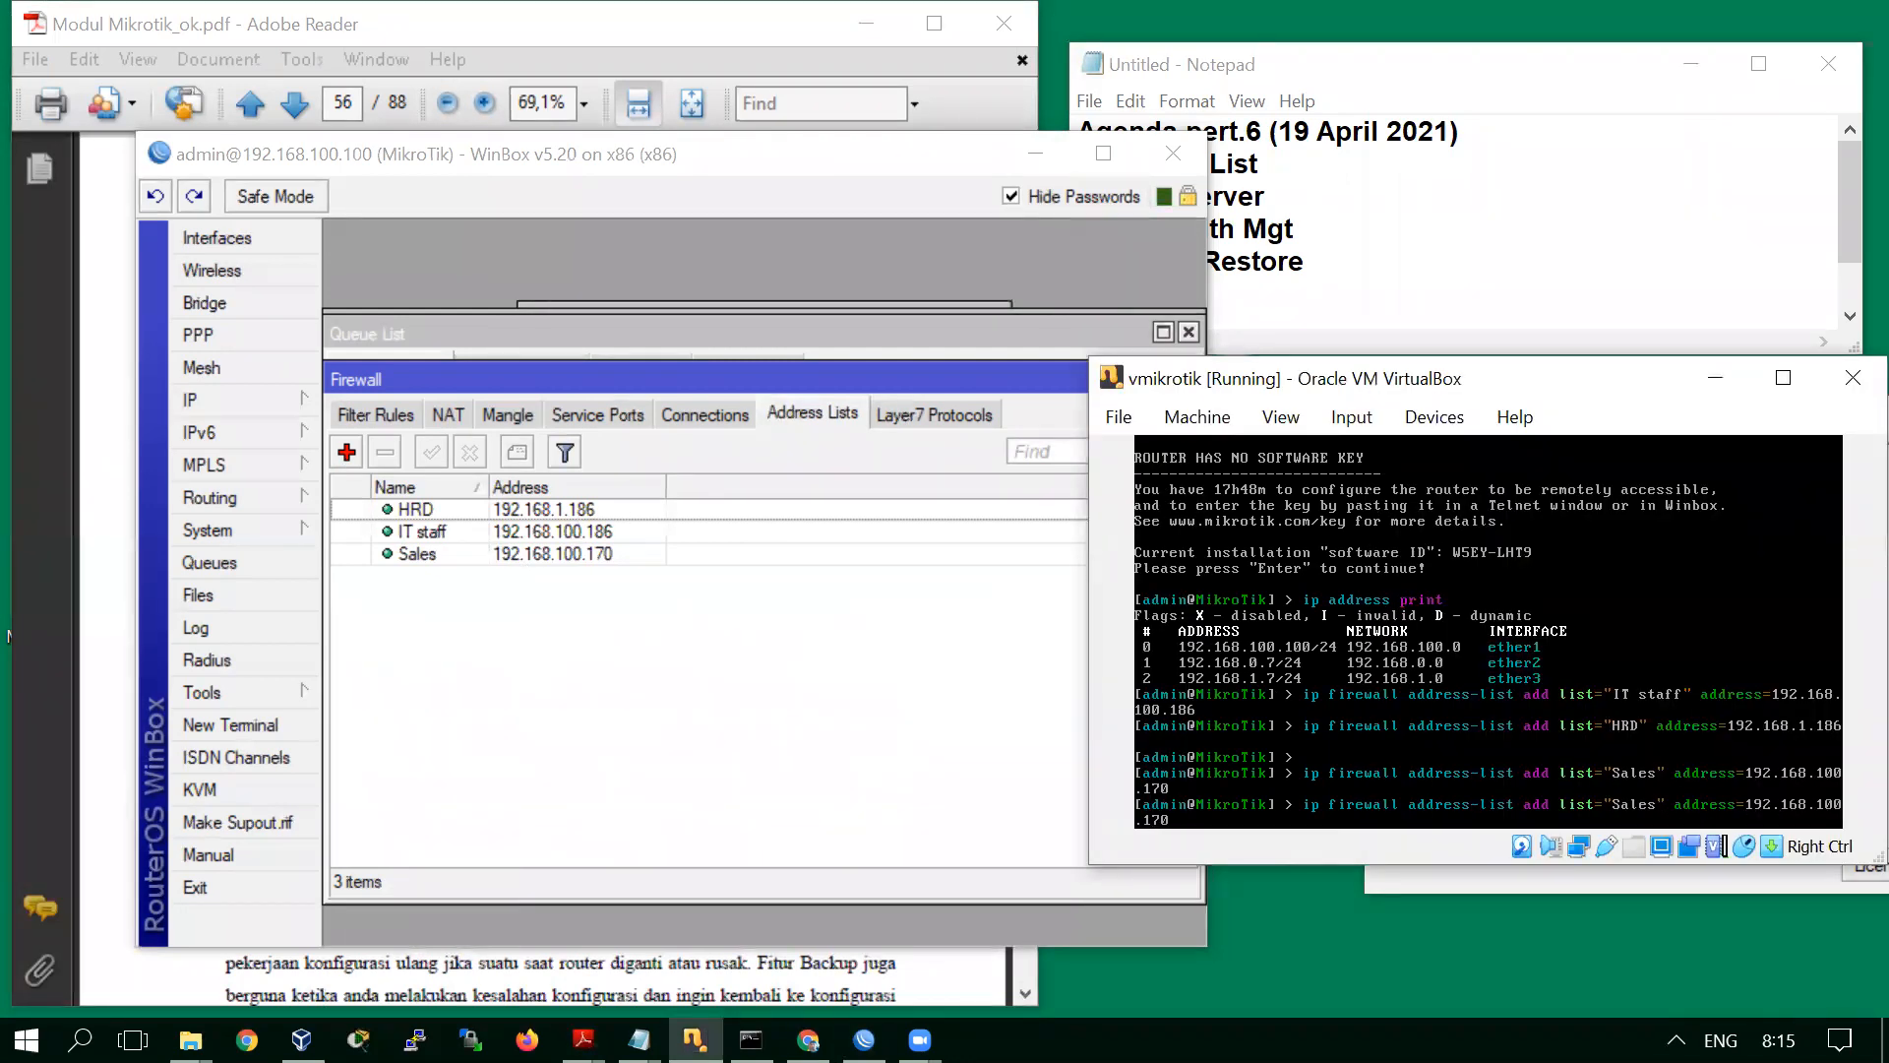
key(BackSpace)
key(BackSpace)
key(BackSpace)
key(BackSpace)
key(BackSpace)
text(Marke)
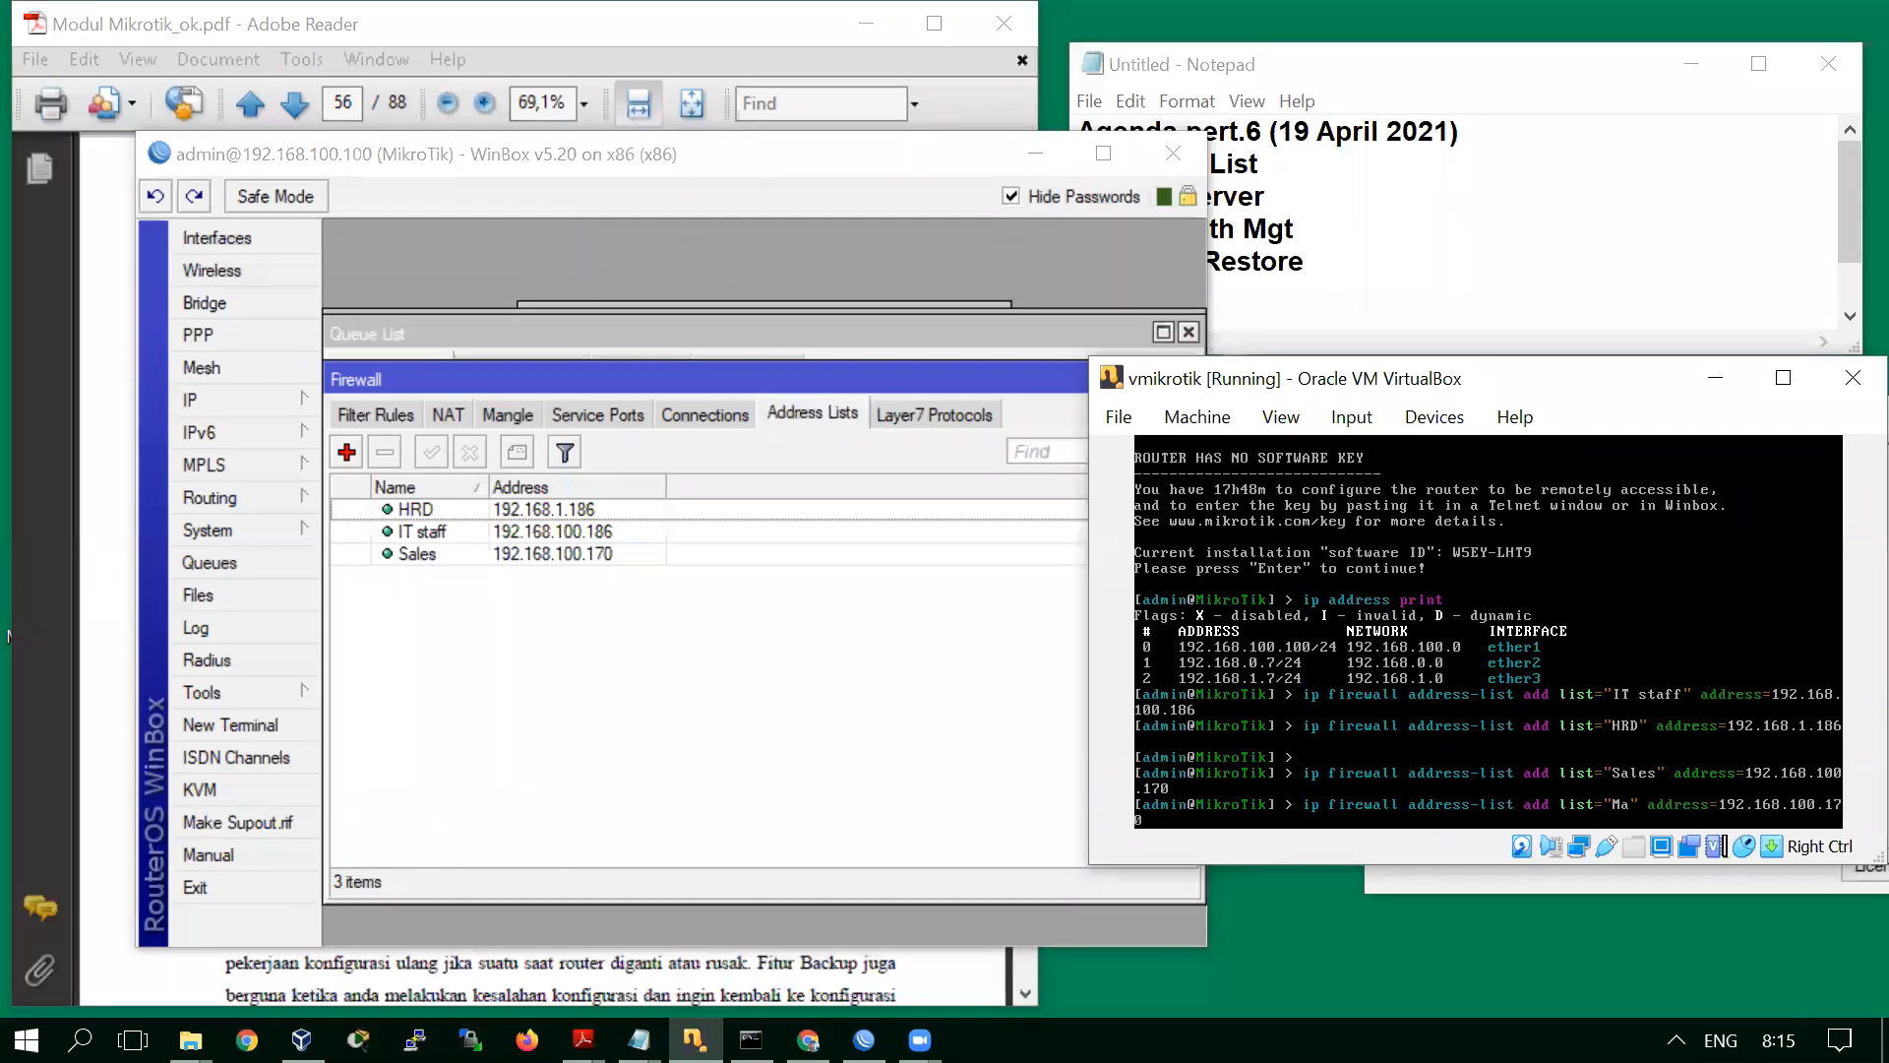
text(ting)
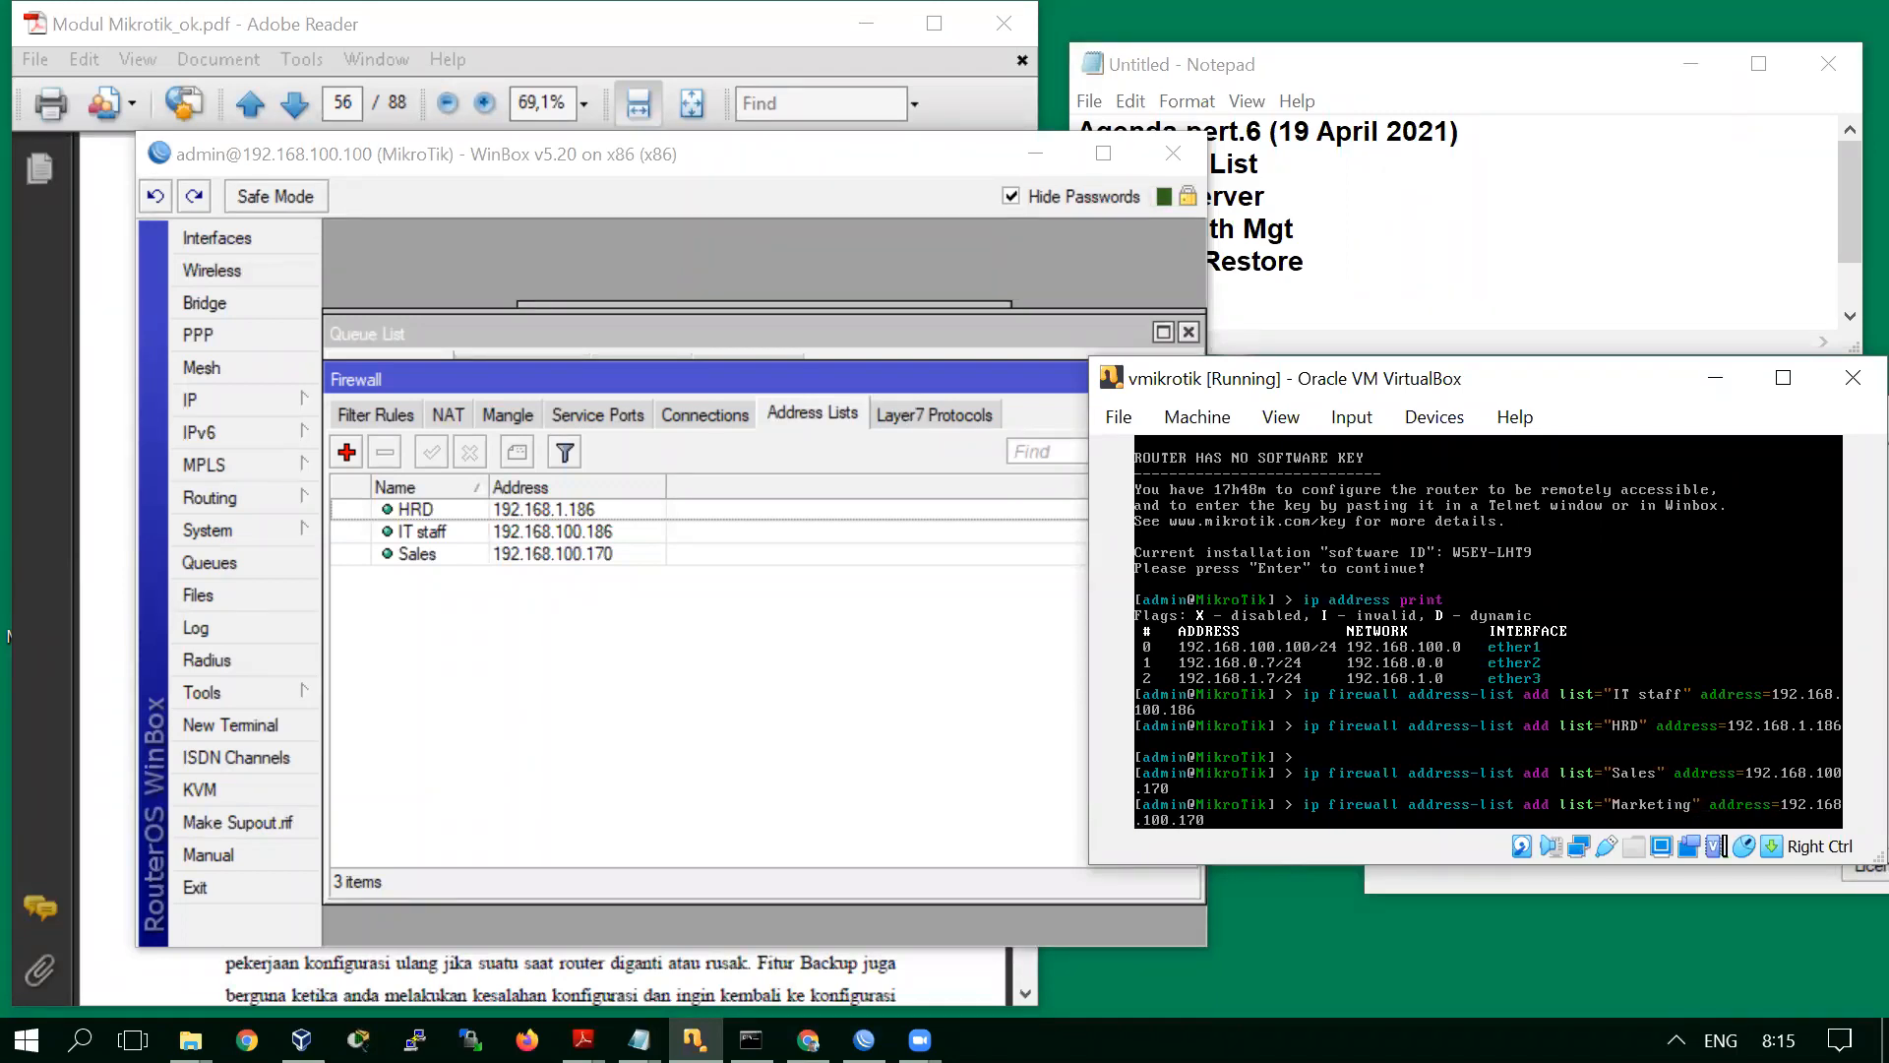
key(Delete)
text(1)
key(Return)
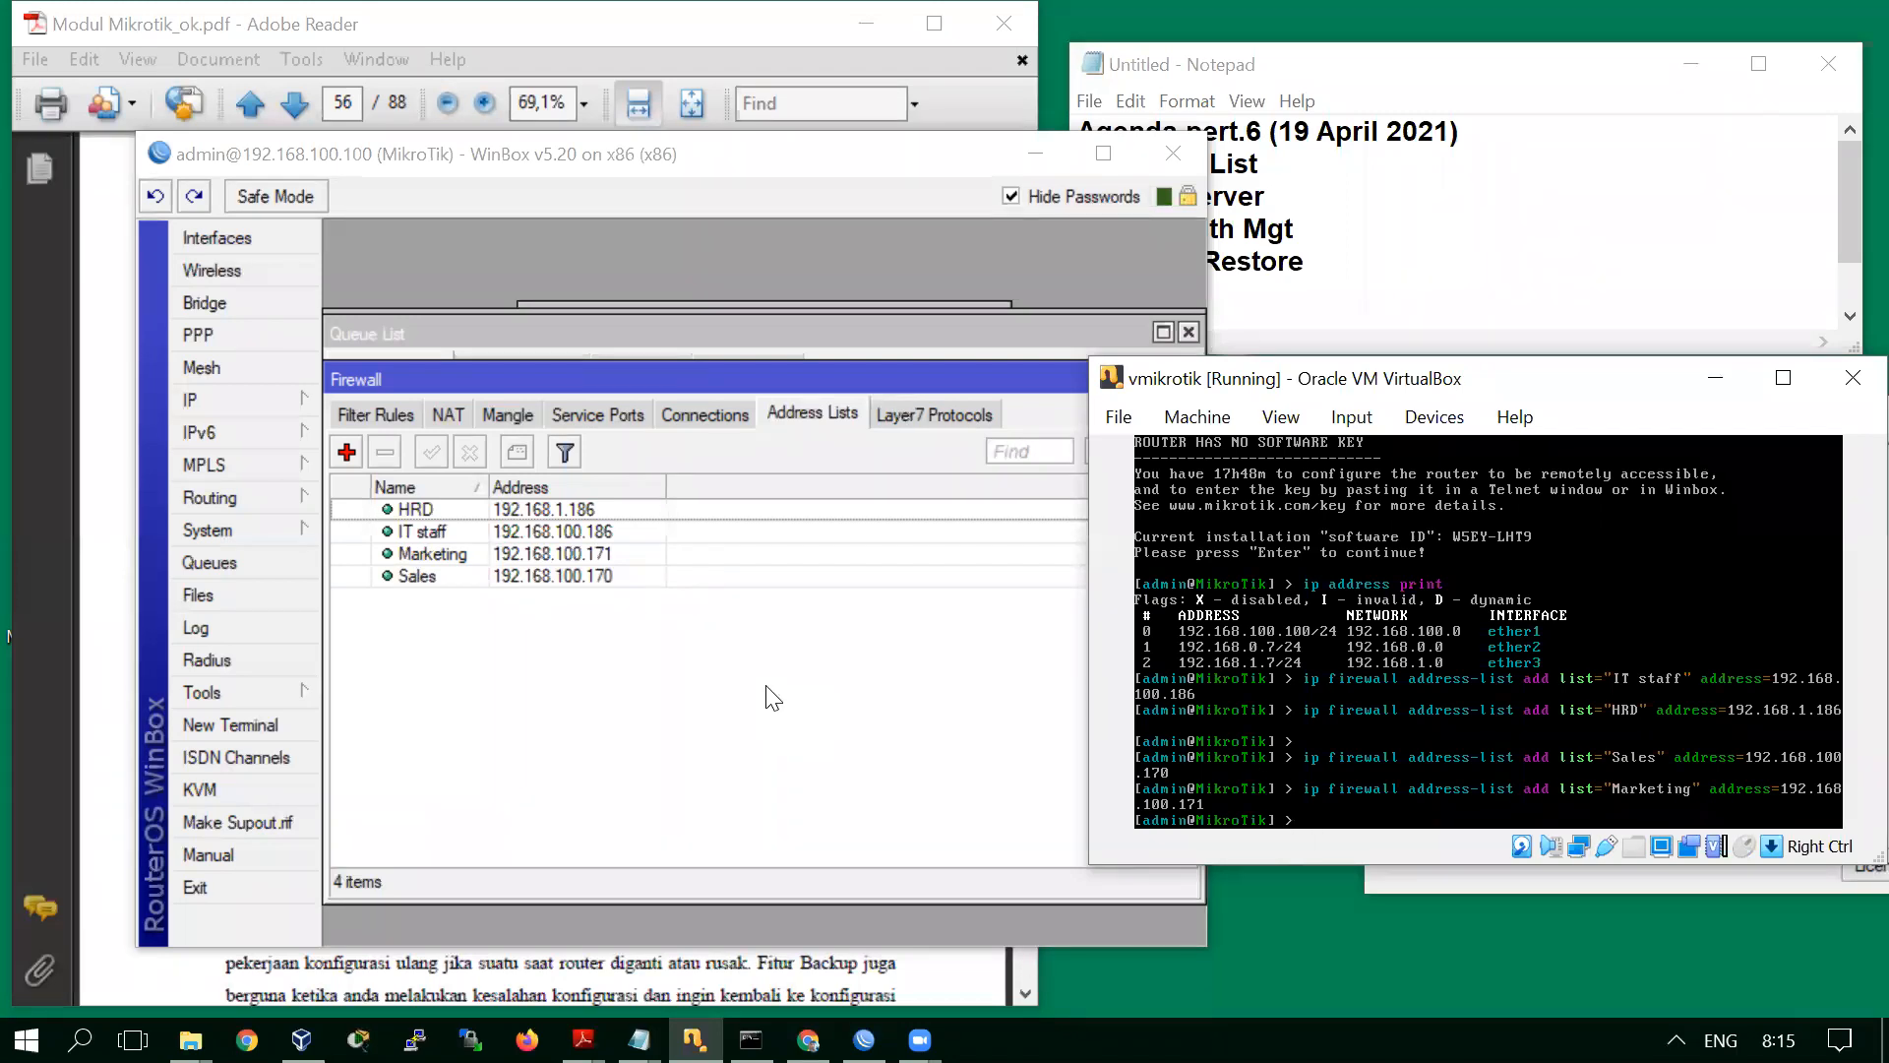
In WinBox, add a firewall address list entry named "keuangan" with address 192.168.1.187
click(346, 453)
drag(767, 407, 992, 528)
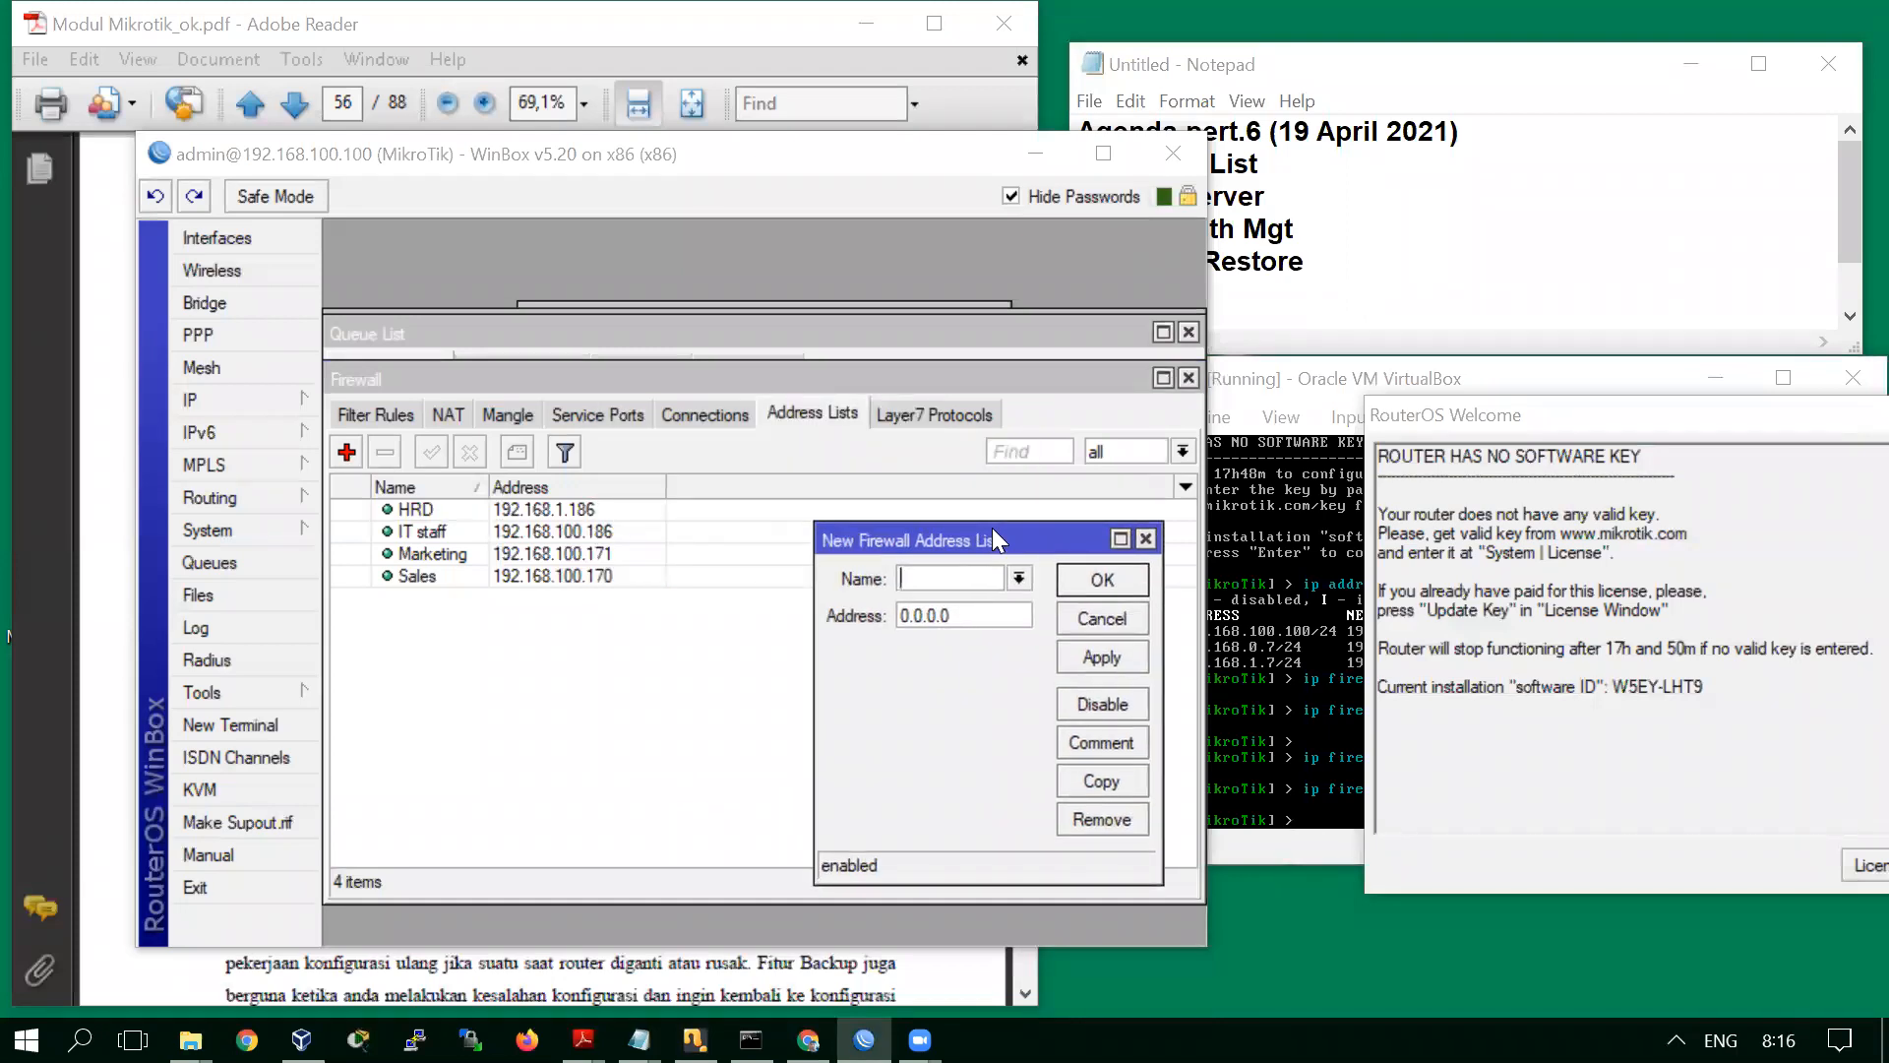
text(k euan)
click(987, 616)
key(BackSpace)
key(BackSpace)
key(BackSpace)
key(BackSpace)
key(BackSpace)
key(BackSpace)
key(BackSpace)
text(1)
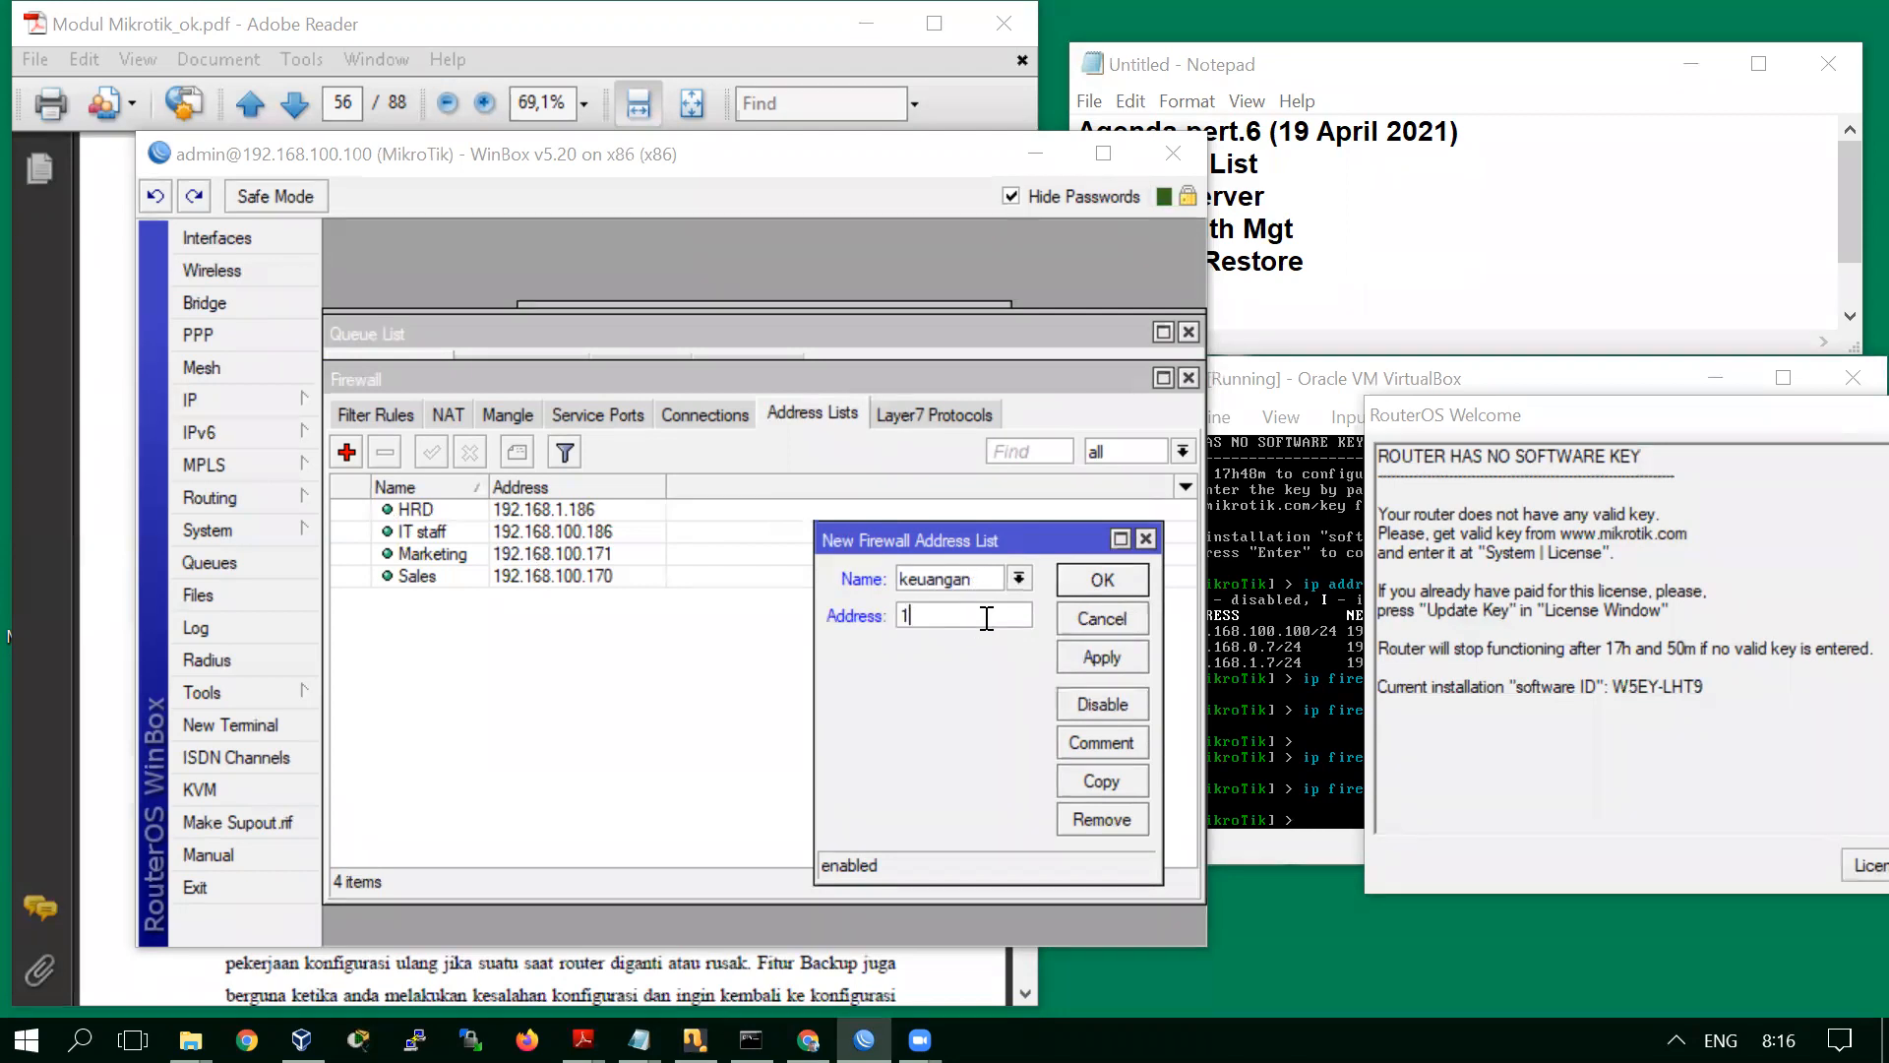
text(9 2.168.1.187)
click(1110, 651)
click(1098, 593)
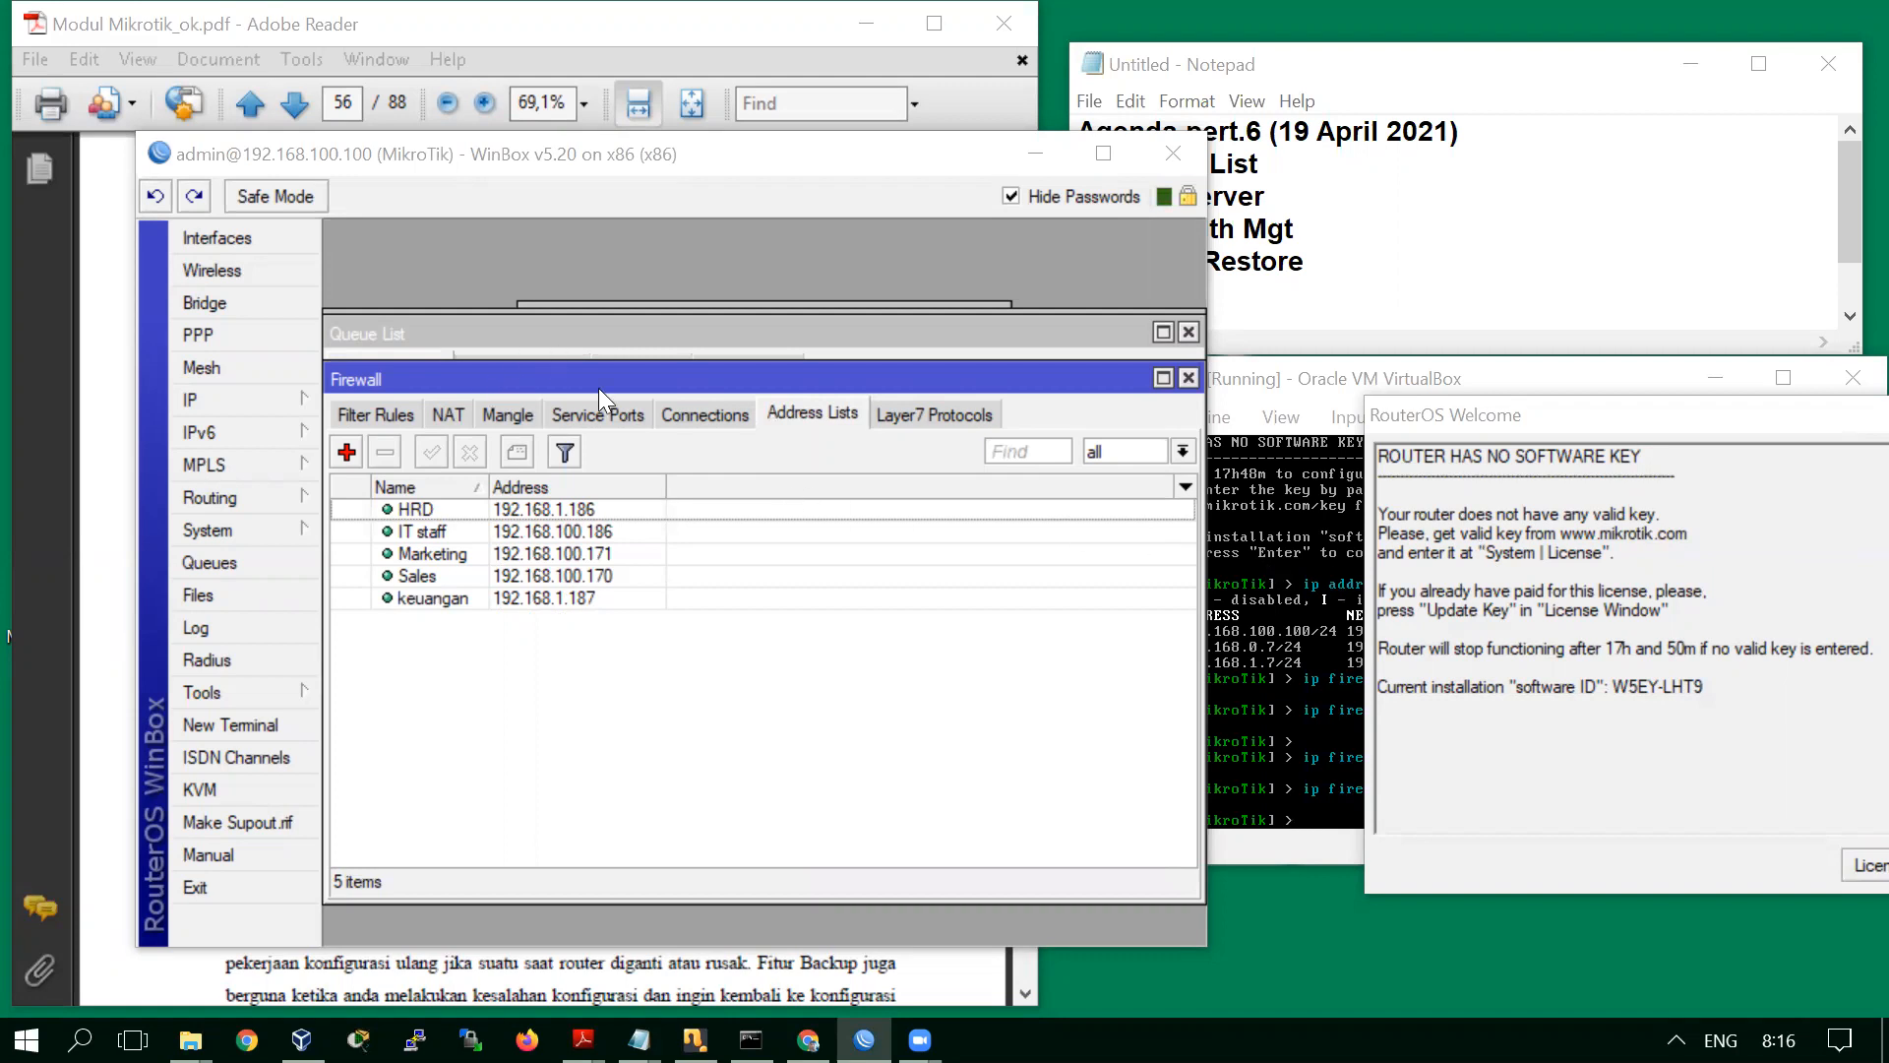
Review the Address List item in the Notepad agenda and return to the WinBox window
click(1552, 266)
drag(1094, 164, 1263, 158)
click(1262, 158)
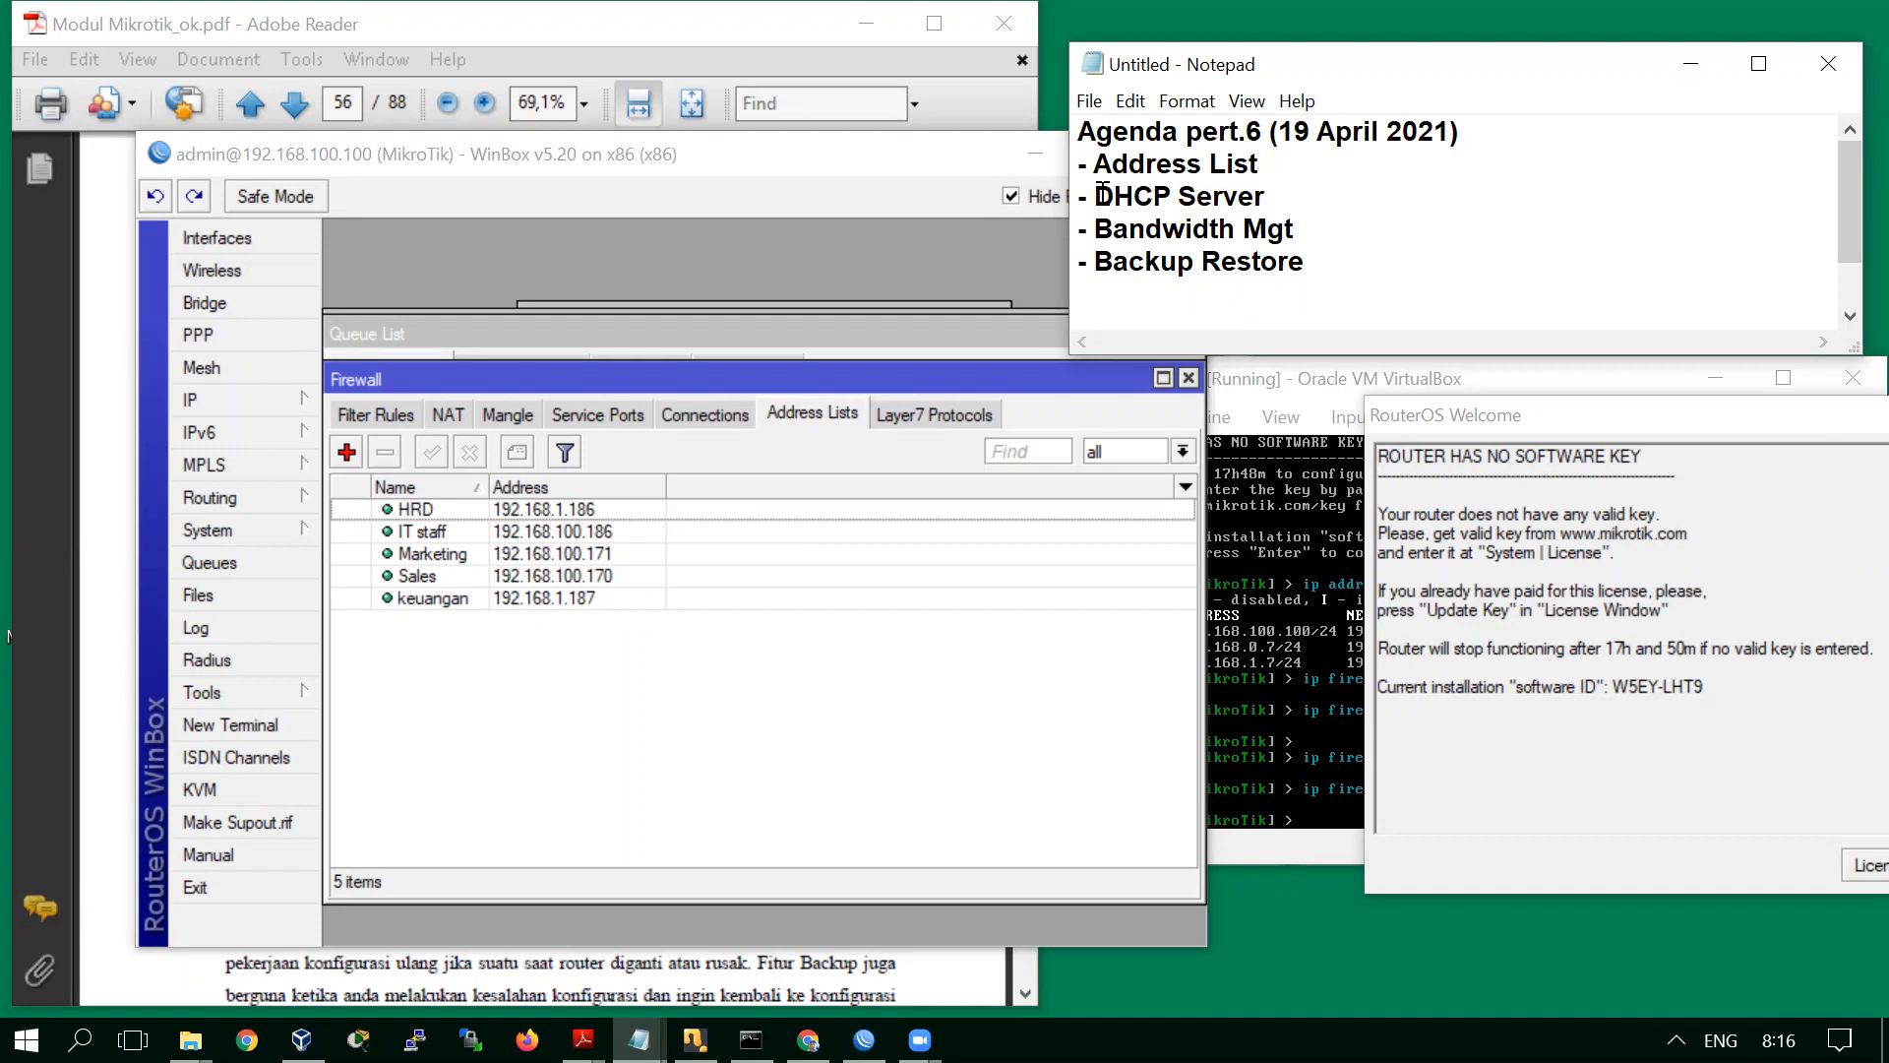
click(900, 163)
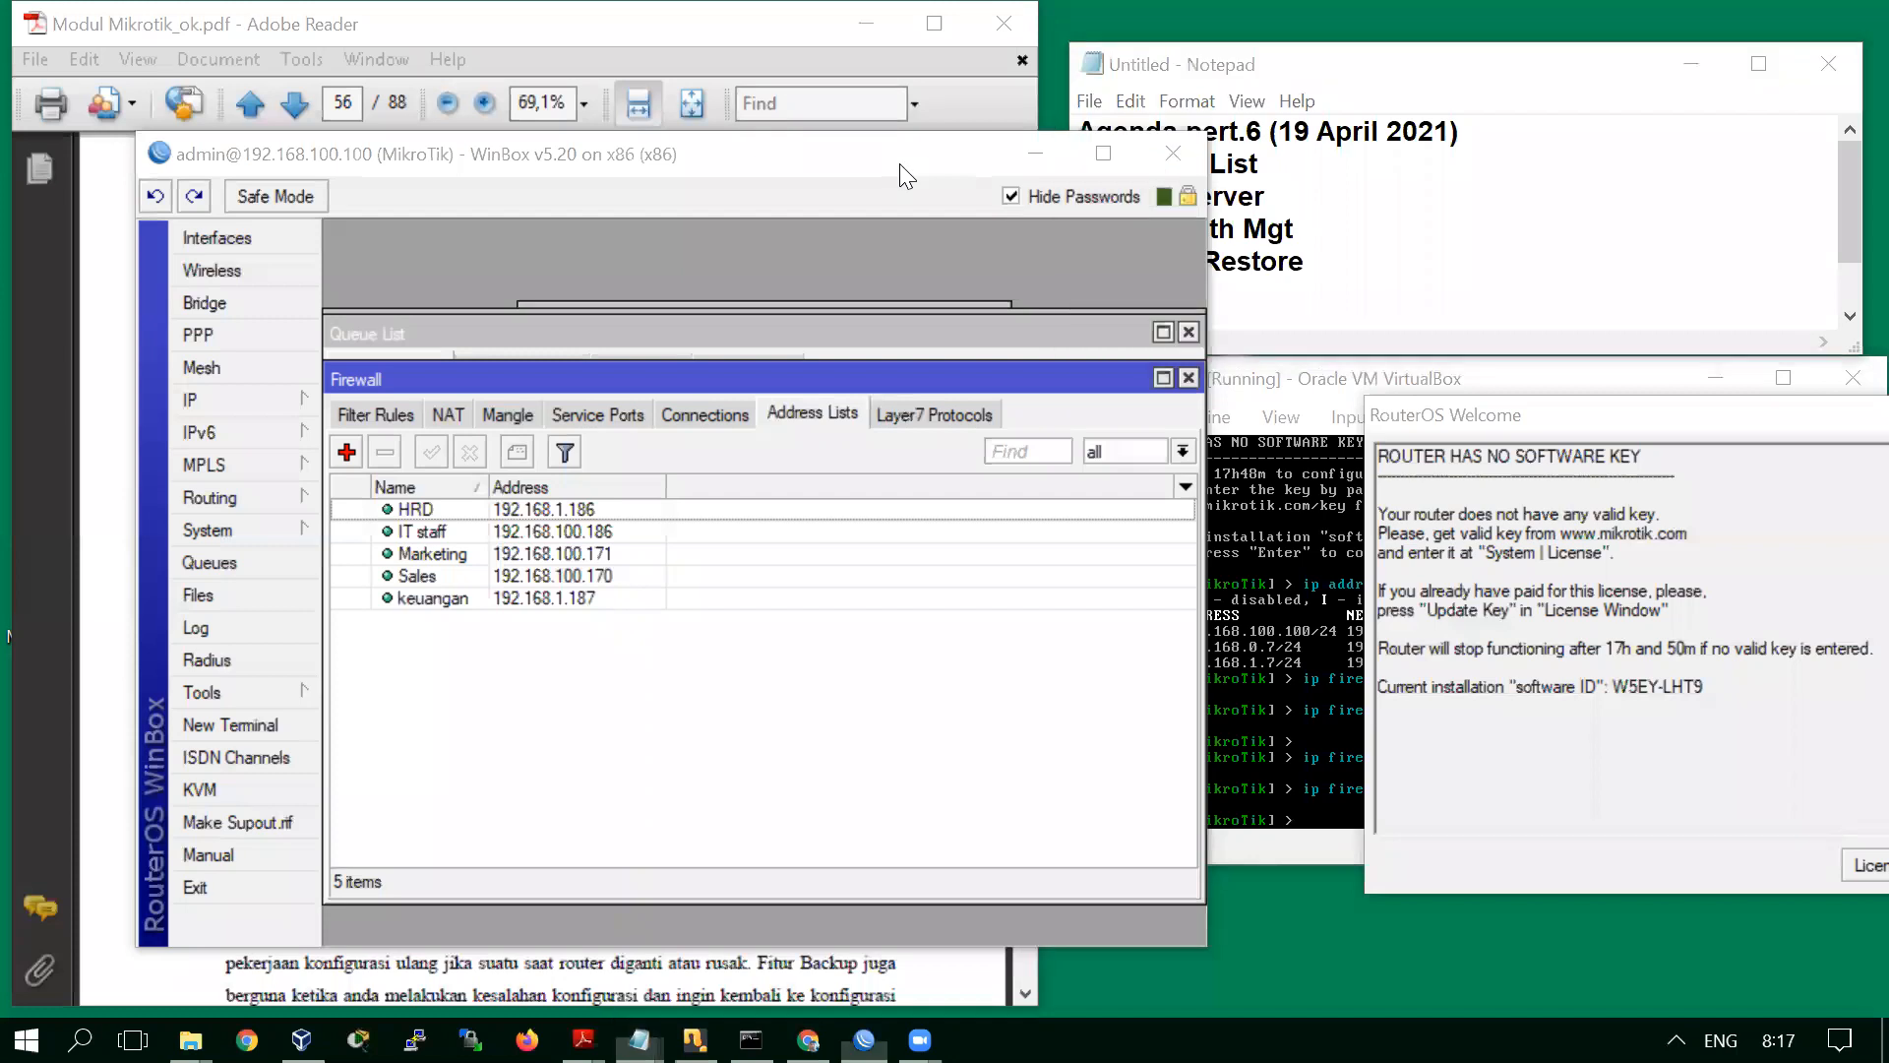
Switch to the Modul Mikrotik PDF in Adobe Reader and look through the pages from 56 onward for the DHCP server material
click(805, 963)
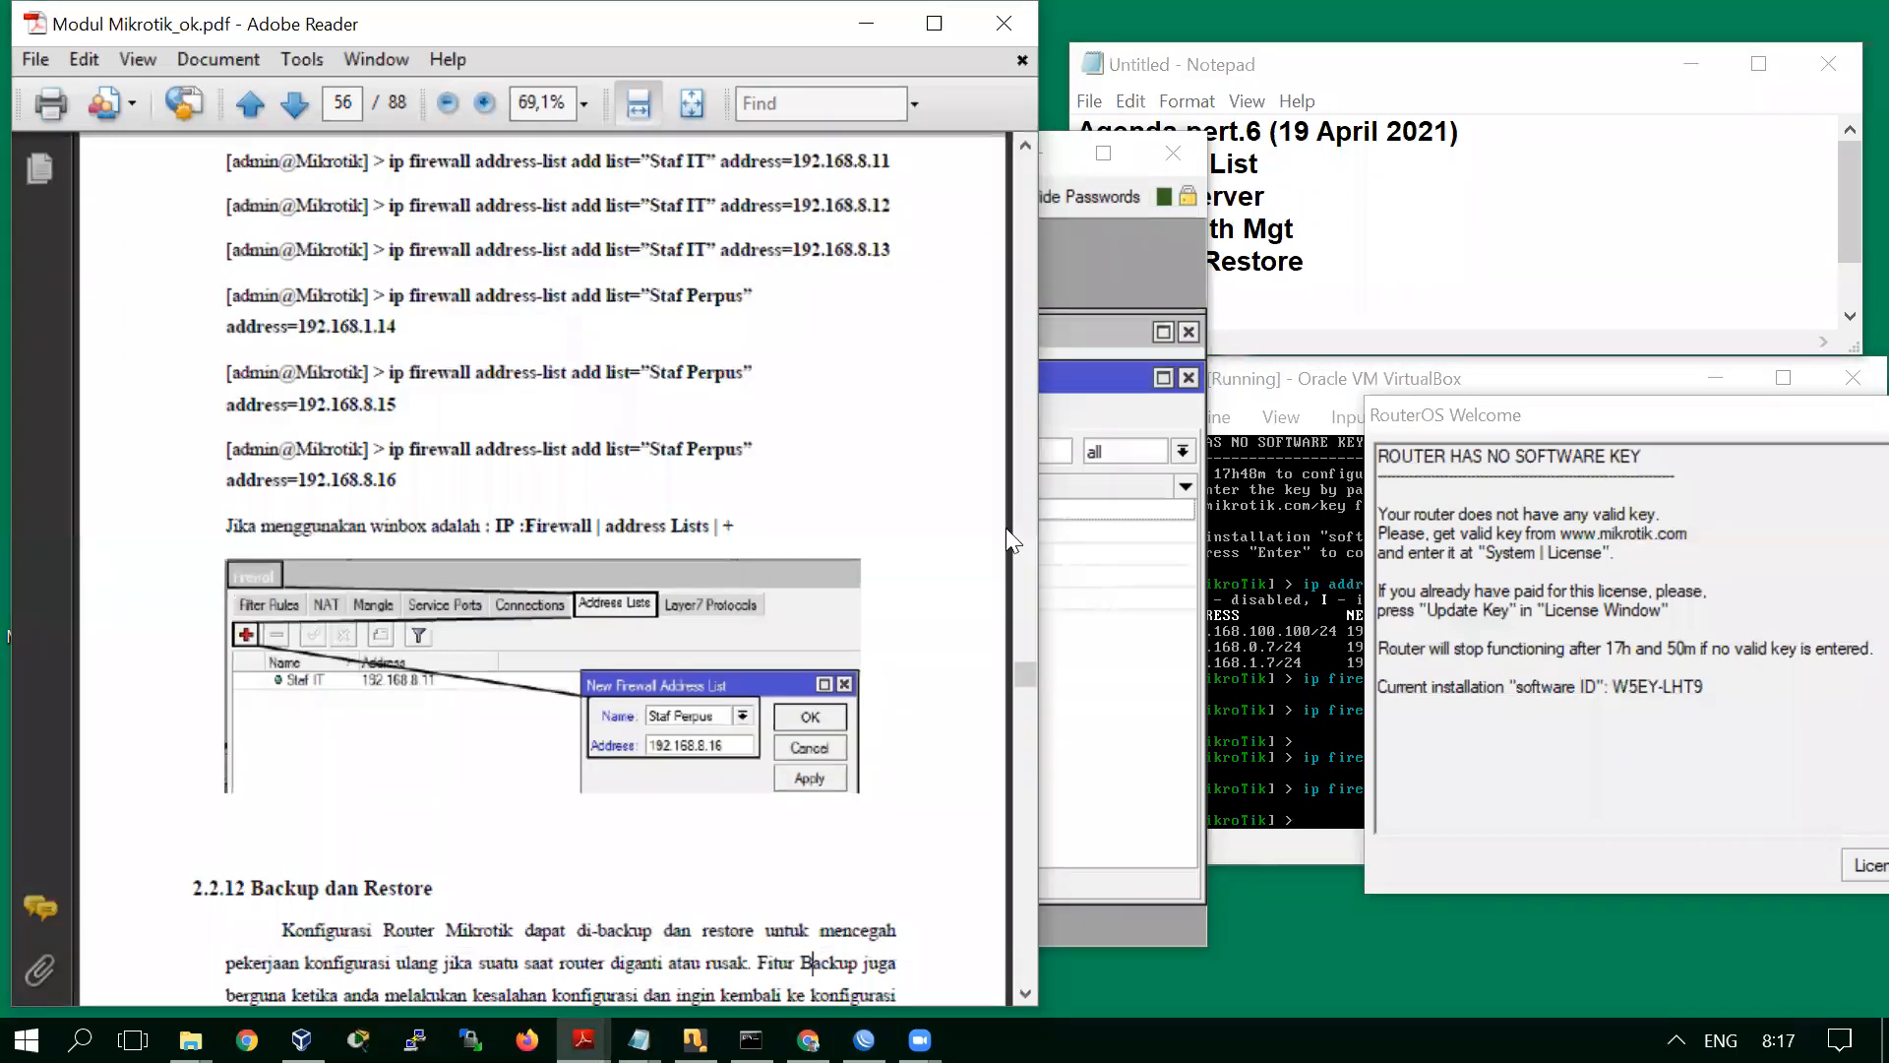
drag(1026, 671, 1026, 698)
scroll(977, 778, down, 5)
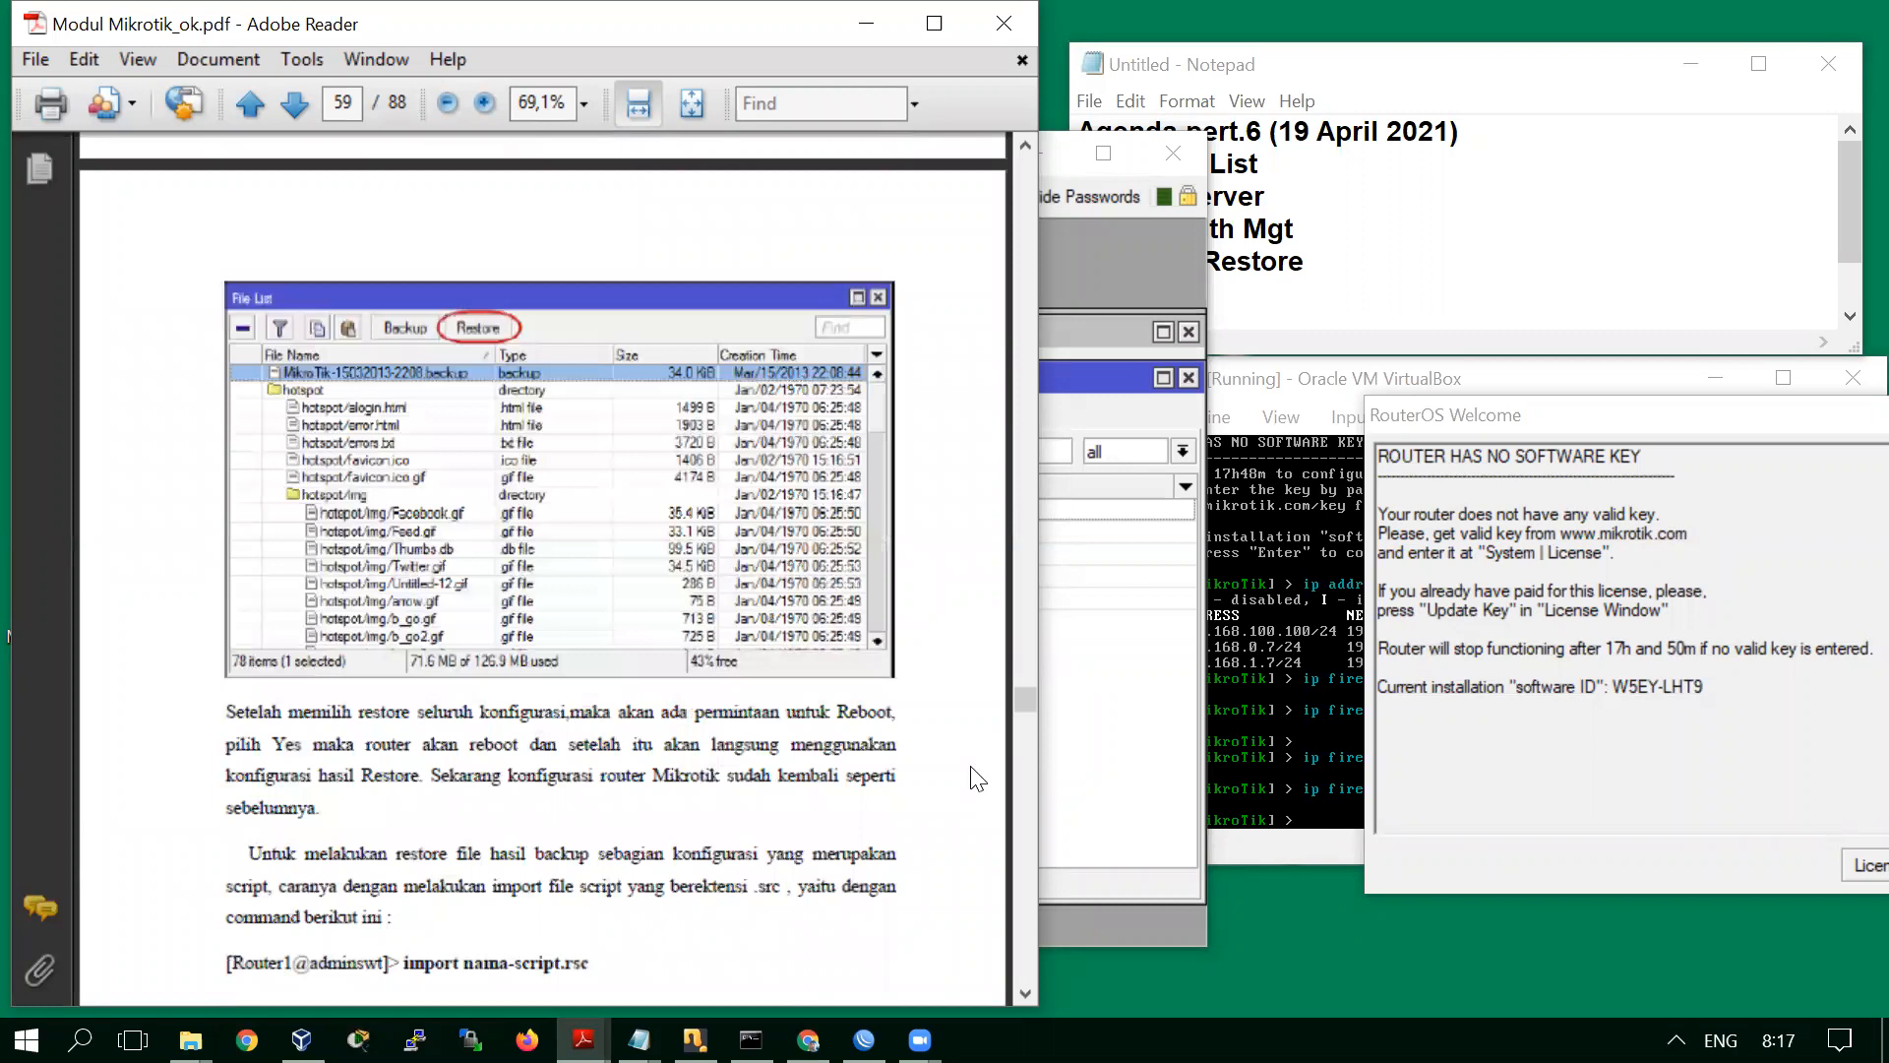
scroll(978, 779, down, 8)
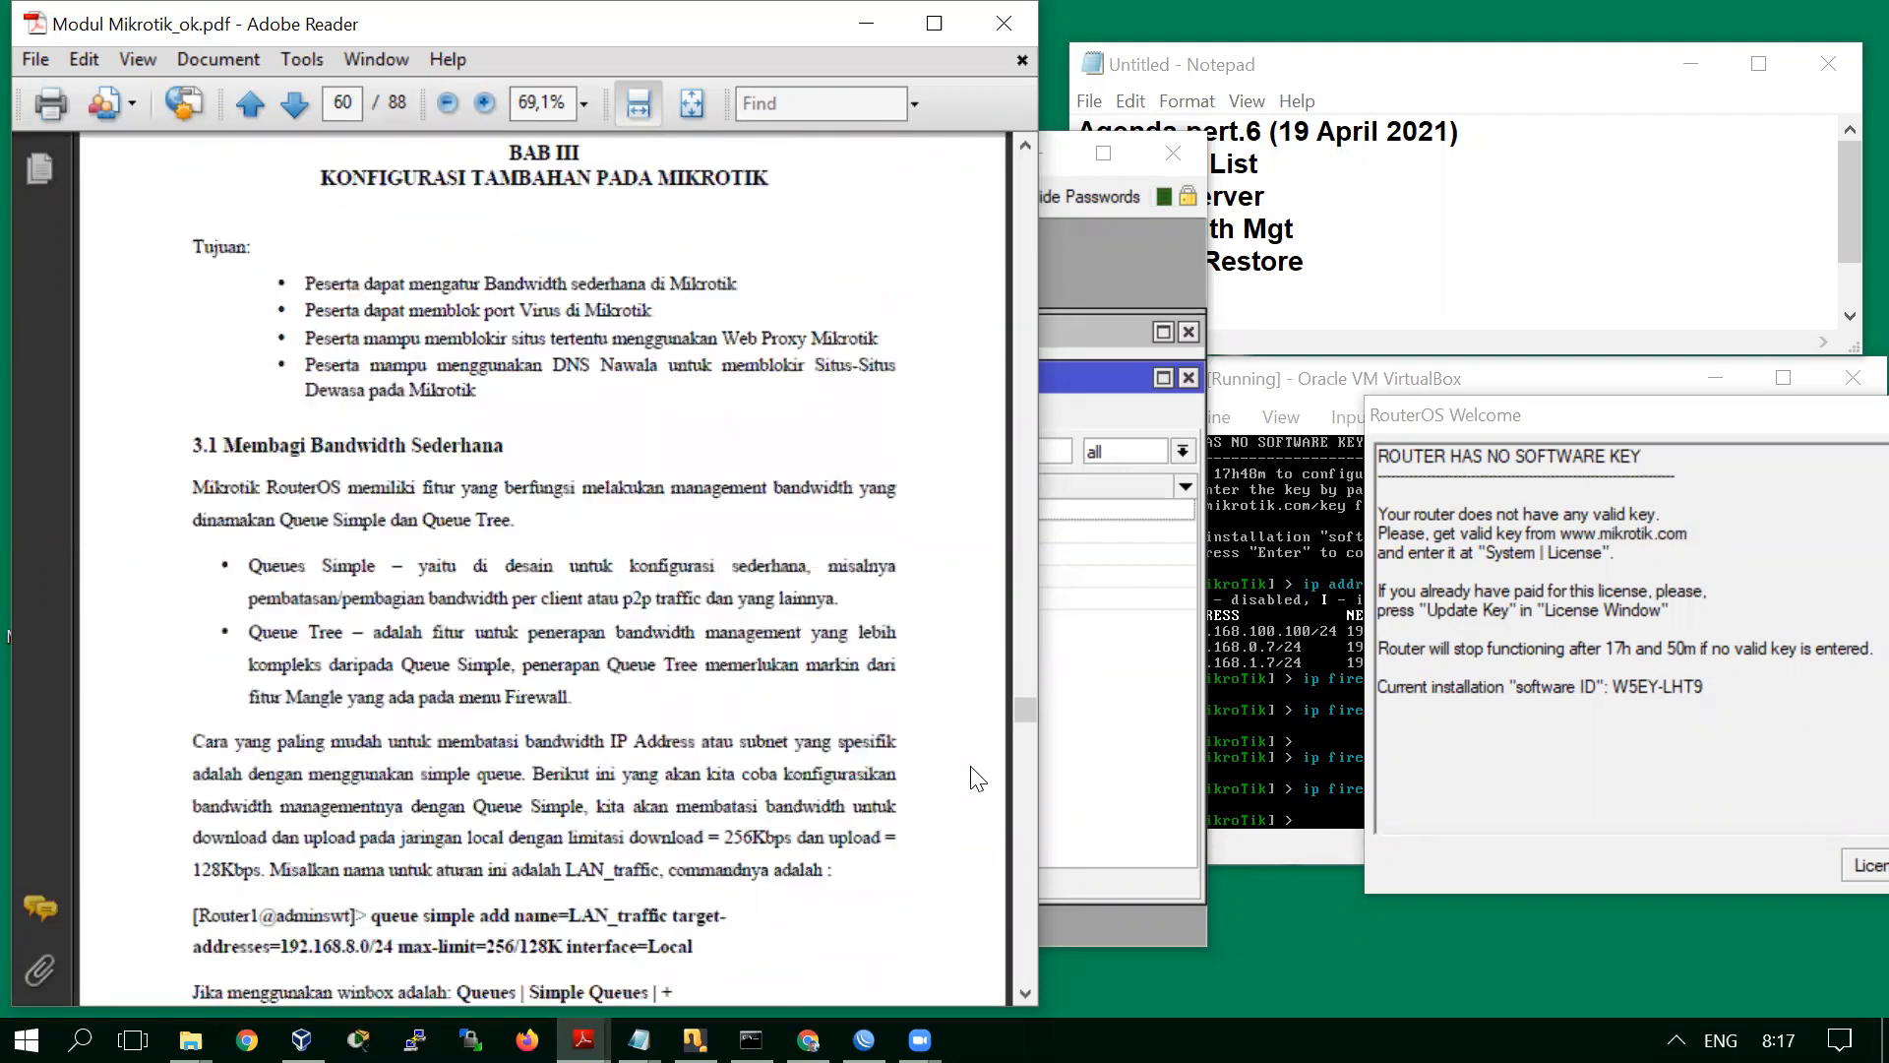
scroll(977, 778, down, 10)
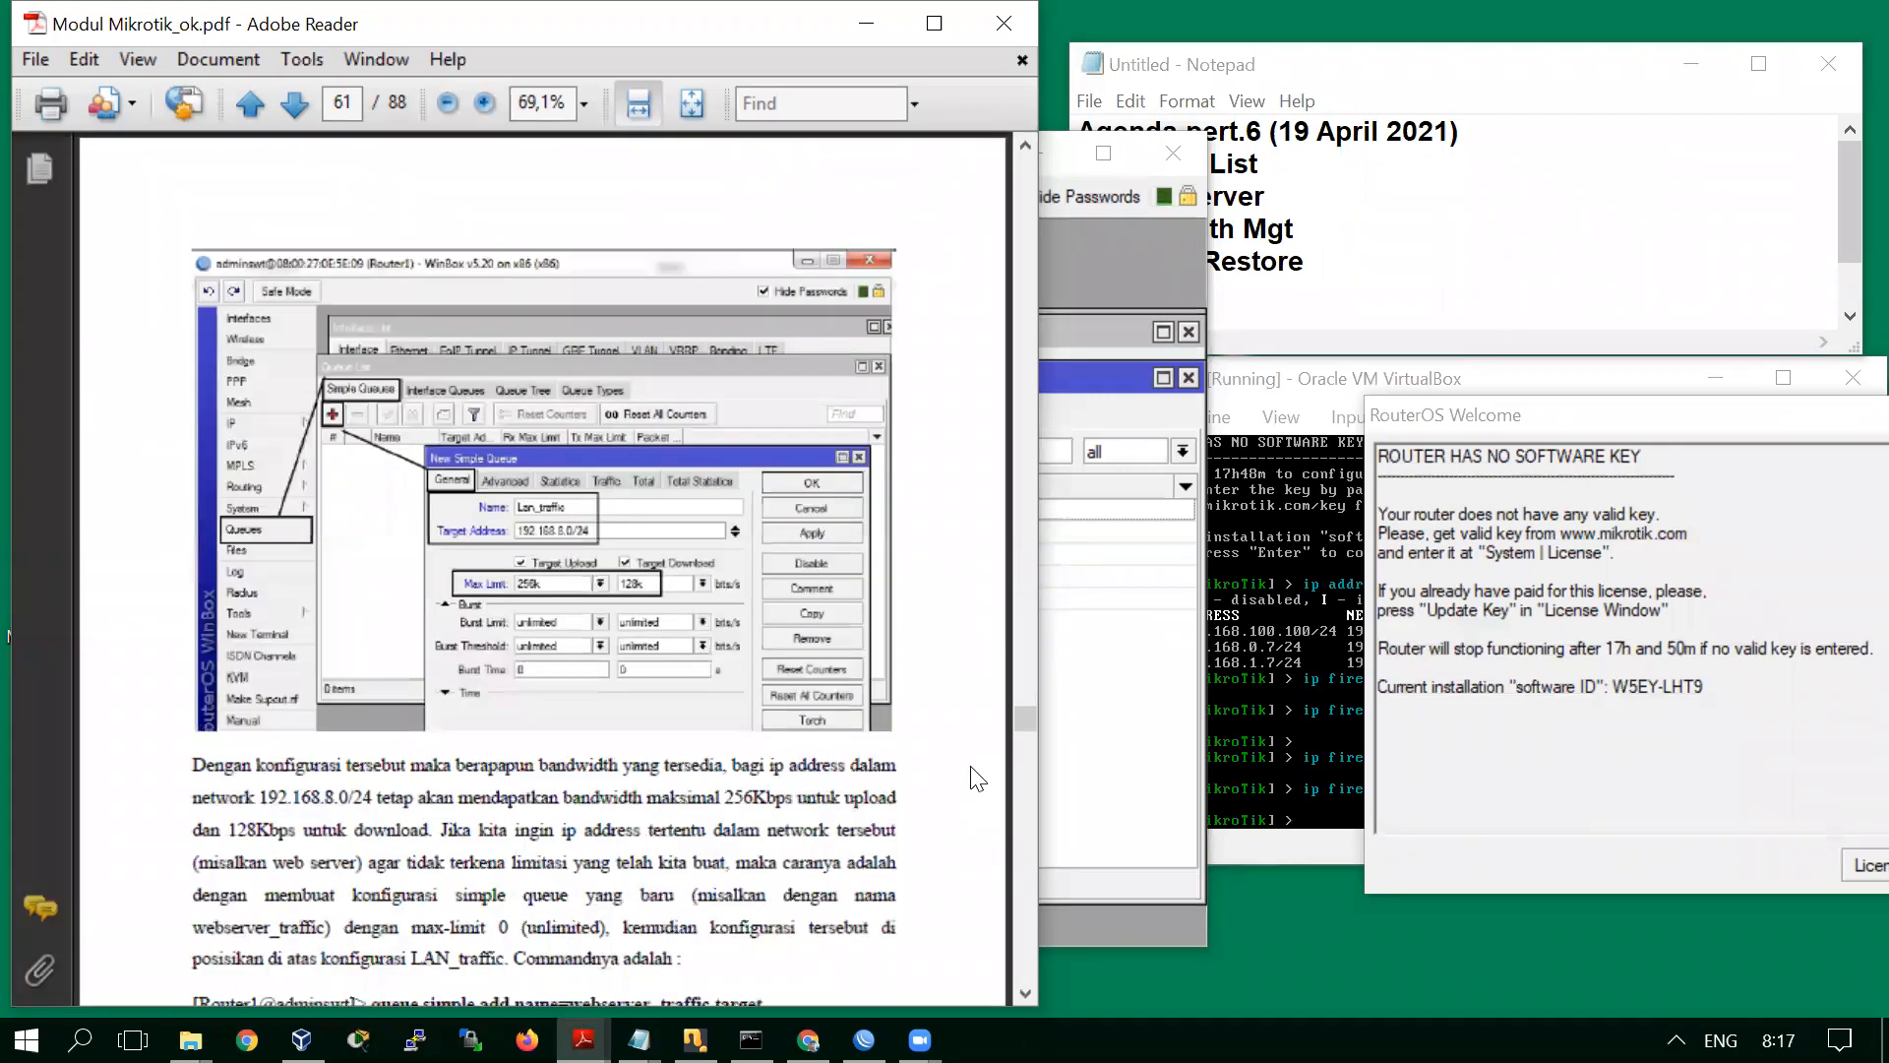
scroll(977, 778, down, 10)
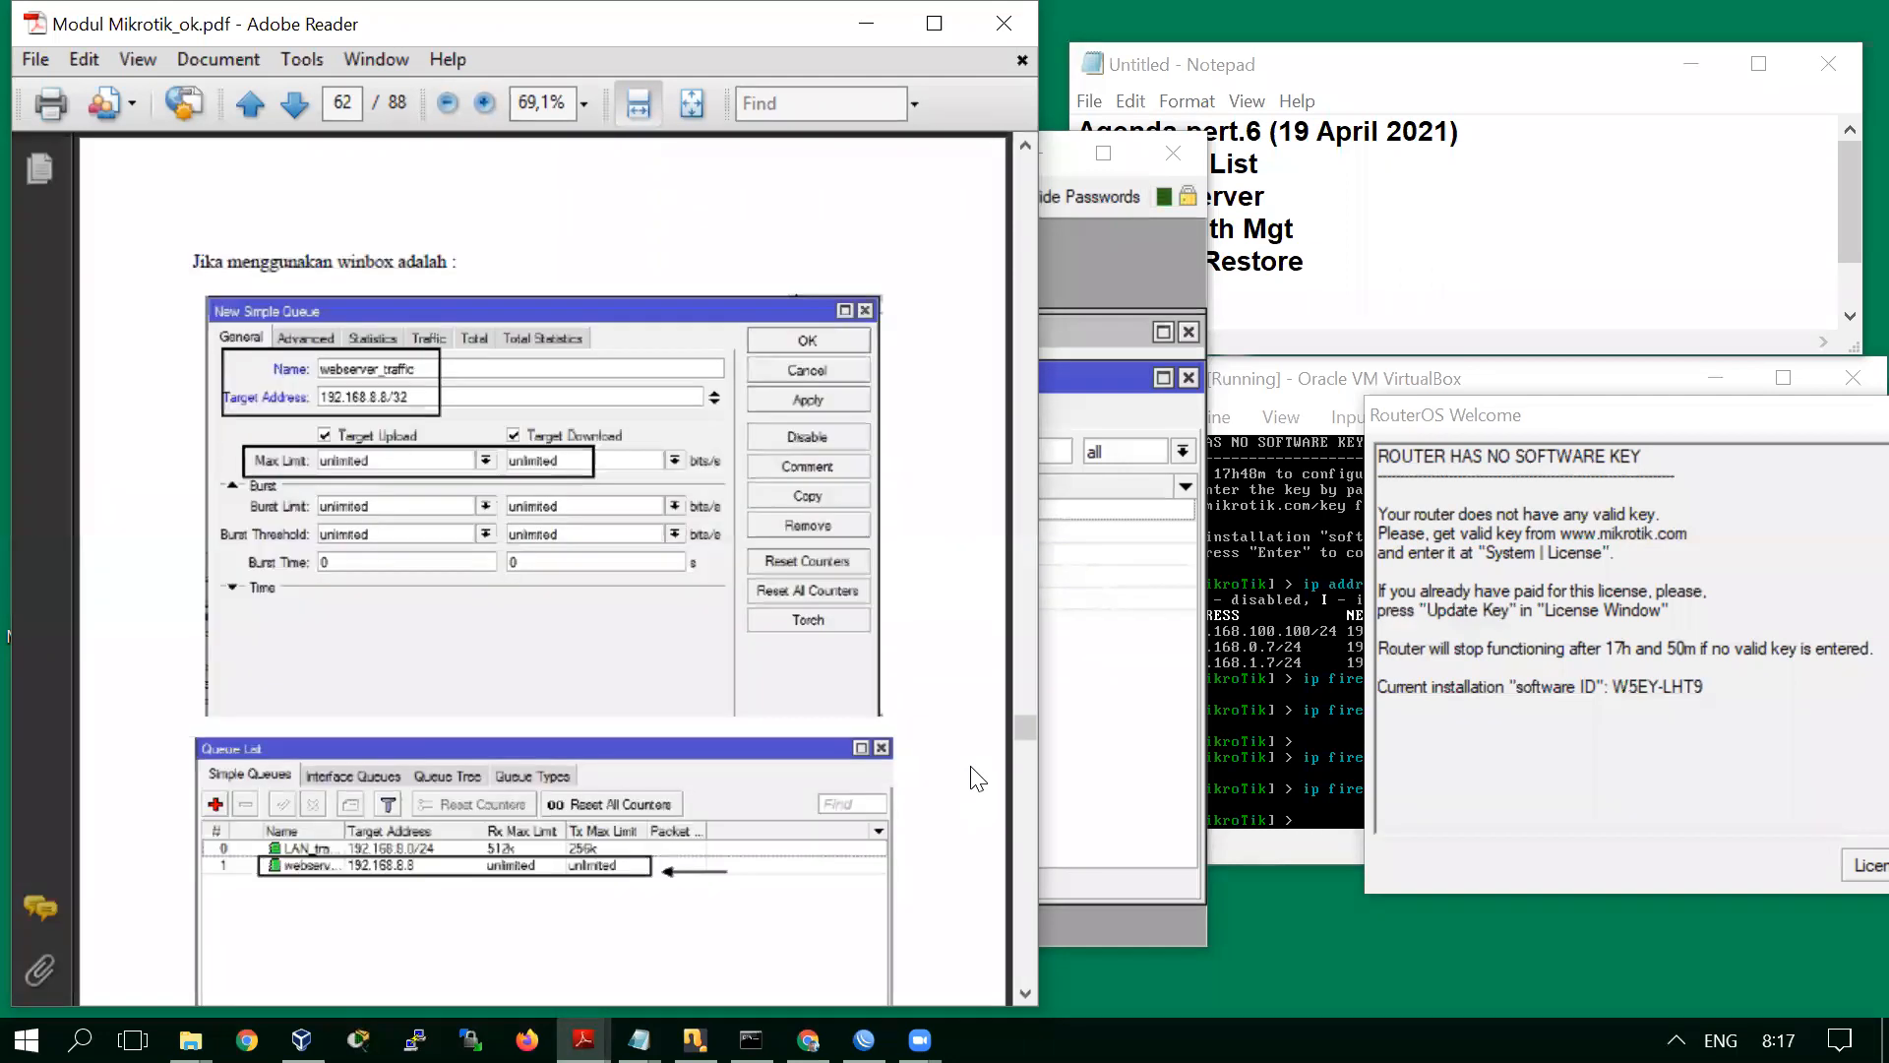
scroll(977, 778, down, 10)
scroll(977, 778, down, 10)
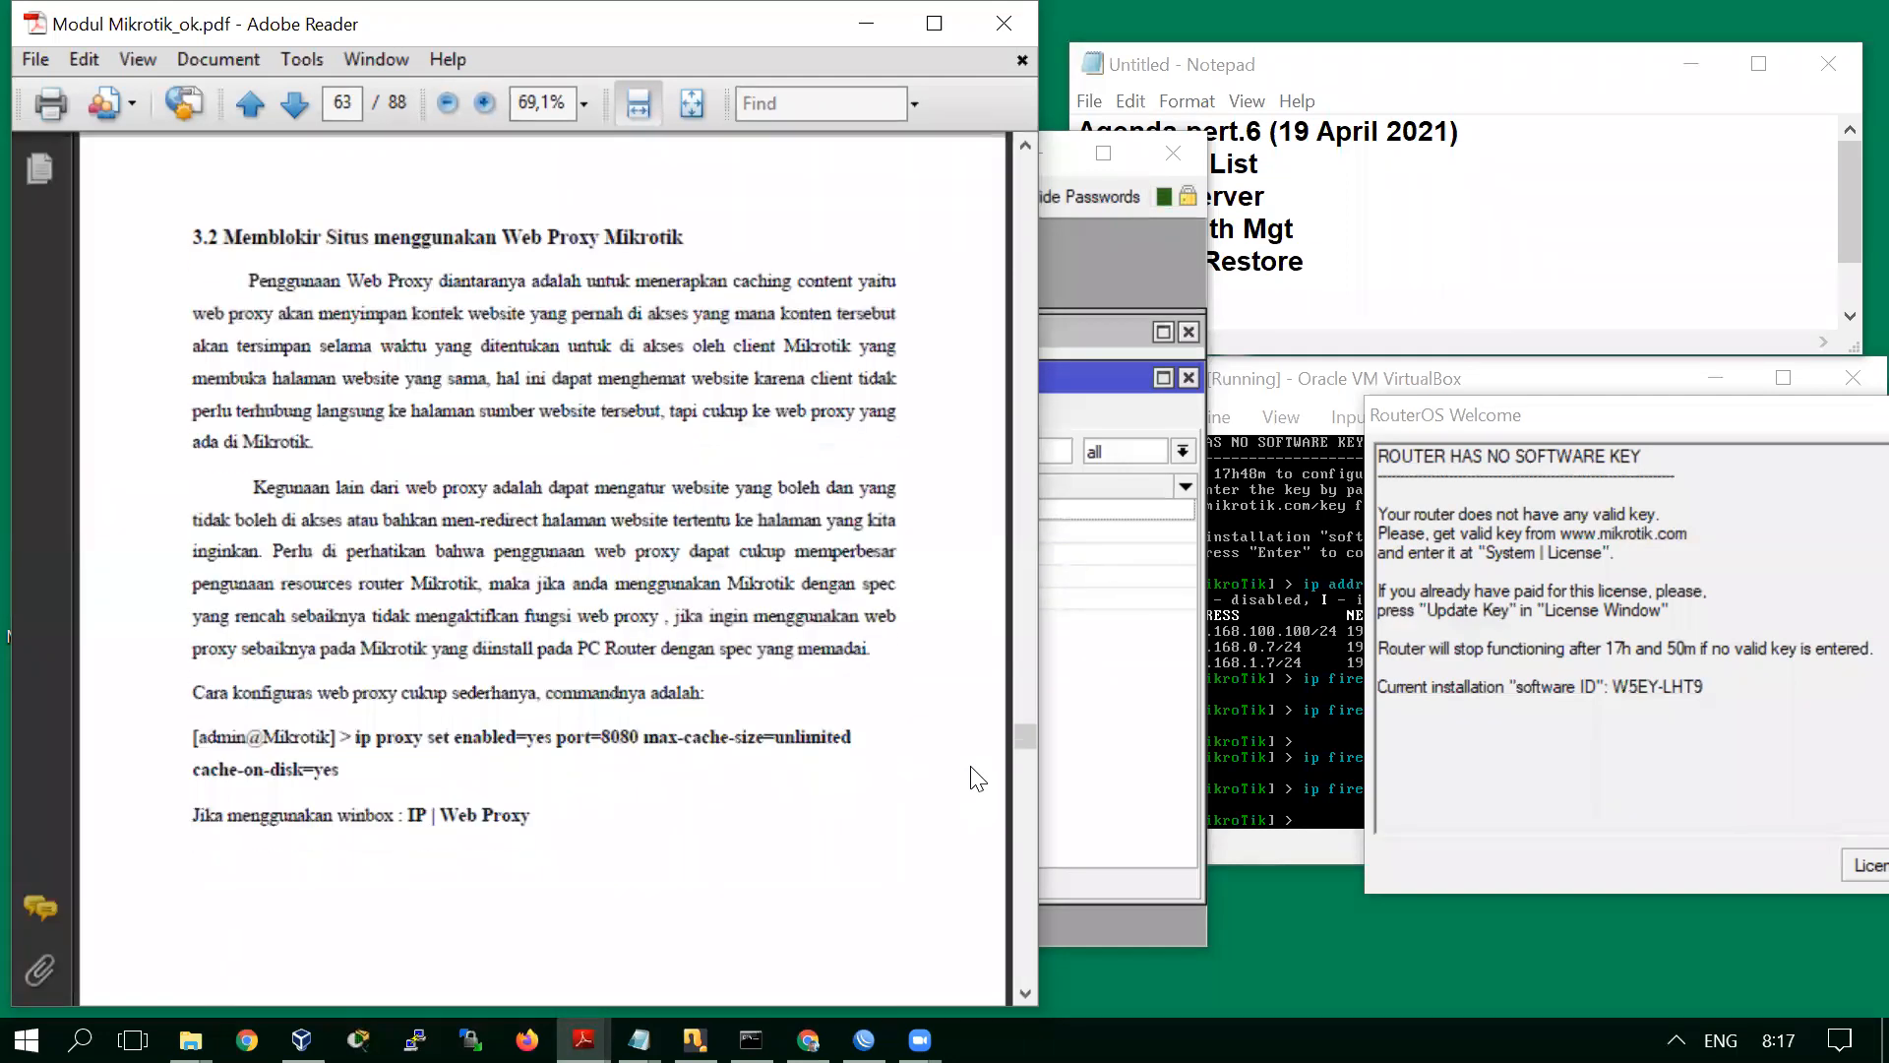
scroll(977, 778, down, 10)
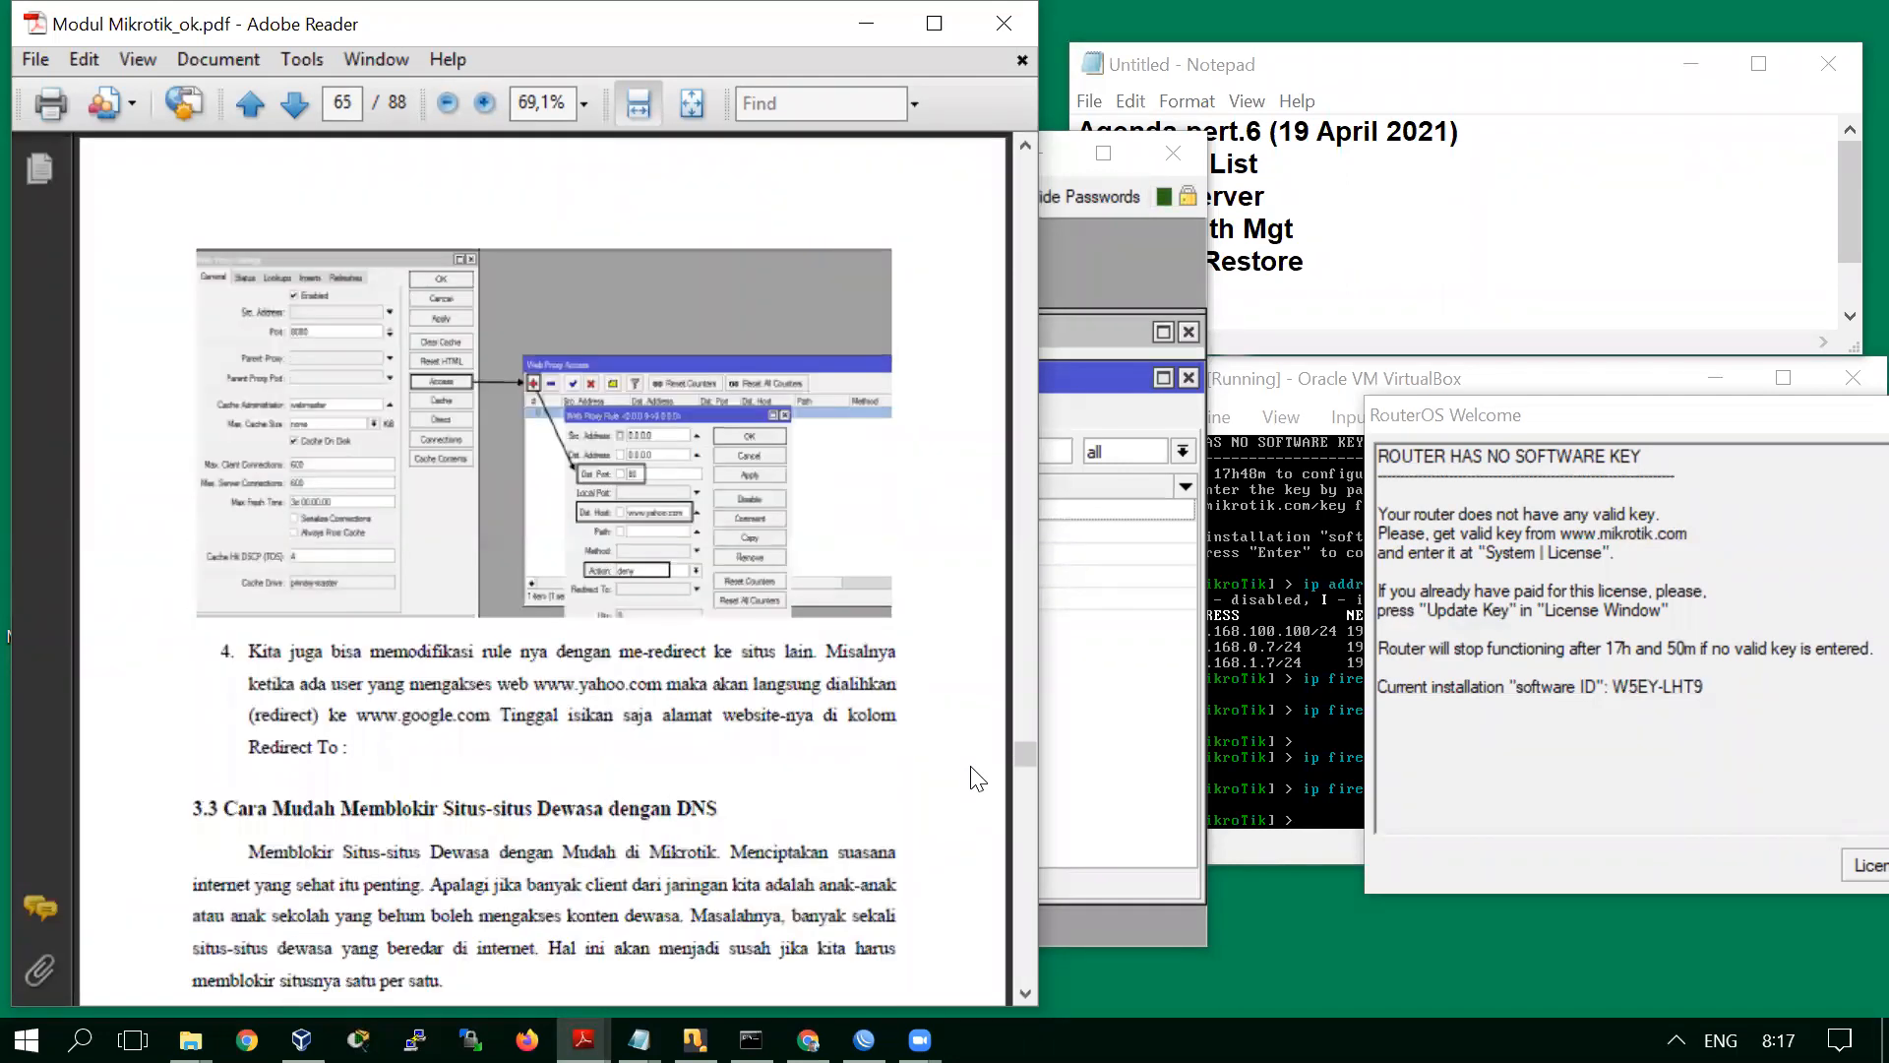
scroll(977, 779, down, 20)
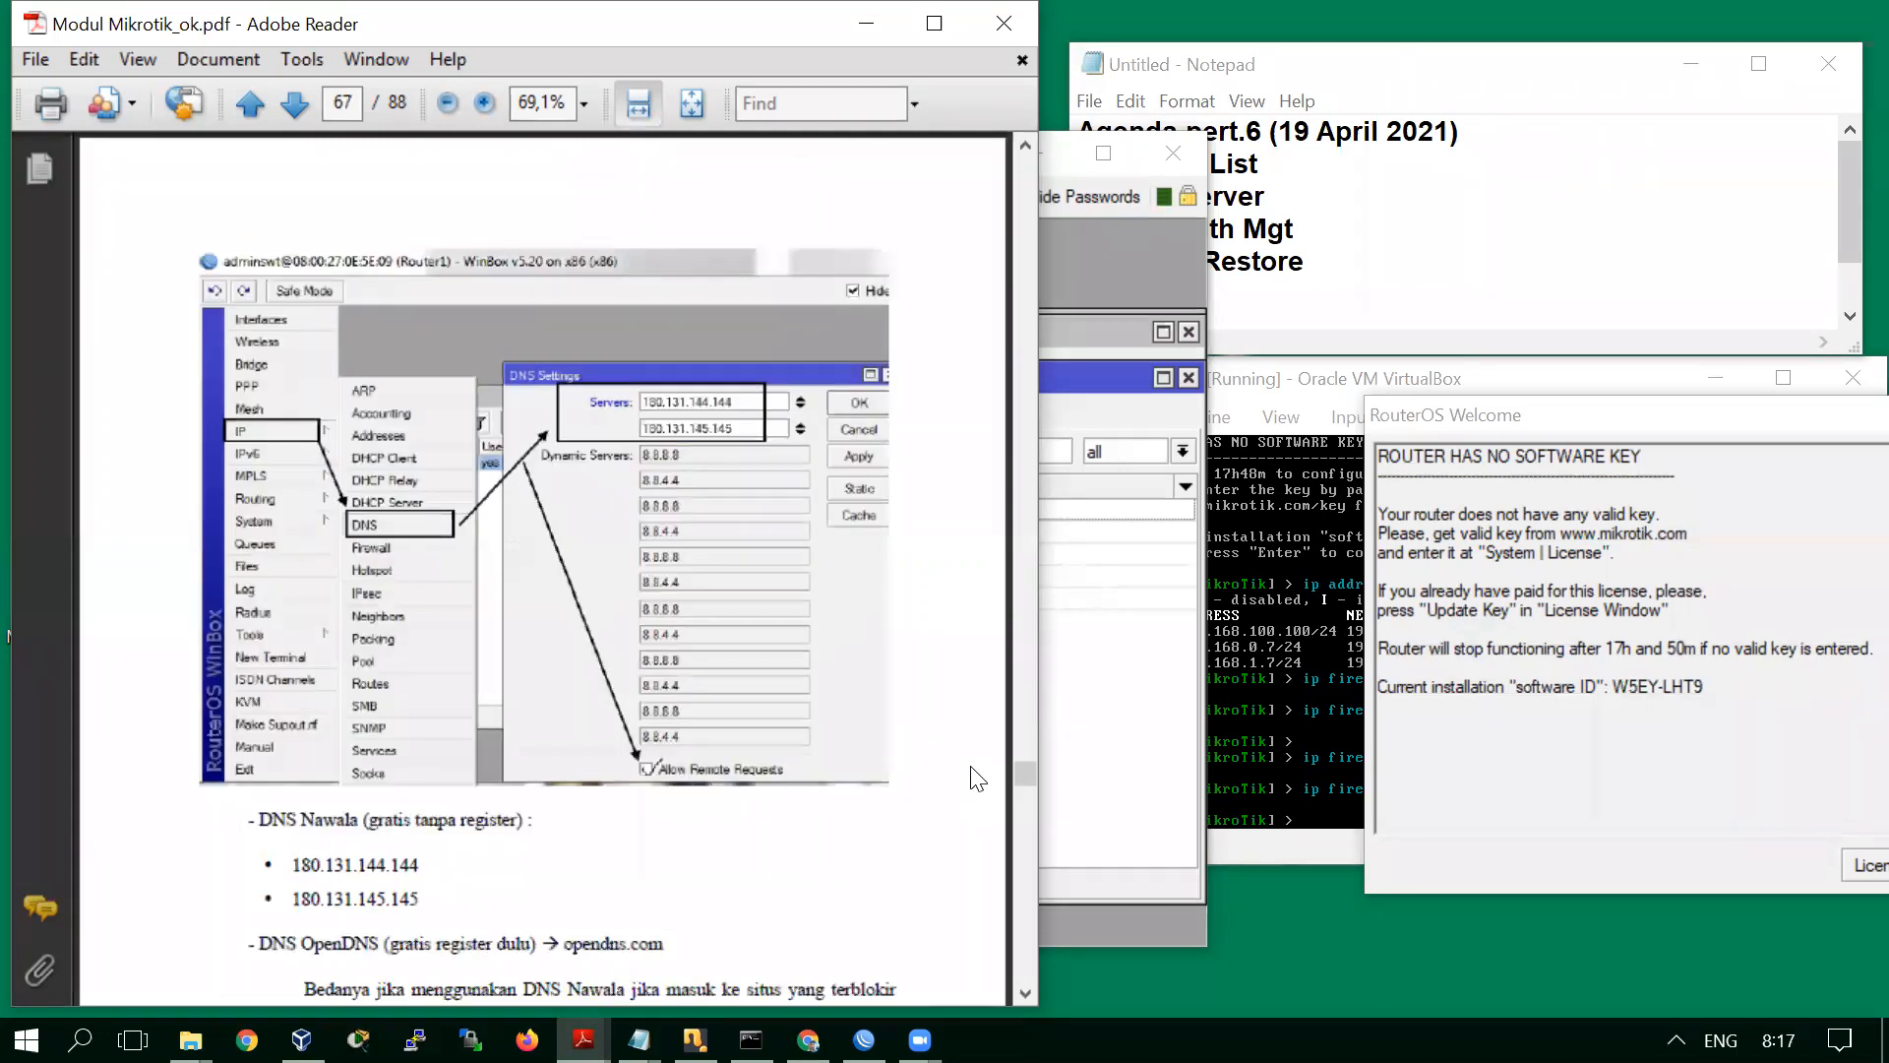
scroll(977, 779, down, 10)
scroll(978, 778, down, 20)
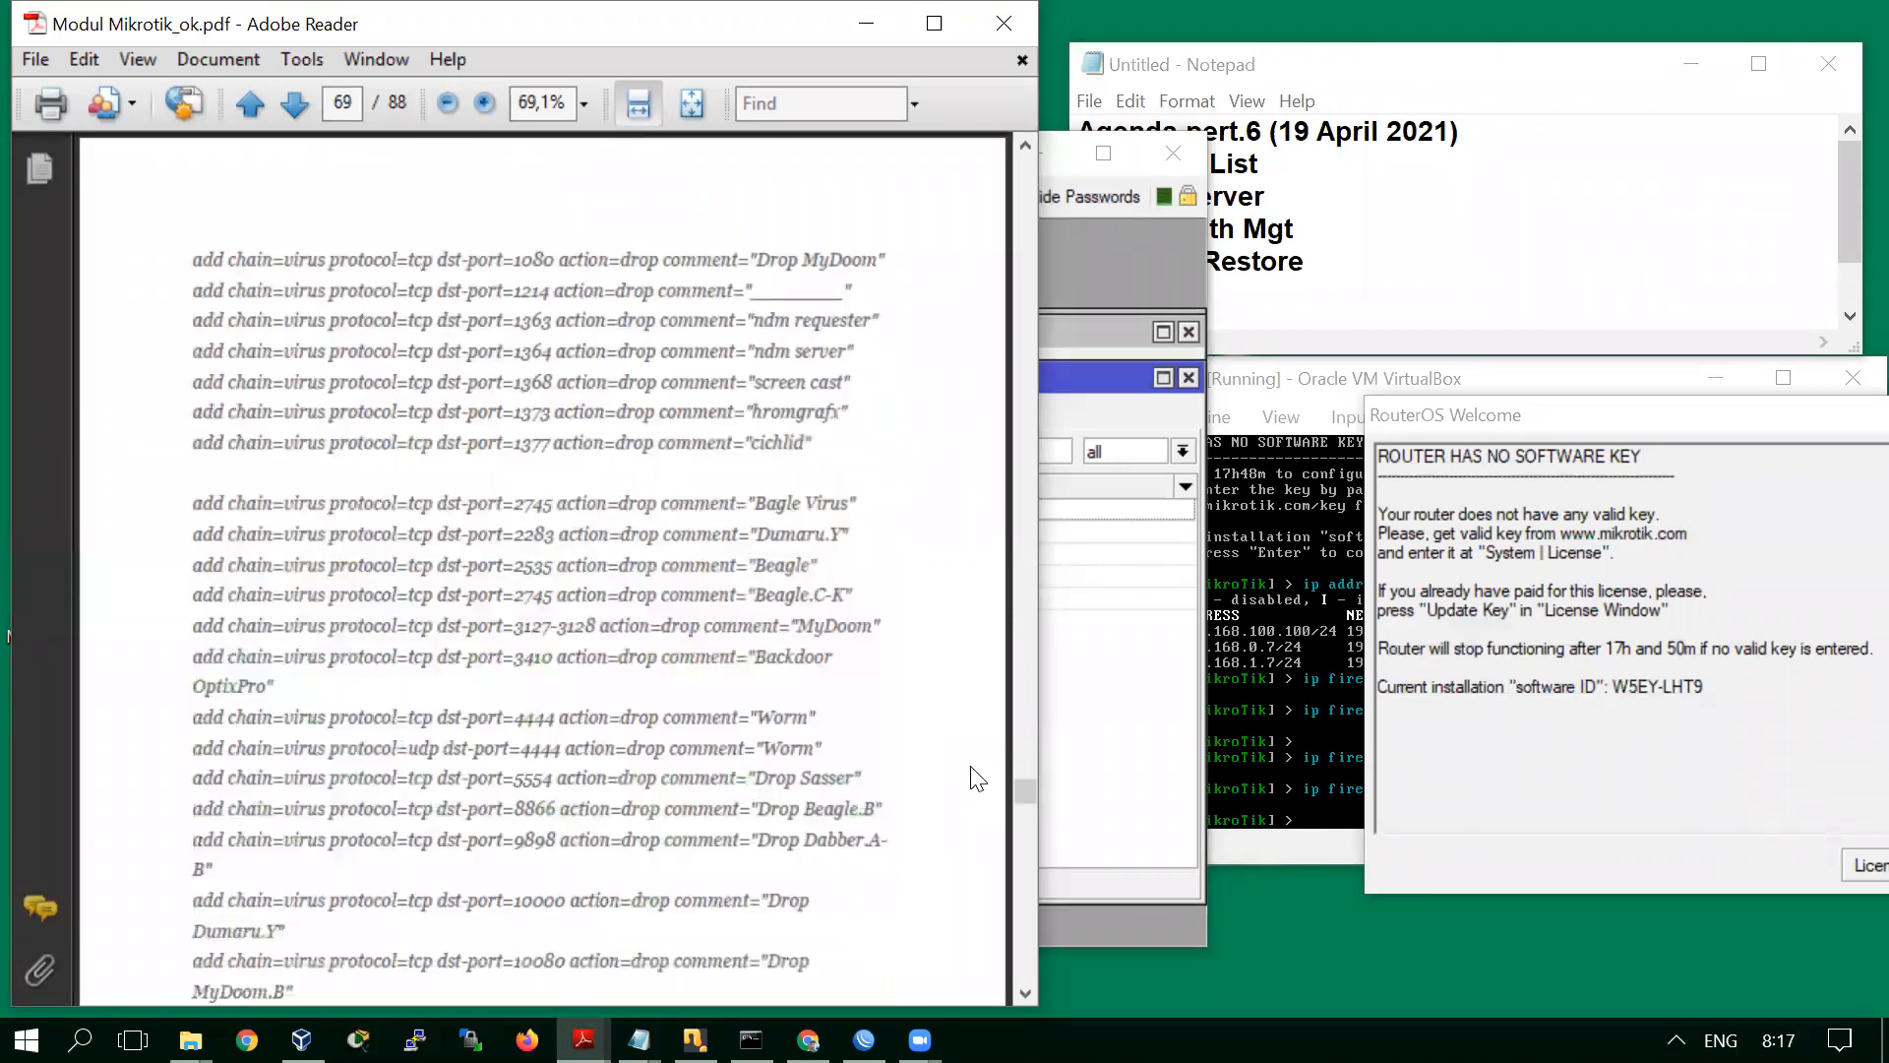
scroll(977, 778, down, 20)
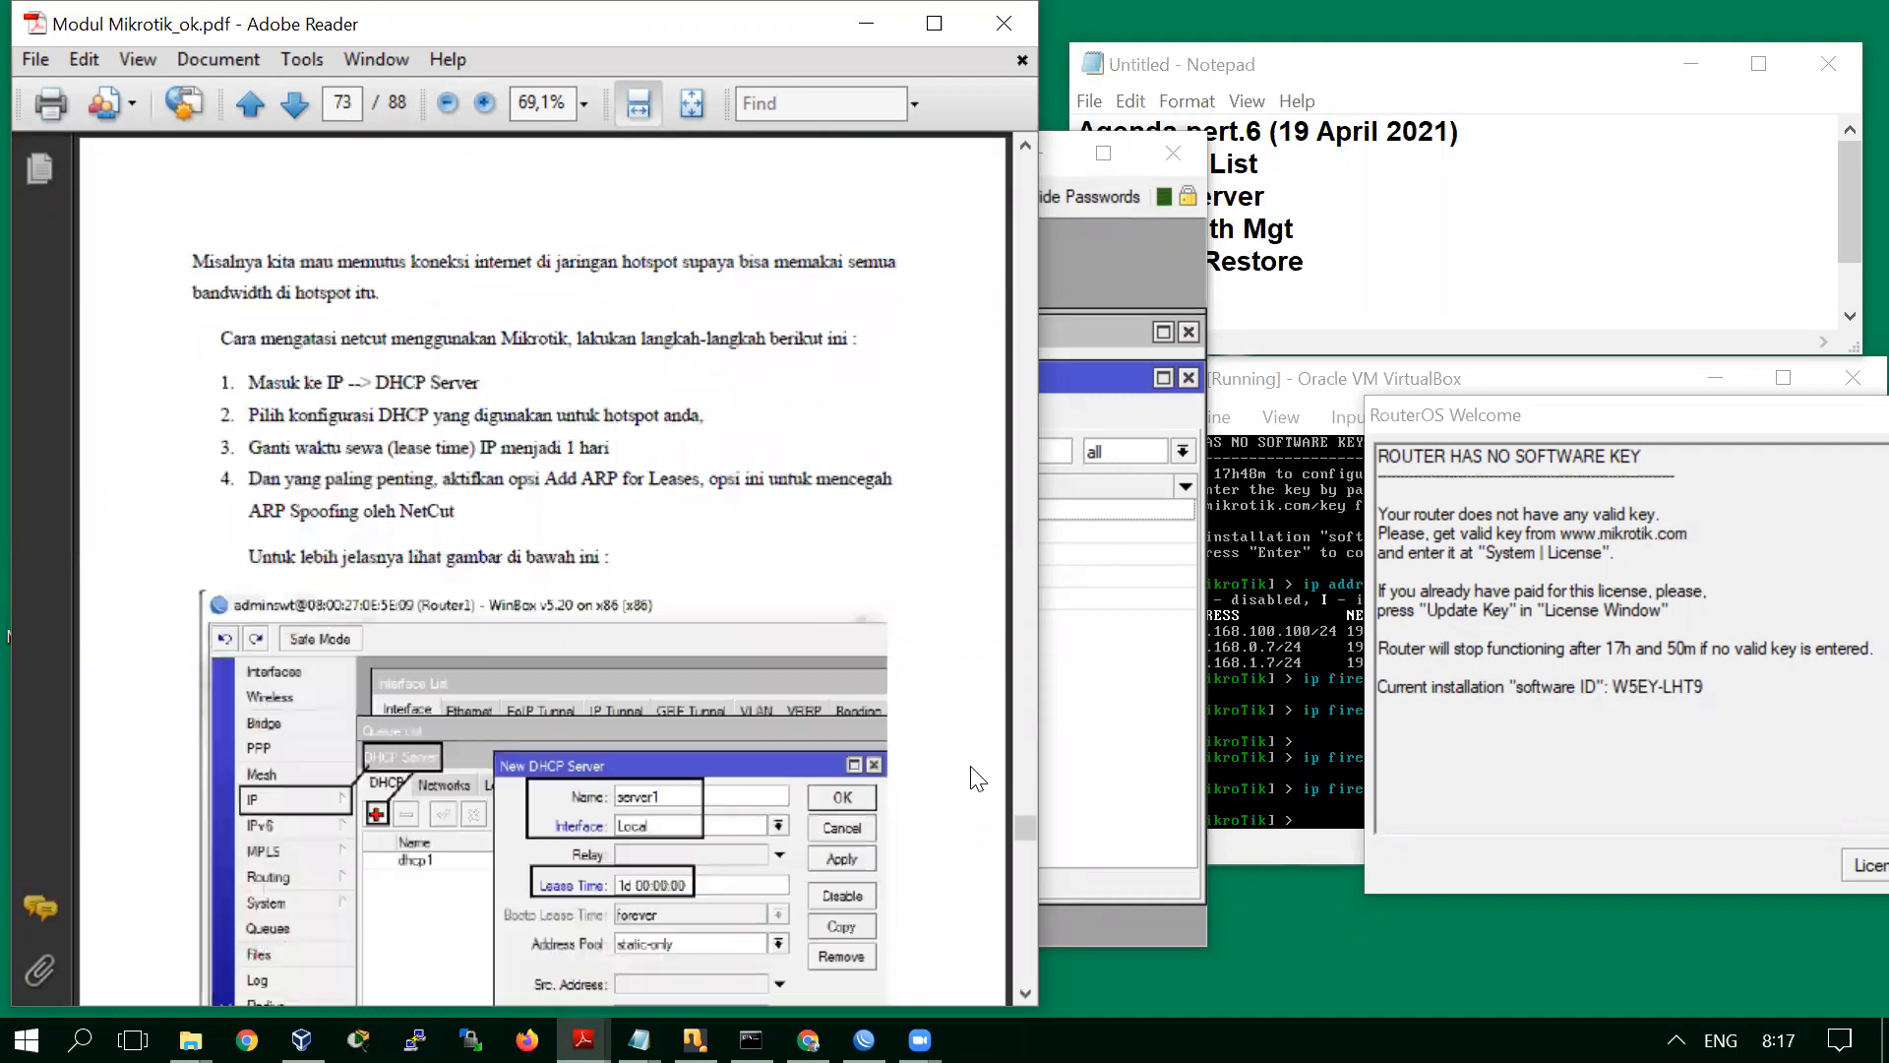
scroll(978, 778, down, 3)
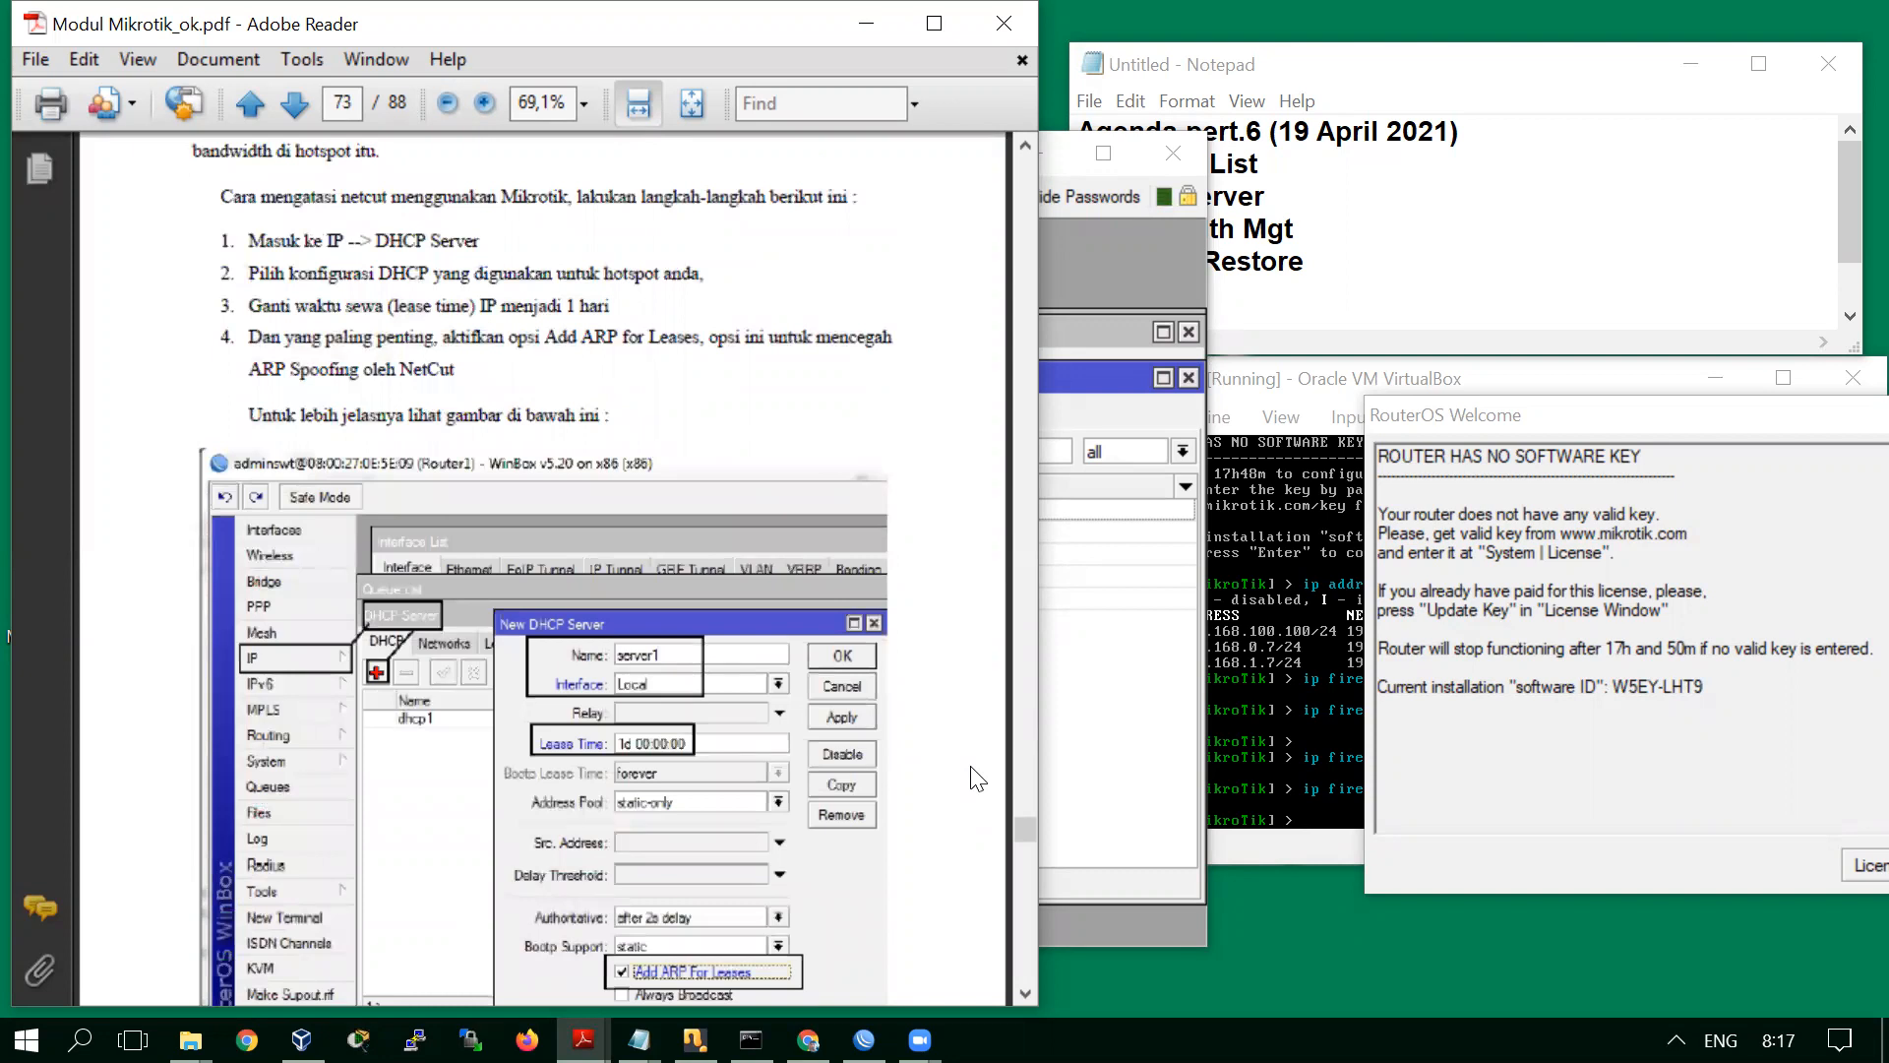
scroll(978, 779, down, 1)
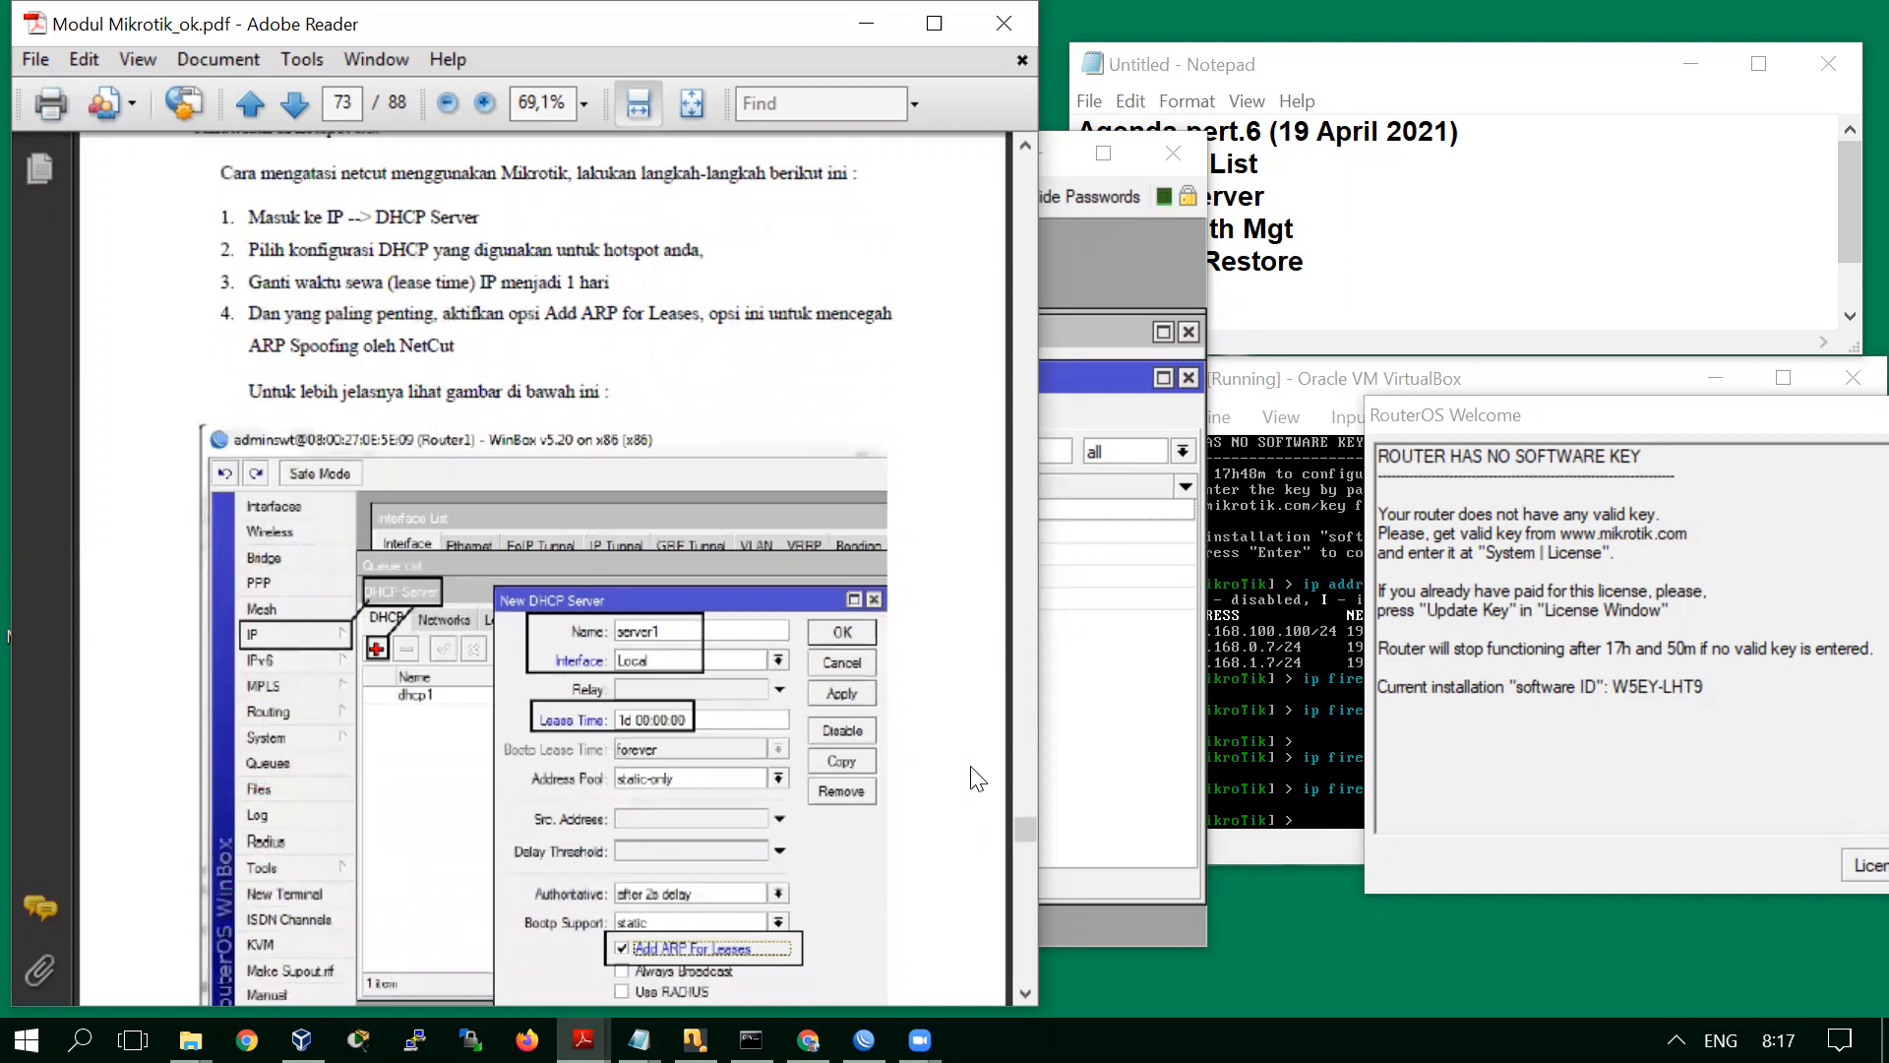
scroll(978, 778, down, 15)
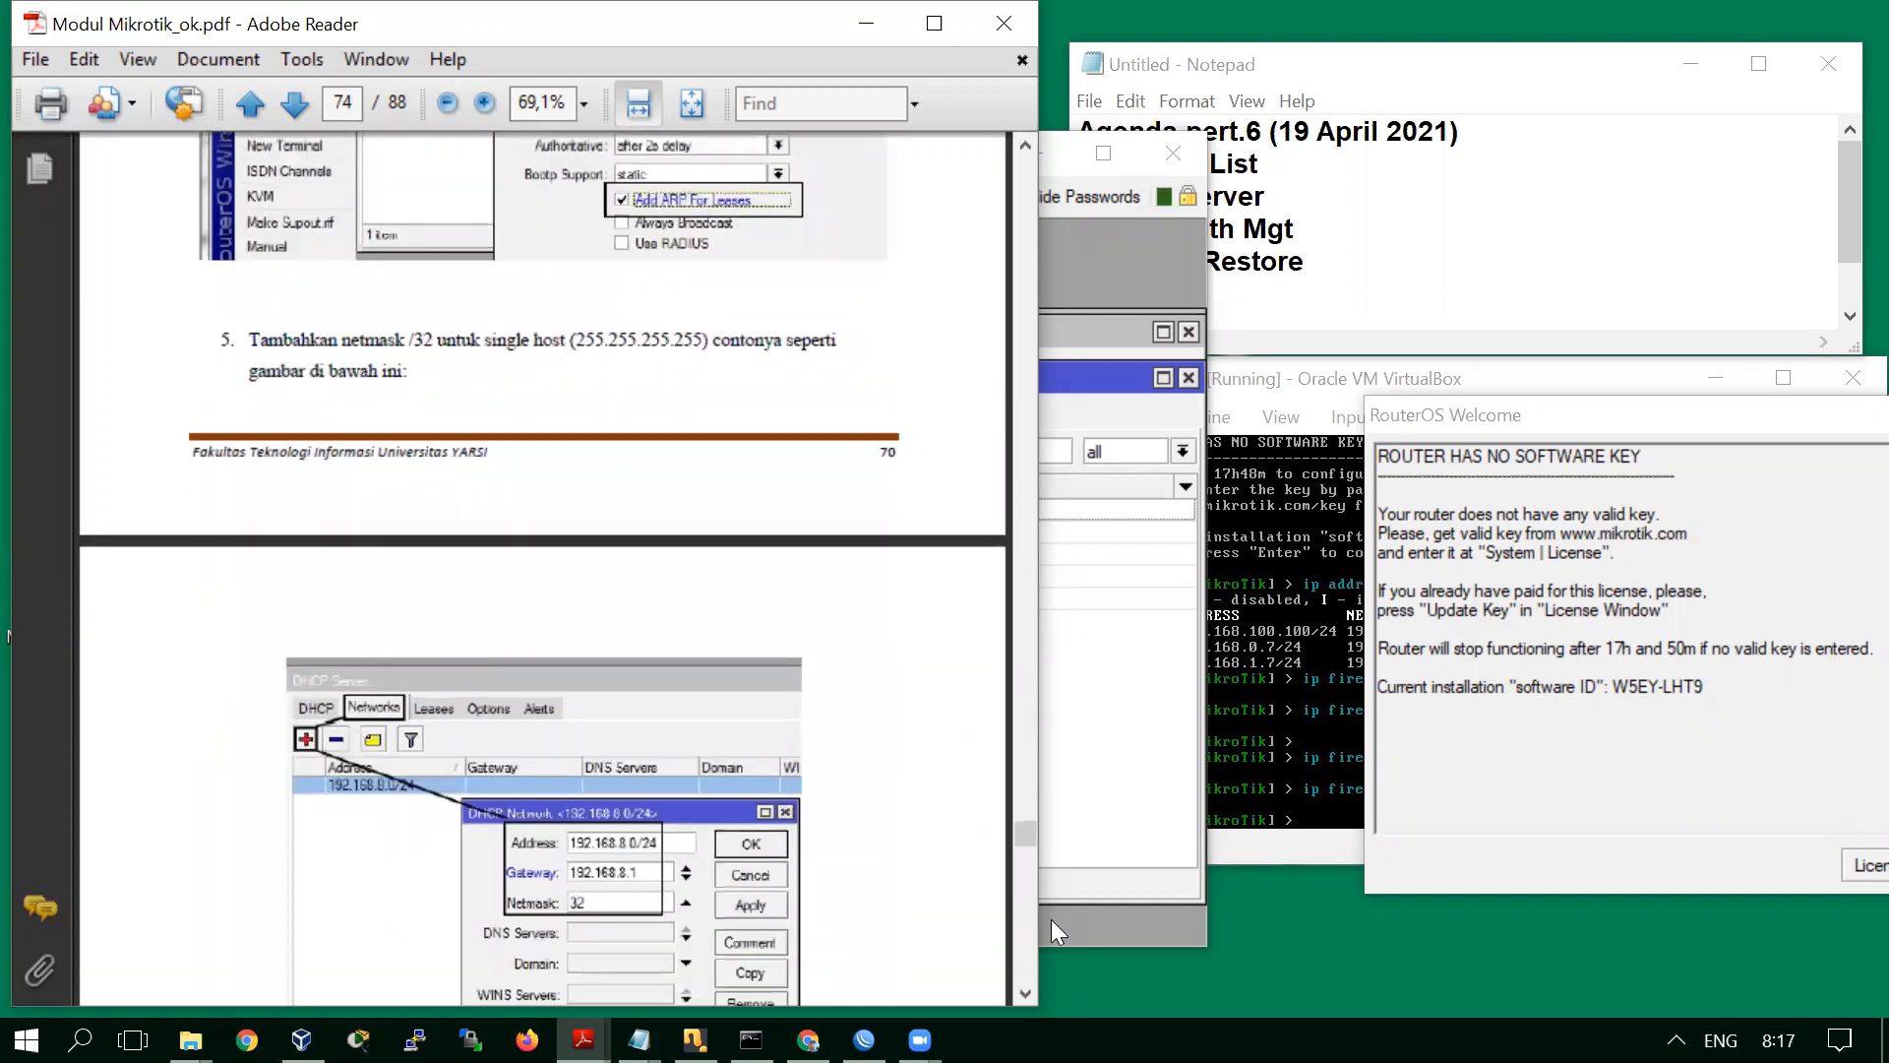
Look up the Setting DHCP Server entry in the module's table of contents and go to page 47
drag(1023, 837, 1025, 185)
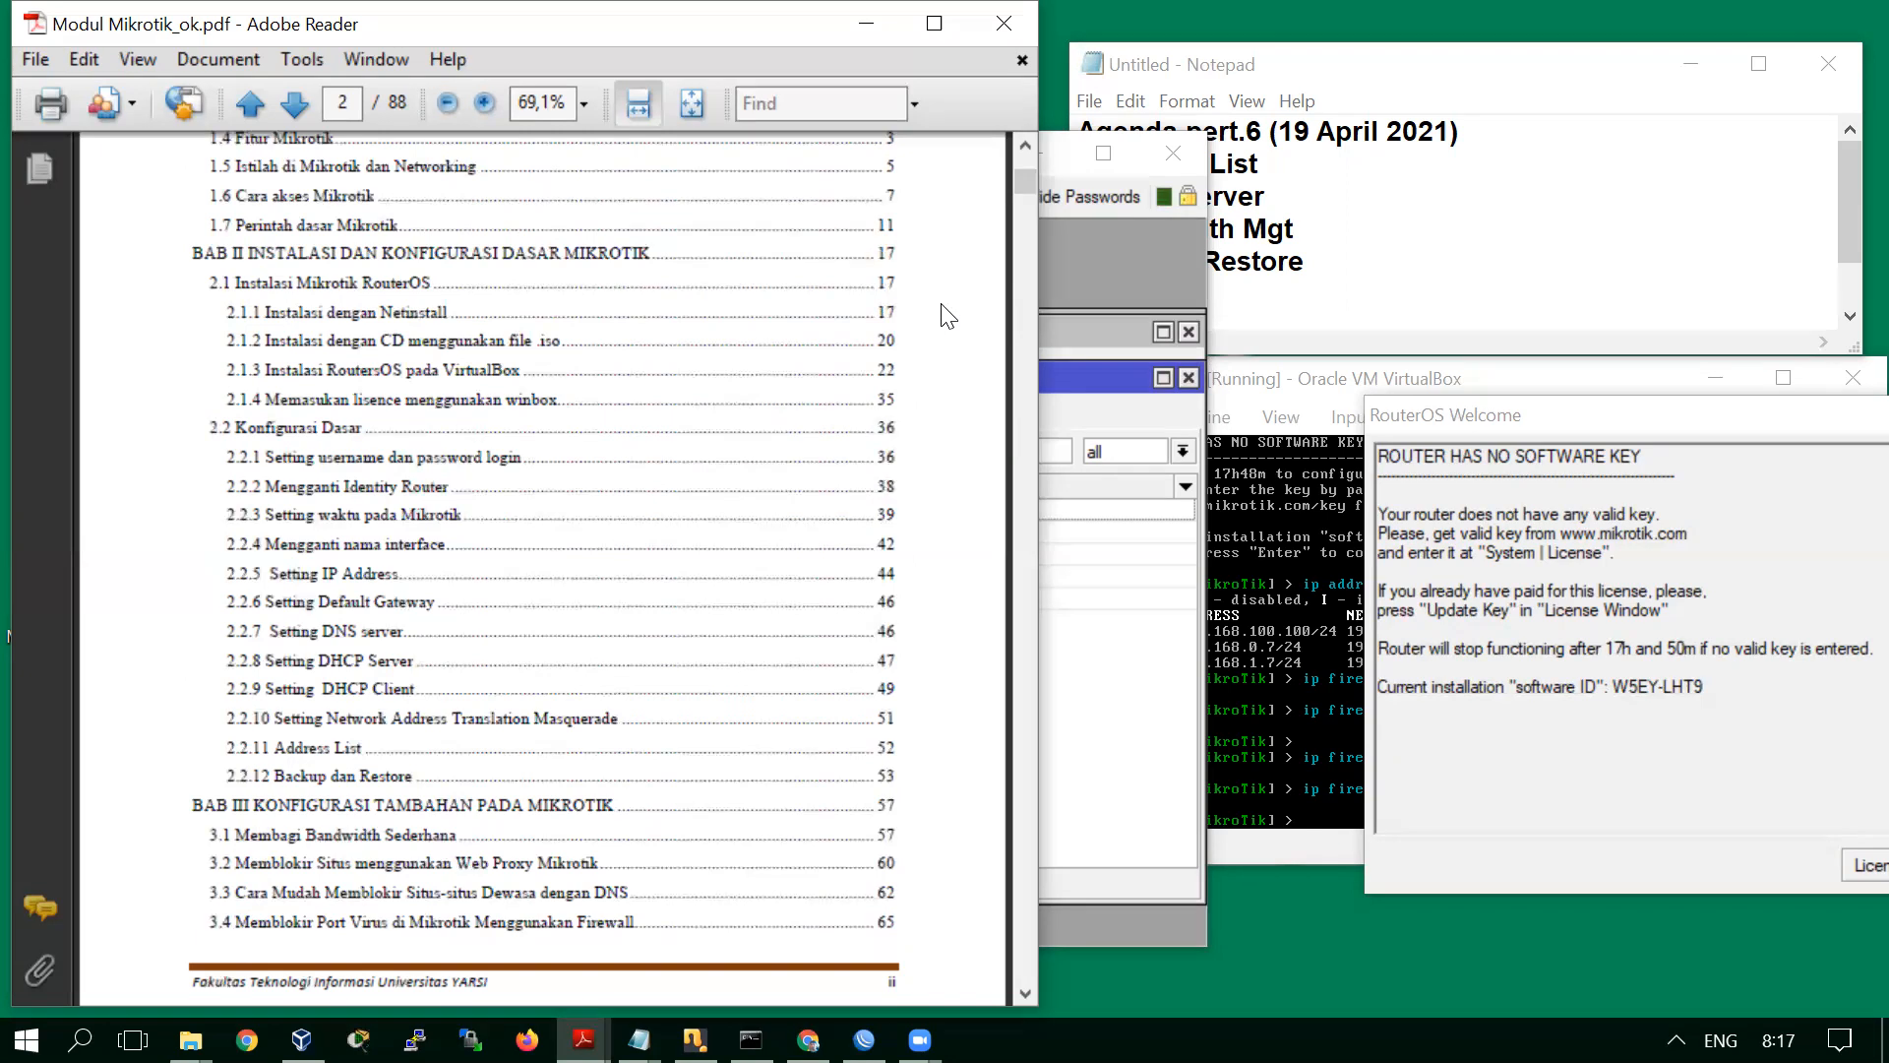
scroll(947, 315, up, 1)
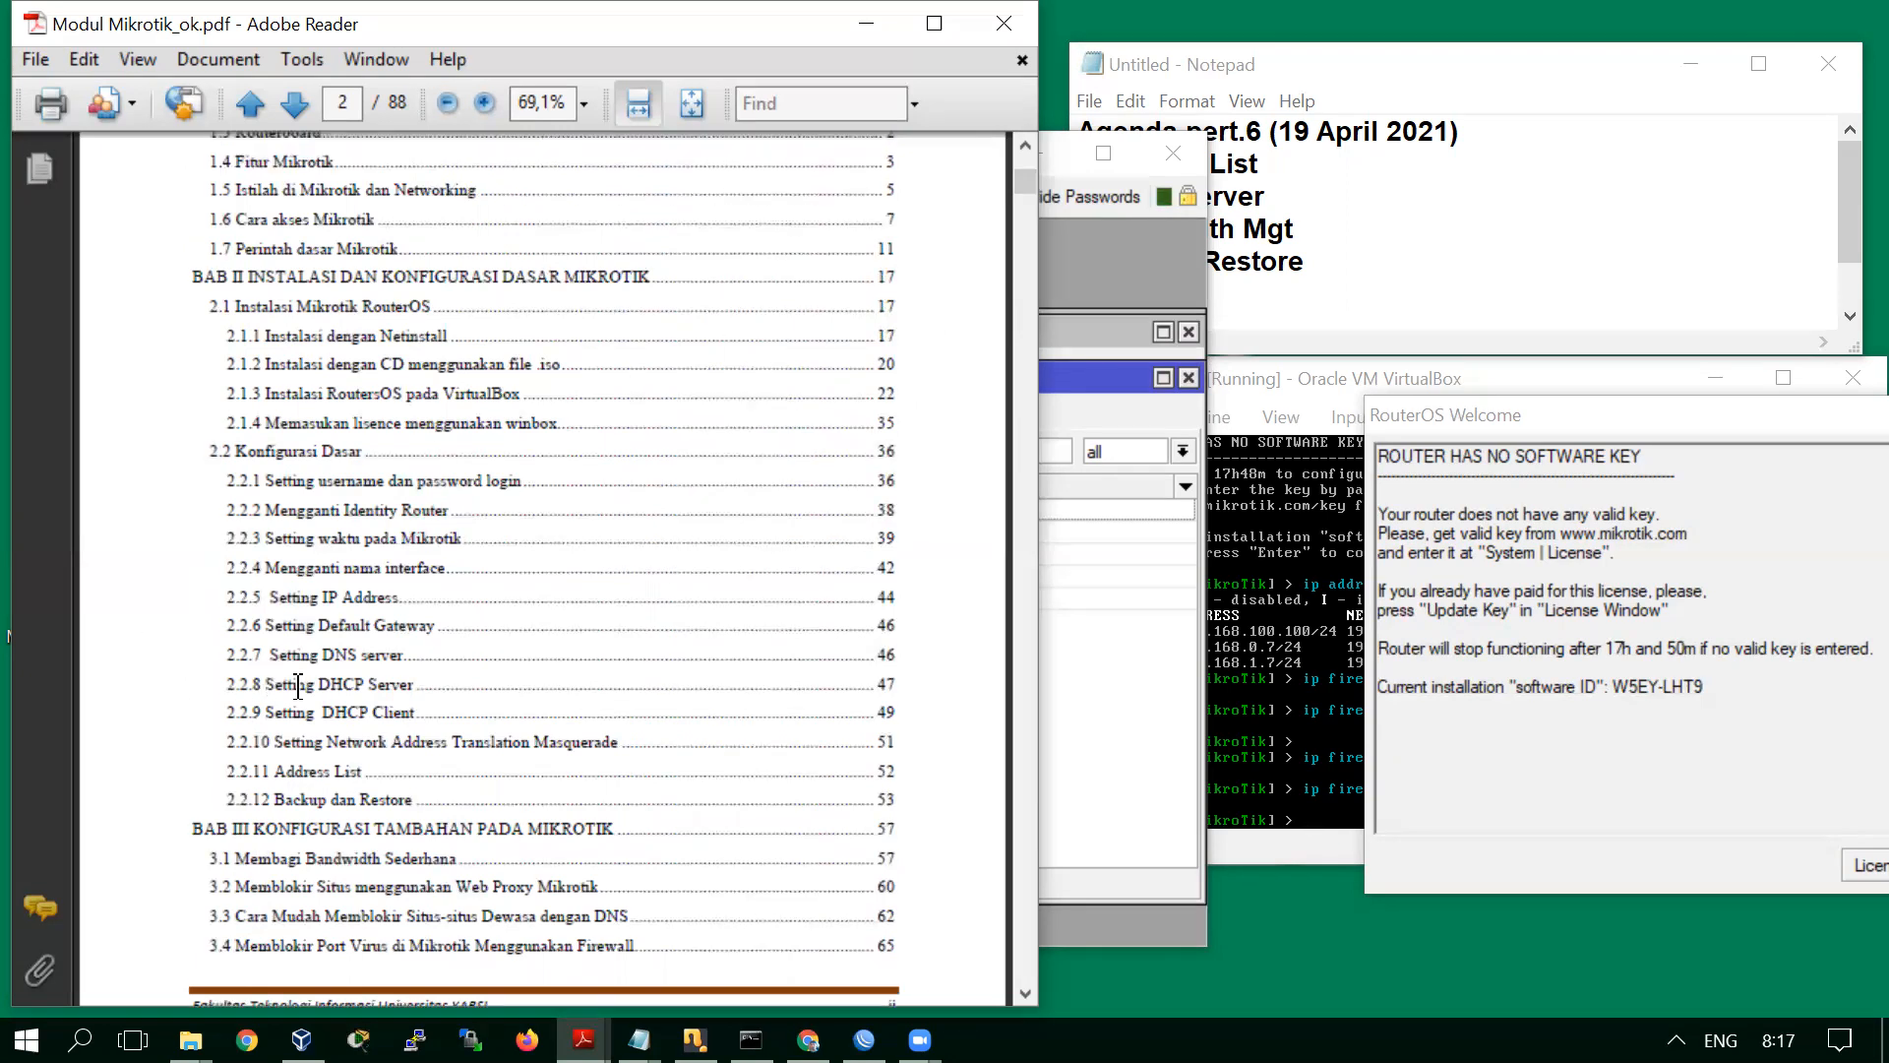
drag(278, 686, 904, 684)
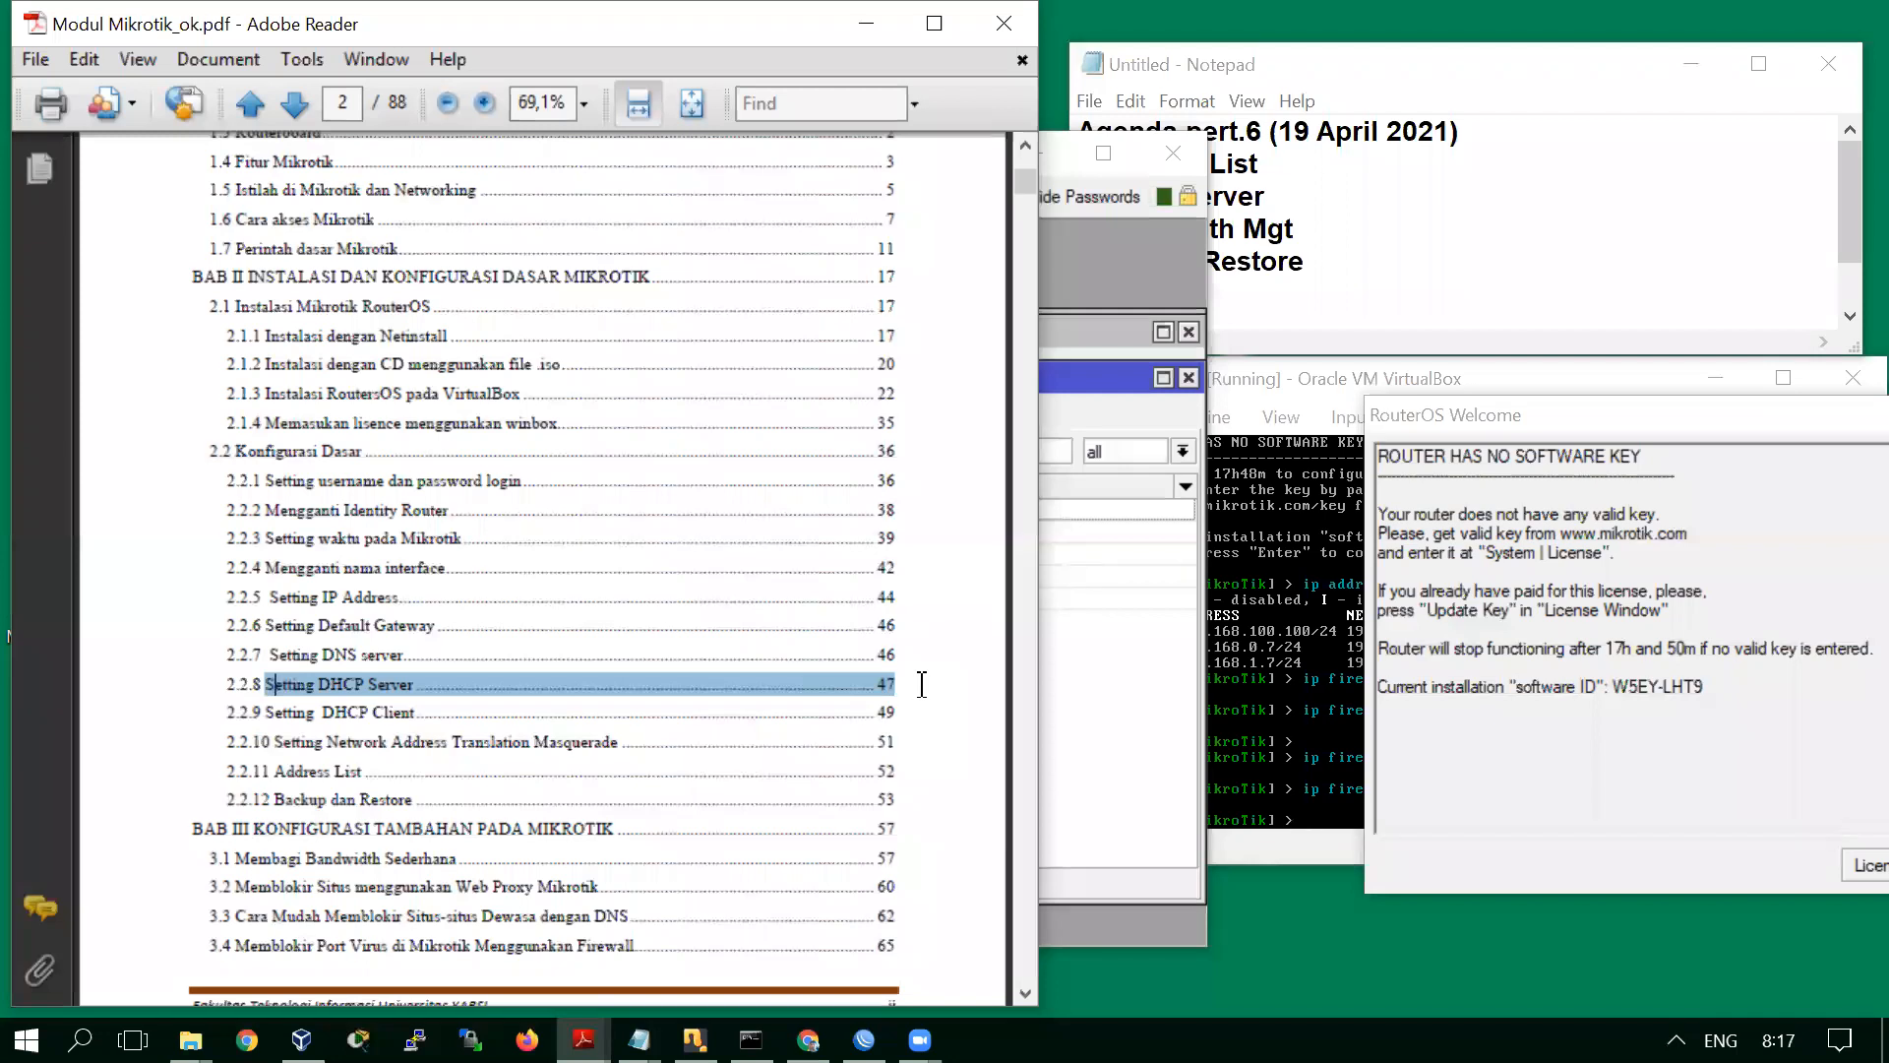
drag(922, 684, 352, 111)
click(351, 112)
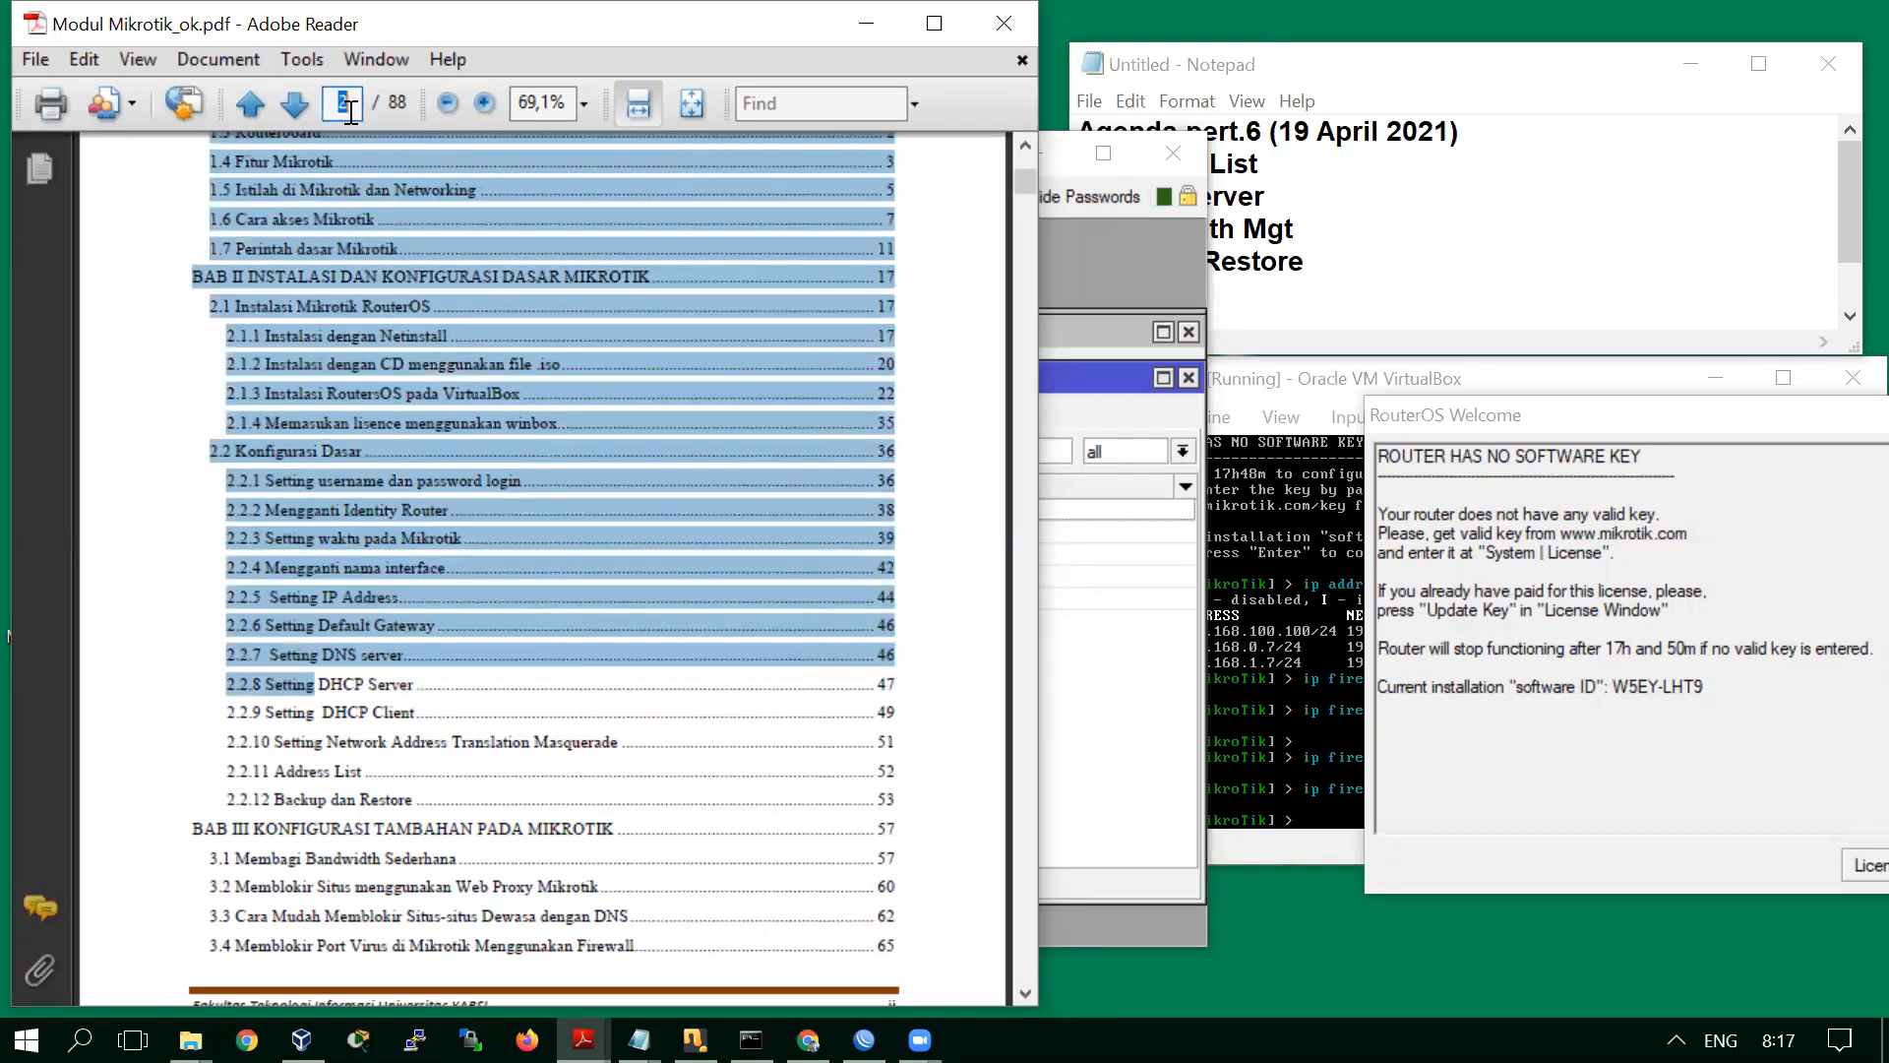
text(47)
key(Return)
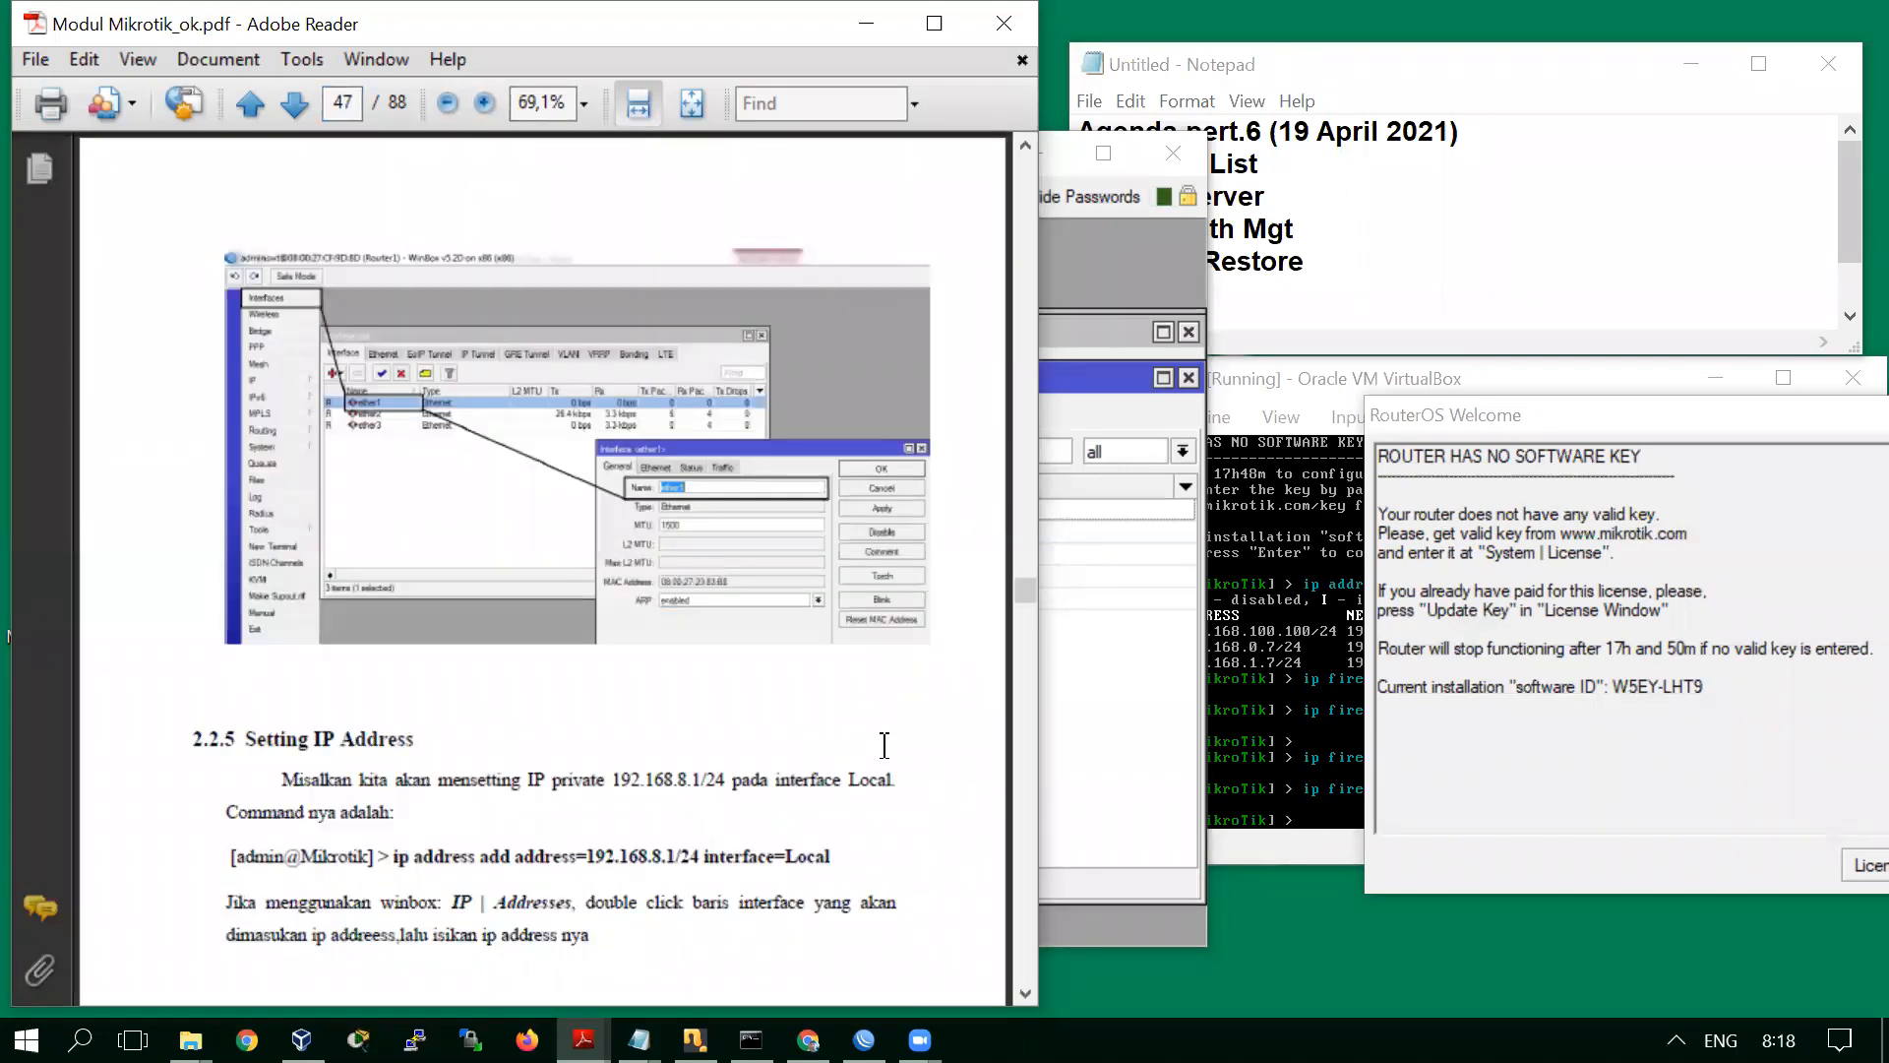
Find section 2.2.8 Setting DHCP Server in the module and read its console and WinBox instructions
scroll(969, 790, down, 2)
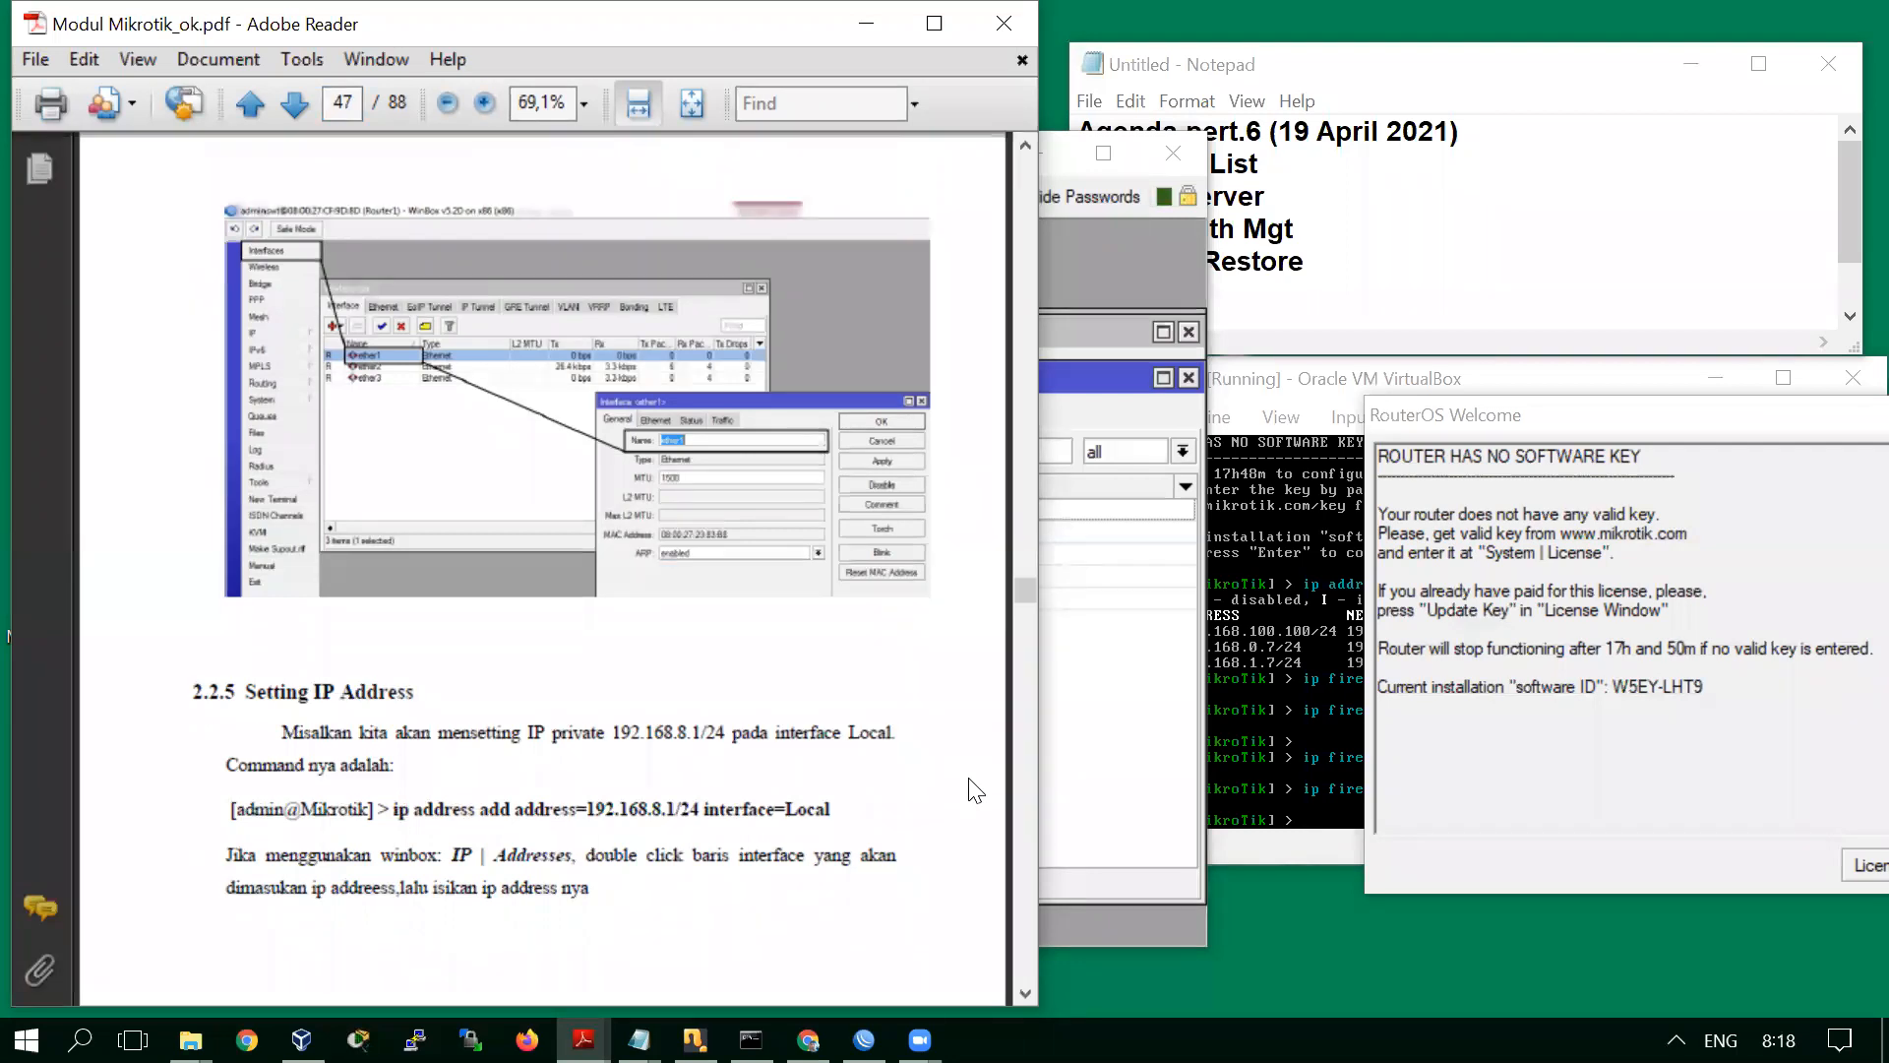
scroll(972, 782, down, 15)
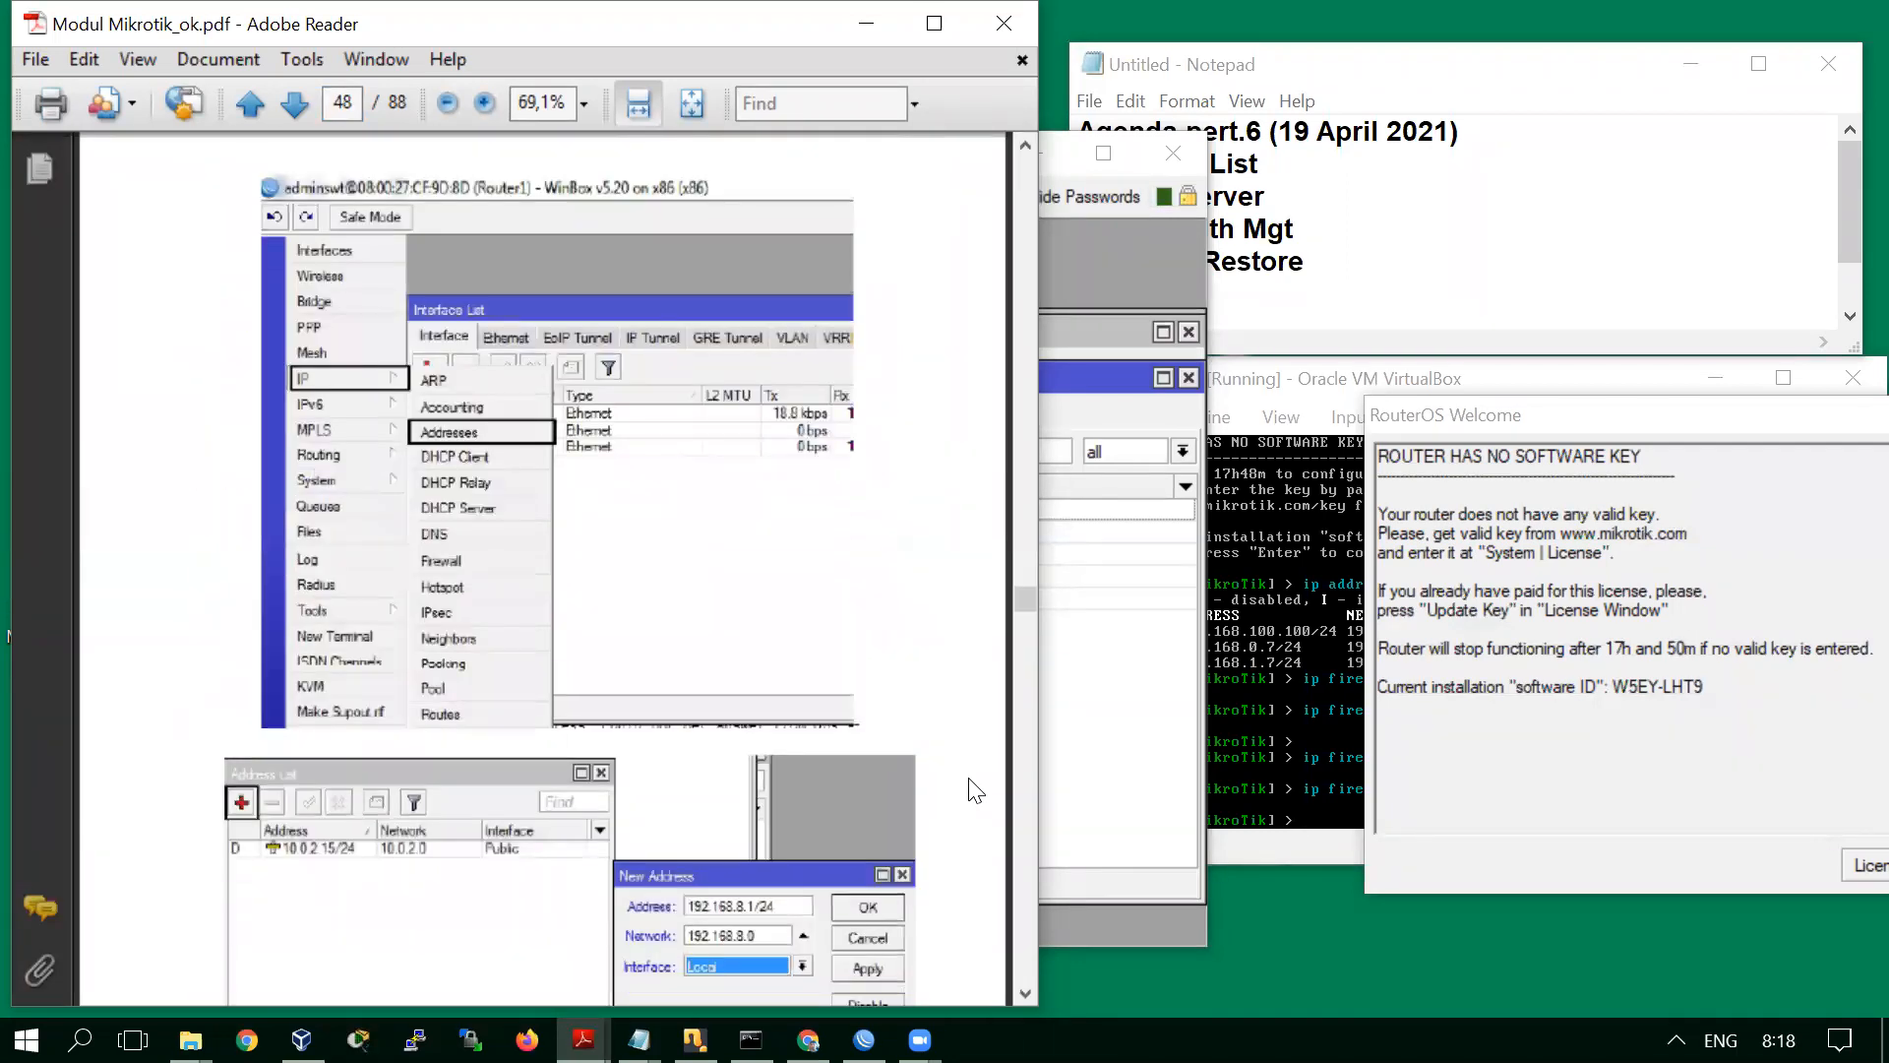
scroll(975, 790, down, 15)
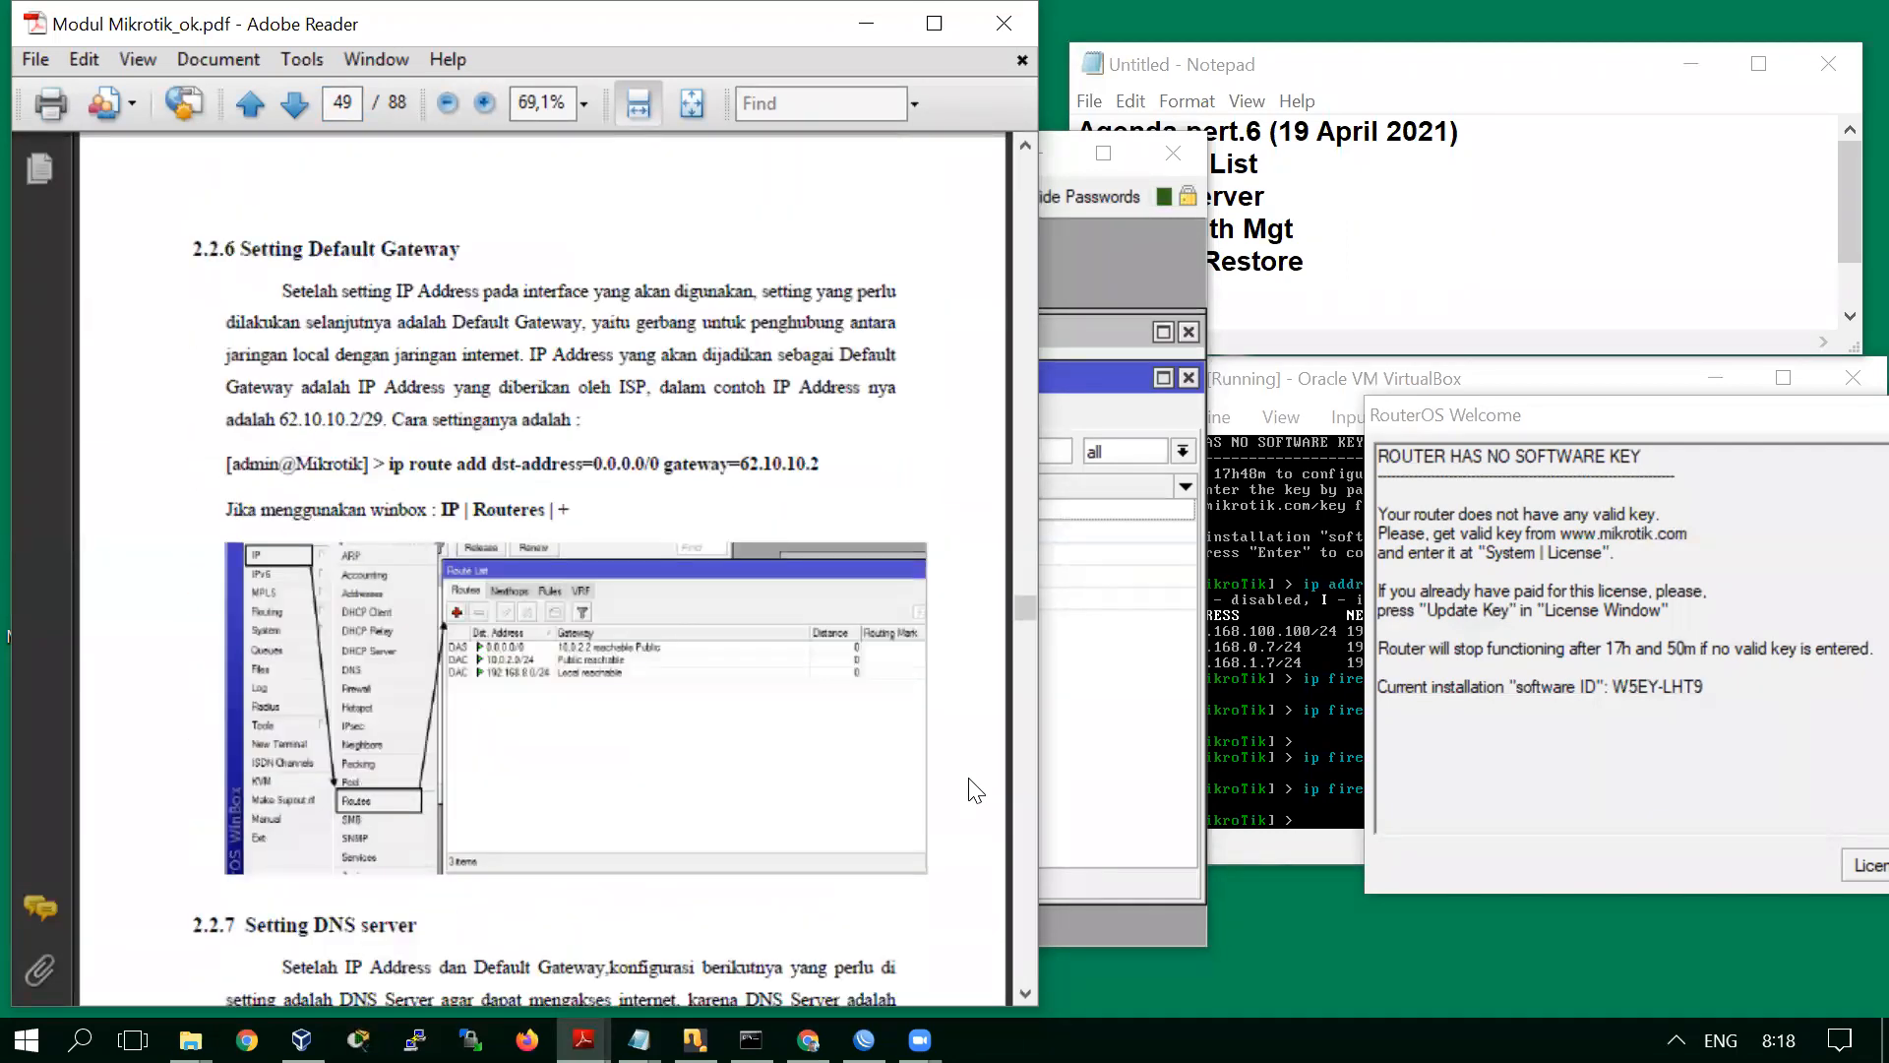
scroll(975, 791, down, 15)
scroll(975, 790, down, 6)
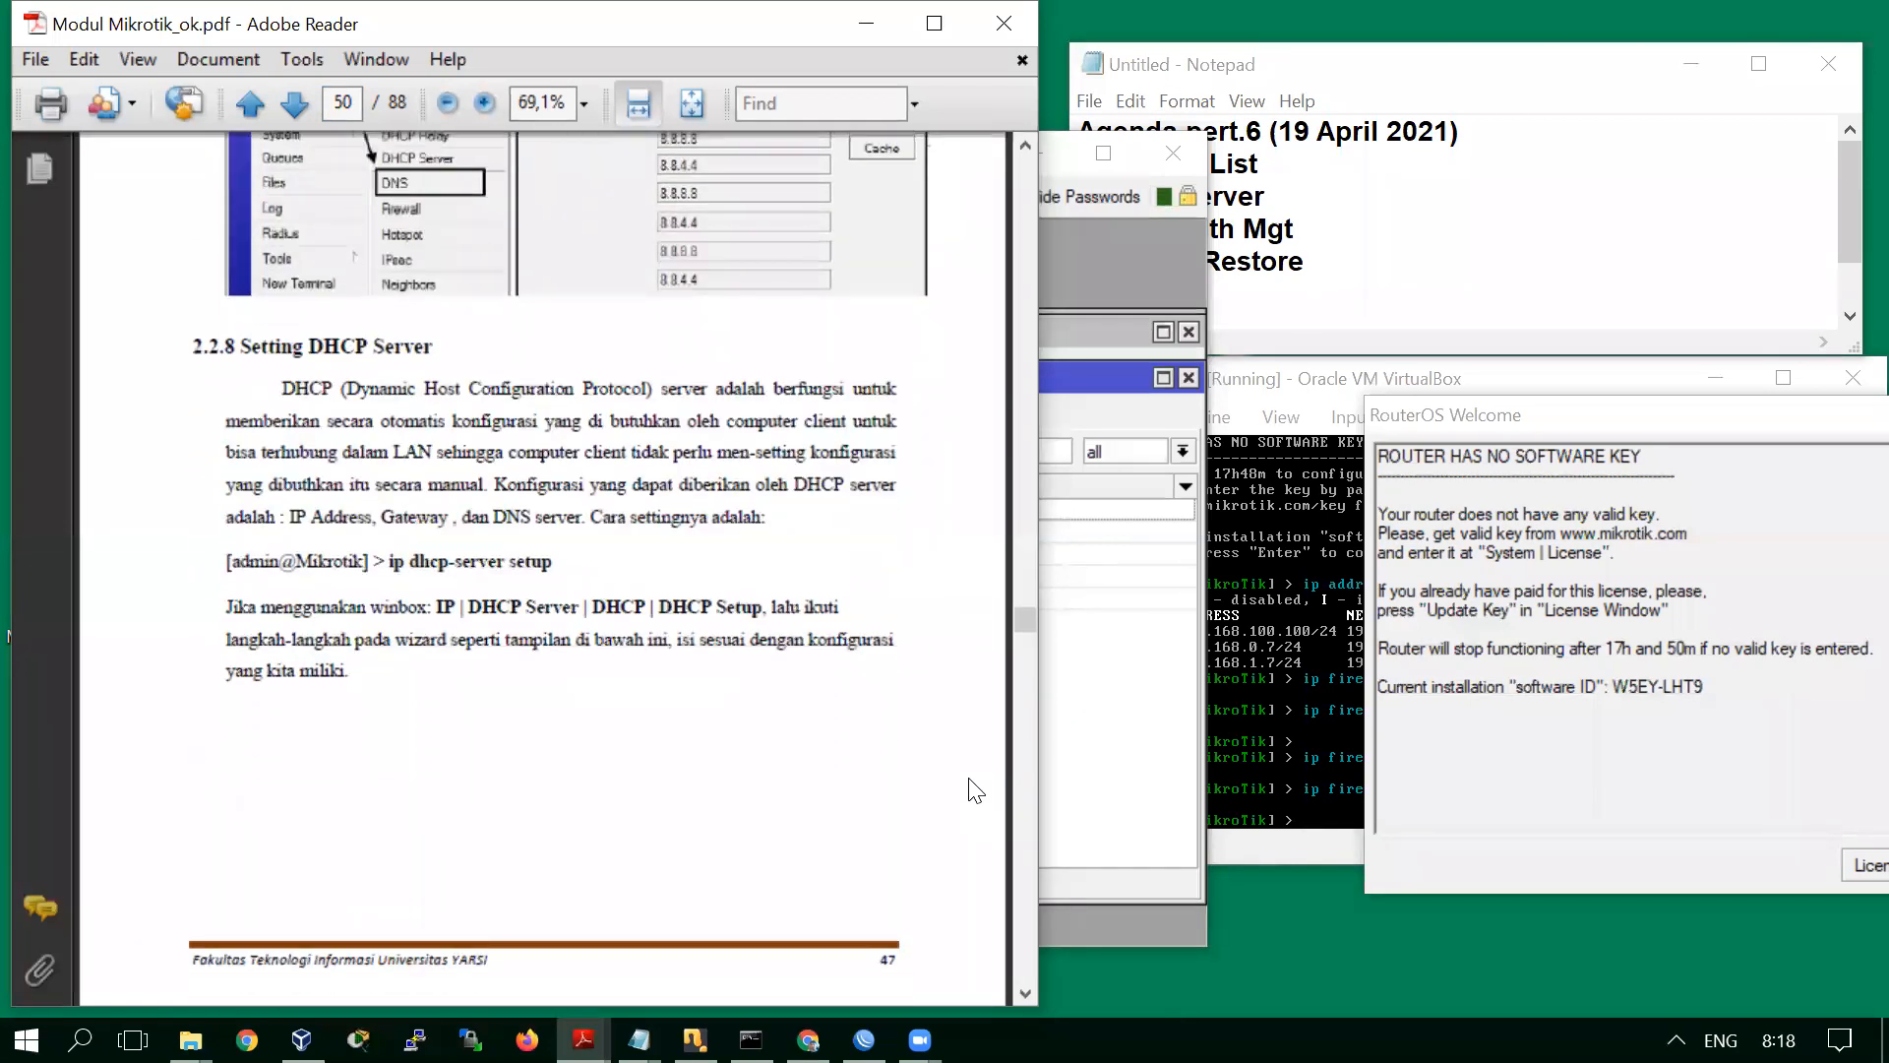
scroll(975, 790, down, 2)
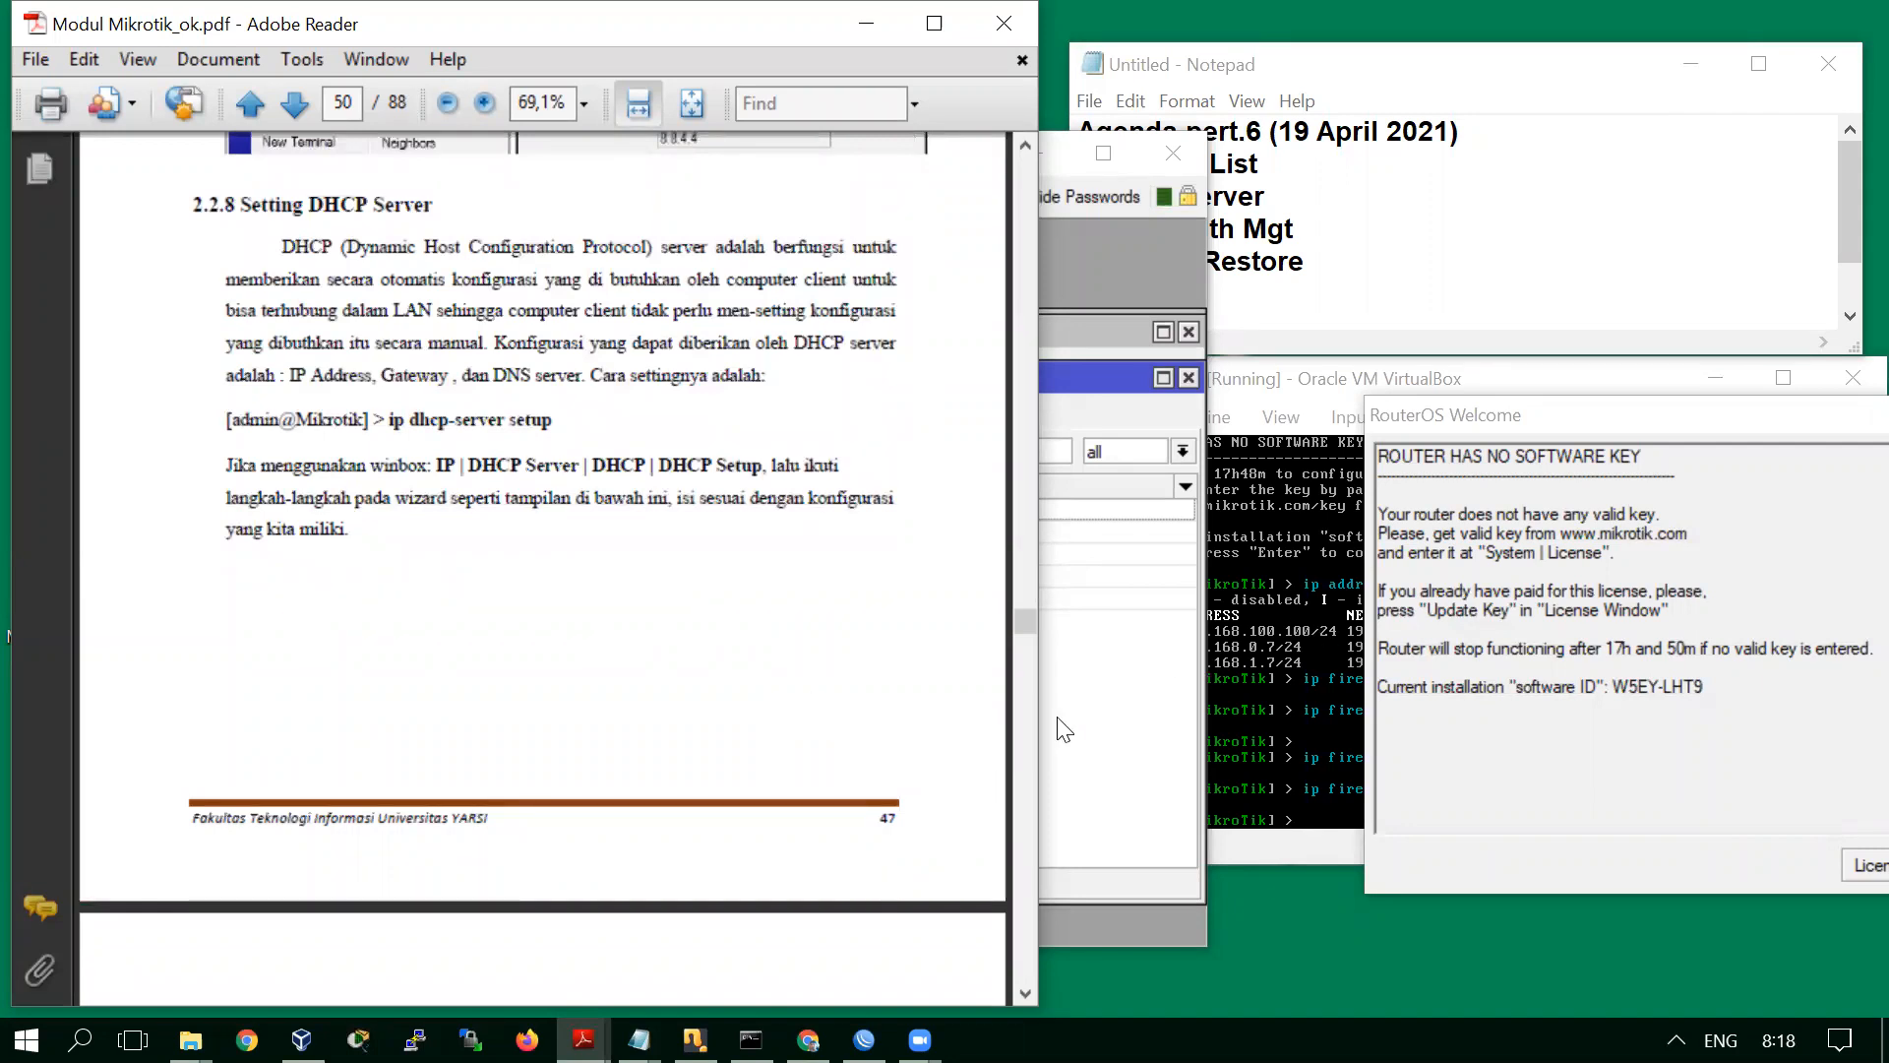
Switch to WinBox, open the IP DHCP Server settings and start the DHCP Setup wizard
click(1122, 788)
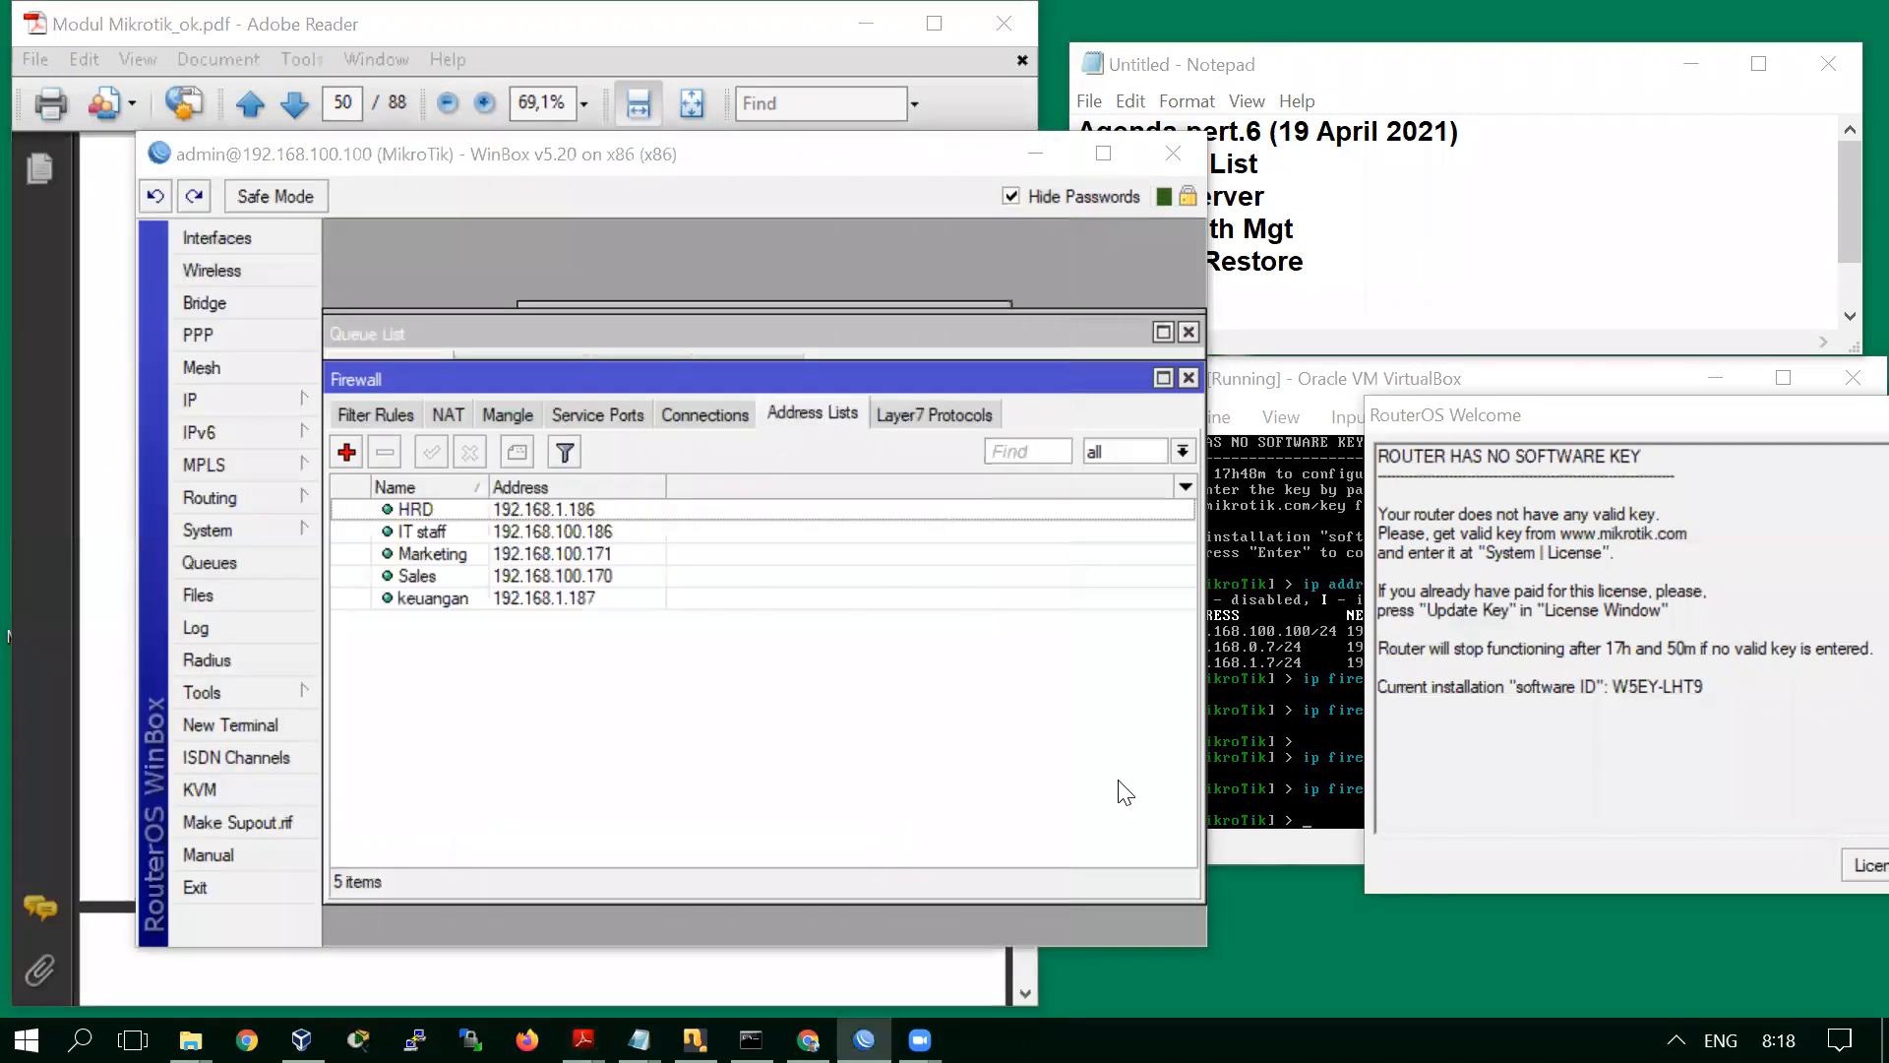
click(200, 378)
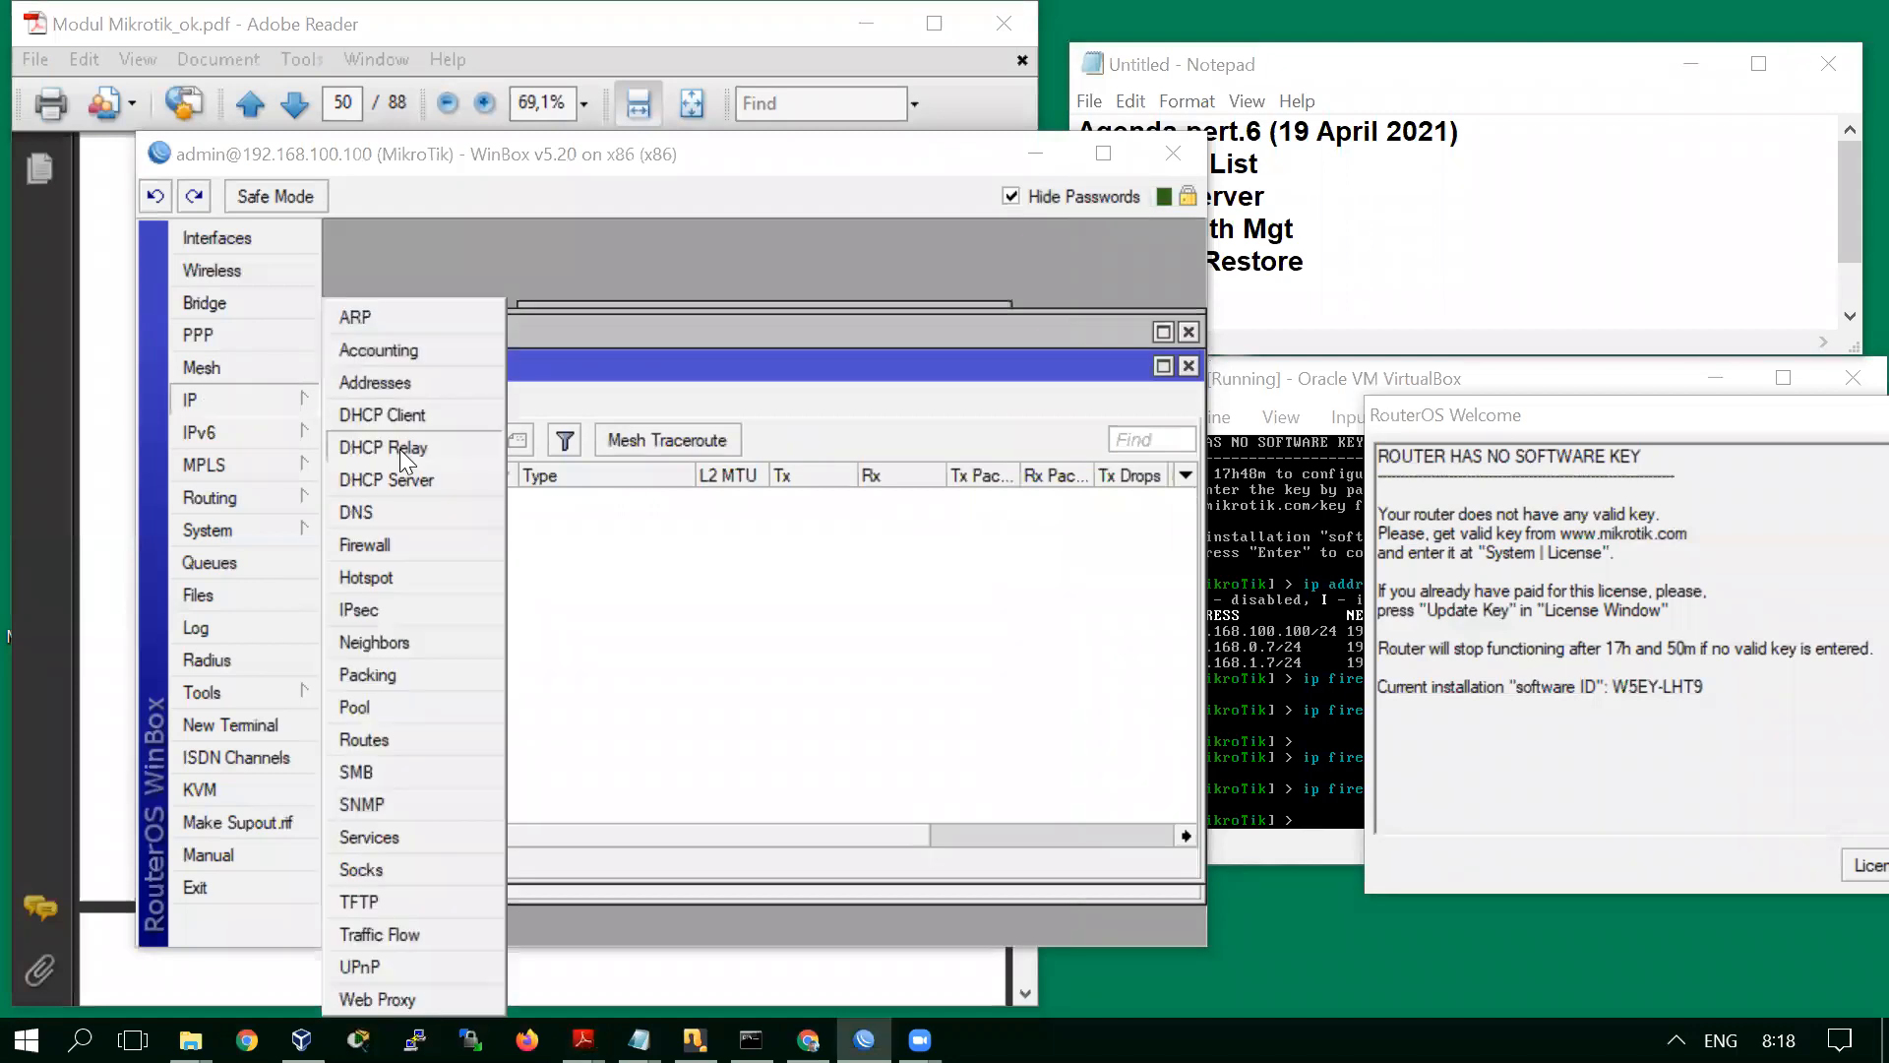
click(413, 480)
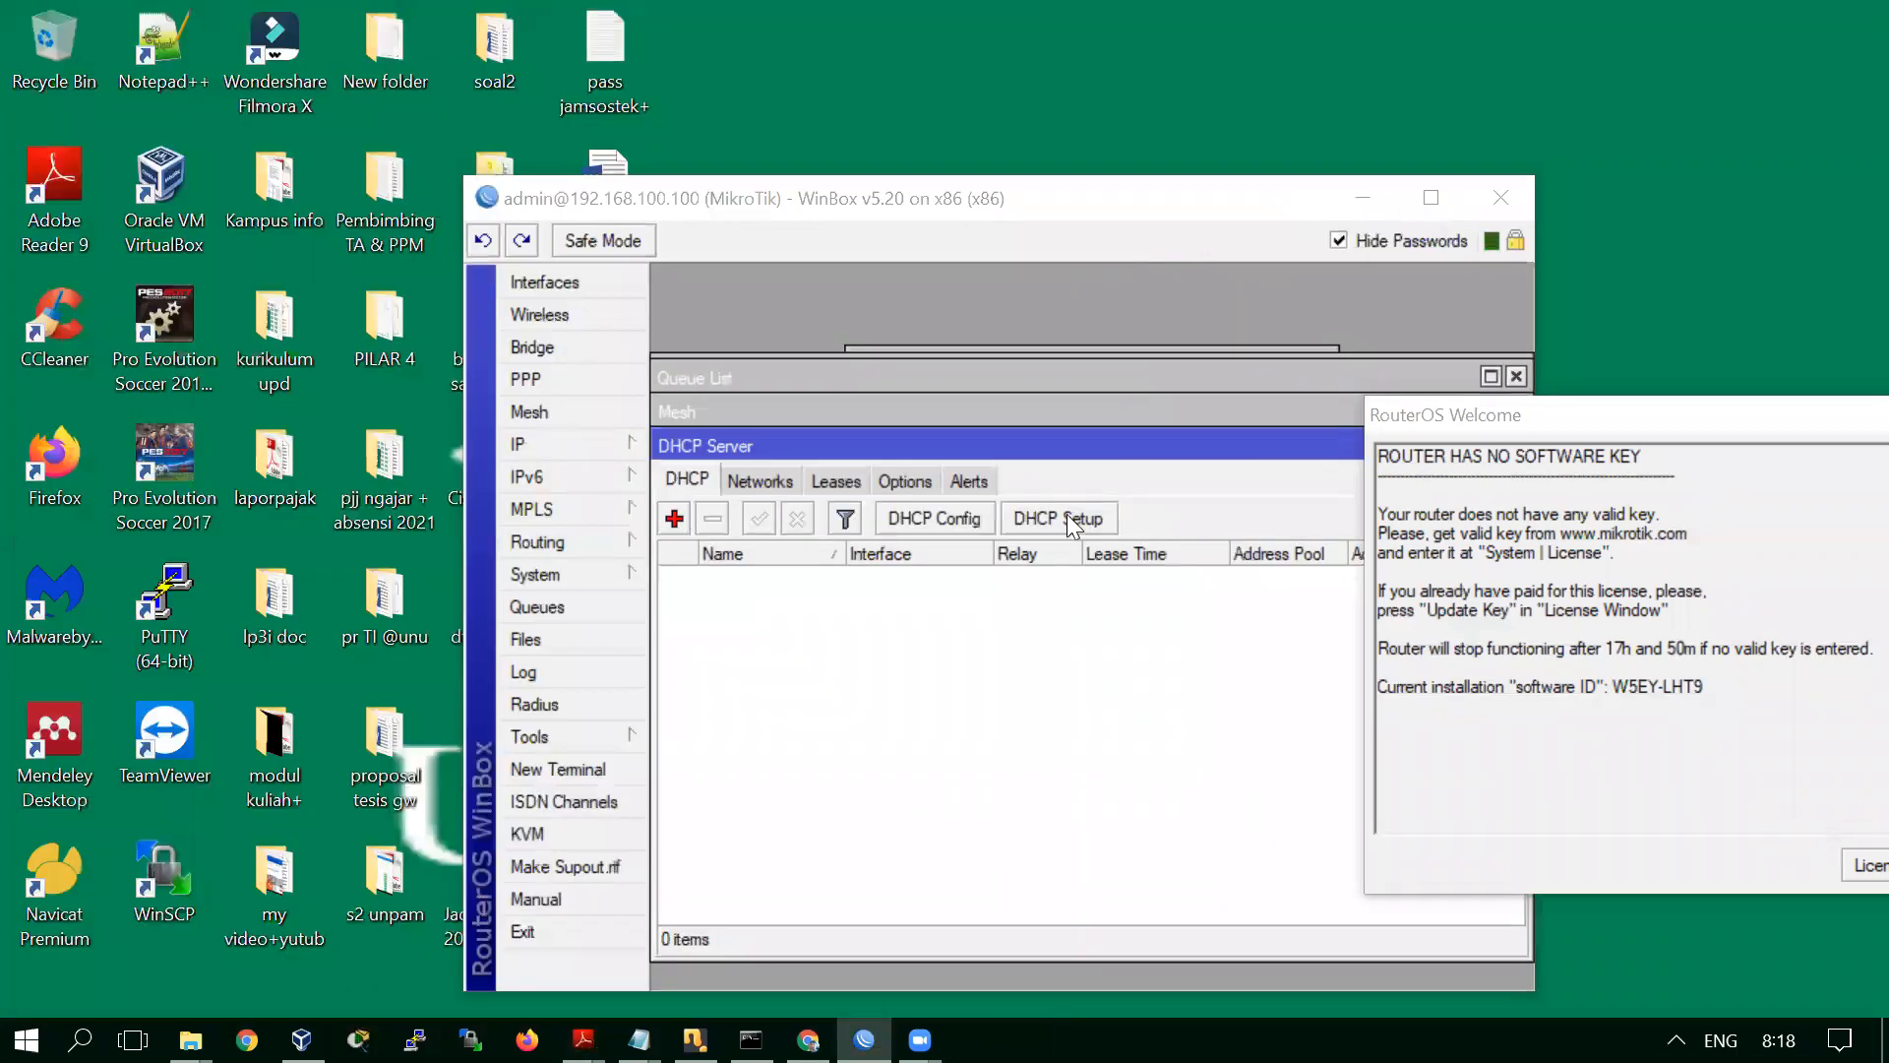
click(1067, 514)
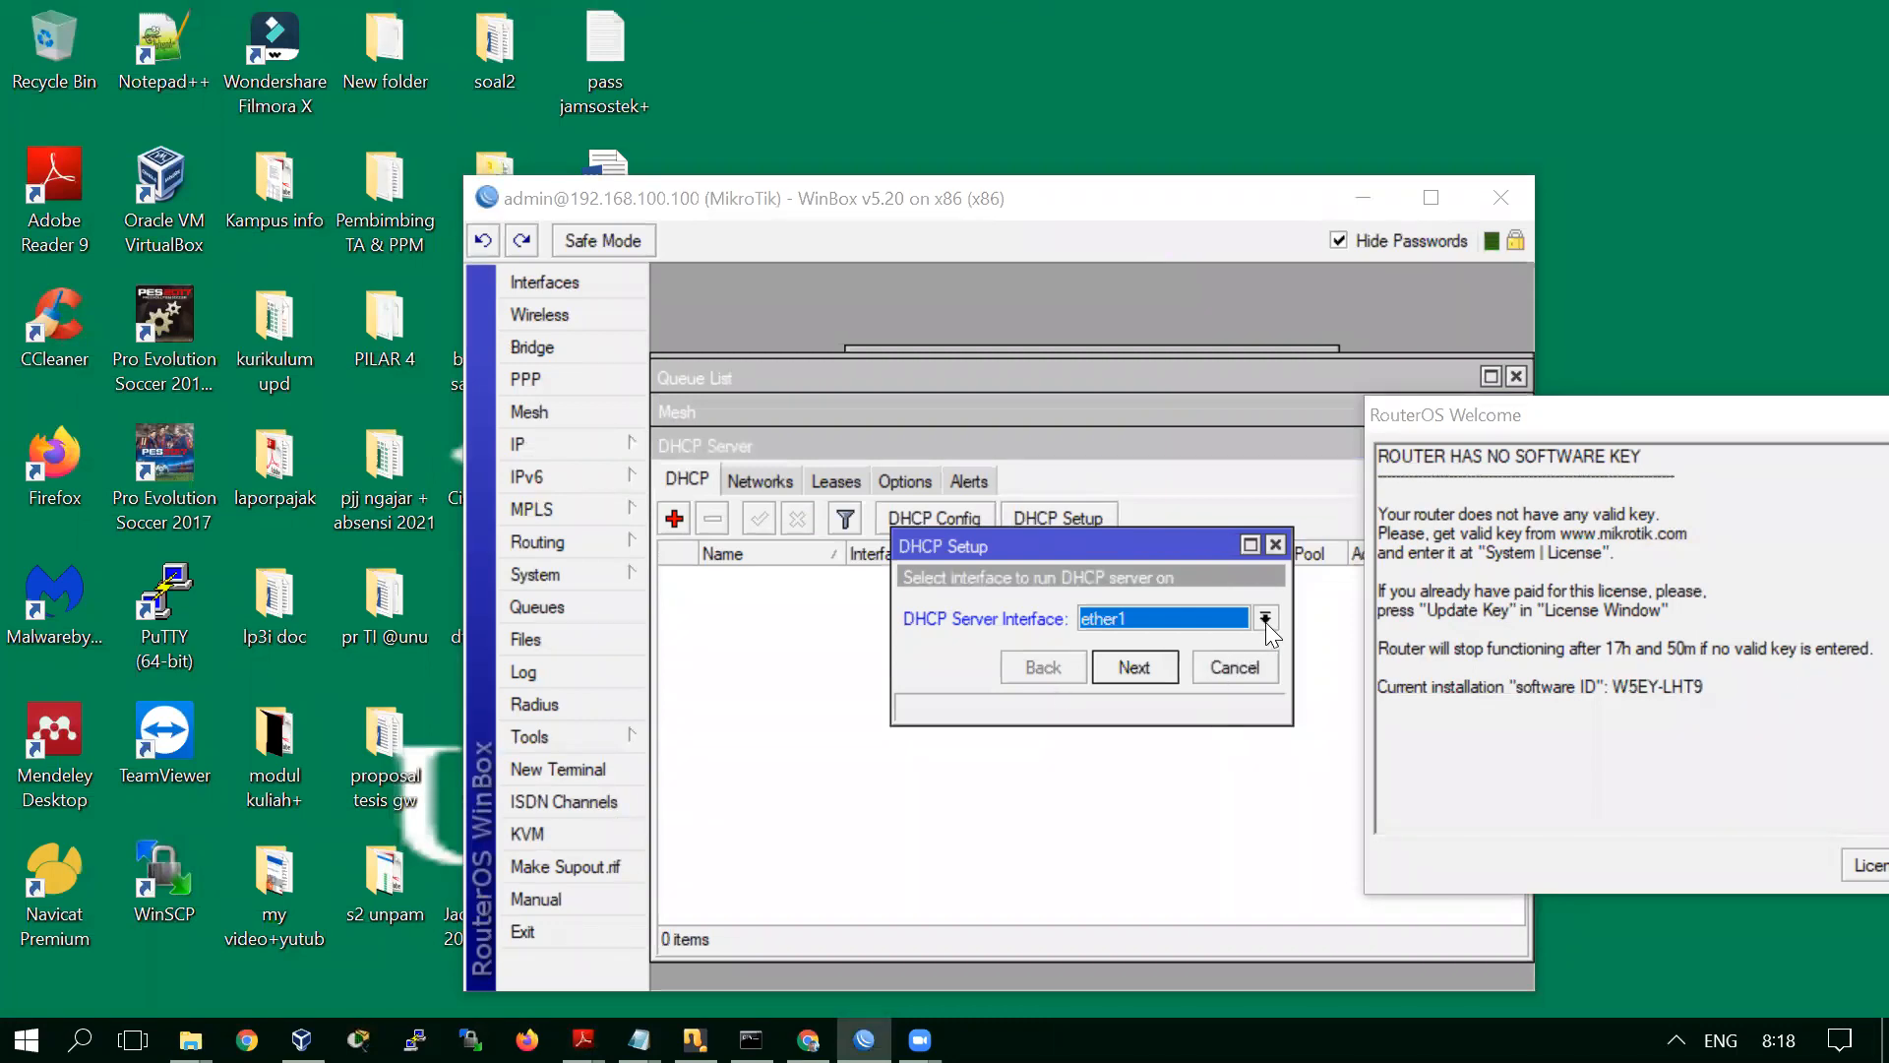
Check which network each ether interface uses in the IP address list, then close the list
click(555, 433)
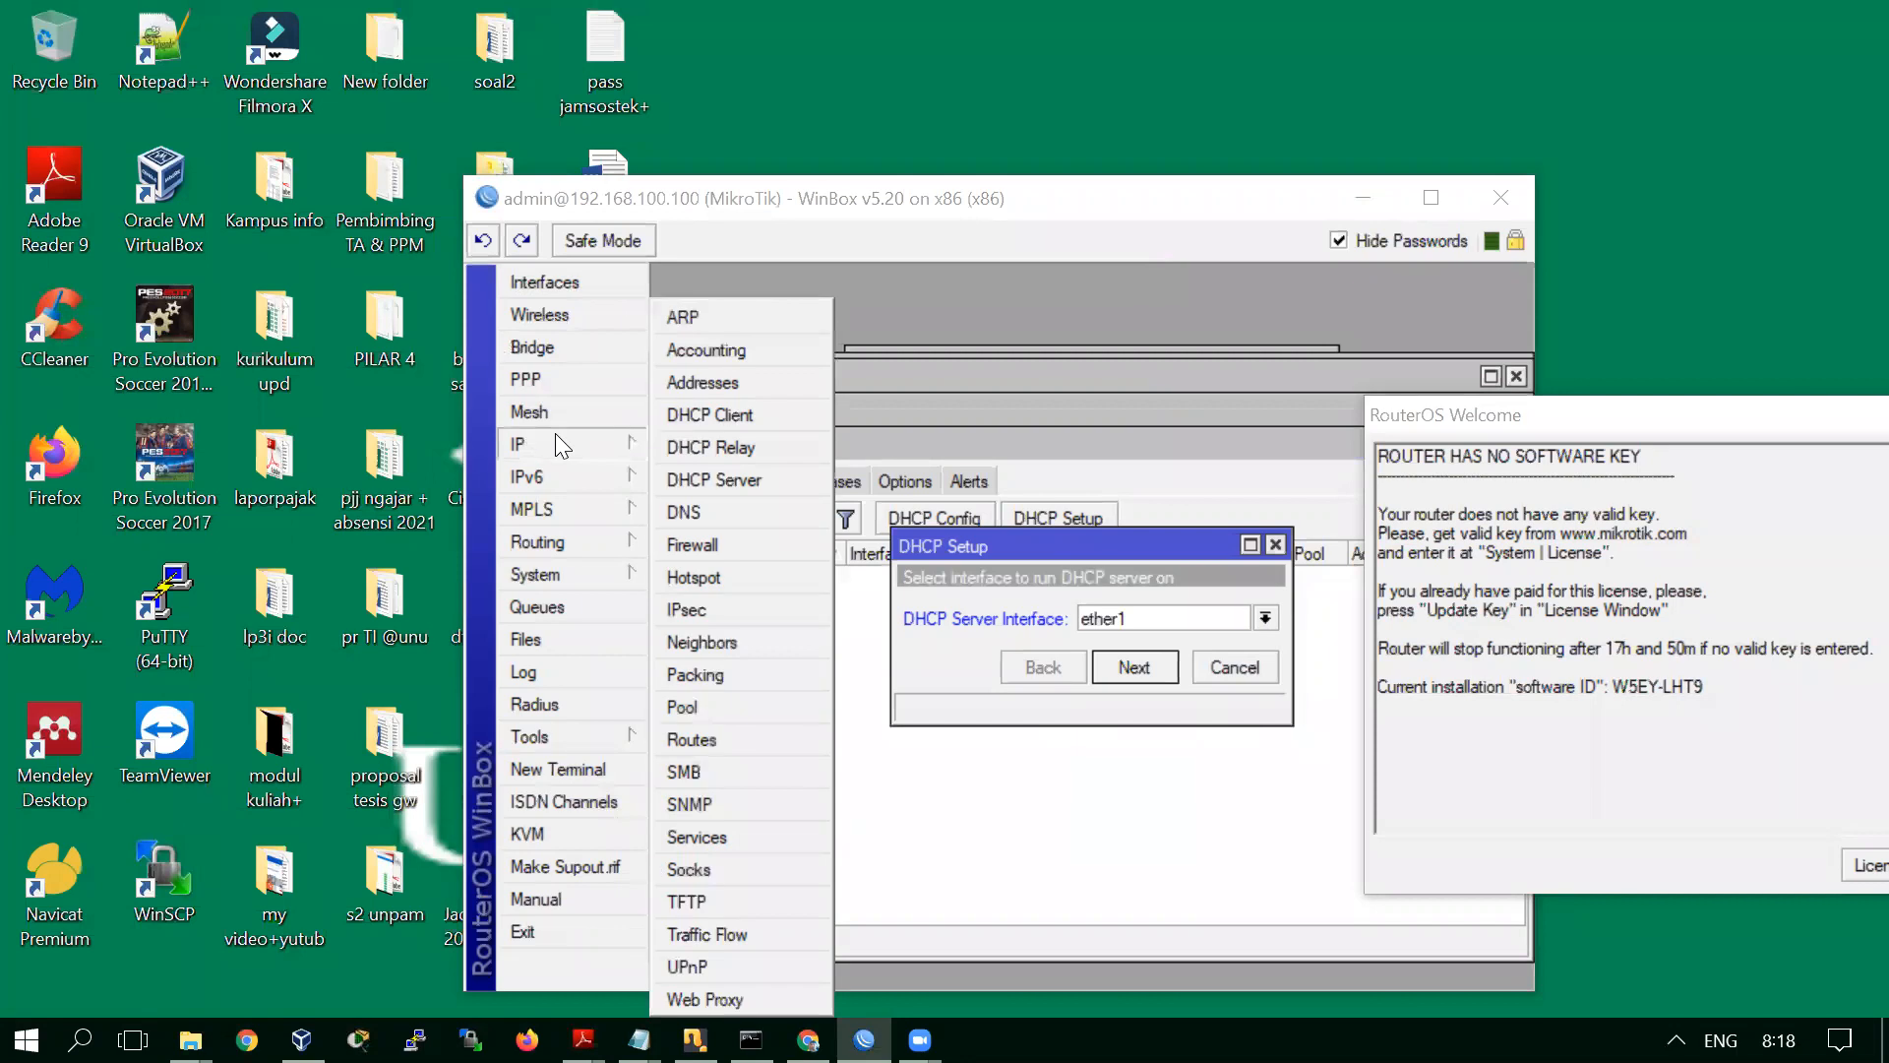
click(730, 386)
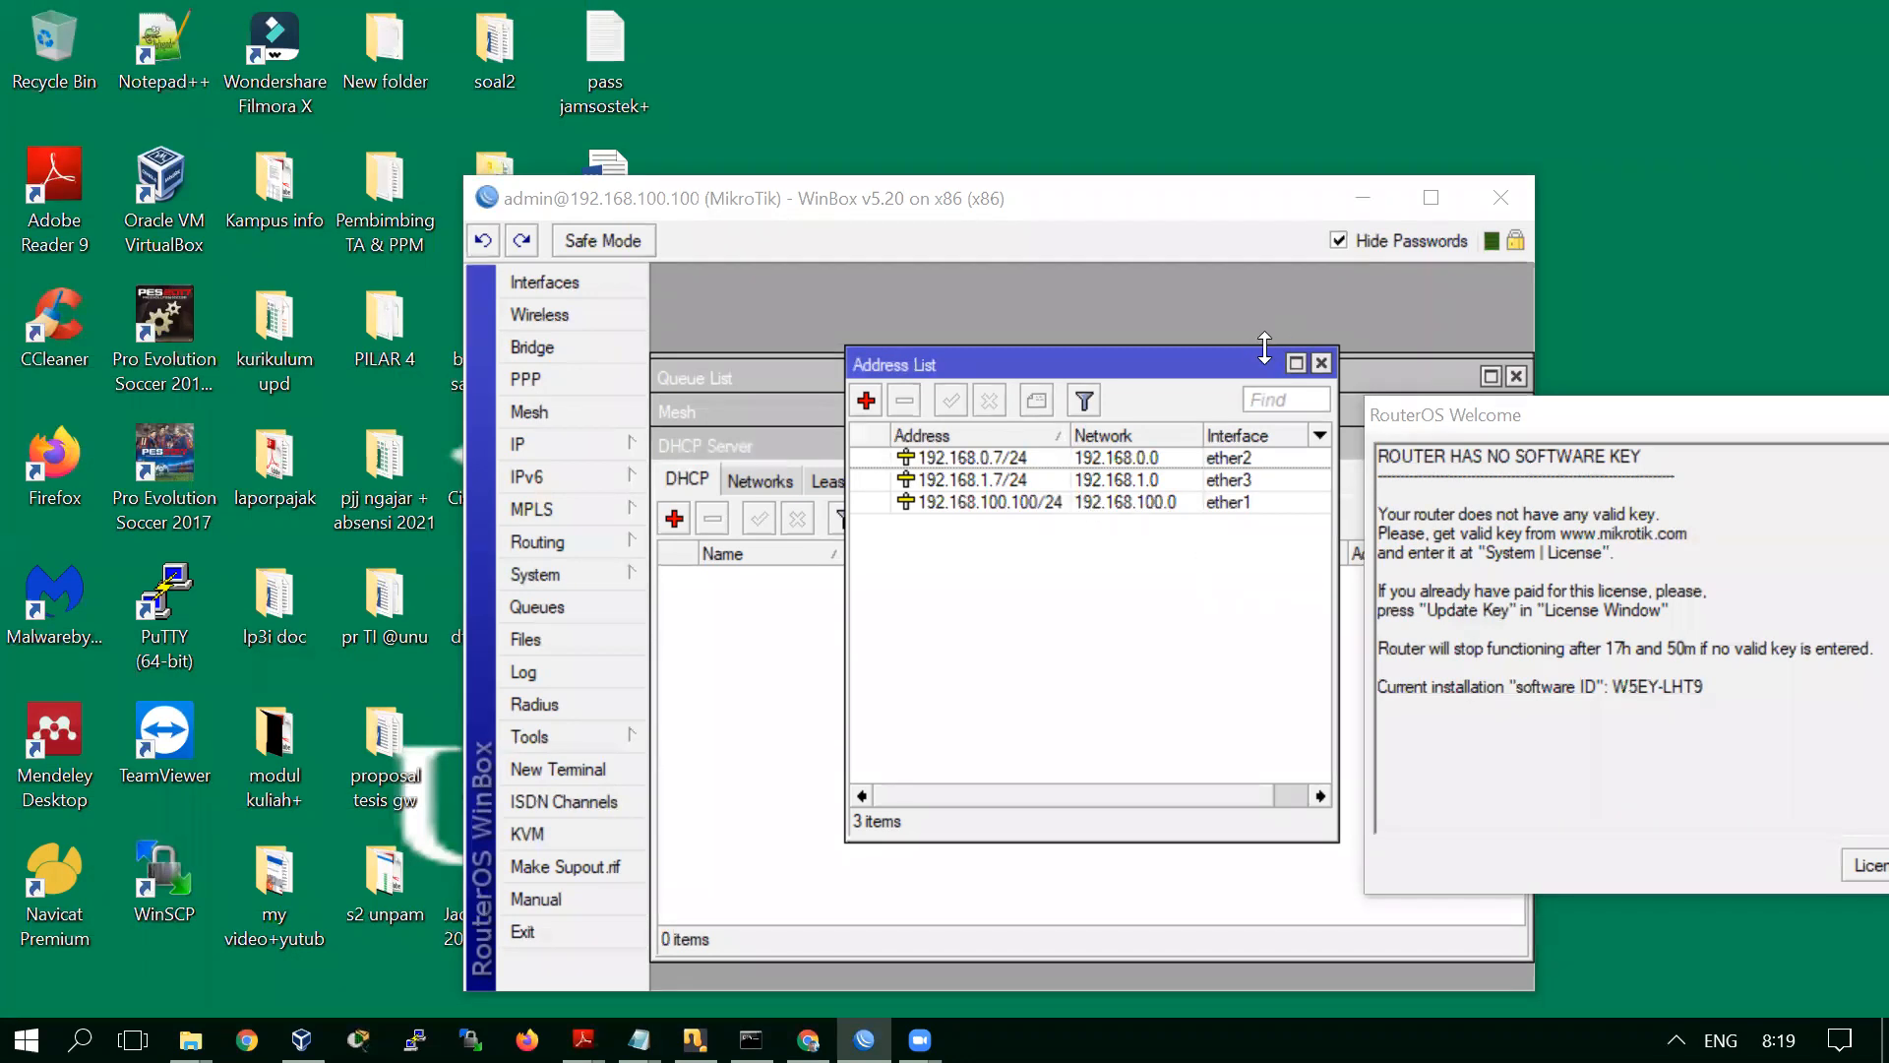
click(1318, 362)
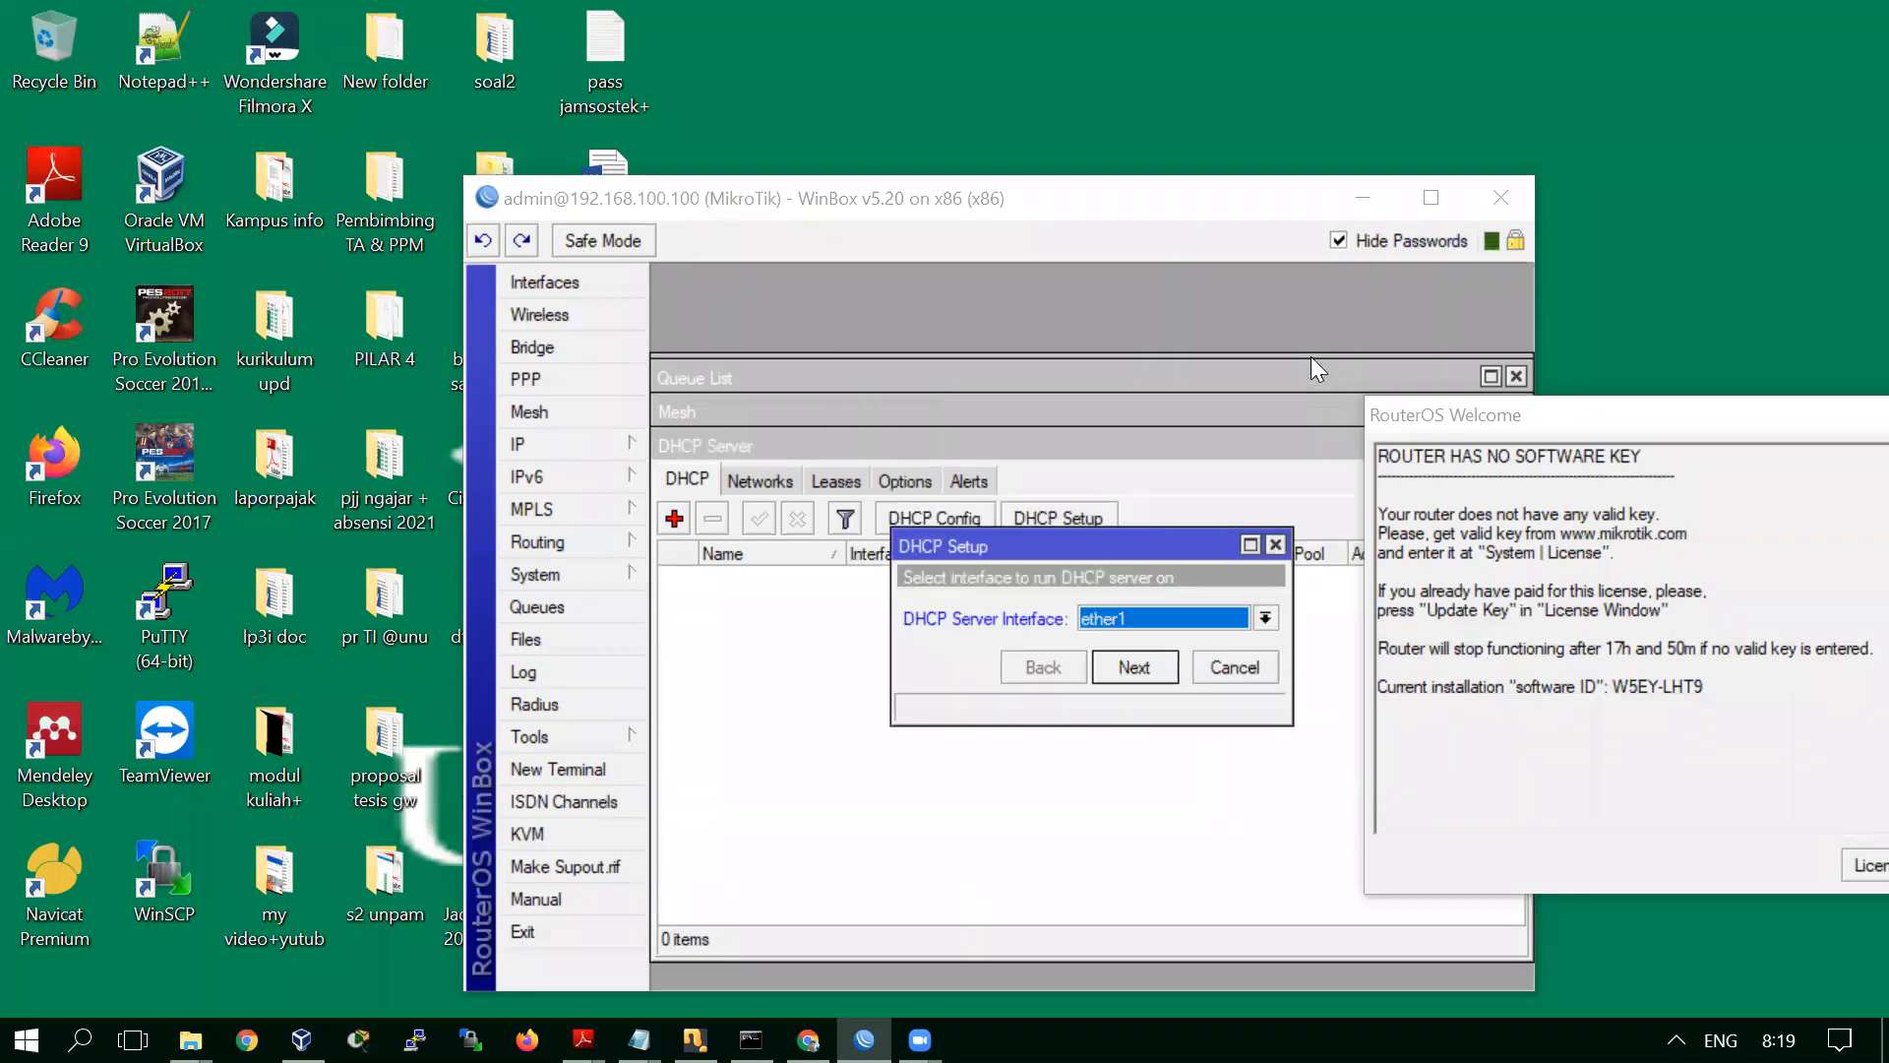
Choose ether2 as the DHCP server interface and advance the wizard to the address space
click(1265, 618)
click(1236, 657)
click(1121, 671)
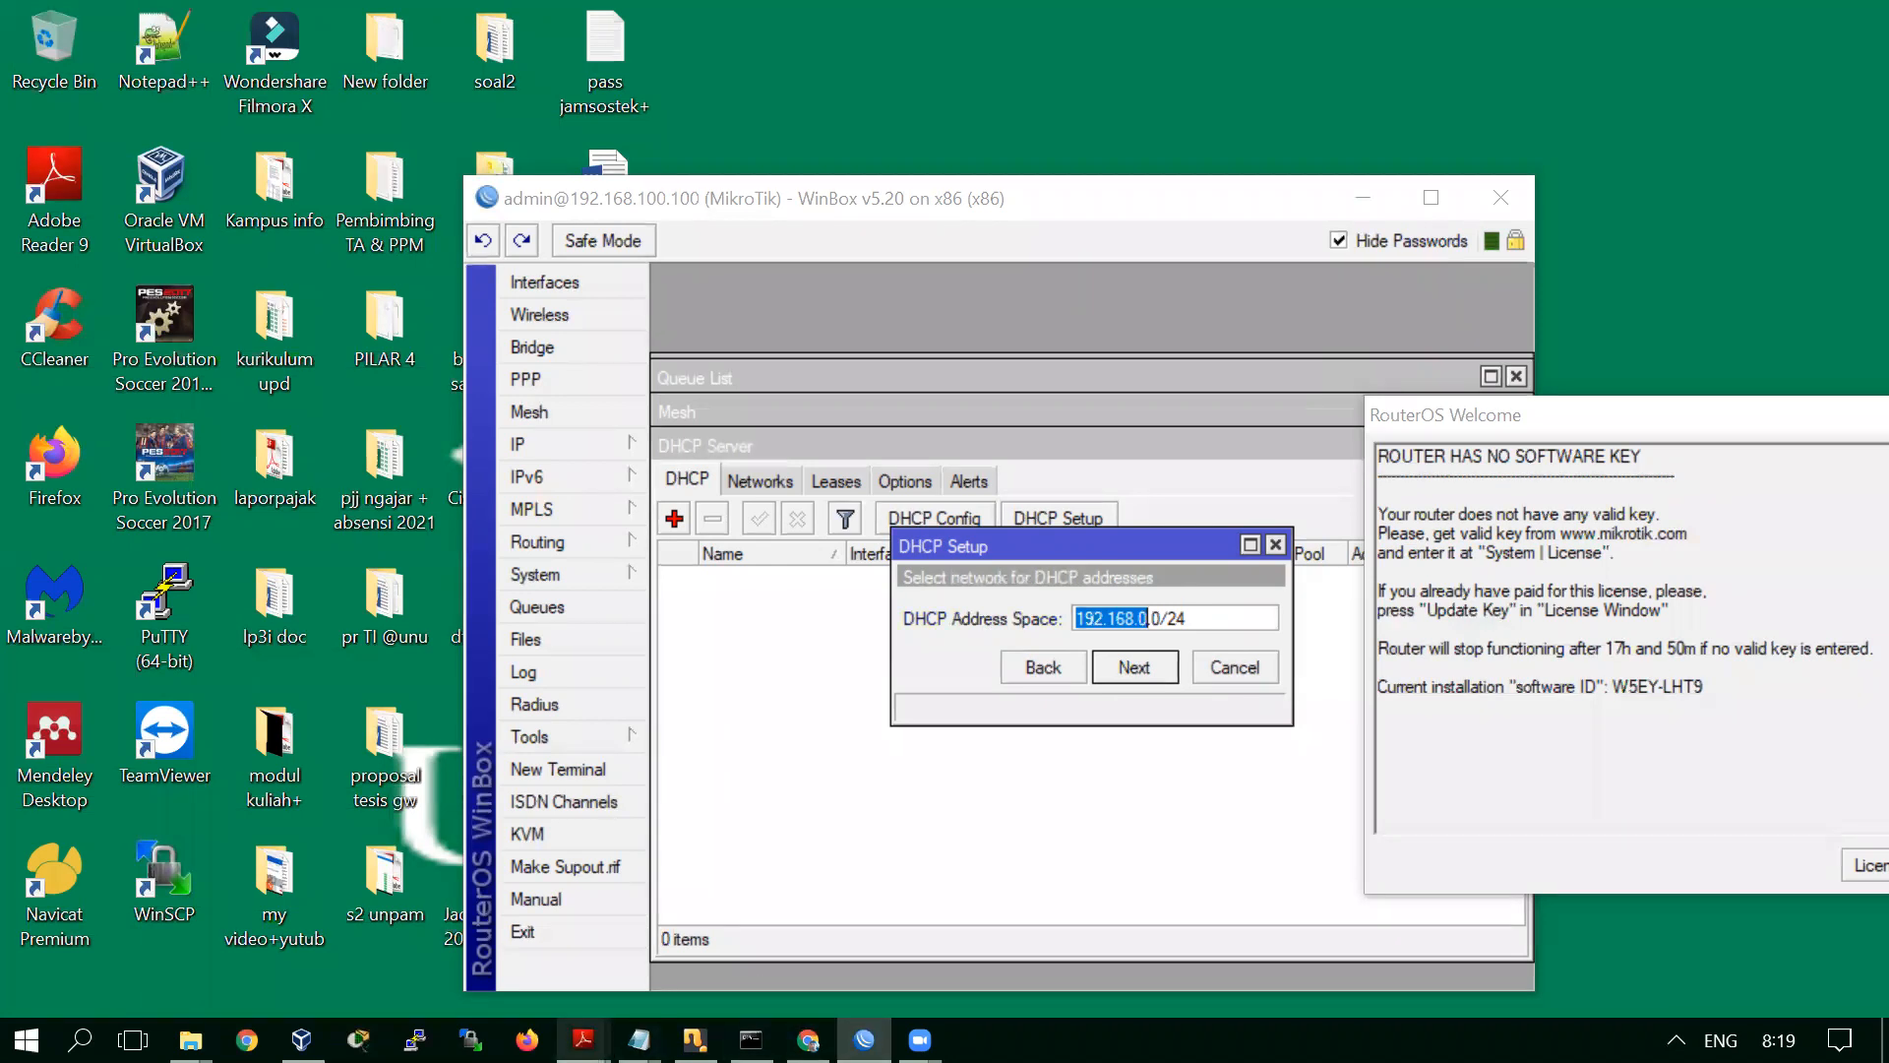
Switch to the Modul Mikrotik PDF in Adobe Reader and consult the illustrated DHCP server setup on page 51
mouse_move(584, 1041)
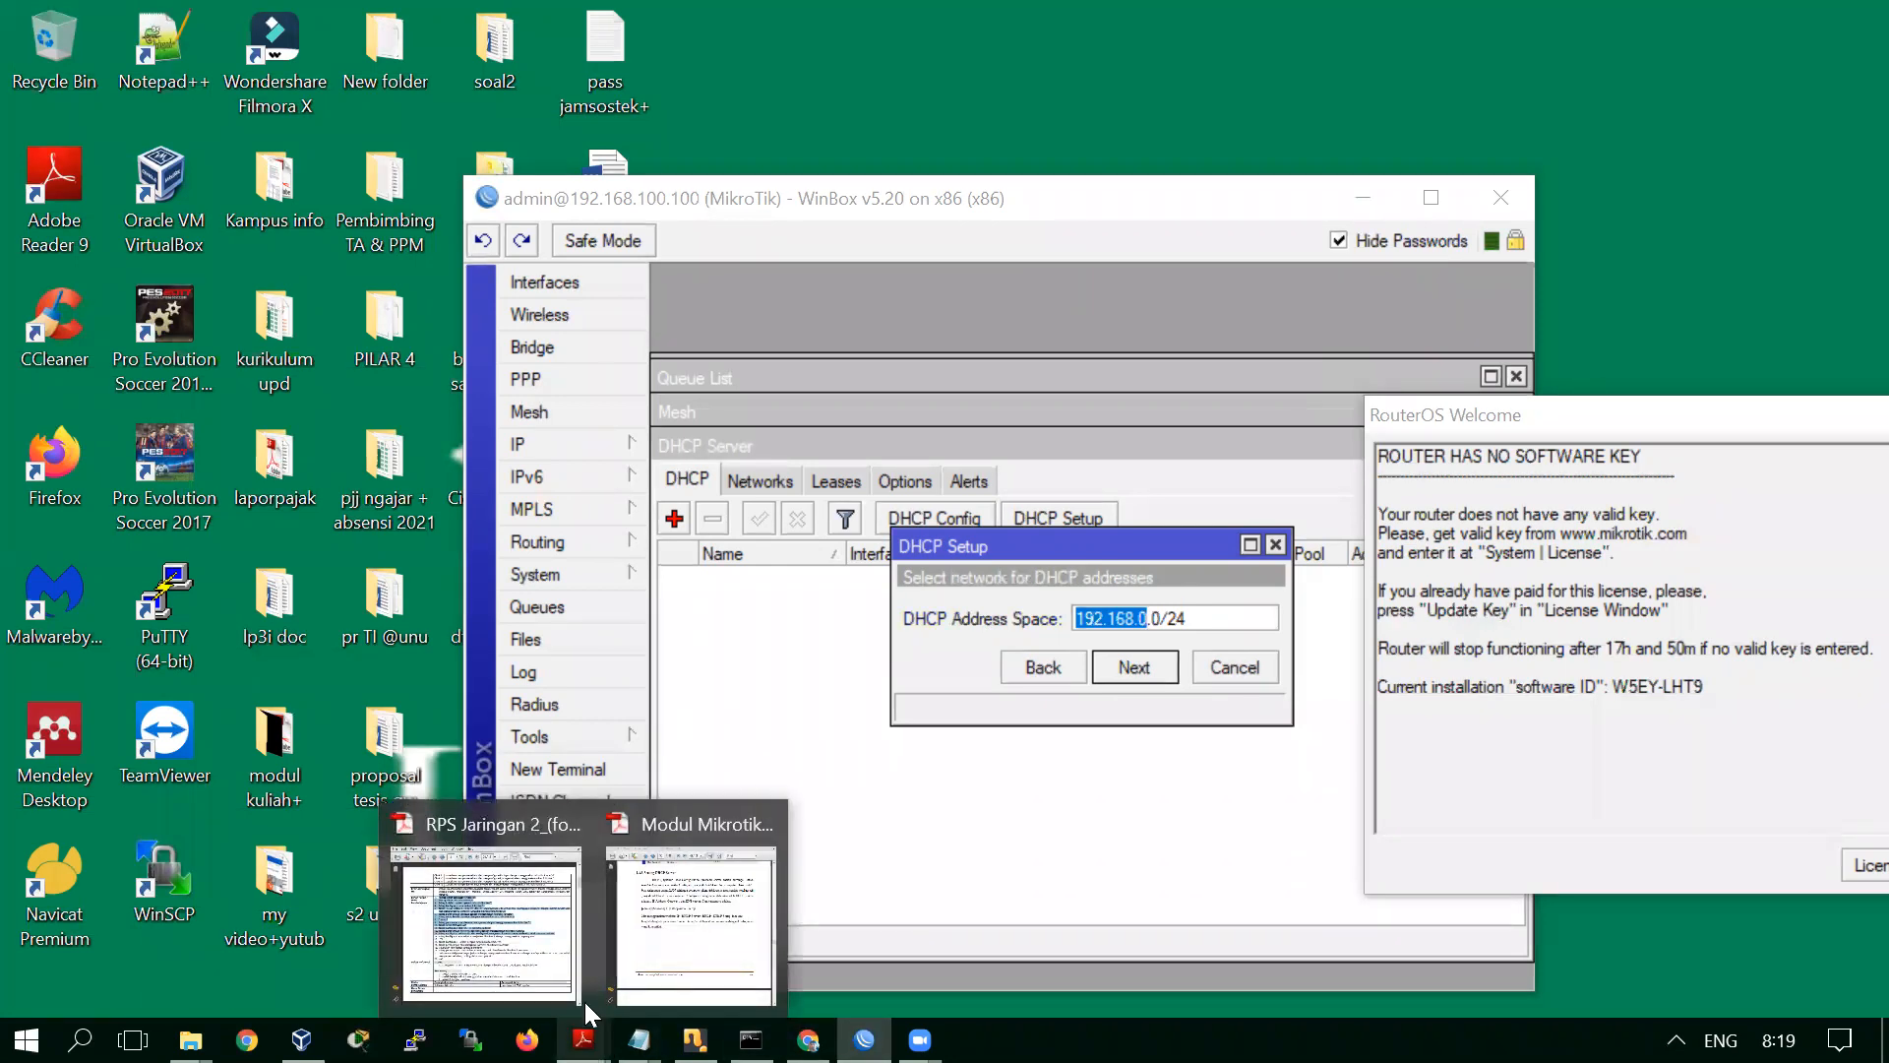
click(533, 968)
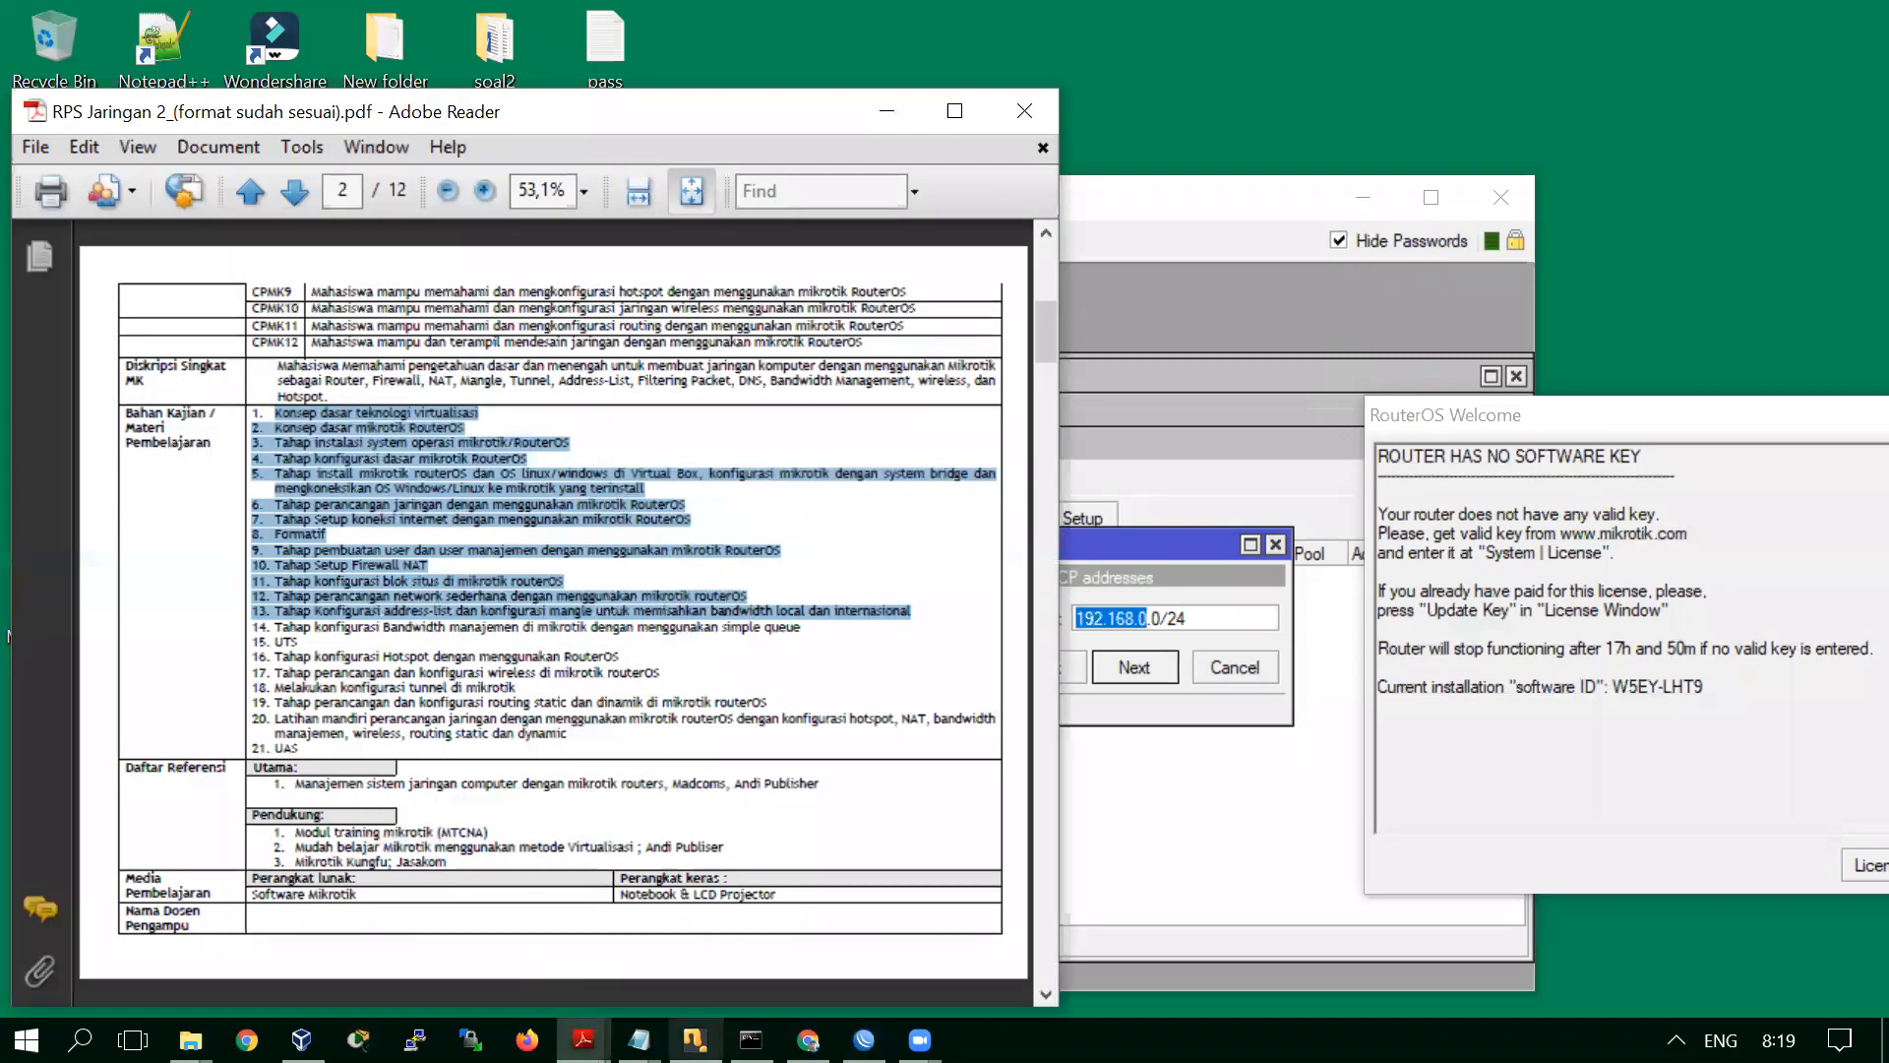
mouse_move(584, 1040)
click(738, 965)
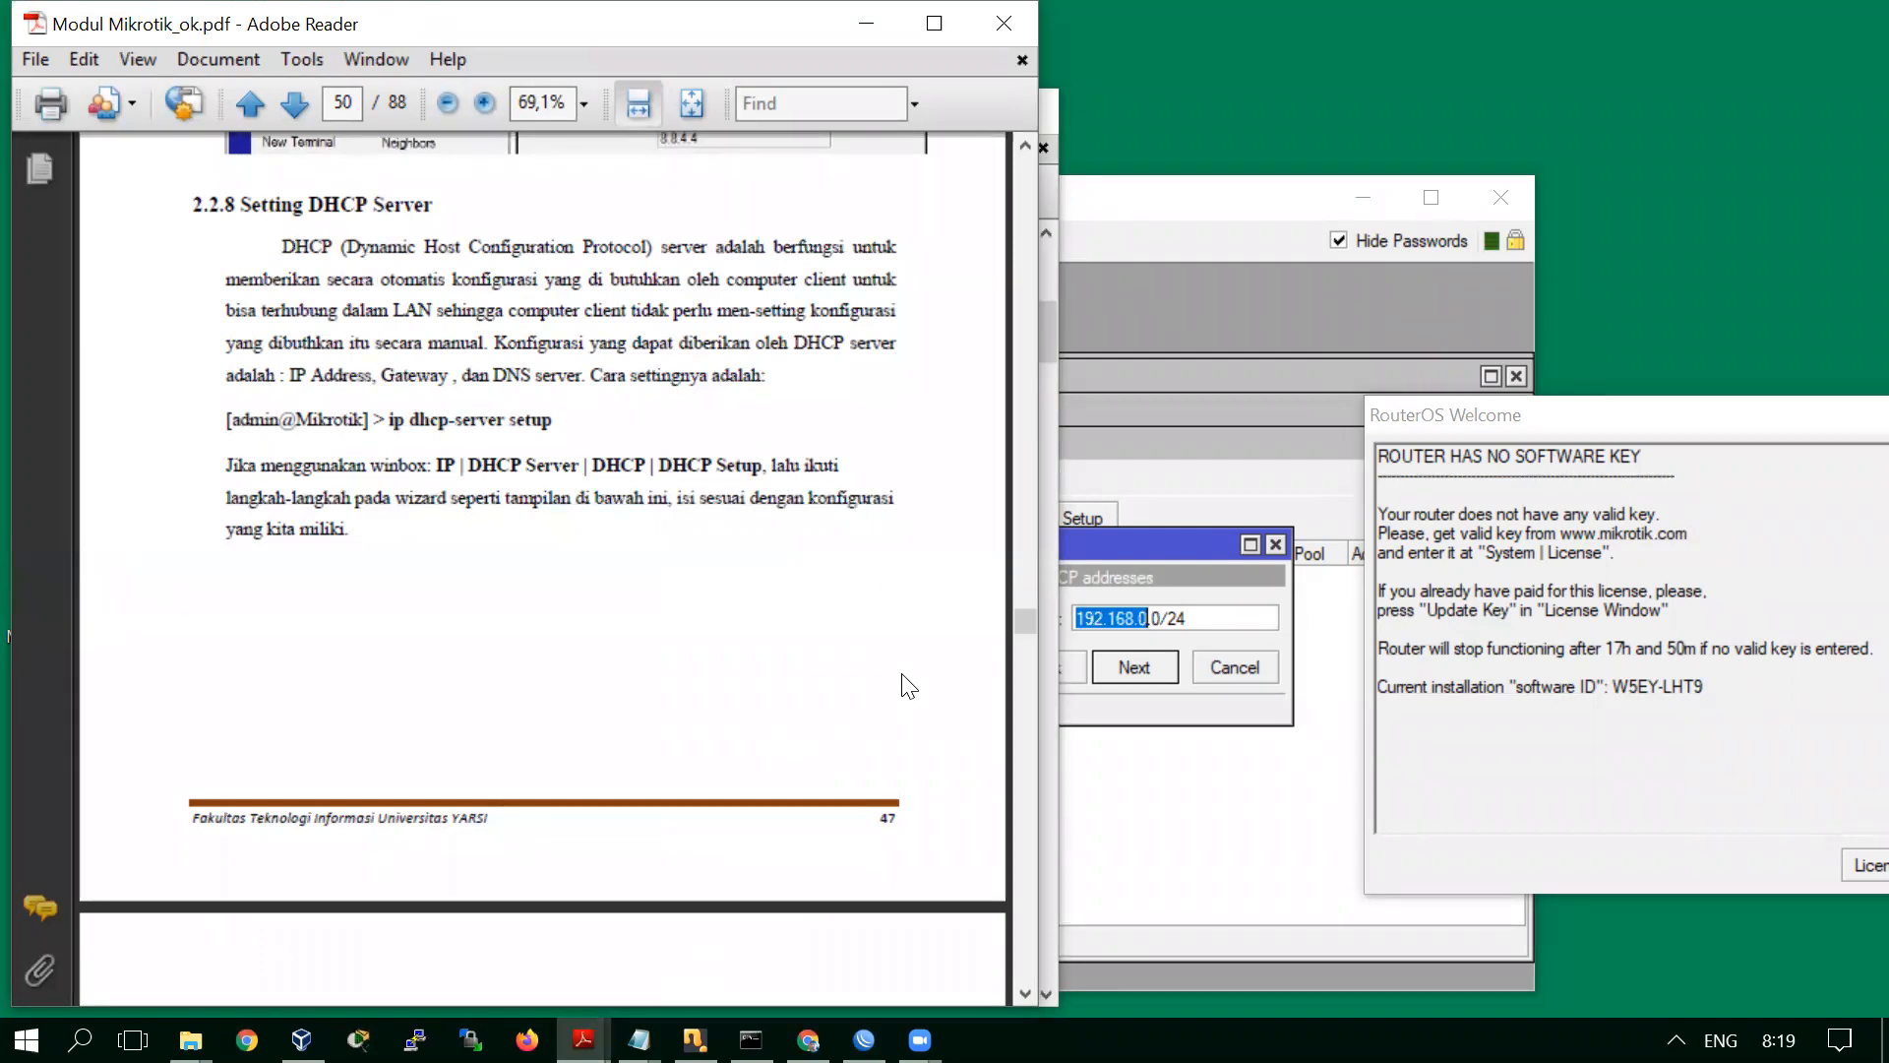
scroll(907, 686, down, 8)
scroll(907, 686, down, 1)
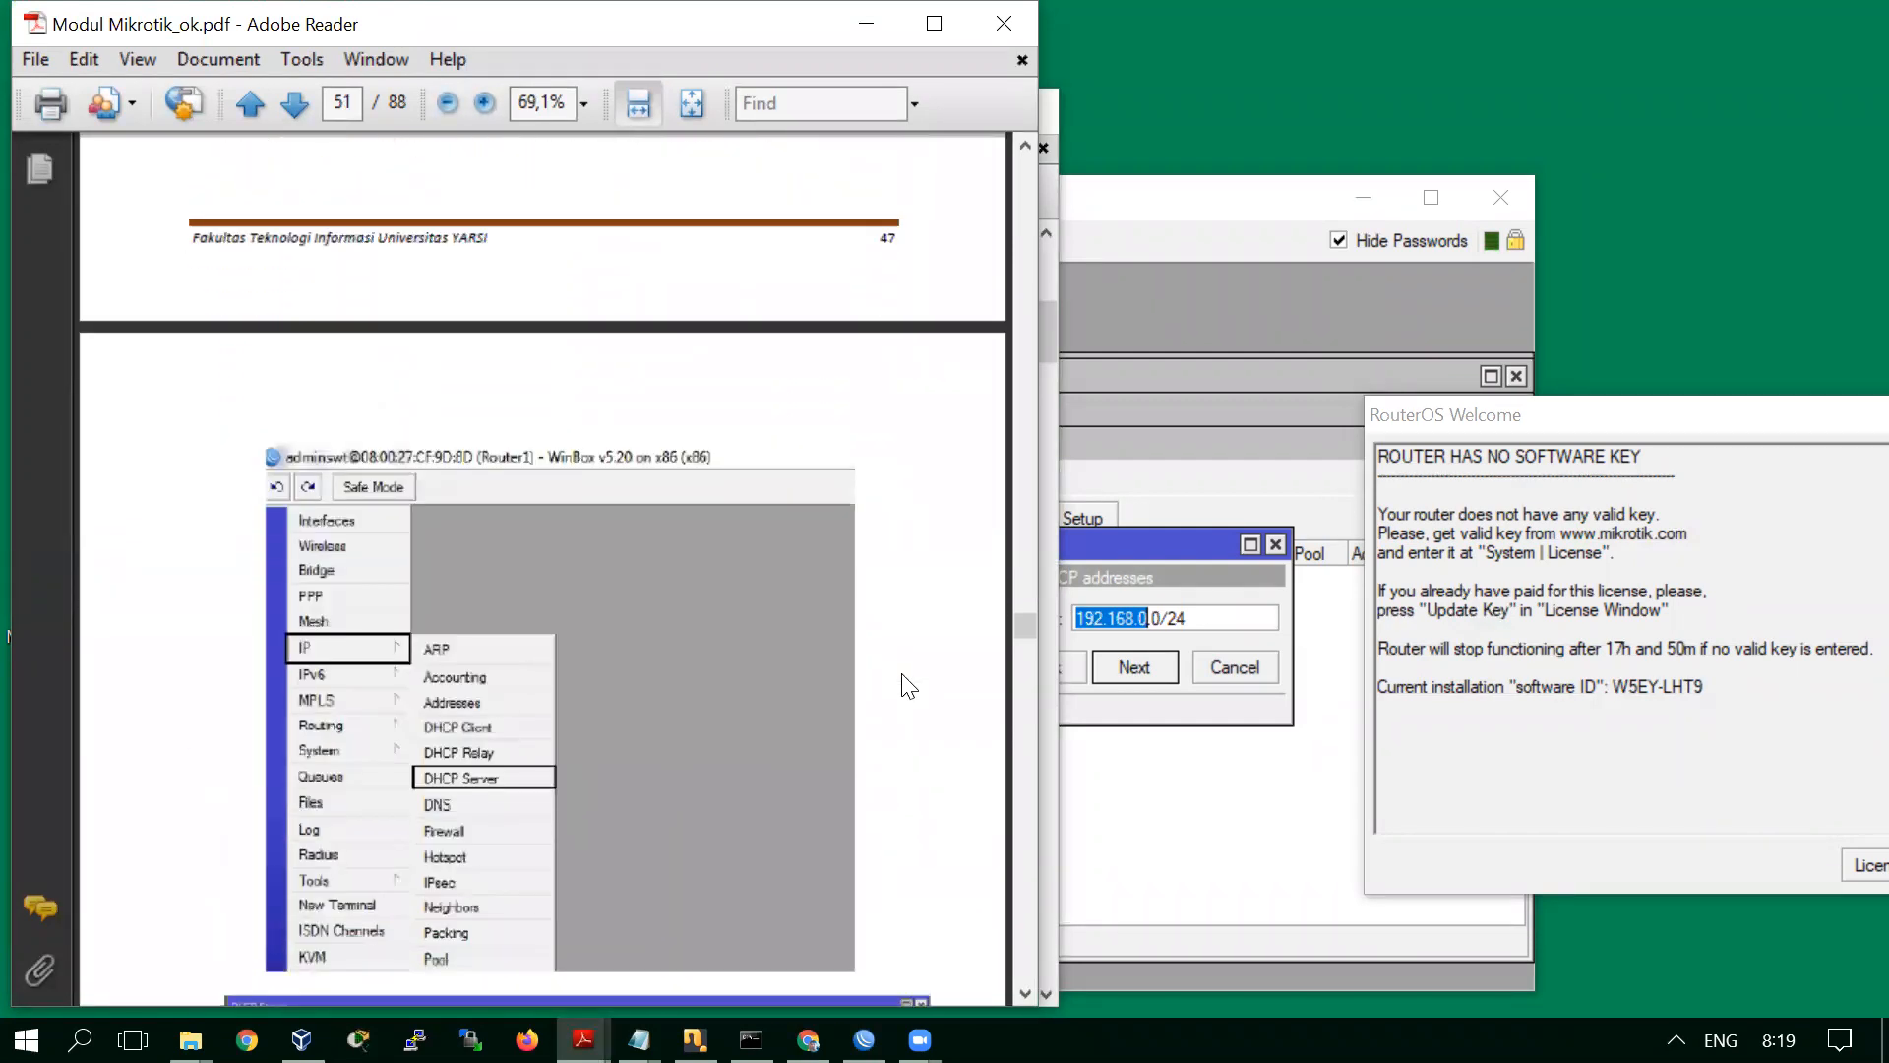
Consult the DHCP wizard illustrations on page 52 of the module, return to WinBox and accept the address space 192.168.0.0/24
scroll(903, 677, down, 8)
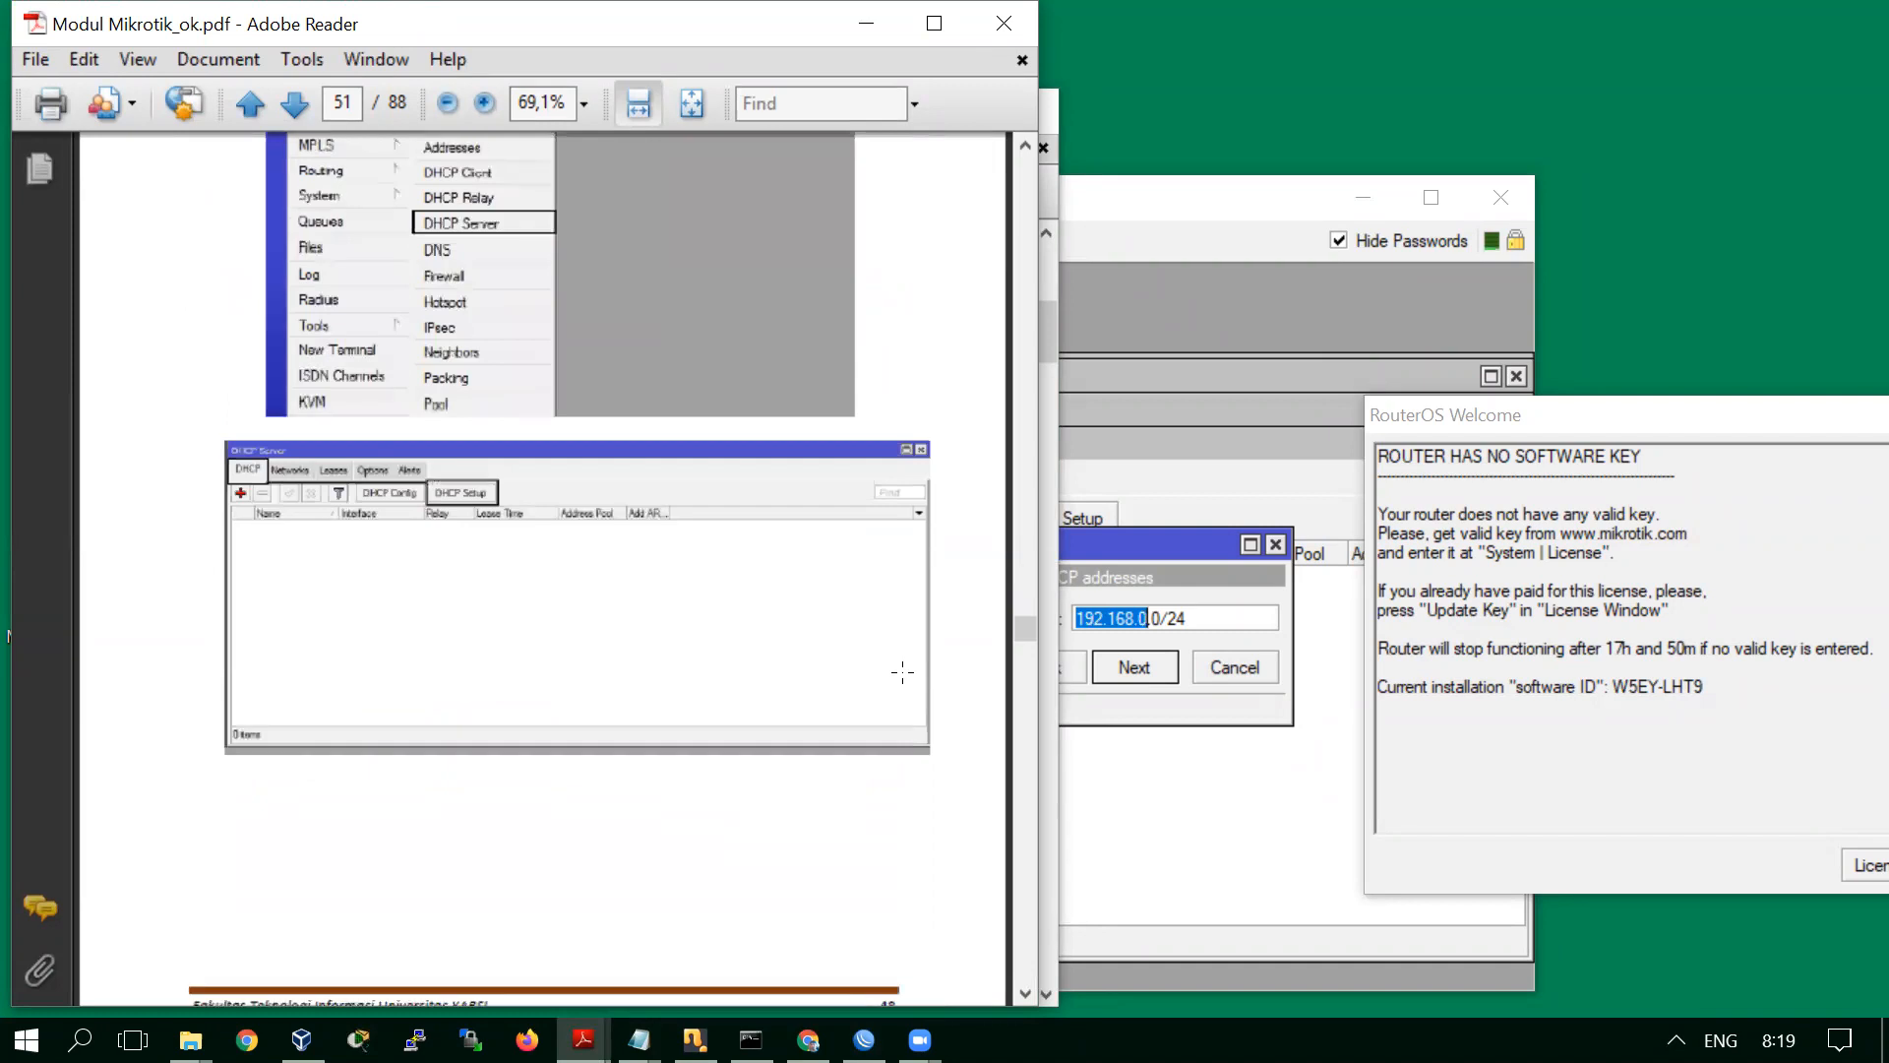
scroll(902, 673, down, 12)
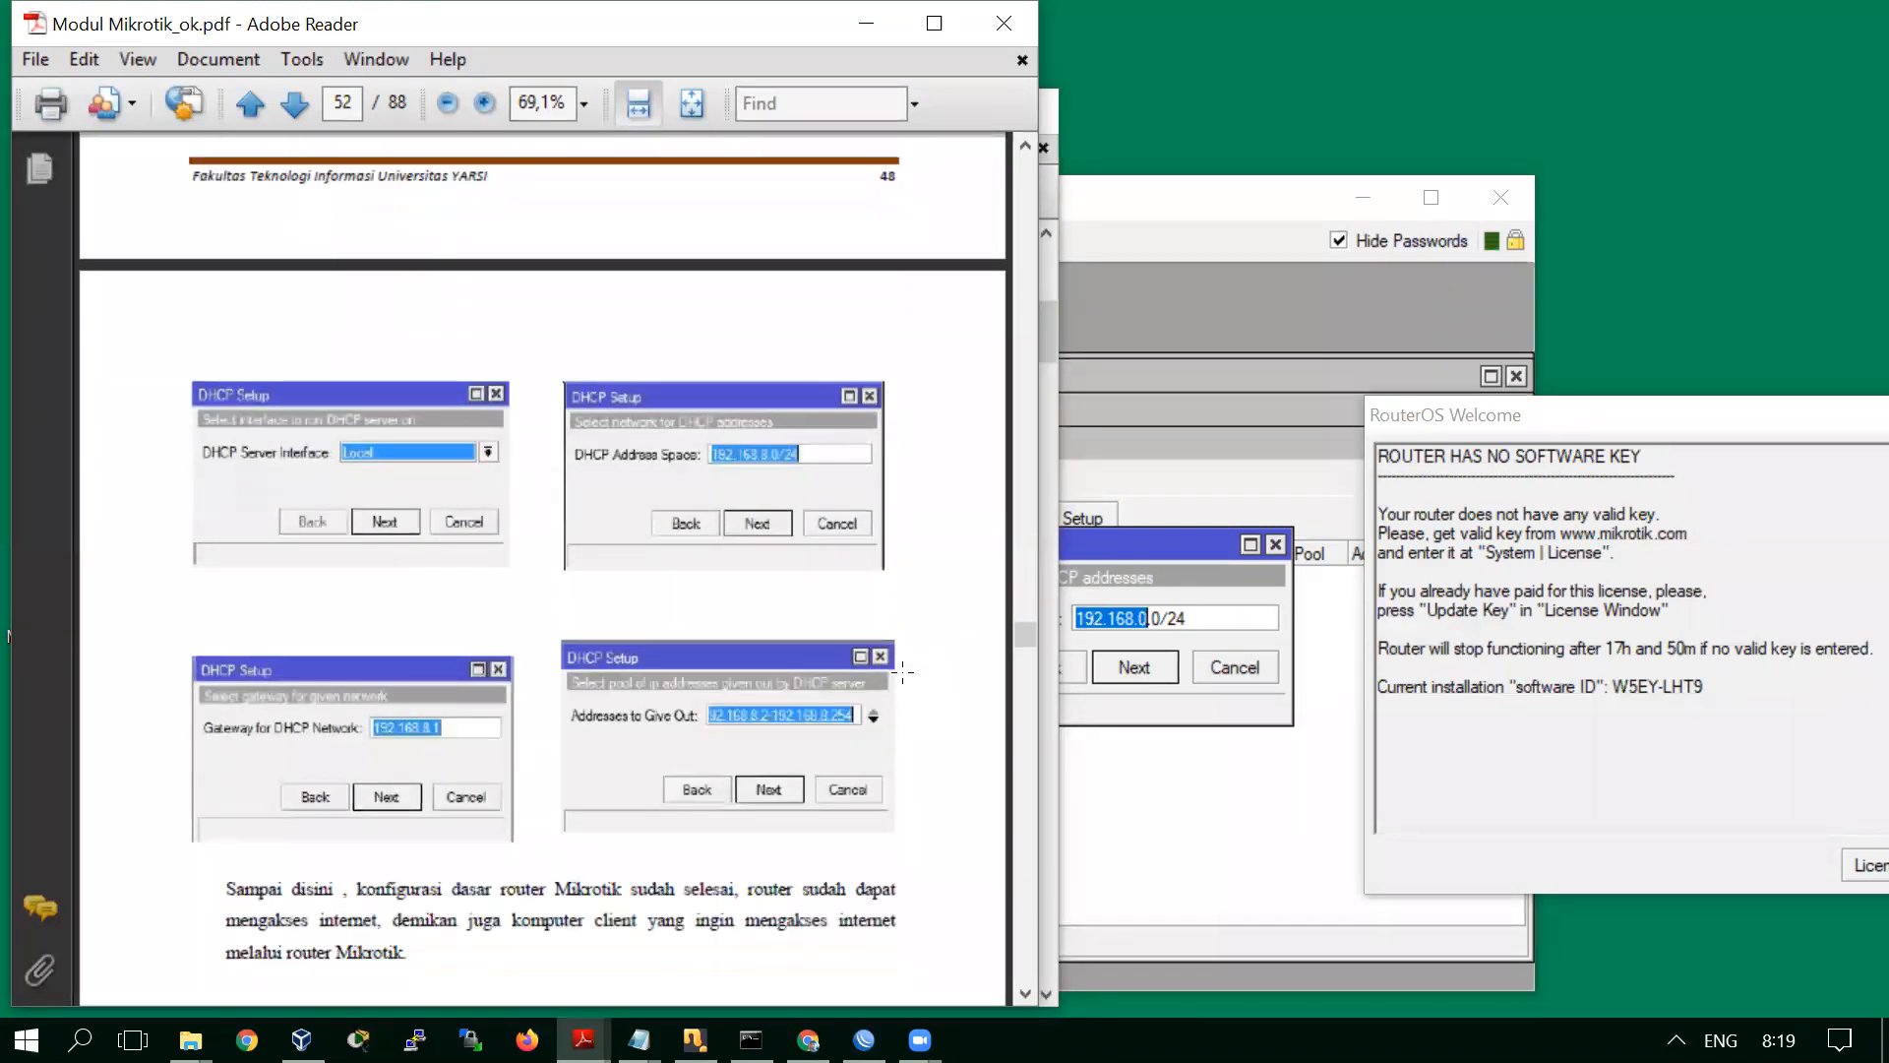
scroll(902, 672, down, 1)
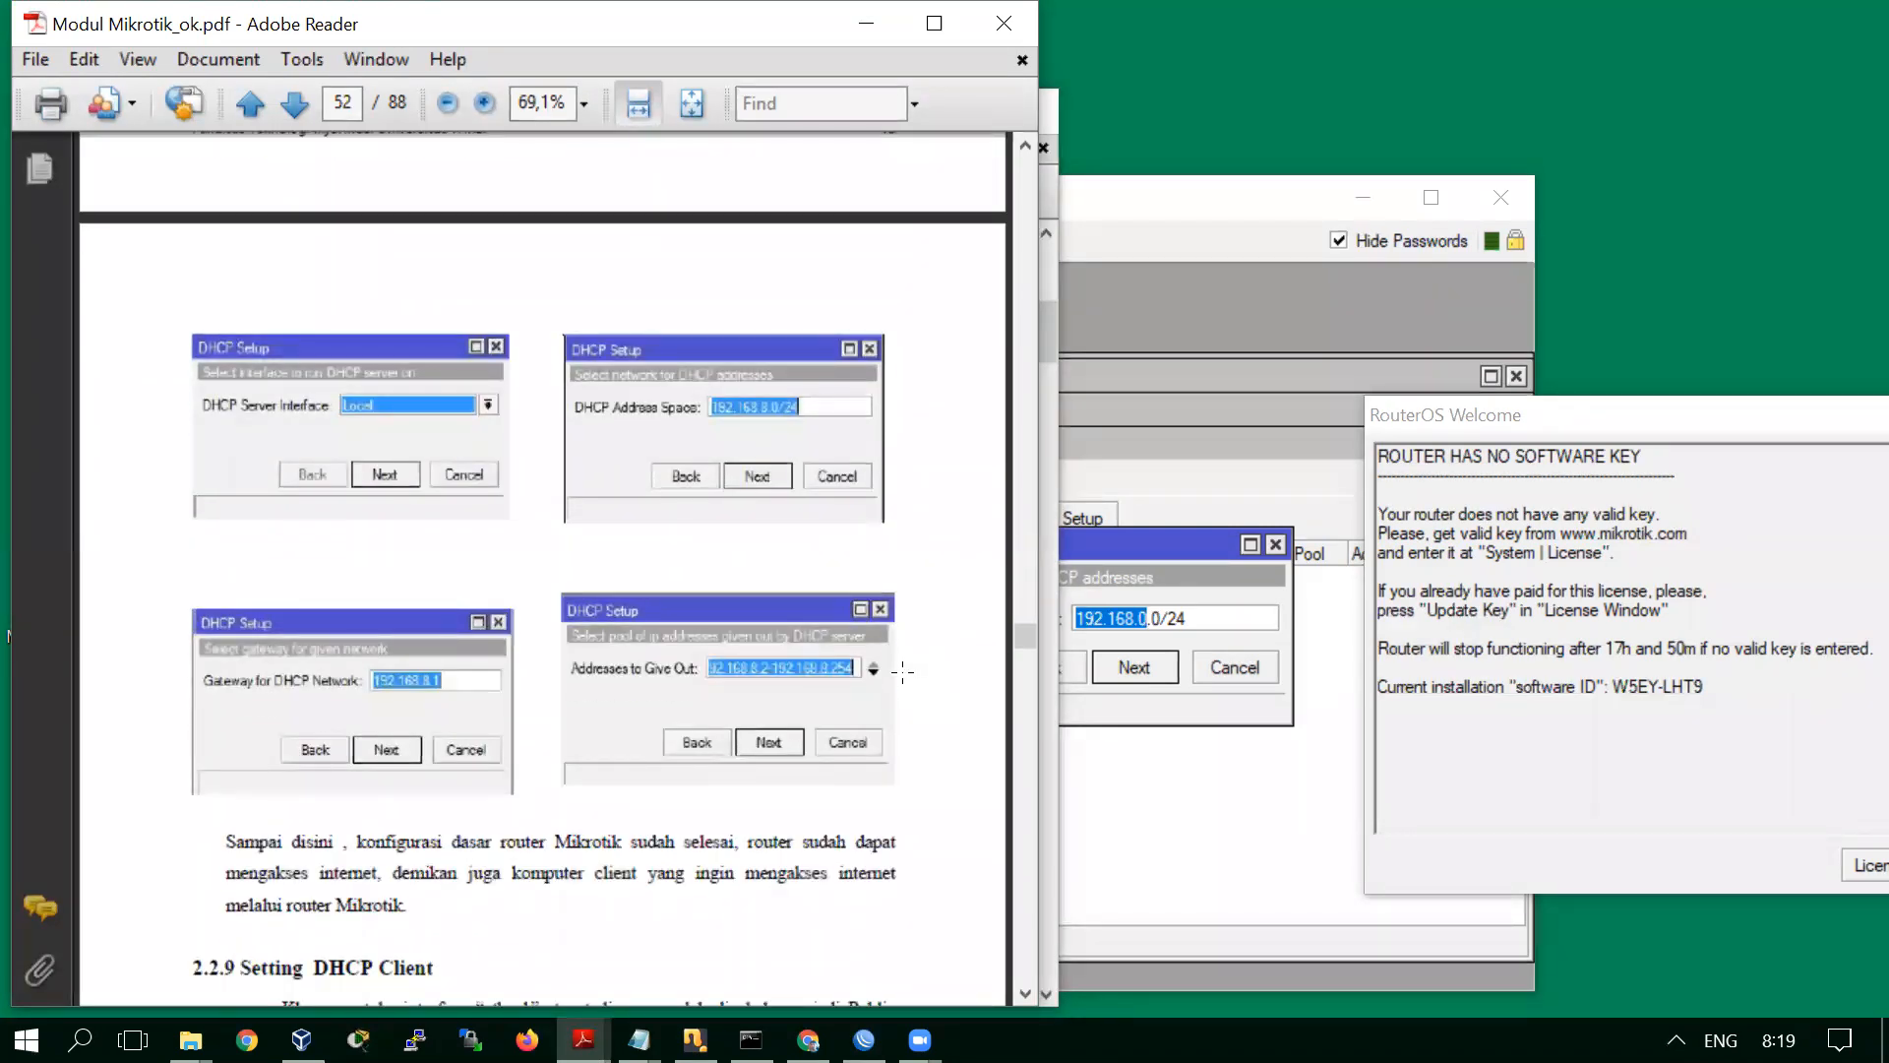
scroll(903, 672, down, 1)
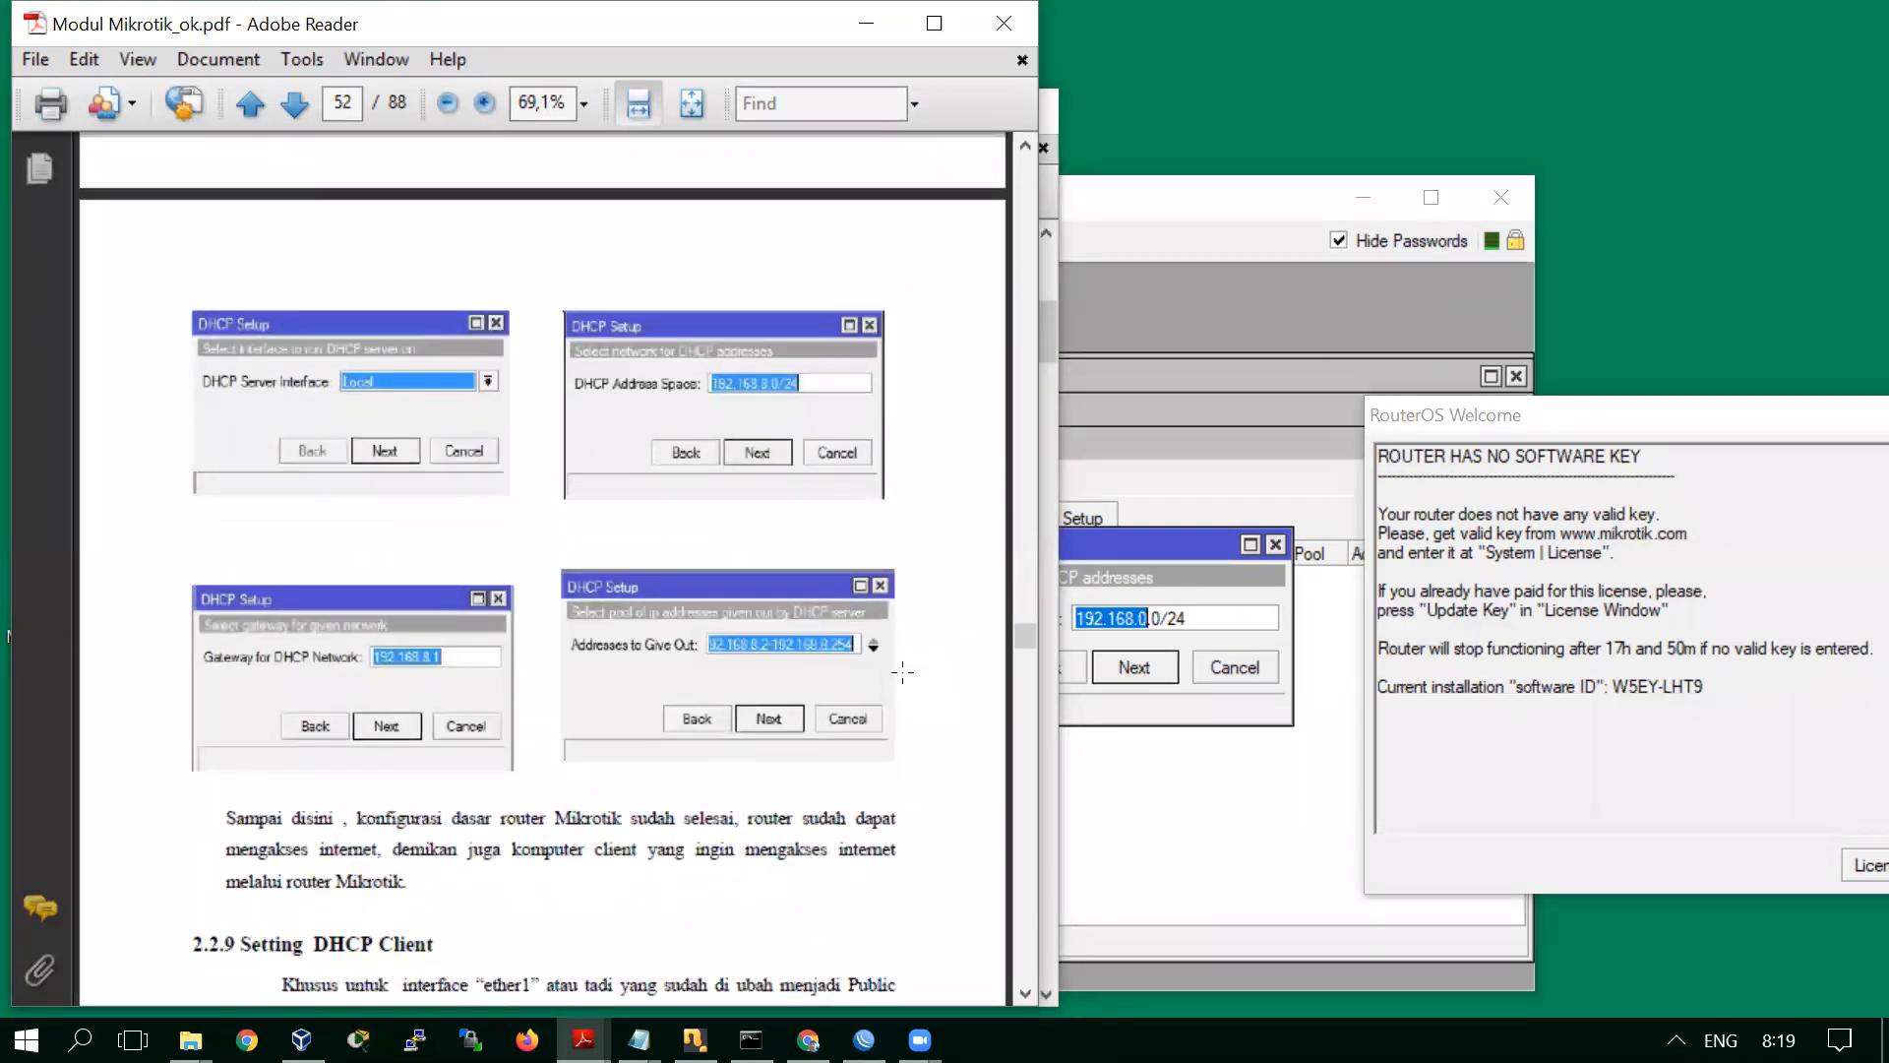
click(1134, 543)
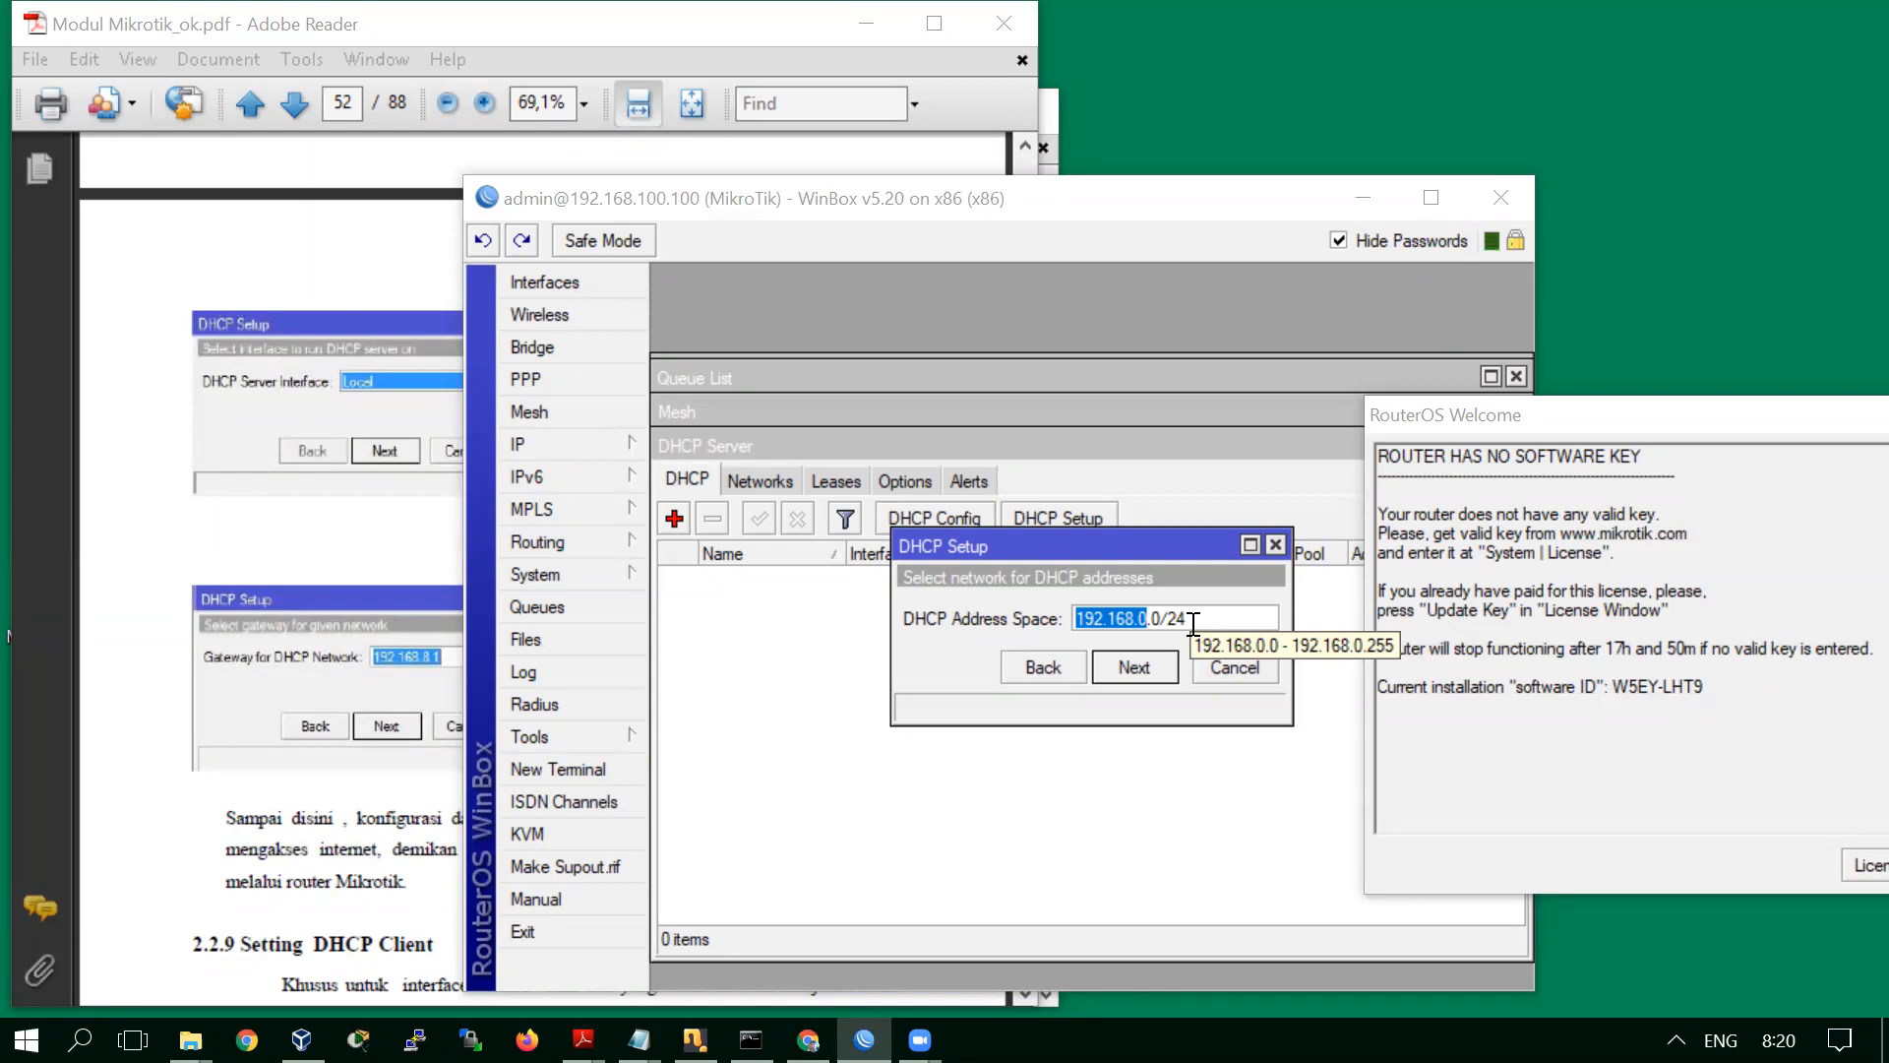
click(1160, 675)
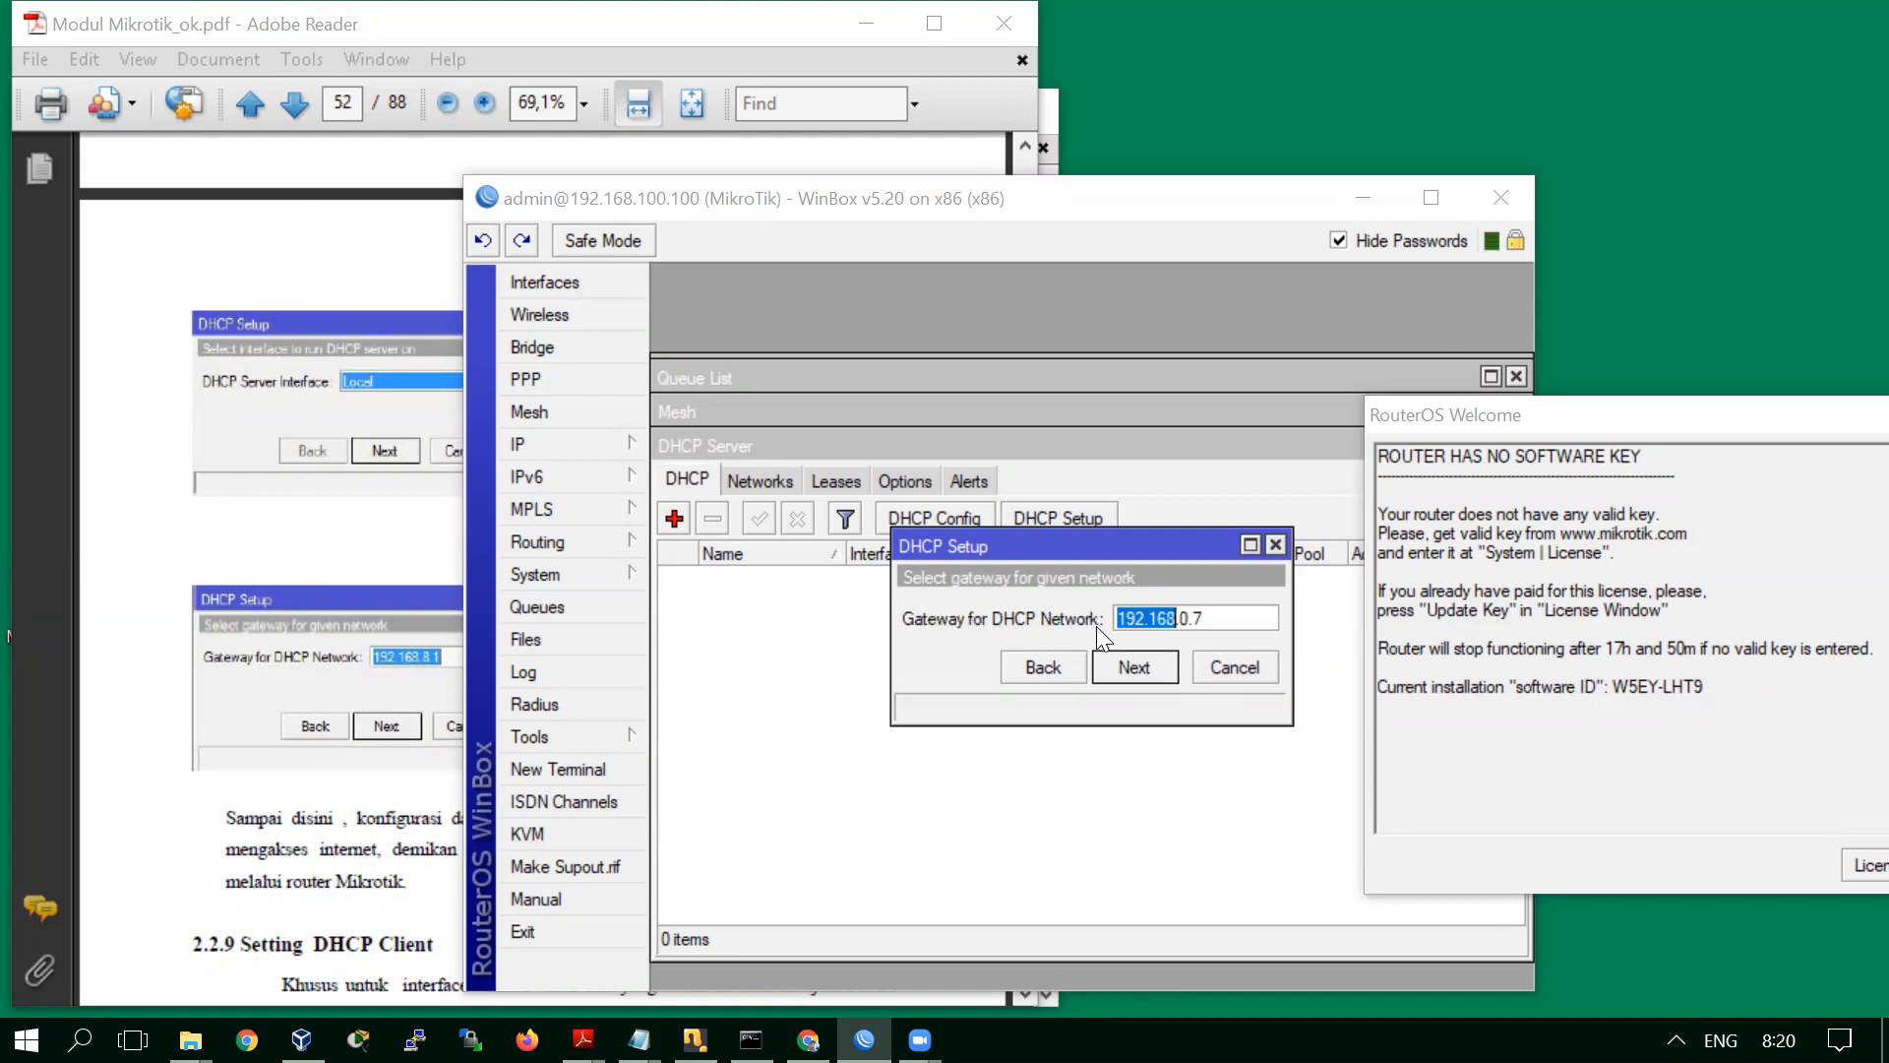
Compare the DHCP network gateway with the module's example and accept 192.168.0.7 in the wizard
click(1228, 620)
click(371, 569)
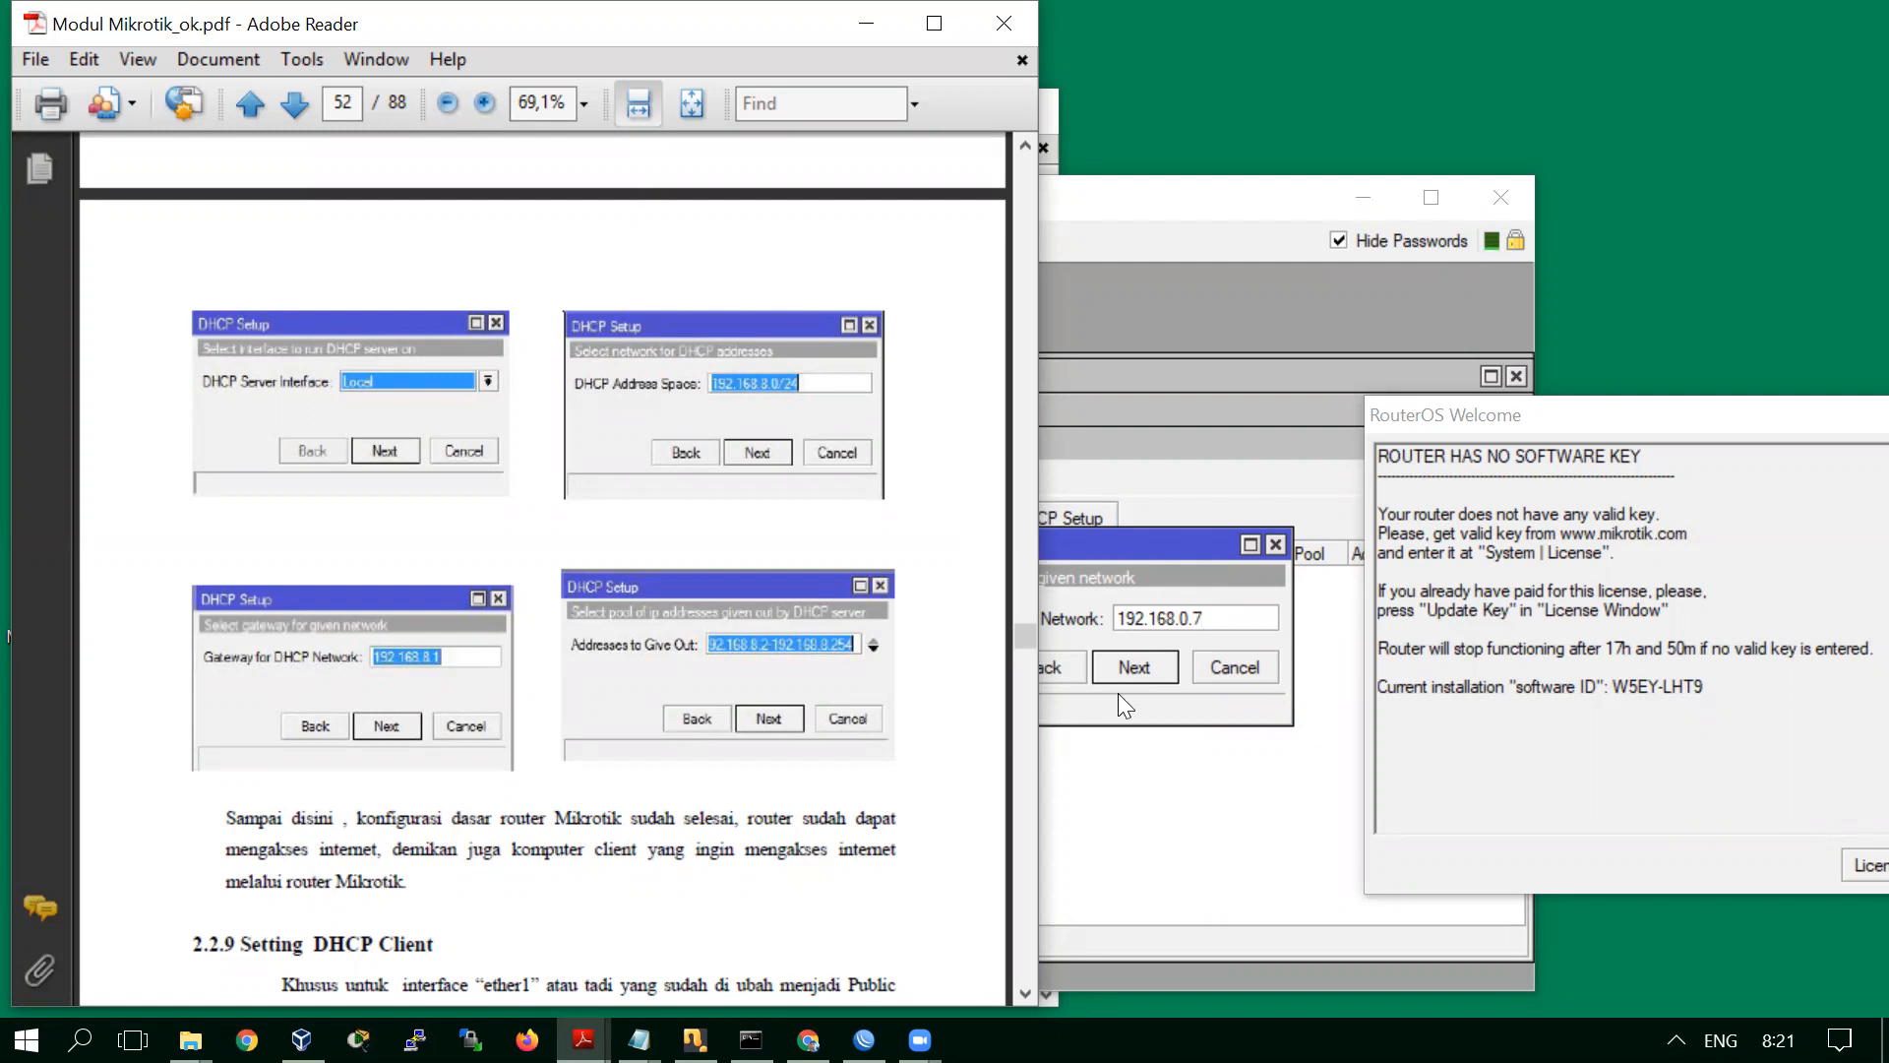
click(1133, 541)
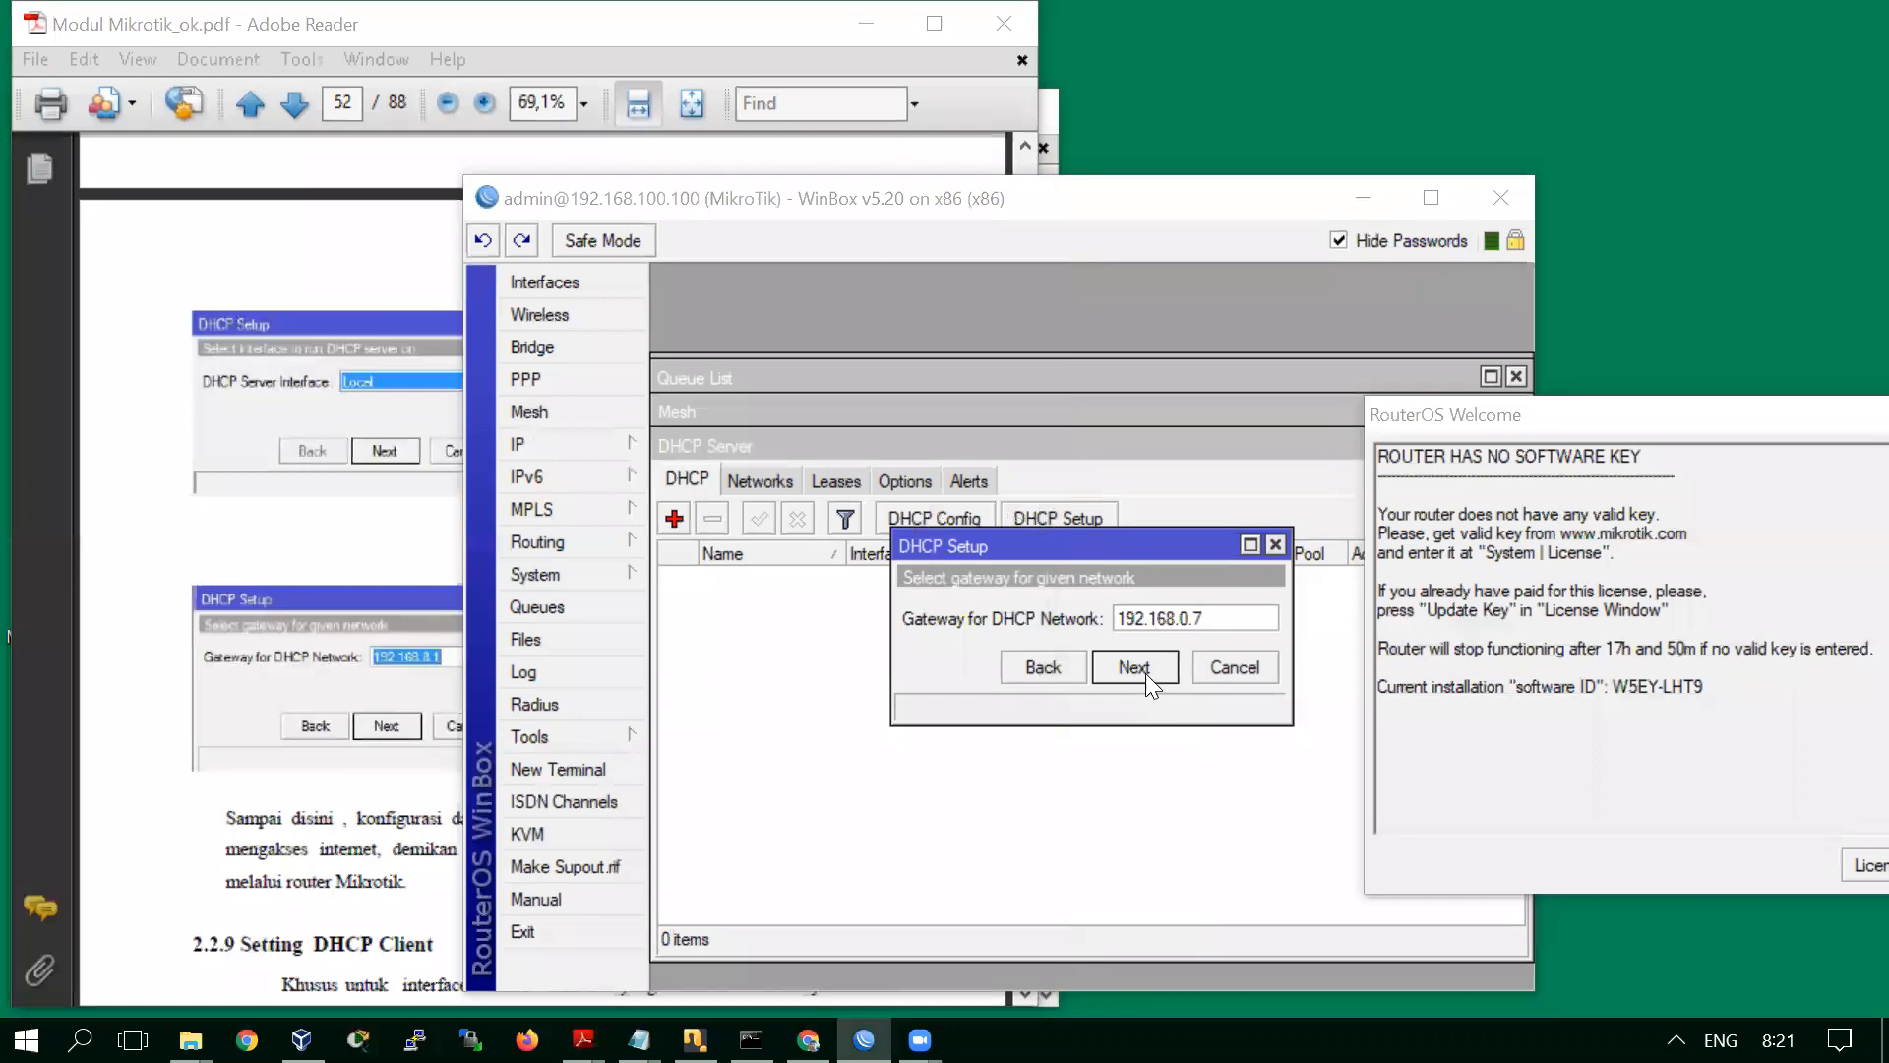
click(1145, 673)
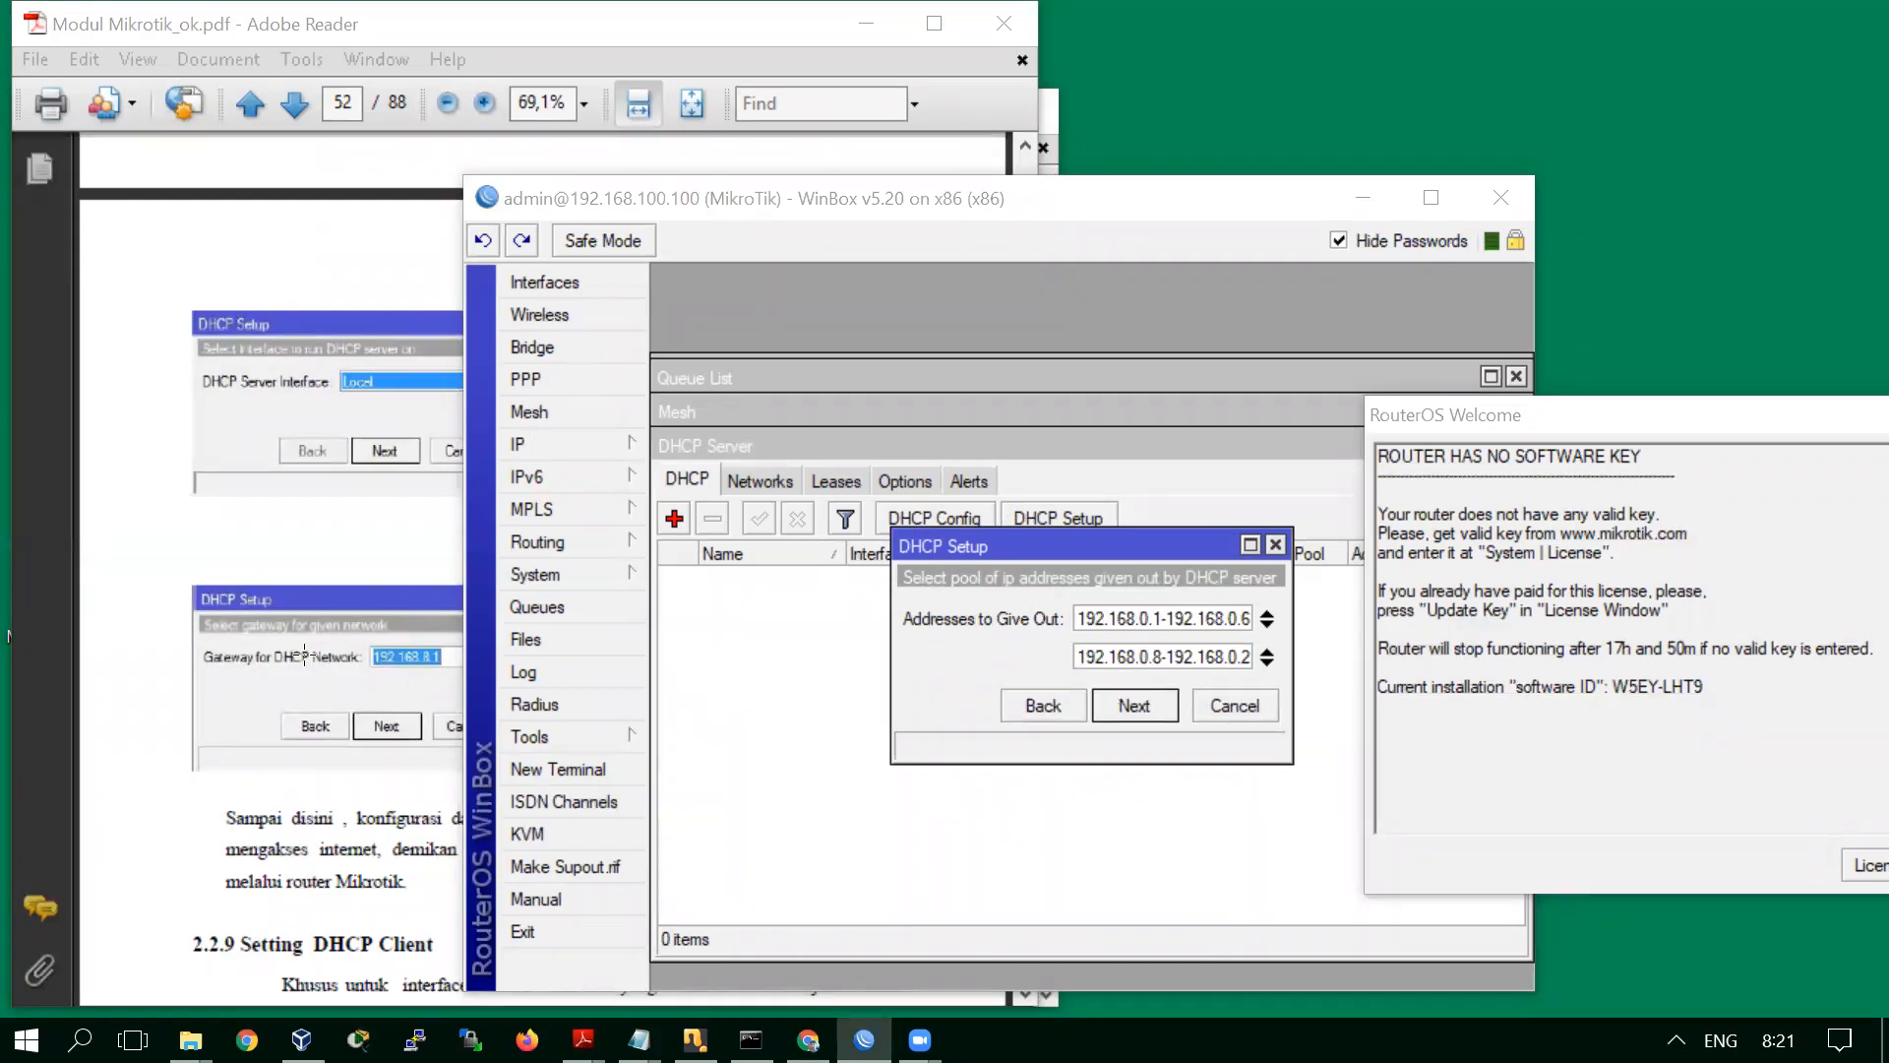
Check the module's address pool example, remove the second address range and accept 192.168.0.1-192.168.0.6 as the addresses to give out
click(144, 670)
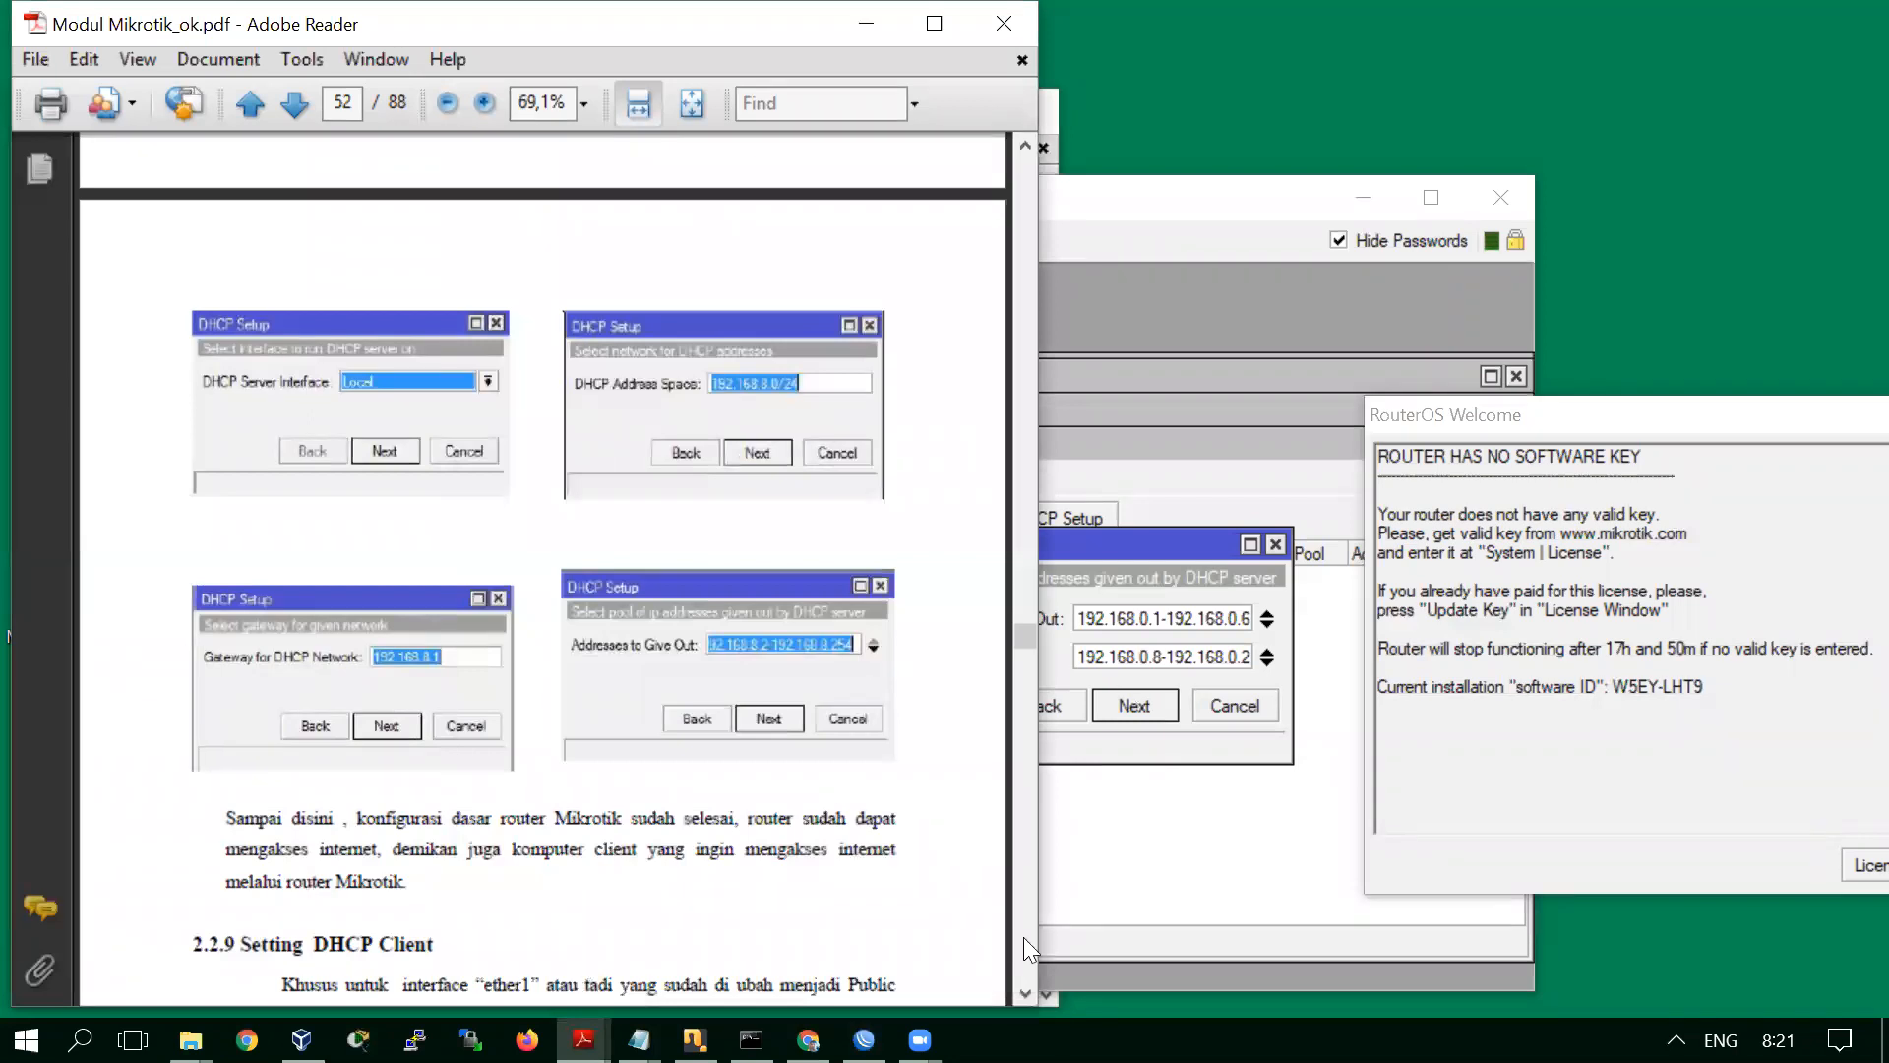
click(1263, 652)
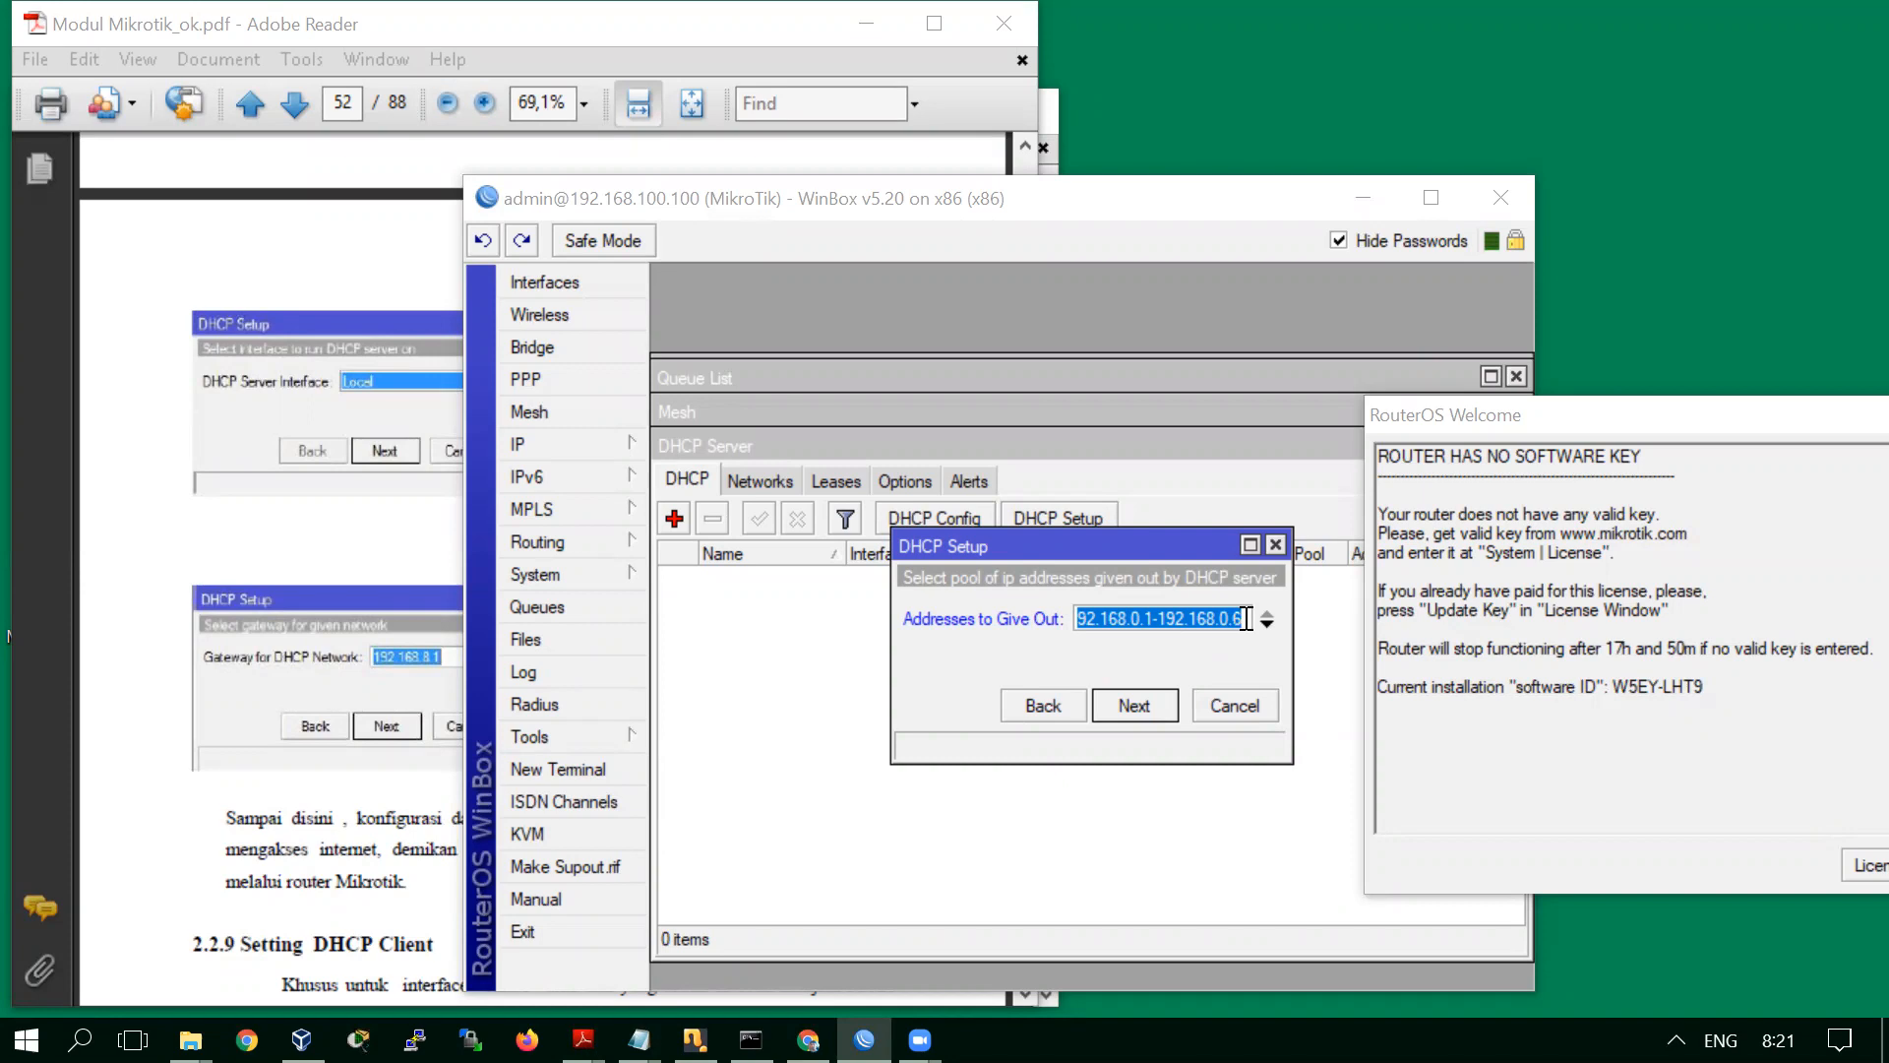
click(1247, 618)
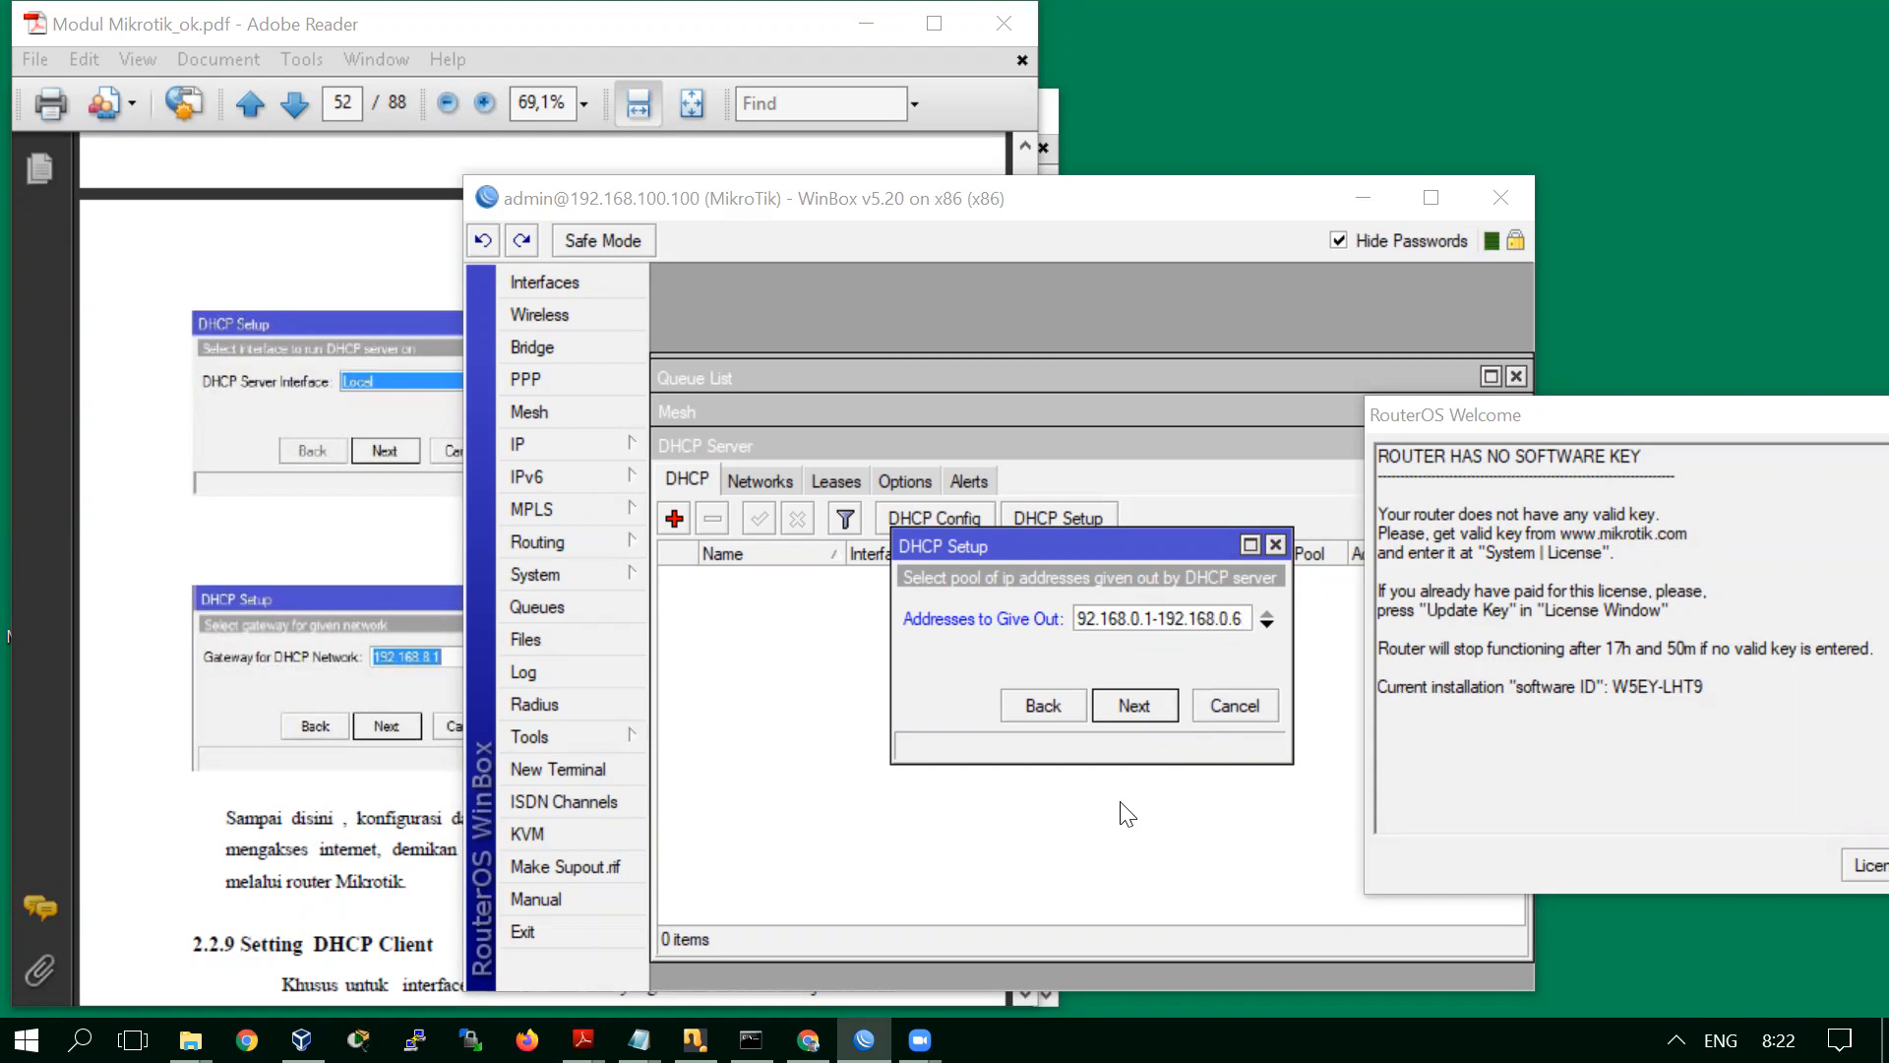
click(1147, 714)
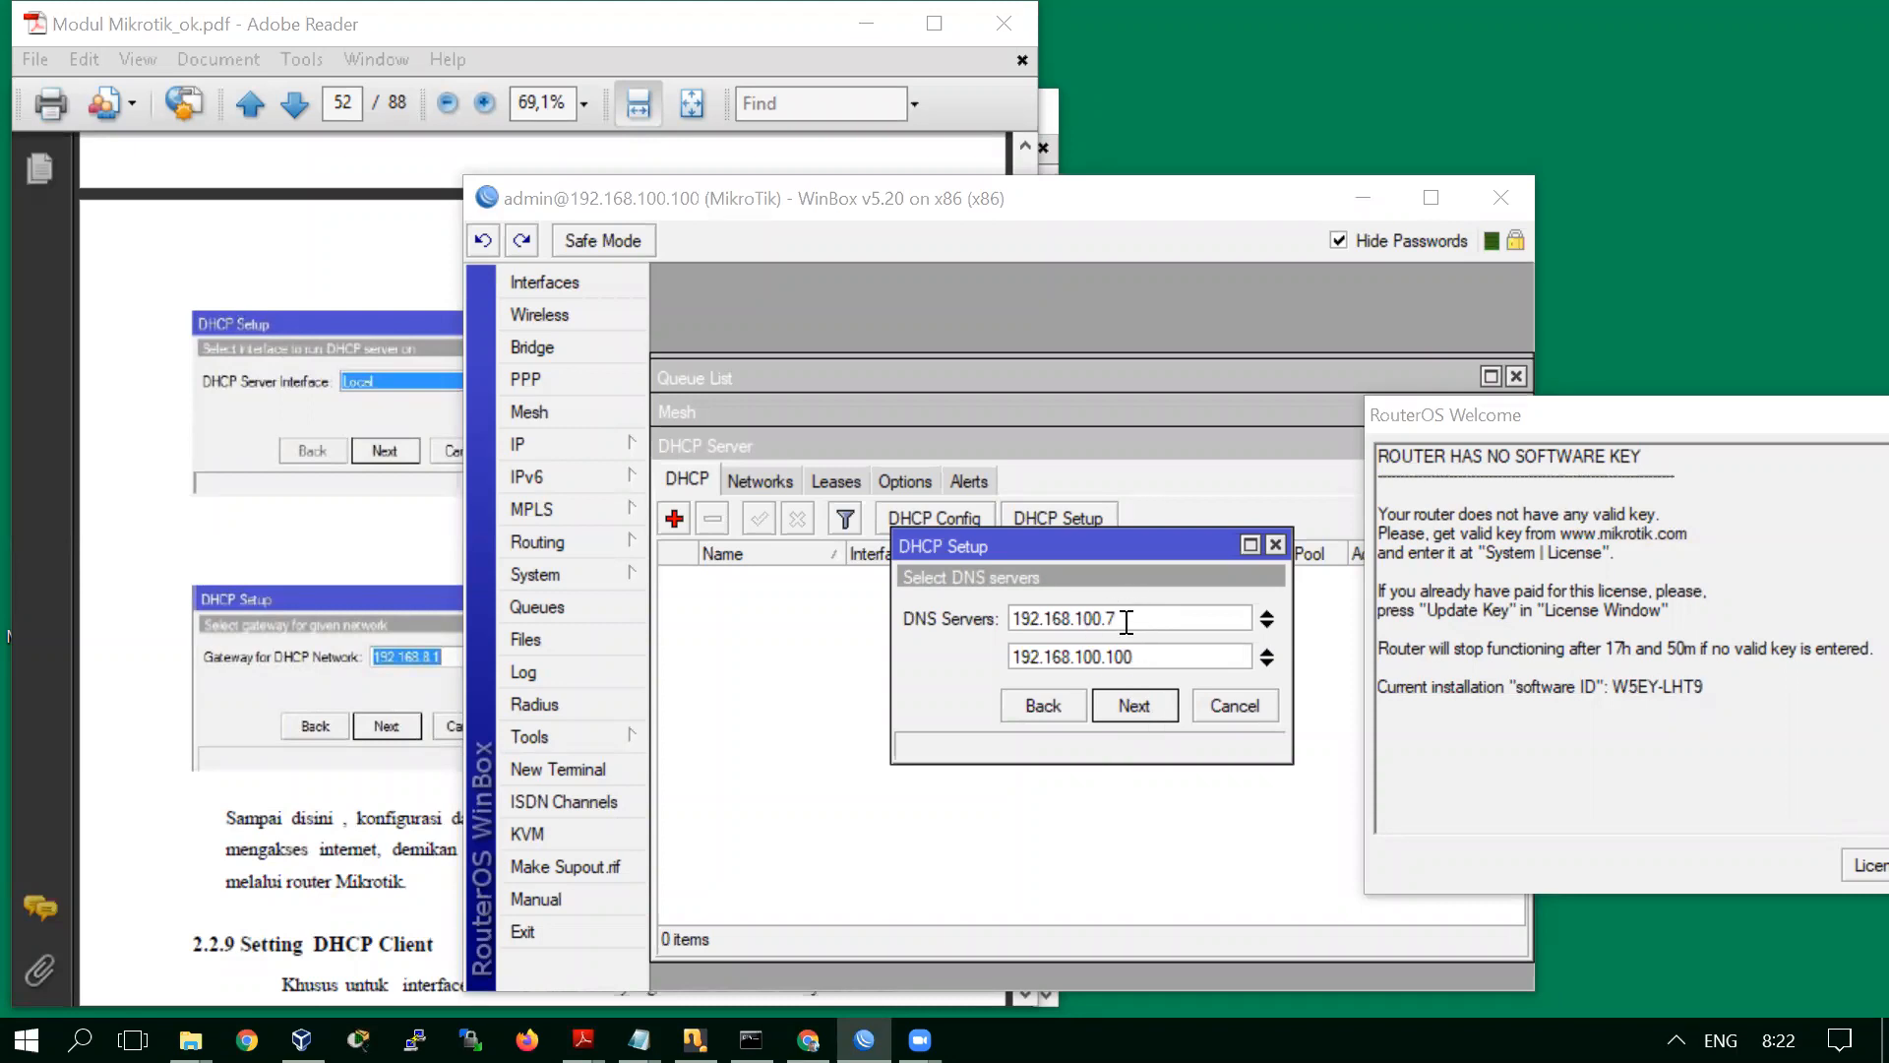
Accept DNS servers 192.168.100.7 and 192.168.100.100 and a lease time of 3d 00:00:00, completing the DHCP Setup
click(1122, 702)
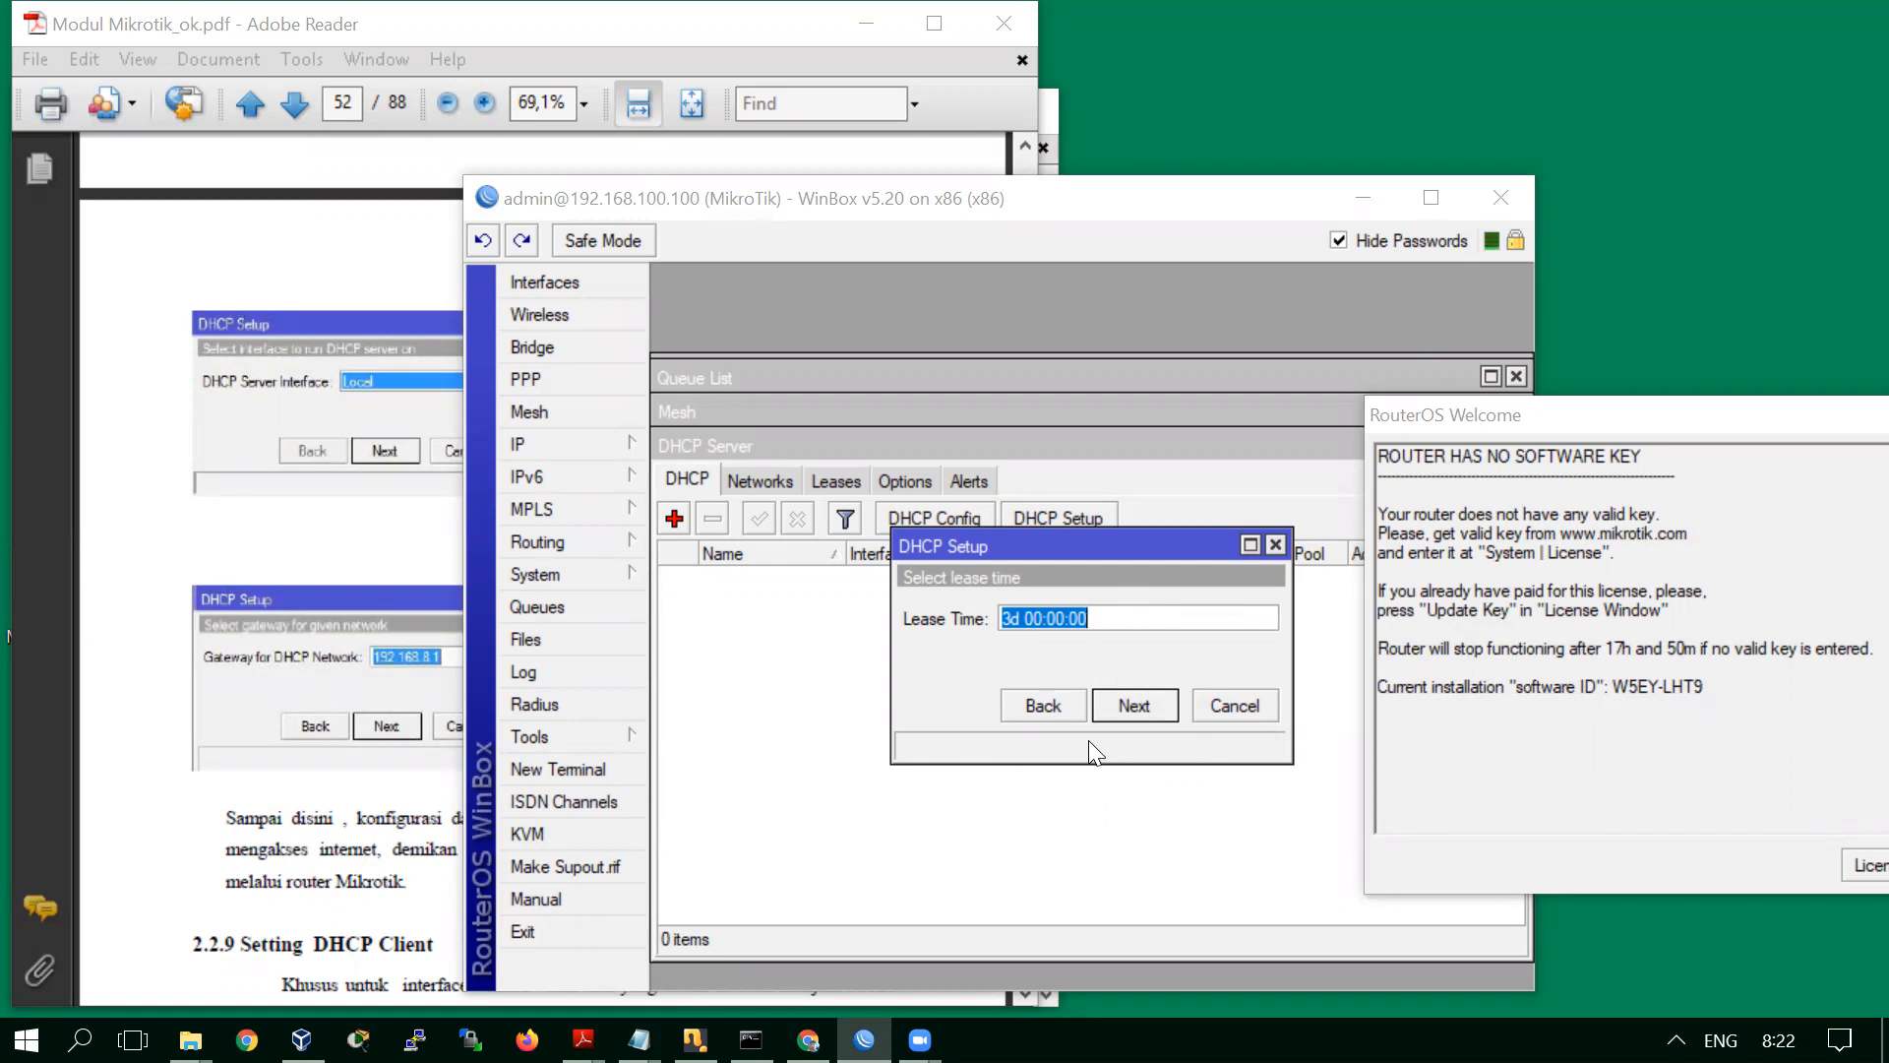
click(1134, 705)
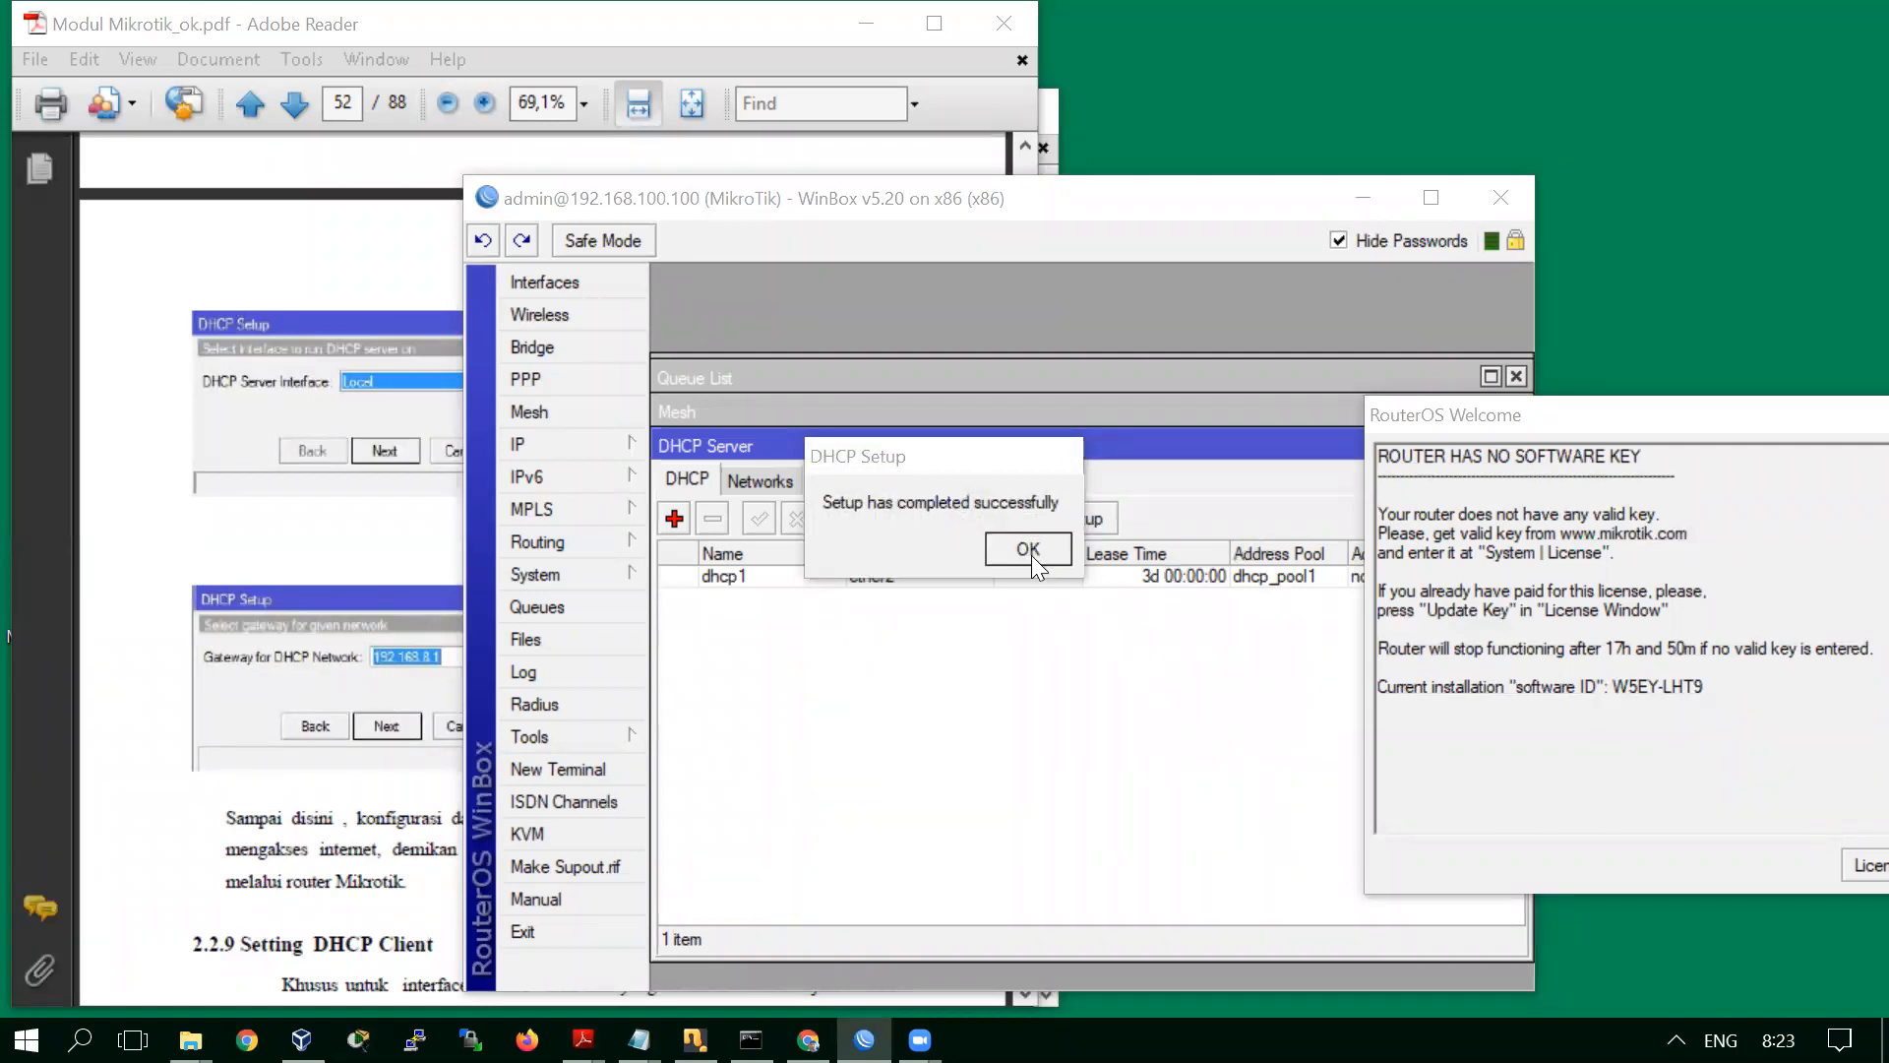
drag(1090, 201, 1411, 103)
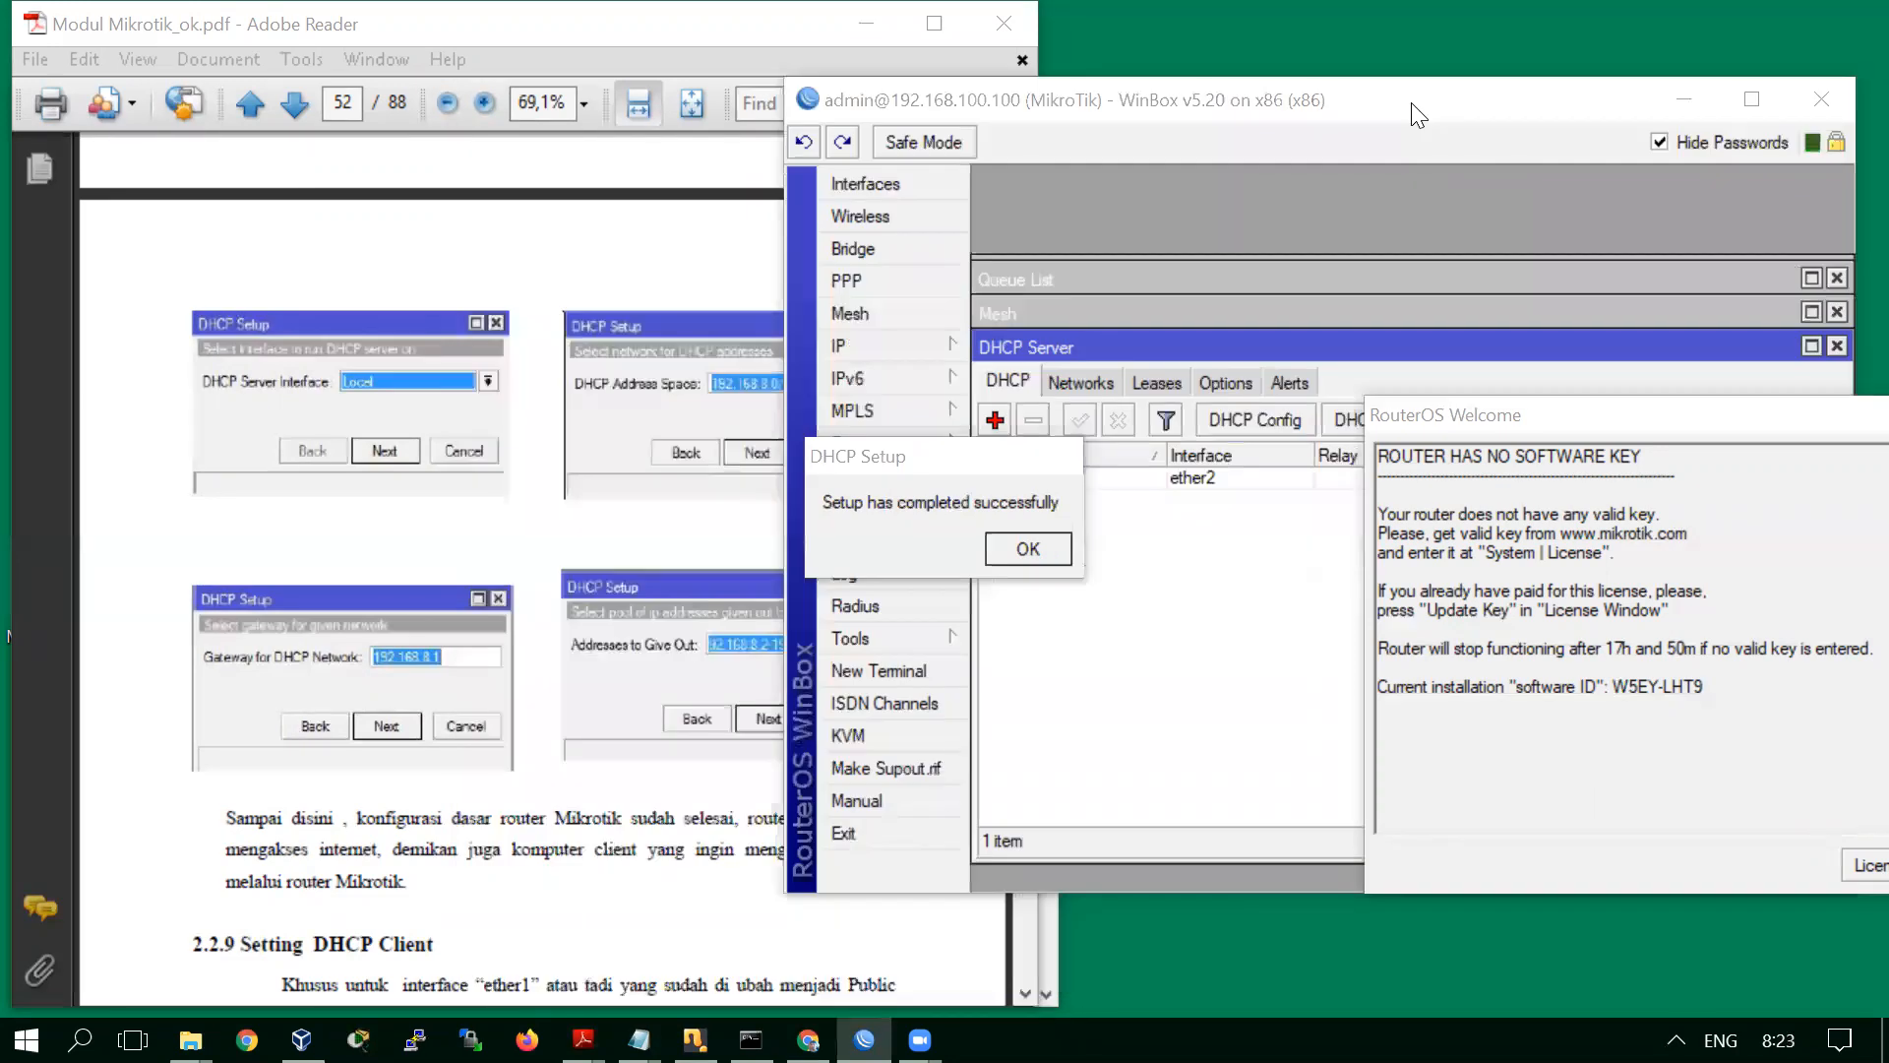
Minimize the WinBox and Modul Mikrotik PDF windows to clear the desktop
mouse_move(301, 1039)
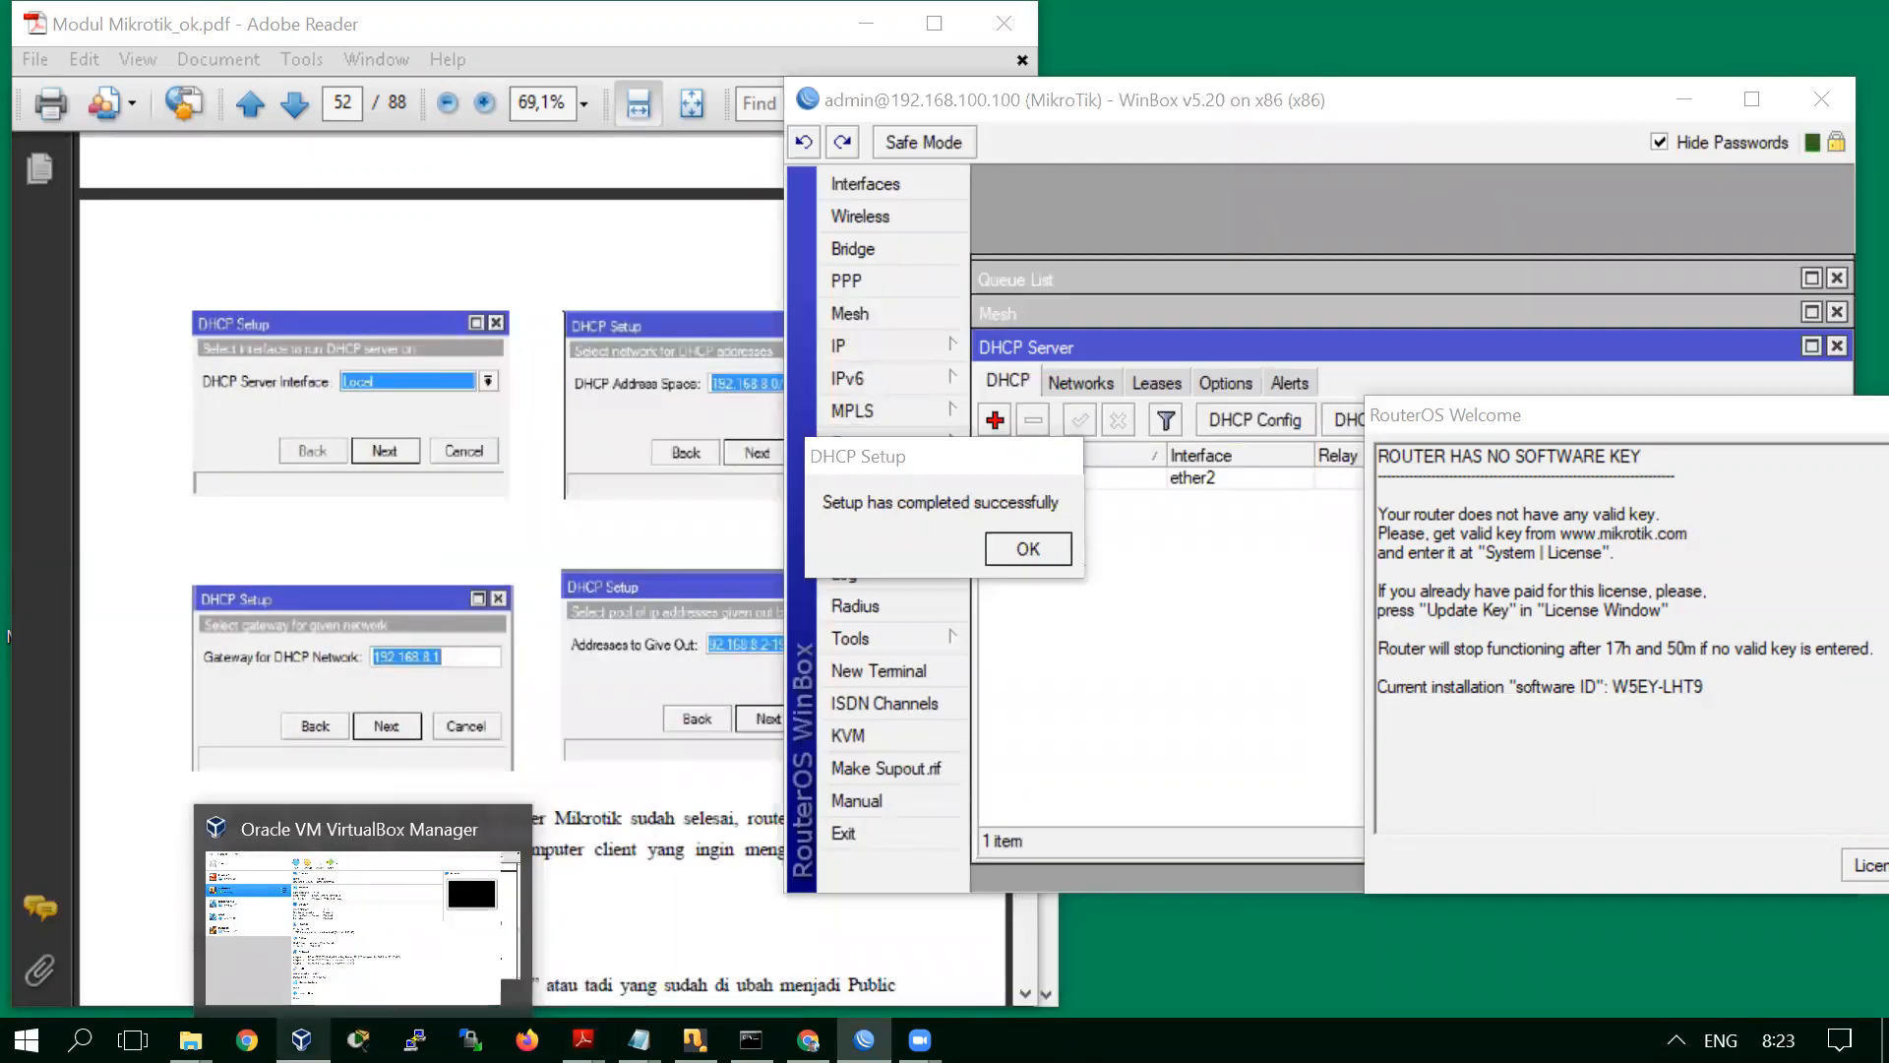
mouse_move(190, 1039)
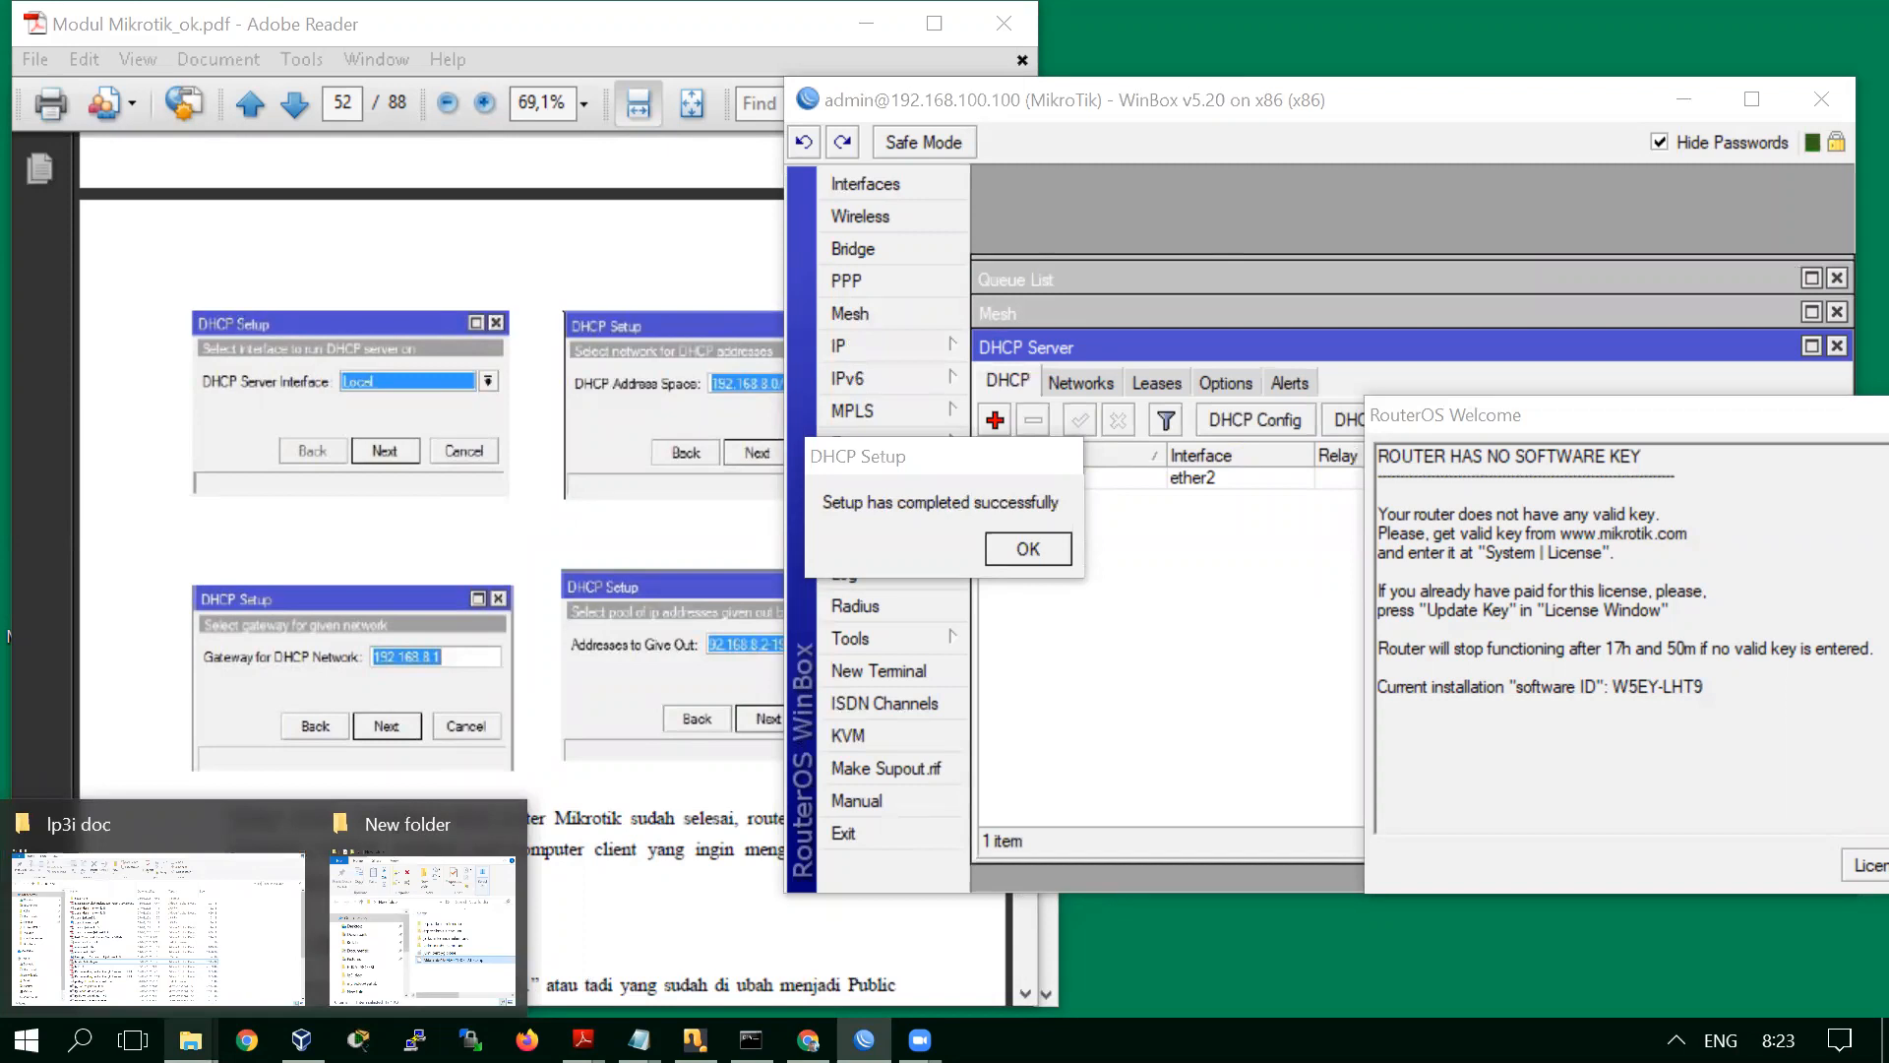
click(1684, 102)
drag(615, 29, 1151, 190)
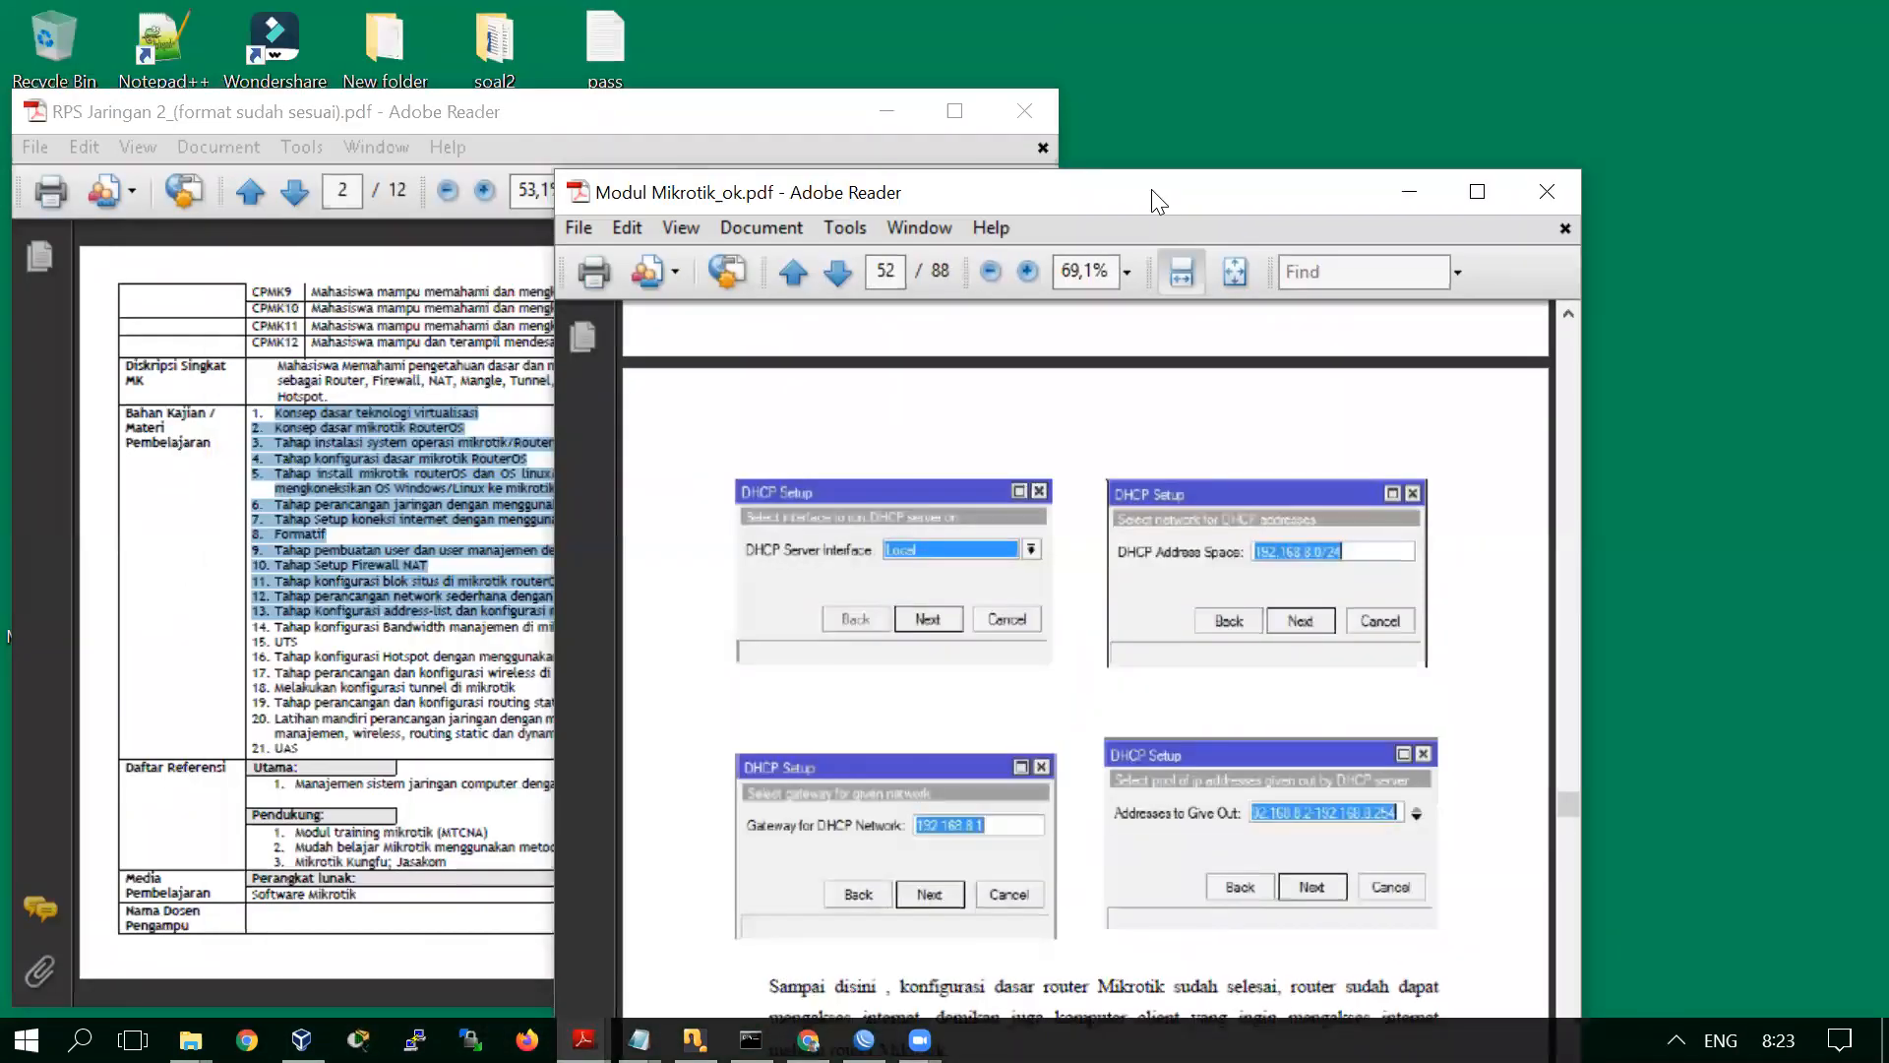
click(1401, 202)
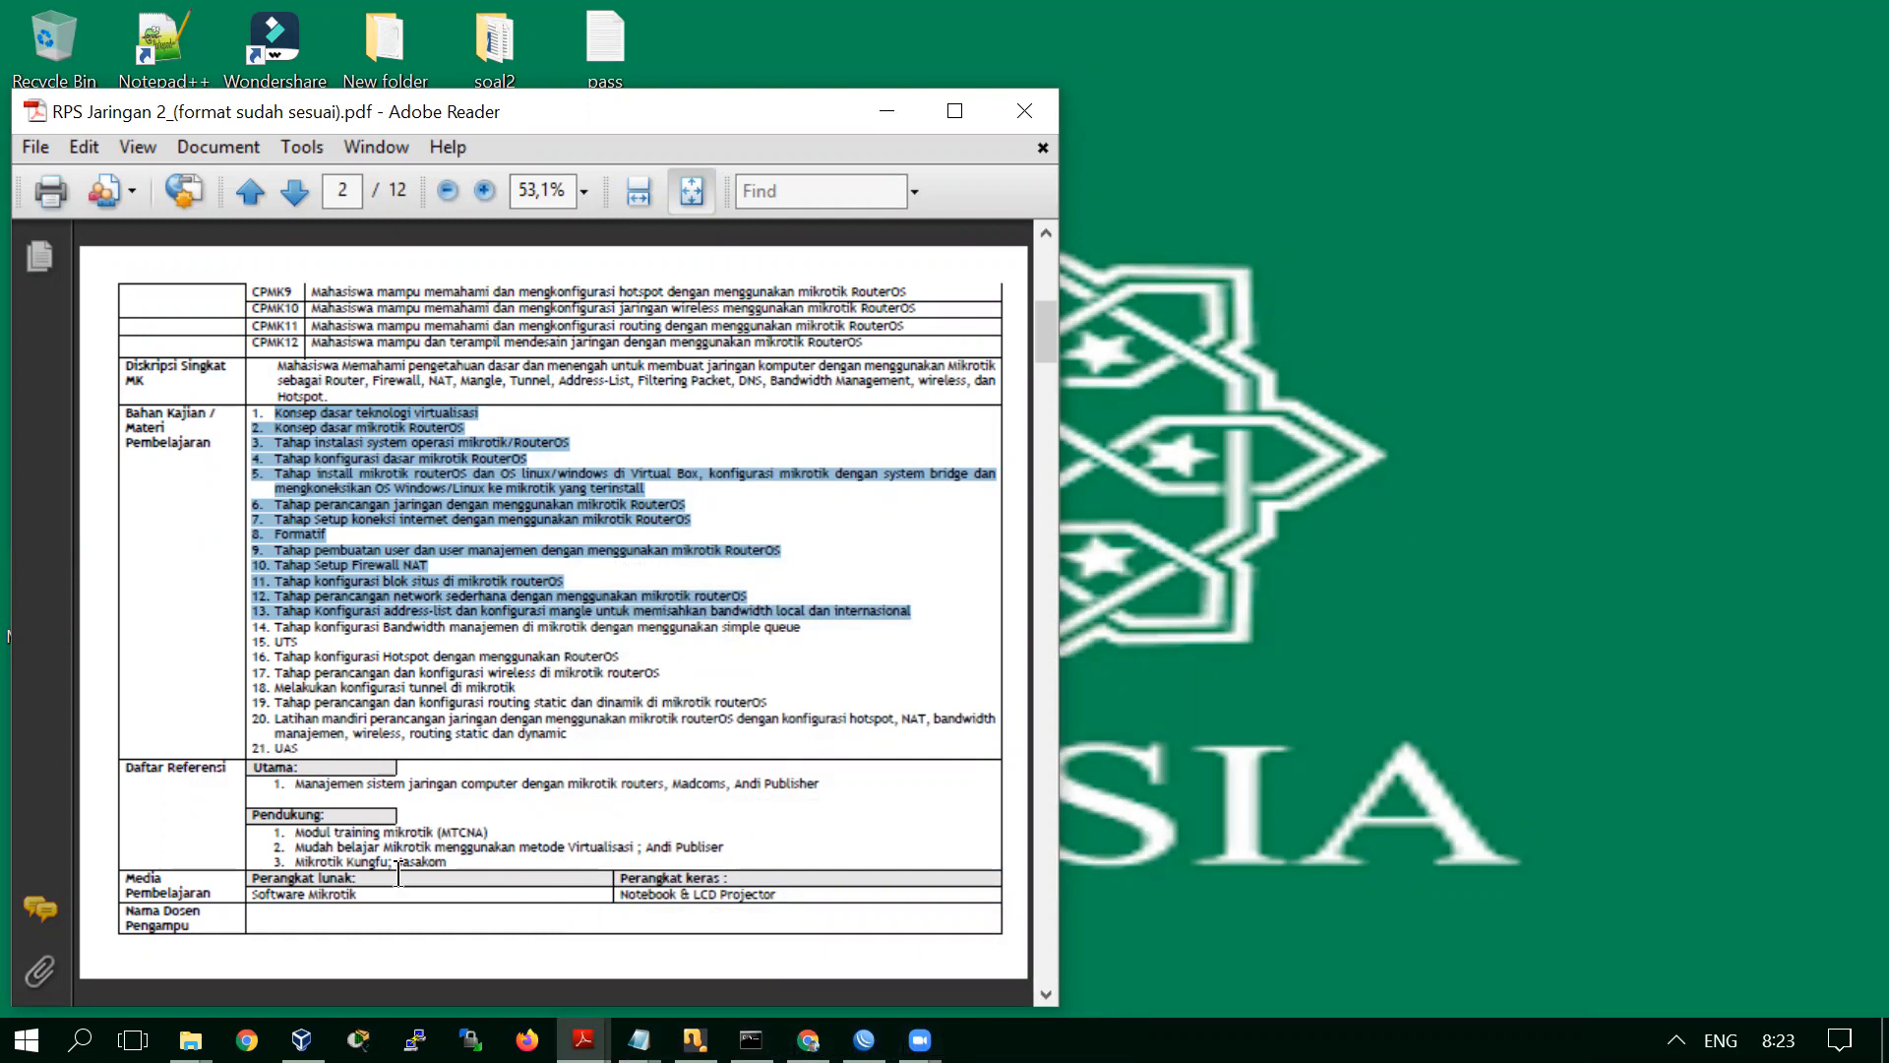
Switch to Oracle VM VirtualBox Manager and start the win7 virtual machine
click(302, 1040)
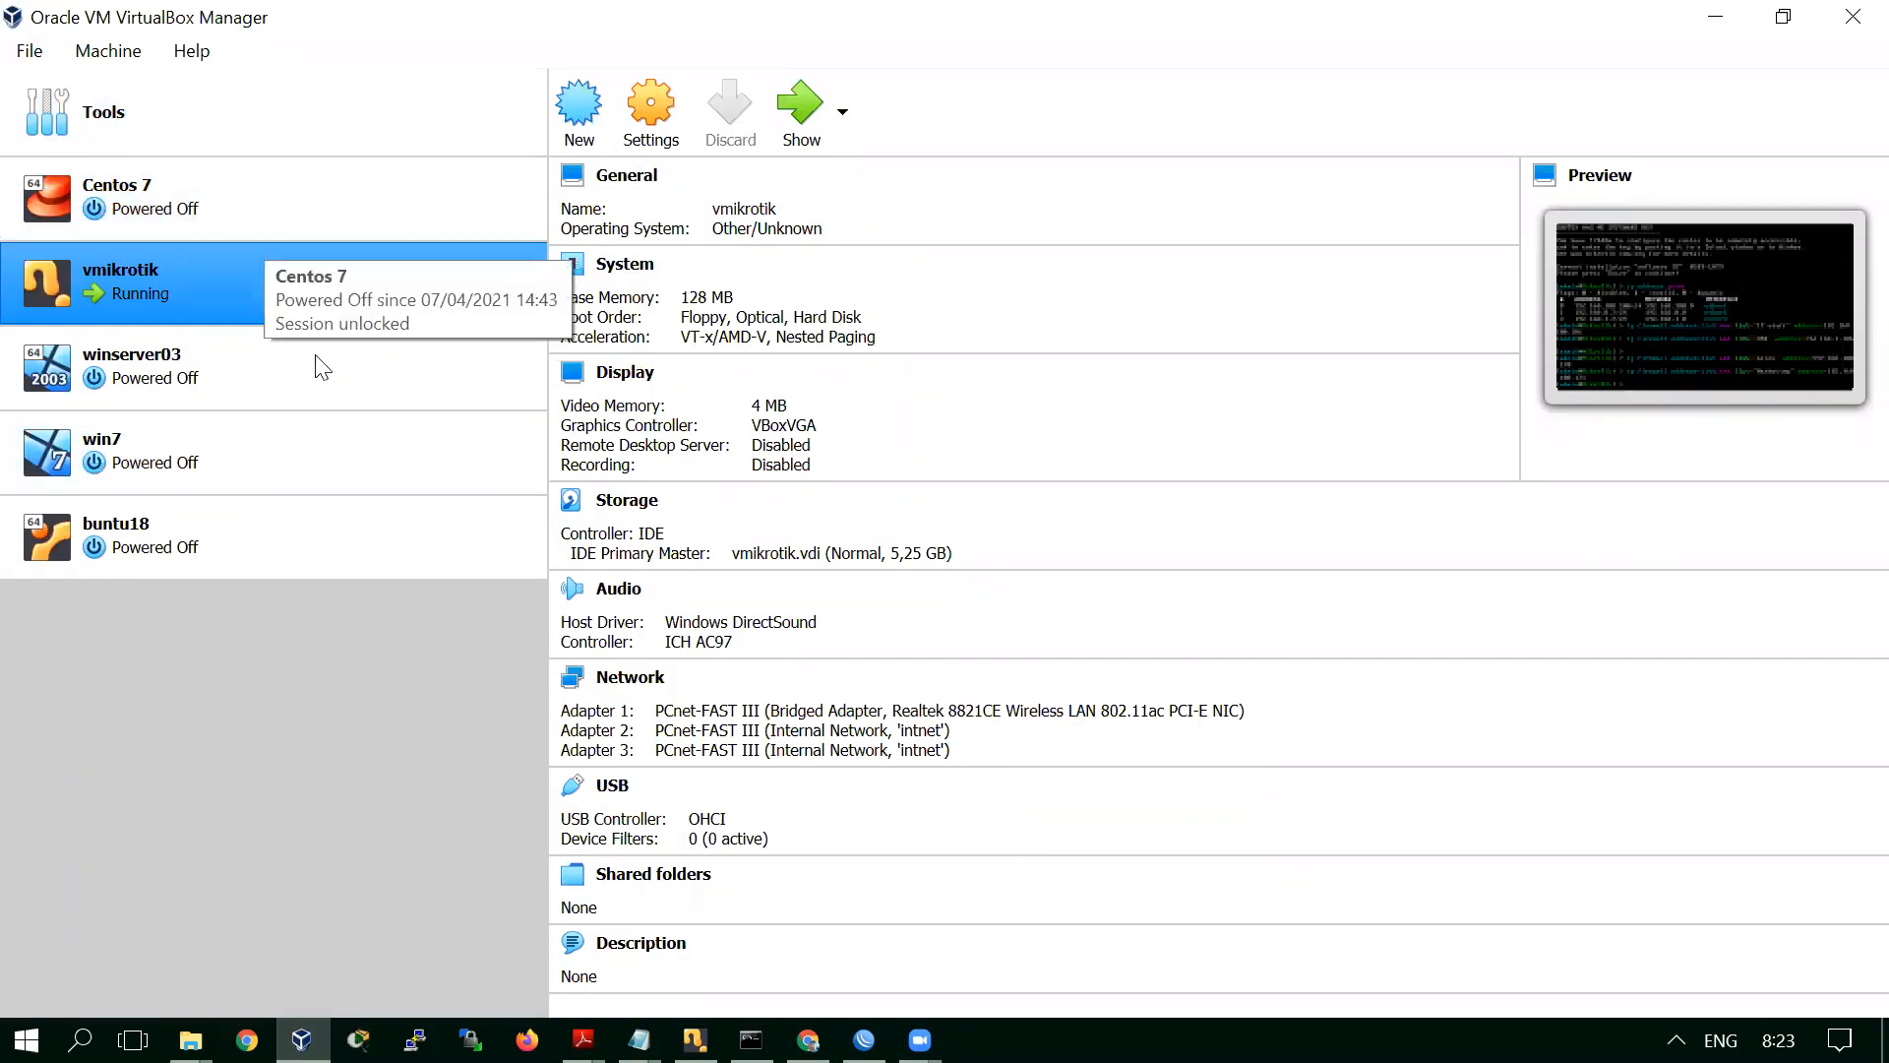
click(261, 468)
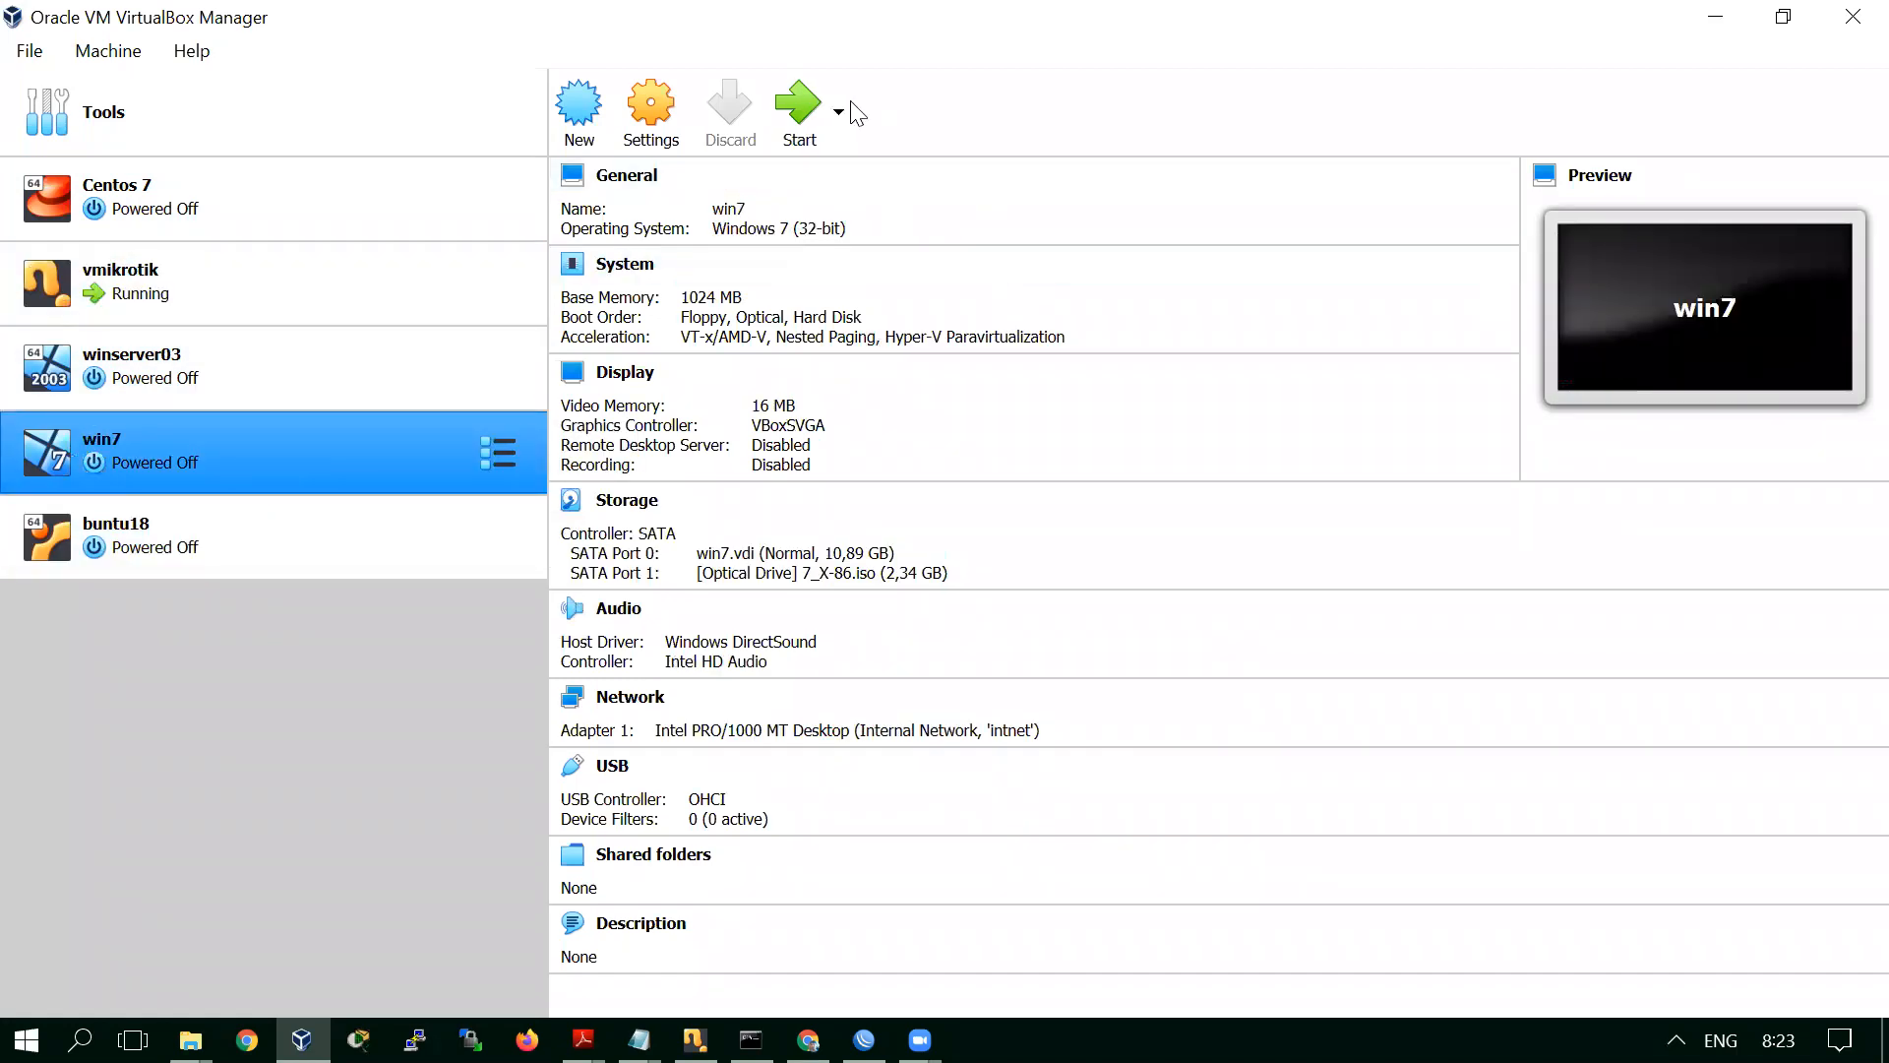
click(801, 144)
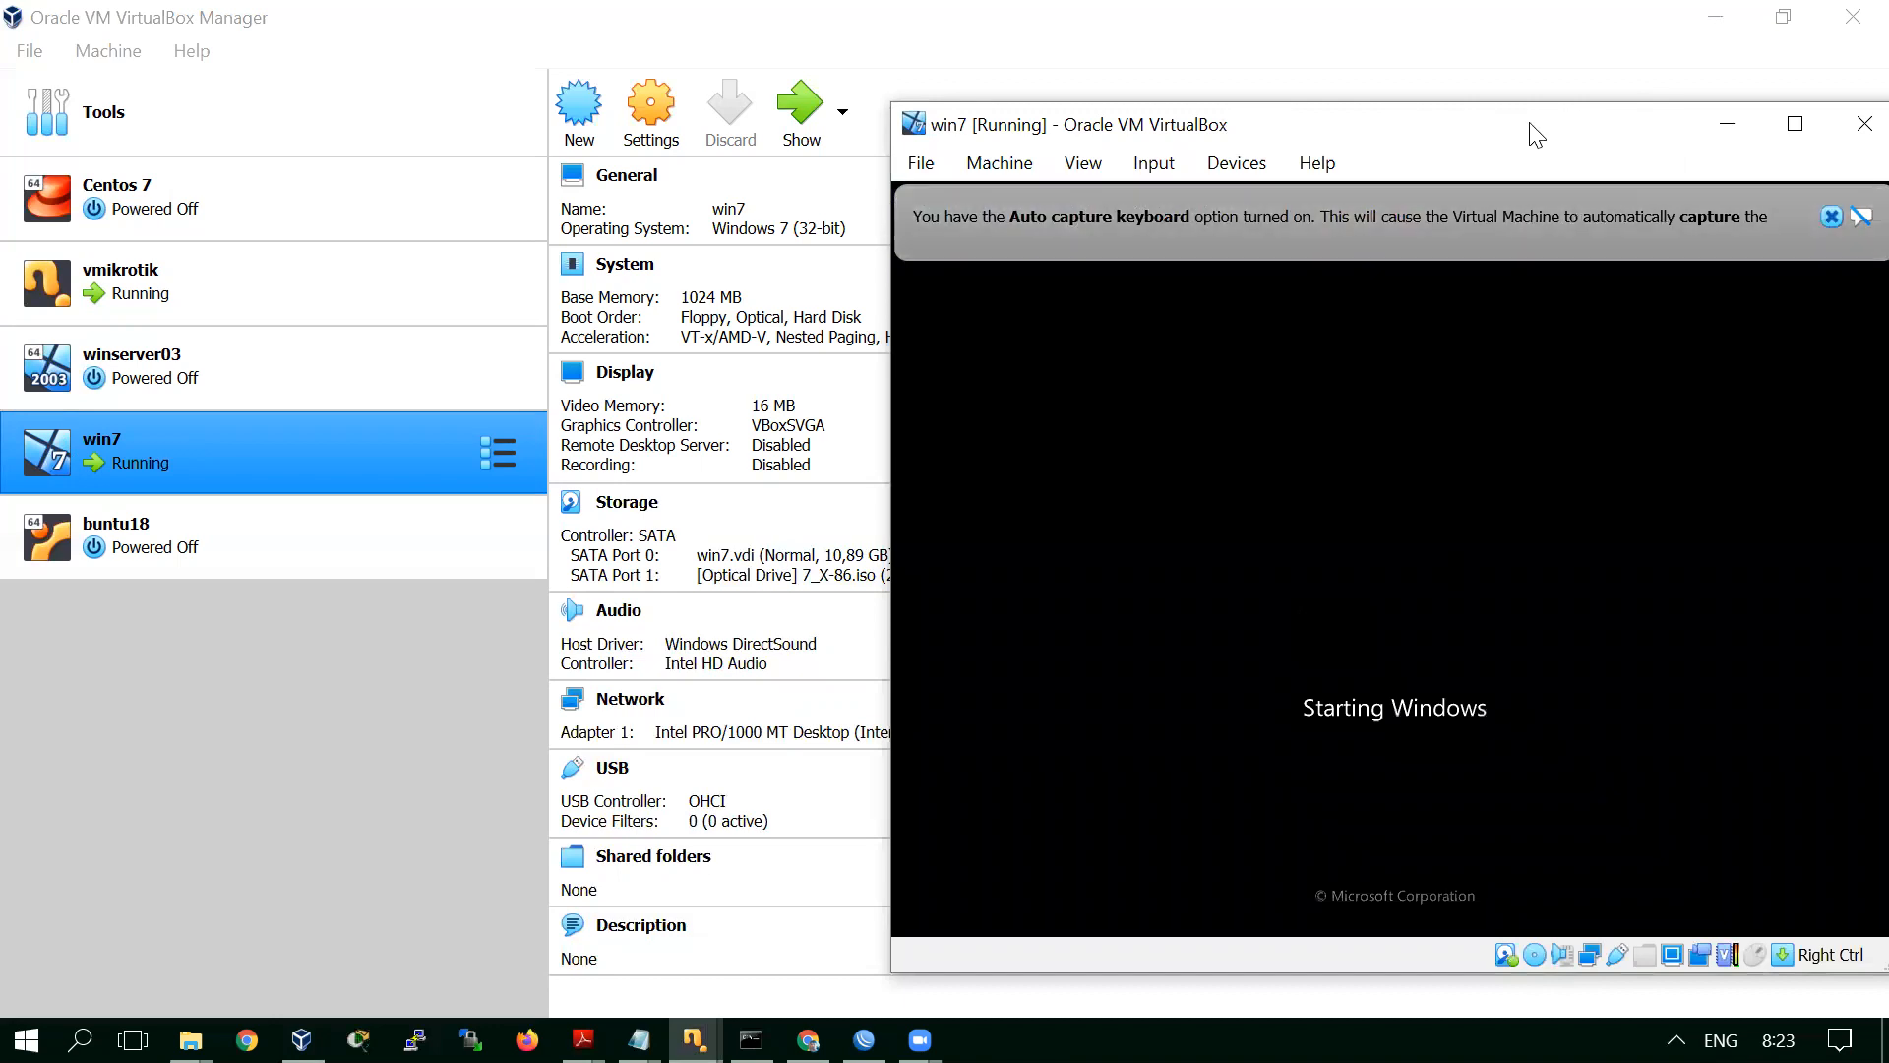
Dismiss the keyboard capture and mouse integration notices and move the win7 virtual machine window aside
drag(1537, 135, 1243, 143)
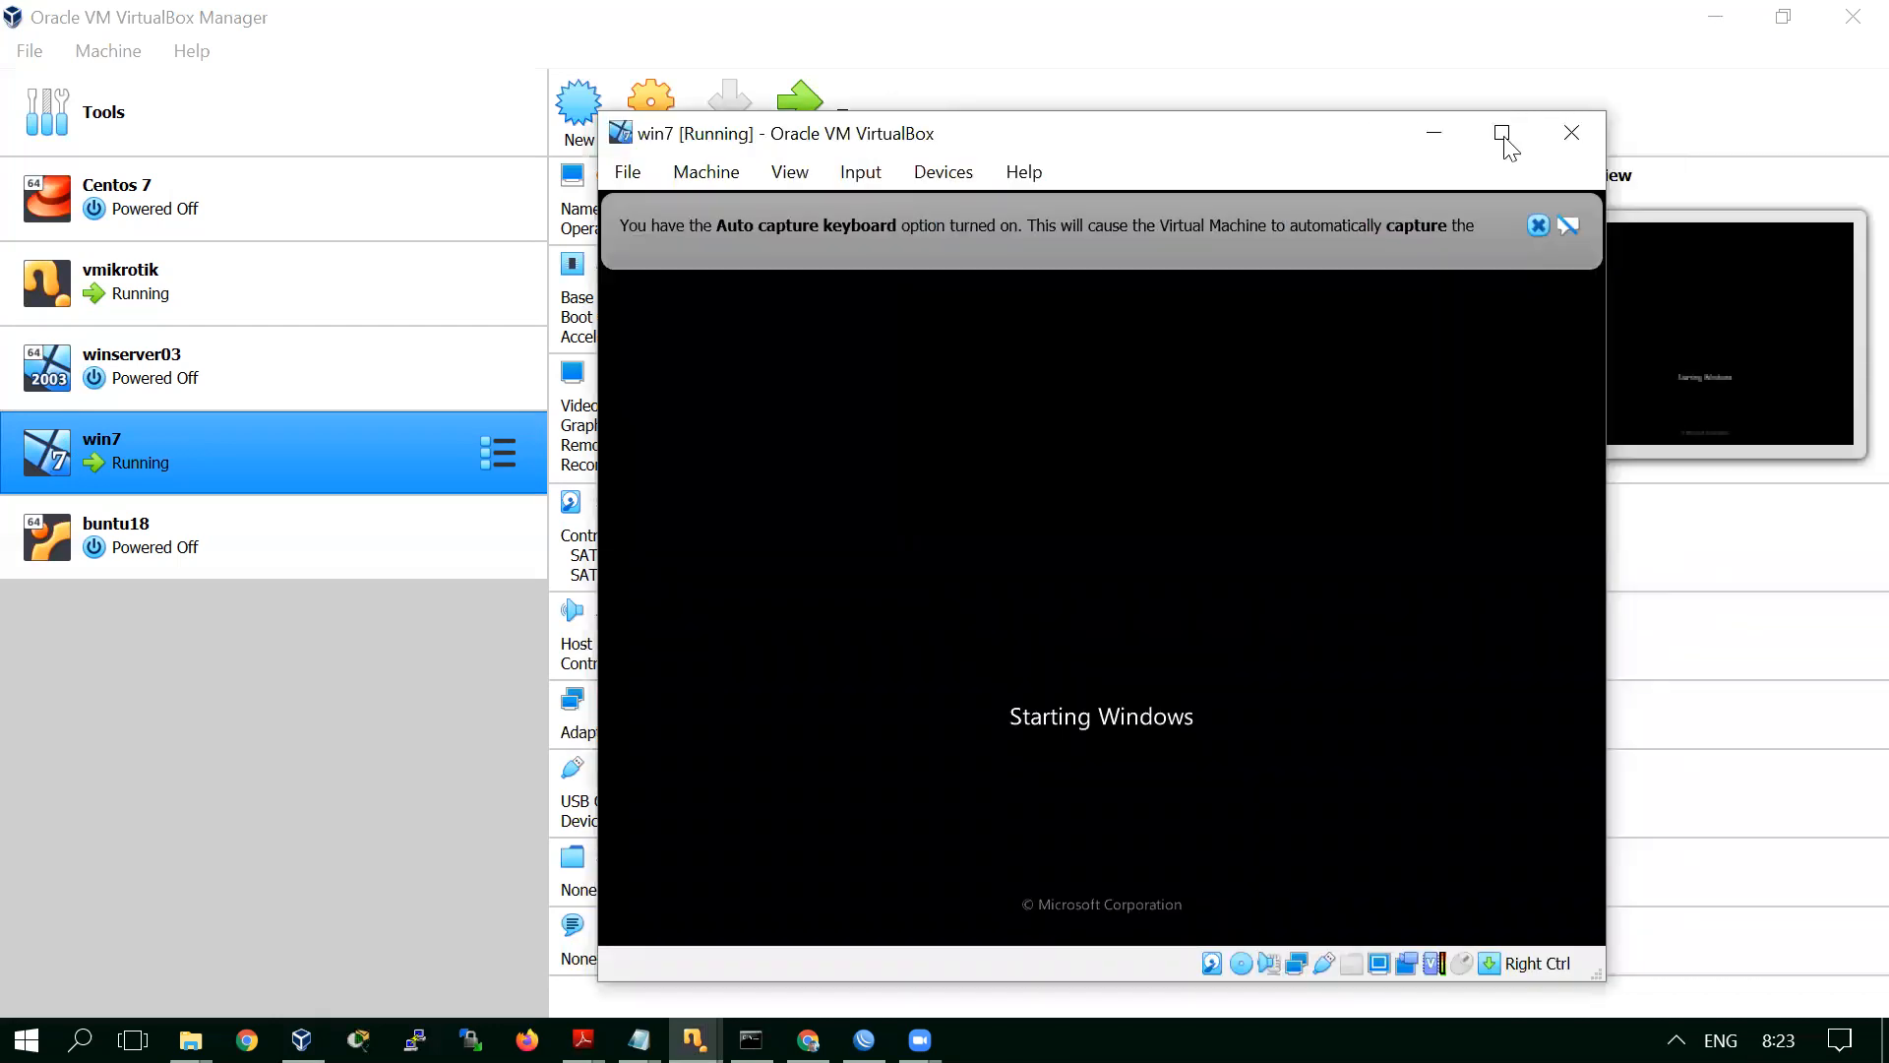
click(1541, 227)
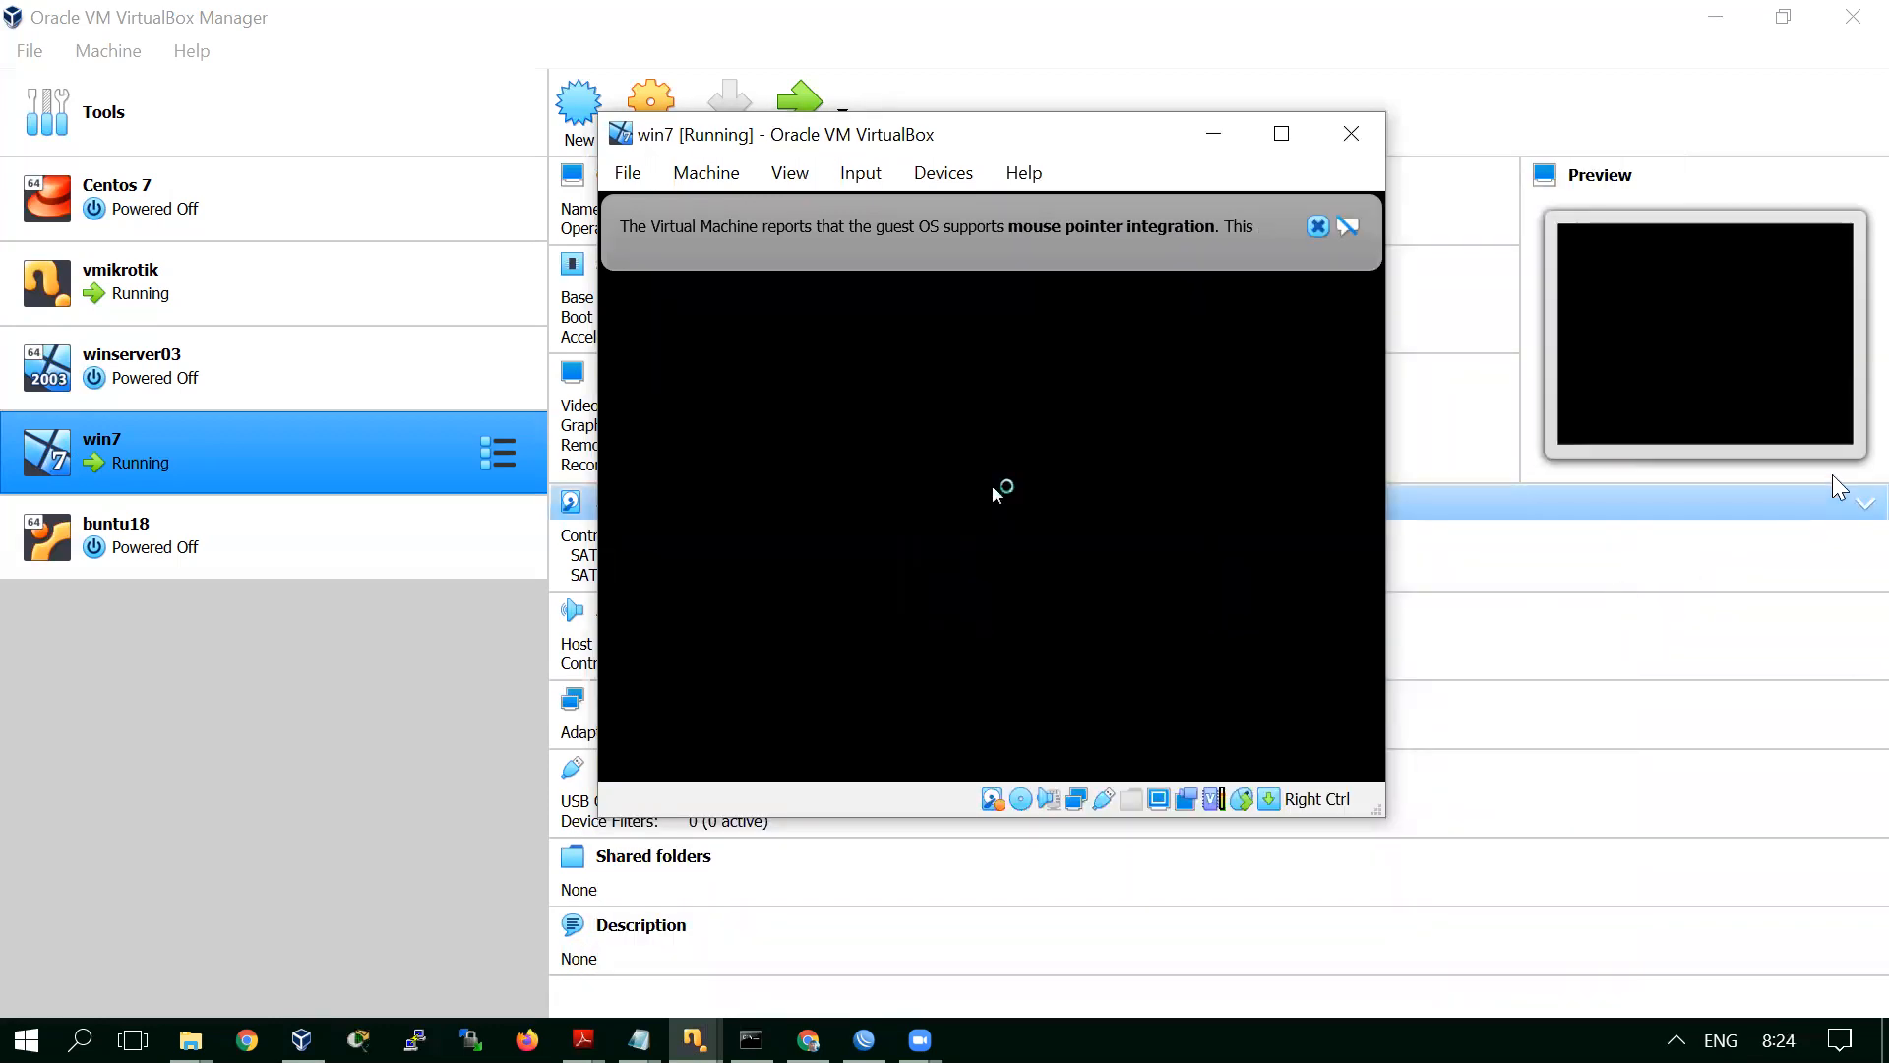
click(1319, 227)
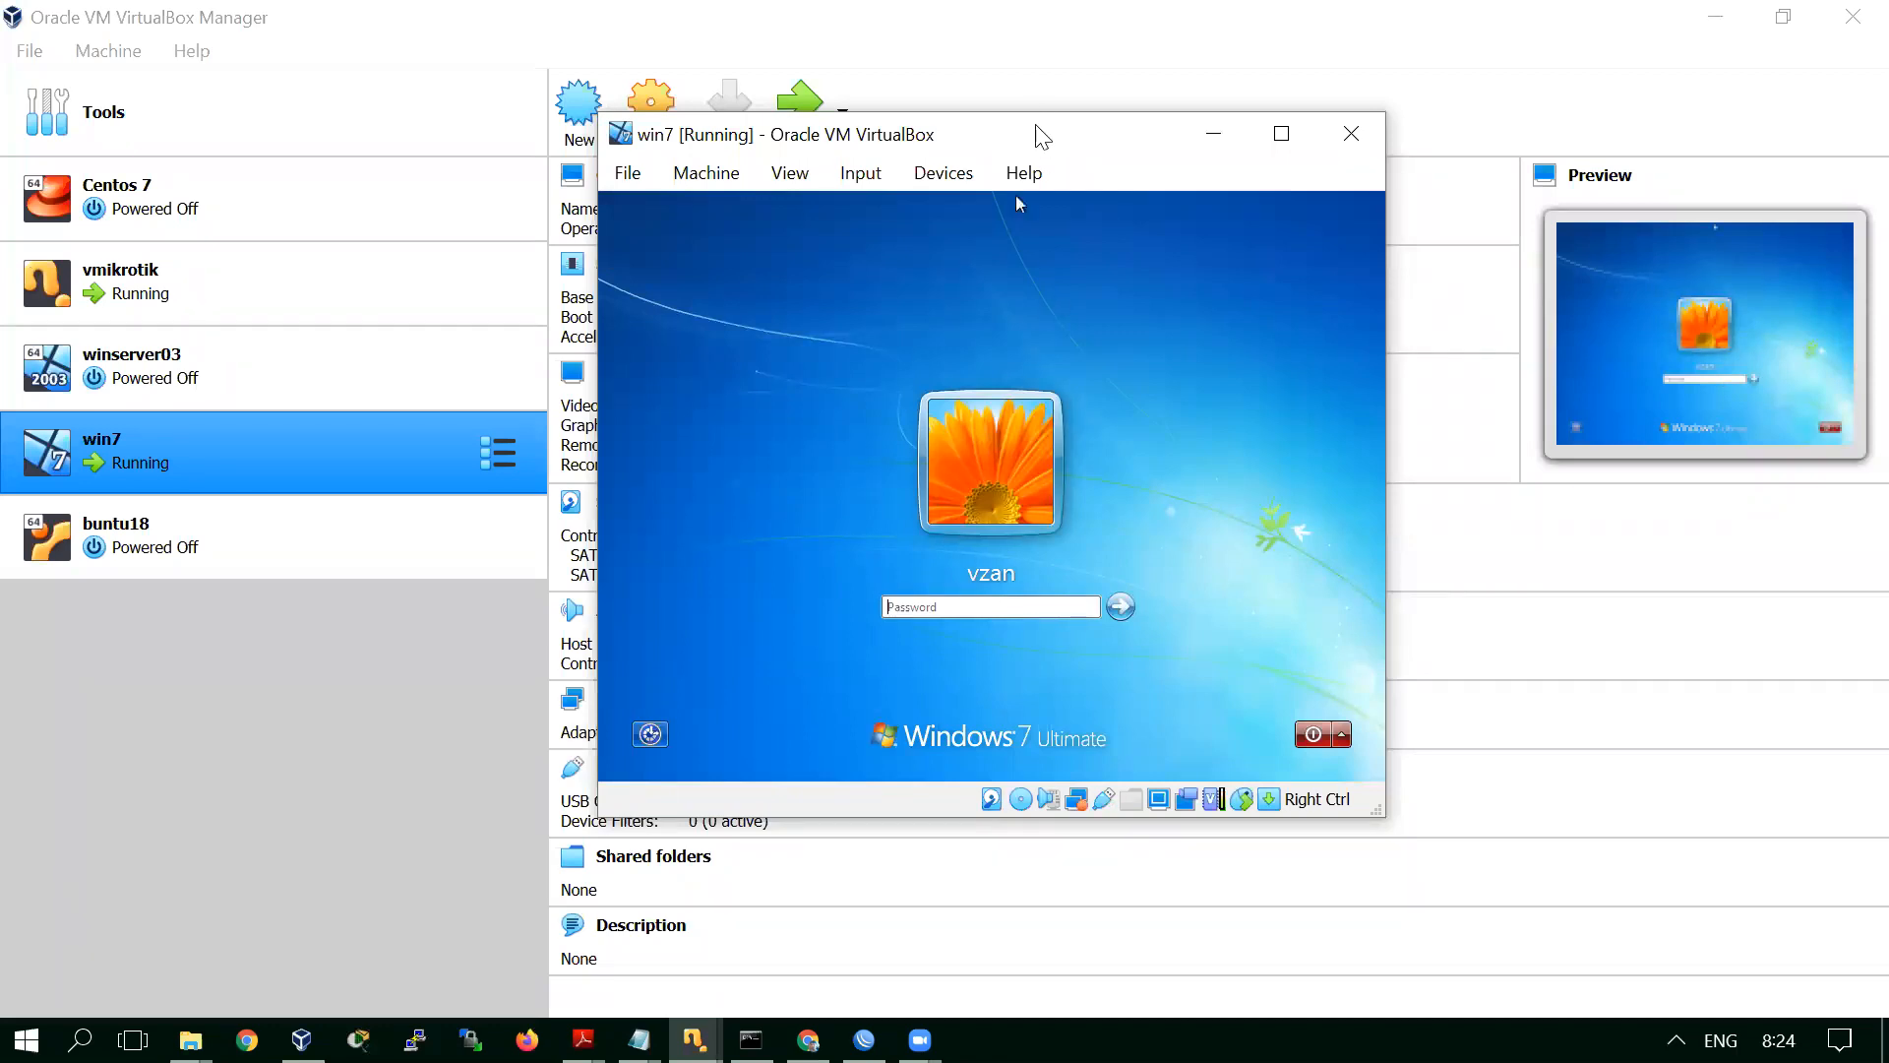
drag(1037, 133, 1350, 138)
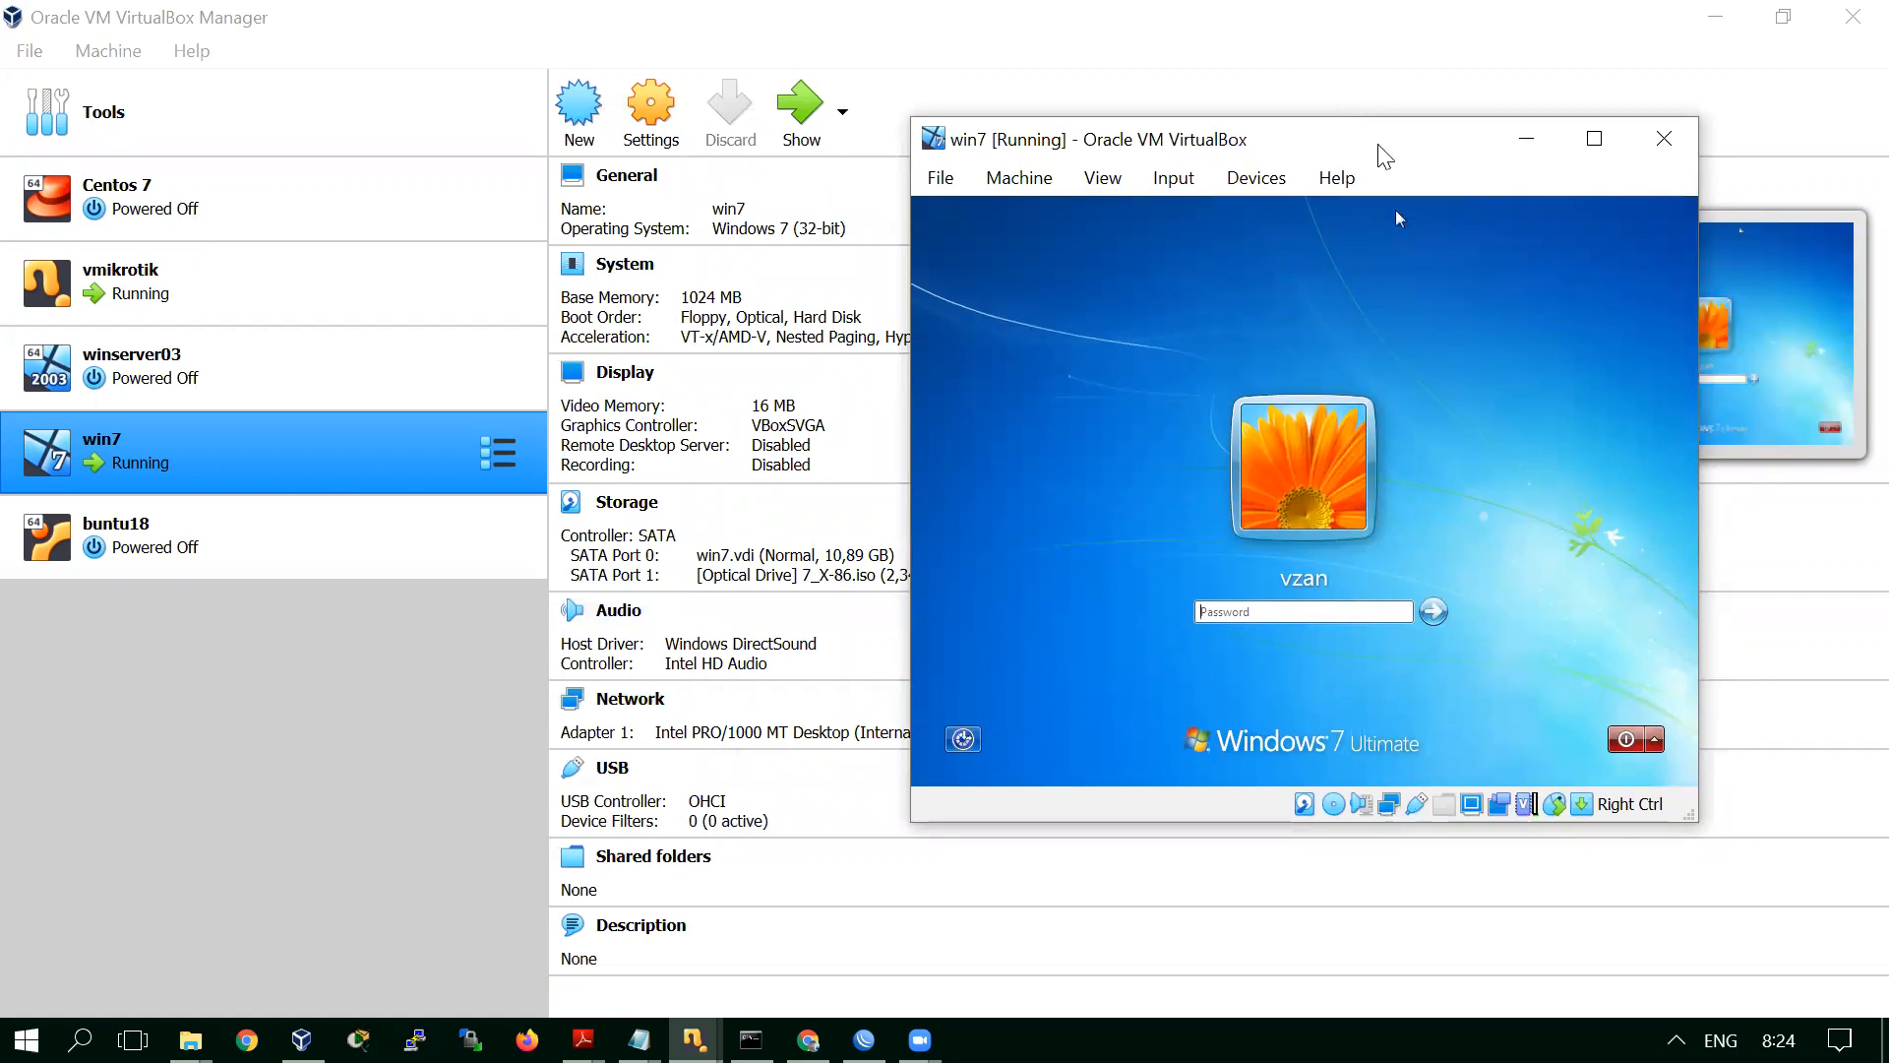
drag(1386, 156, 1495, 64)
Log in to the Windows 7 guest by entering the account password
click(1473, 520)
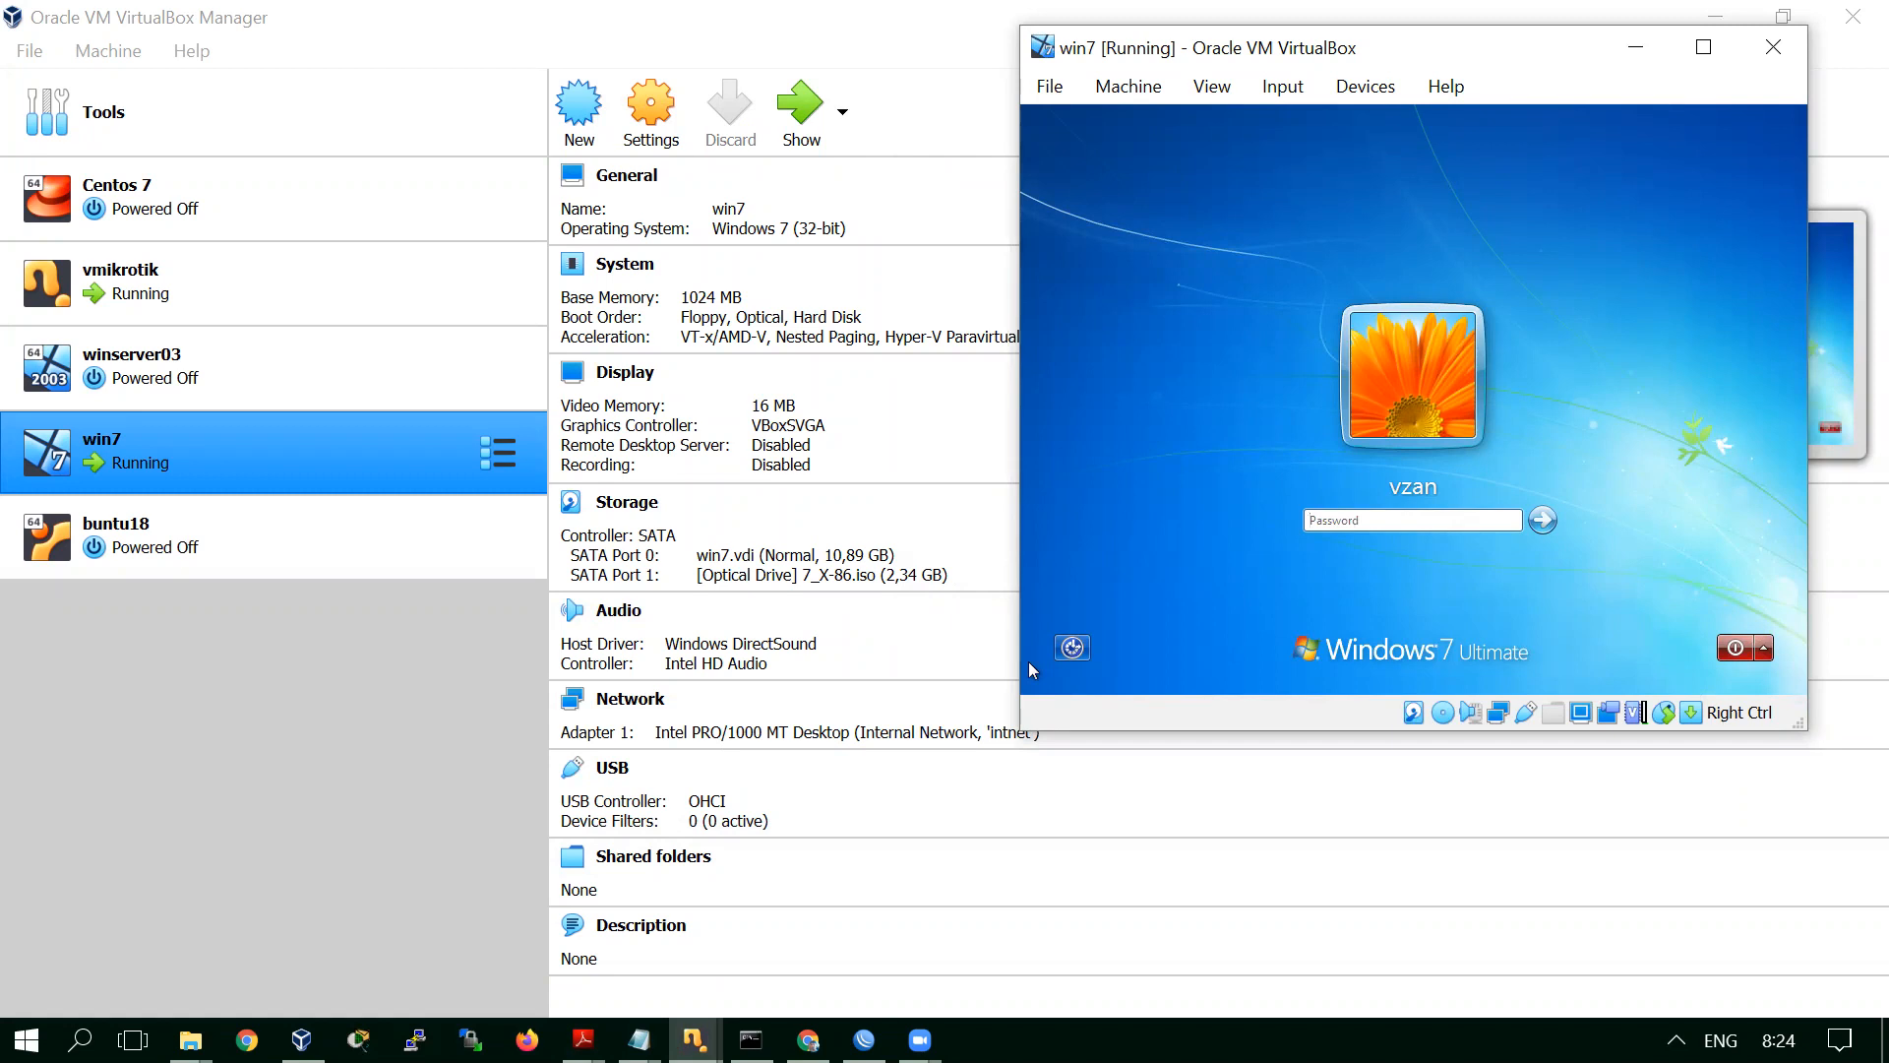
text(******)
key(Return)
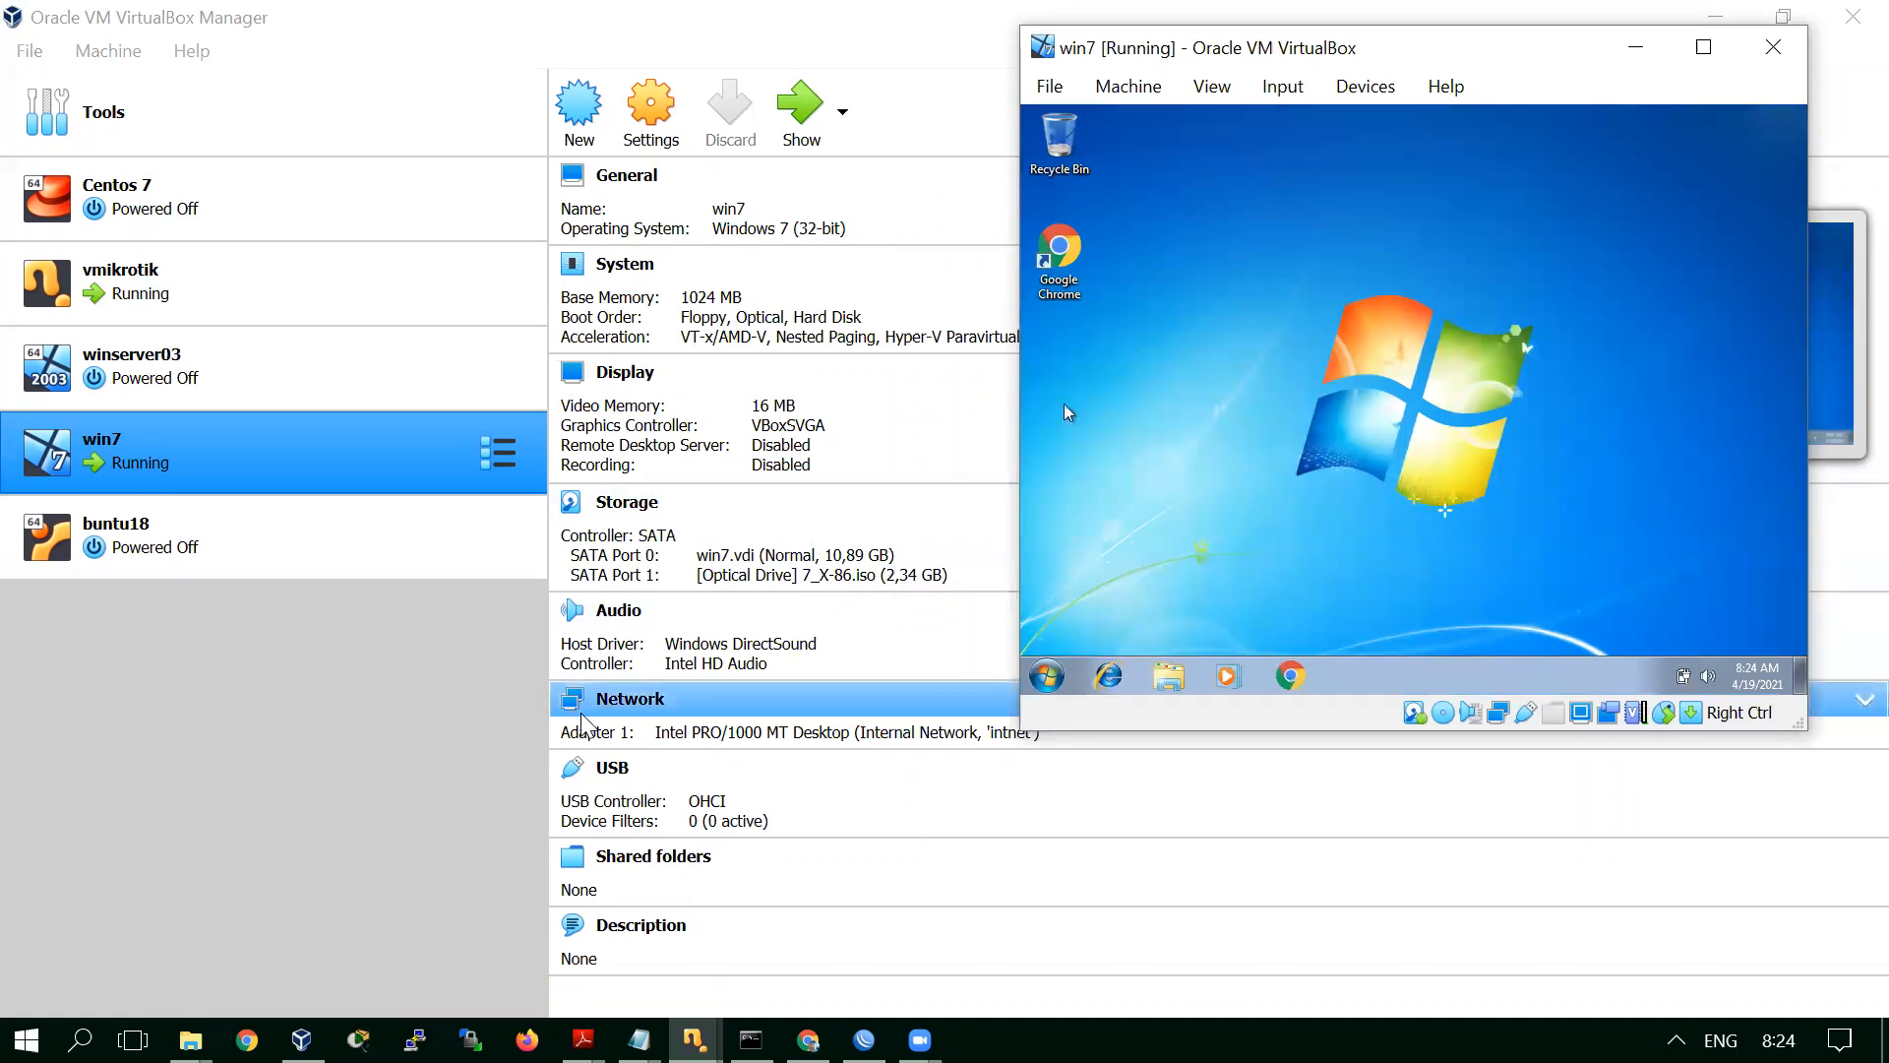
Review the vmikrotik machine's network adapter assignments in VirtualBox Manager and minimize the manager
mouse_move(640, 1040)
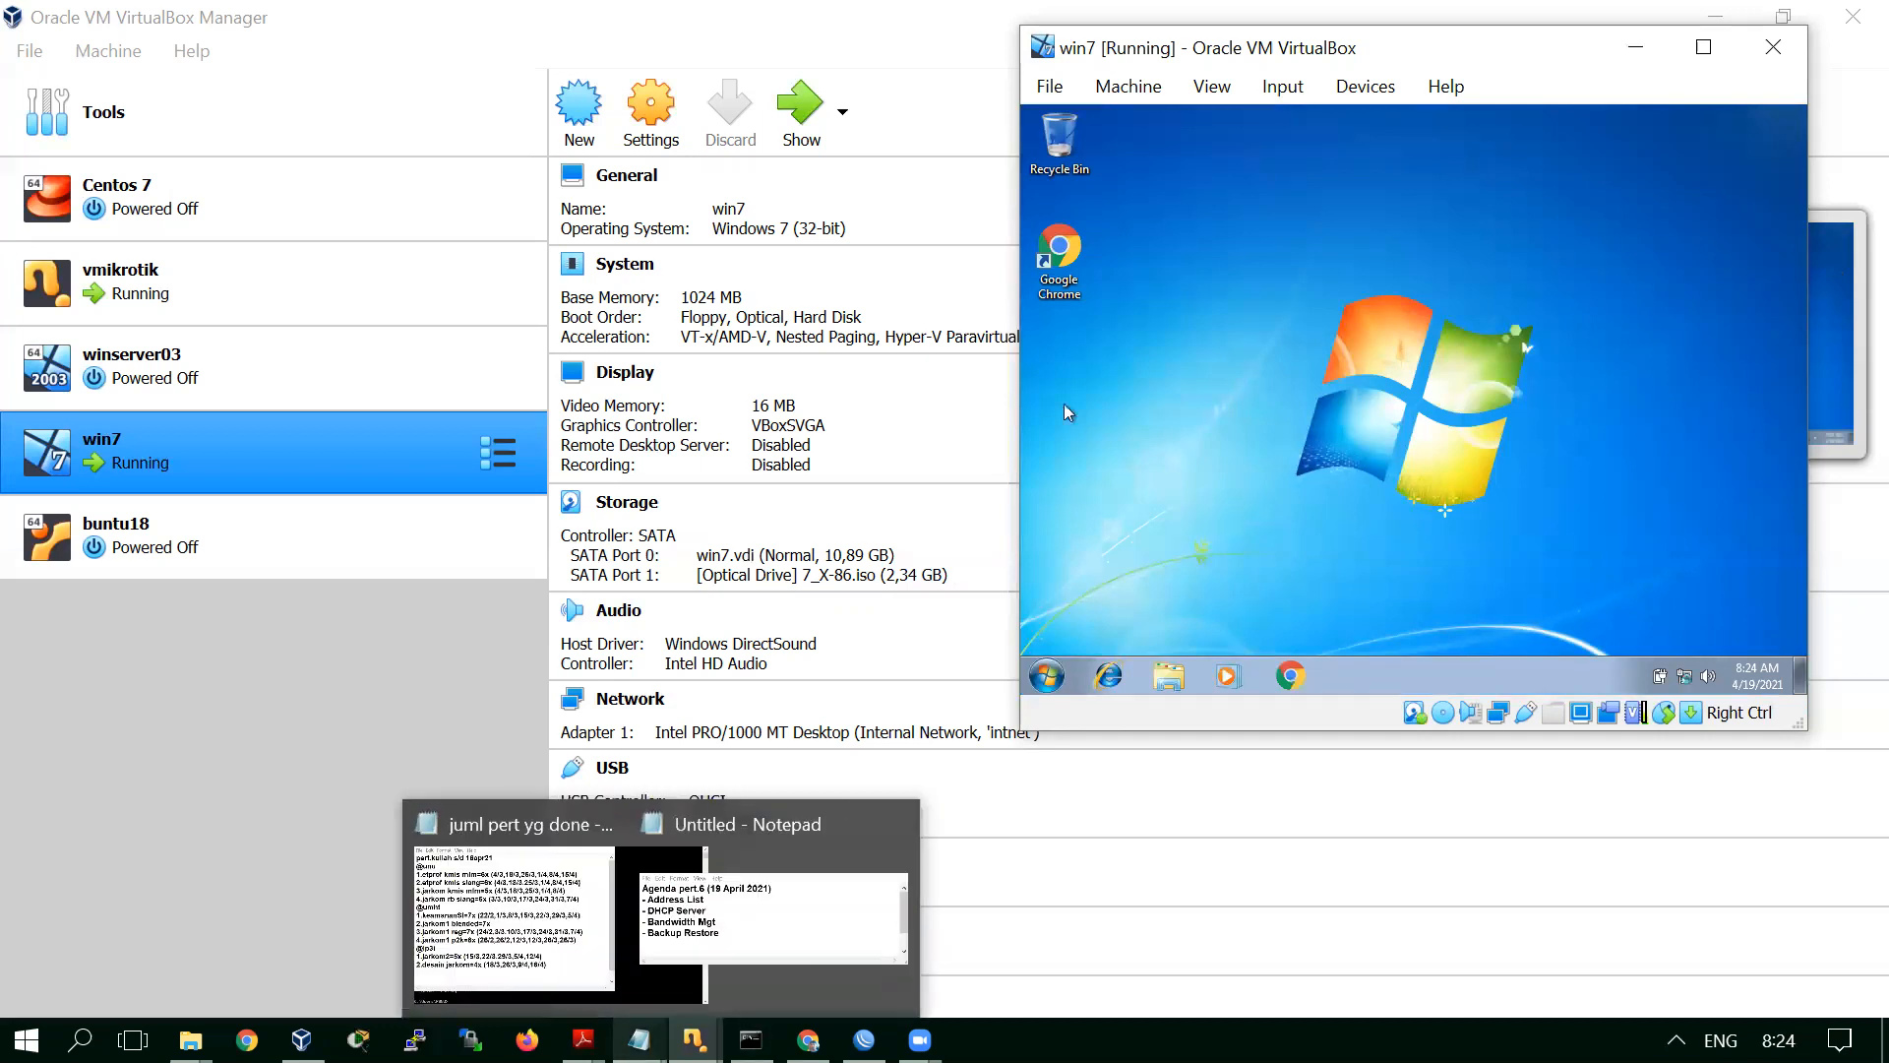
mouse_move(302, 1041)
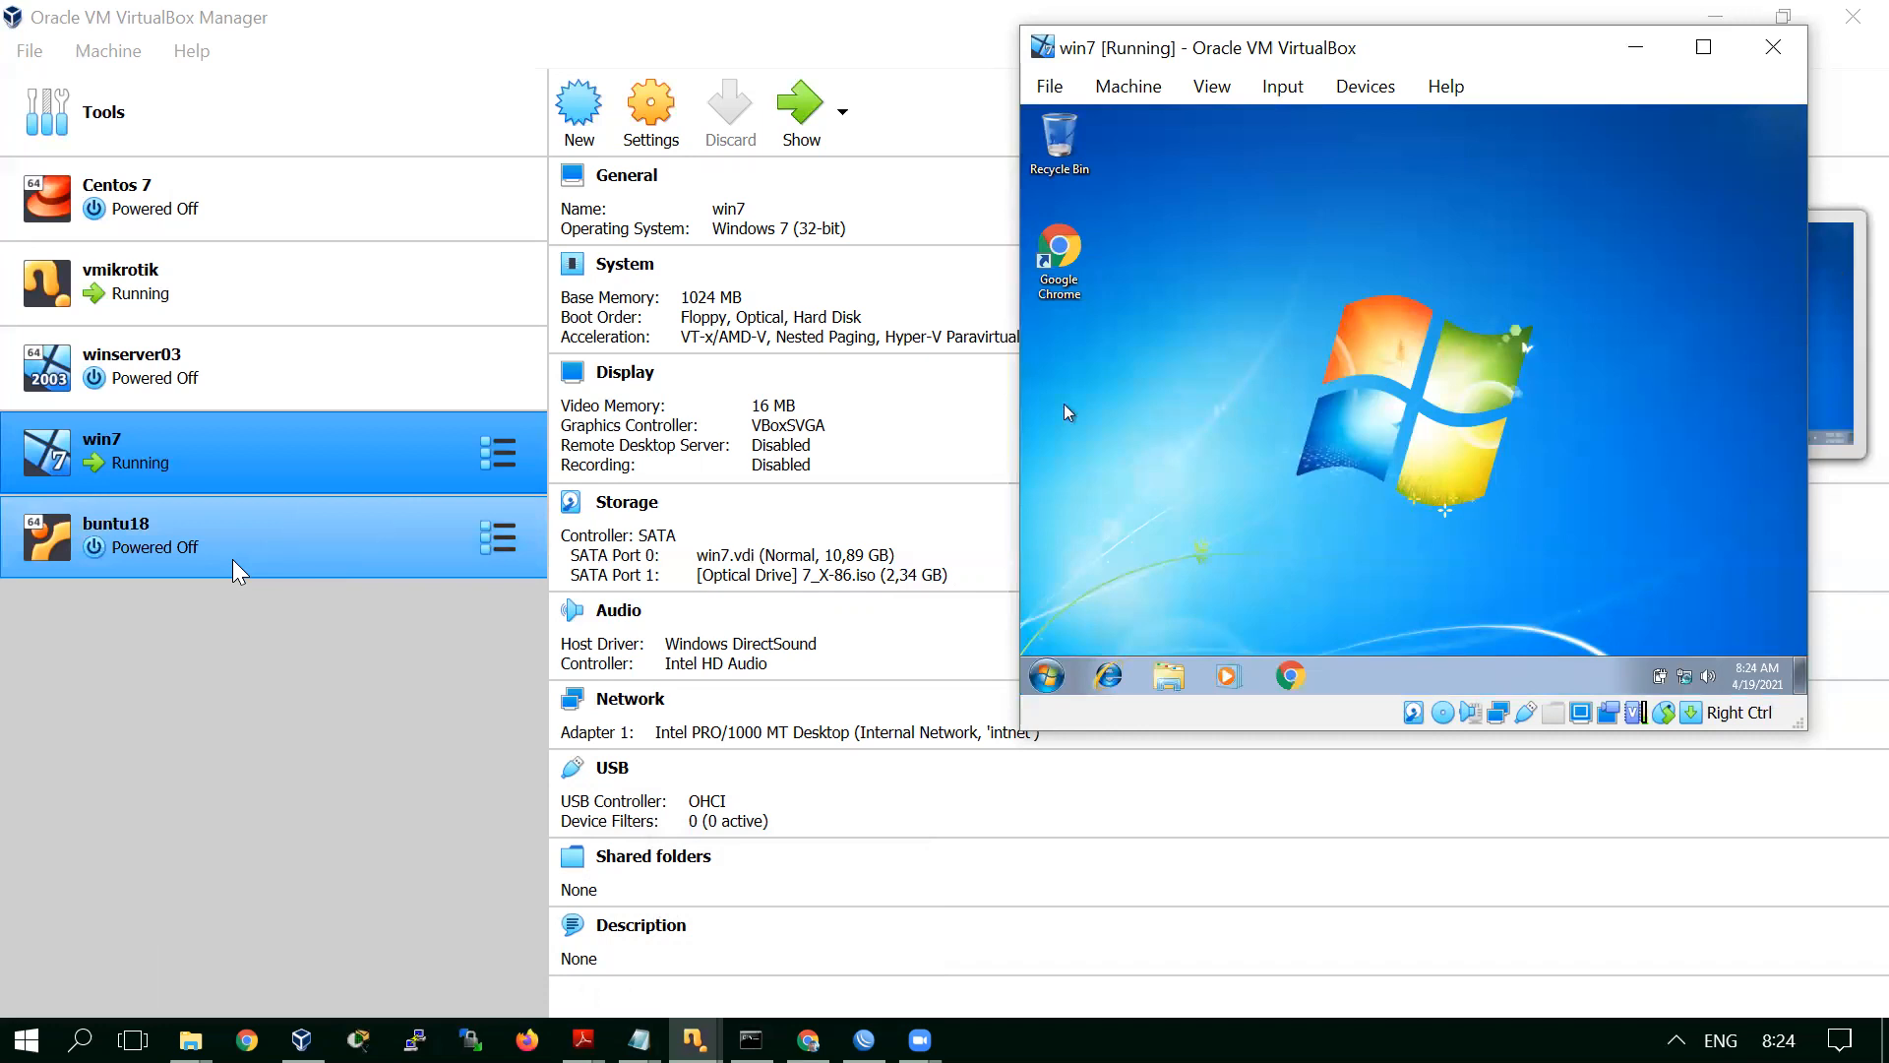
click(222, 288)
click(801, 764)
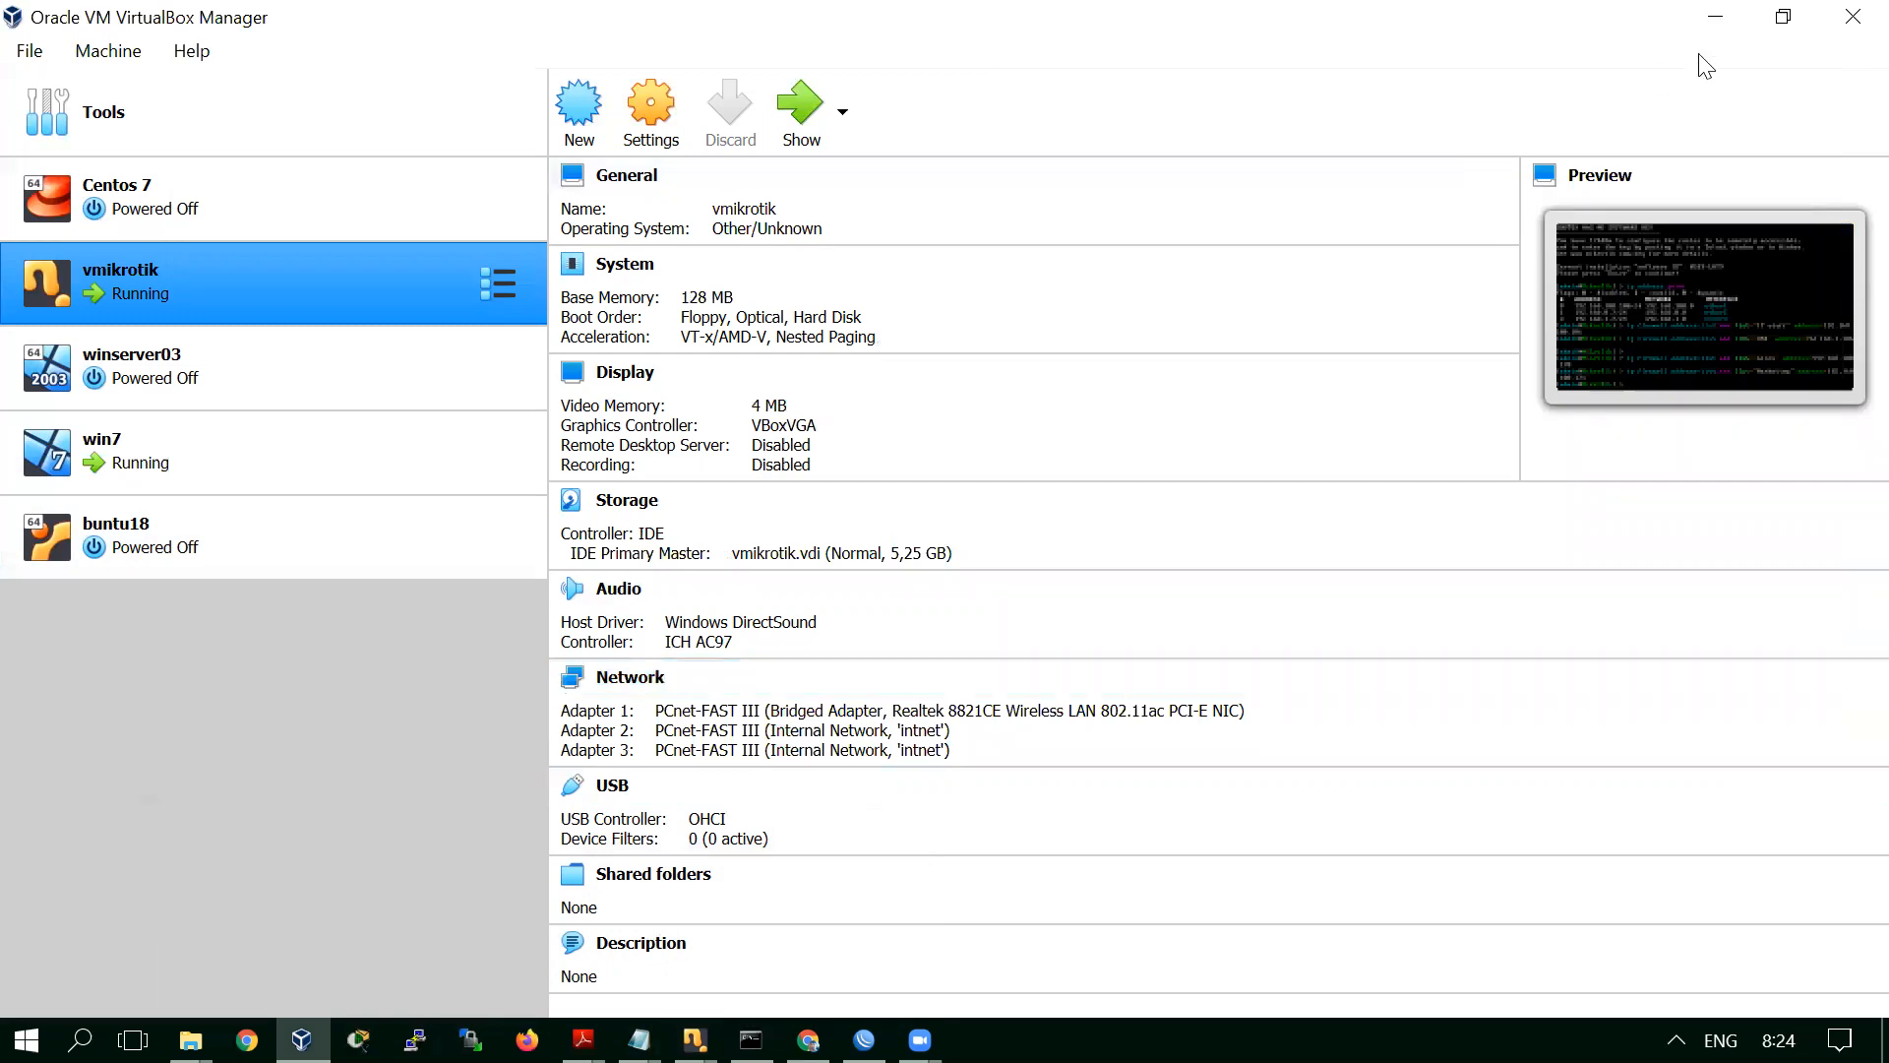
click(1716, 17)
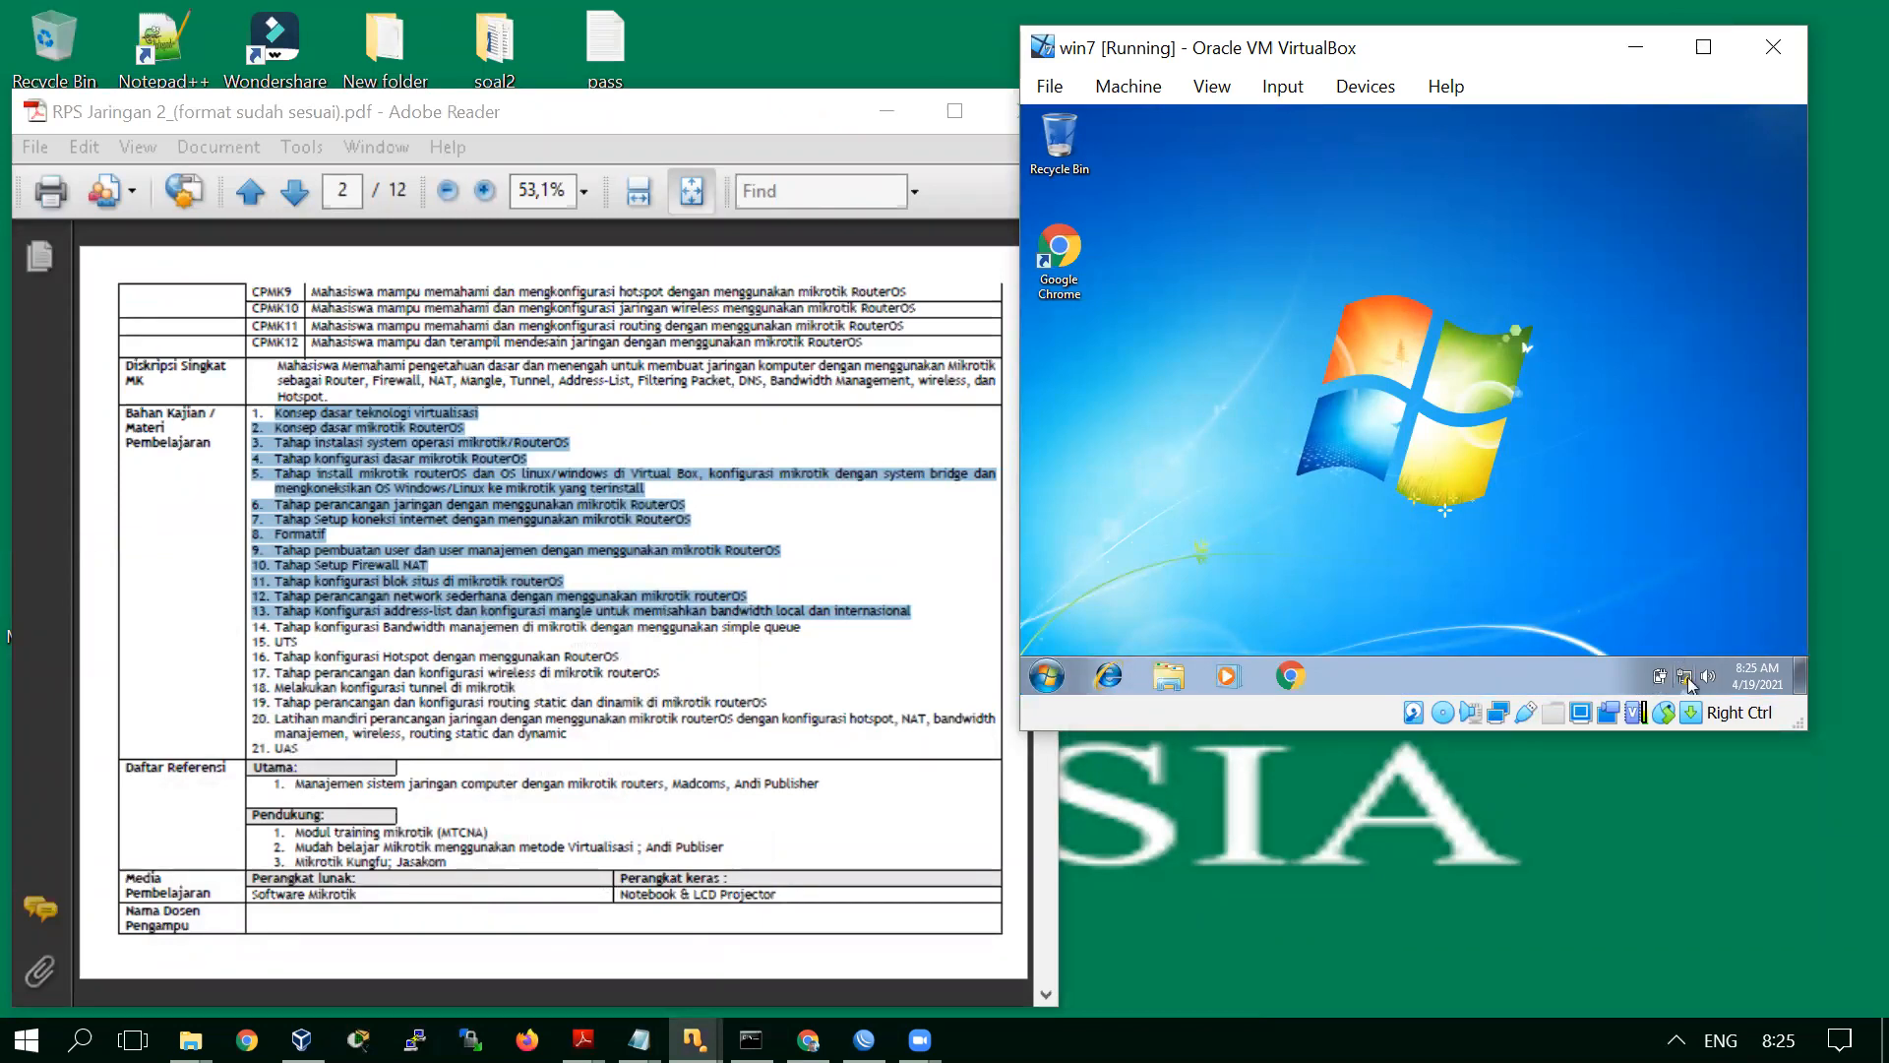
Check the Windows 7 guest's network status and the win7 virtual machine's adapter connection option
mouse_move(1689, 684)
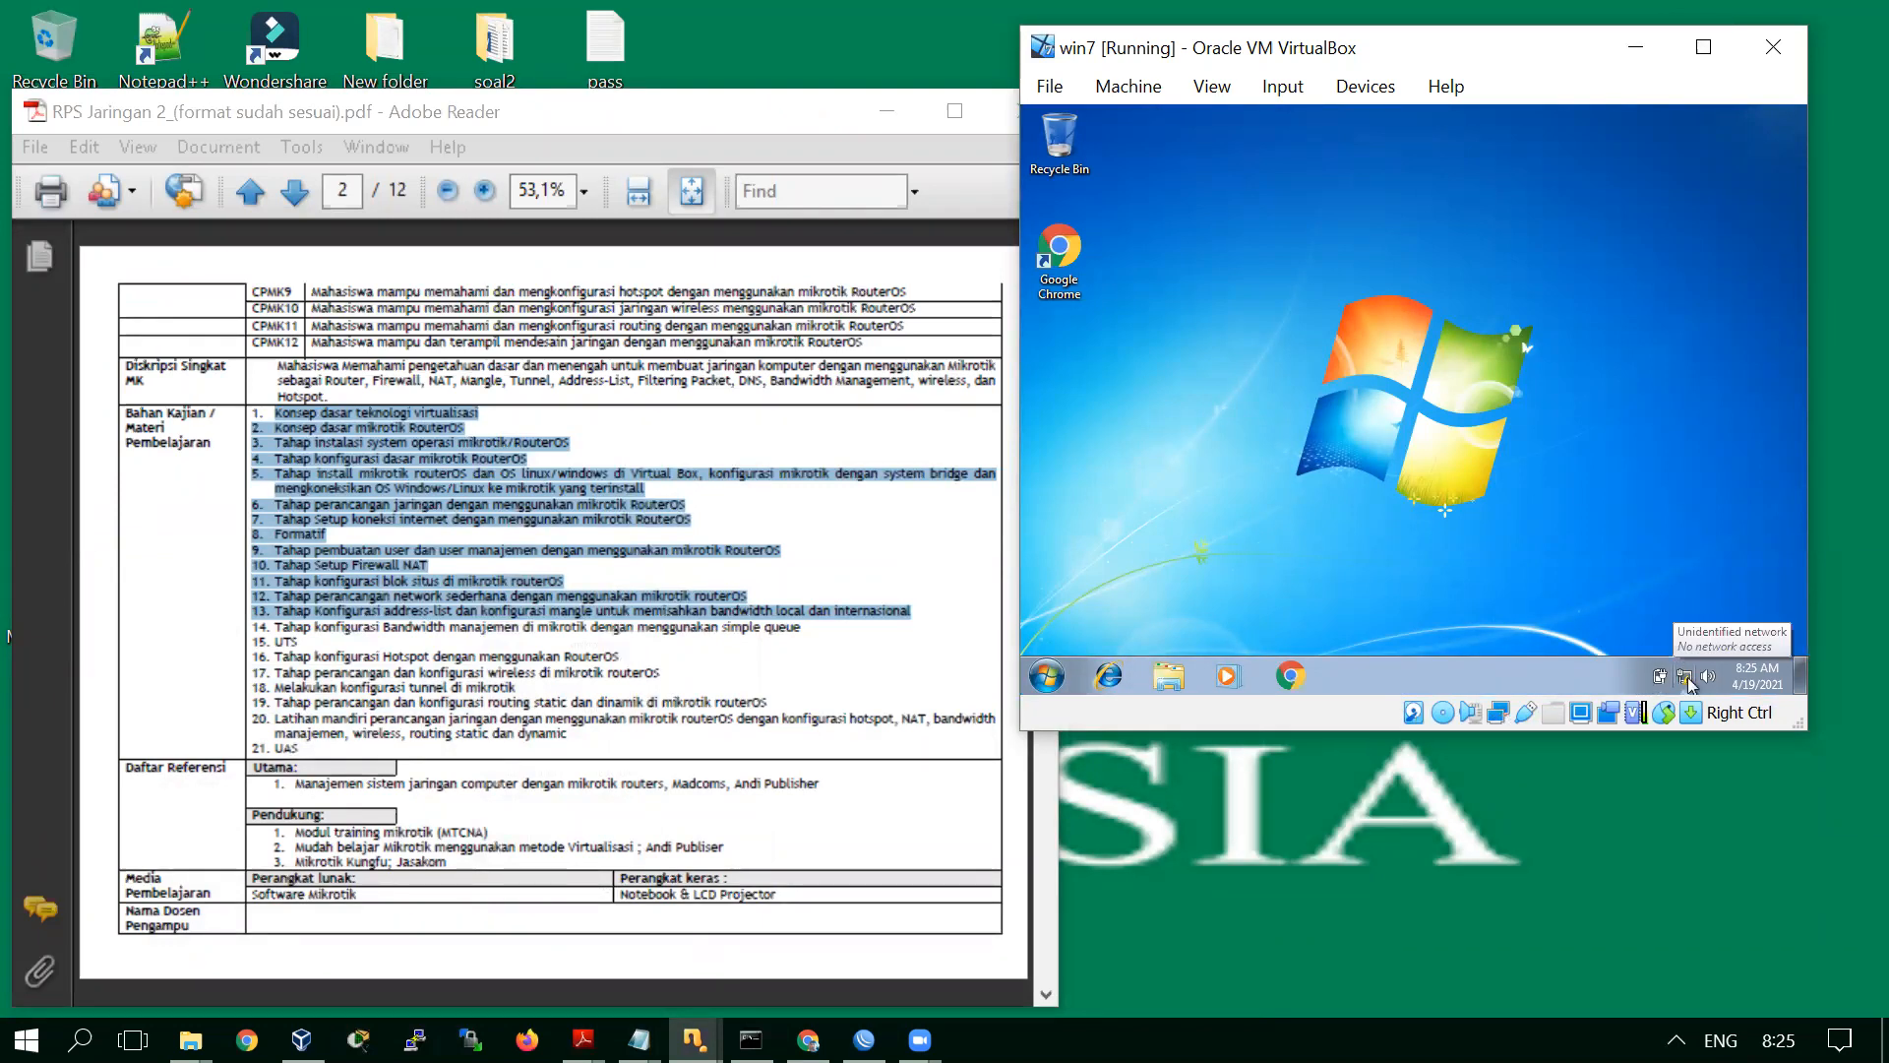
right_click(1492, 717)
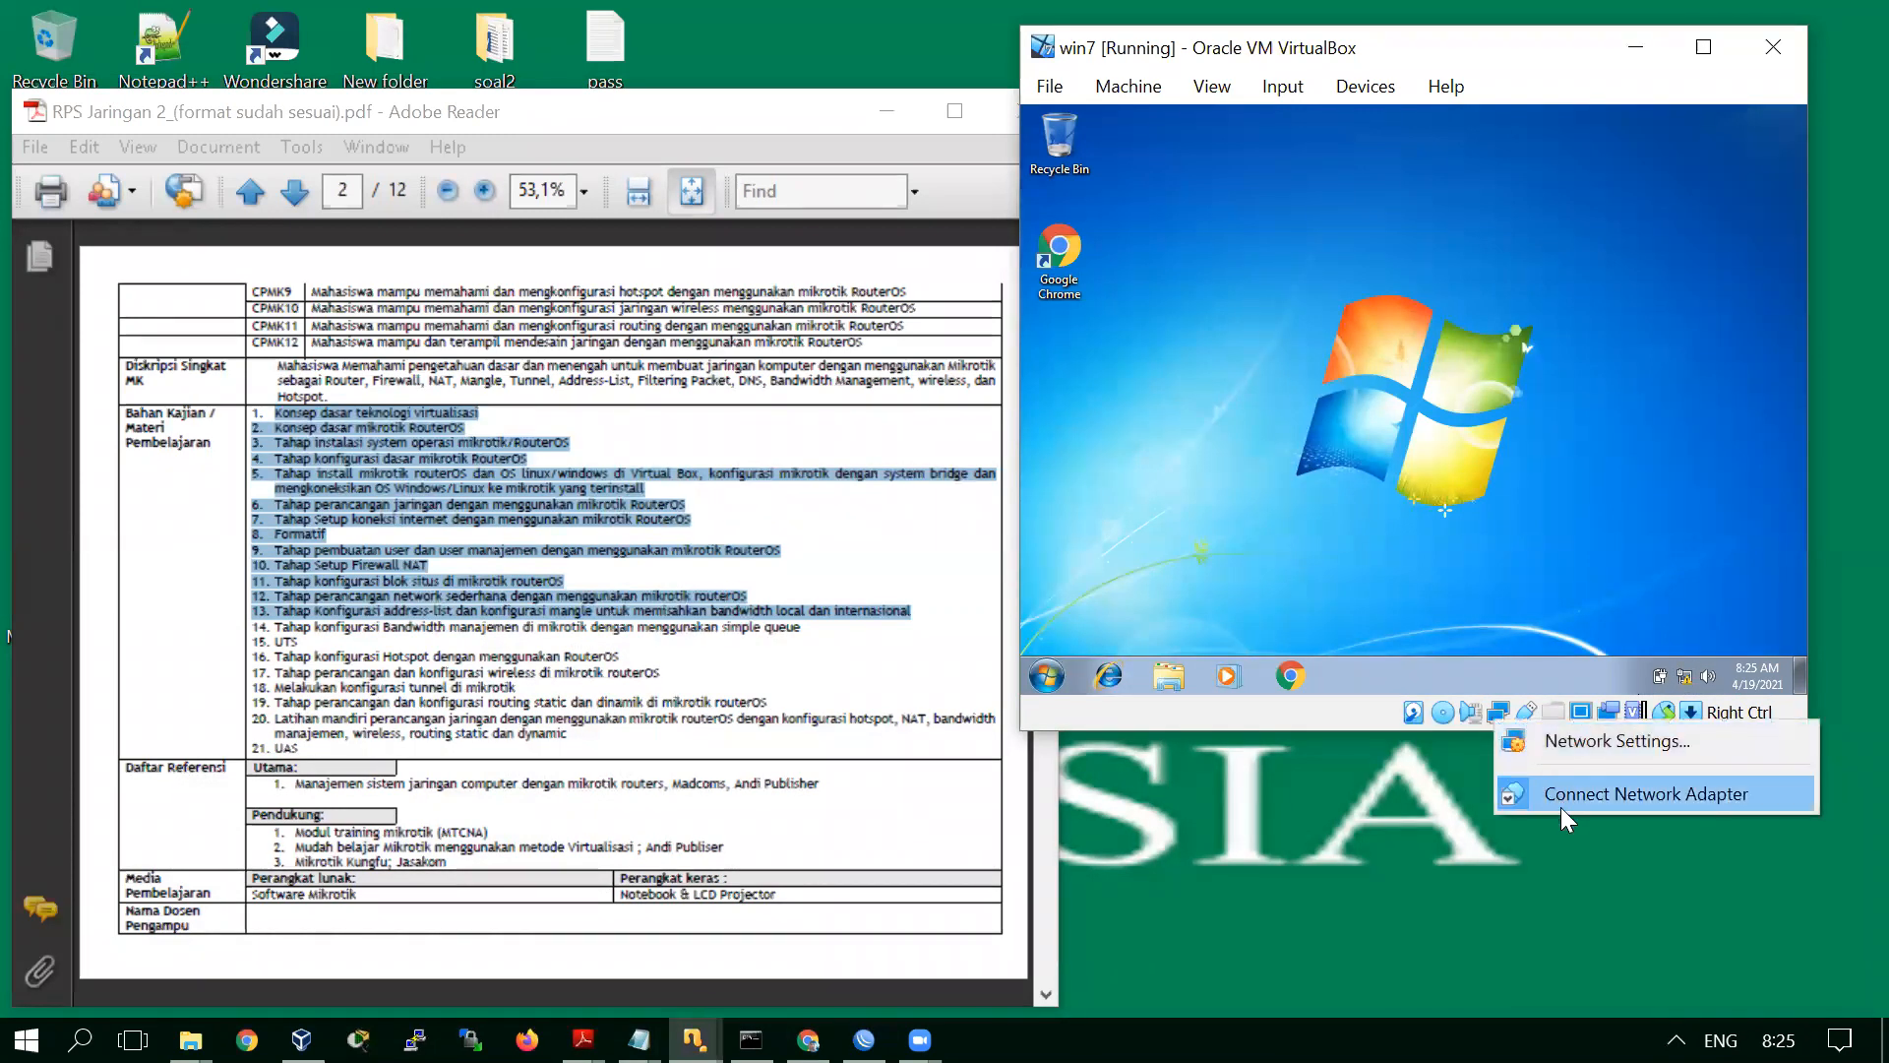
click(1502, 722)
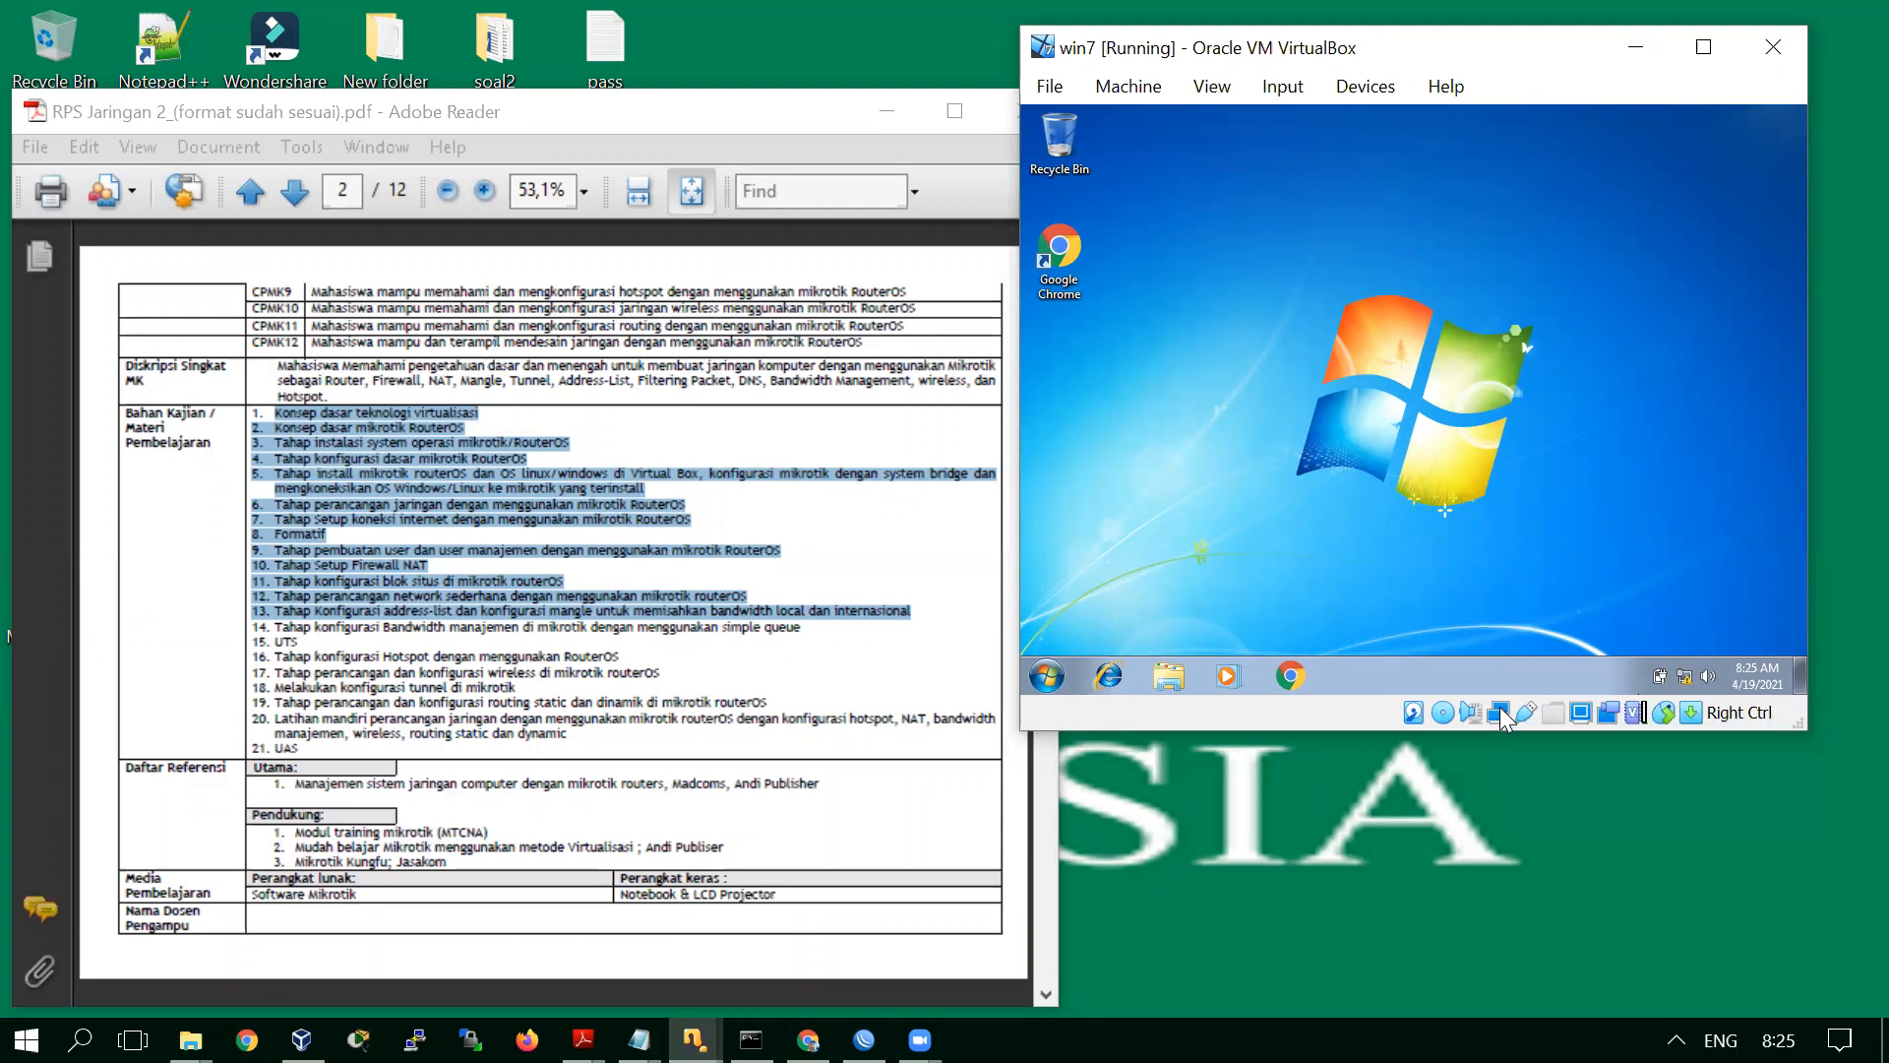
right_click(1501, 712)
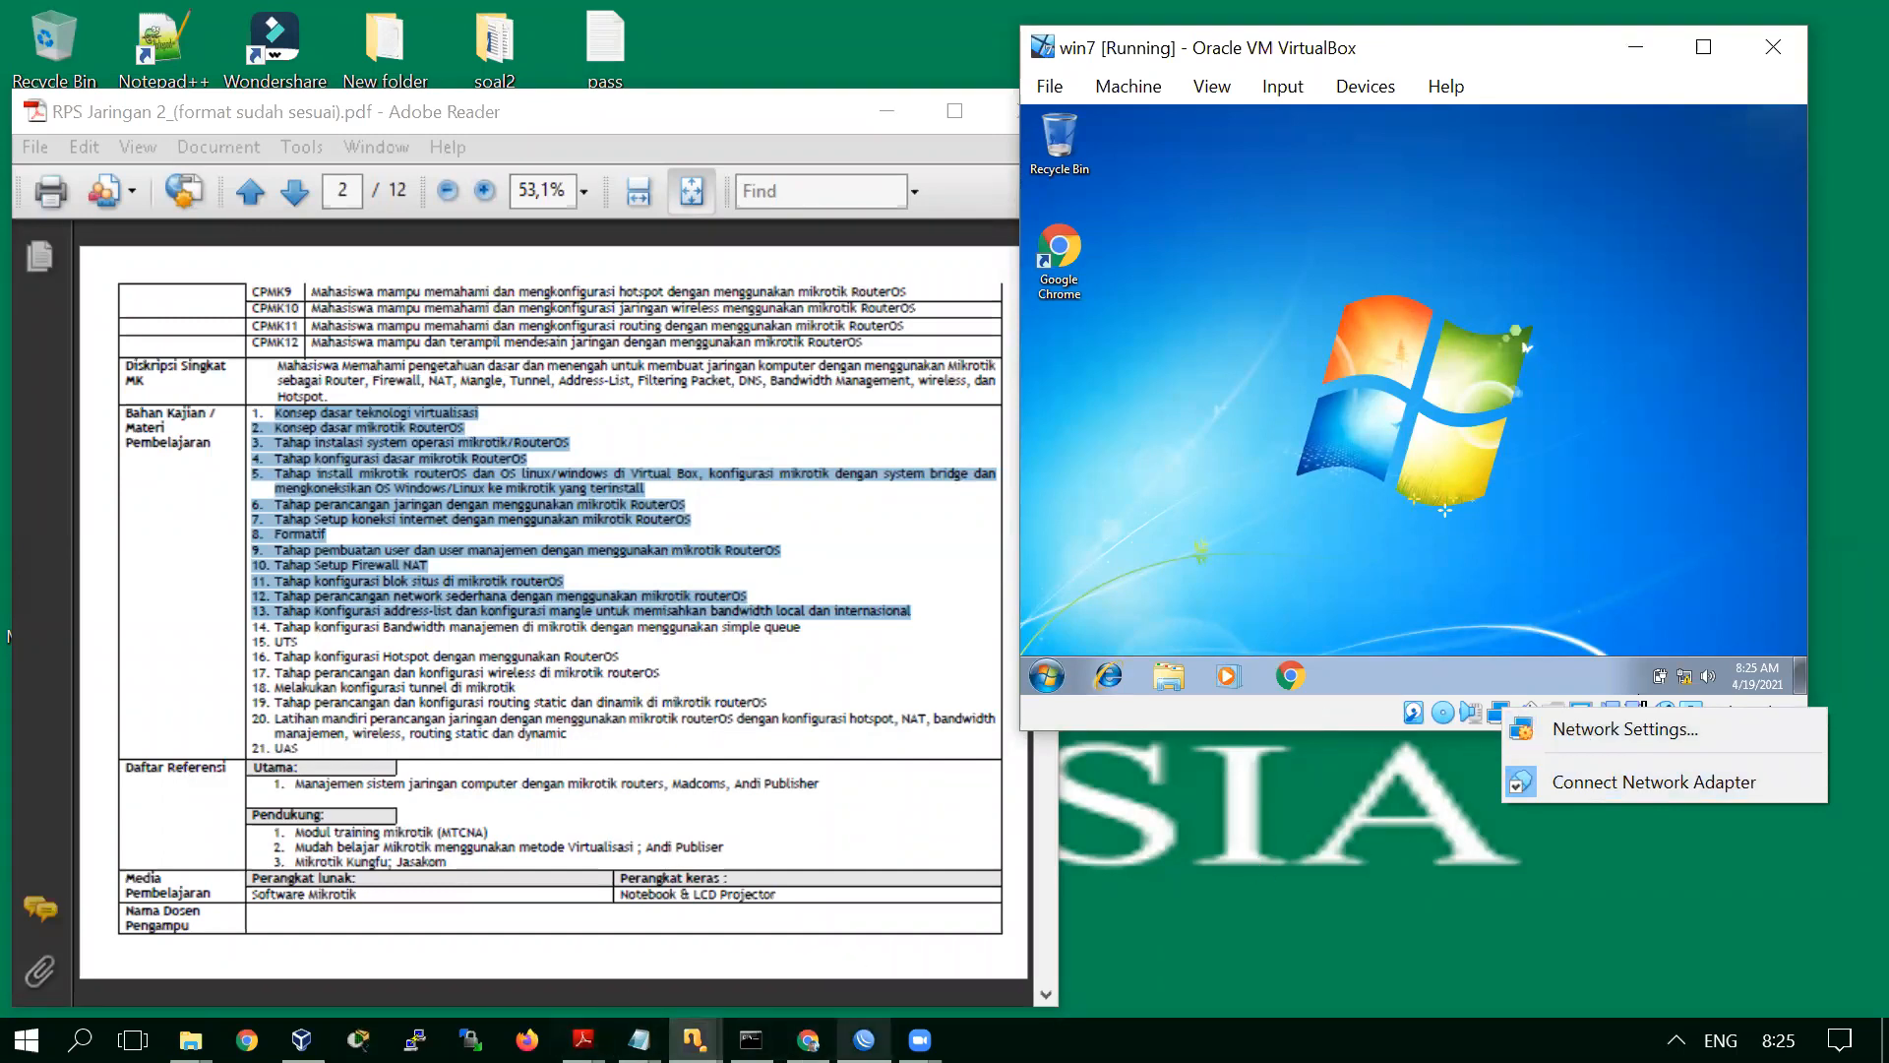
Switch to the vmikrotik virtual machine, disconnect Network Adapter 3 and check the adapter connection list
mouse_move(694, 1040)
click(653, 942)
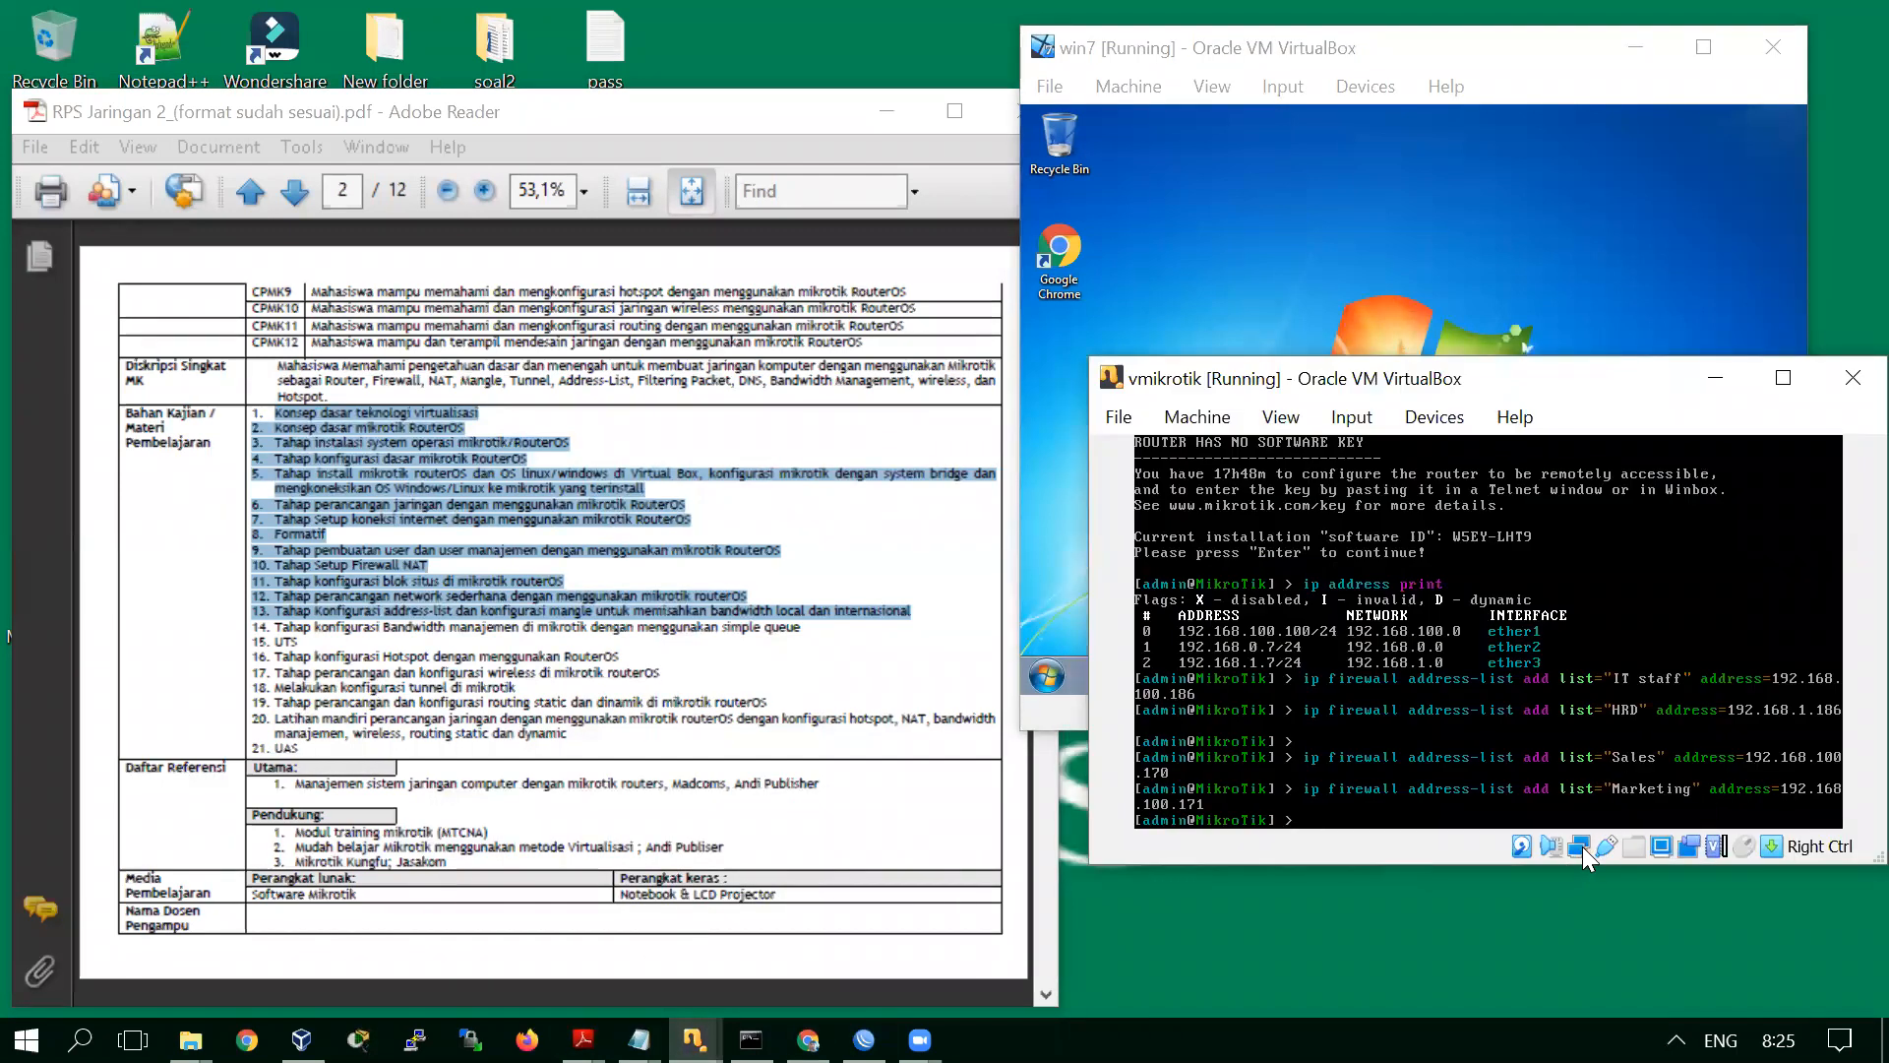
right_click(1581, 848)
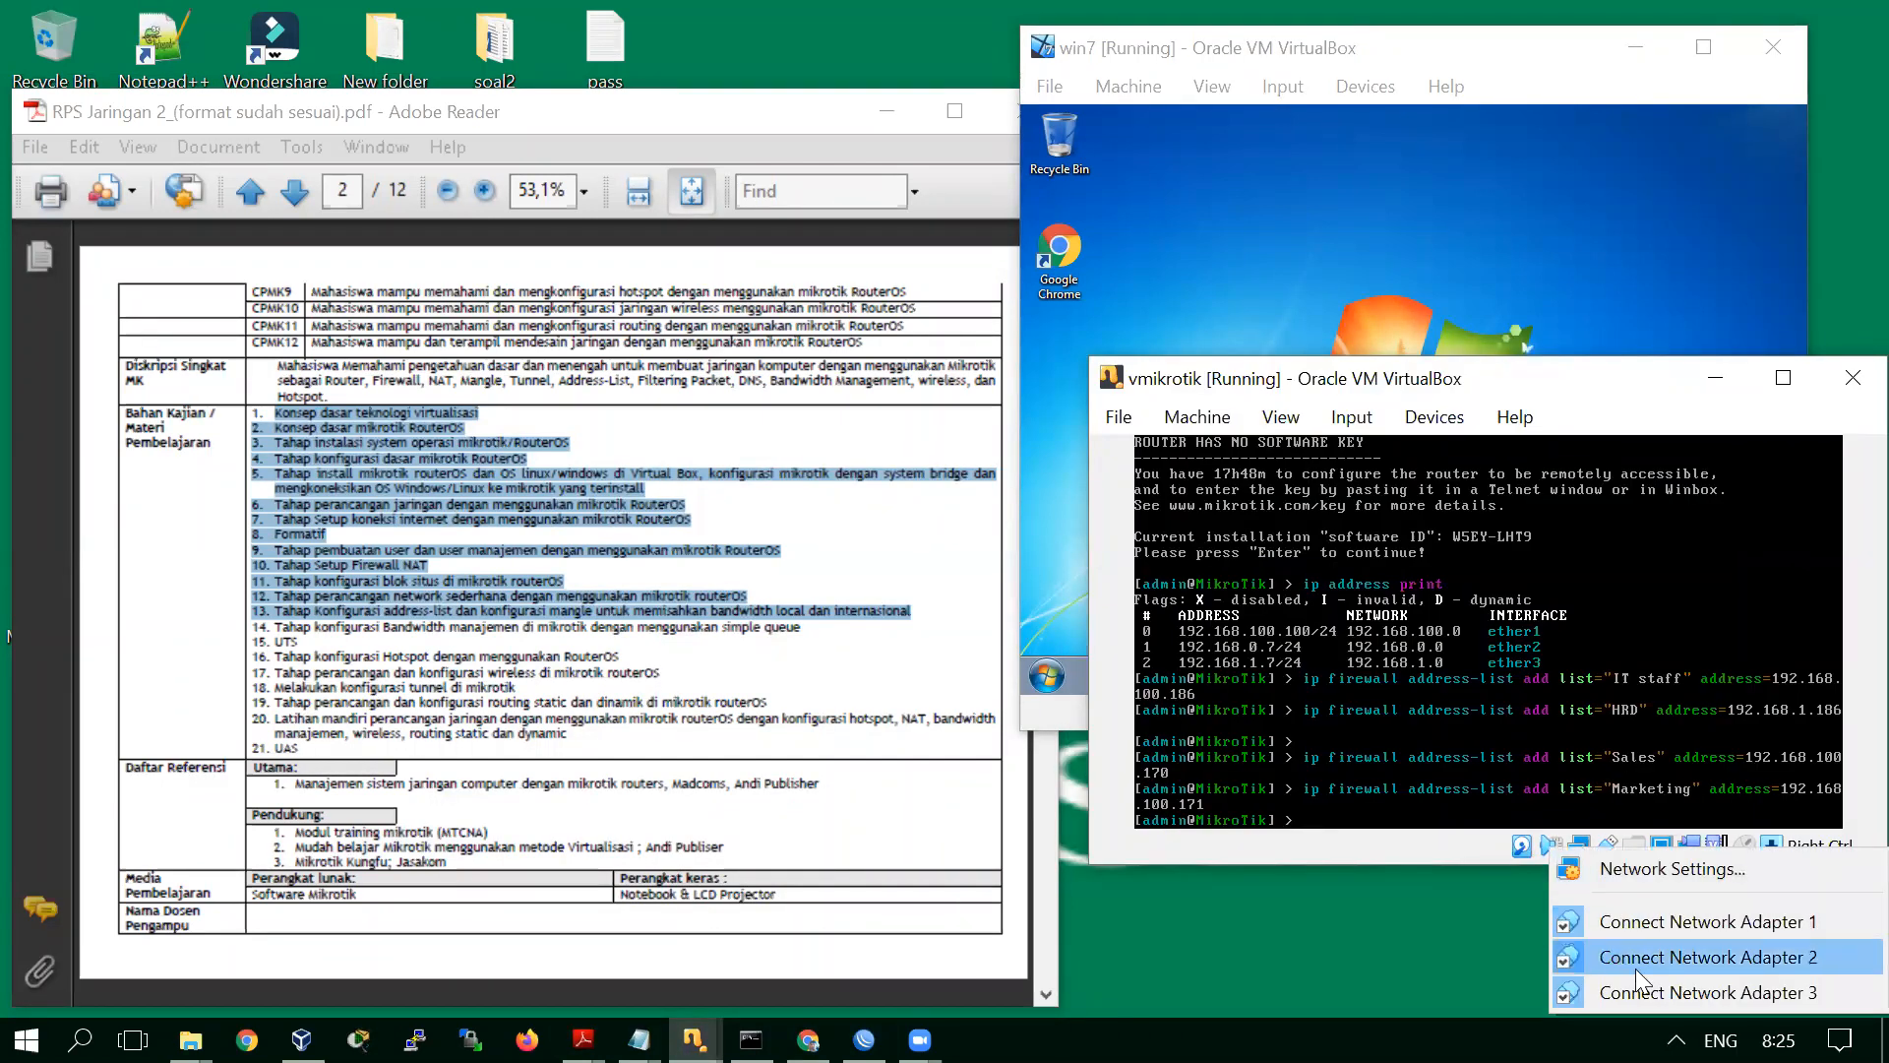
click(1585, 996)
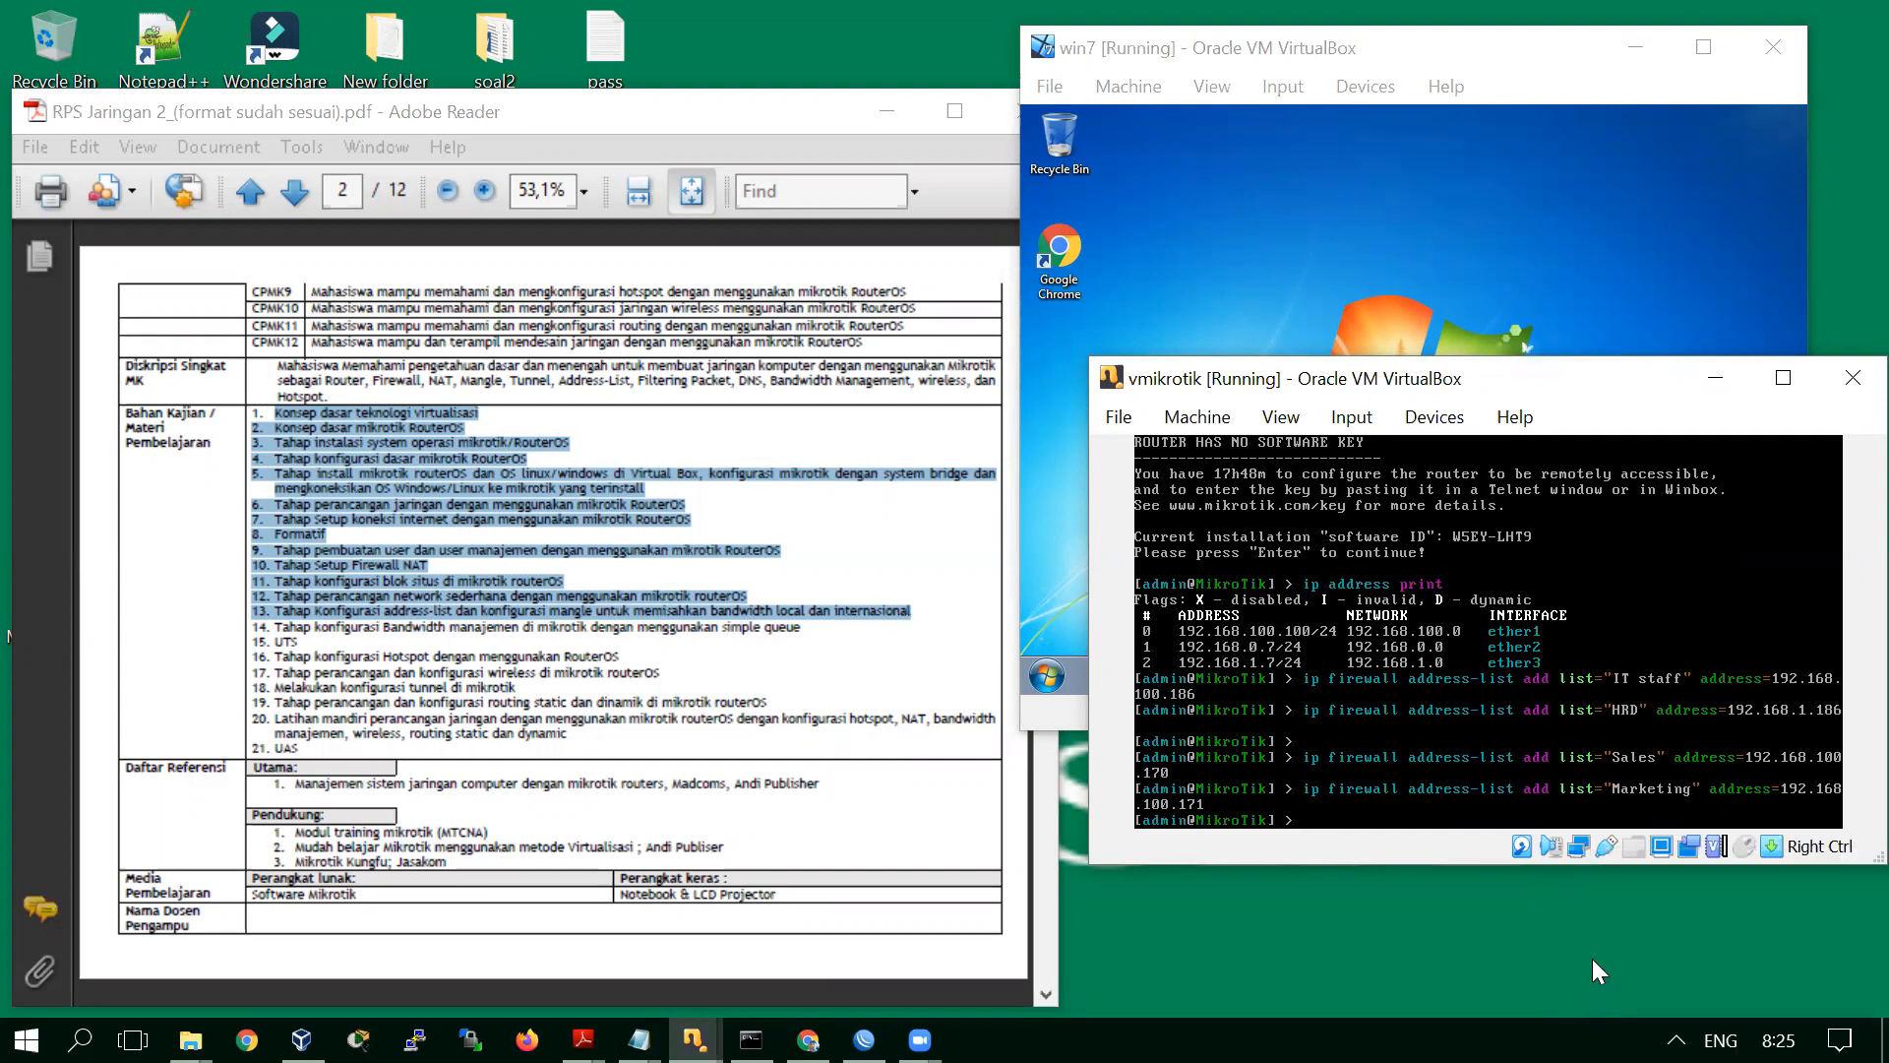
right_click(1579, 850)
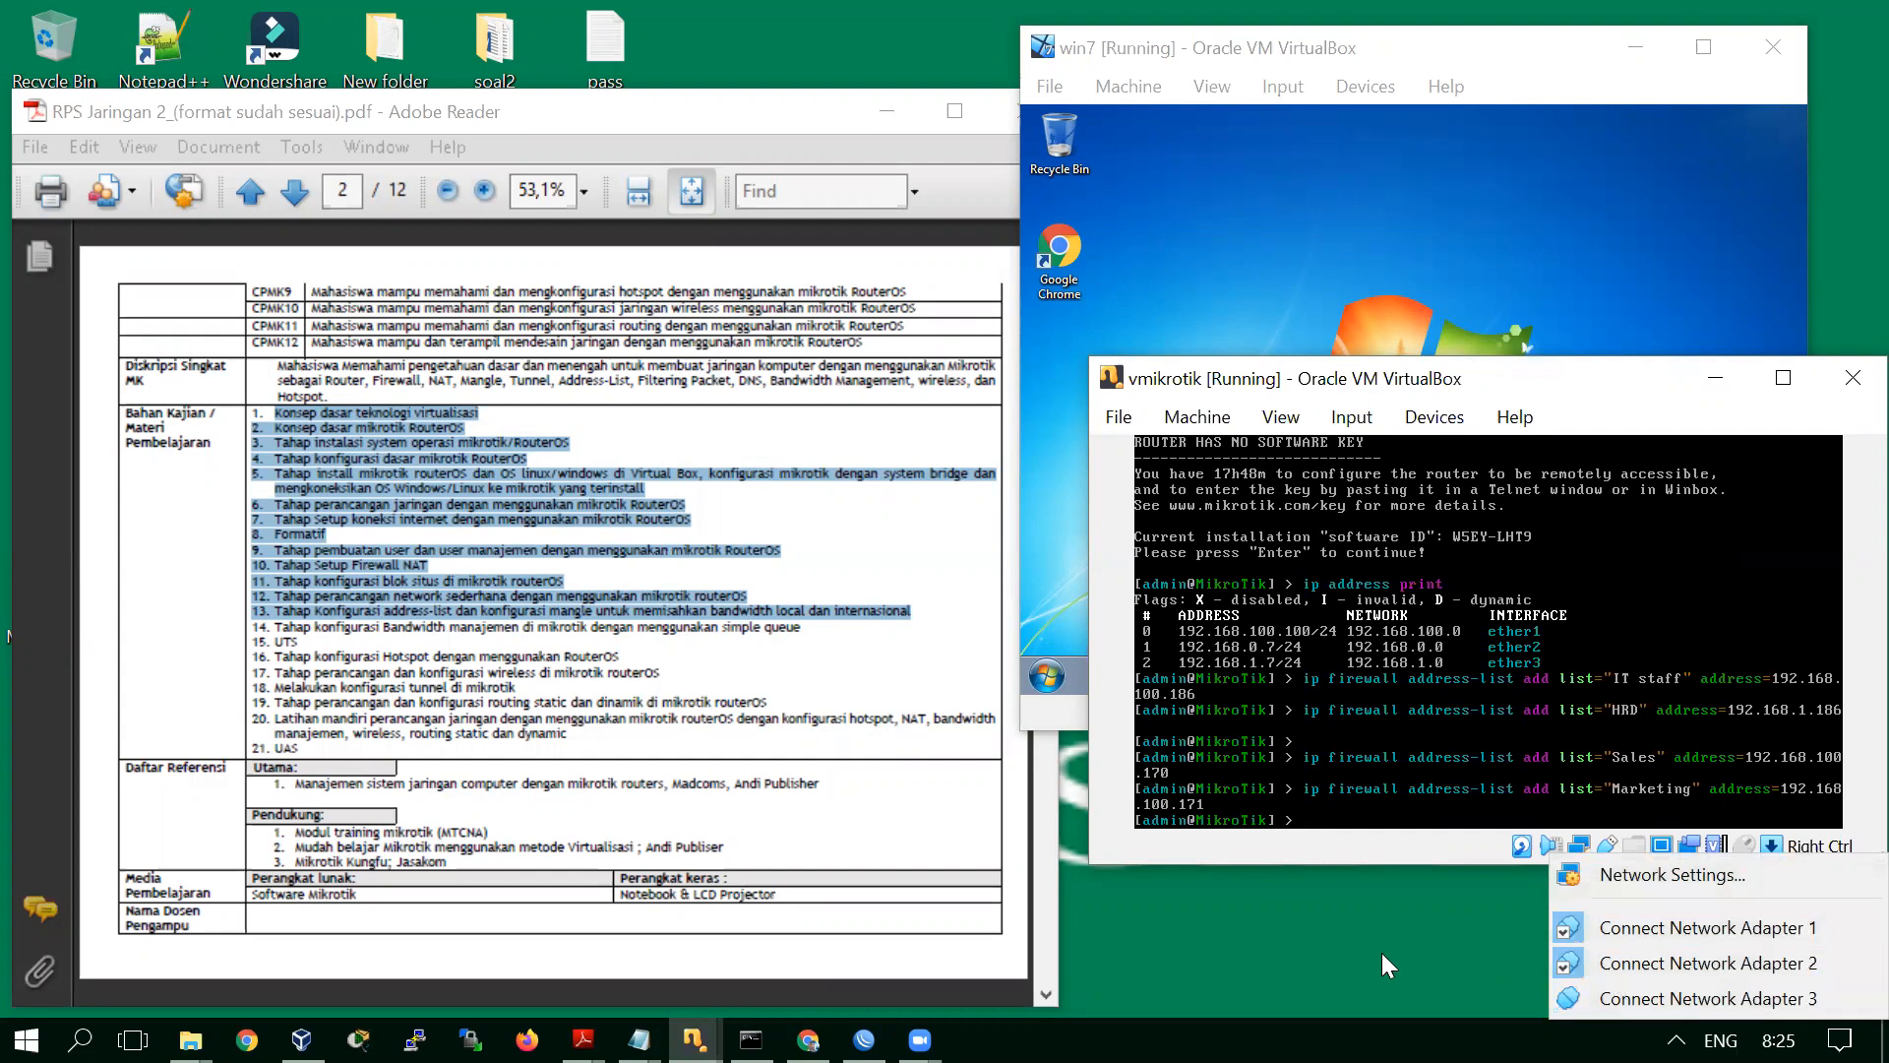
click(1273, 677)
Return to the Windows 7 guest and open the Local Area Connection's properties from its network adapter settings
click(1363, 212)
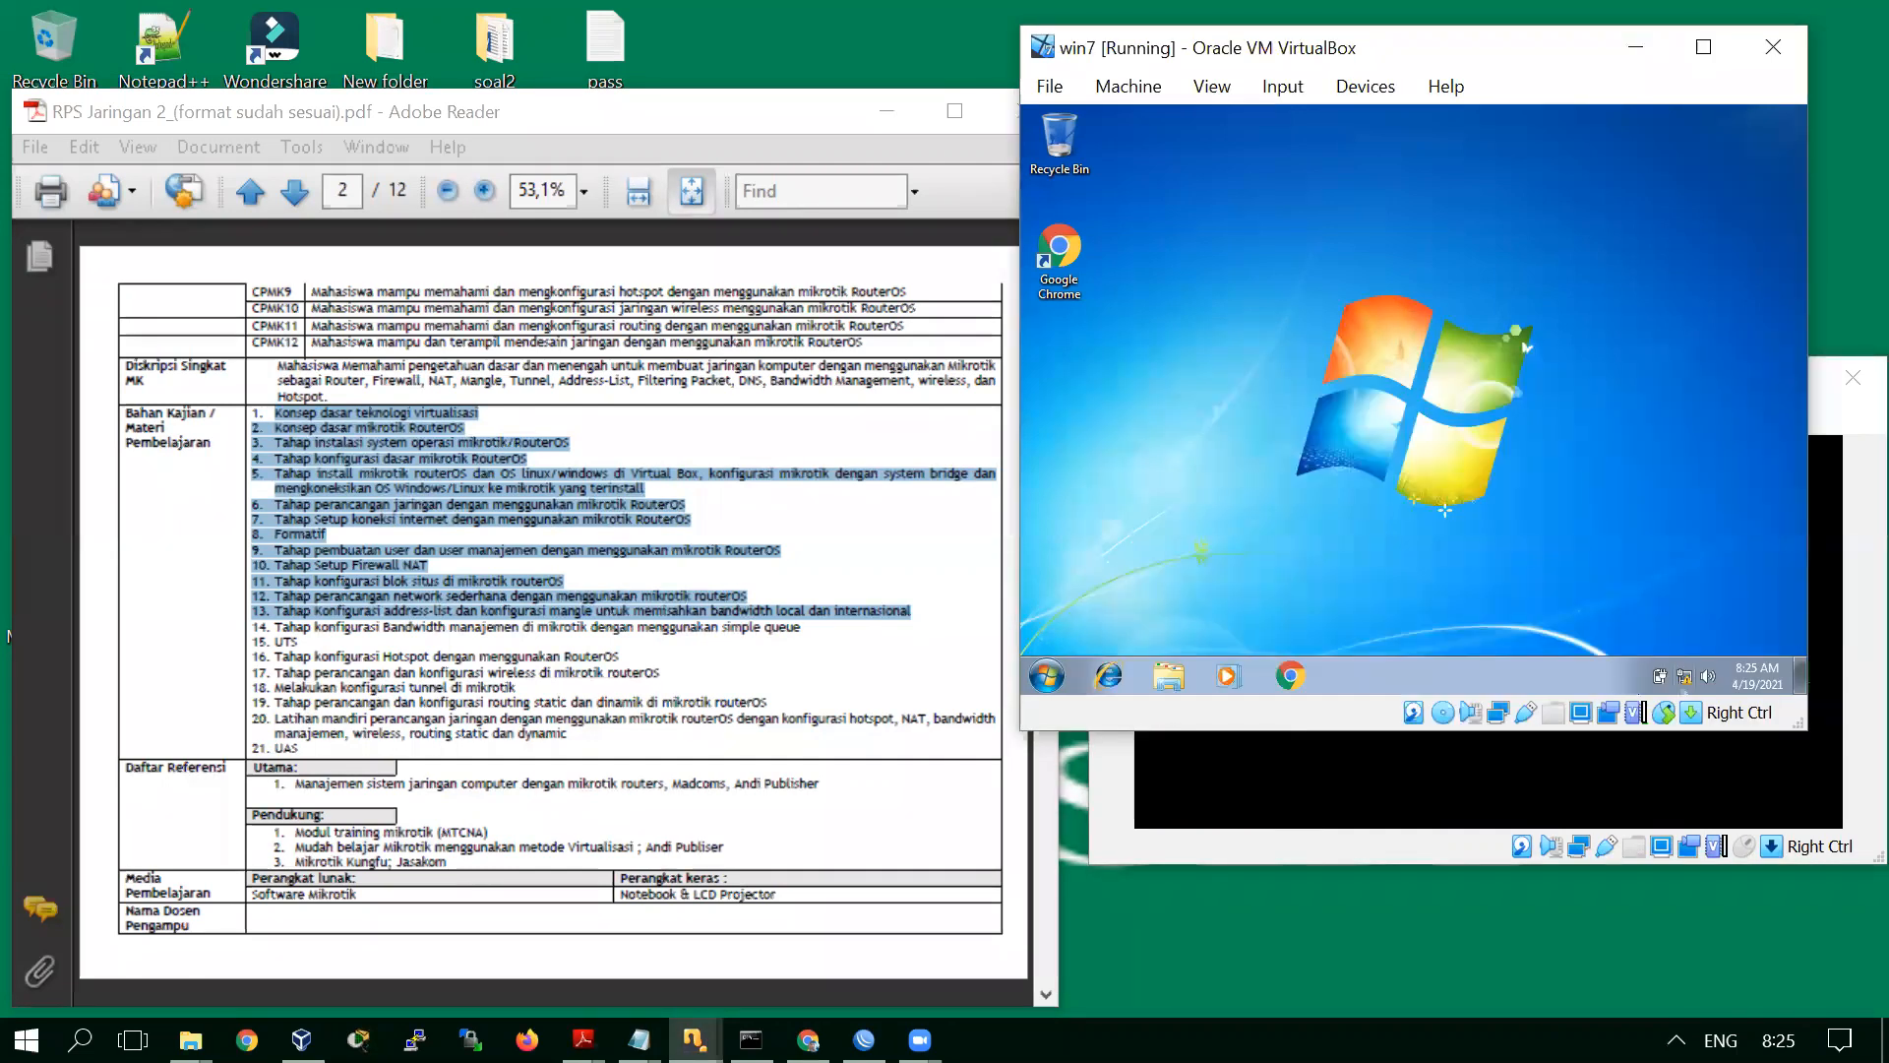
right_click(1685, 675)
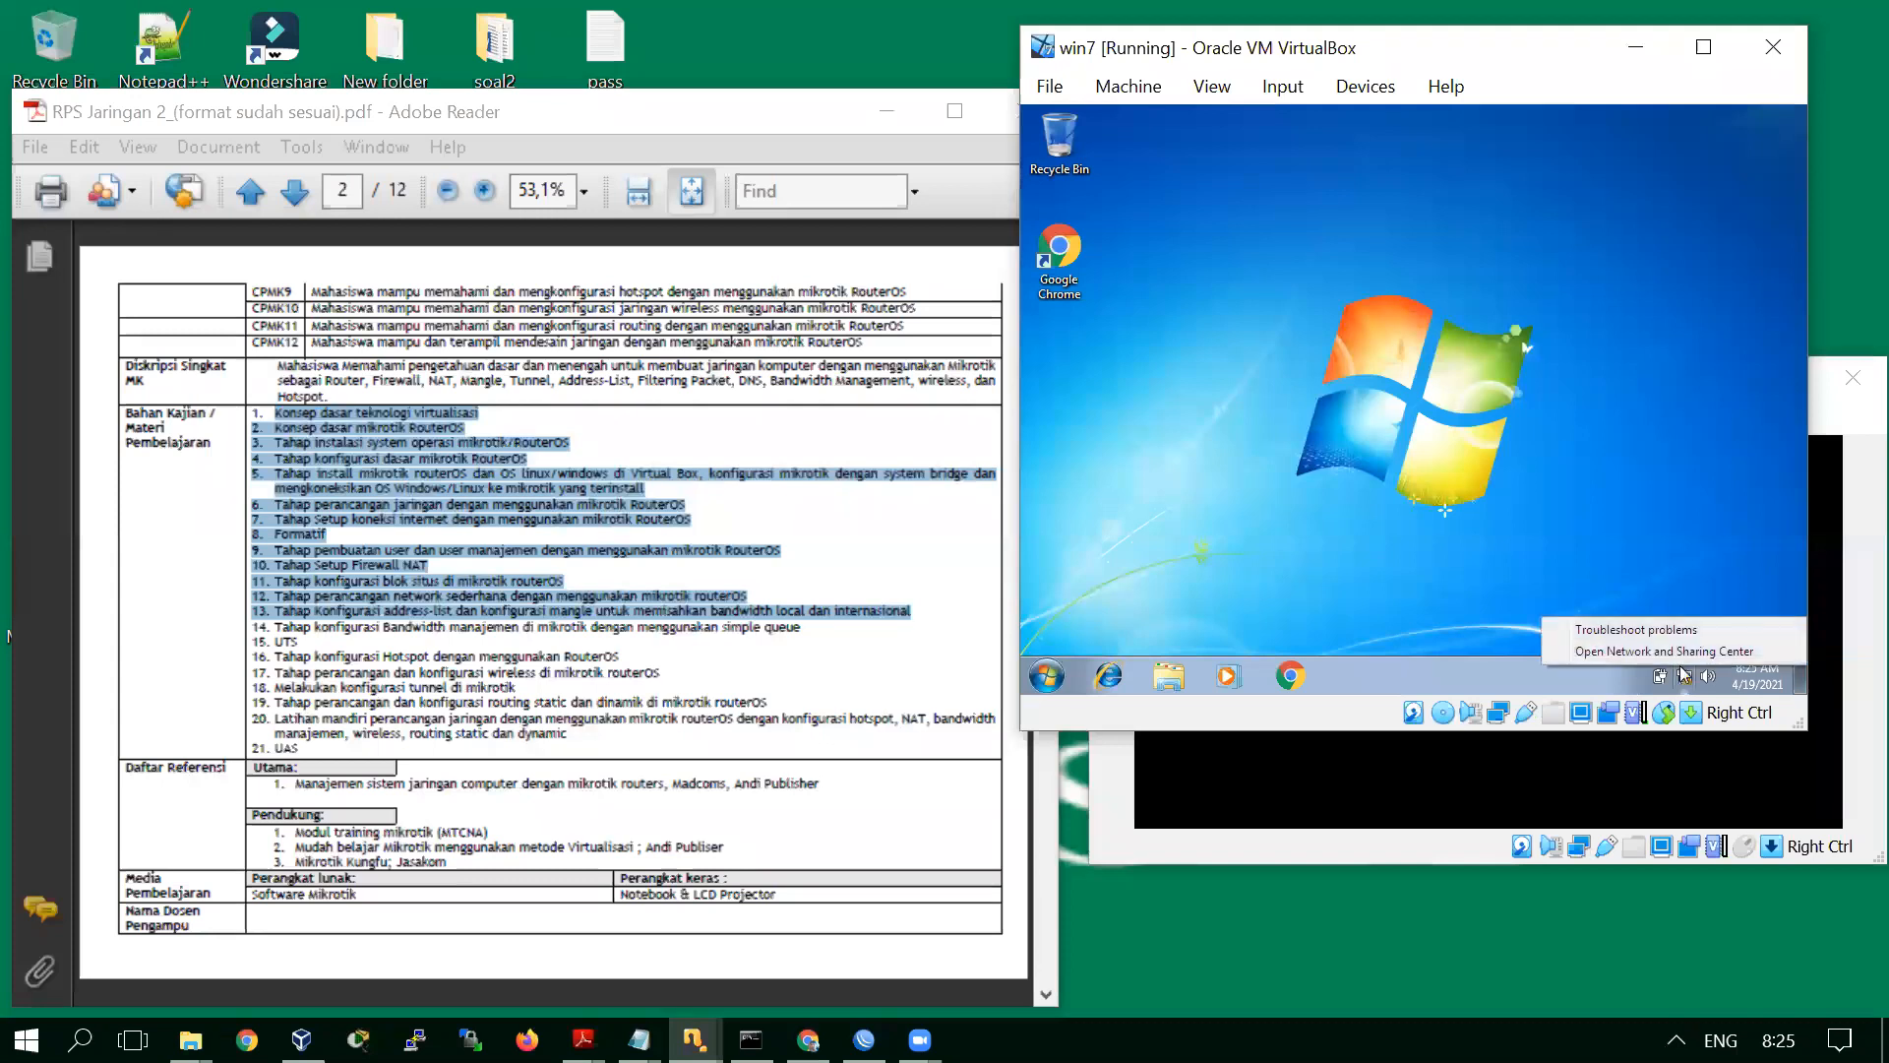
click(1657, 643)
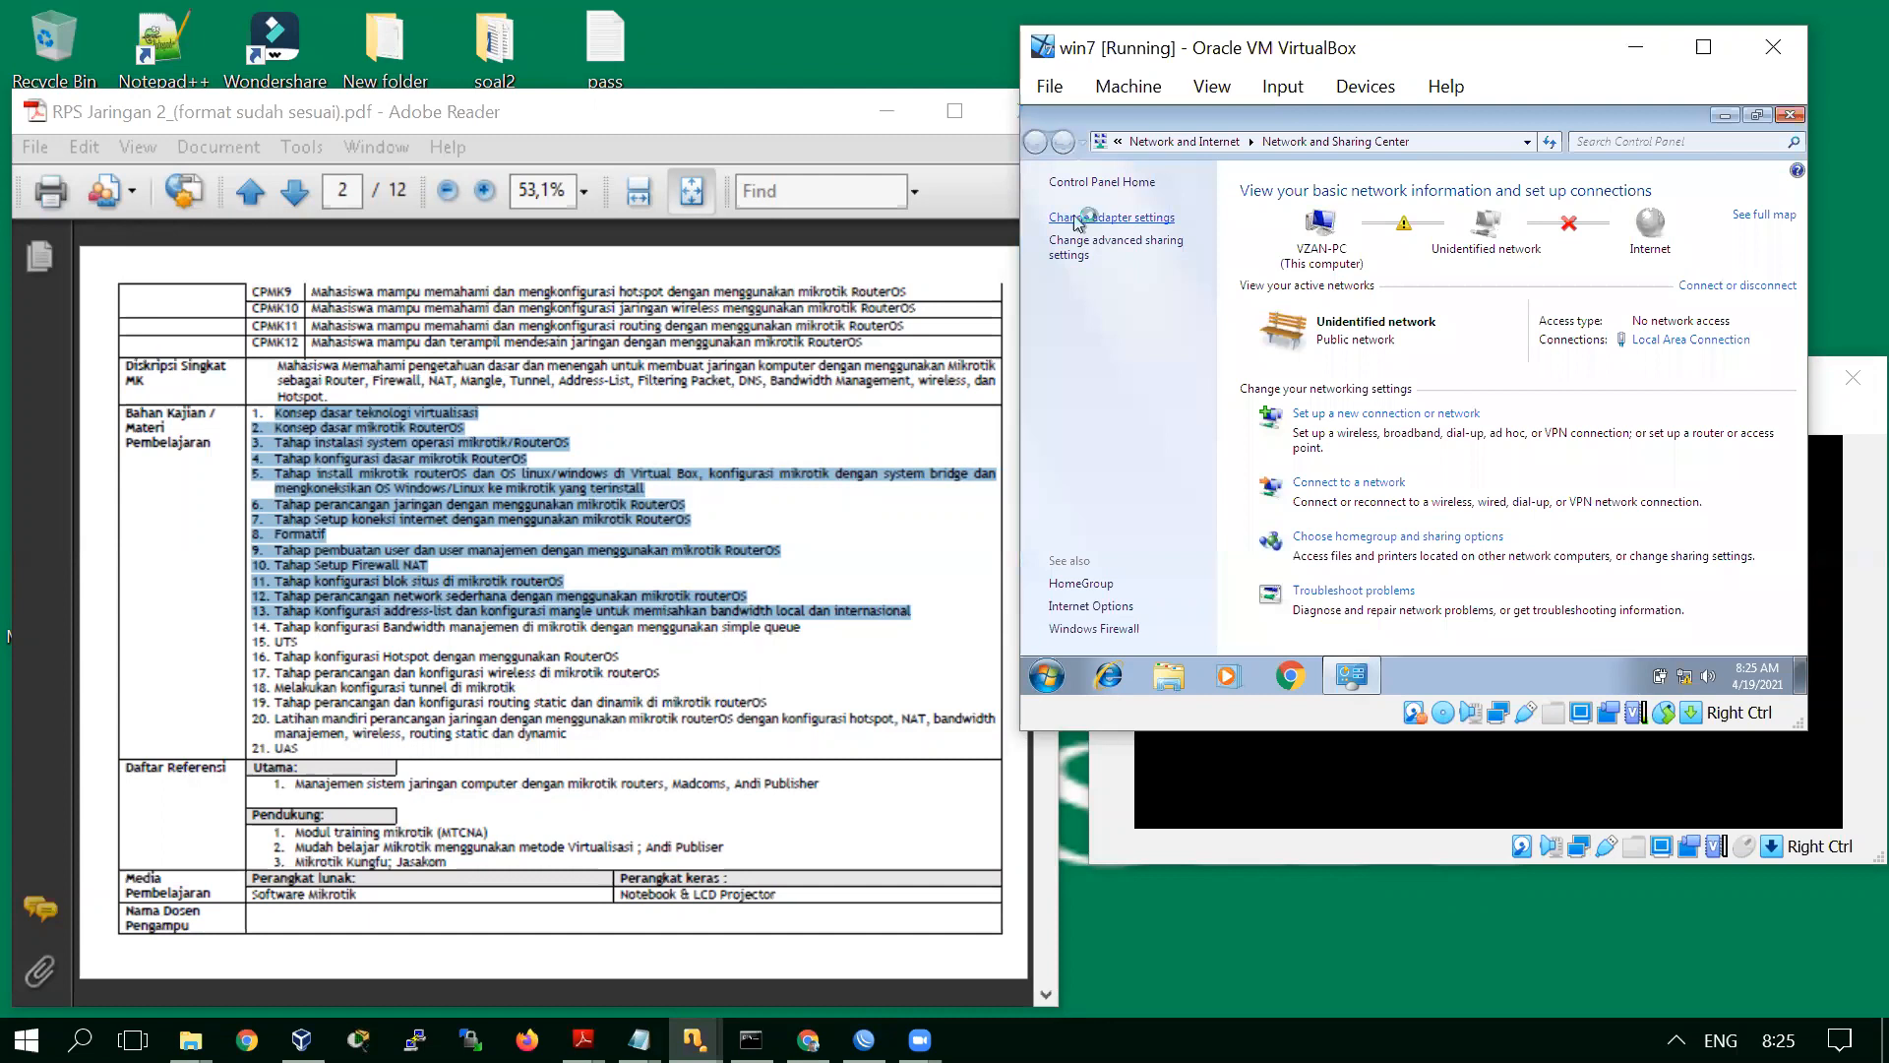
click(1084, 219)
right_click(1164, 236)
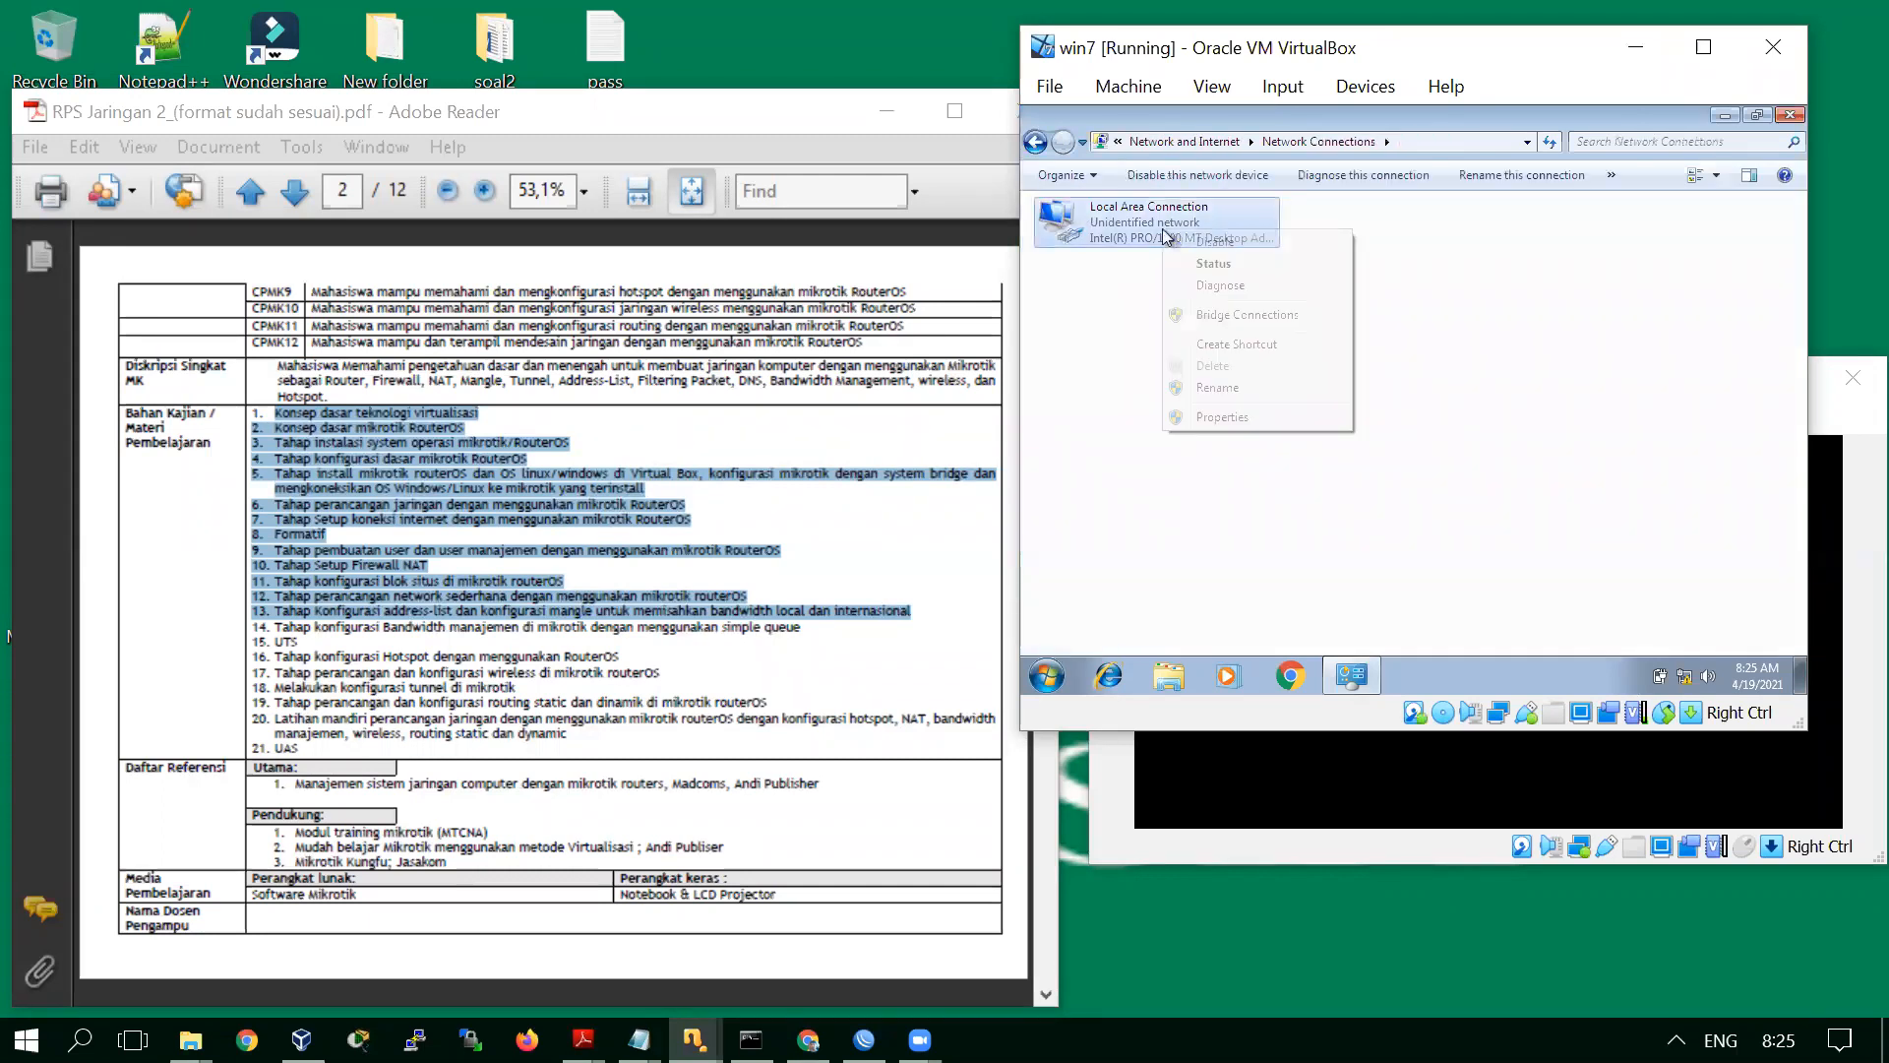
click(1248, 427)
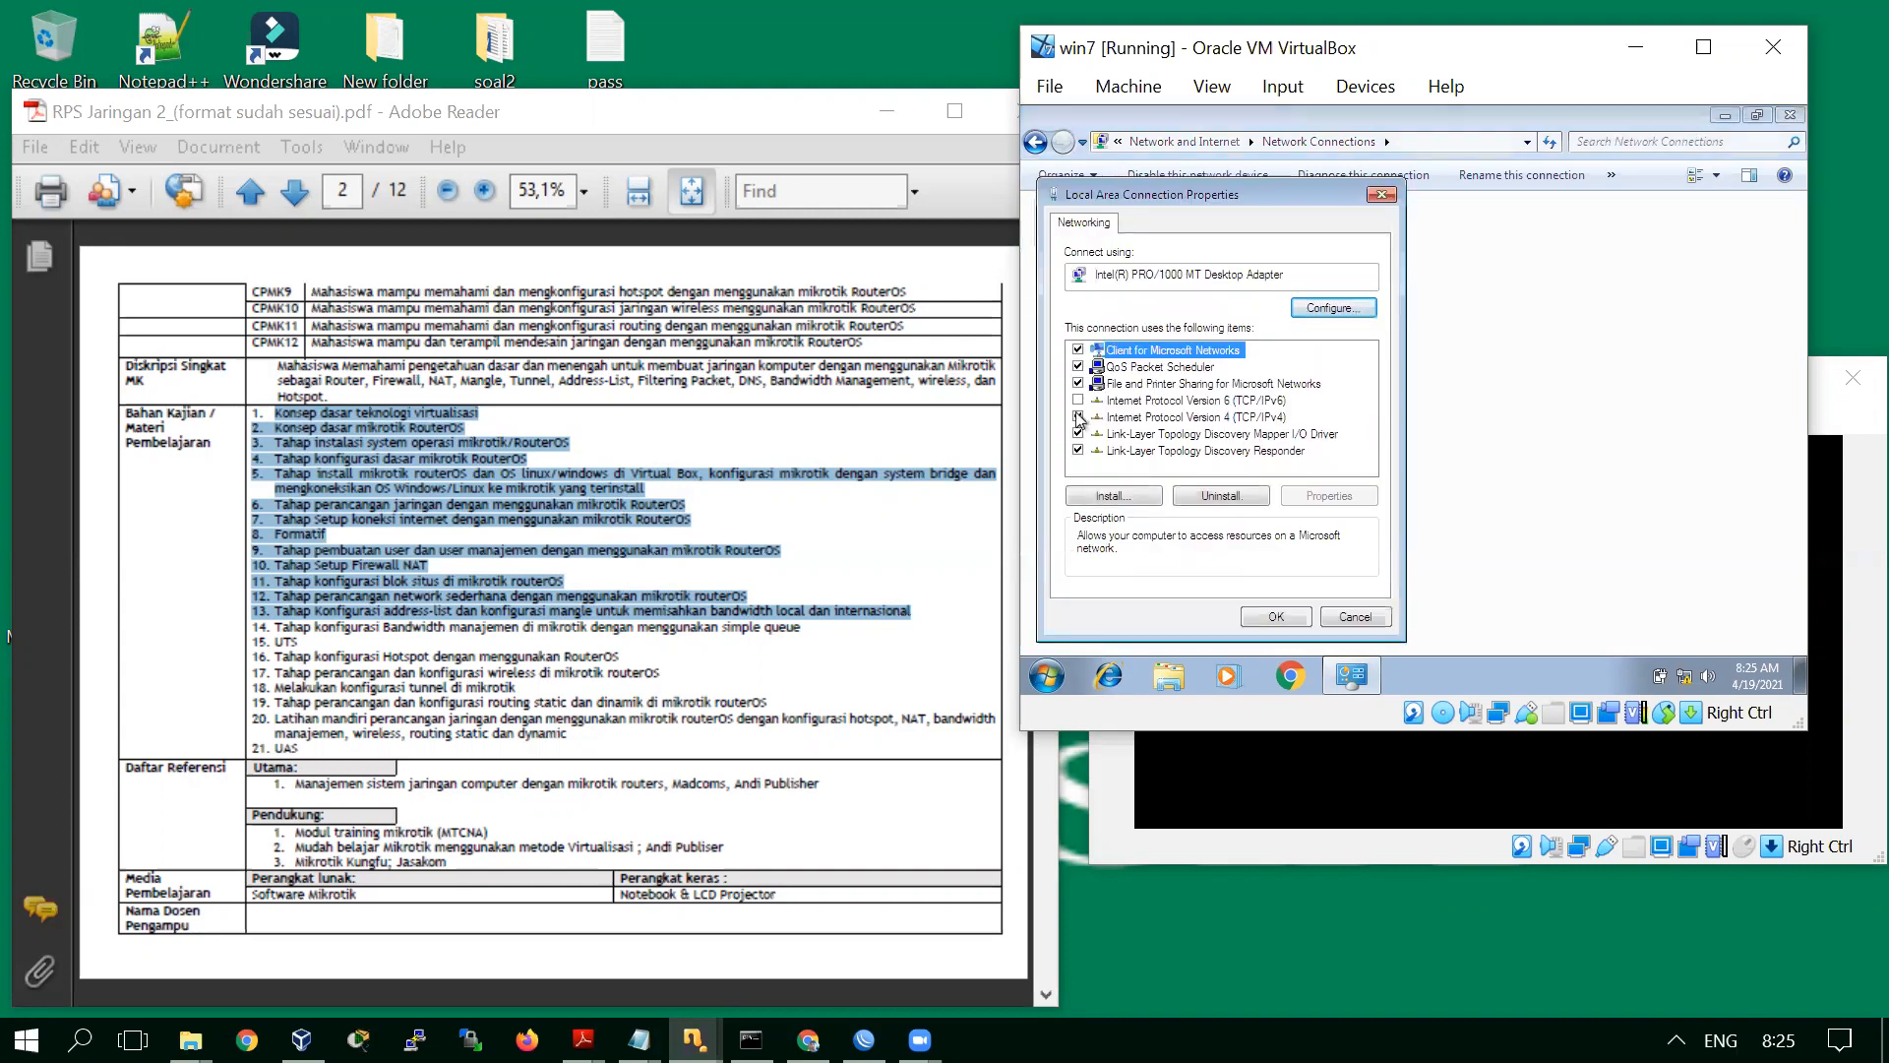
Set IPv4 to obtain the IP and DNS server addresses automatically, and choose Home network as the new network's location
click(1147, 419)
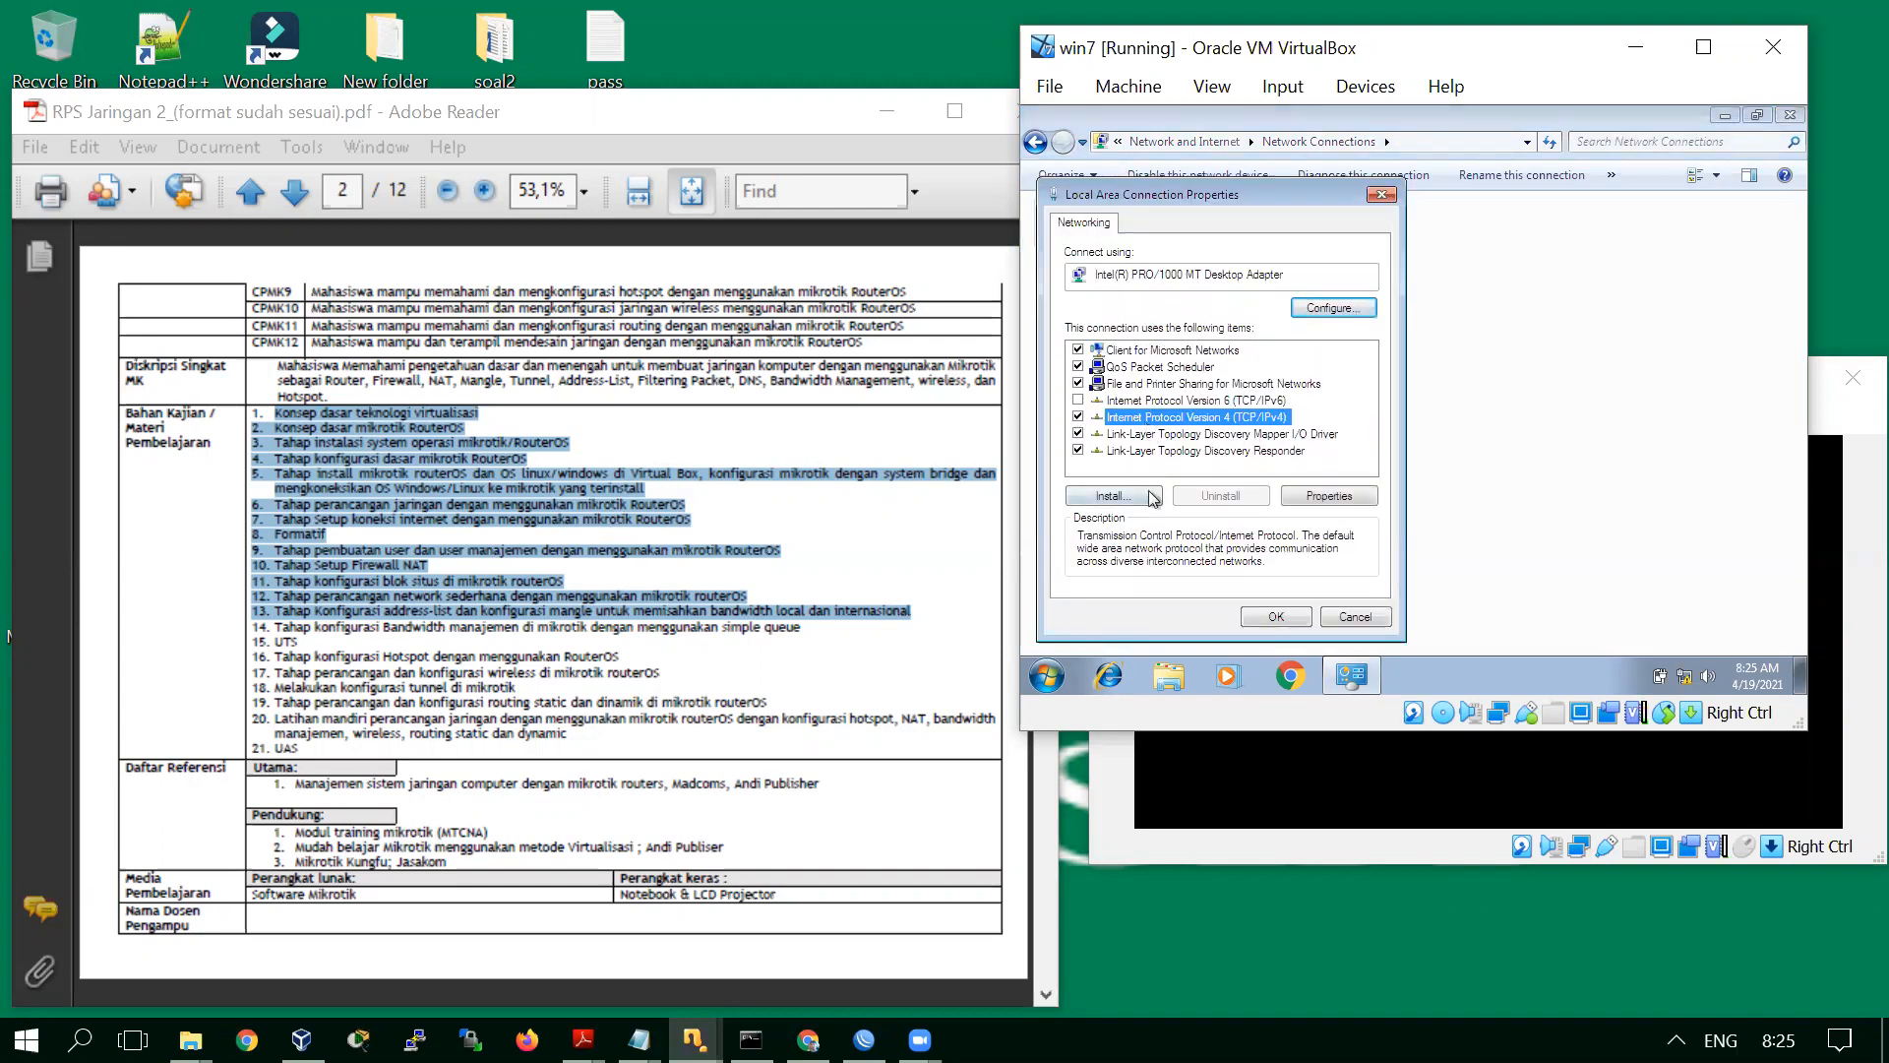
click(1314, 497)
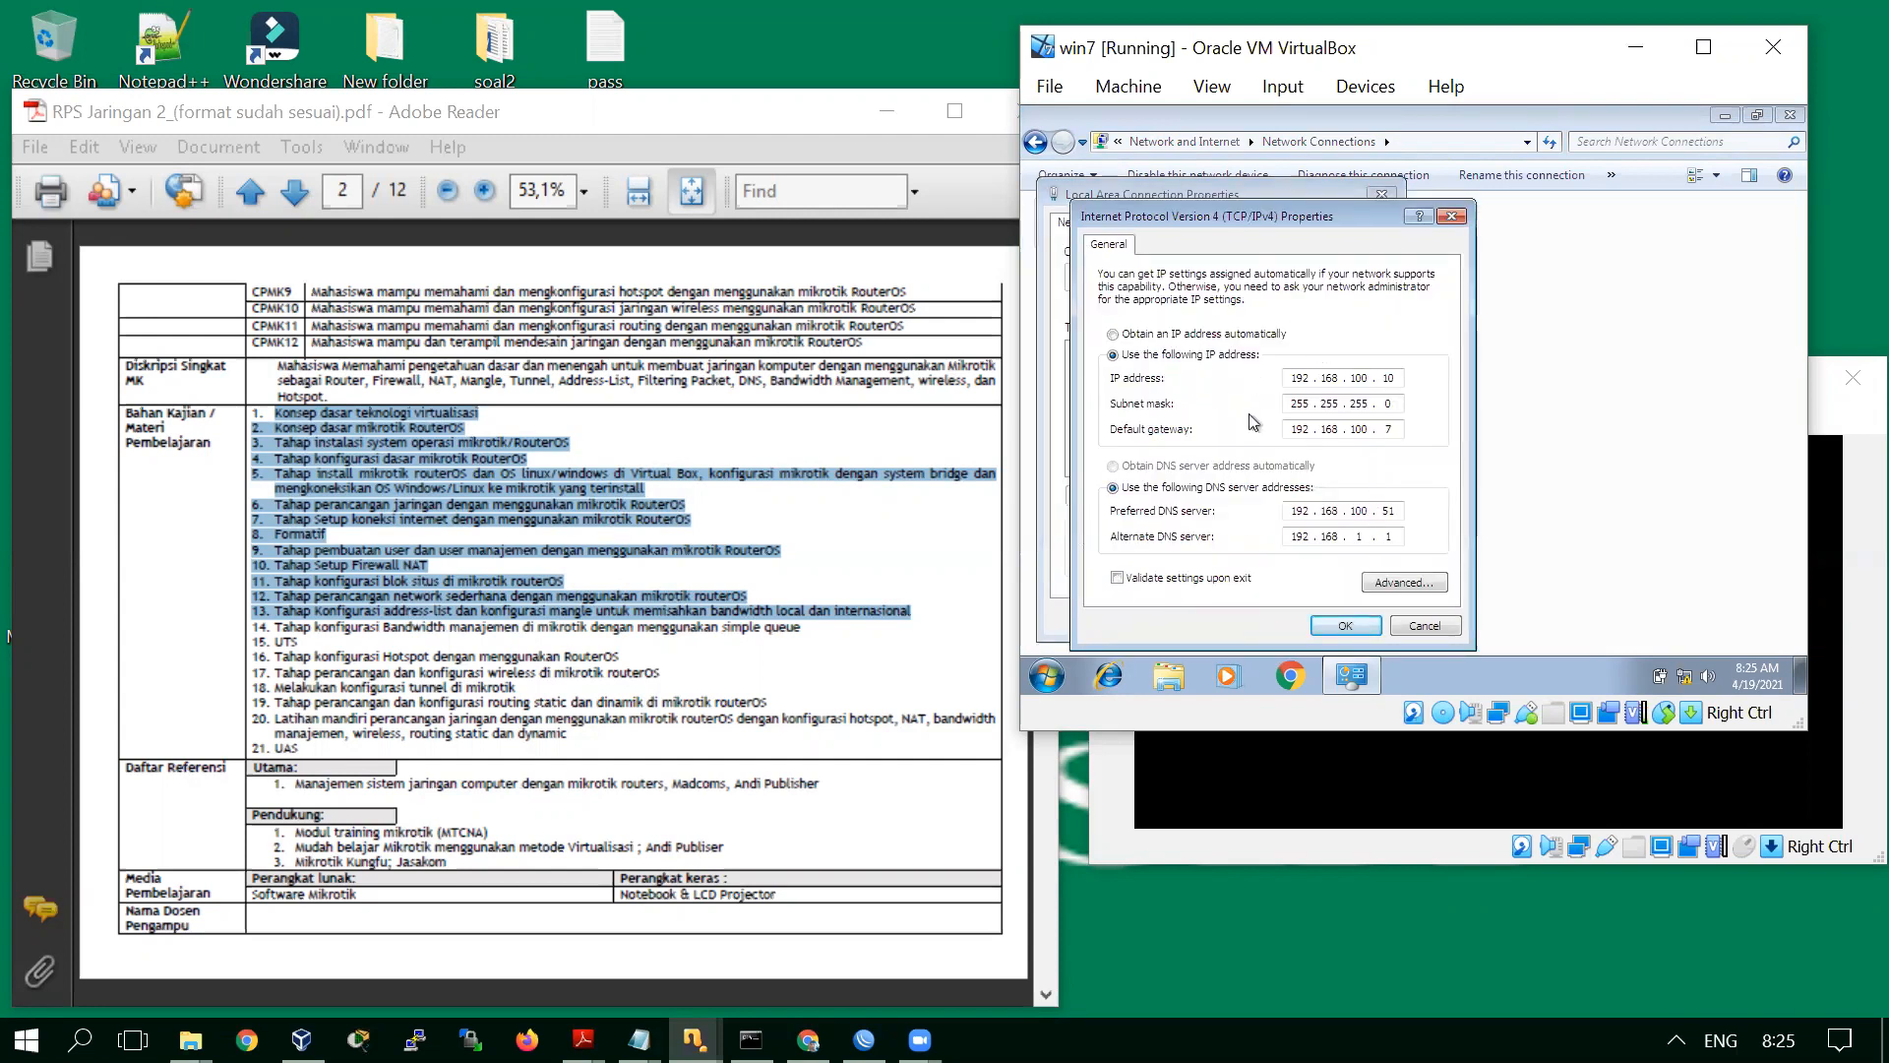
click(1145, 336)
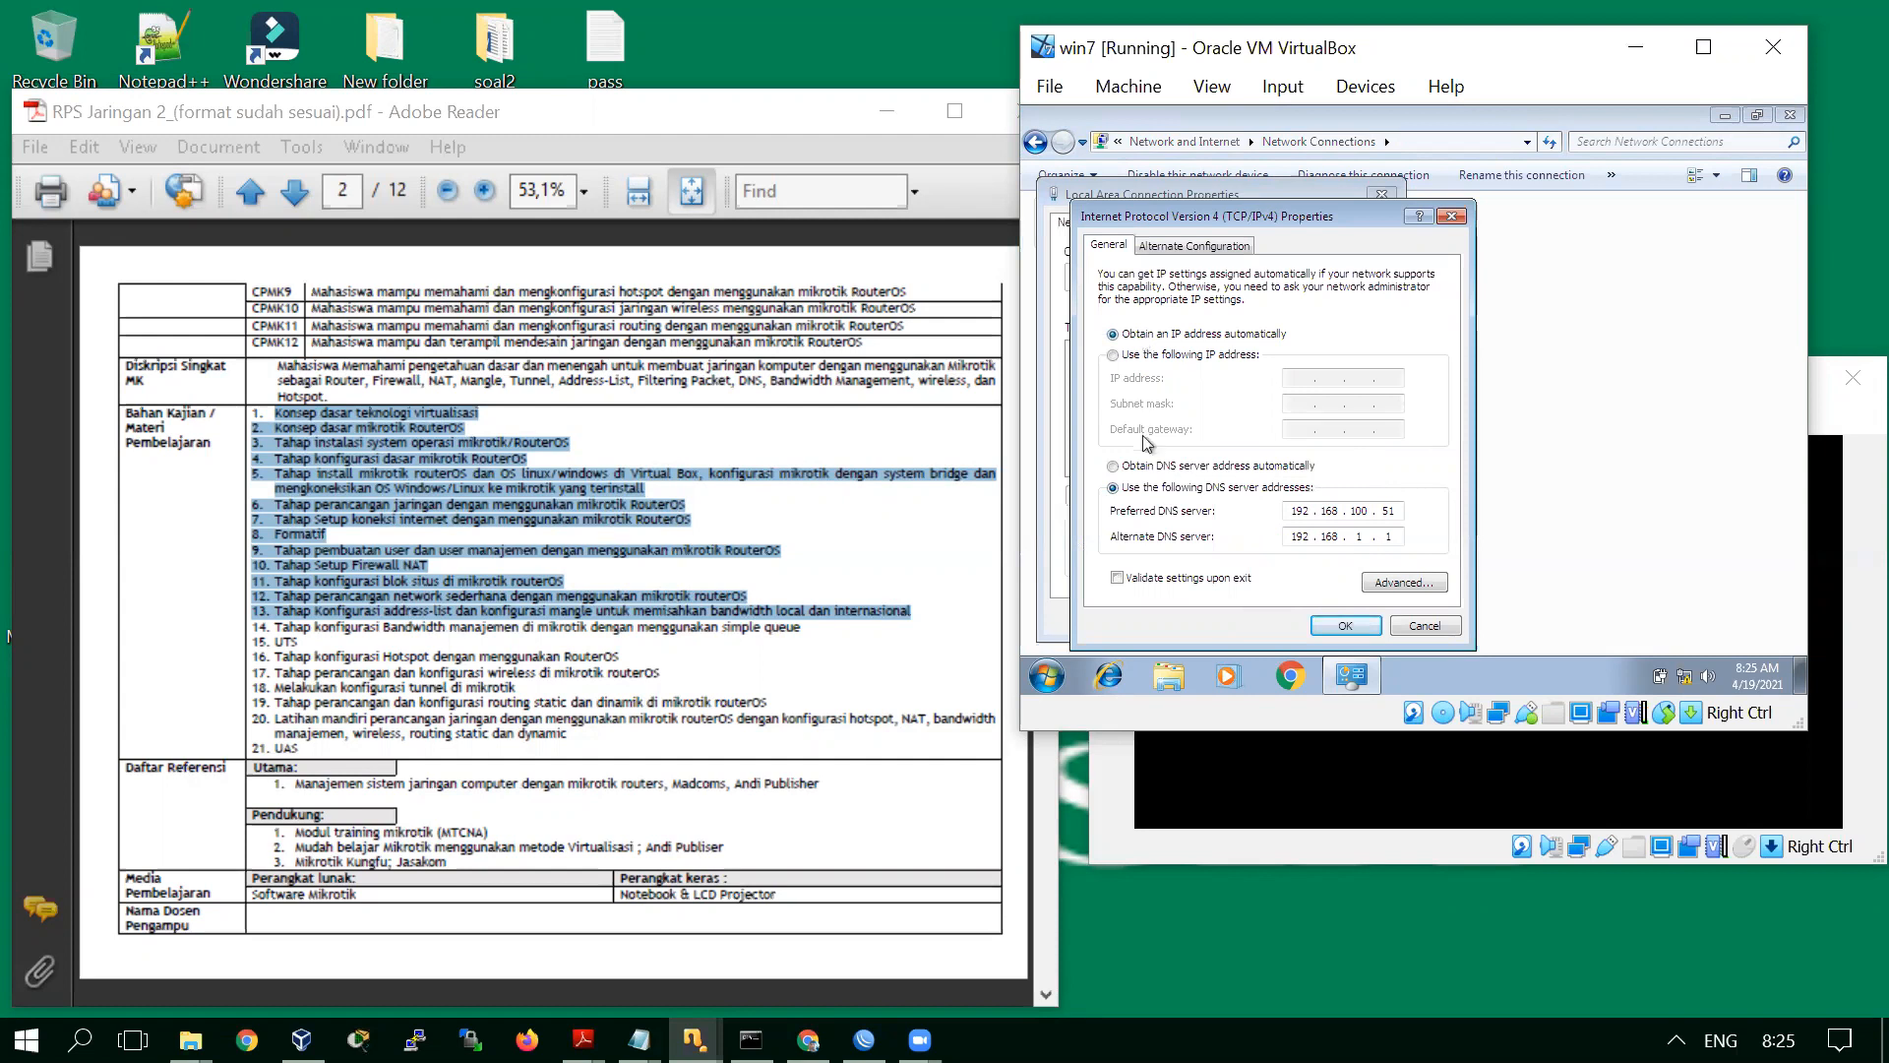
click(1147, 470)
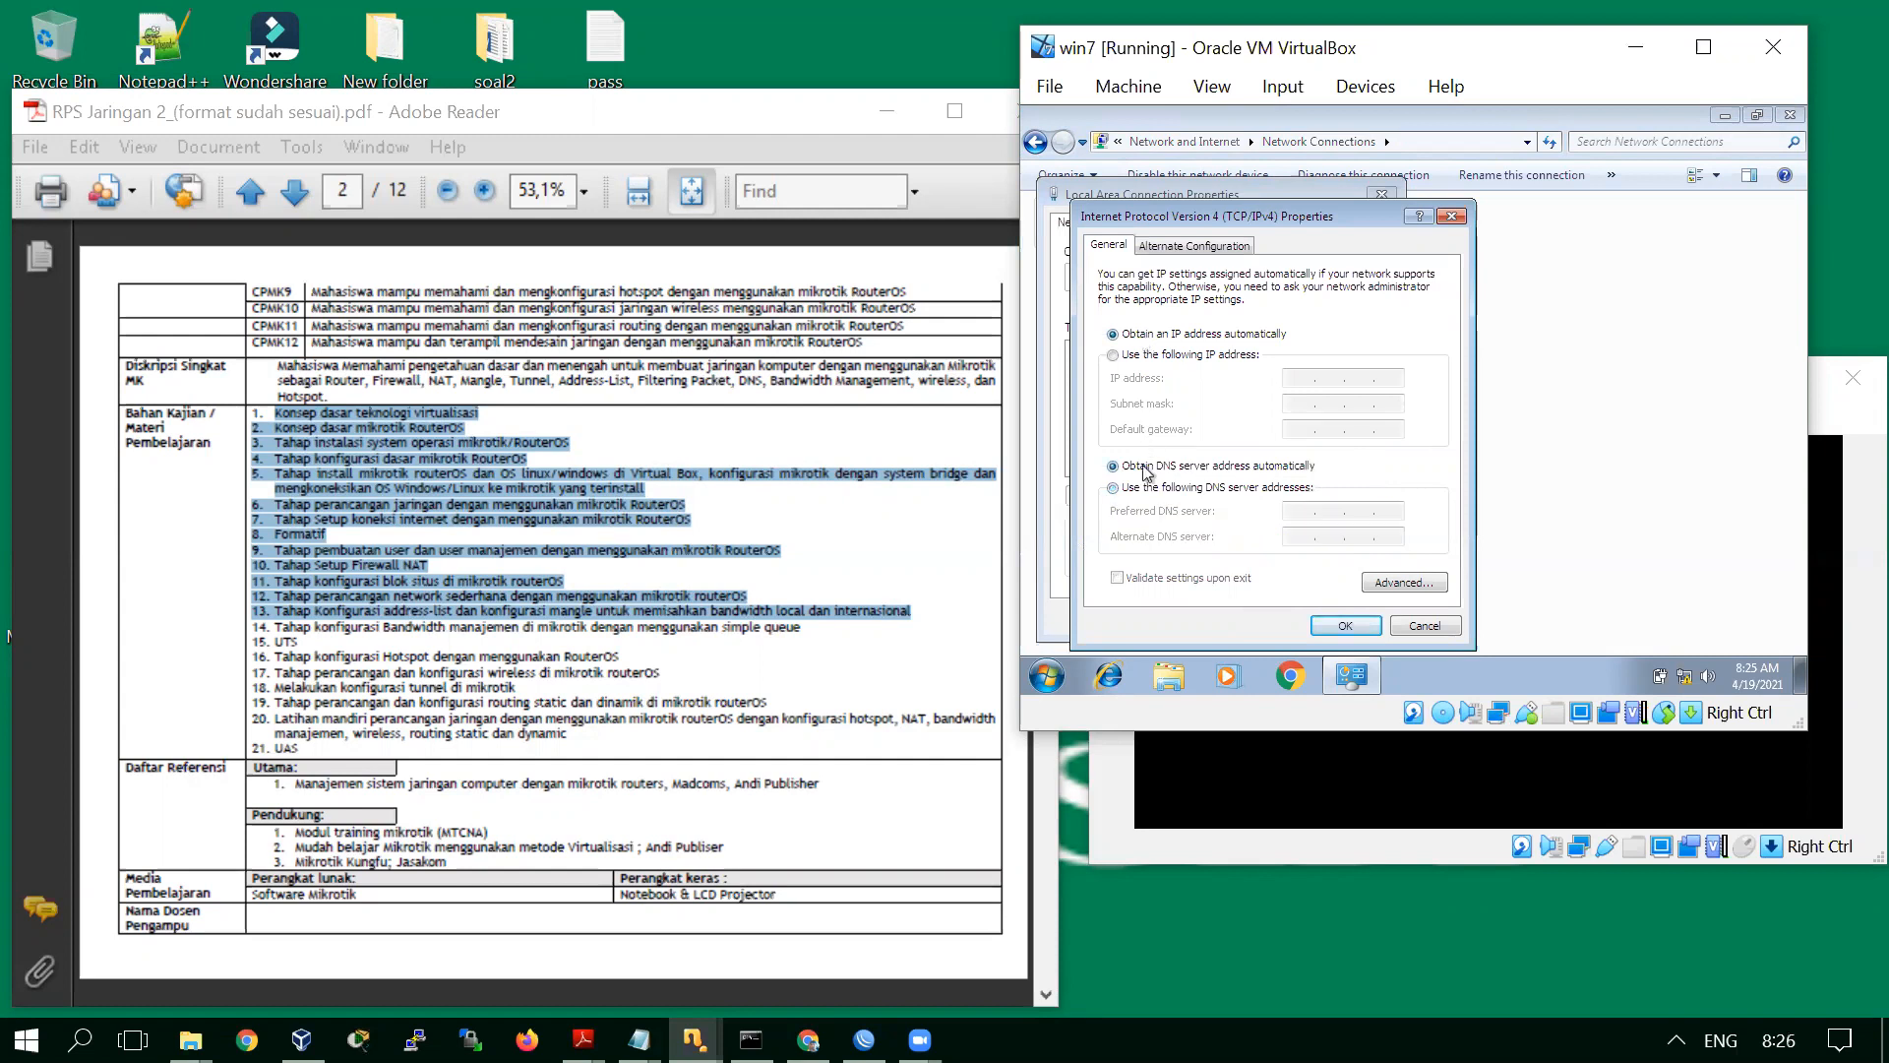
click(1347, 627)
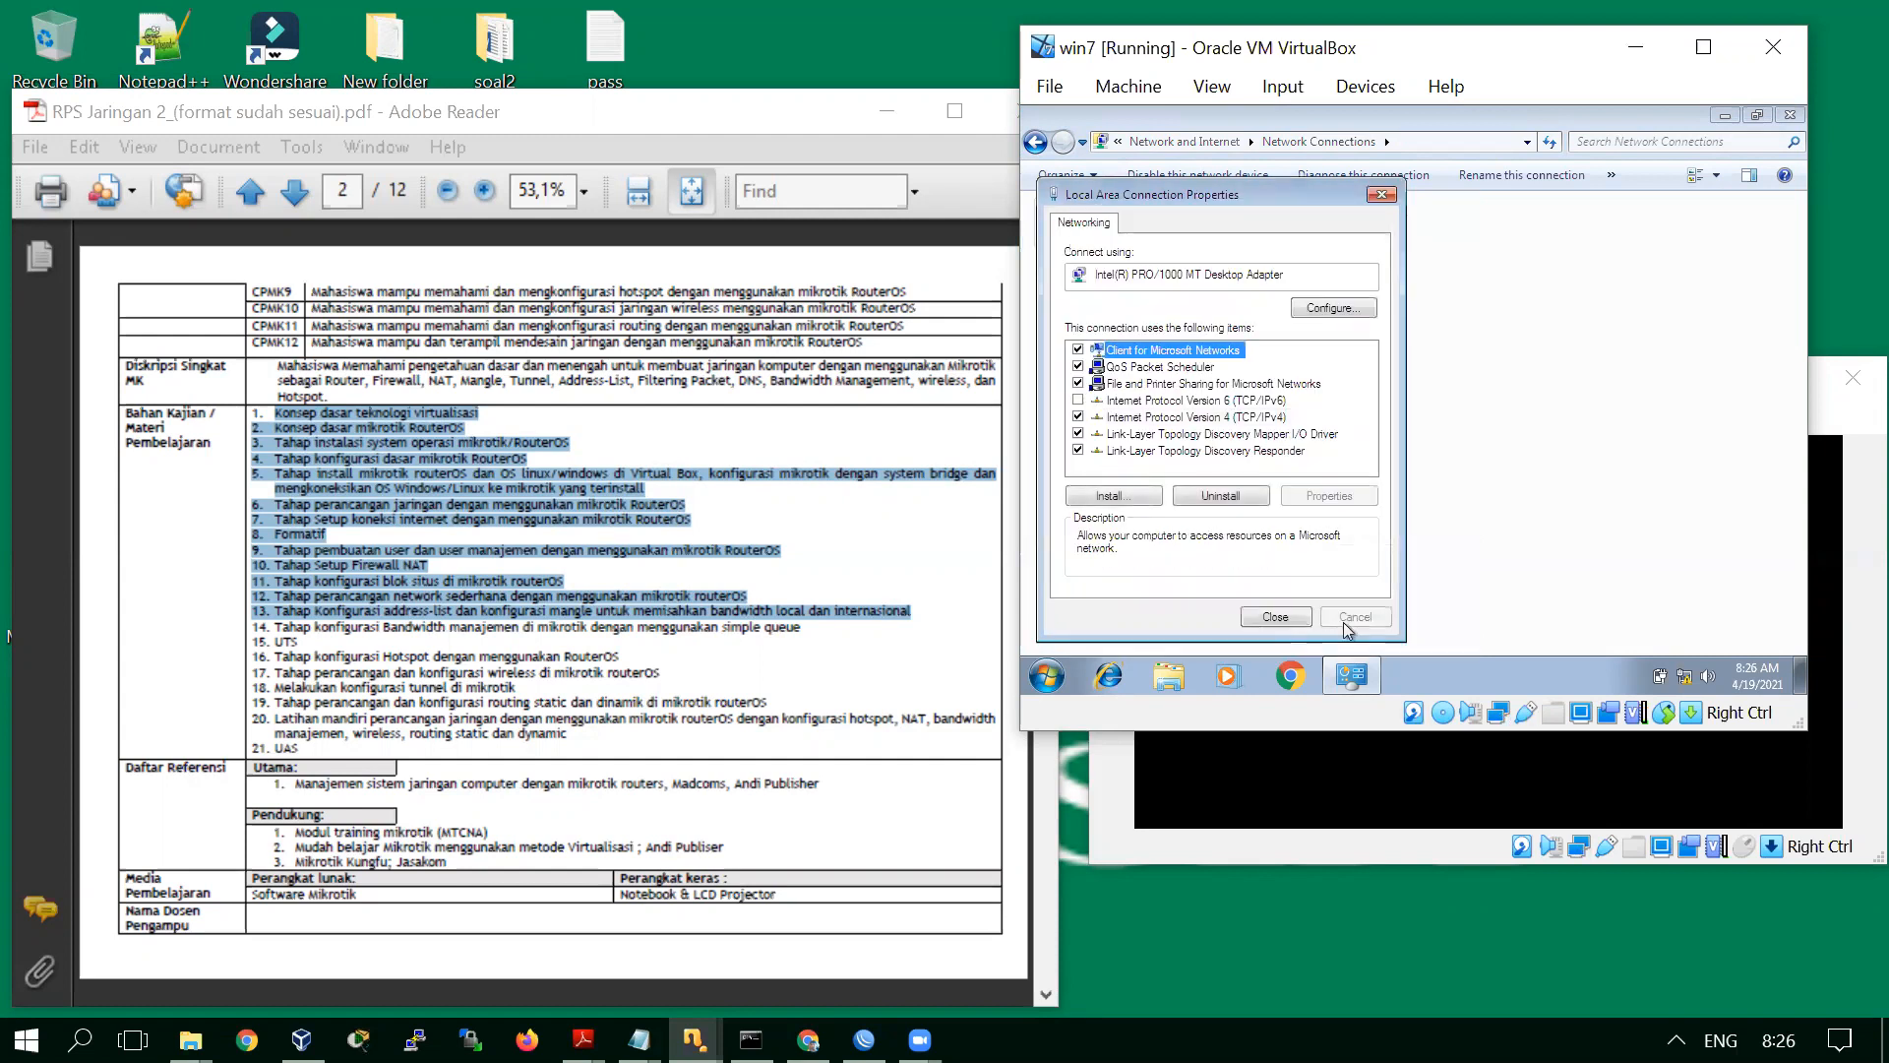
click(1291, 620)
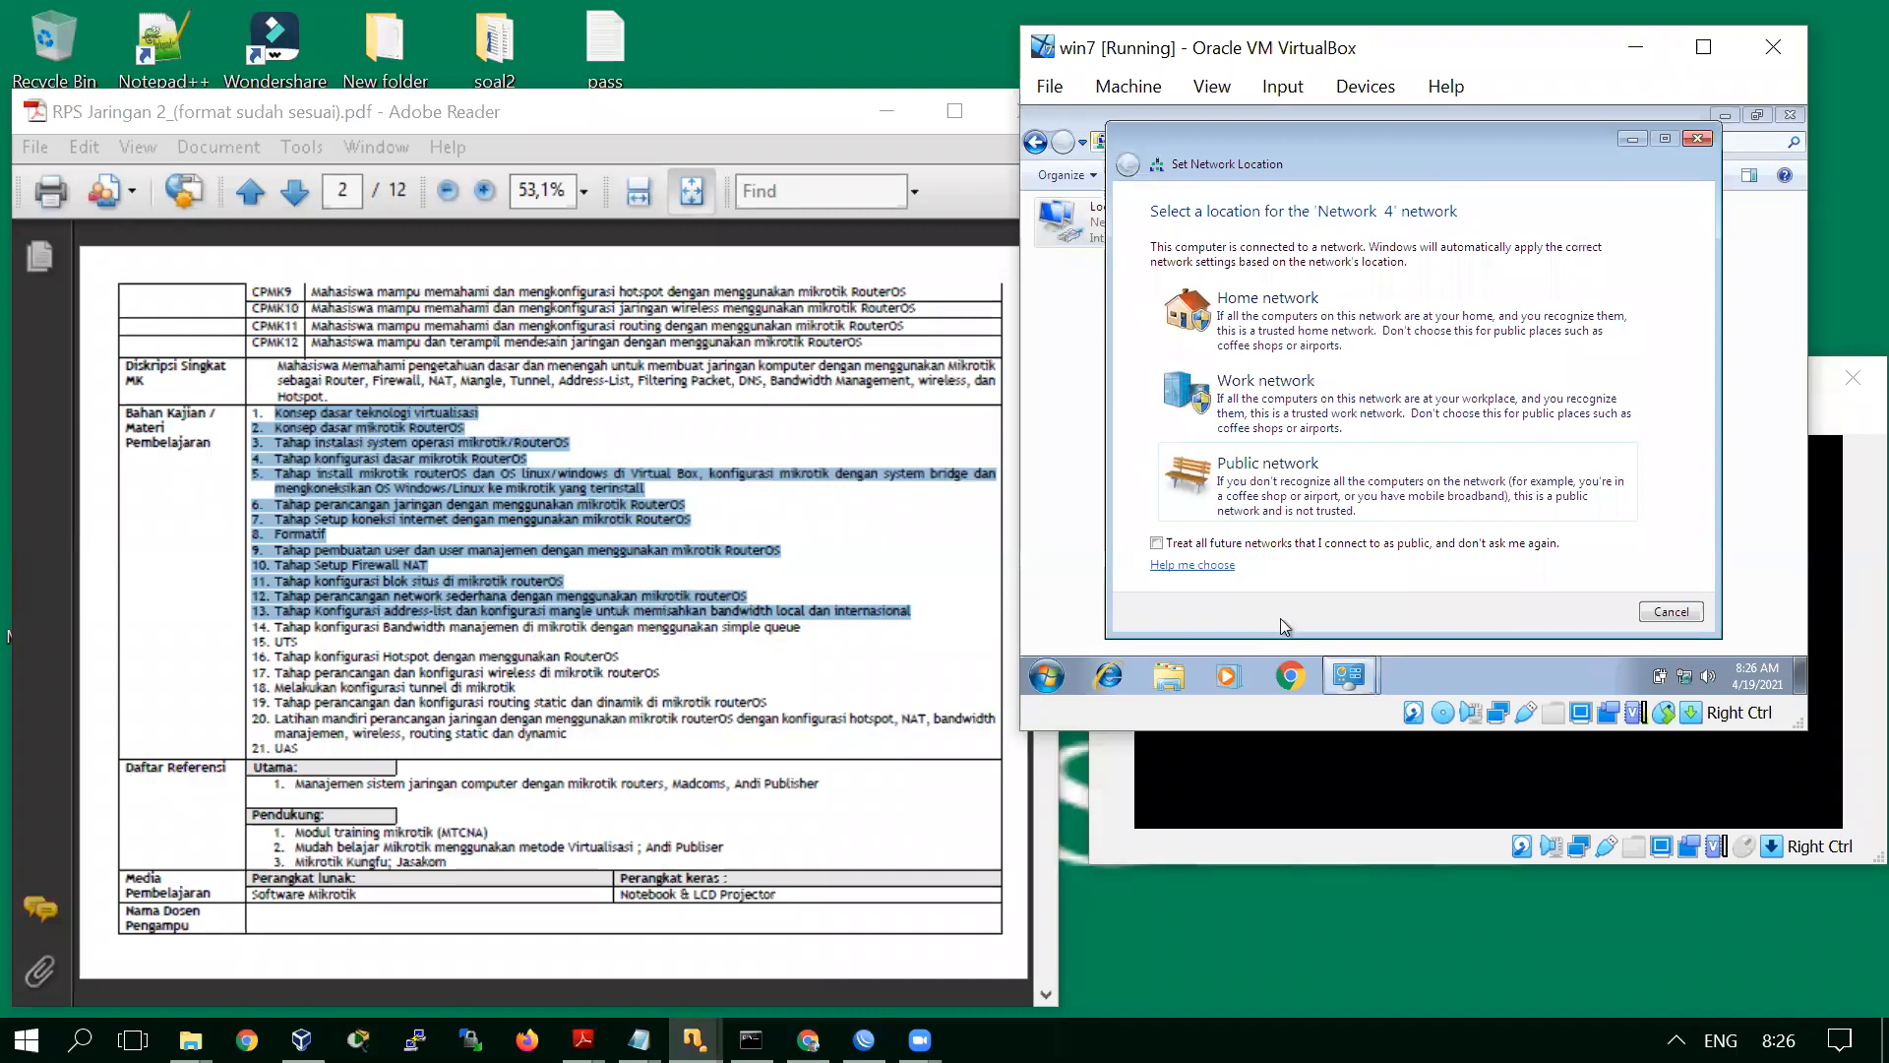
click(1366, 335)
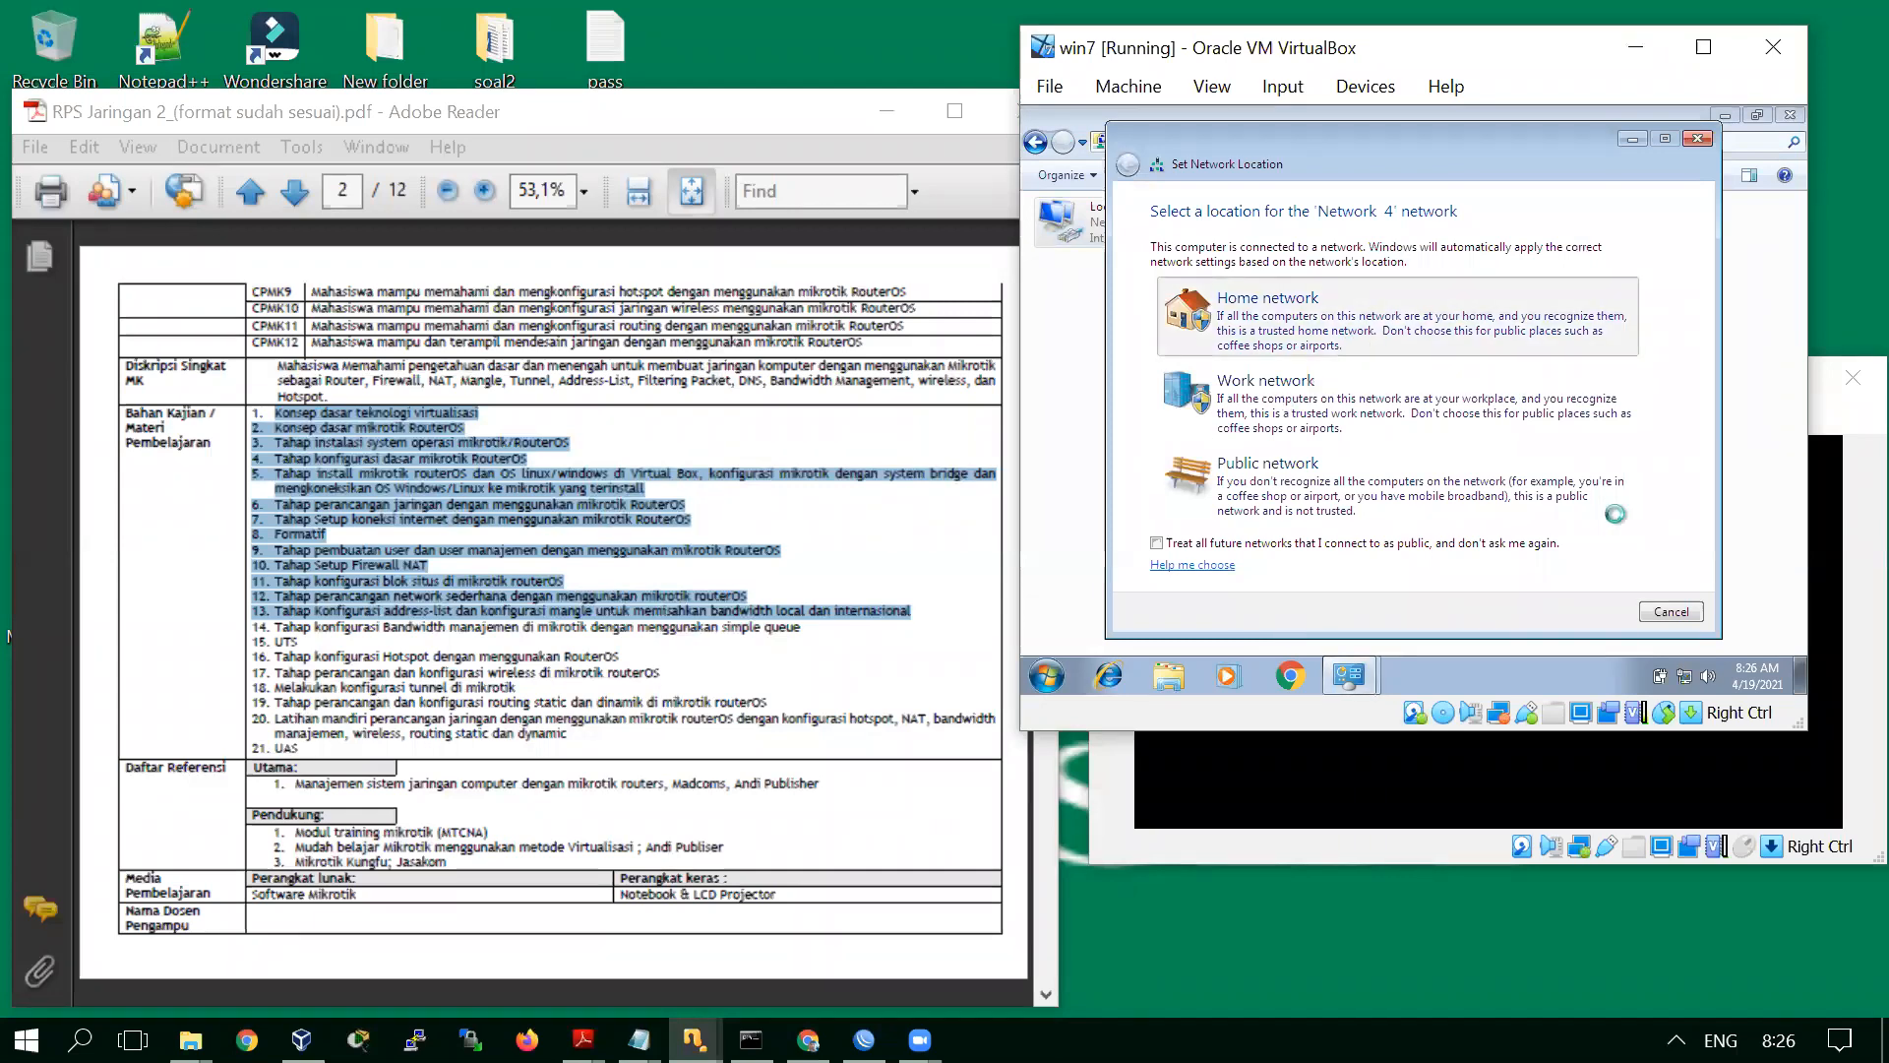
click(1660, 617)
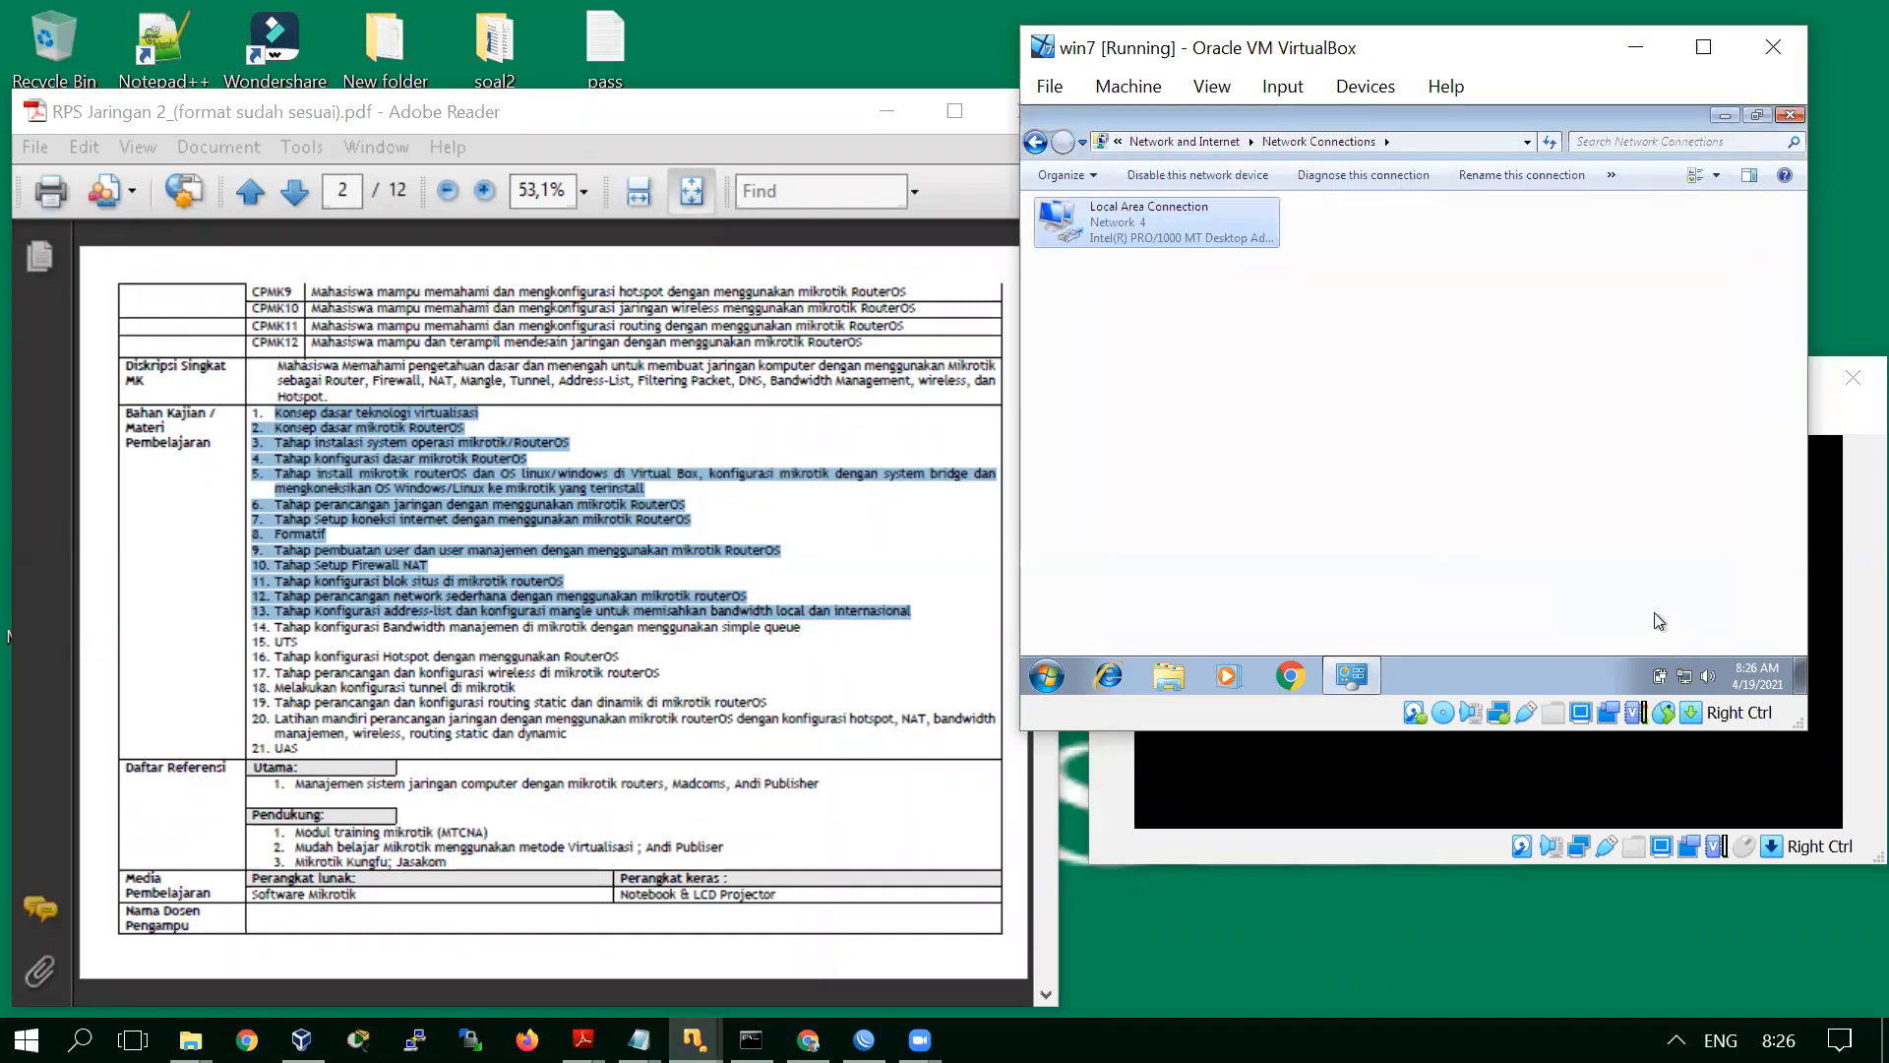
Open a Command Prompt in the Windows 7 guest and run ipconfig to check the assigned address
click(1048, 679)
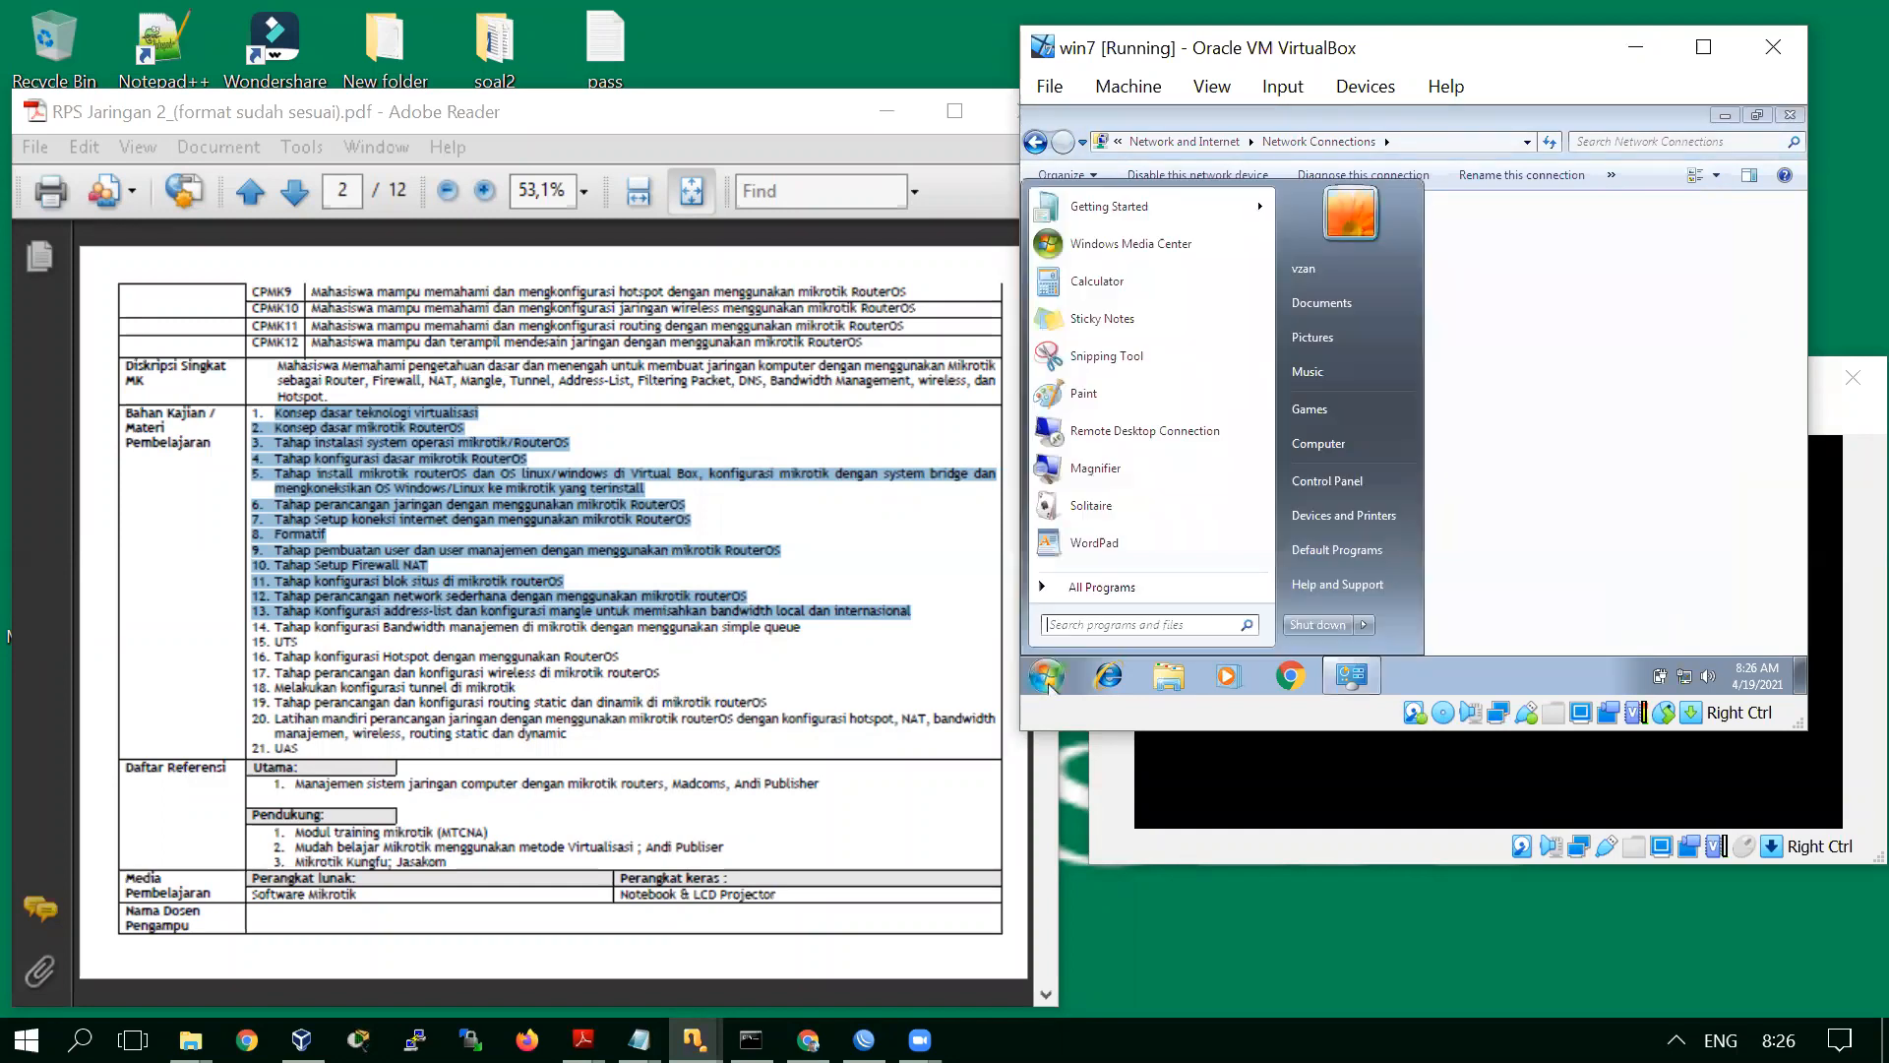
text(cmd)
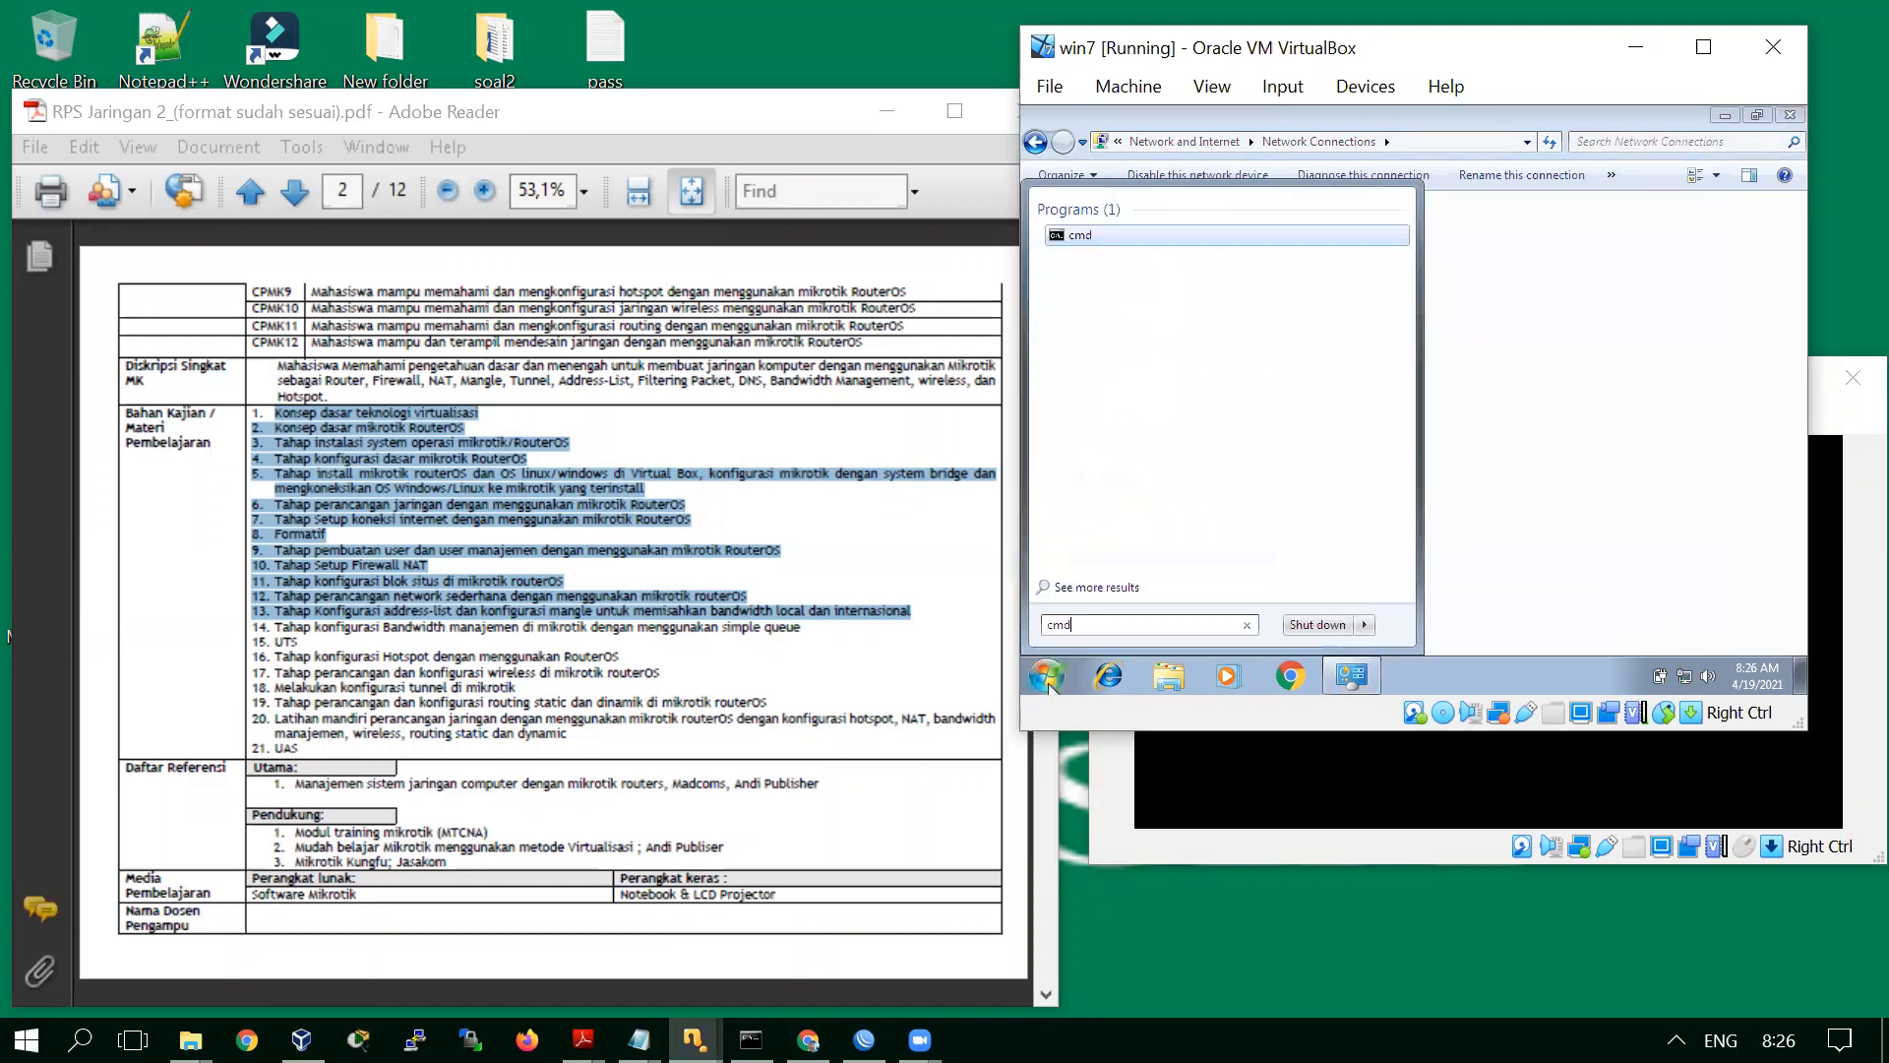
key(Return)
text(ipco)
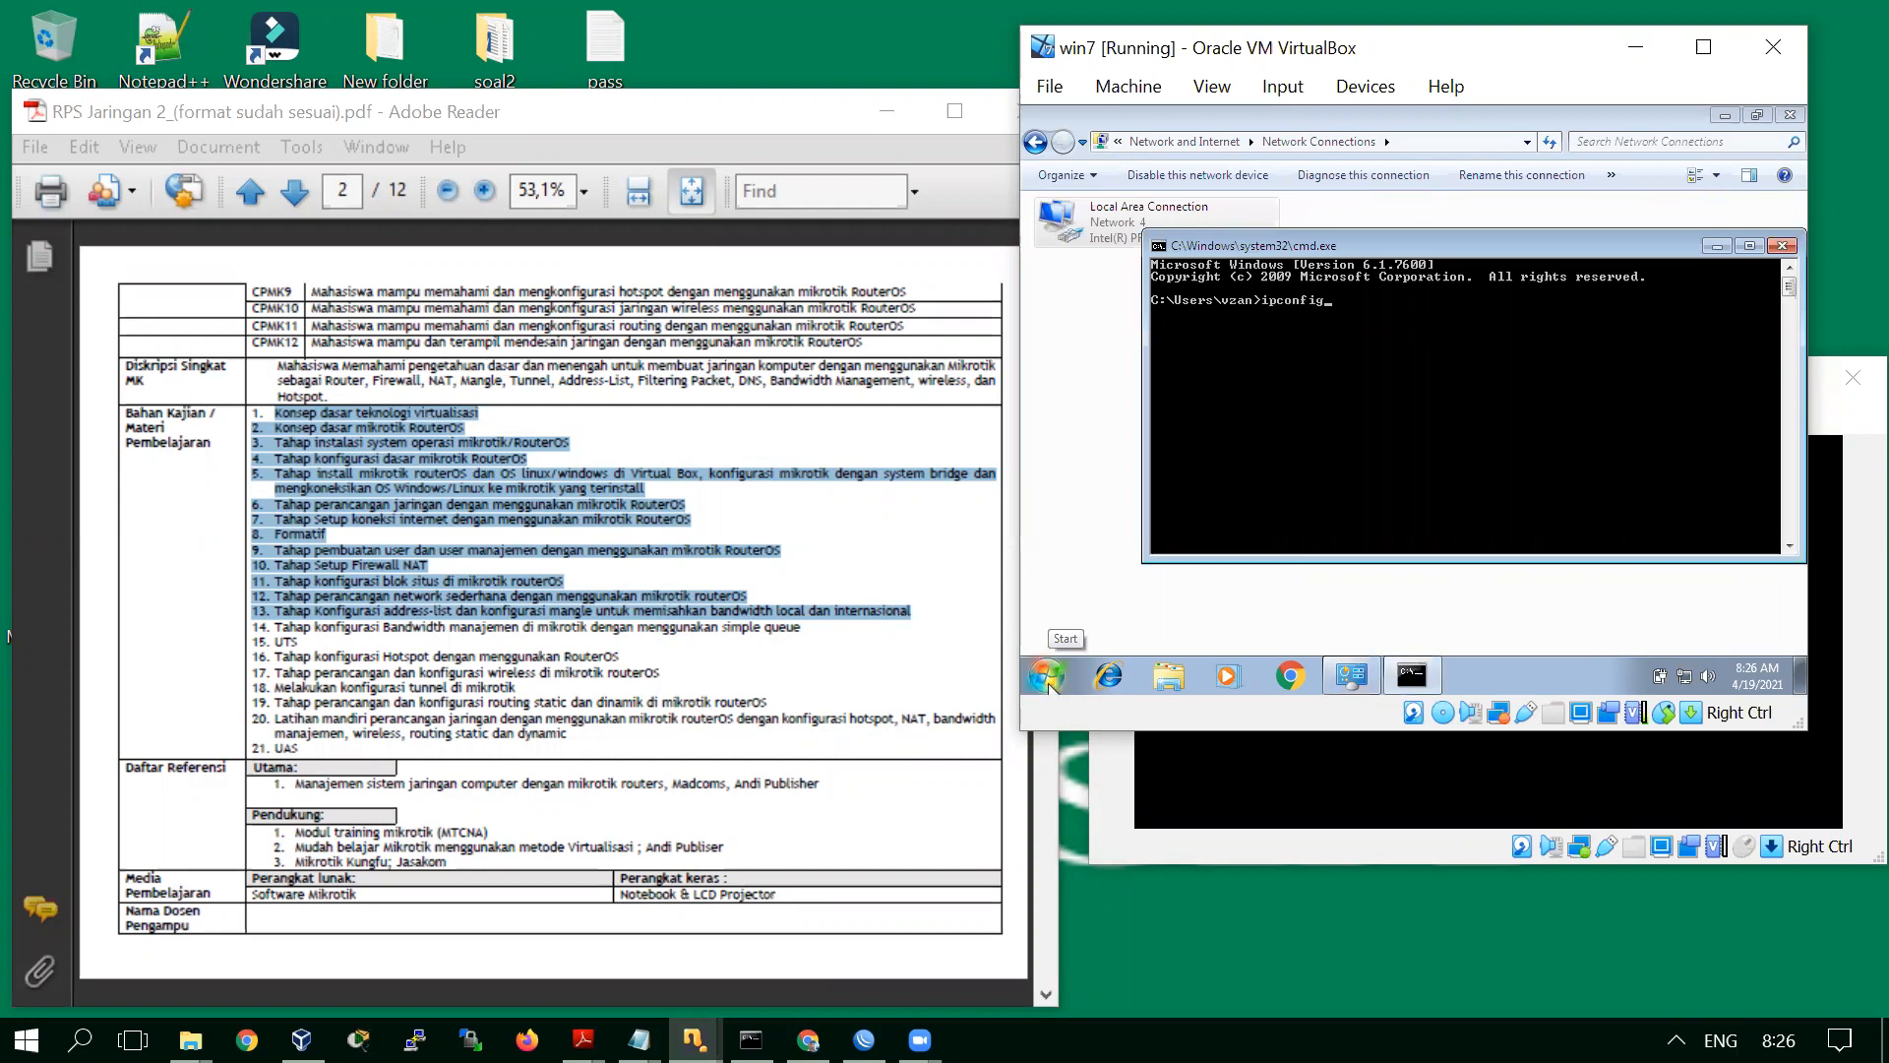
text(nfig)
key(Return)
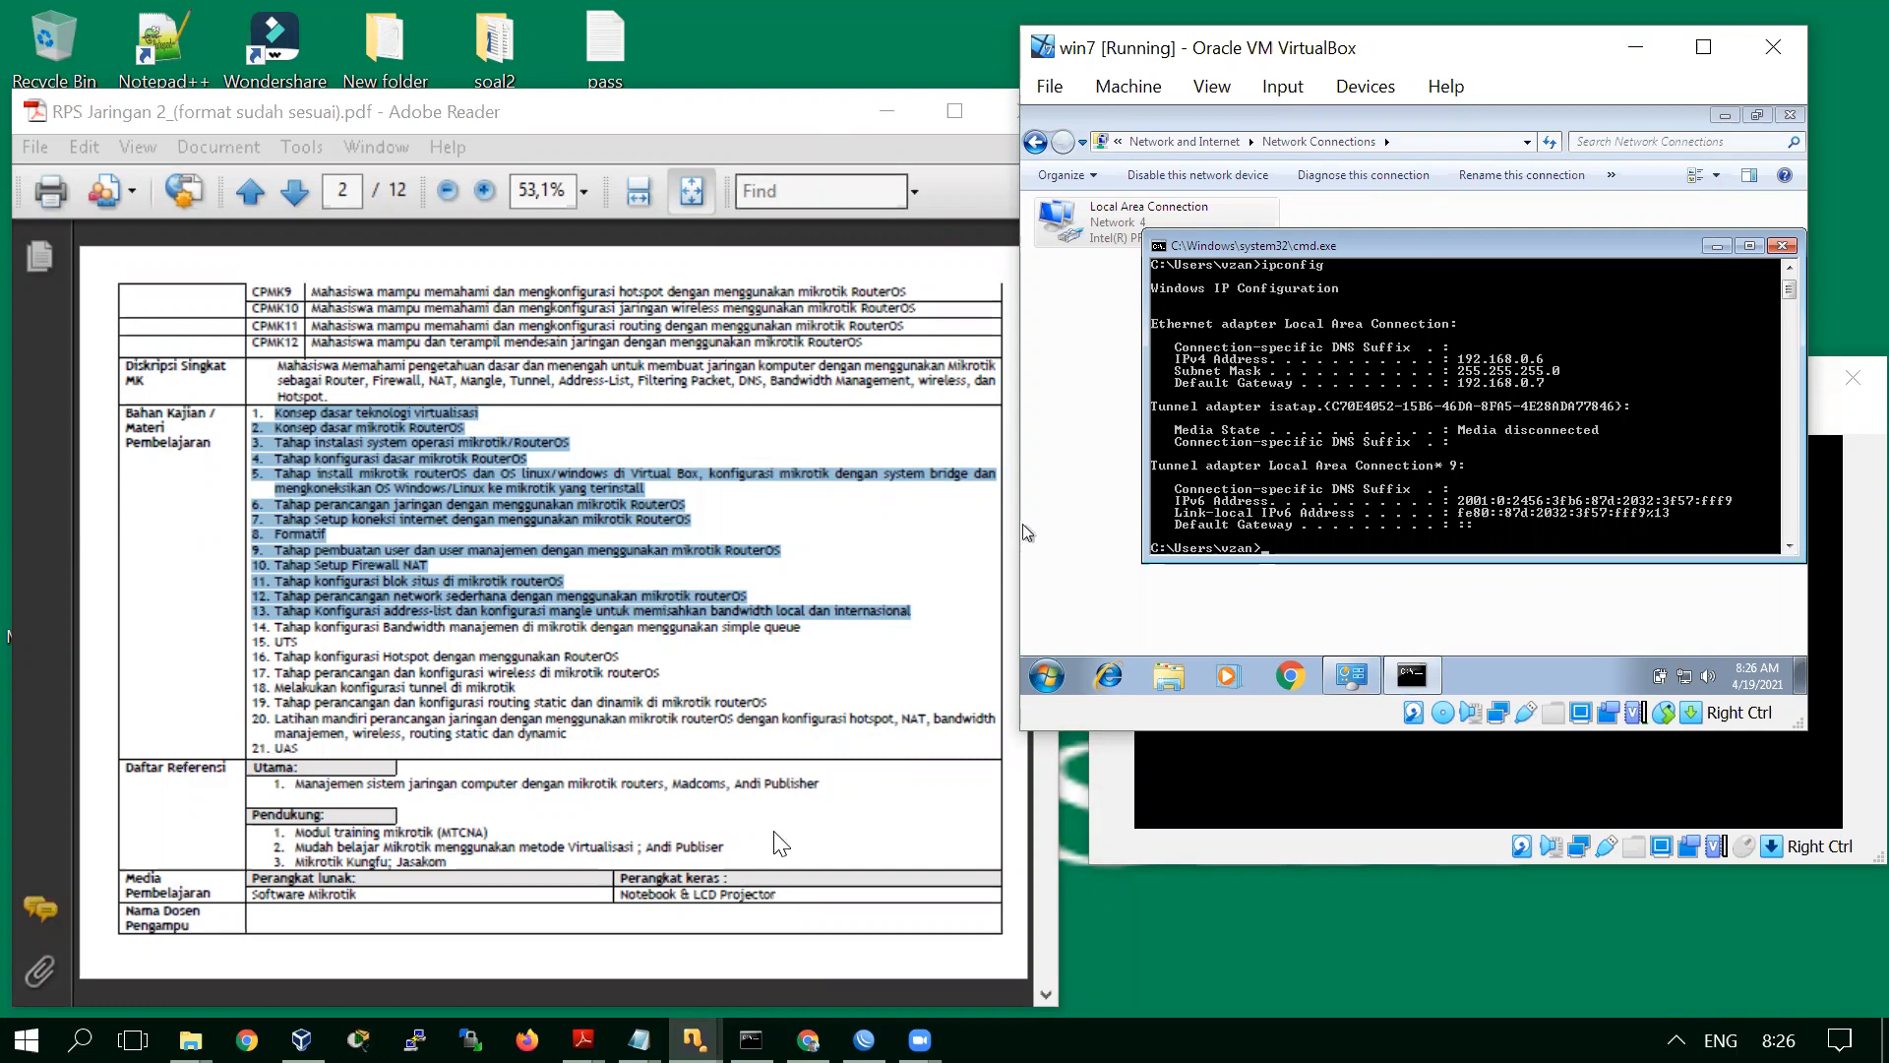
Run ipconfig again for full details and examine the Ethernet adapter's lease, gateway, DHCP server and DNS servers
mouse_move(638, 1041)
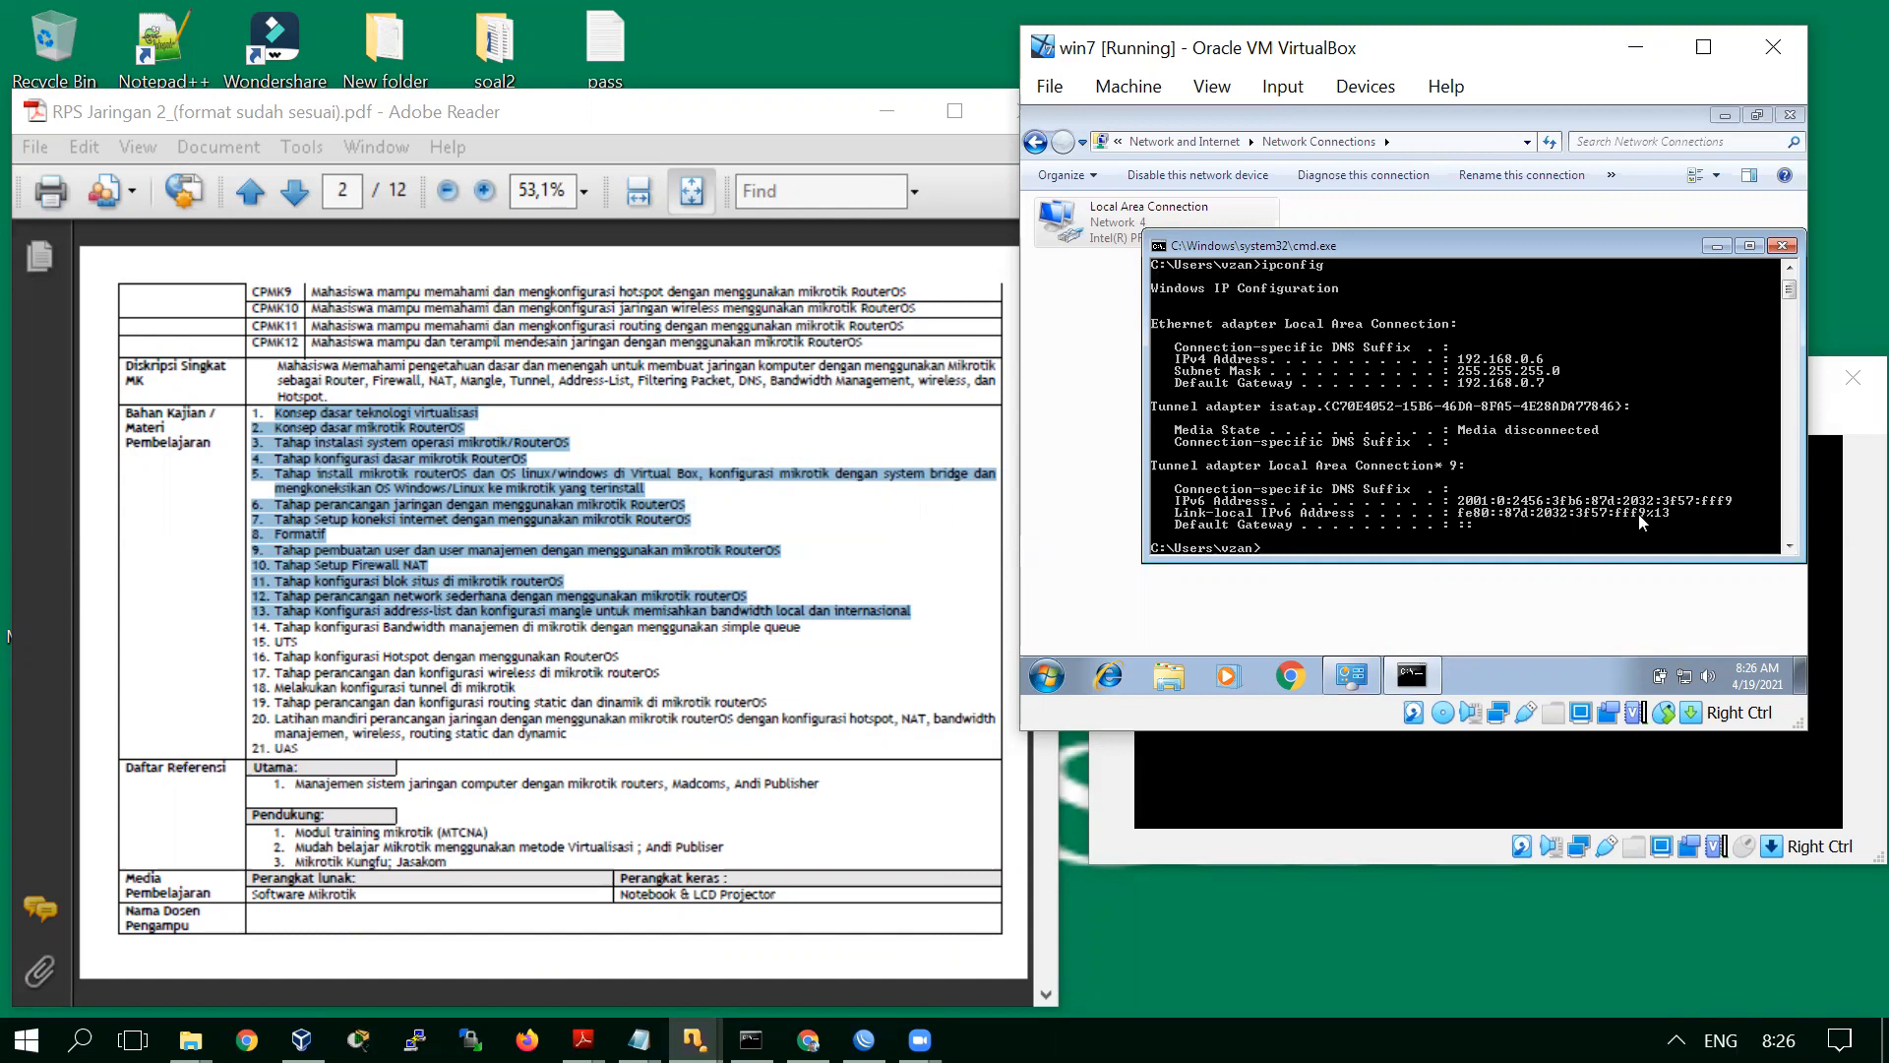
key(Up)
text(-a)
key(Return)
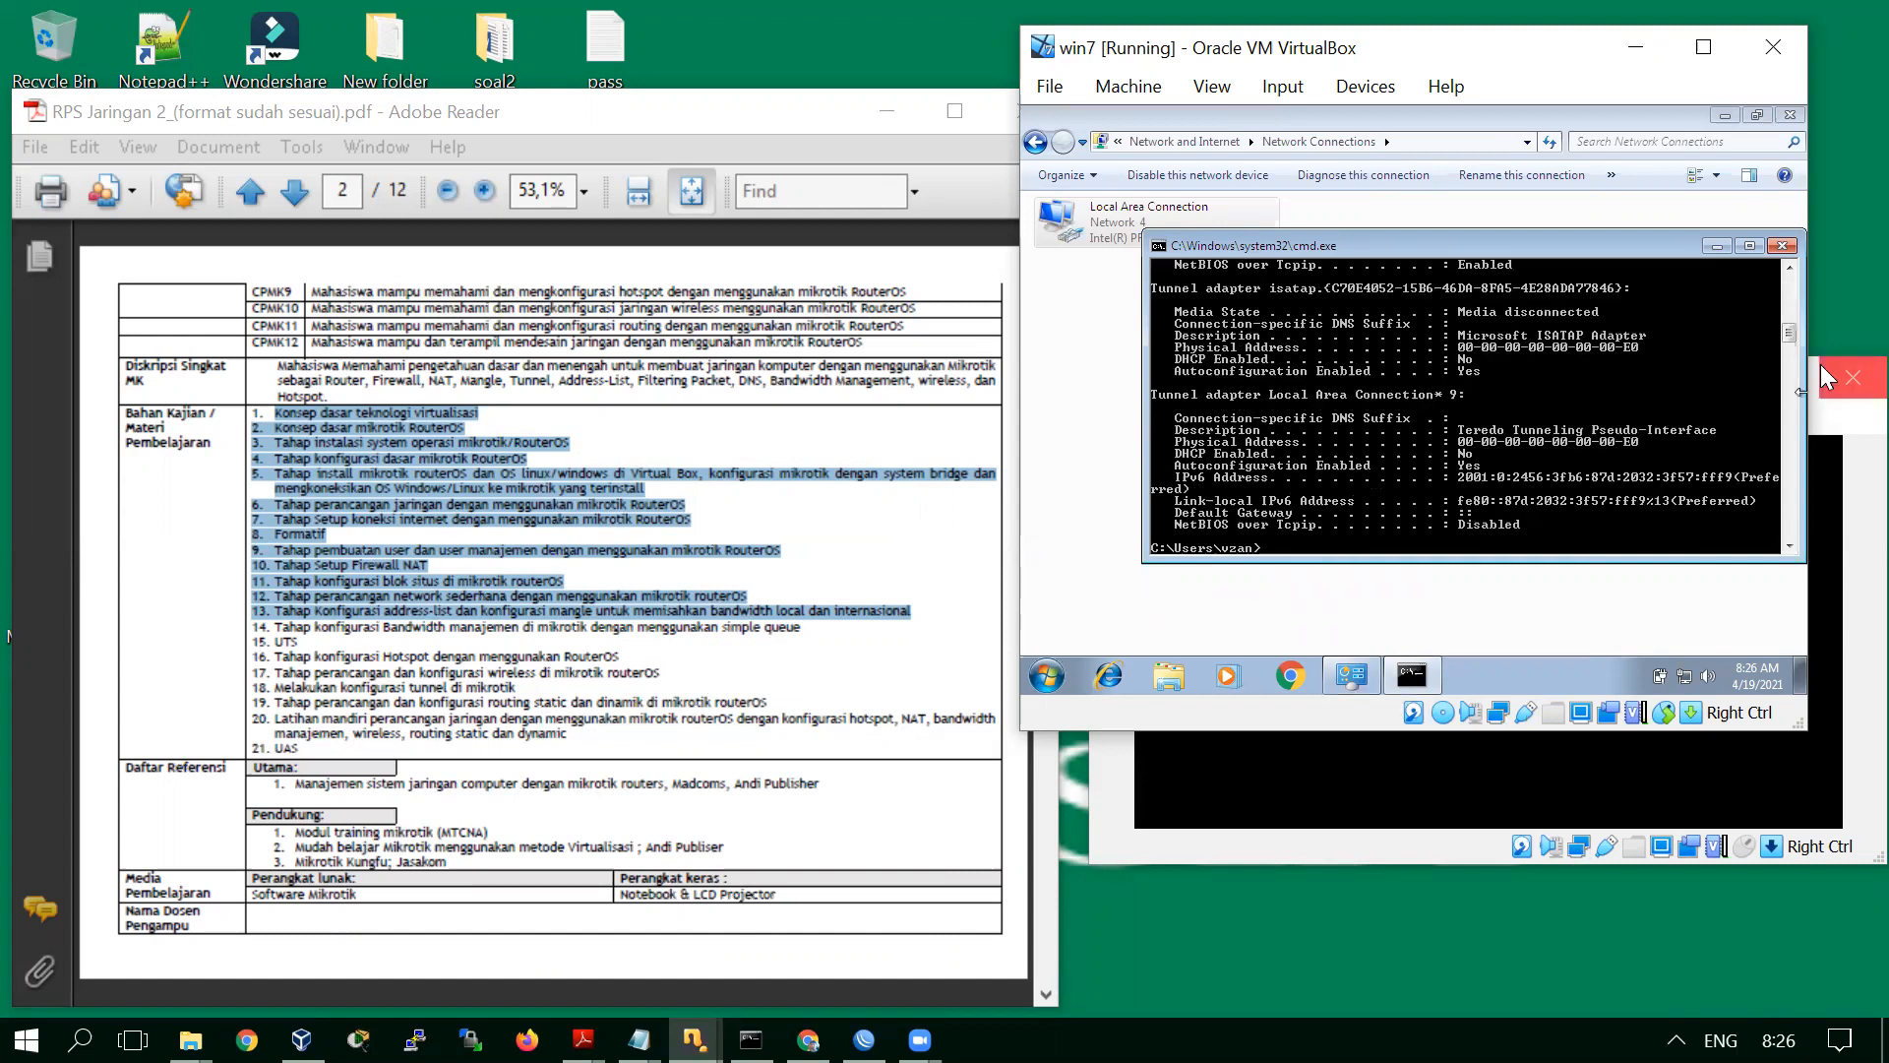
click(1790, 267)
click(1791, 268)
click(1791, 267)
click(1791, 268)
click(1791, 267)
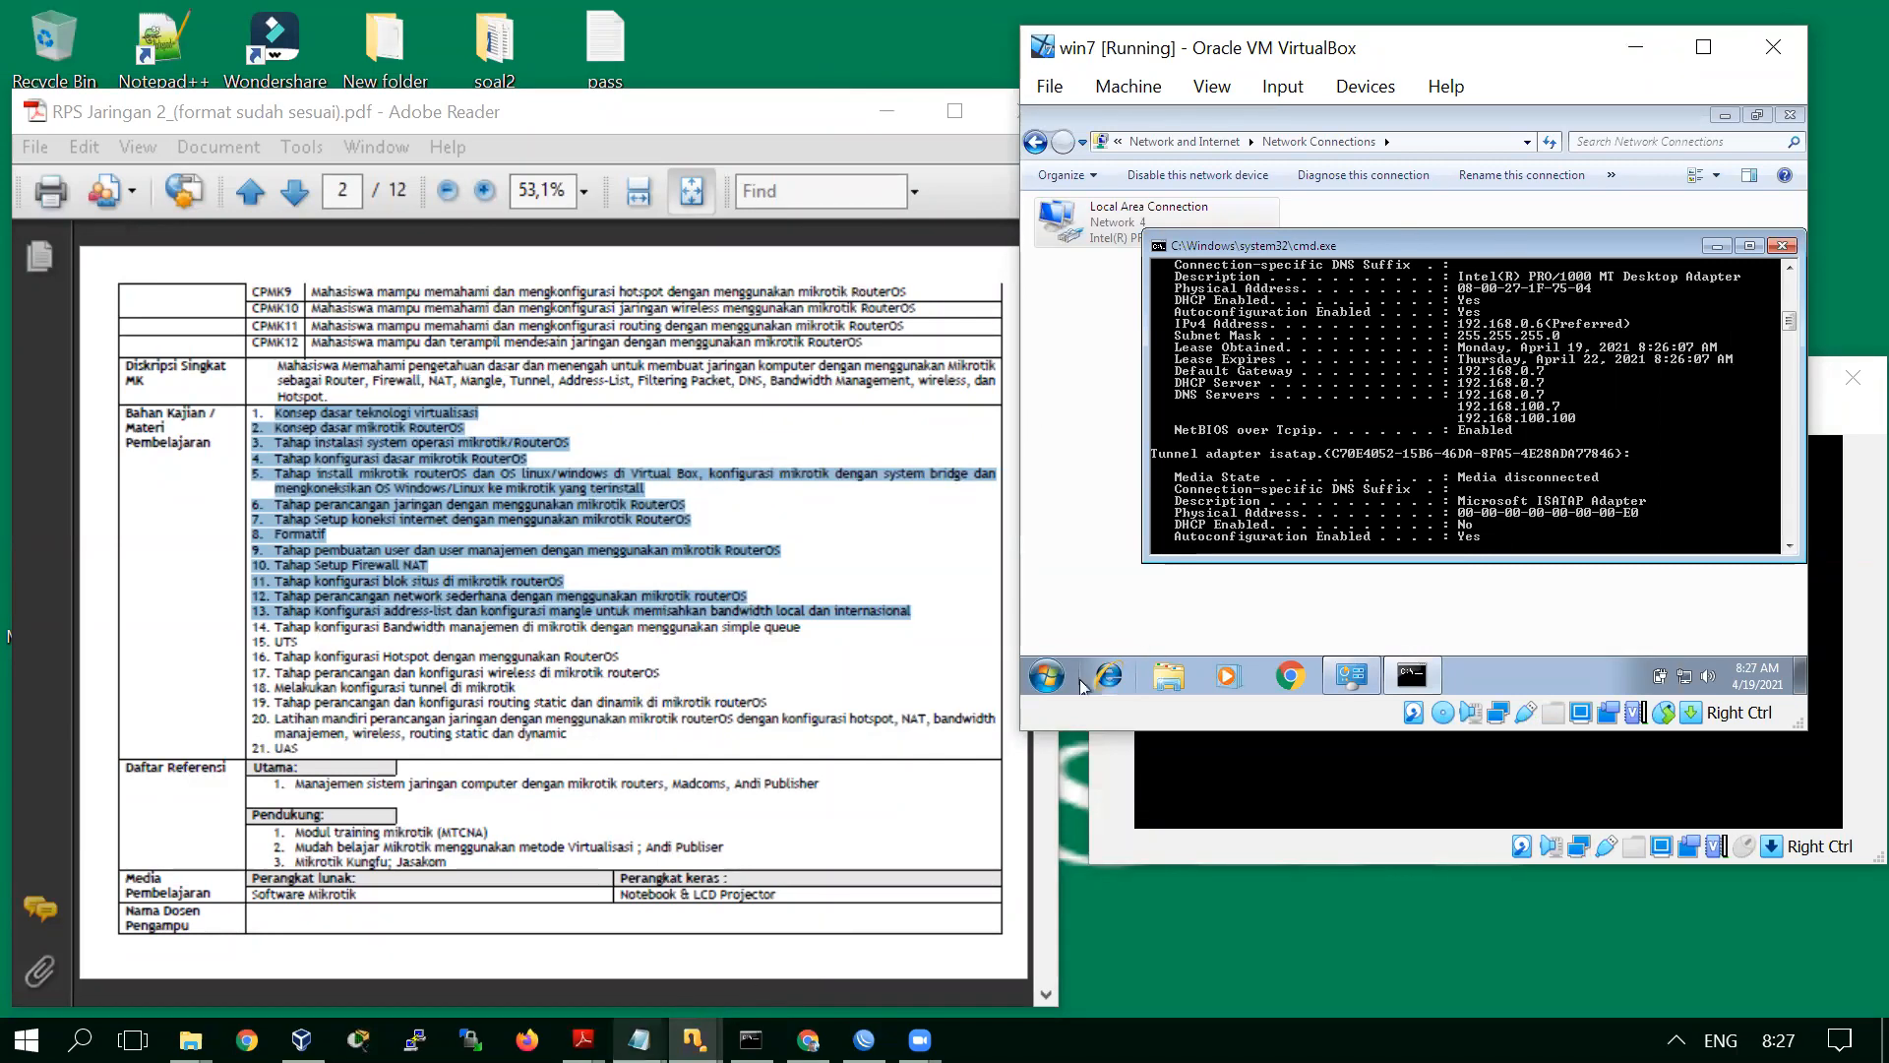
Append "..done" to the Address List and DHCP Server items in the Notepad agenda, and minimize Notepad
click(712, 962)
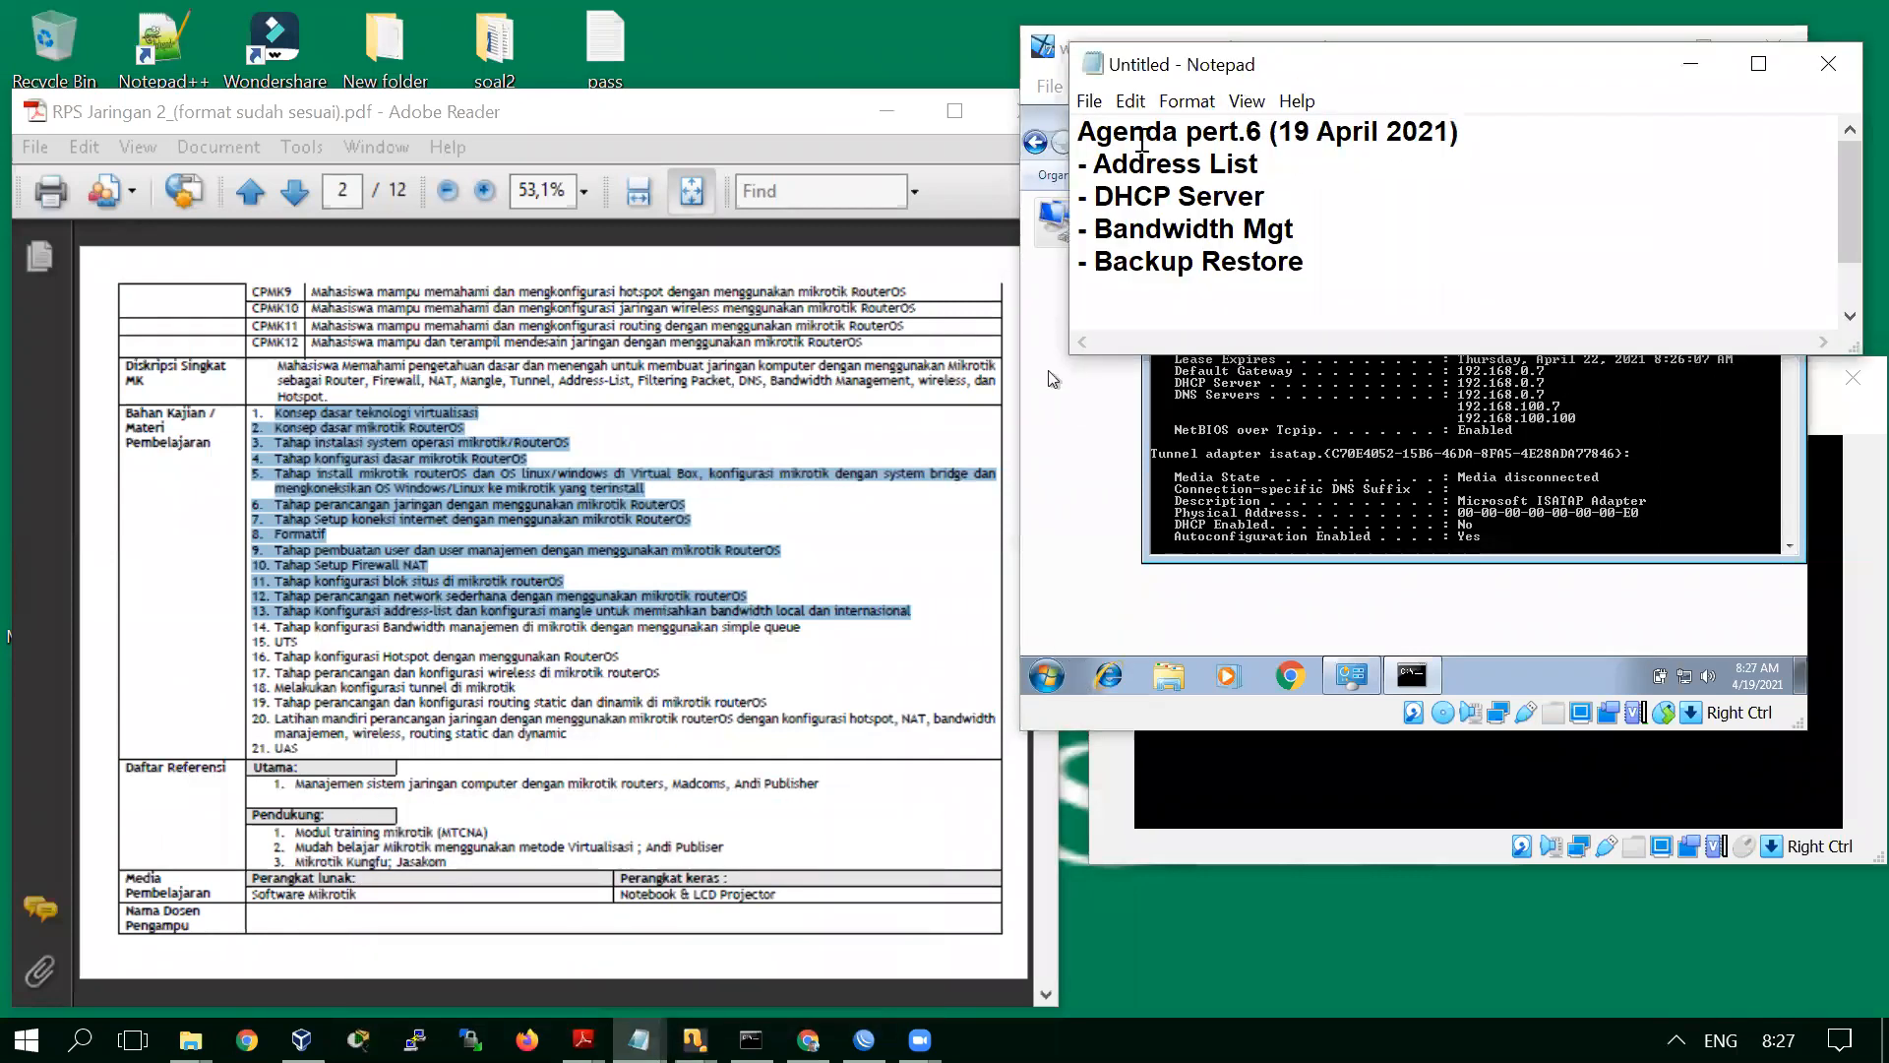
drag(1093, 163, 1268, 195)
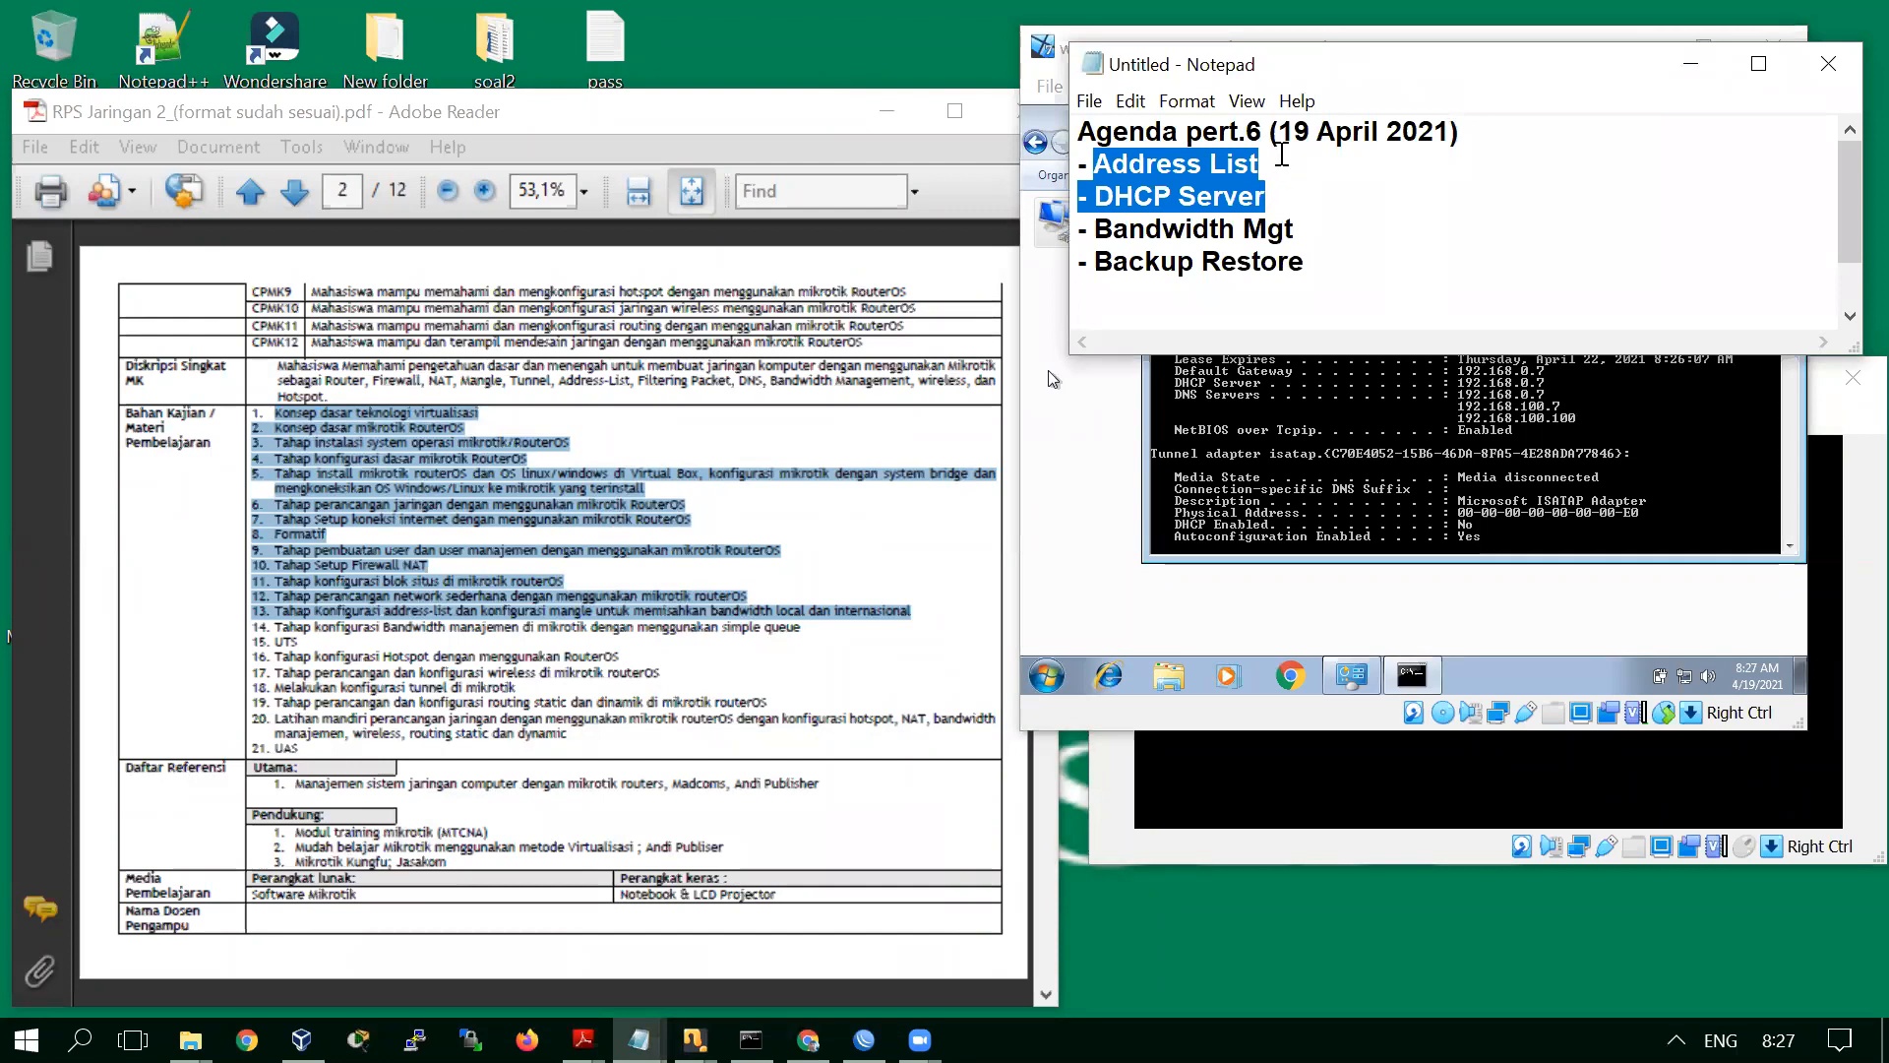
click(1280, 164)
text(..done)
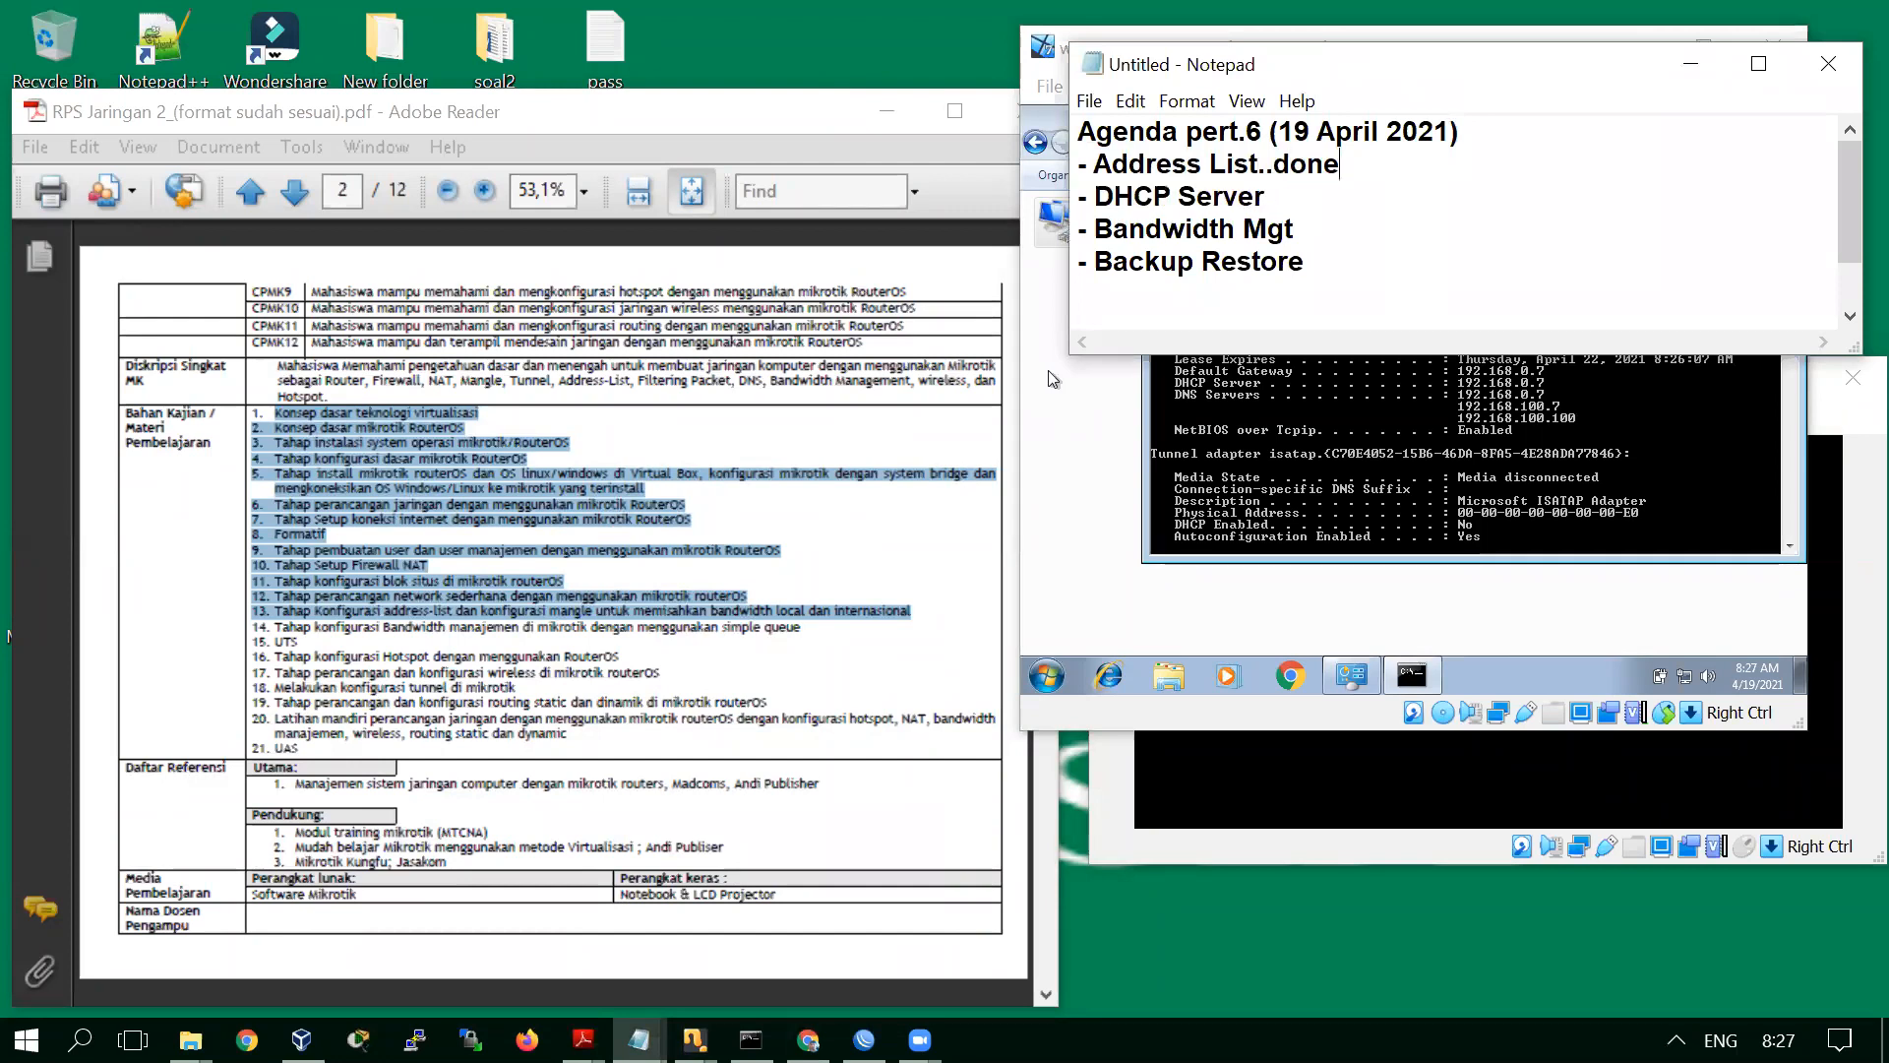
key(Down)
text(..done)
click(1691, 71)
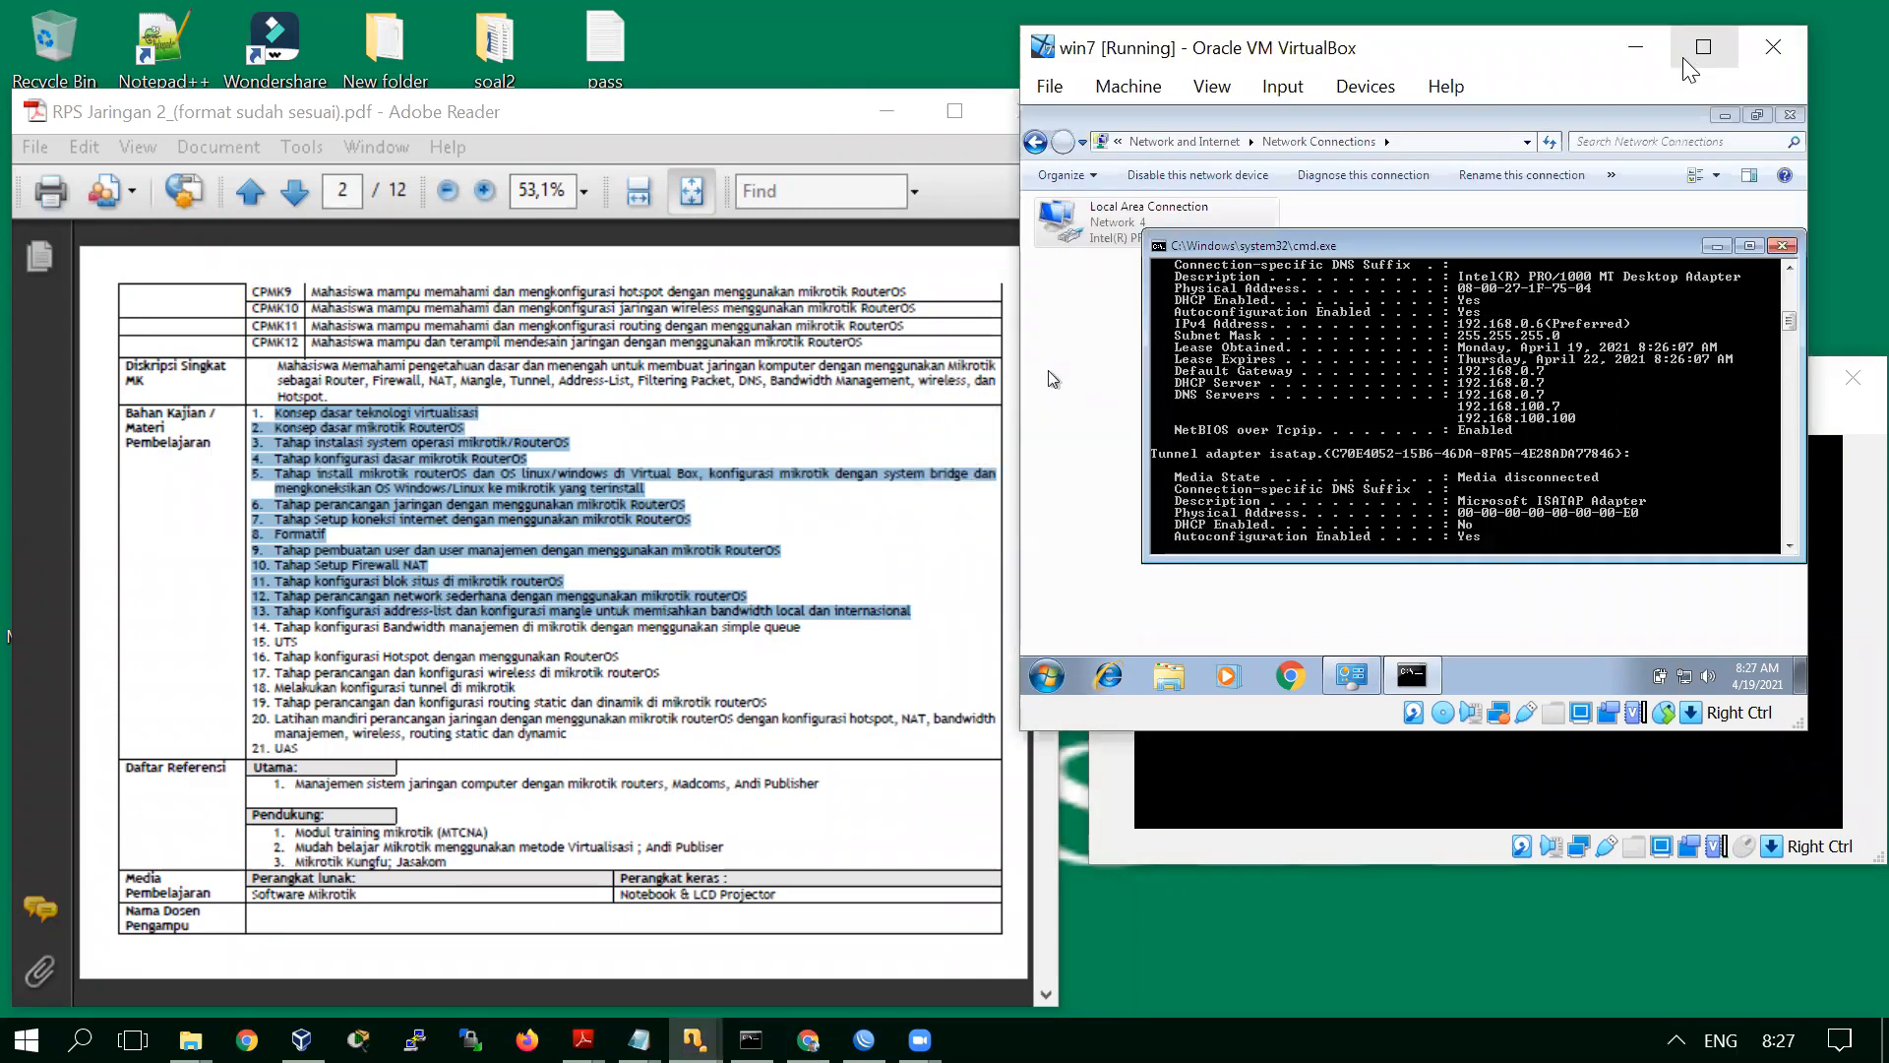
Clear the text selection in the syllabus PDF, and switch to WinBox, moving its window clear of the win7 machine
click(735, 718)
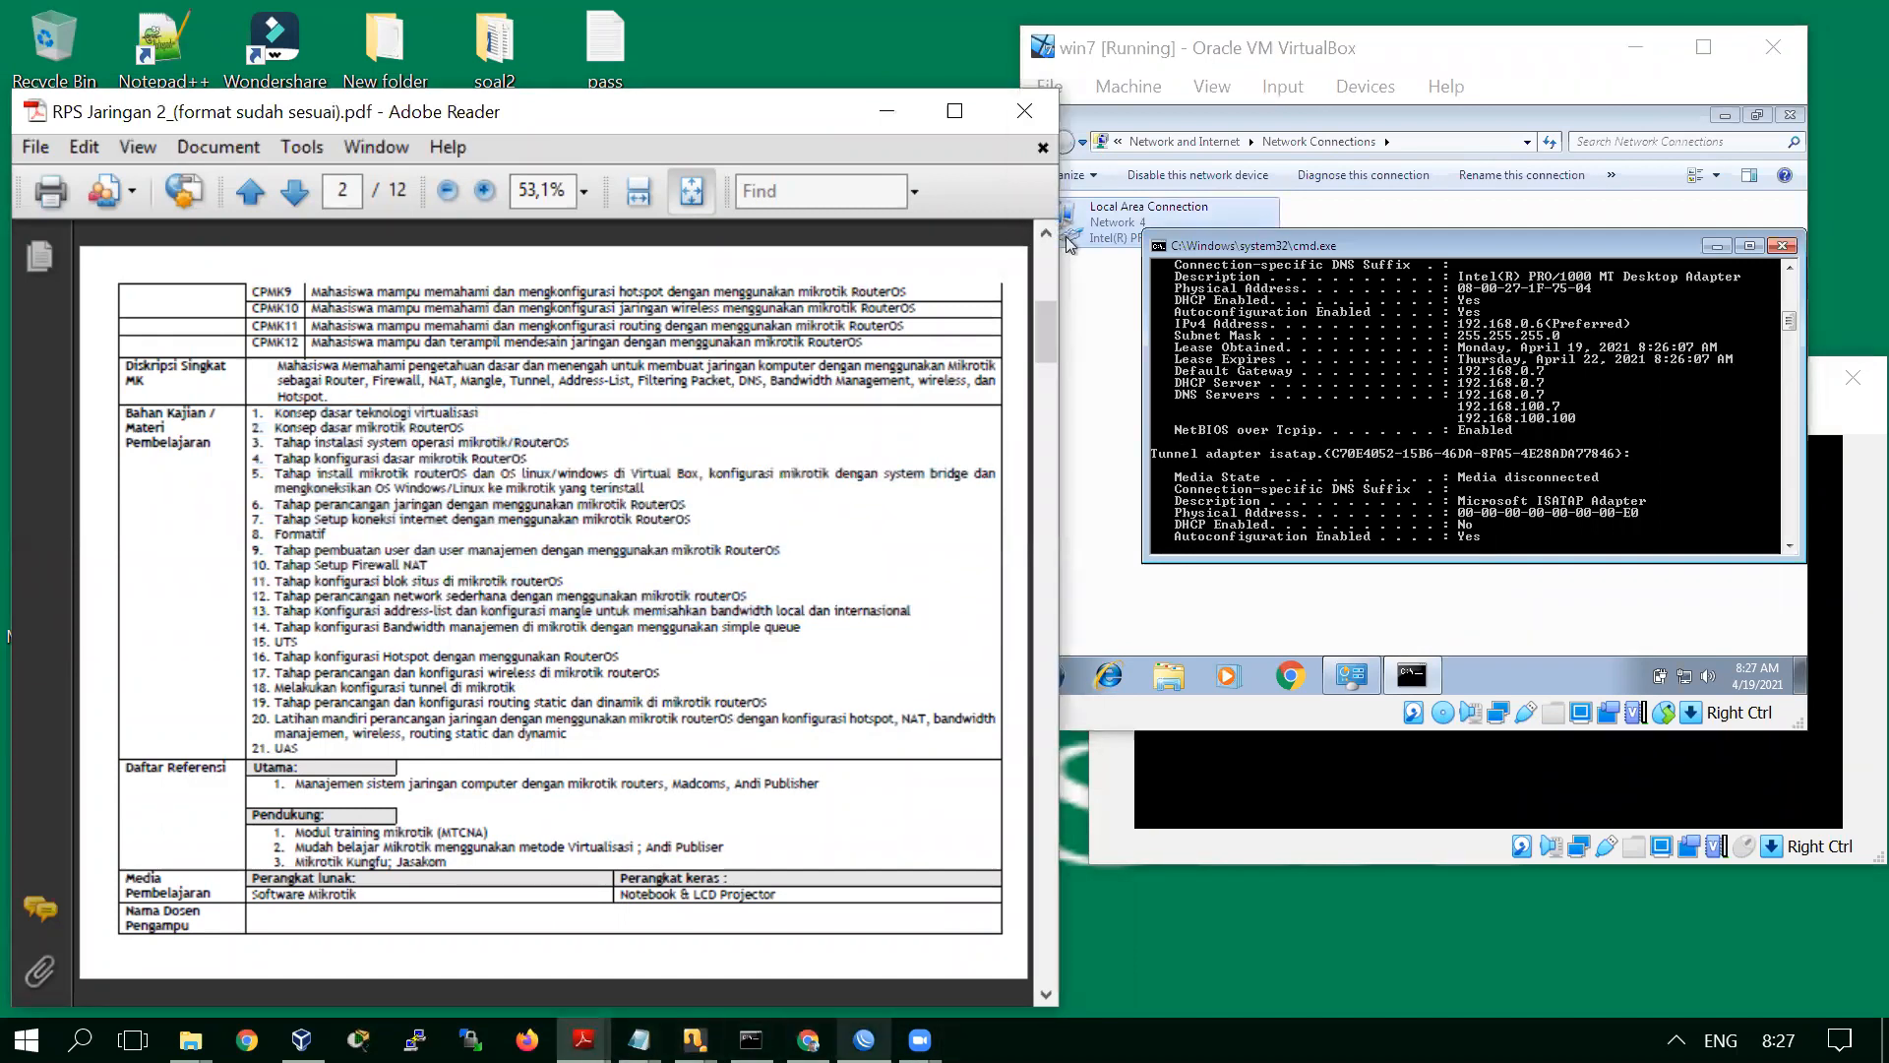
click(864, 1040)
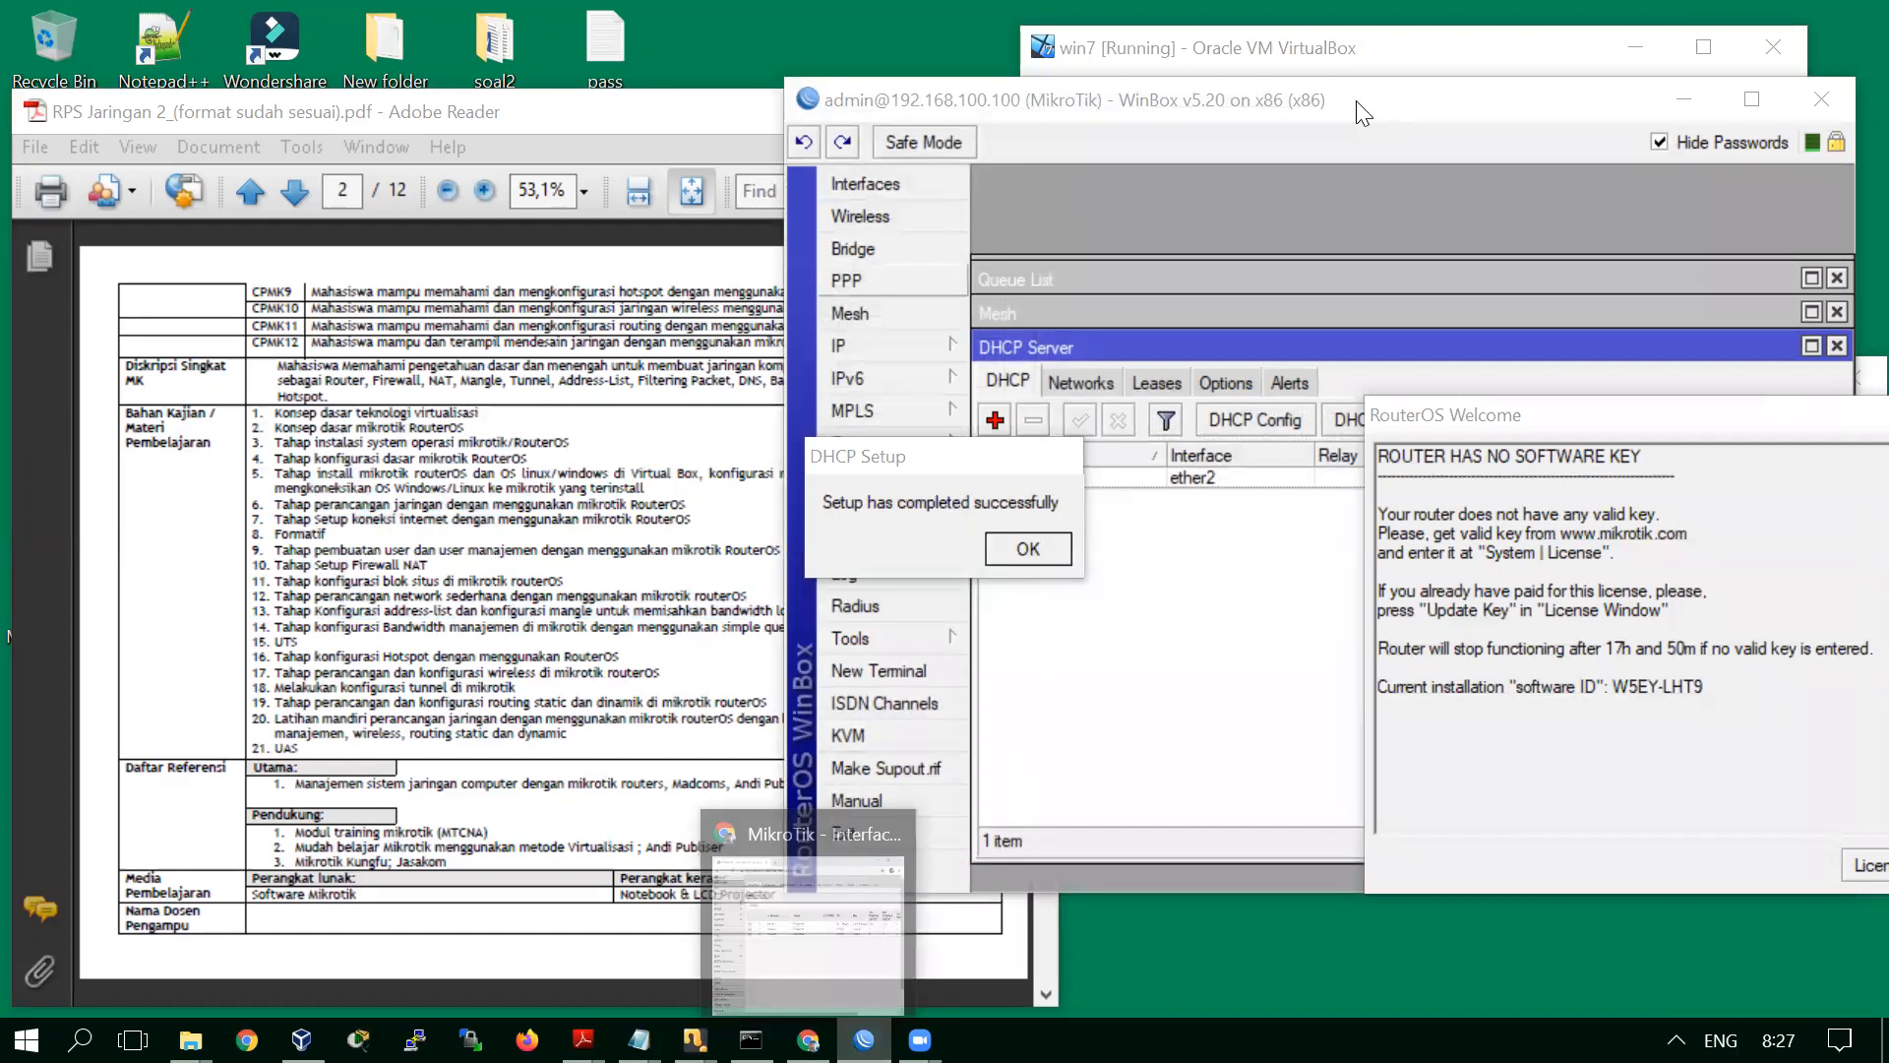
drag(1356, 100, 706, 149)
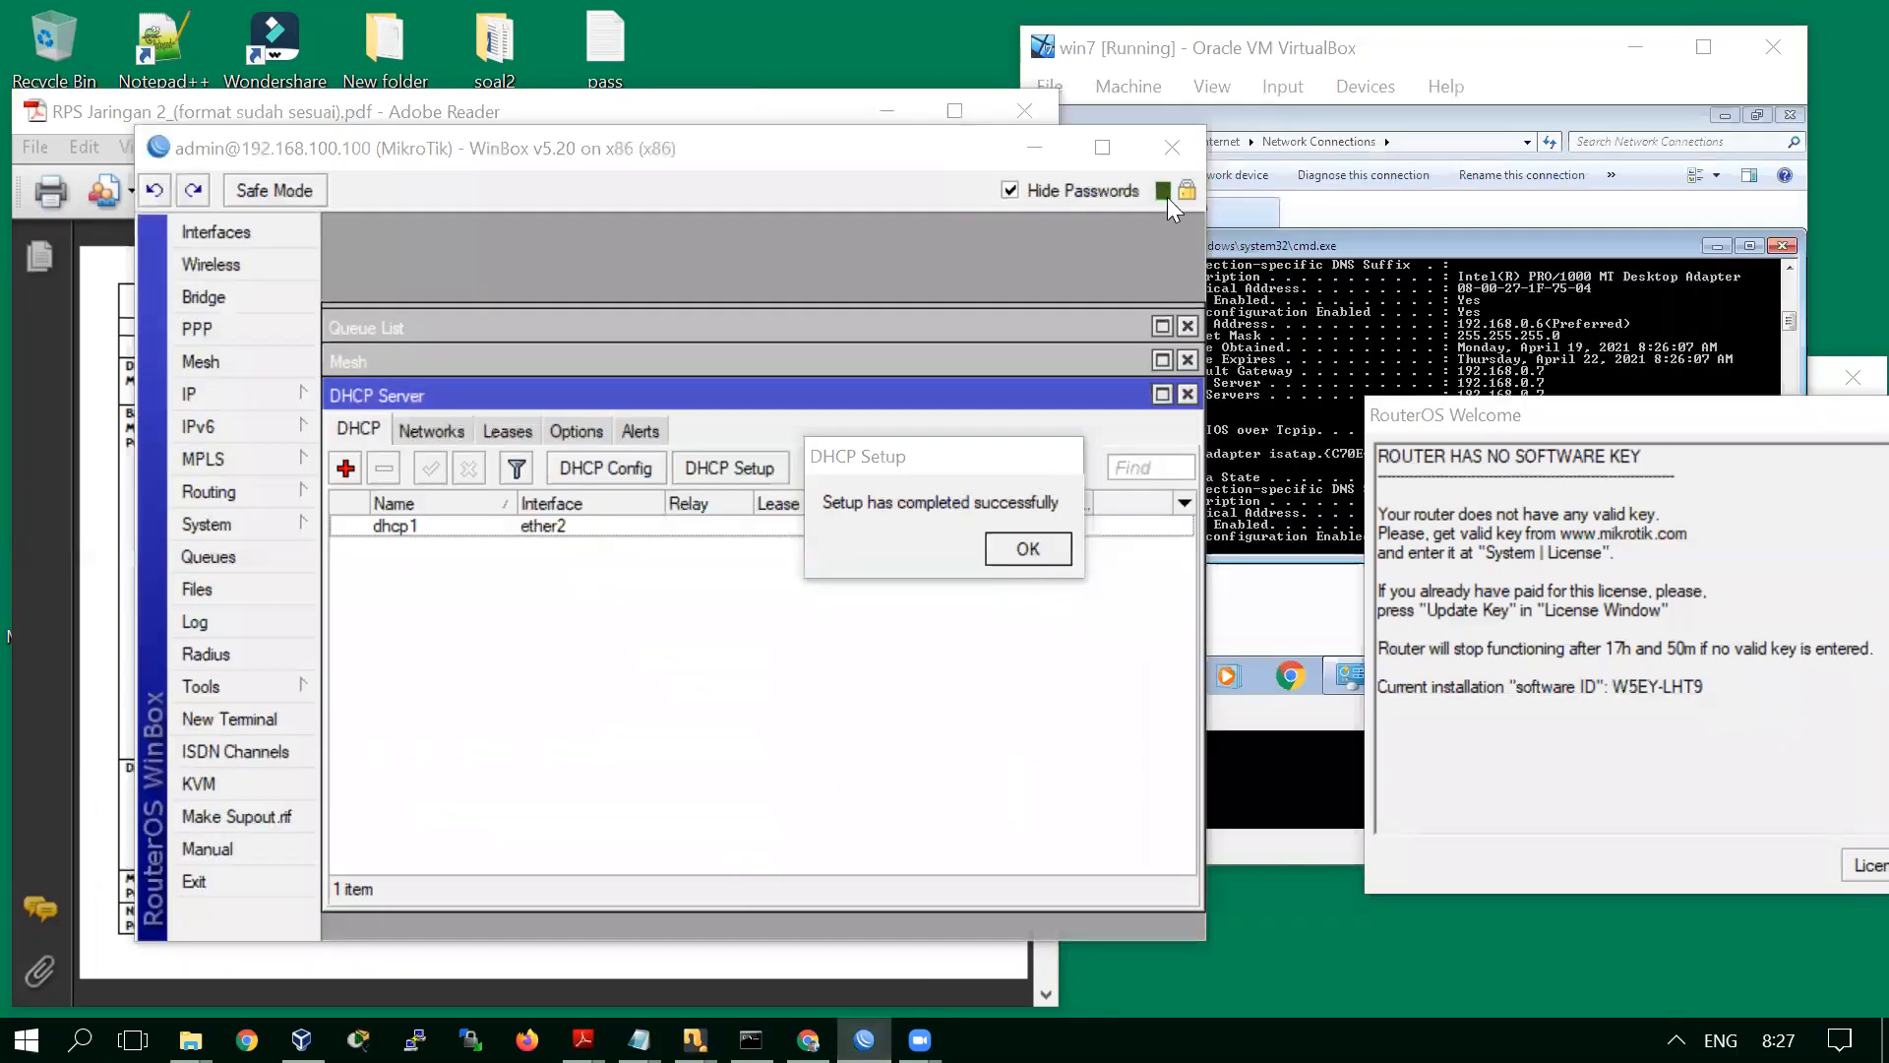
Close and relaunch WinBox 2.2.18, reconnect to the router at 192.168.100.100, moving the RouterOS Welcome message out of the way
click(1159, 156)
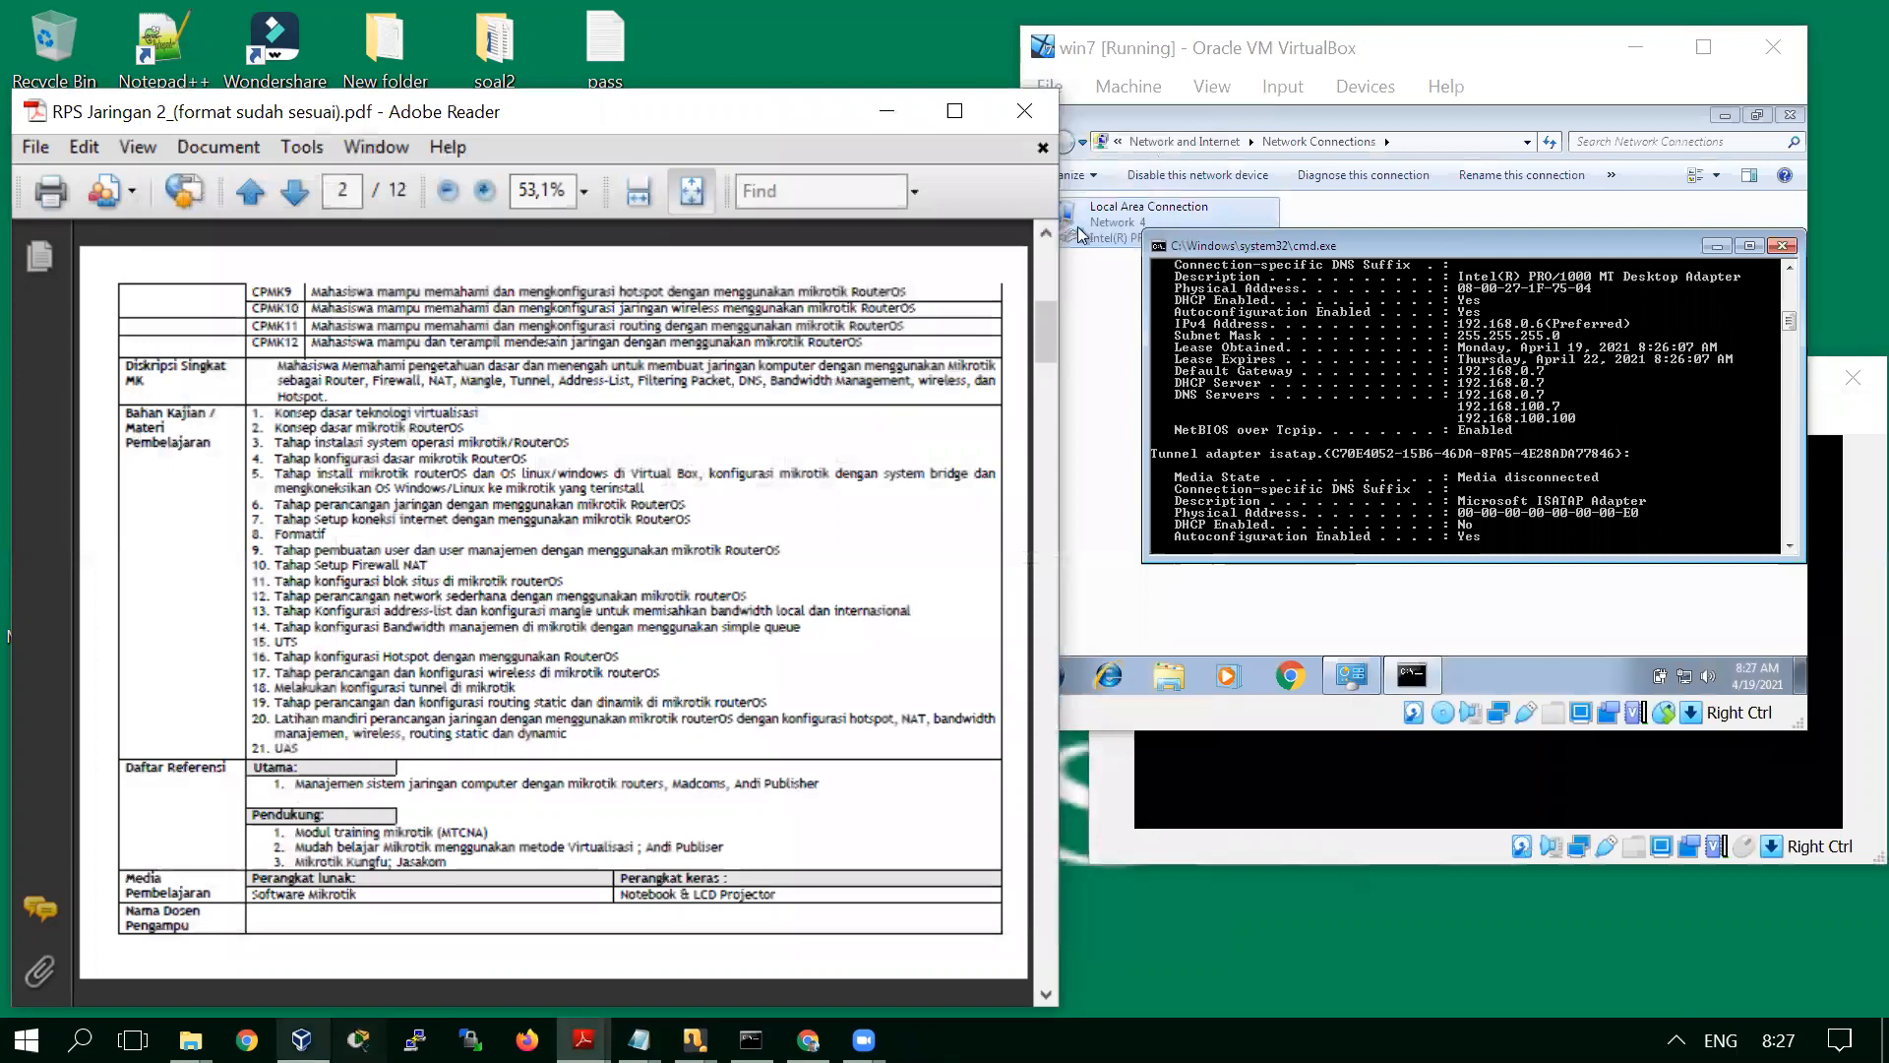
click(80, 1040)
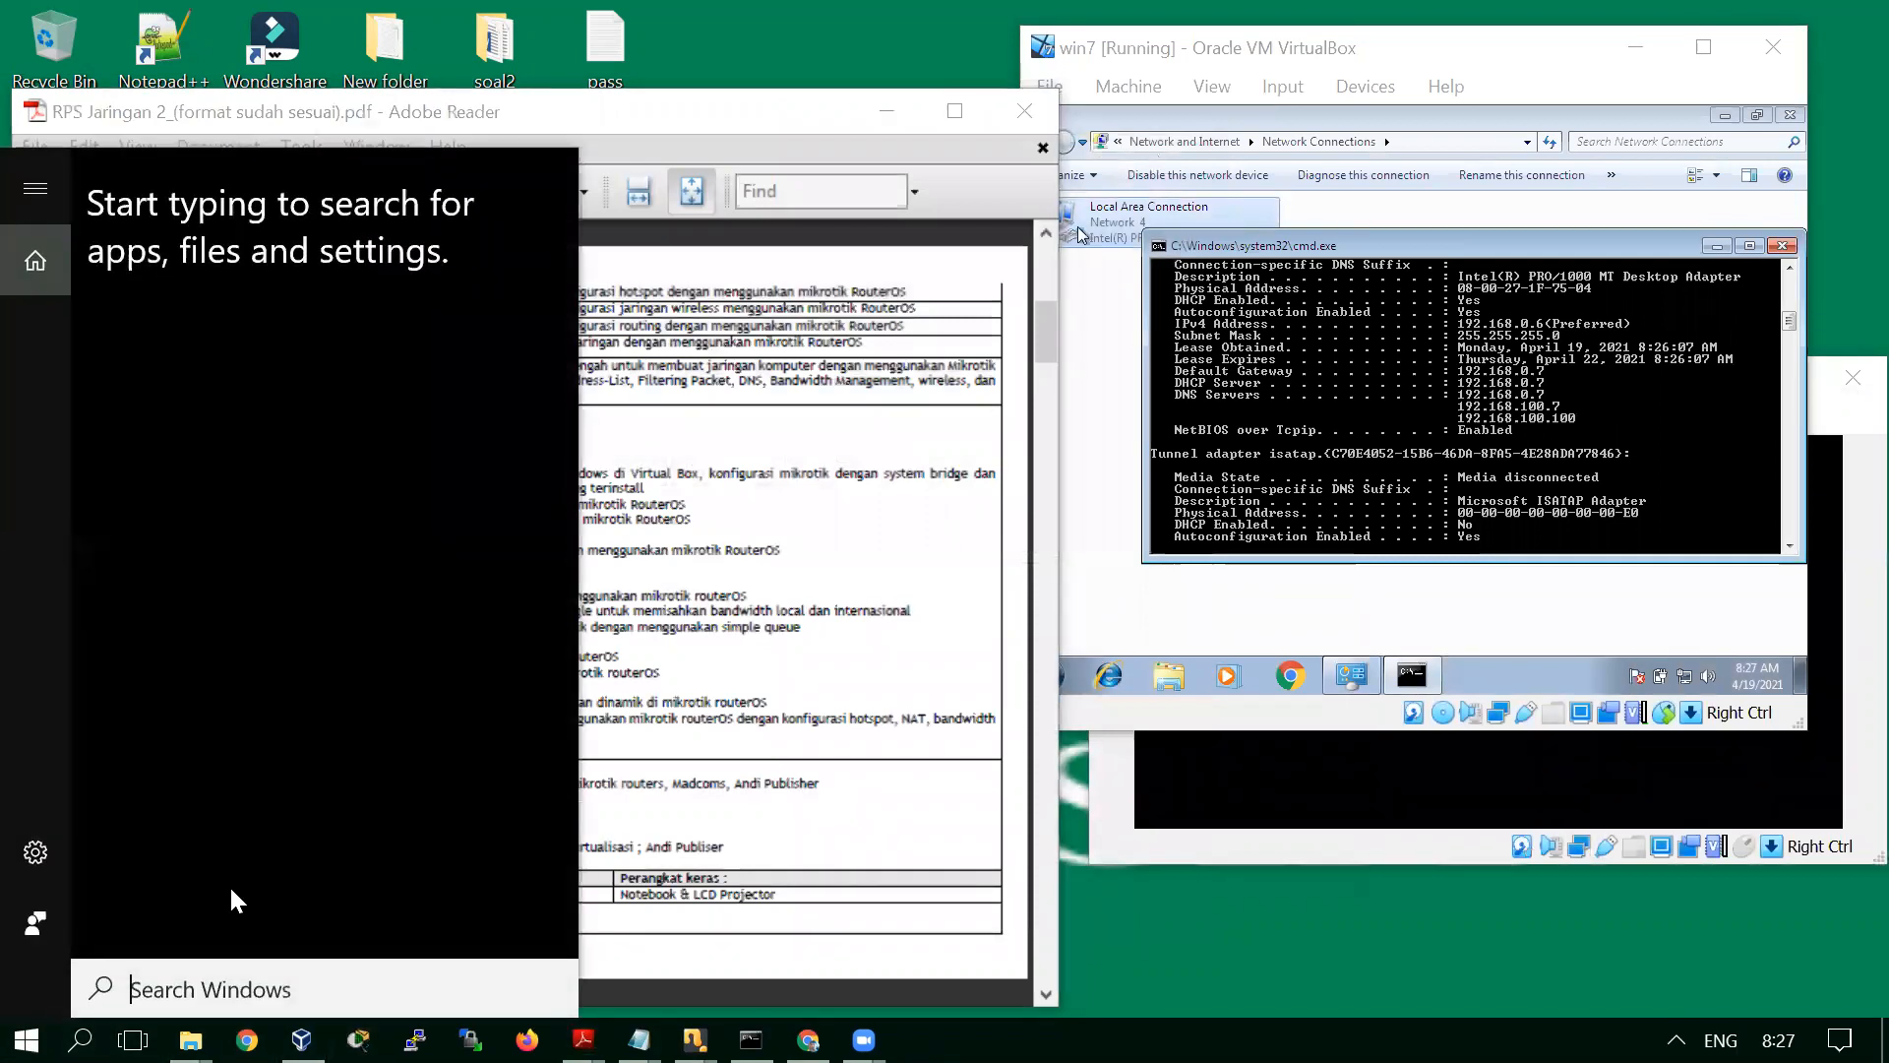
text(winbox 2.2.18)
key(Return)
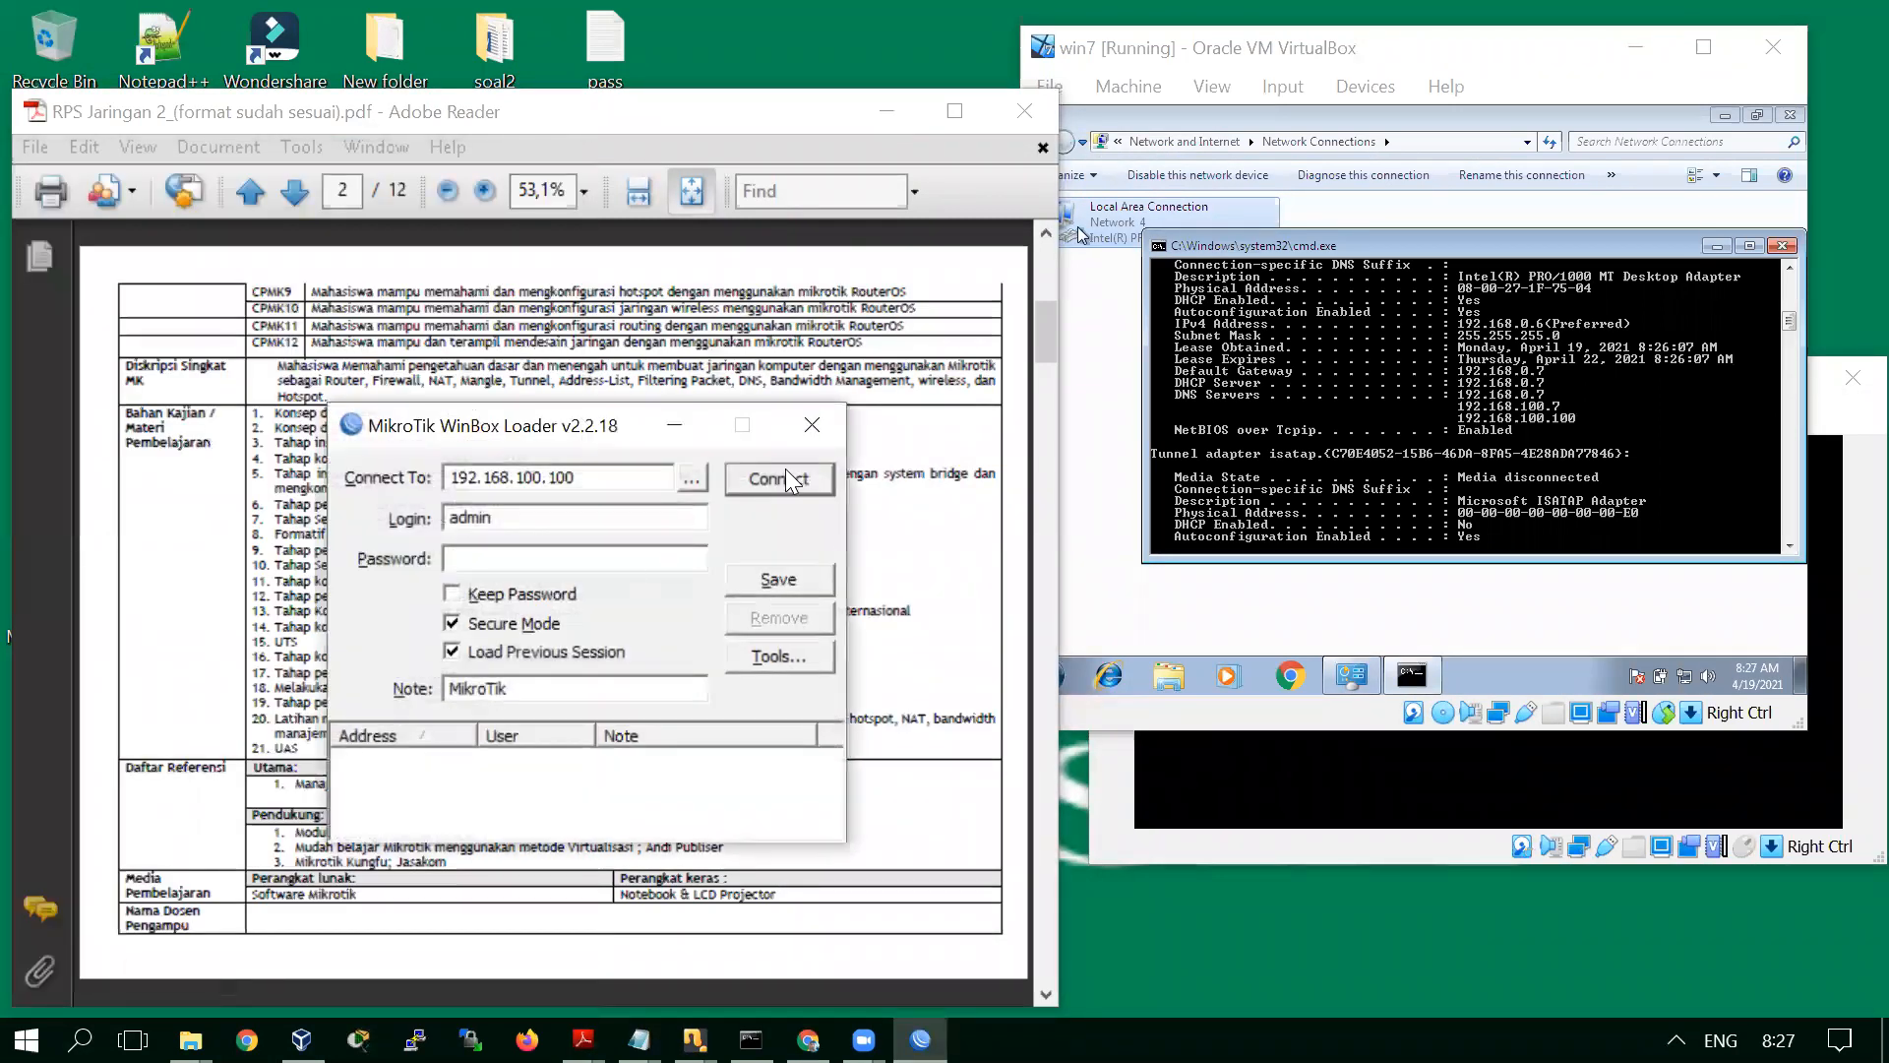
click(809, 477)
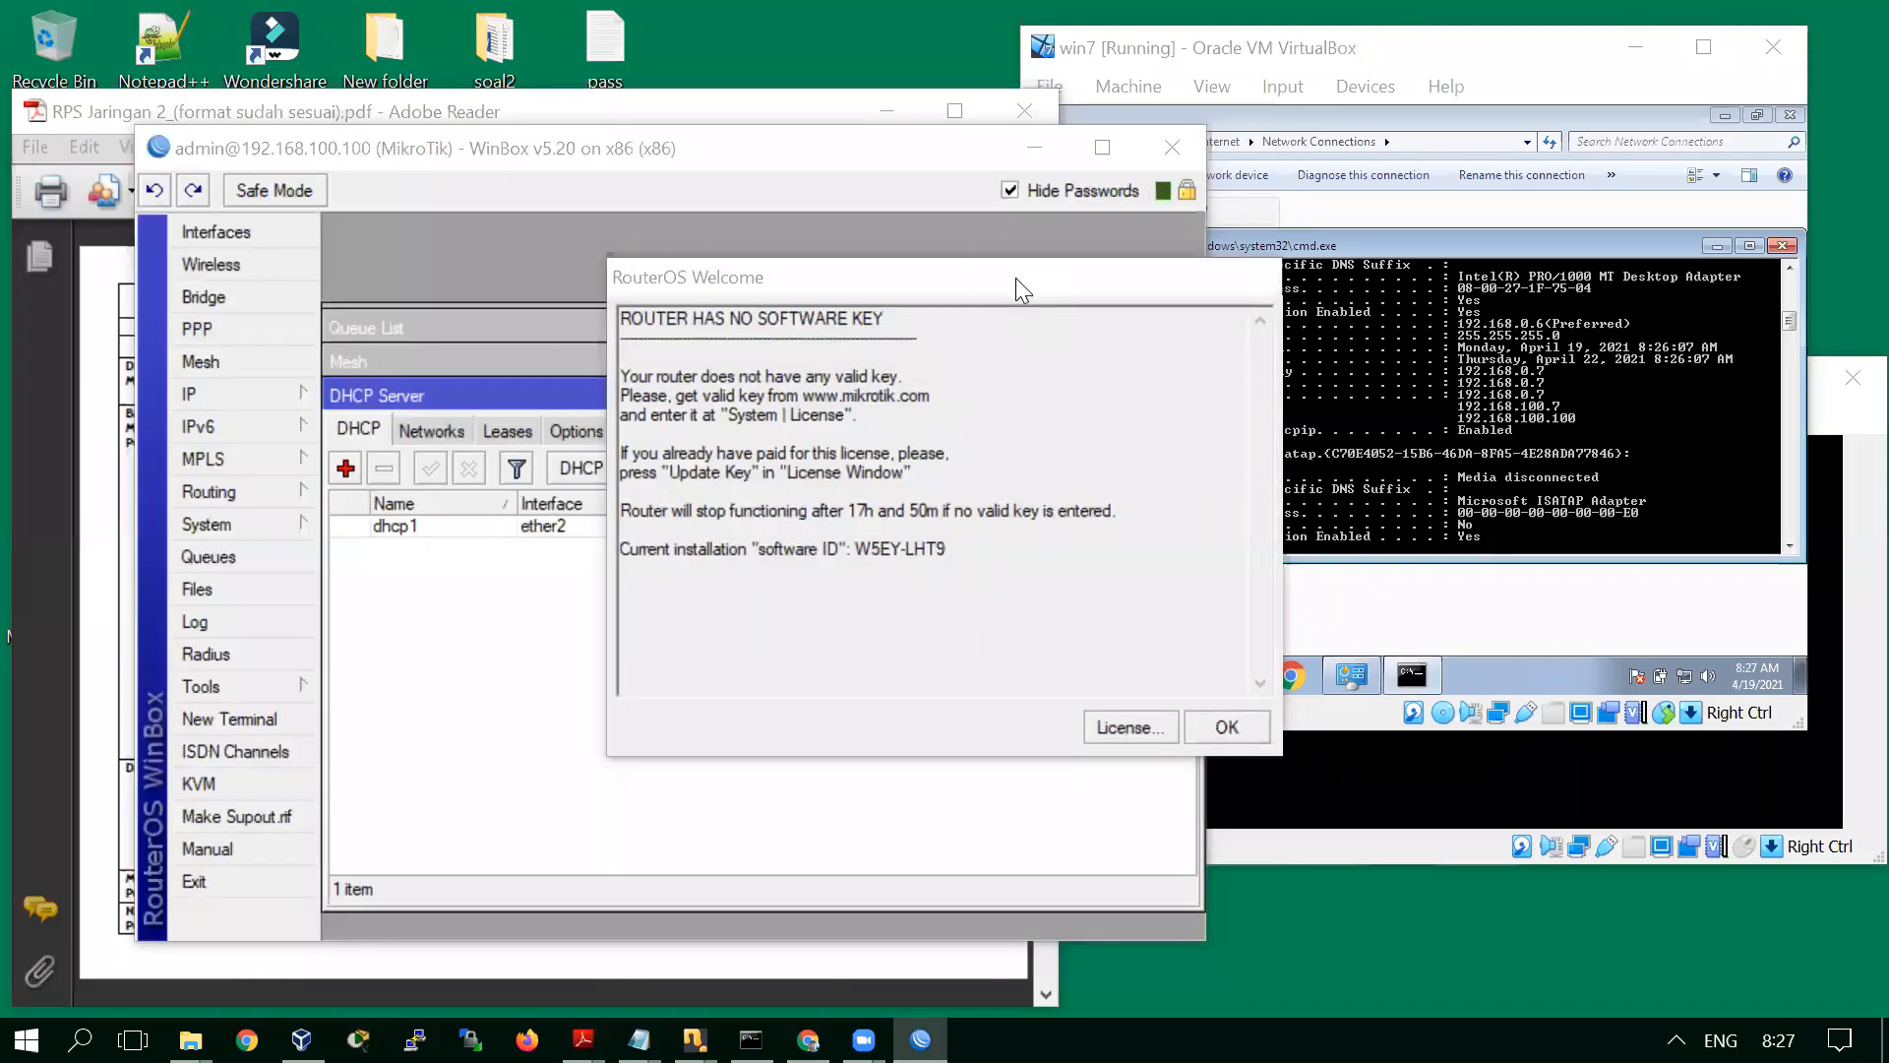
drag(1016, 277, 1765, 581)
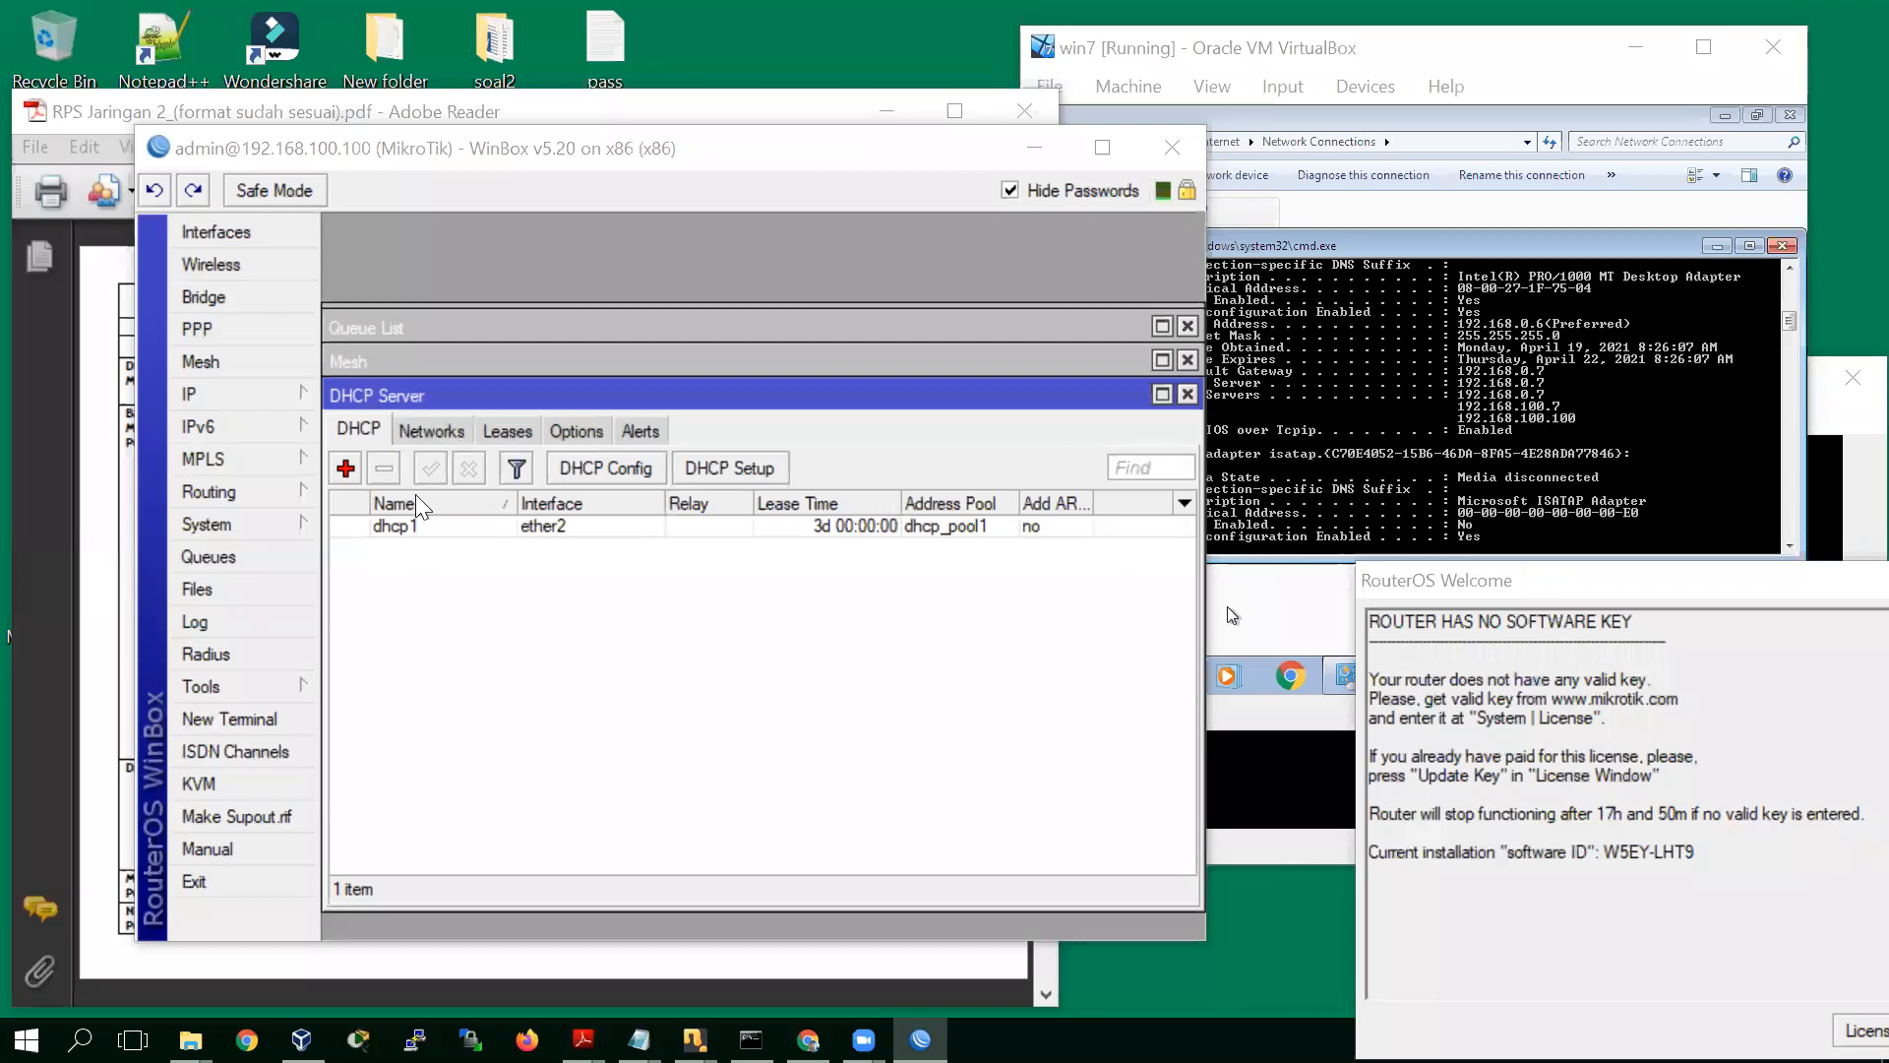
Open the router's IP firewall settings to review the Address Lists entries
click(249, 404)
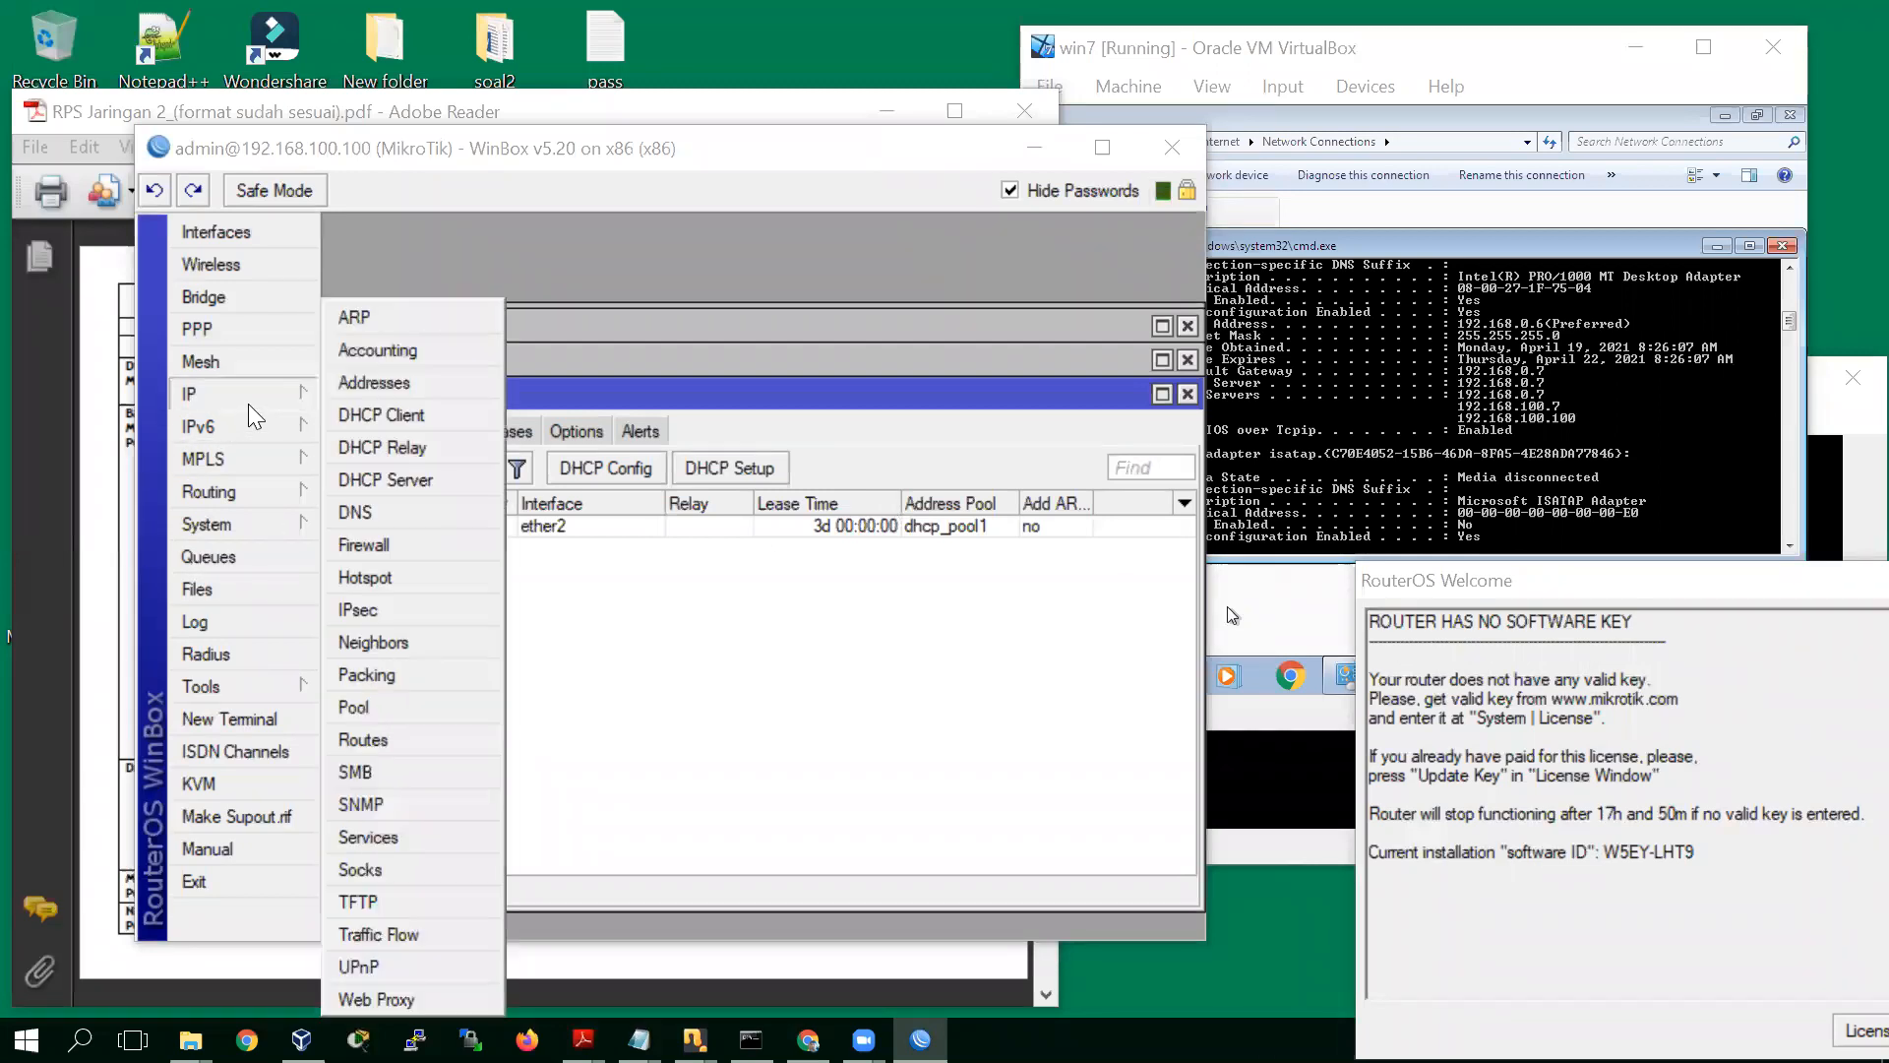
click(846, 651)
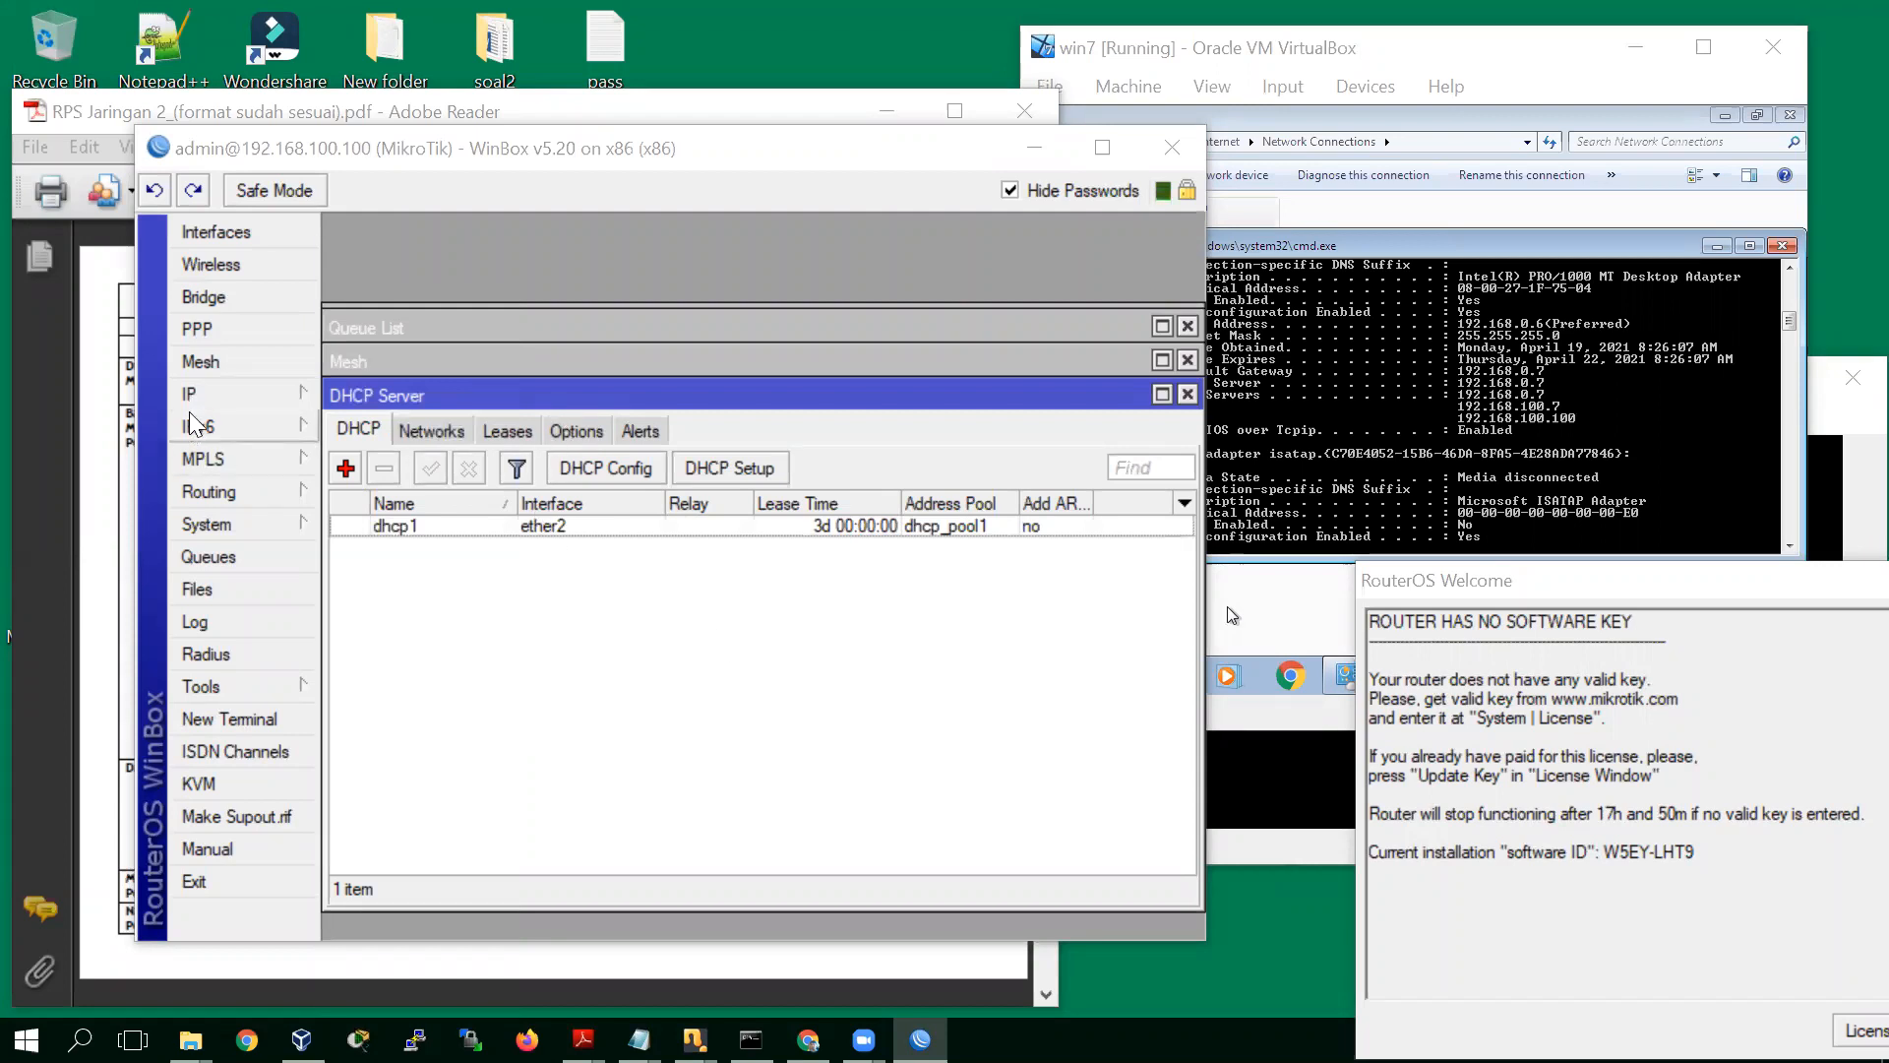
click(221, 401)
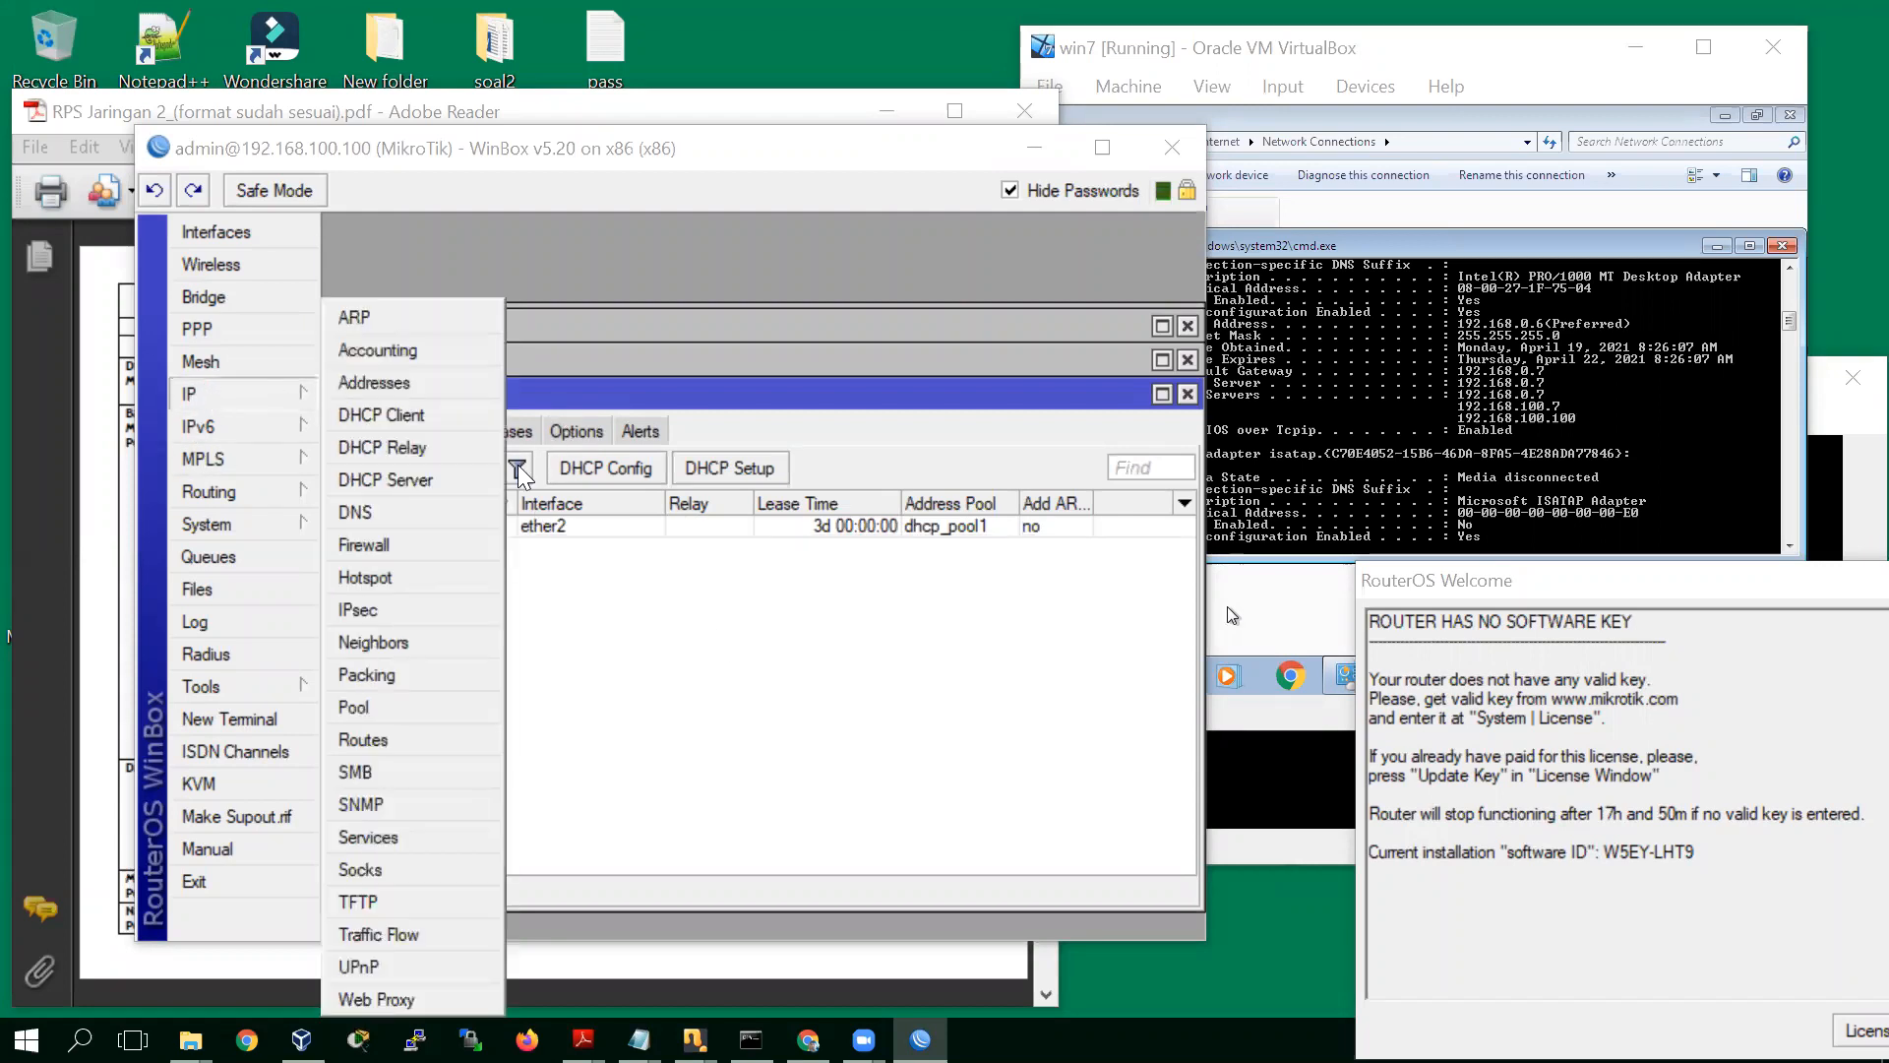
click(423, 553)
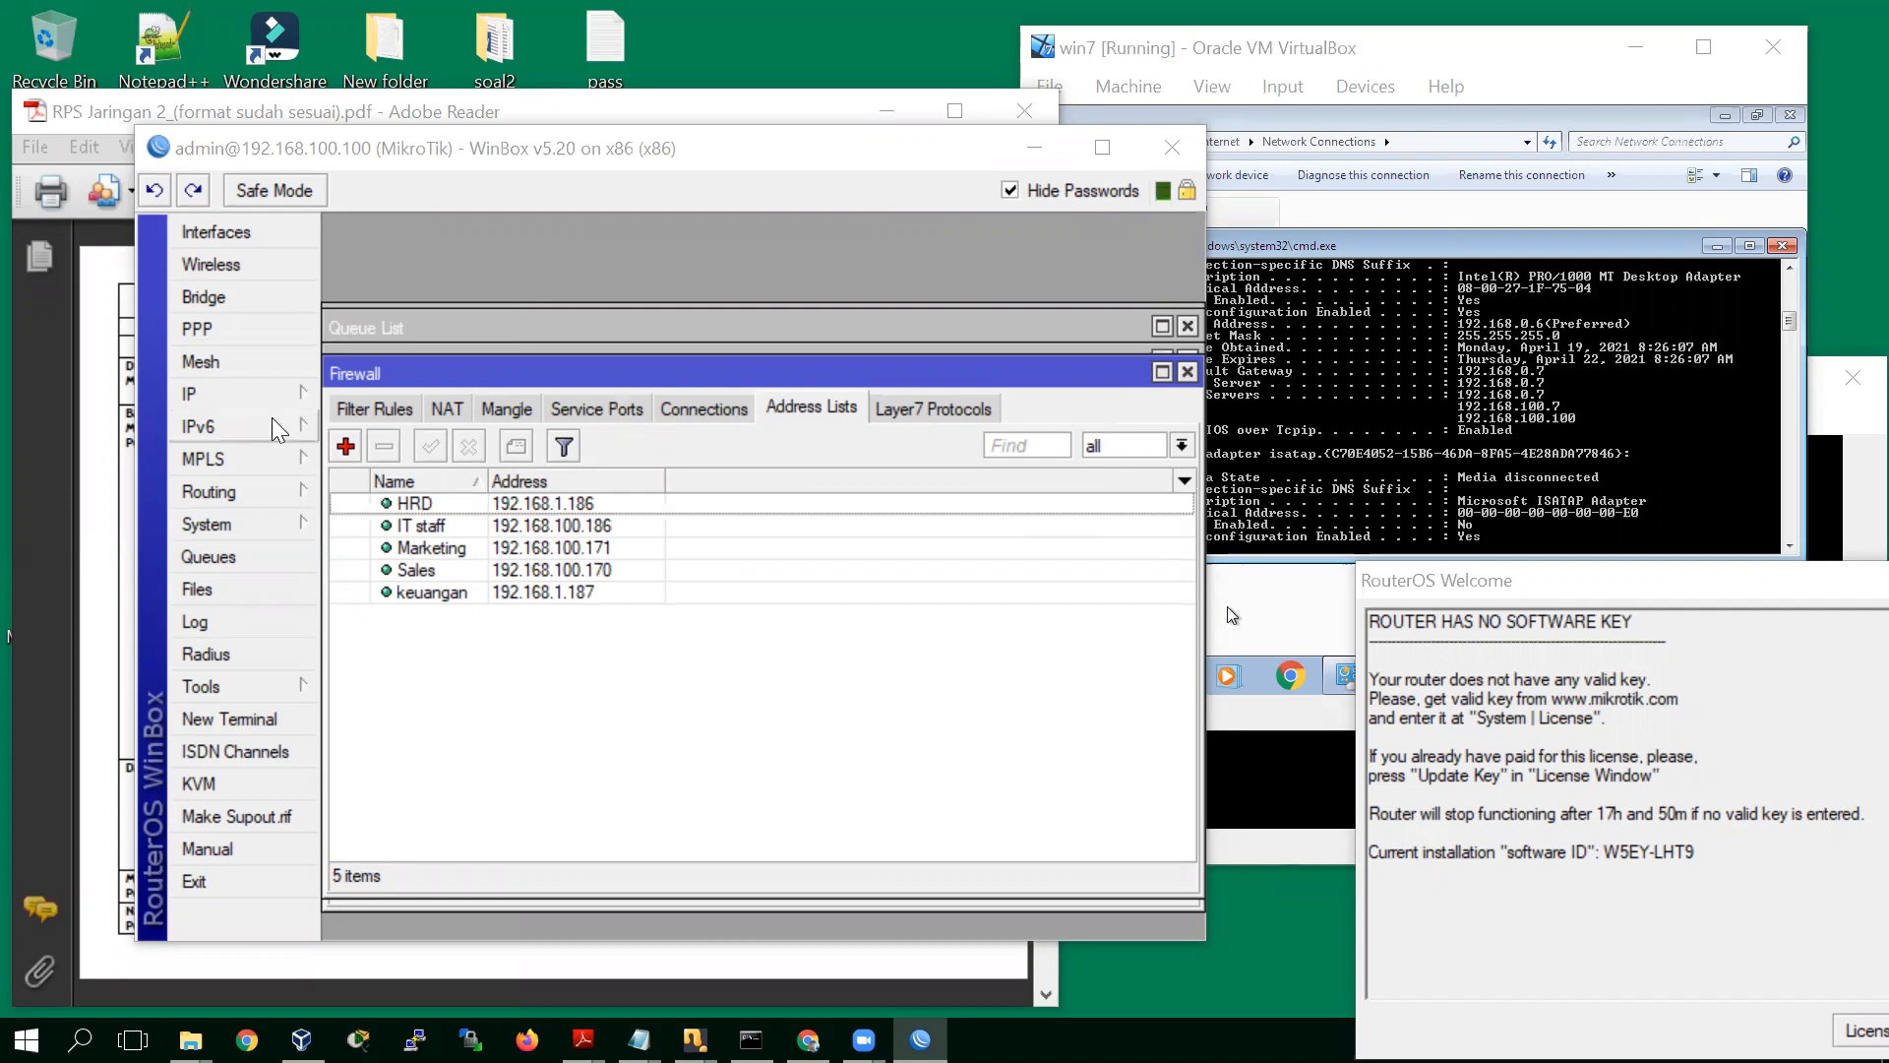
Open the router's simple queues and start a new simple queue, placing the cursor in its name
click(264, 561)
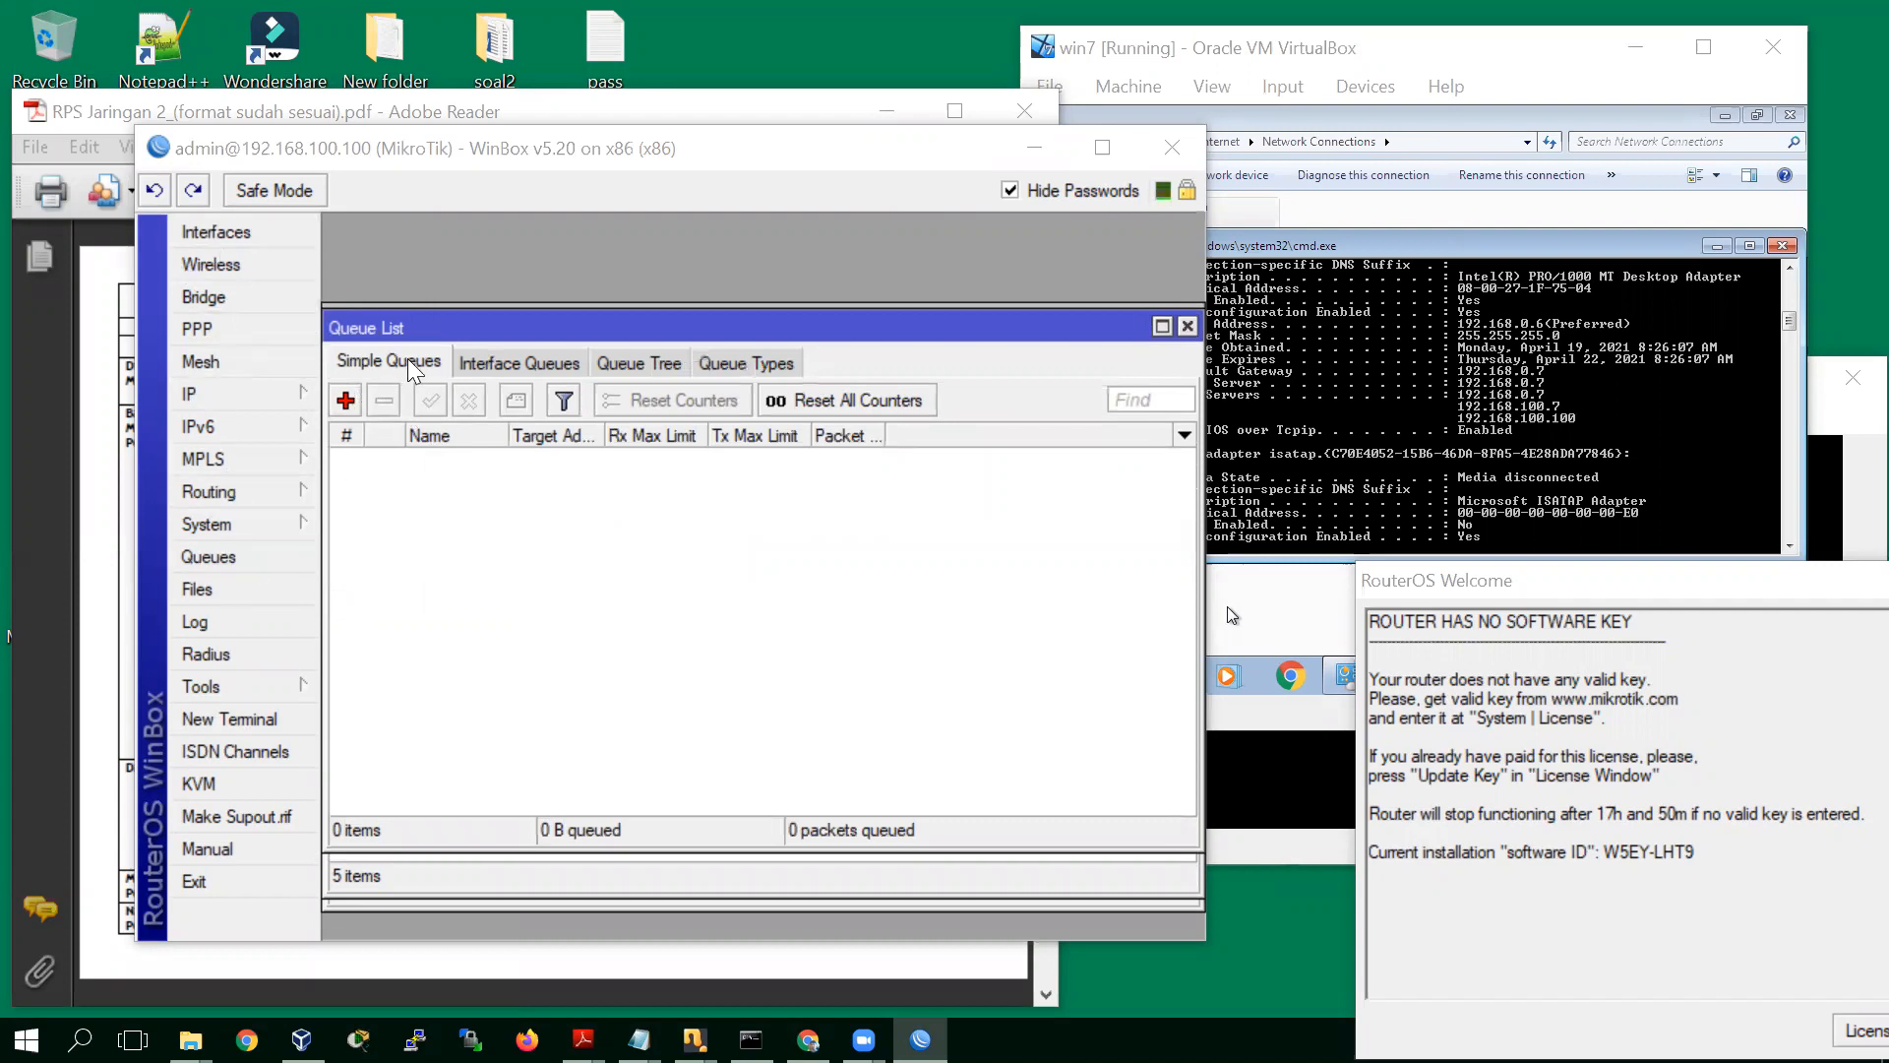
click(345, 402)
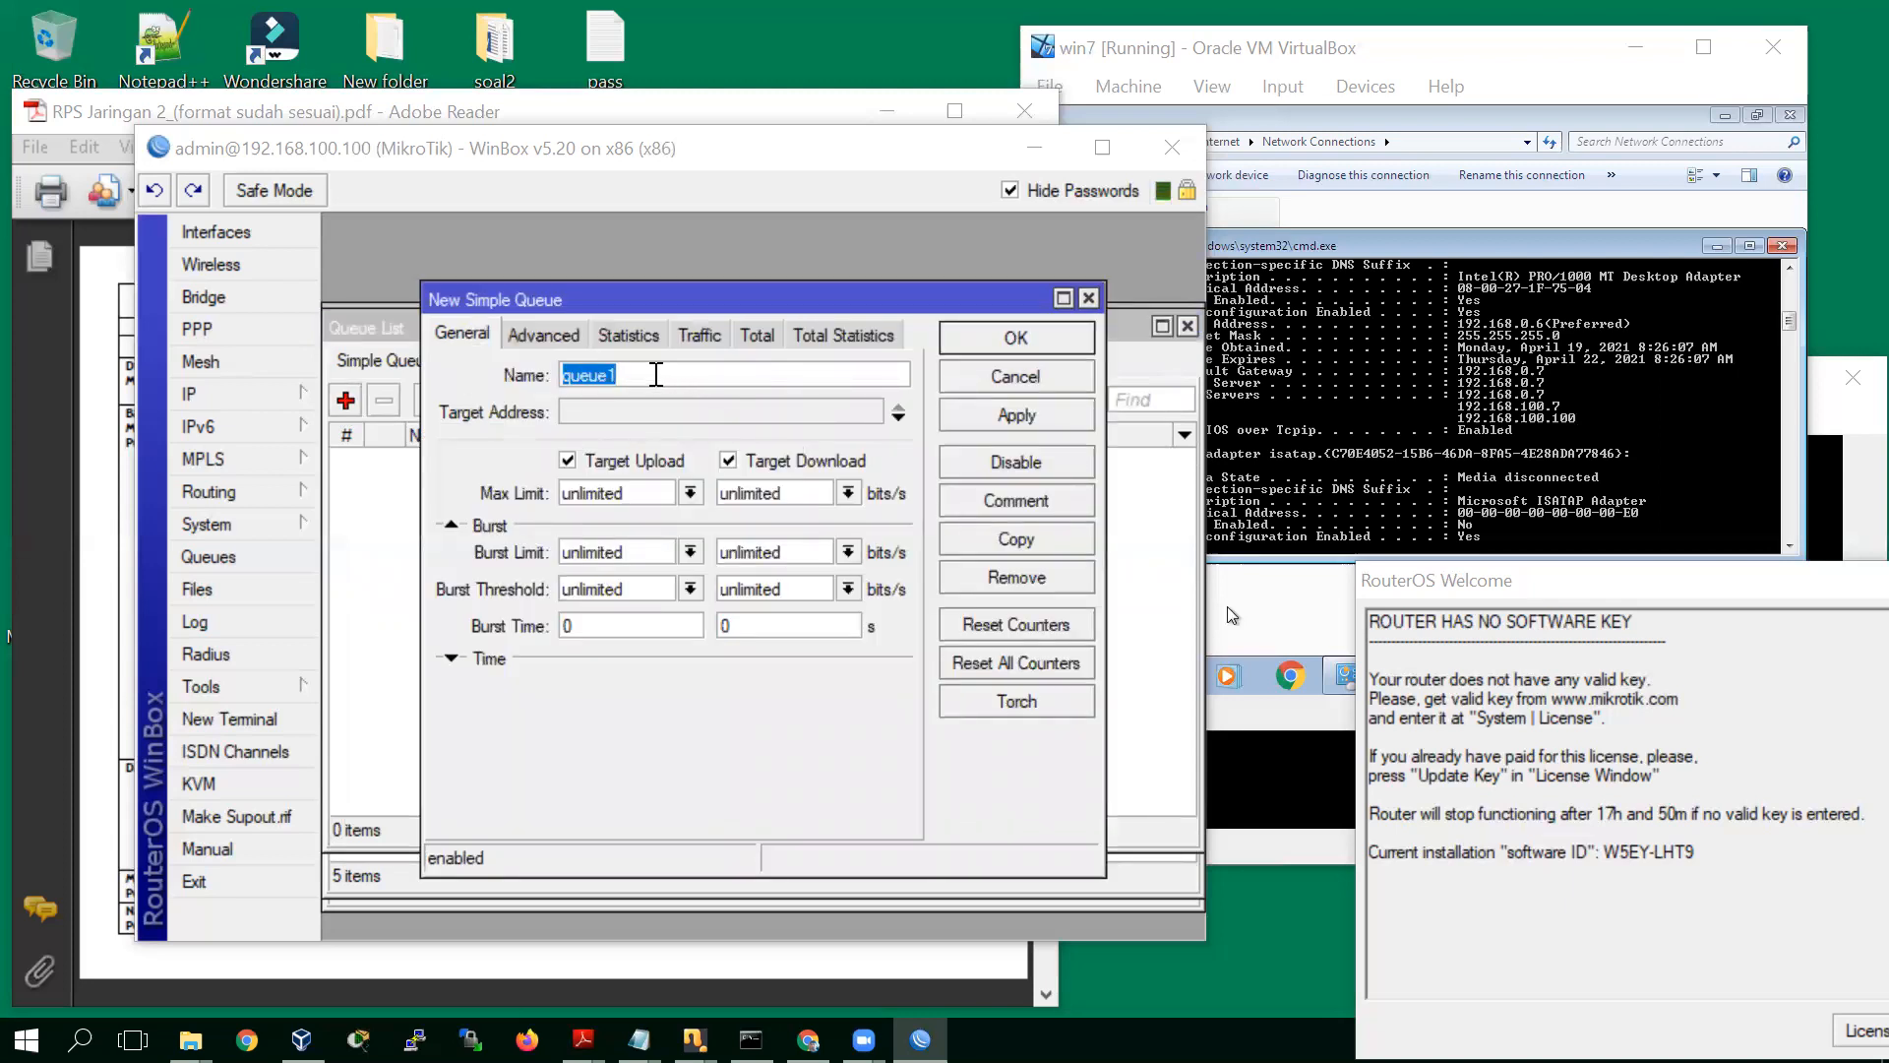
click(656, 375)
Switch to Modul Mikrotik_ok.pdf in Adobe Reader and find the BAB III chapter on additional MikroTik configuration
mouse_move(639, 1041)
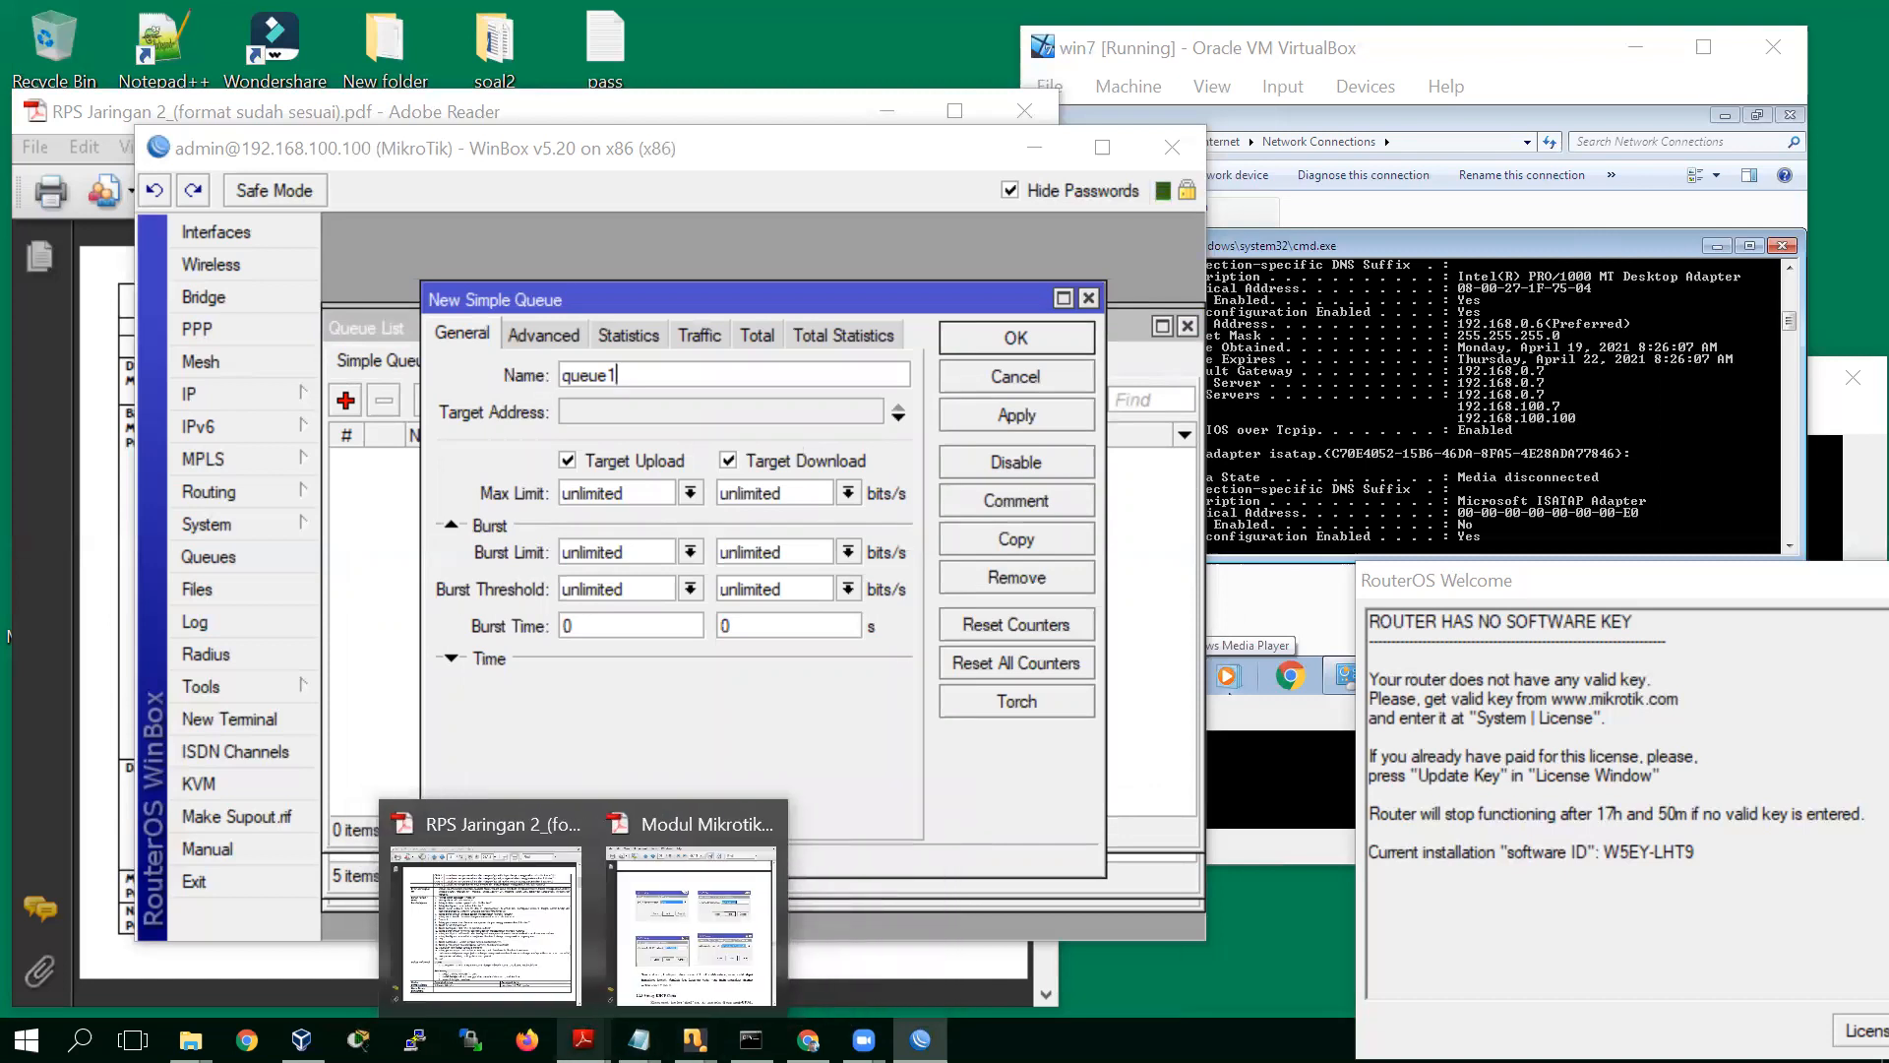
click(691, 934)
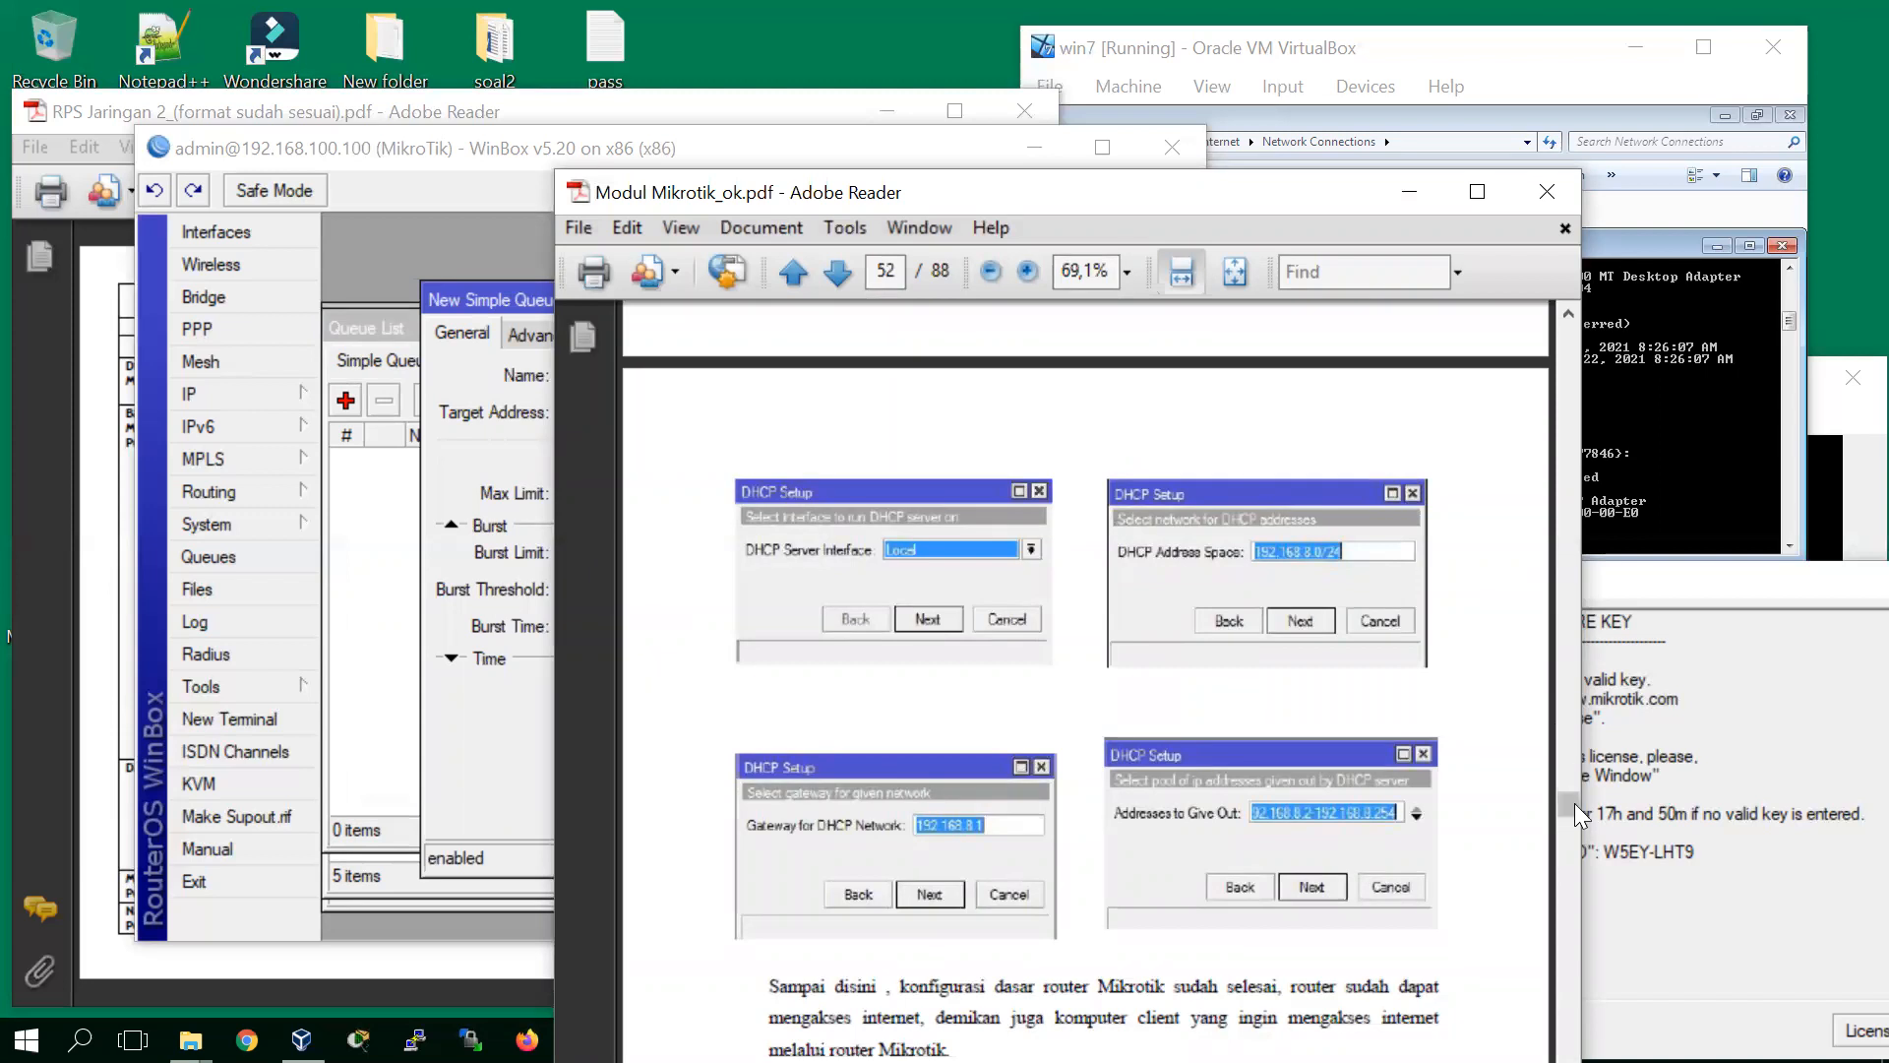
drag(1567, 807, 1566, 805)
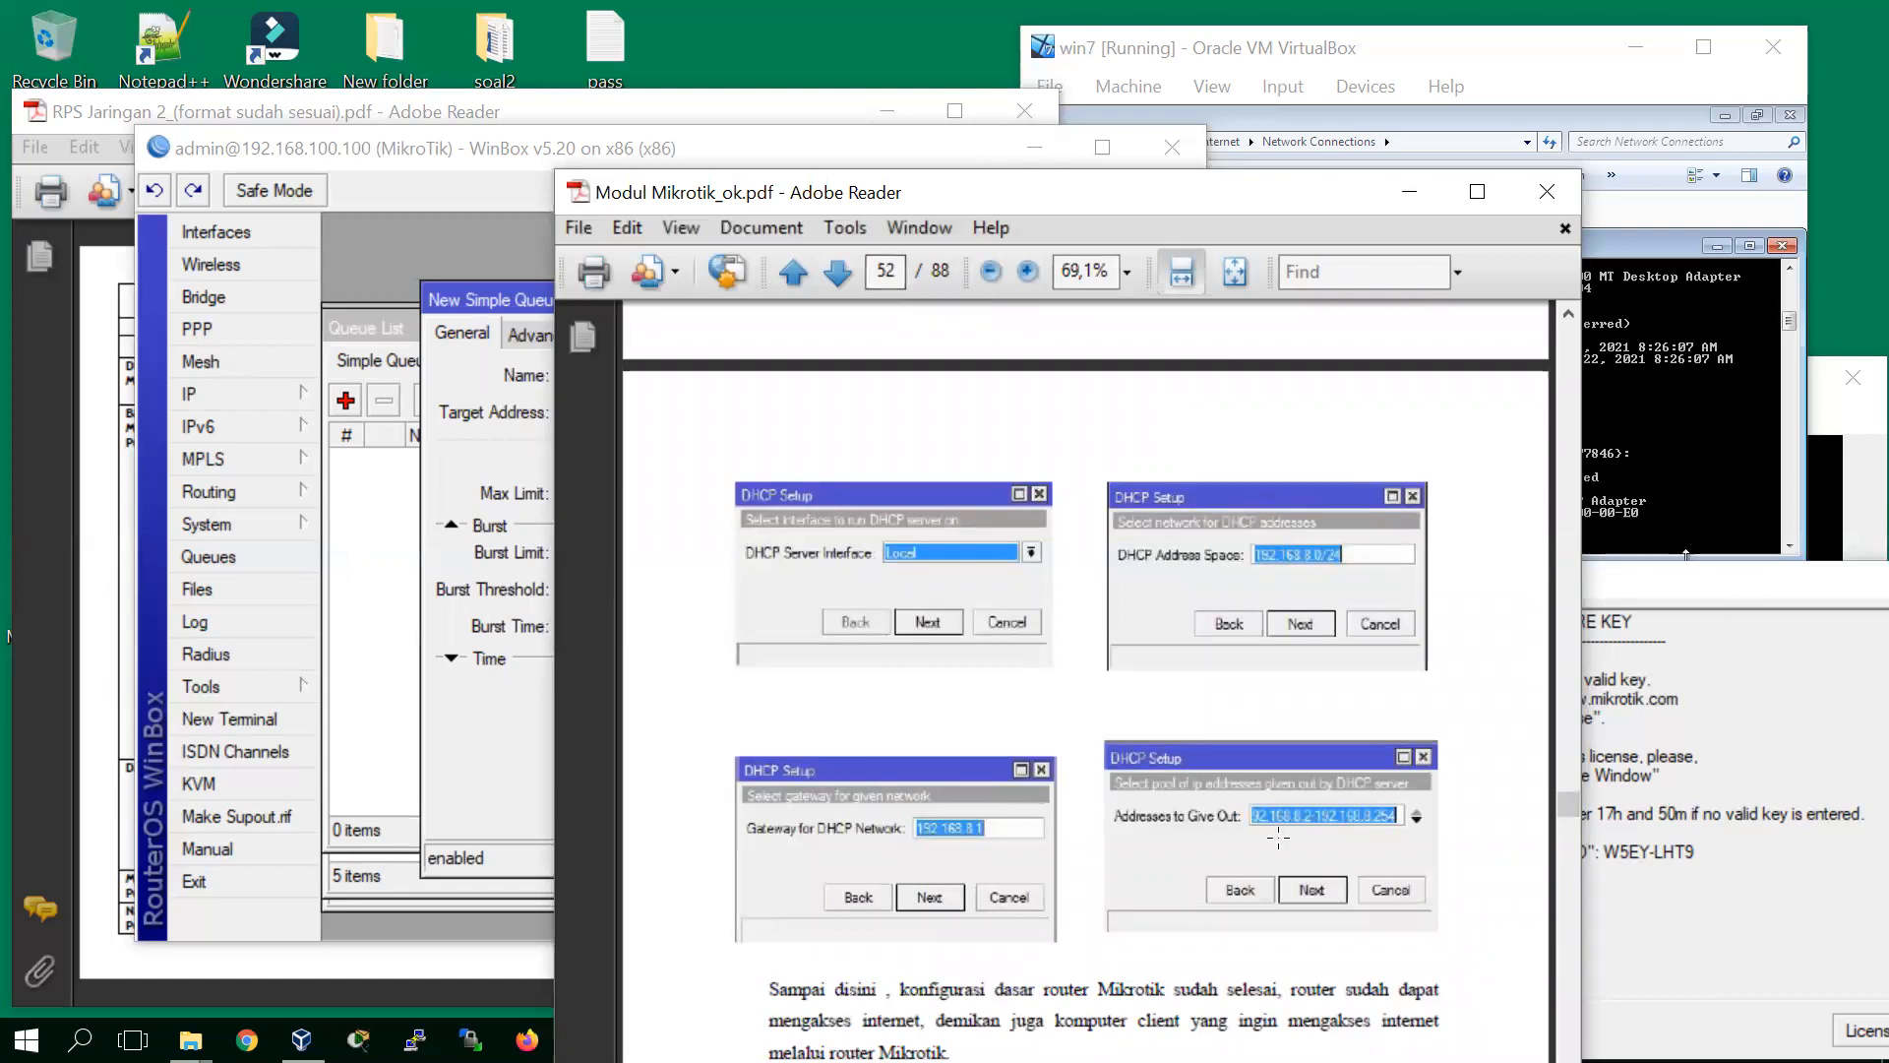
scroll(1506, 835, down, 10)
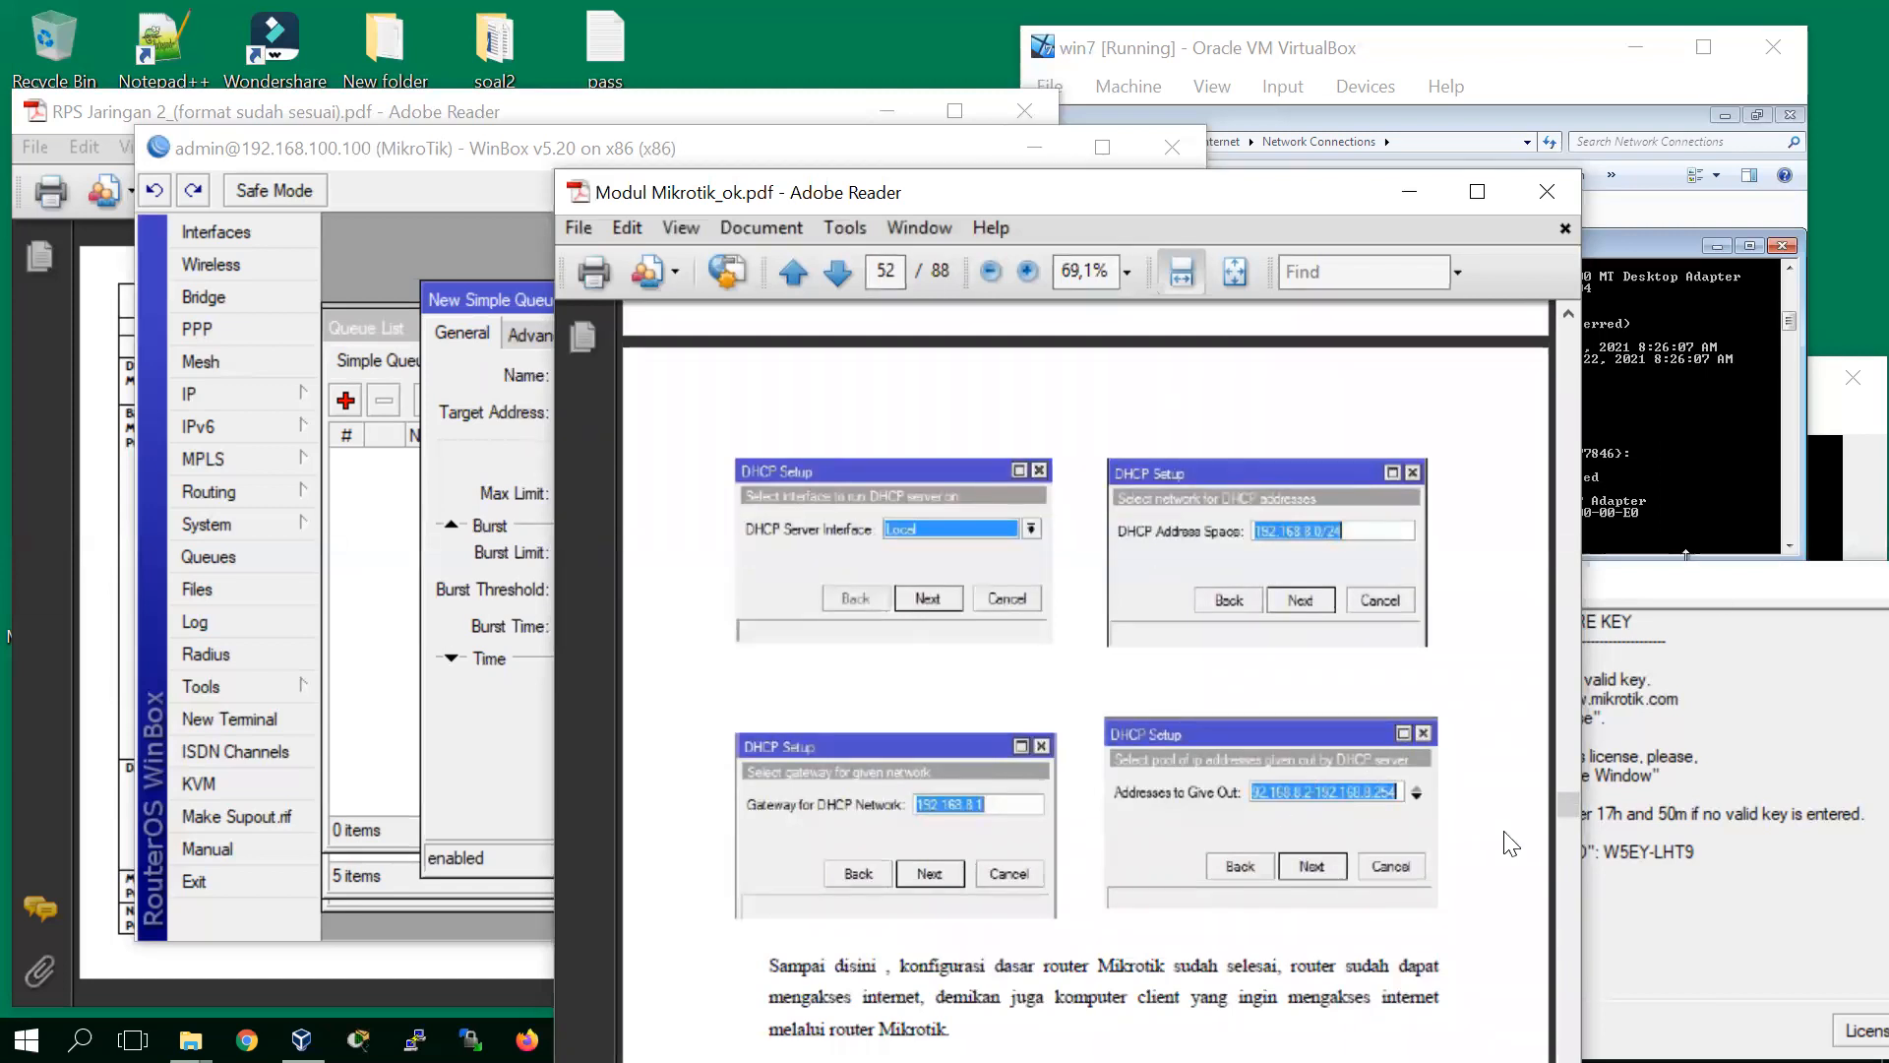
scroll(1511, 844, down, 5)
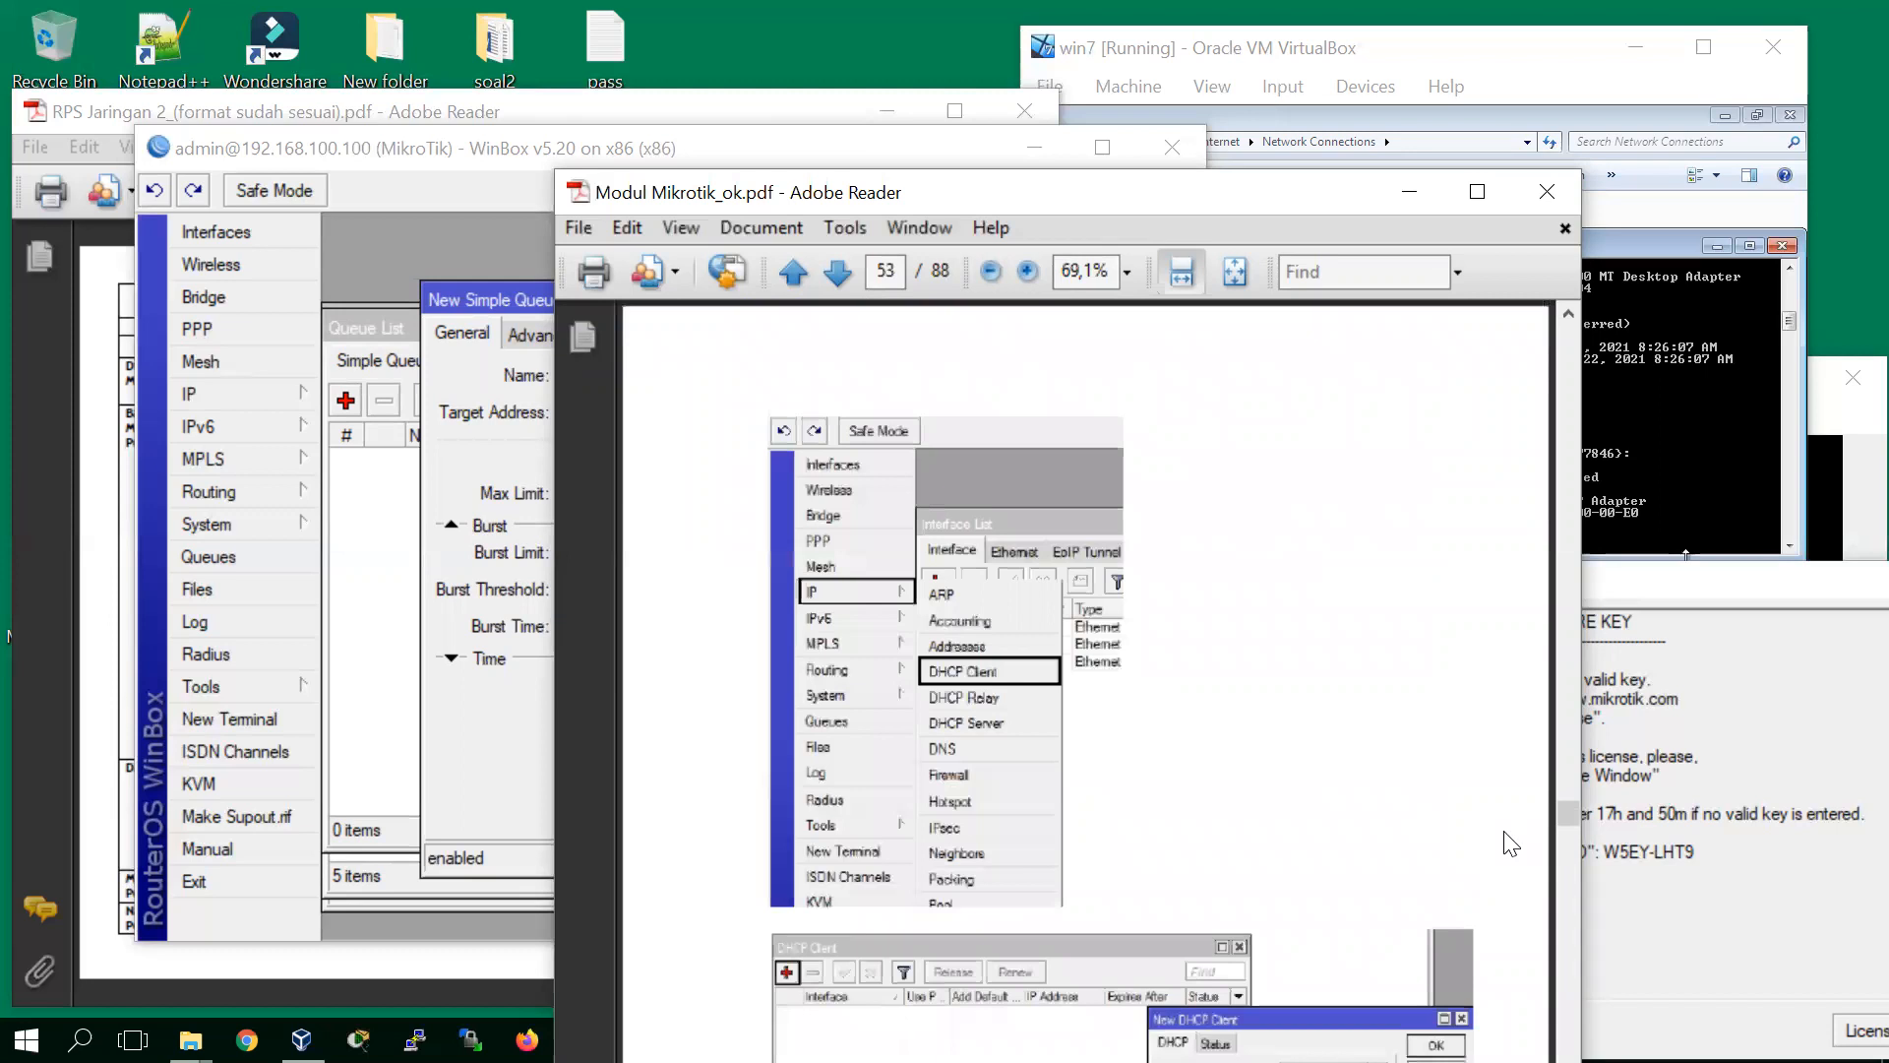
scroll(1511, 844, down, 5)
scroll(1510, 843, down, 5)
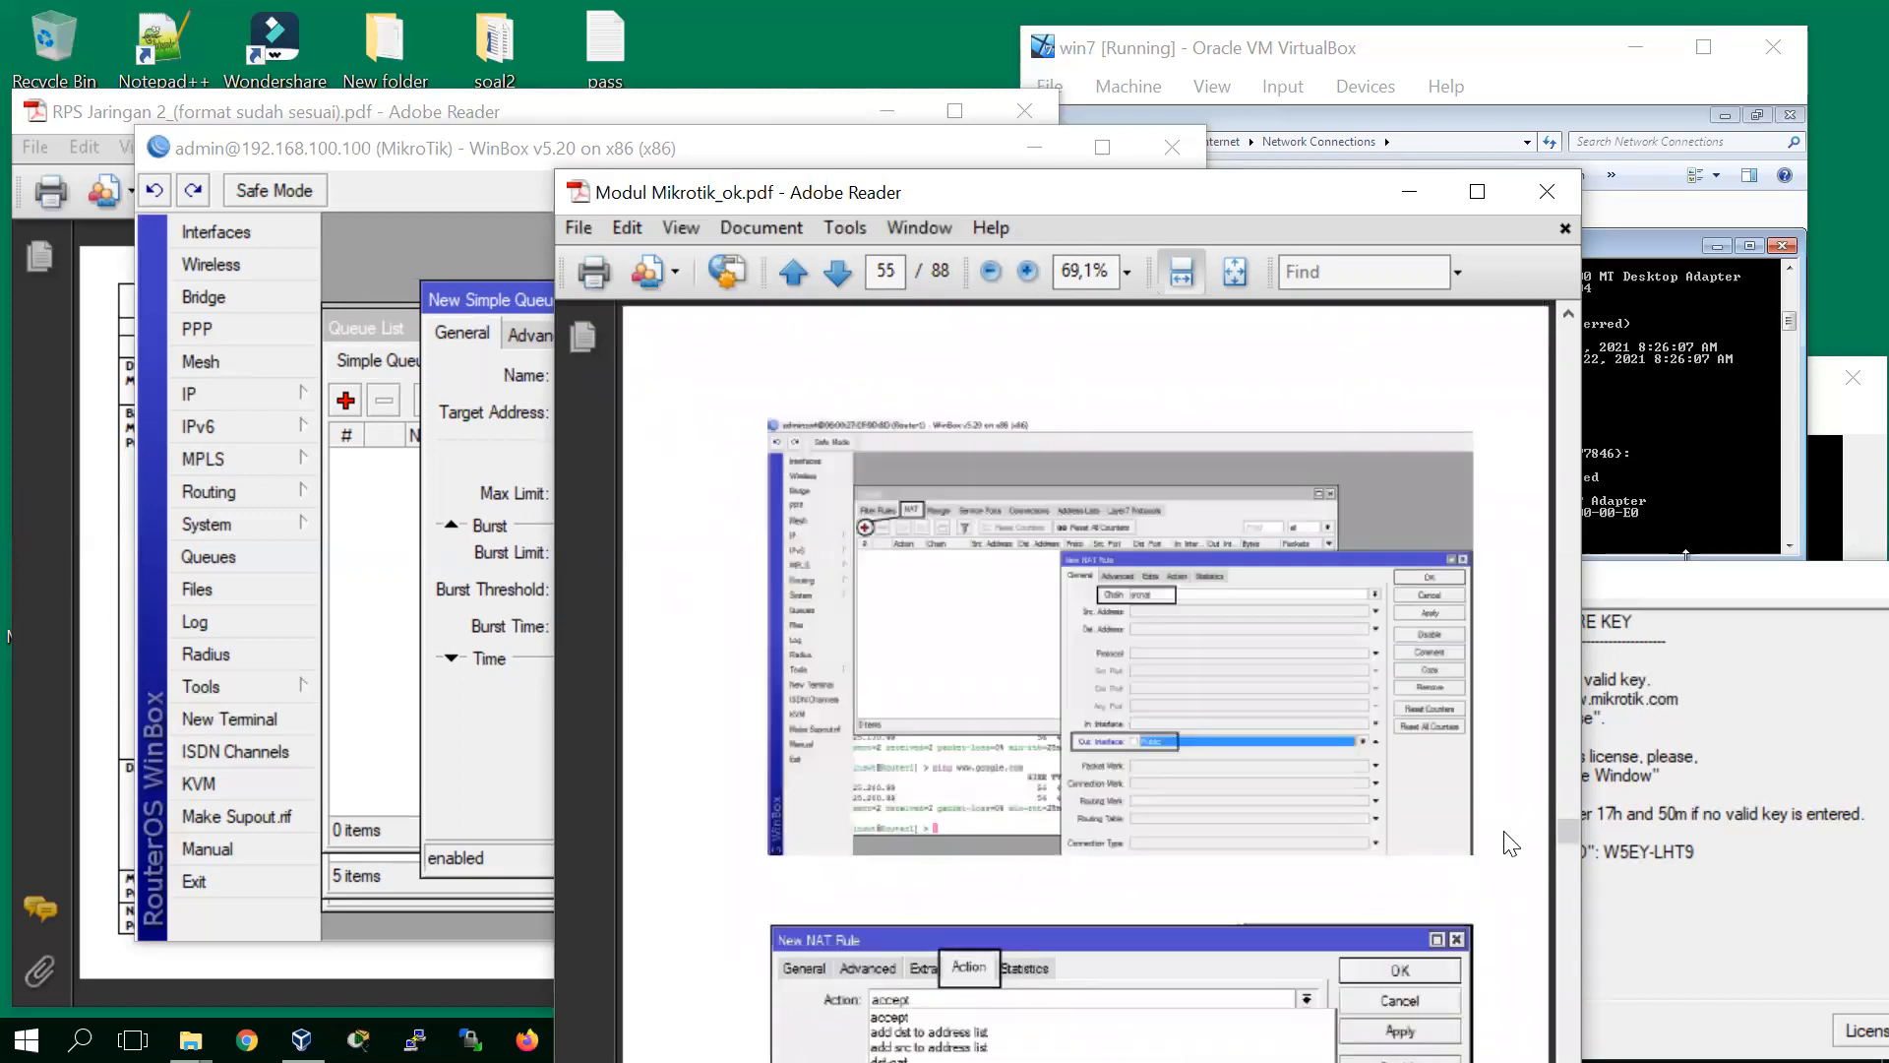
scroll(1511, 844, down, 5)
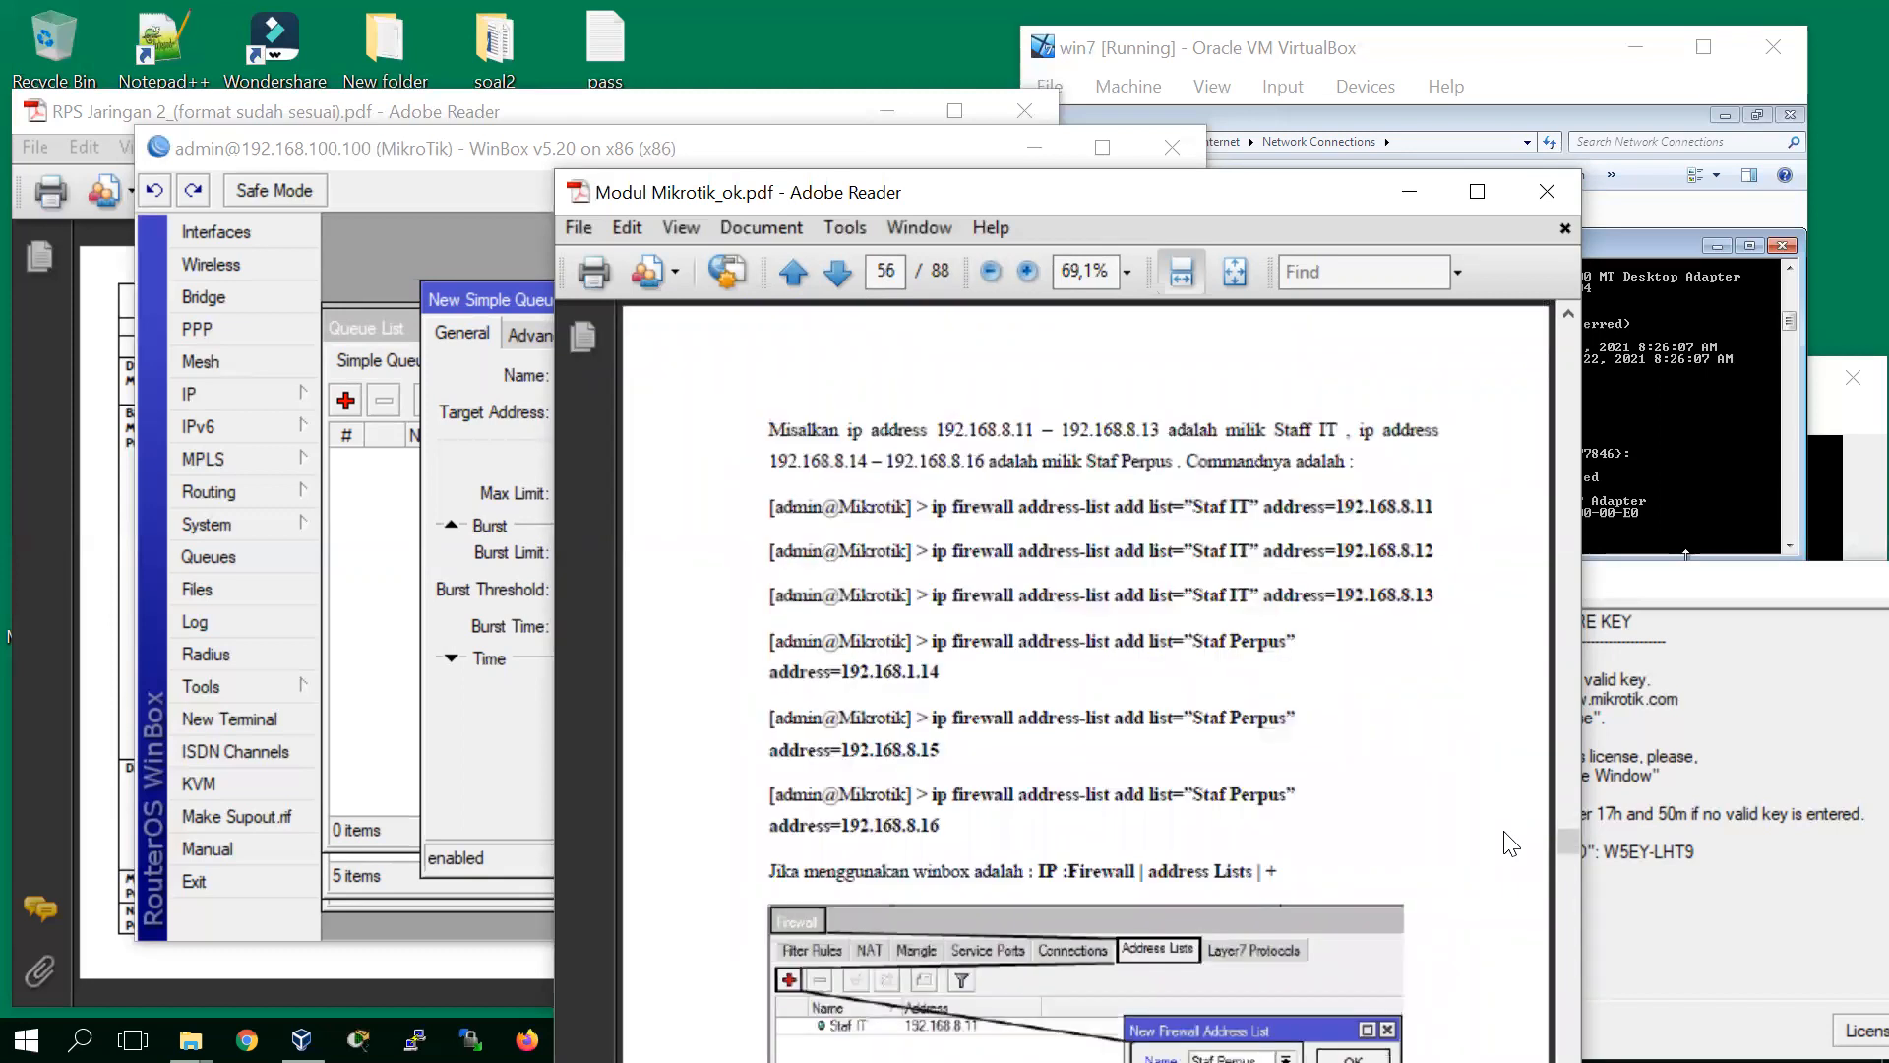
scroll(1511, 843, down, 10)
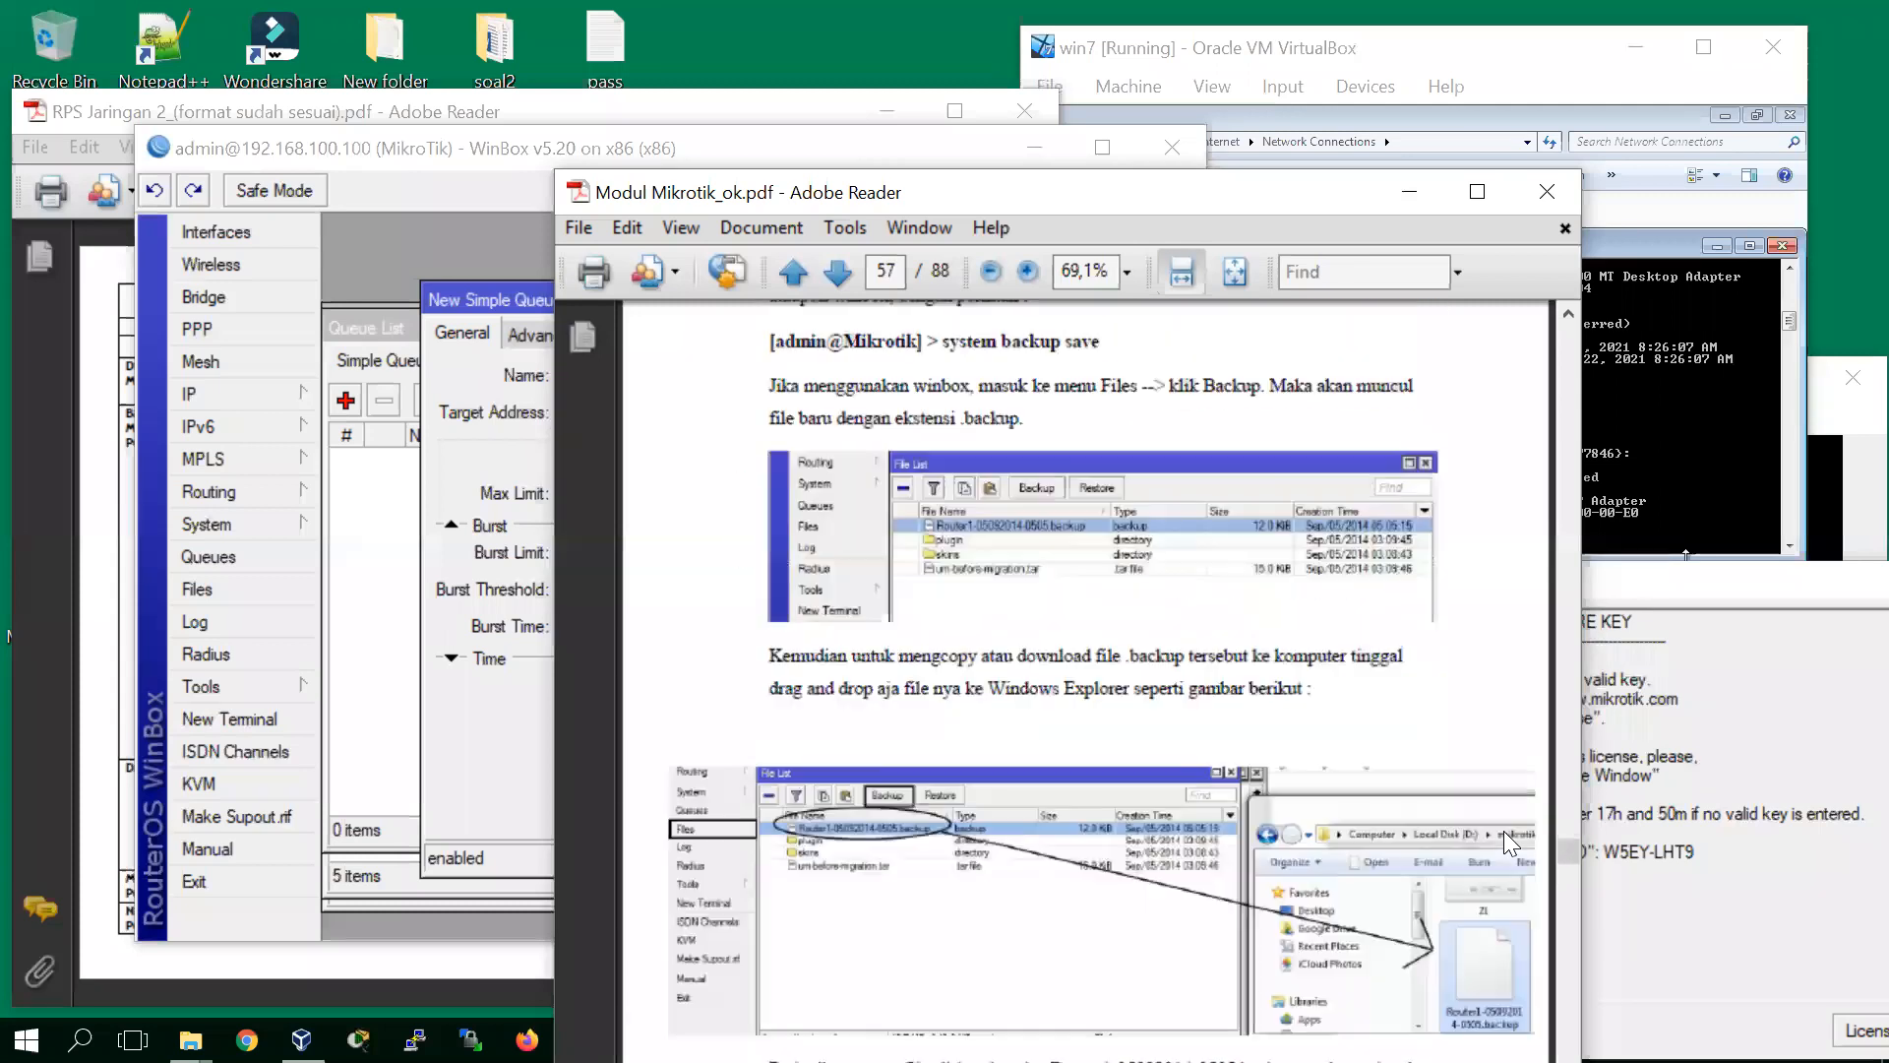
scroll(1509, 843, down, 5)
scroll(1511, 843, down, 10)
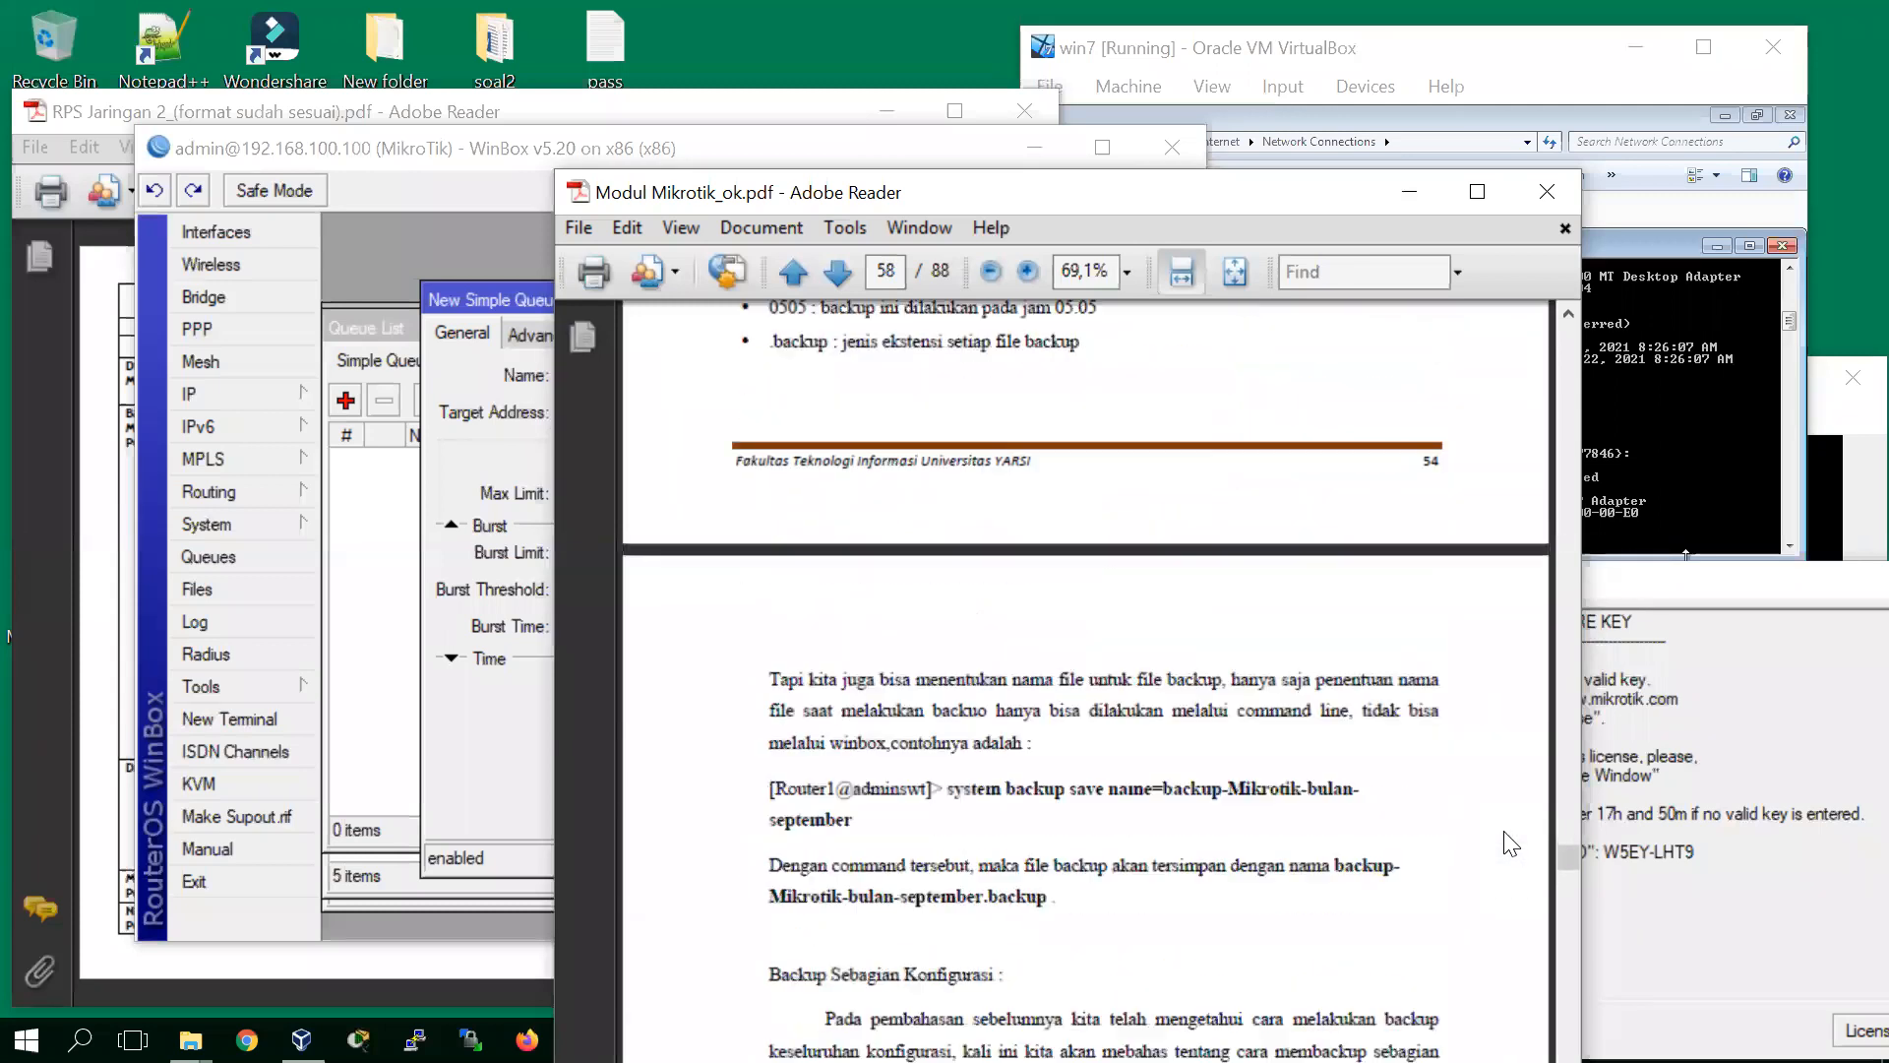
scroll(1511, 844, down, 10)
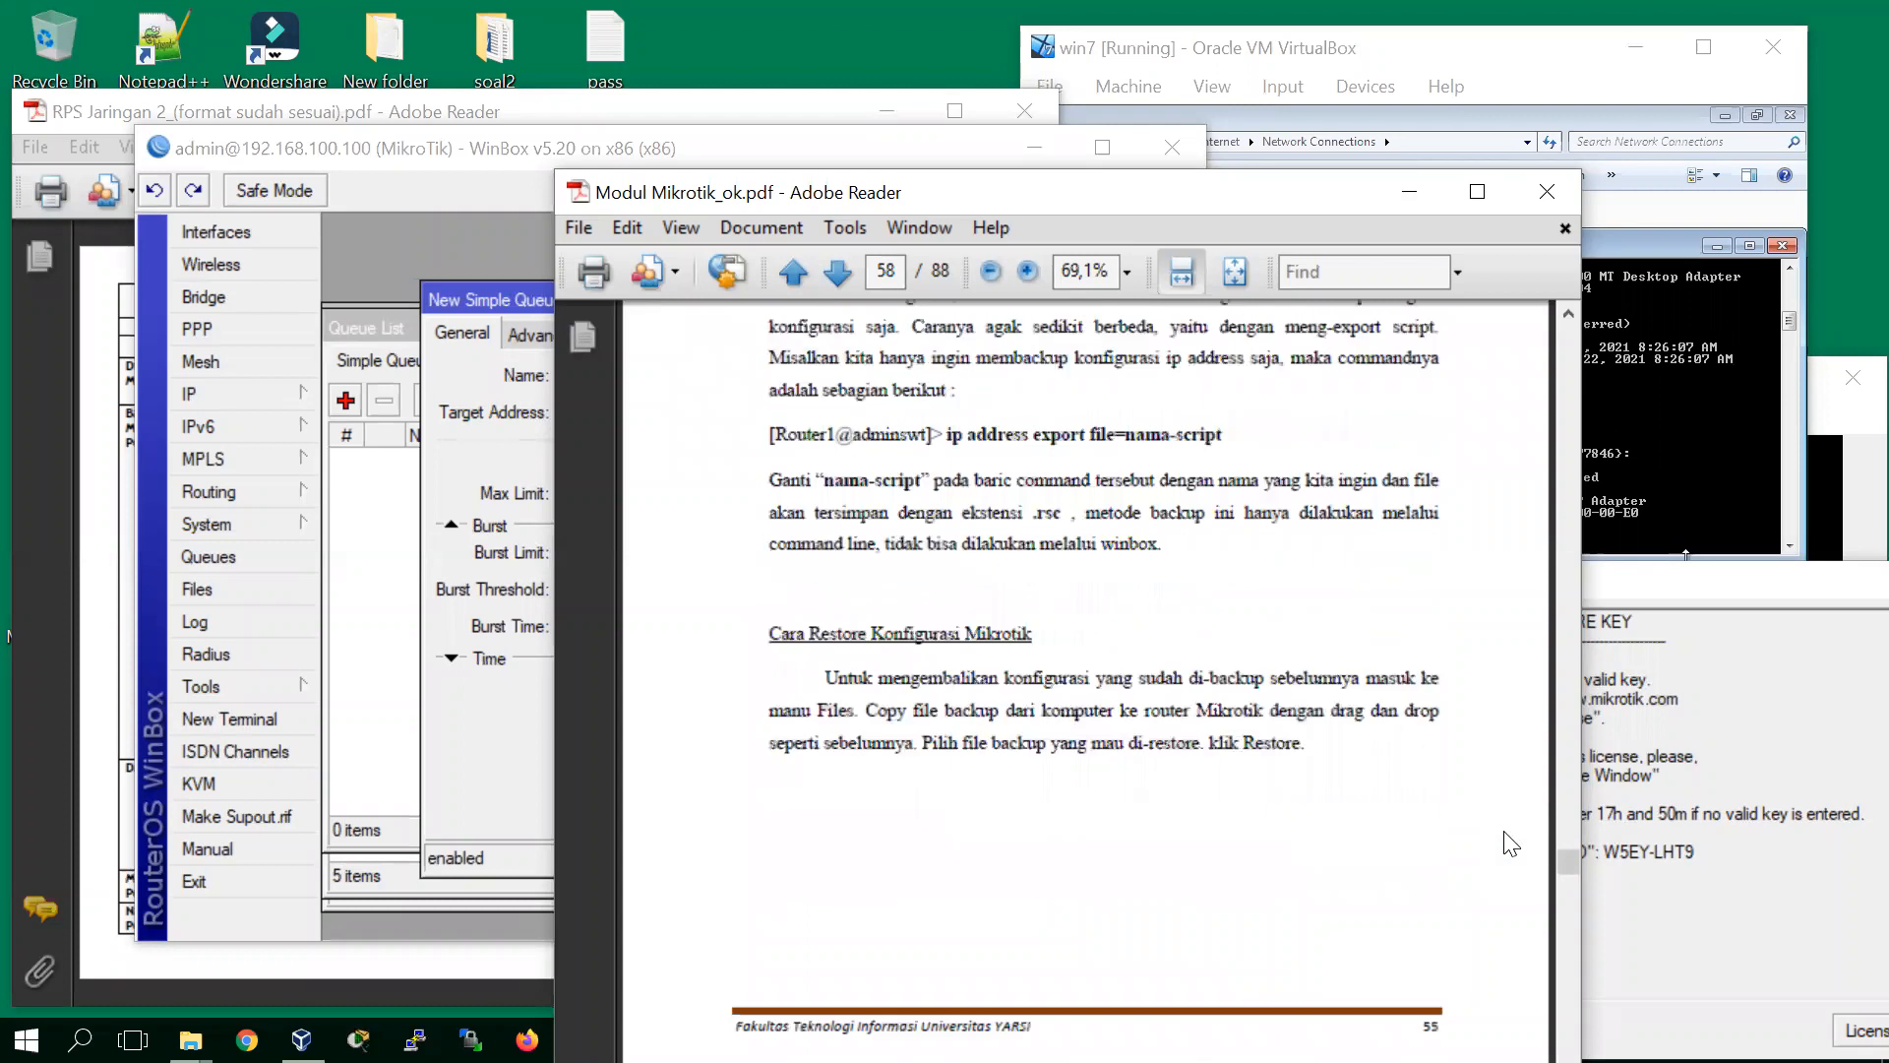
scroll(1510, 843, up, 1)
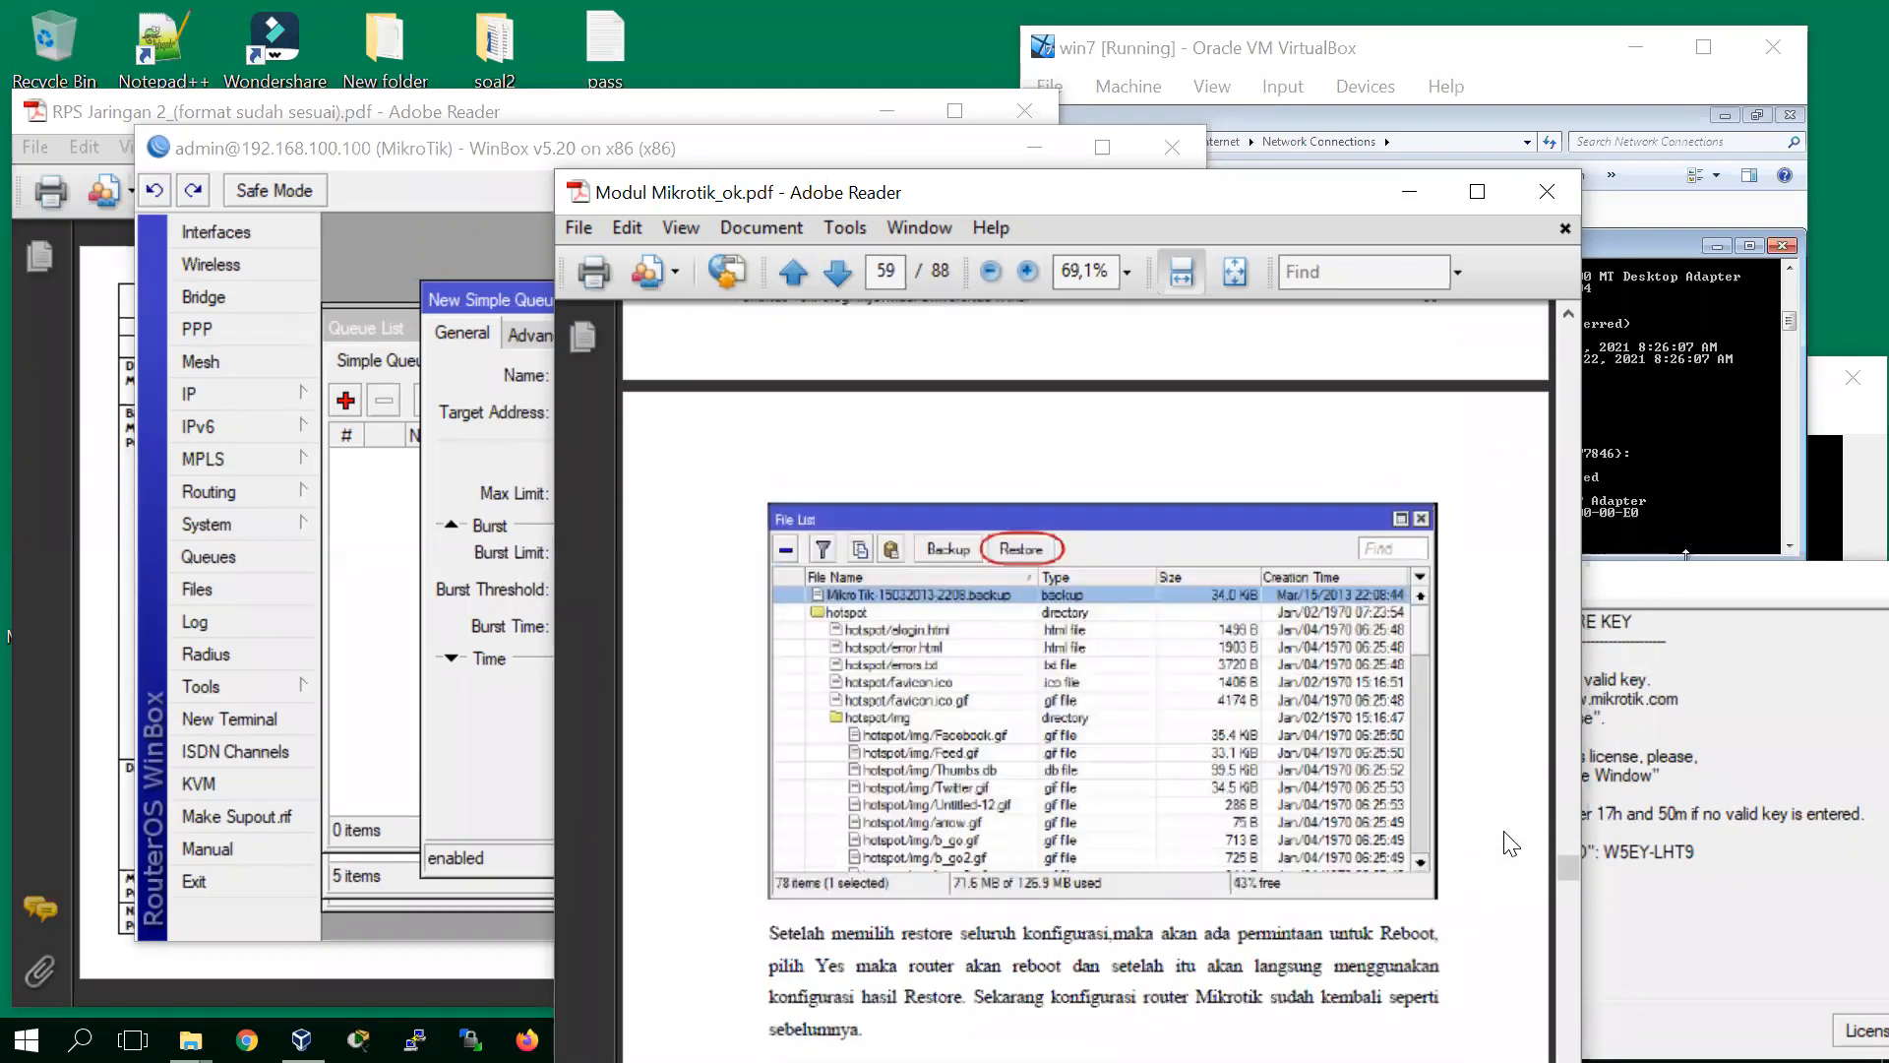
scroll(1511, 844, down, 1)
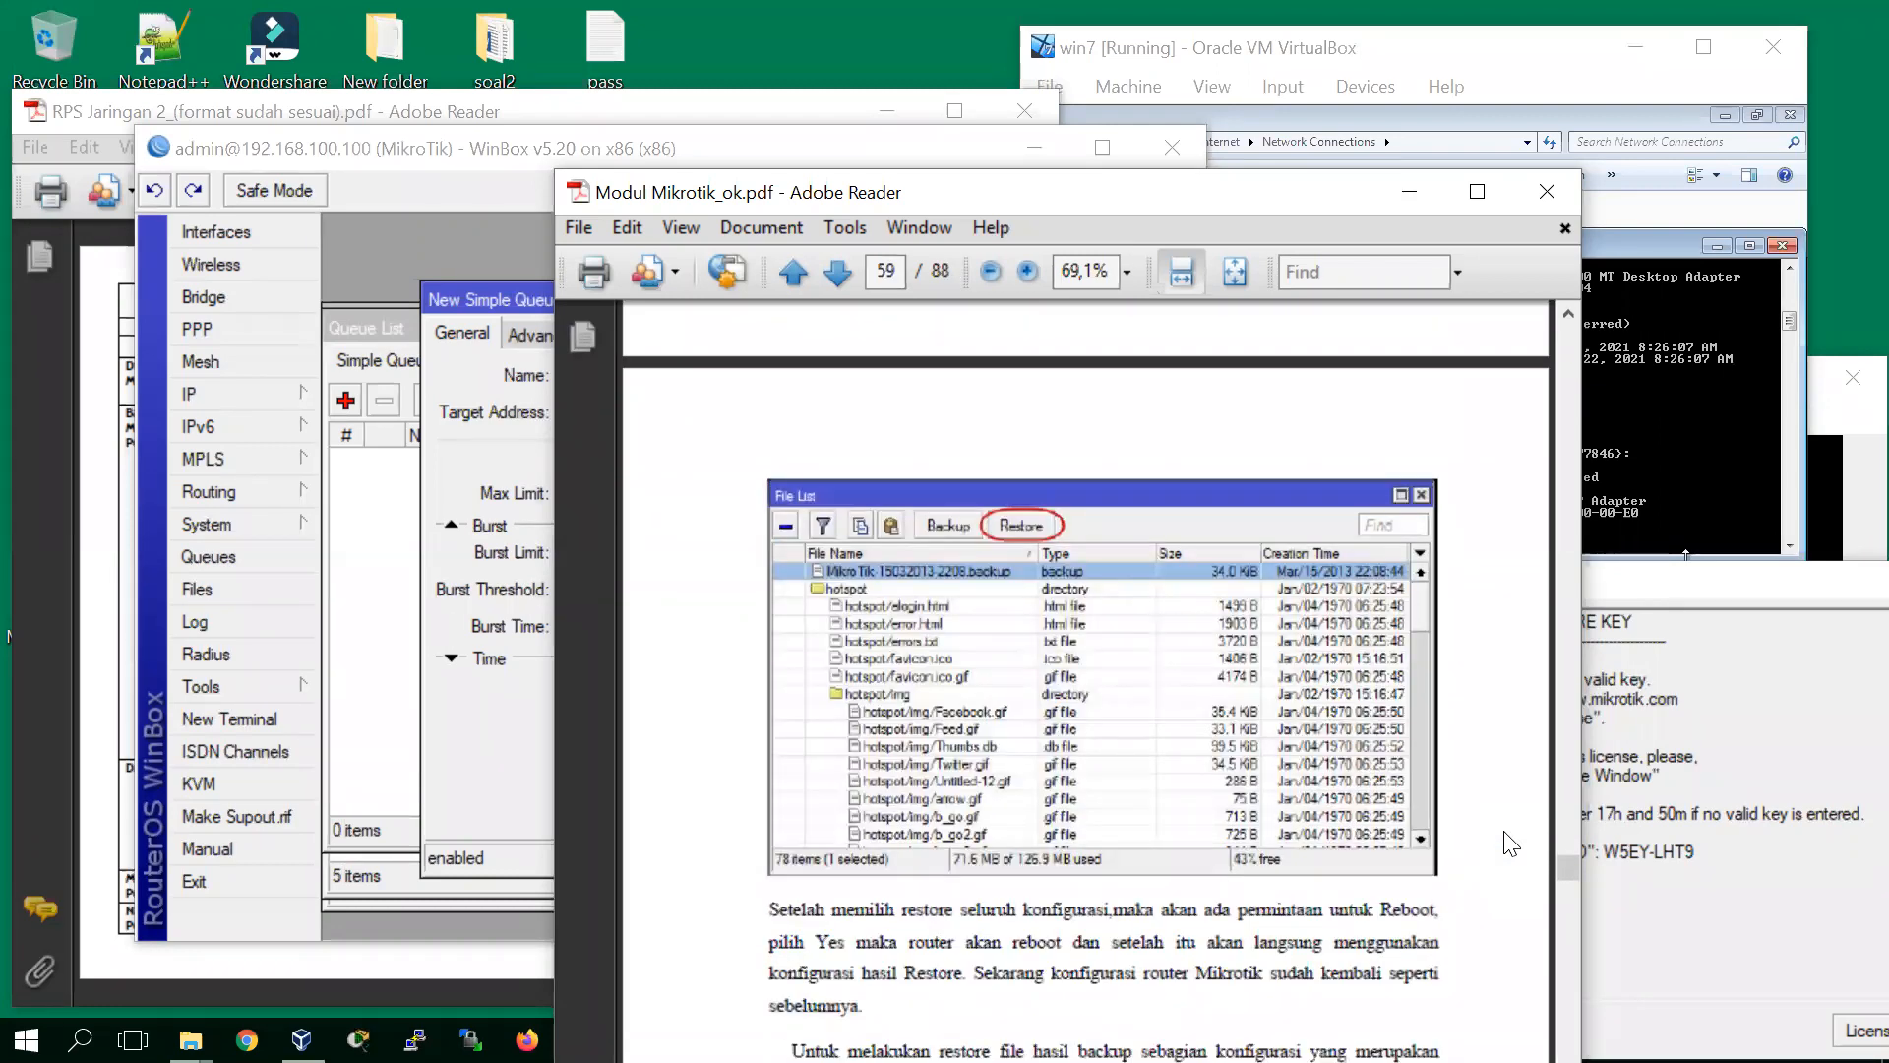
scroll(1511, 843, down, 20)
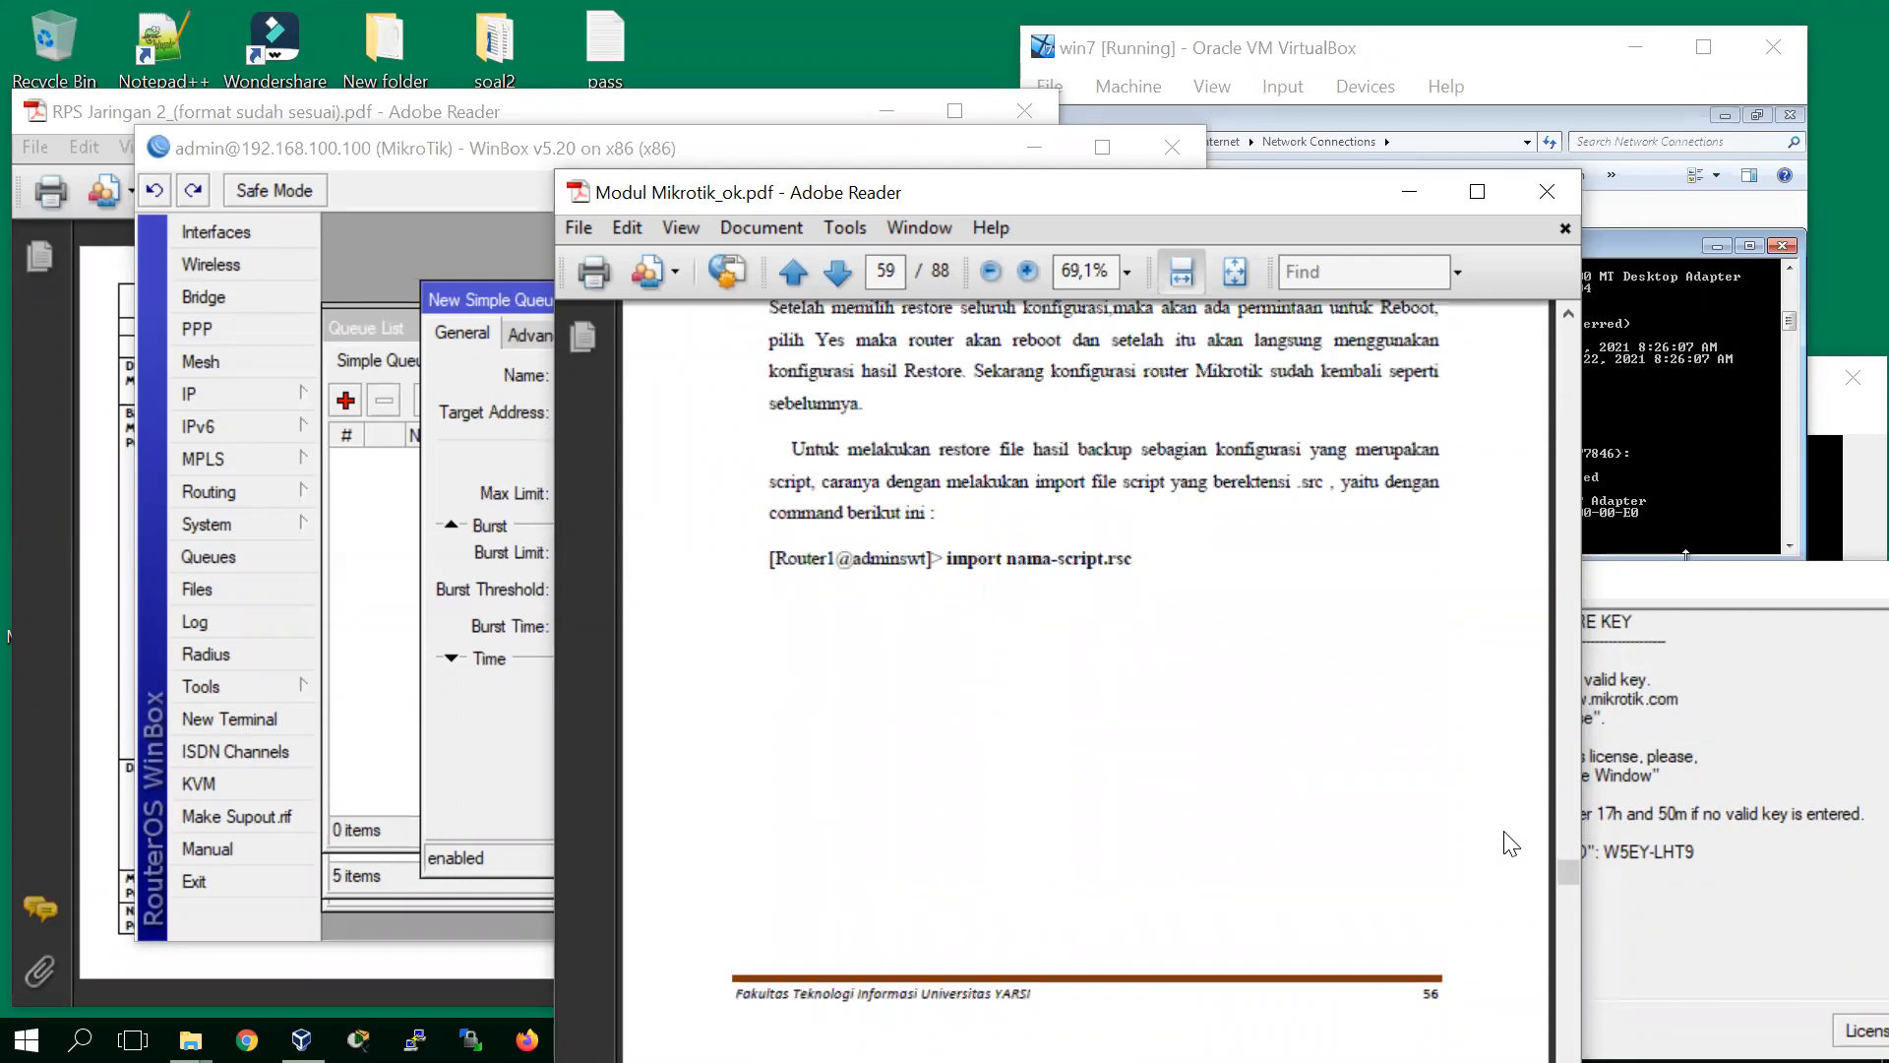
scroll(1510, 844, down, 20)
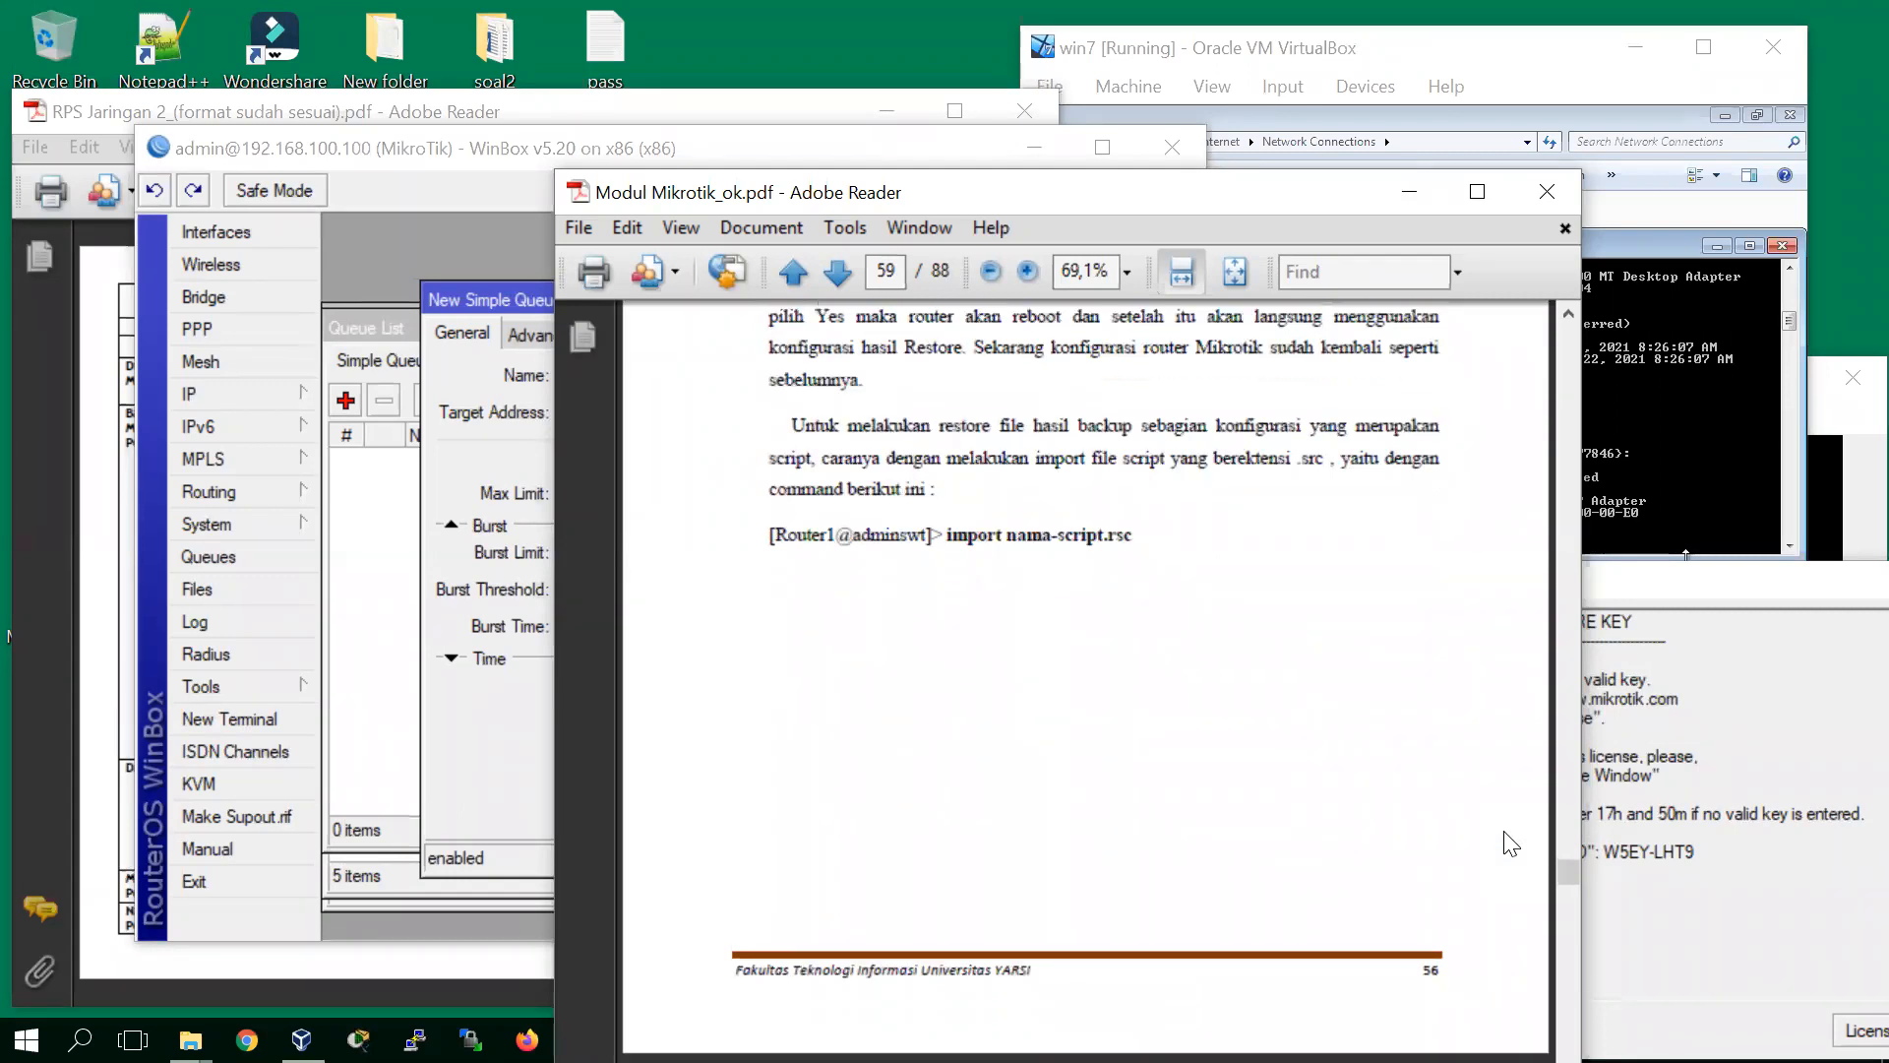
scroll(1511, 844, down, 5)
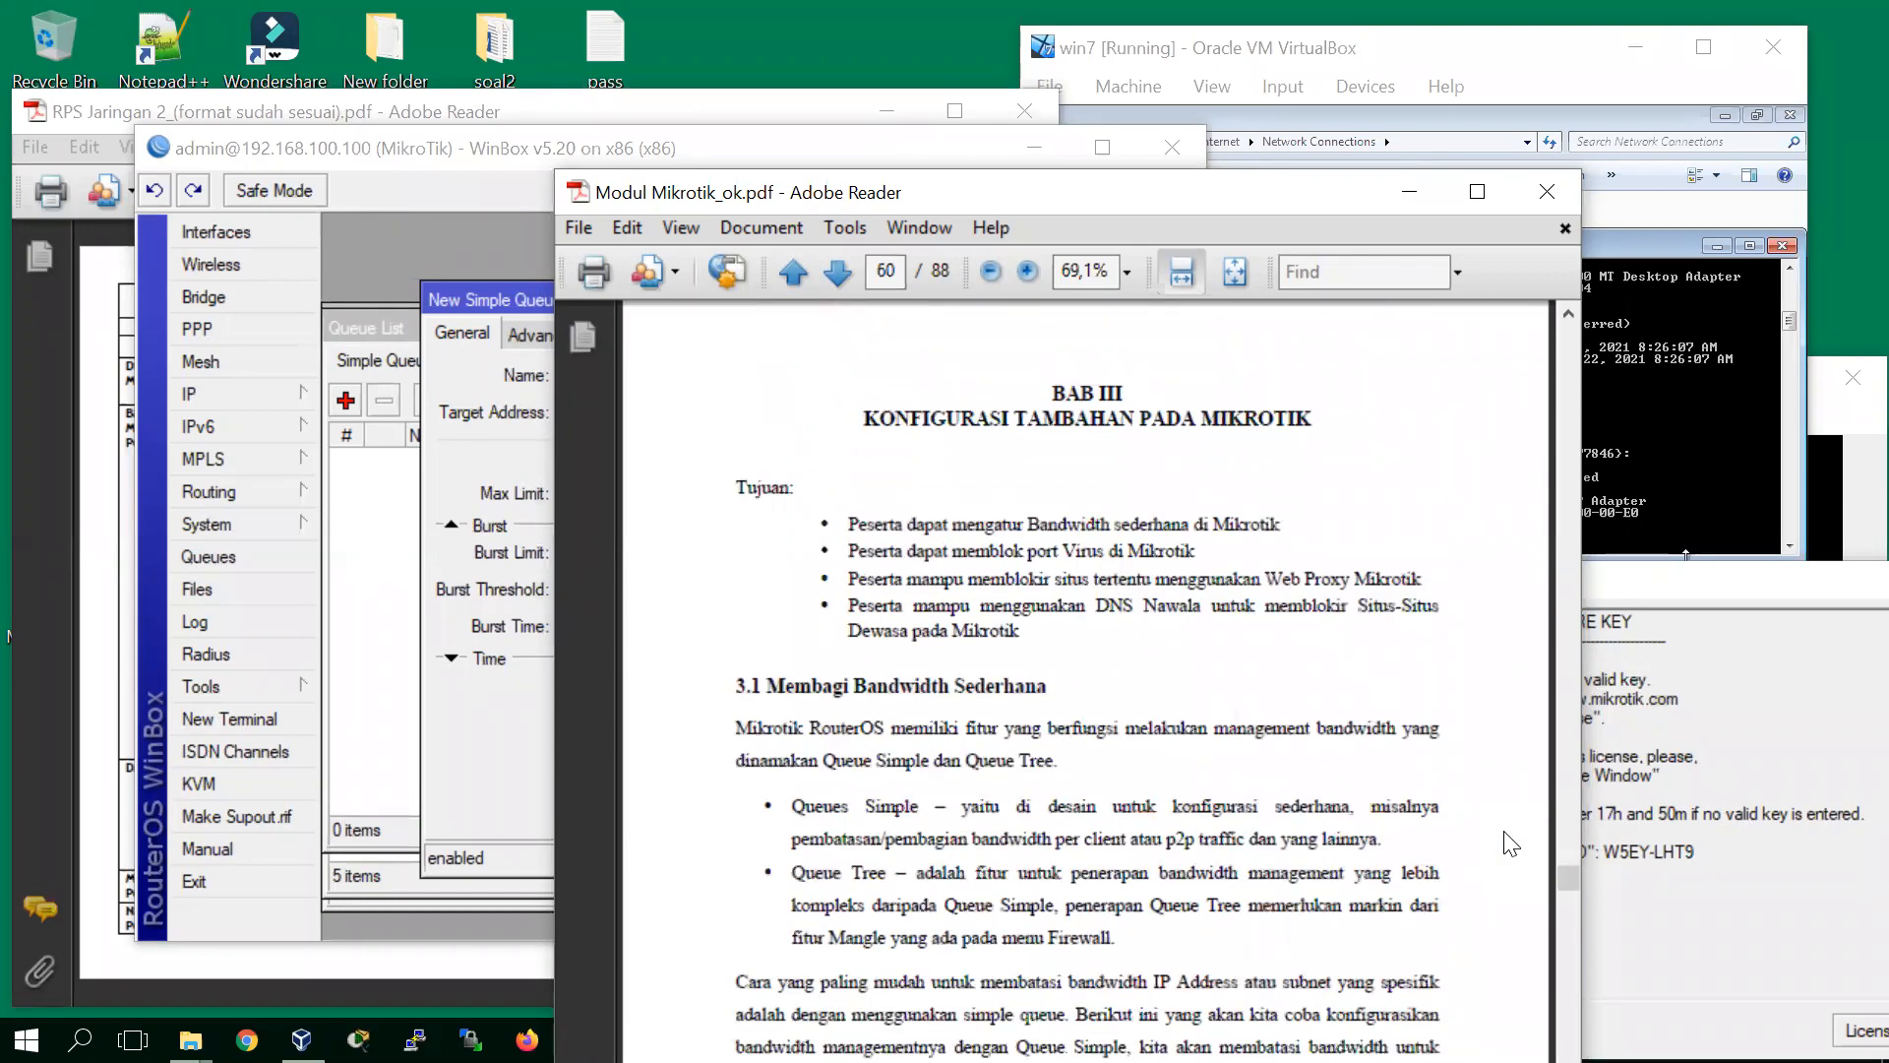
Read section 3.1 Membagi Bandwidth Sederhana, examining Queue Simple, Queue Tree and the example command for limiting LAN traffic
scroll(1511, 843, down, 1)
scroll(1510, 843, down, 19)
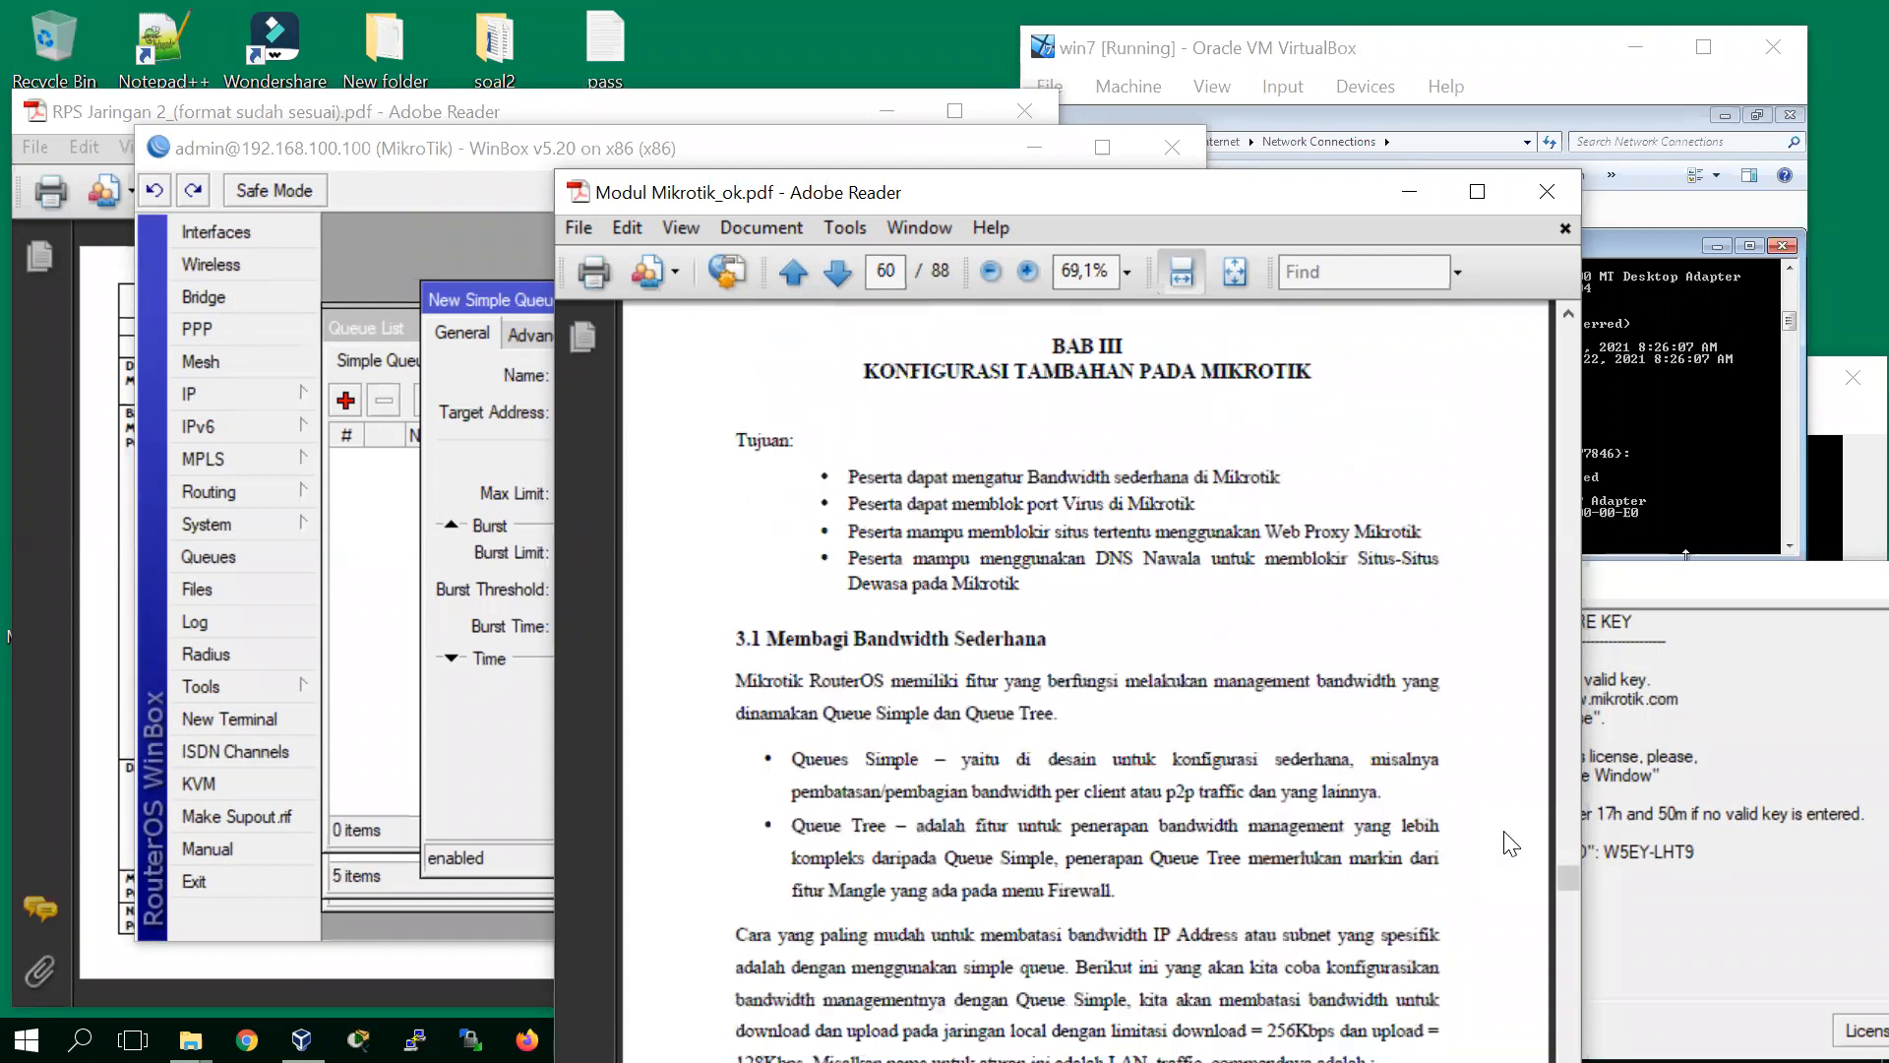
scroll(1511, 844, up, 18)
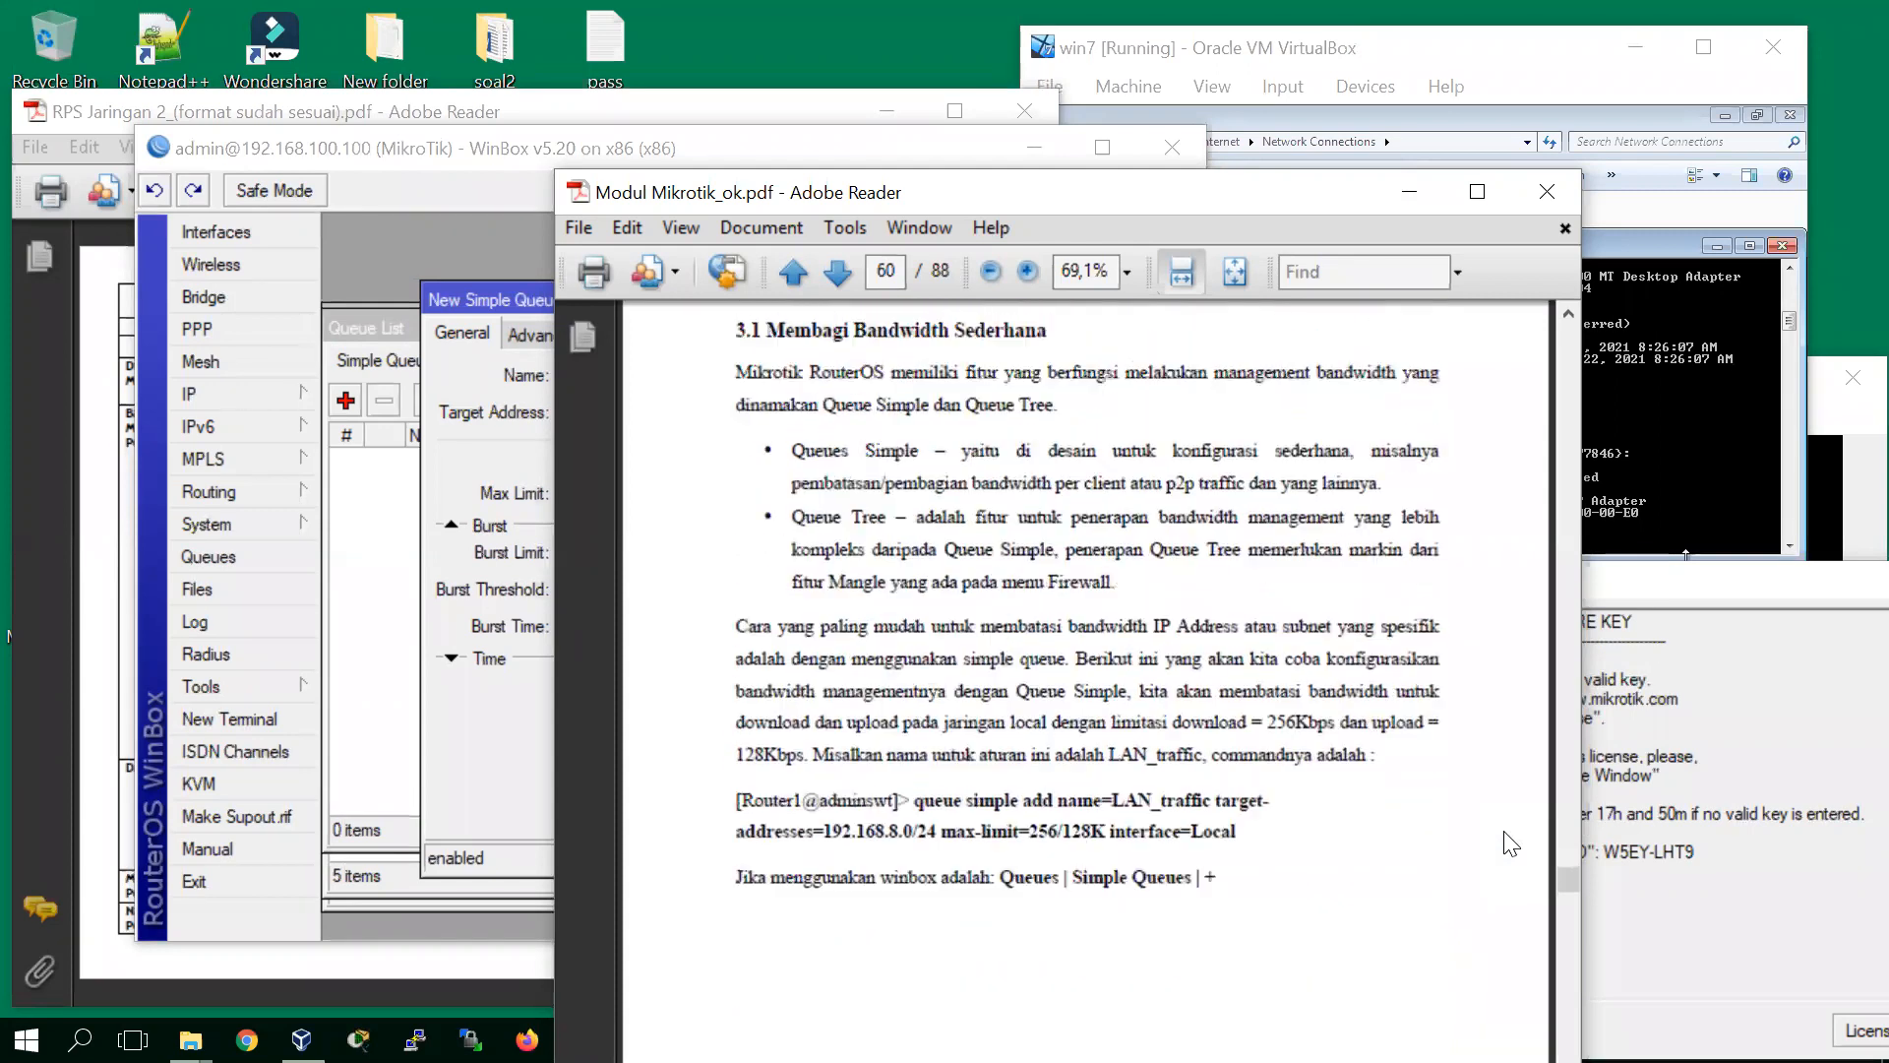
scroll(1511, 844, up, 1)
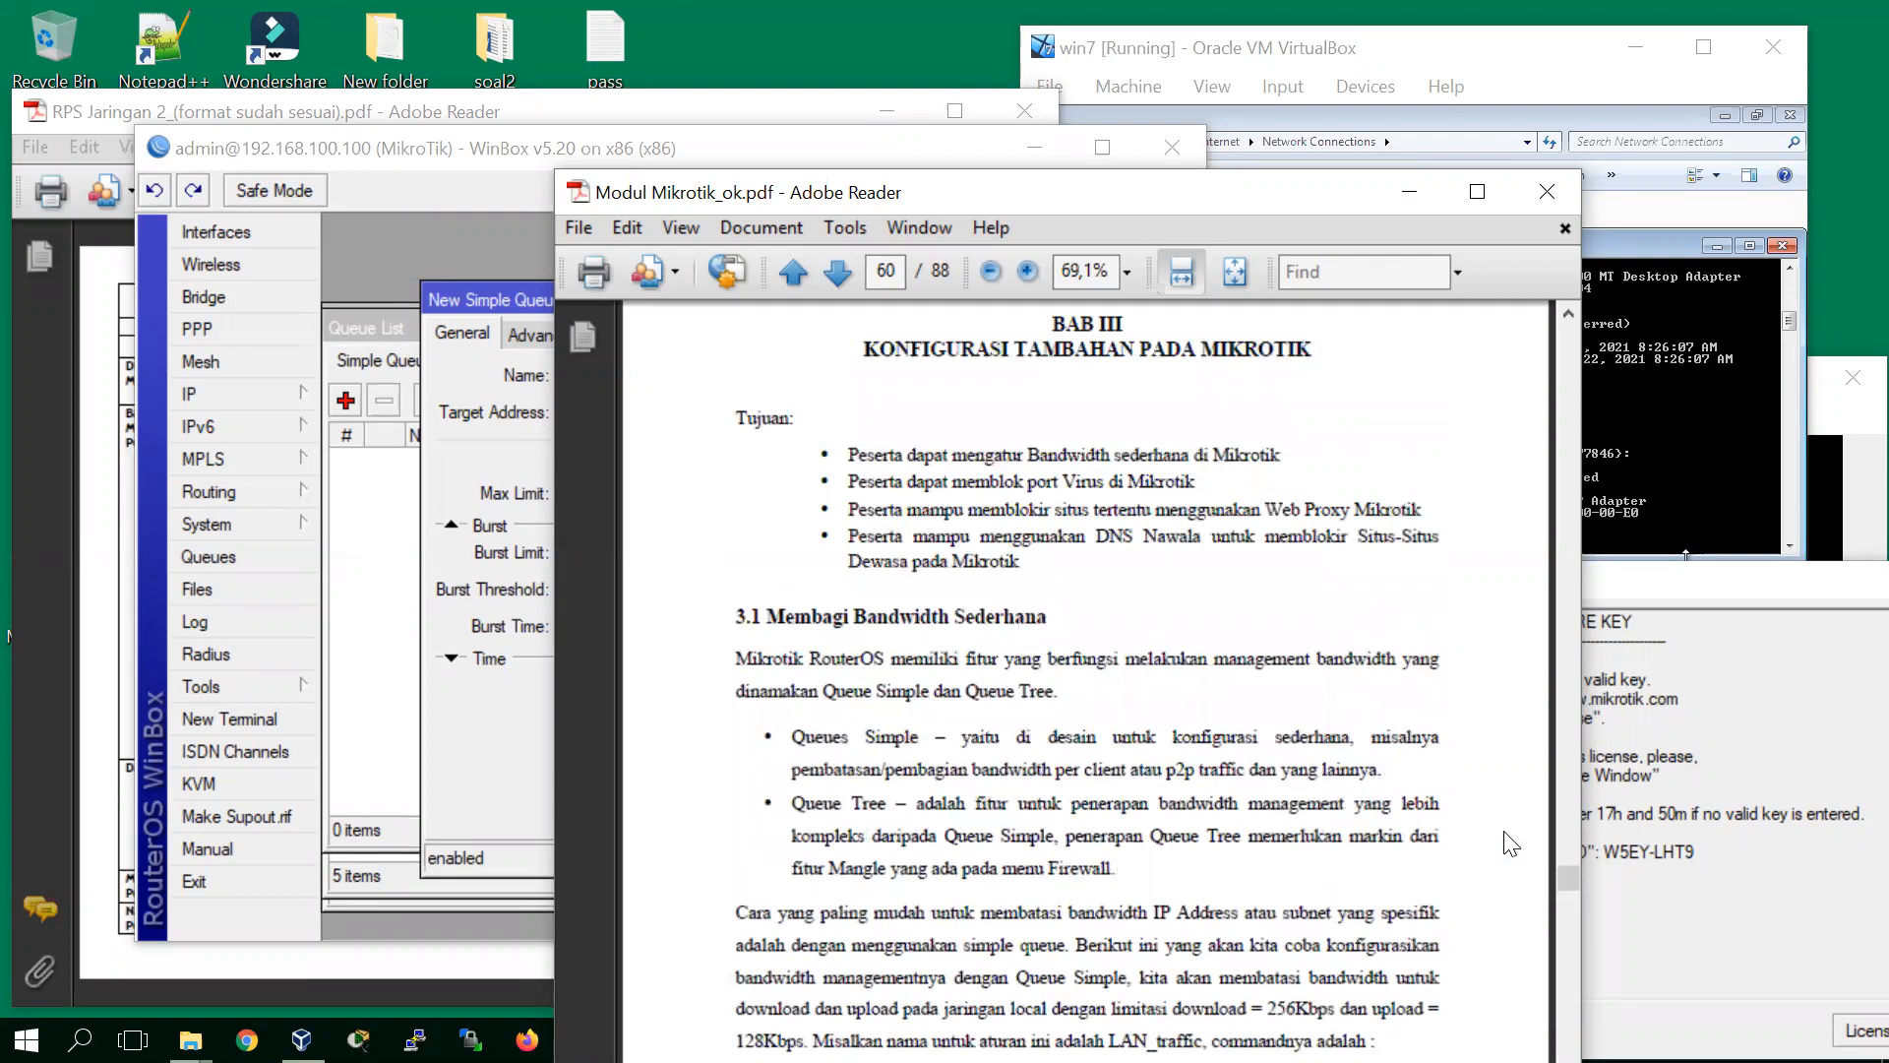
scroll(1511, 844, down, 20)
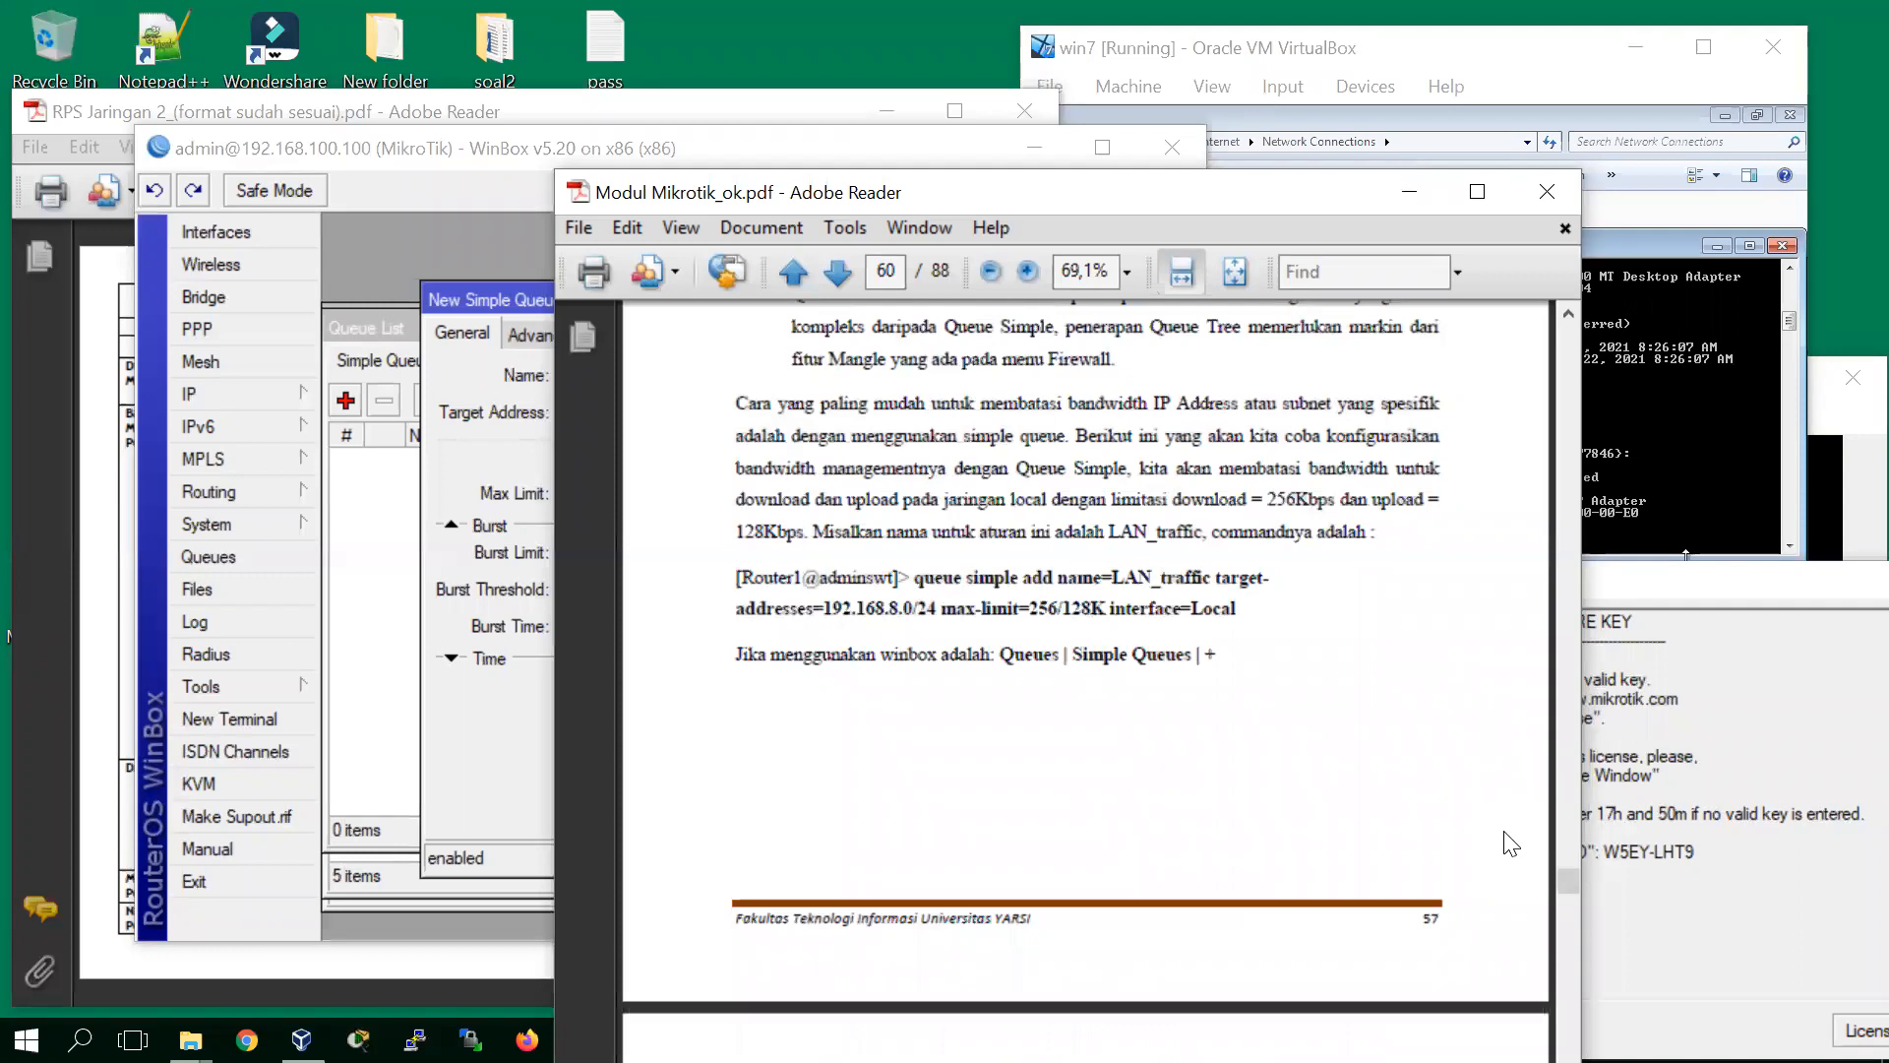
scroll(1510, 844, down, 1)
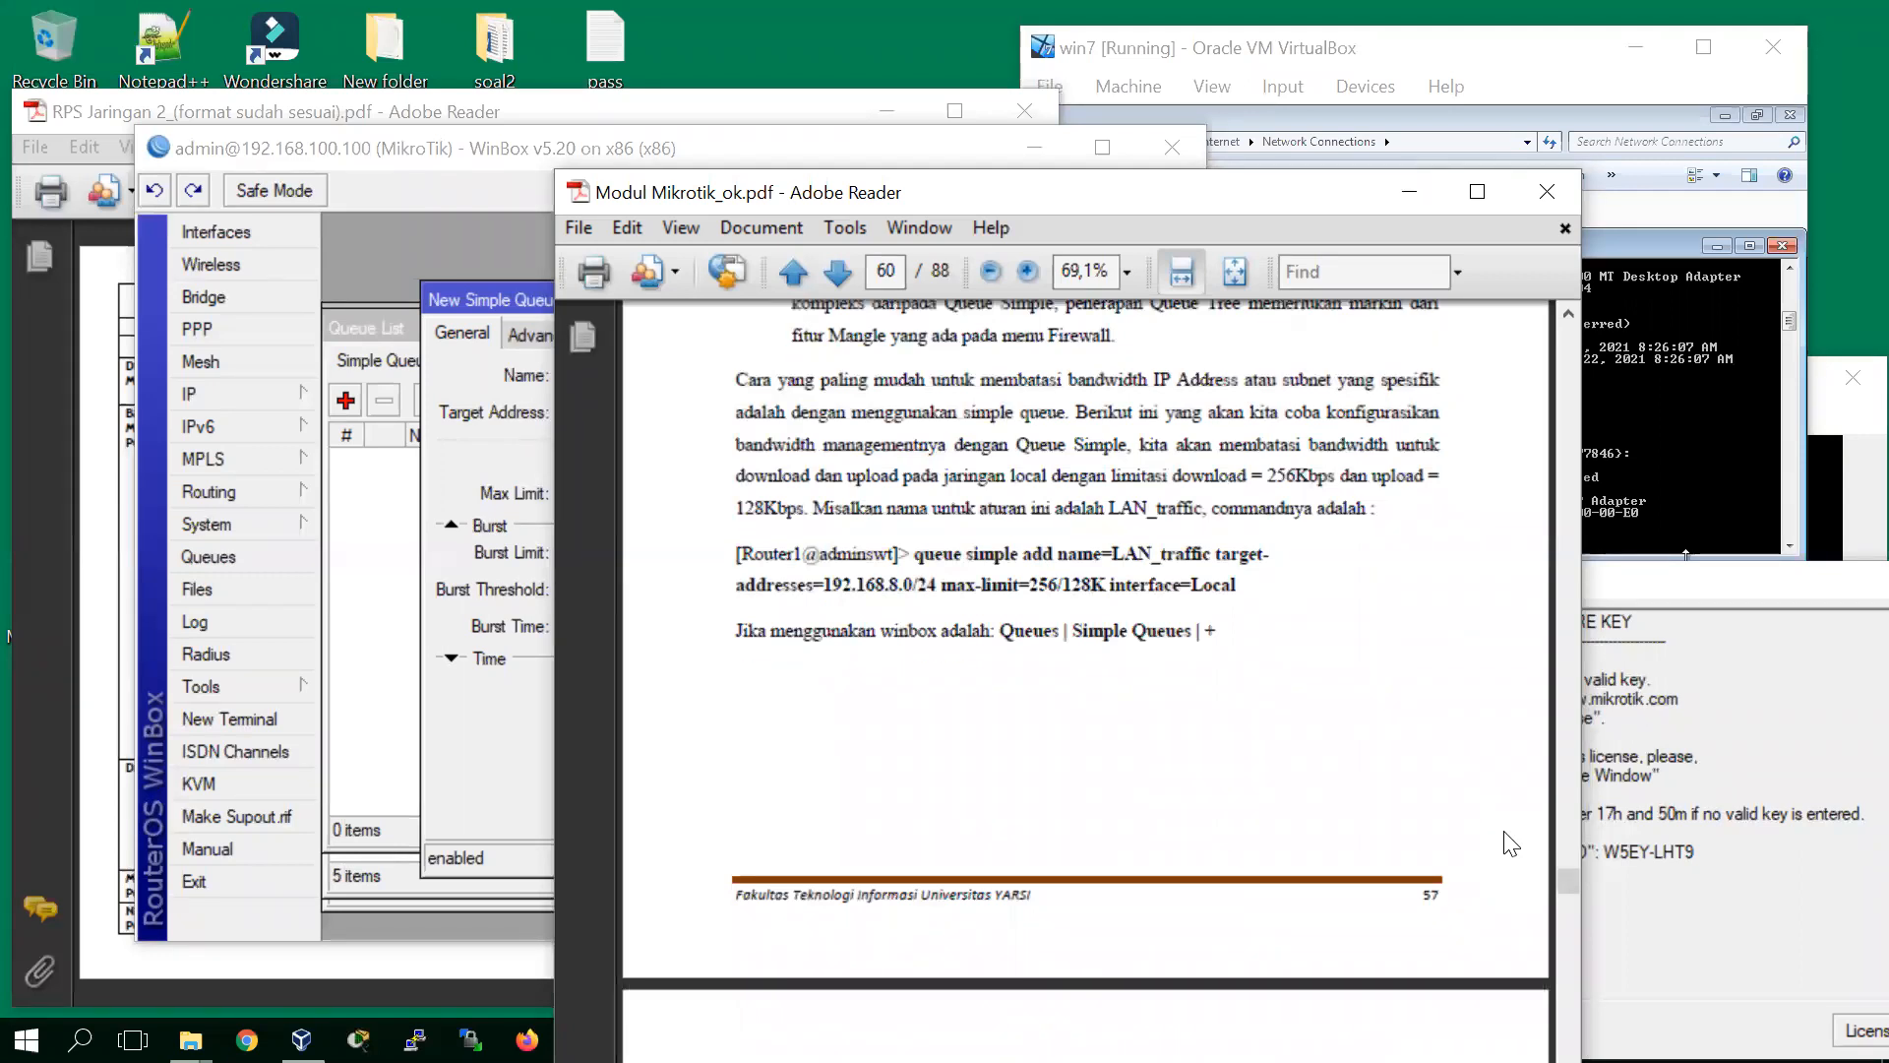
scroll(1511, 843, down, 6)
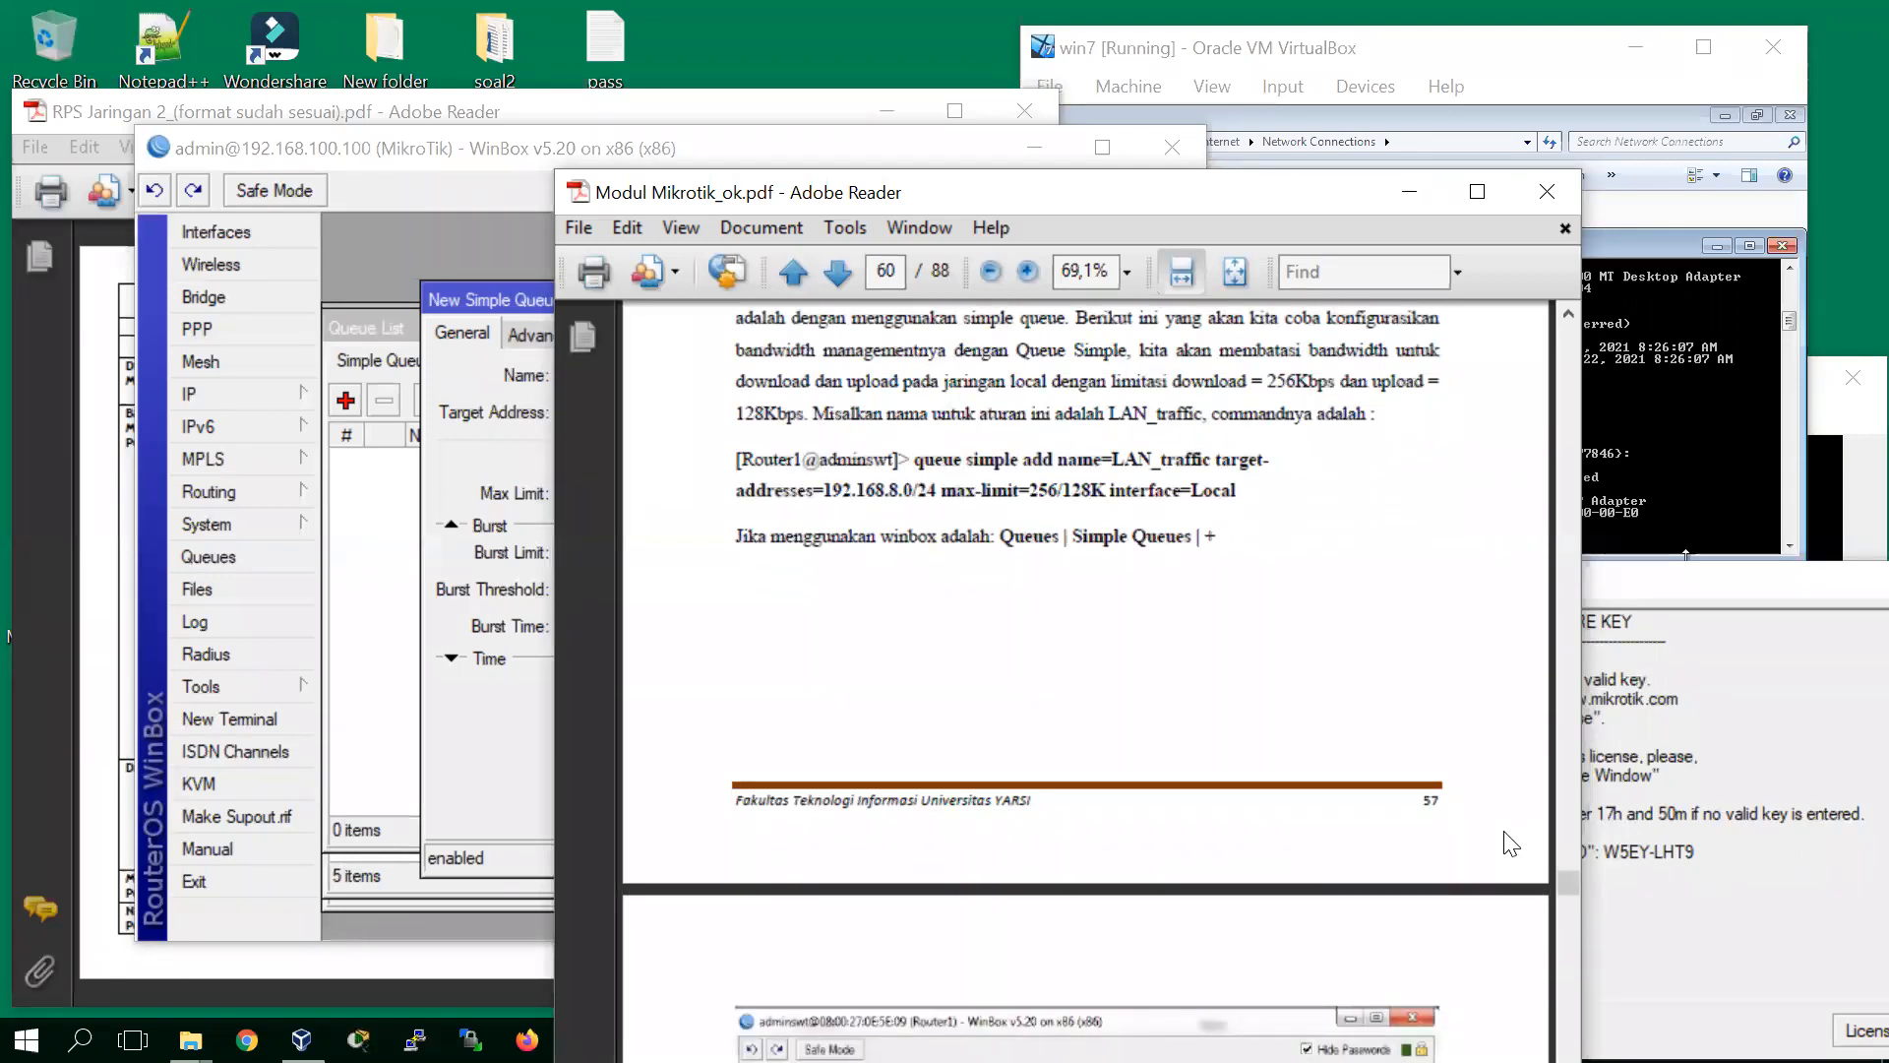
scroll(1511, 844, down, 1)
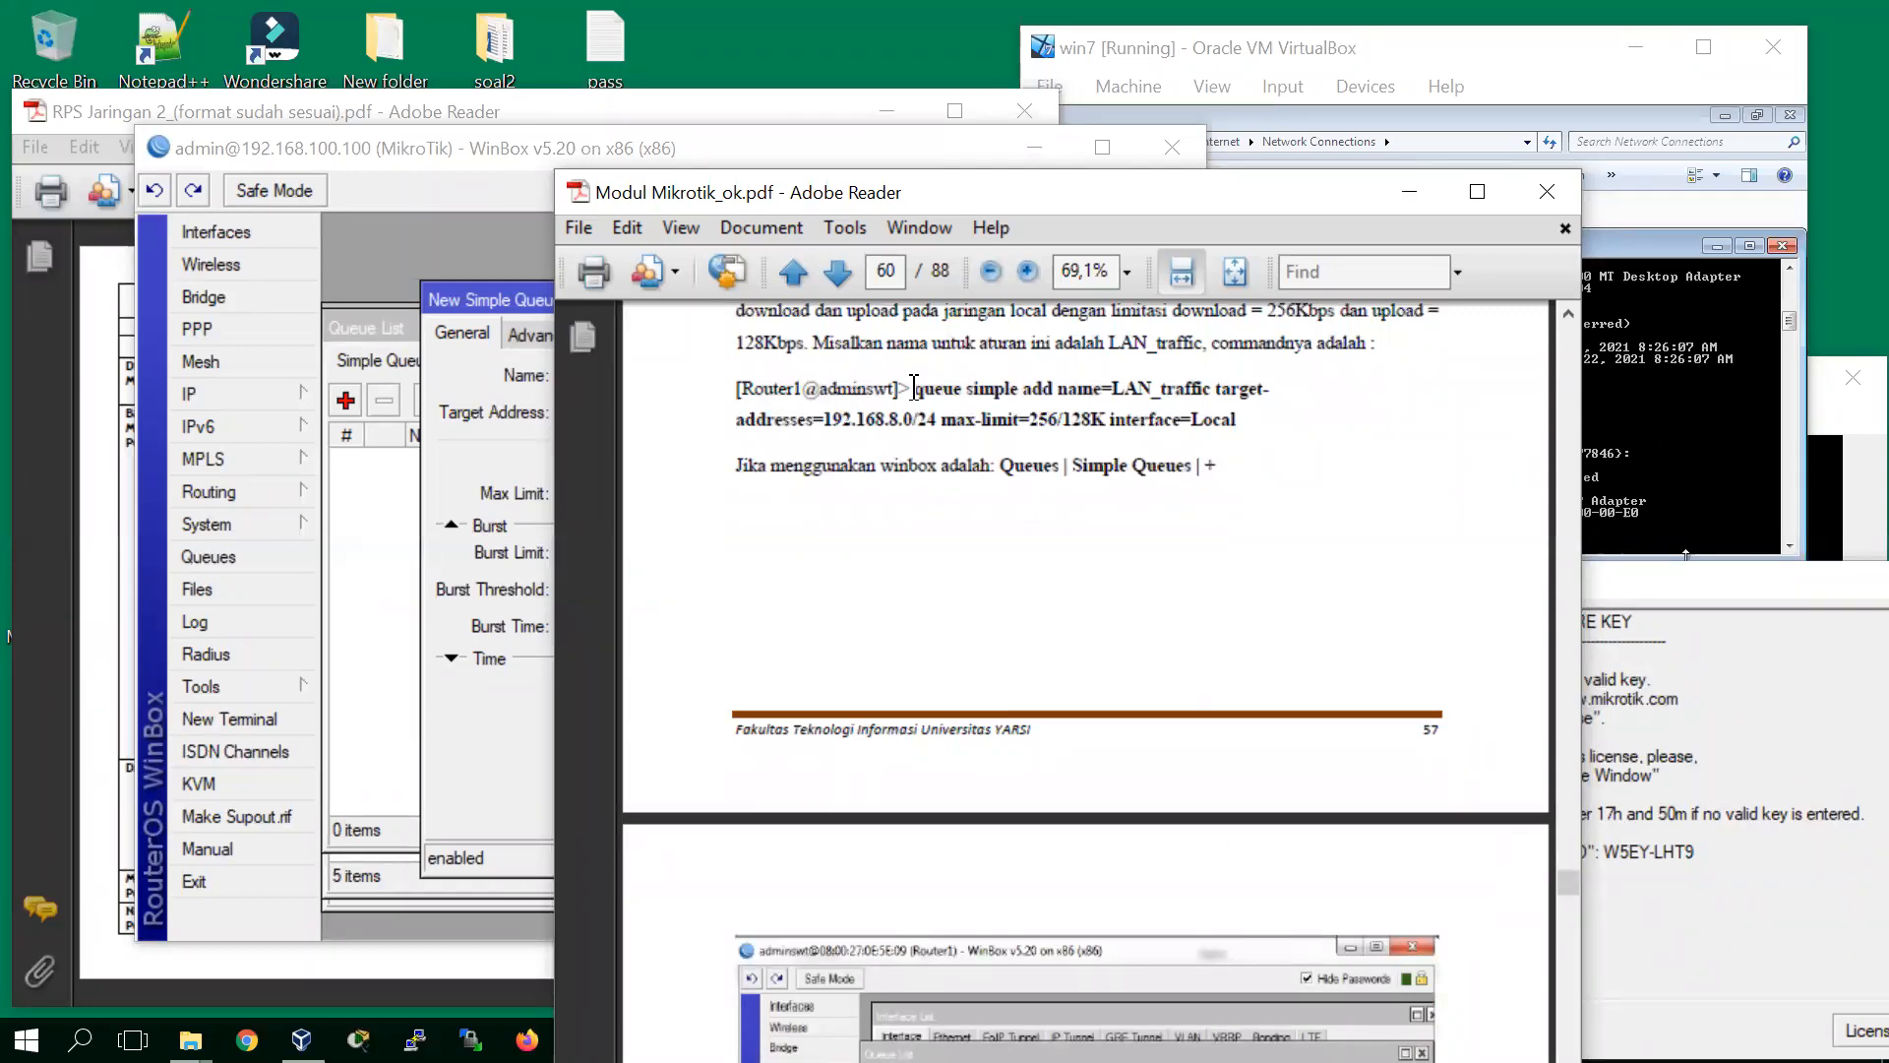
Highlight the "queue simple add" example command for LAN_traffic, and extend the text selection back through section 3.1
drag(915, 387, 1250, 423)
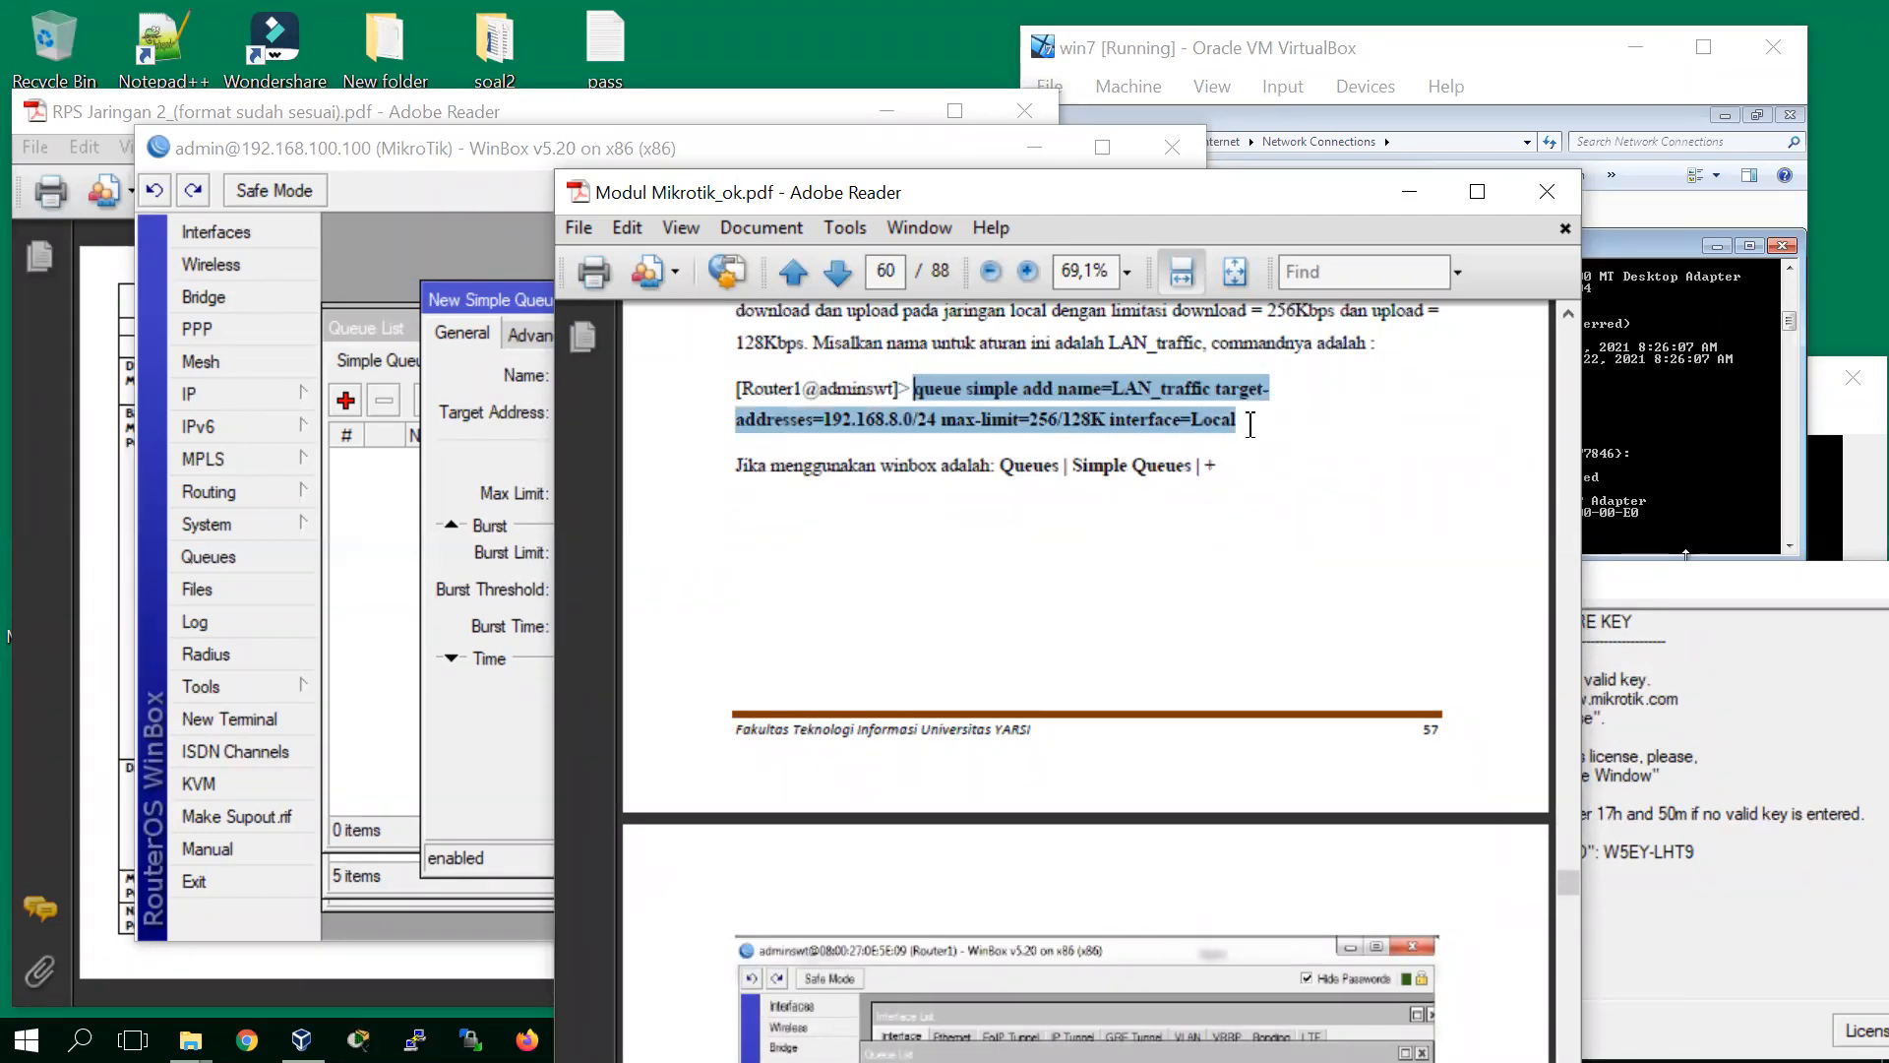
drag(1250, 423, 1035, 185)
drag(1158, 671, 1167, 711)
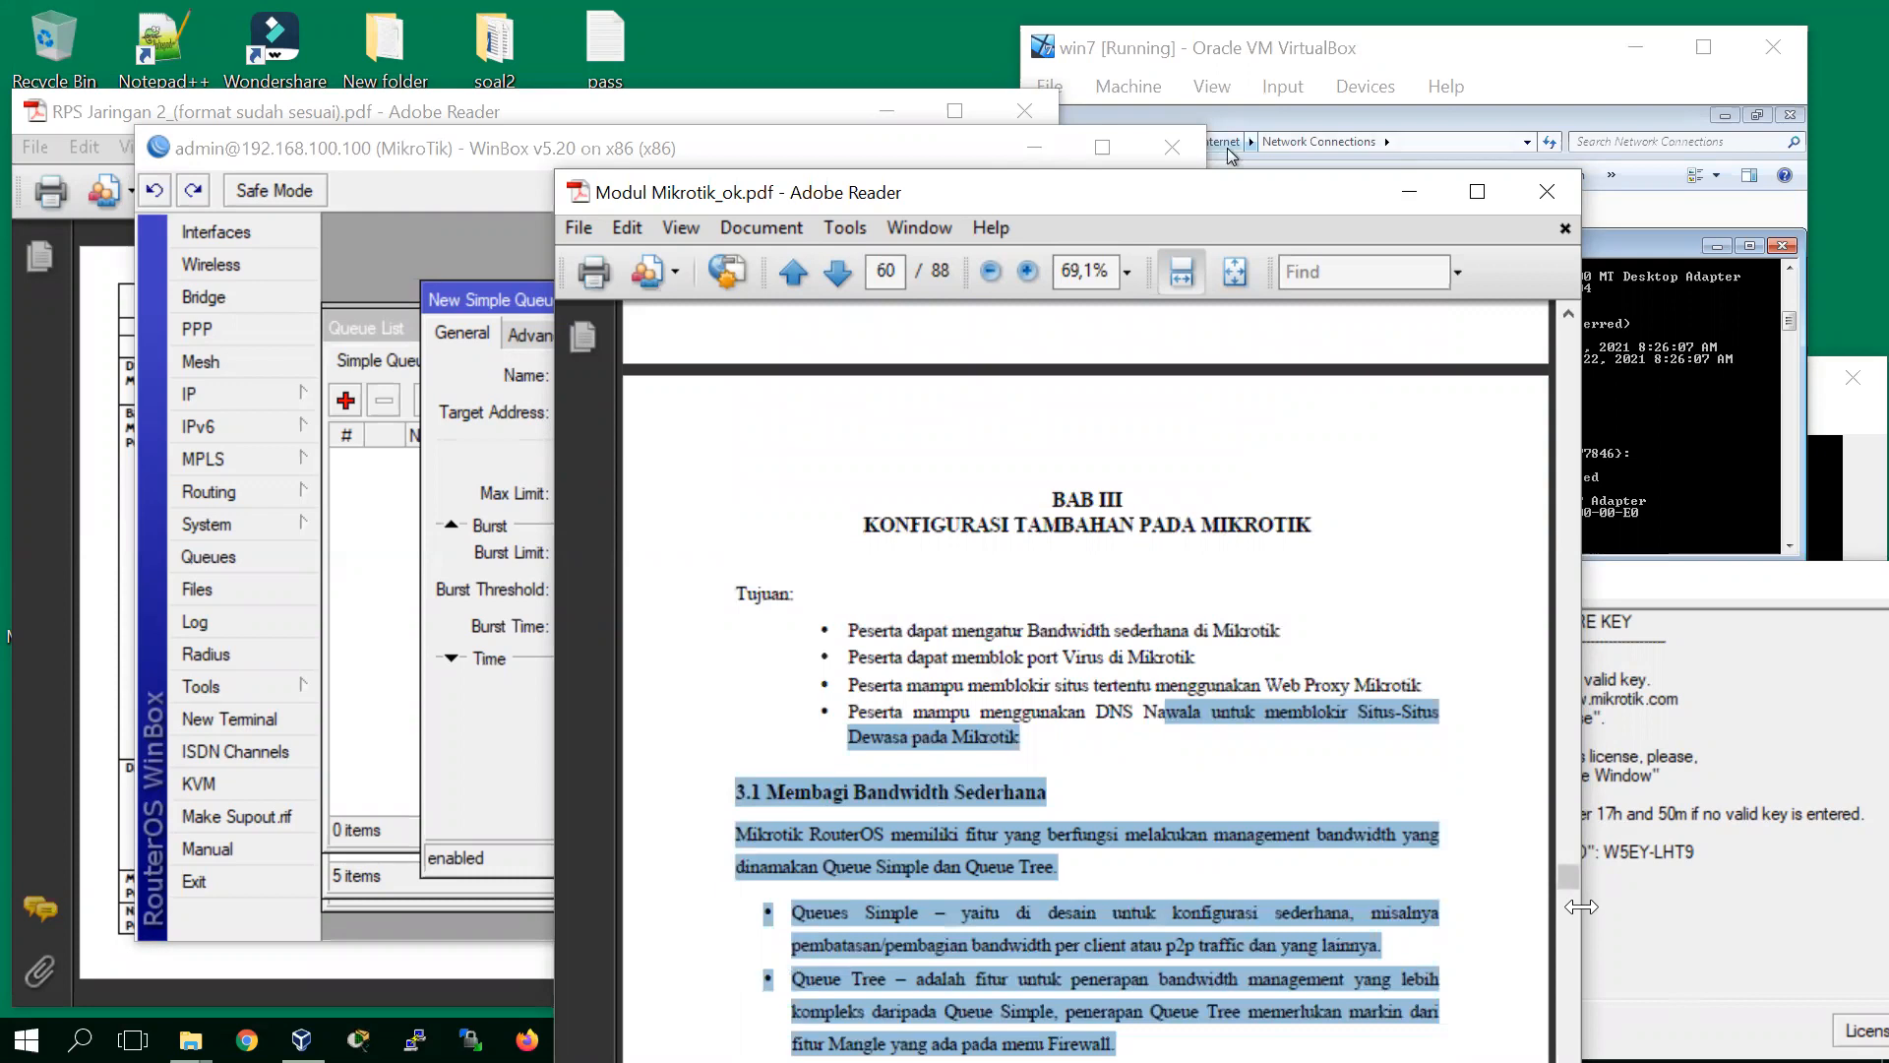
Move the PDF module window aside to uncover the New Simple Queue form, and name the new queue "lan"
drag(1573, 874, 1573, 878)
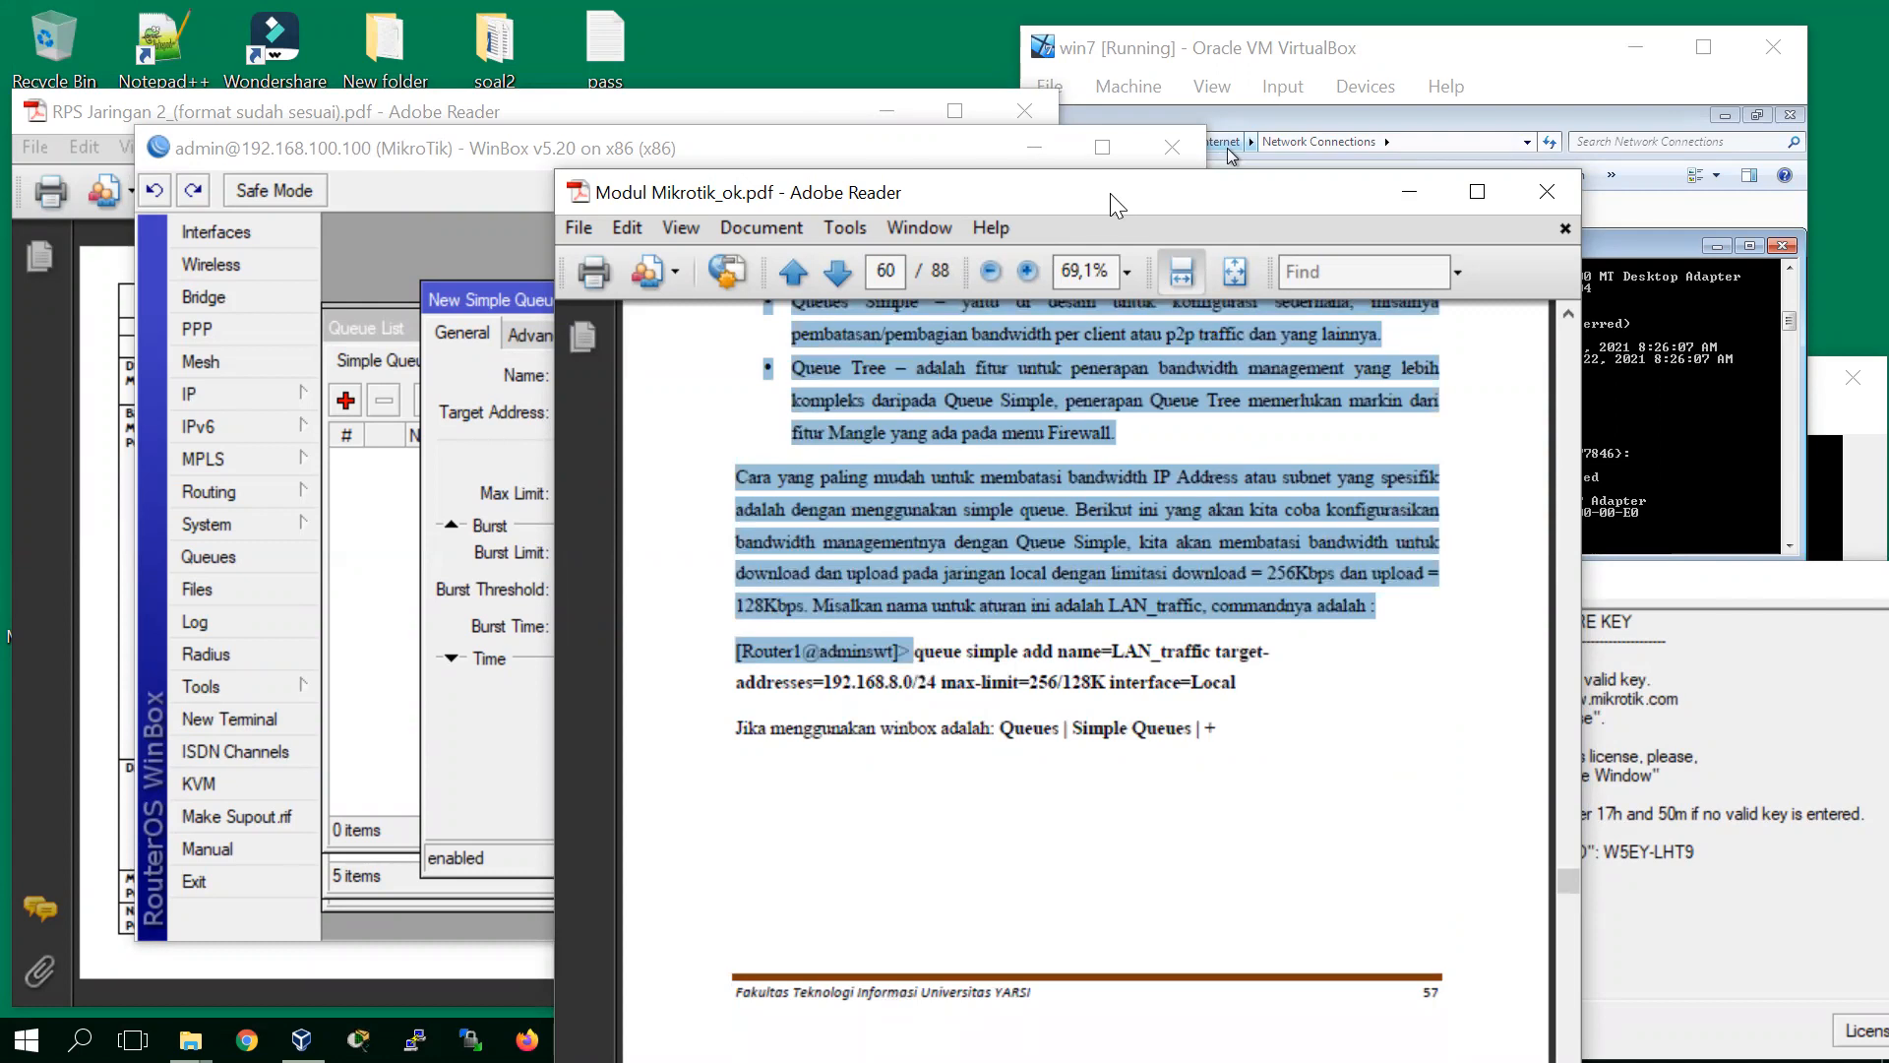
drag(1110, 193, 1543, 47)
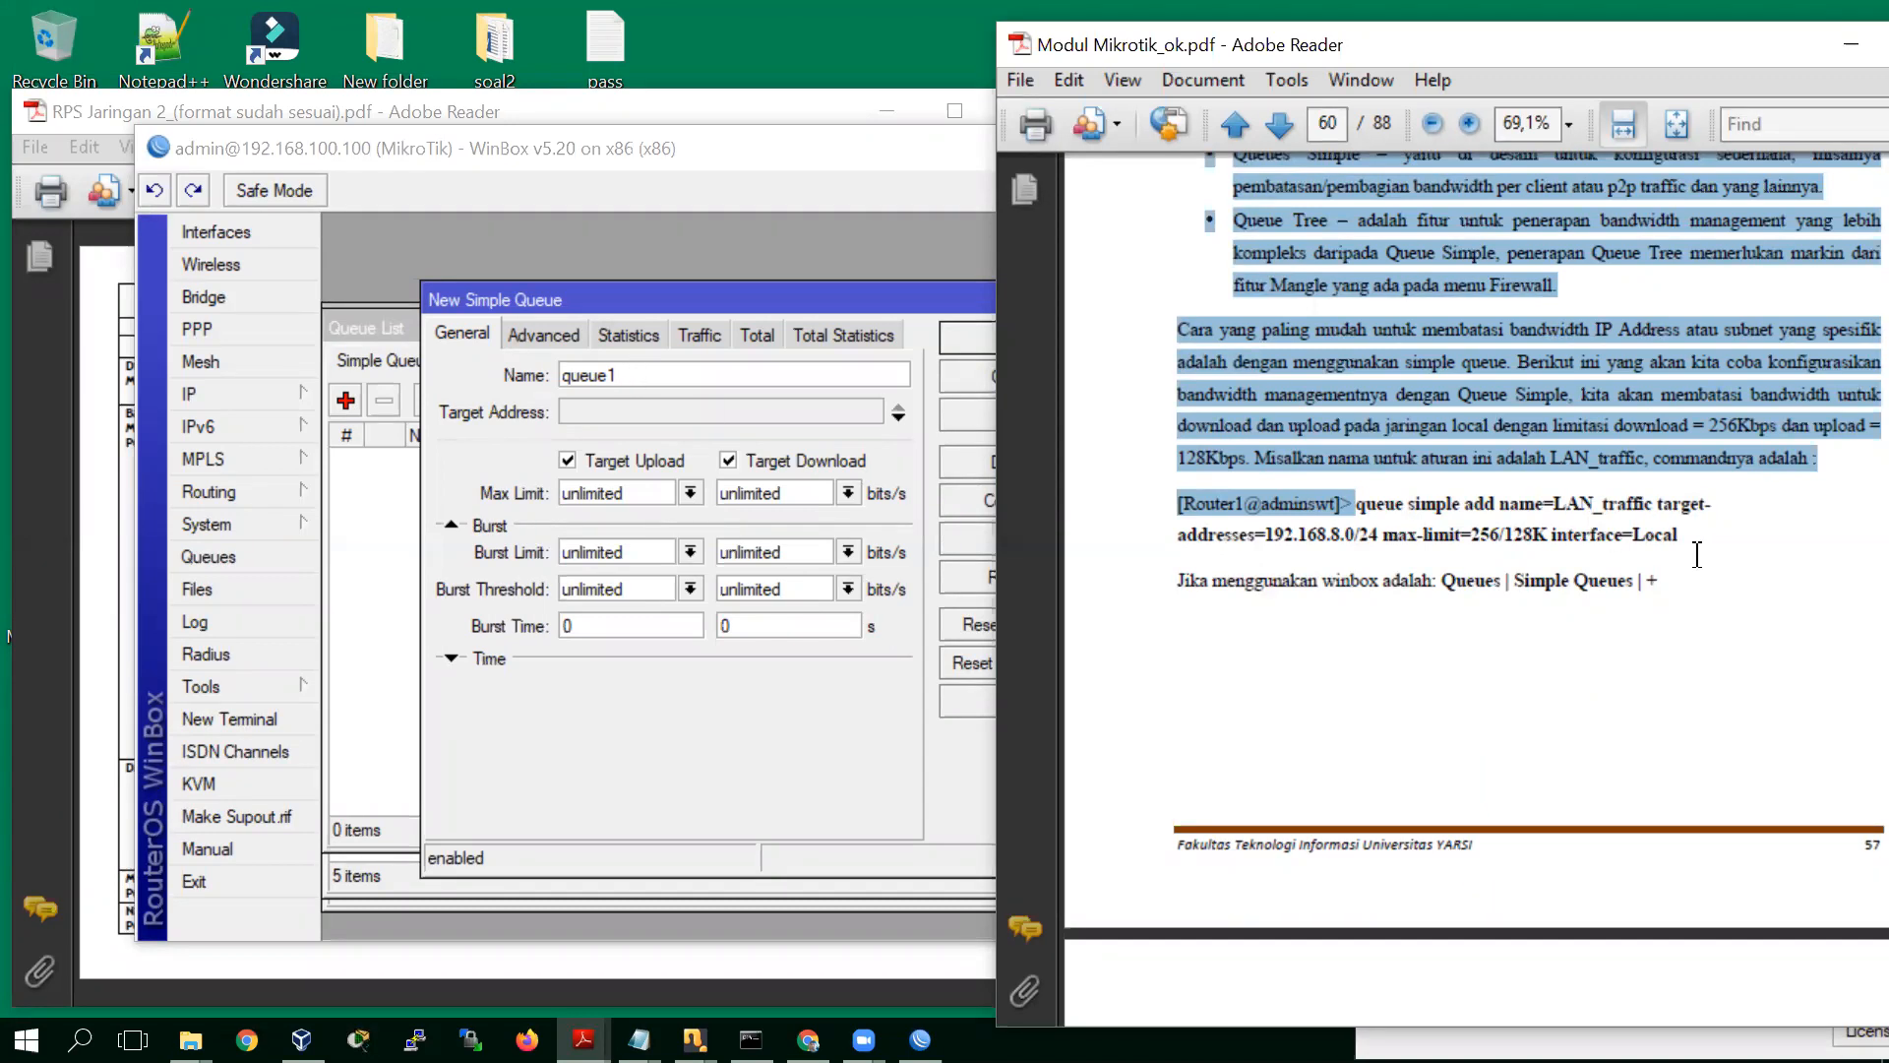
click(662, 375)
key(BackSpace)
key(BackSpace)
key(BackSpace)
key(BackSpace)
key(BackSpace)
key(BackSpace)
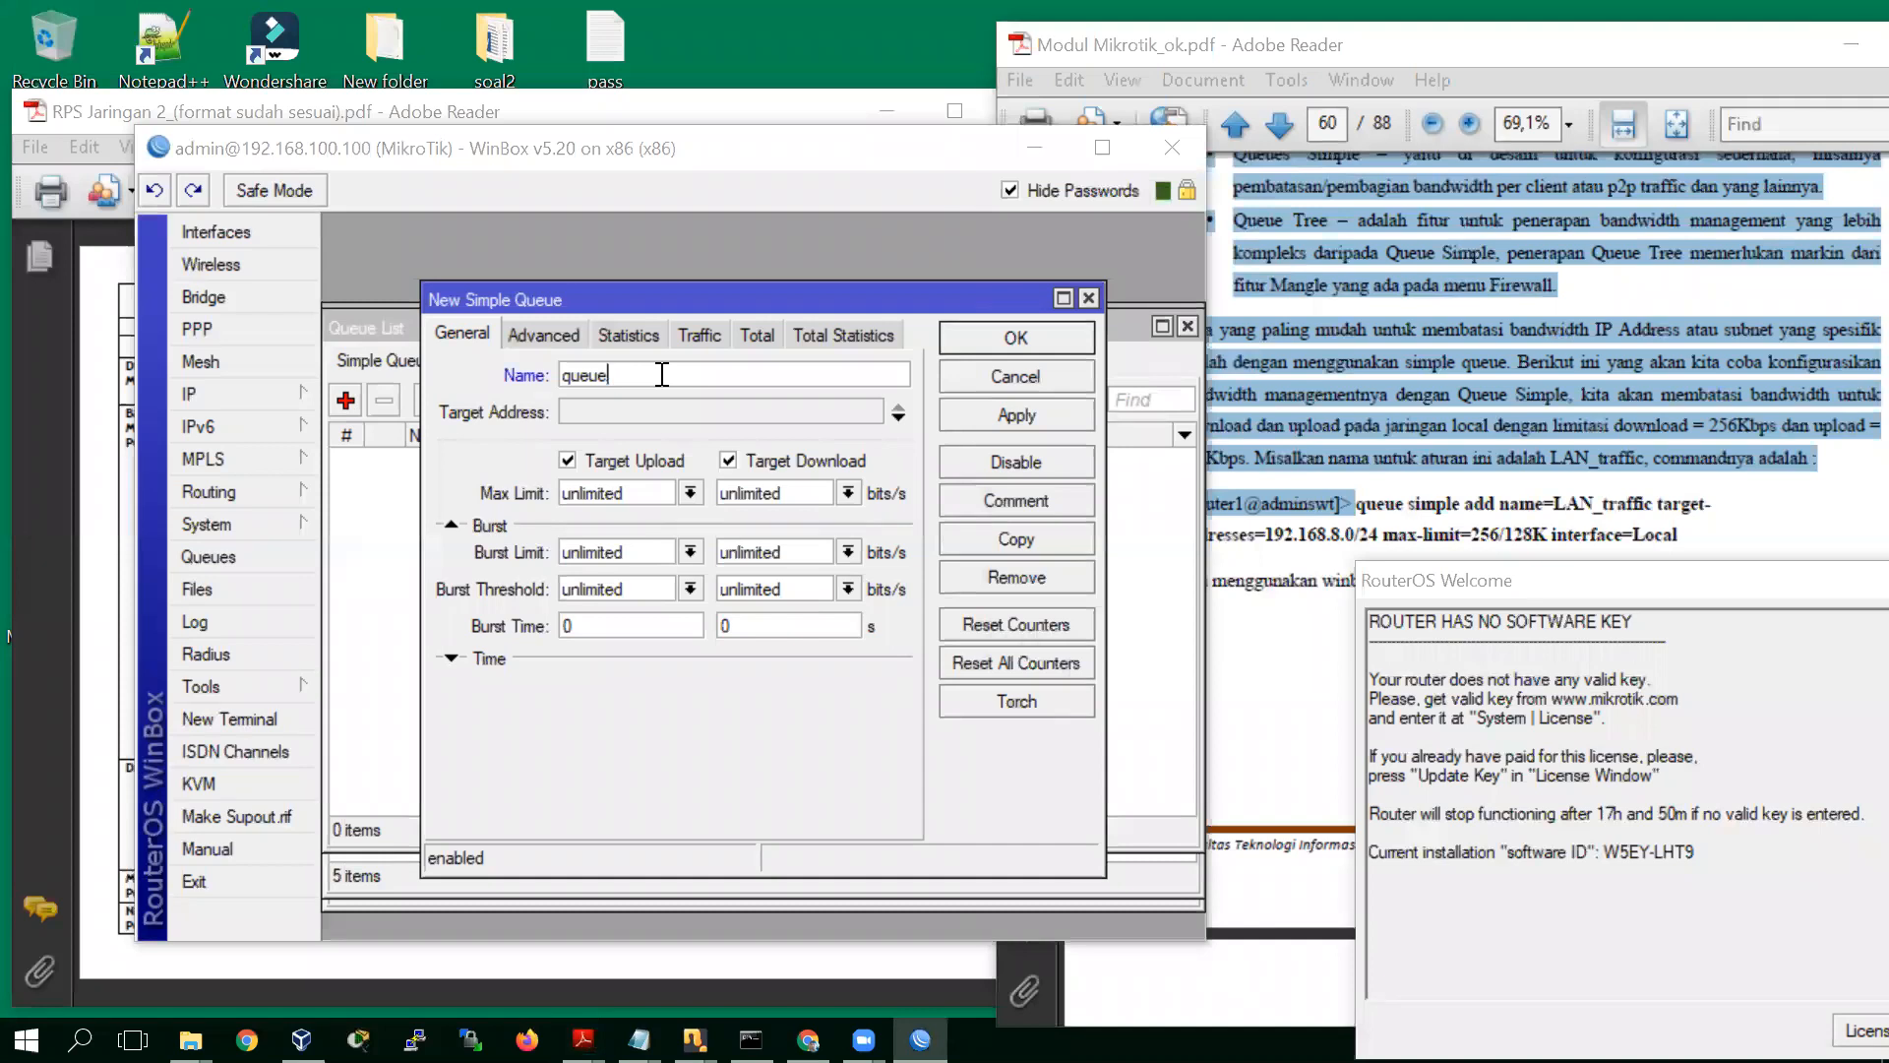
text(lan)
click(1616, 508)
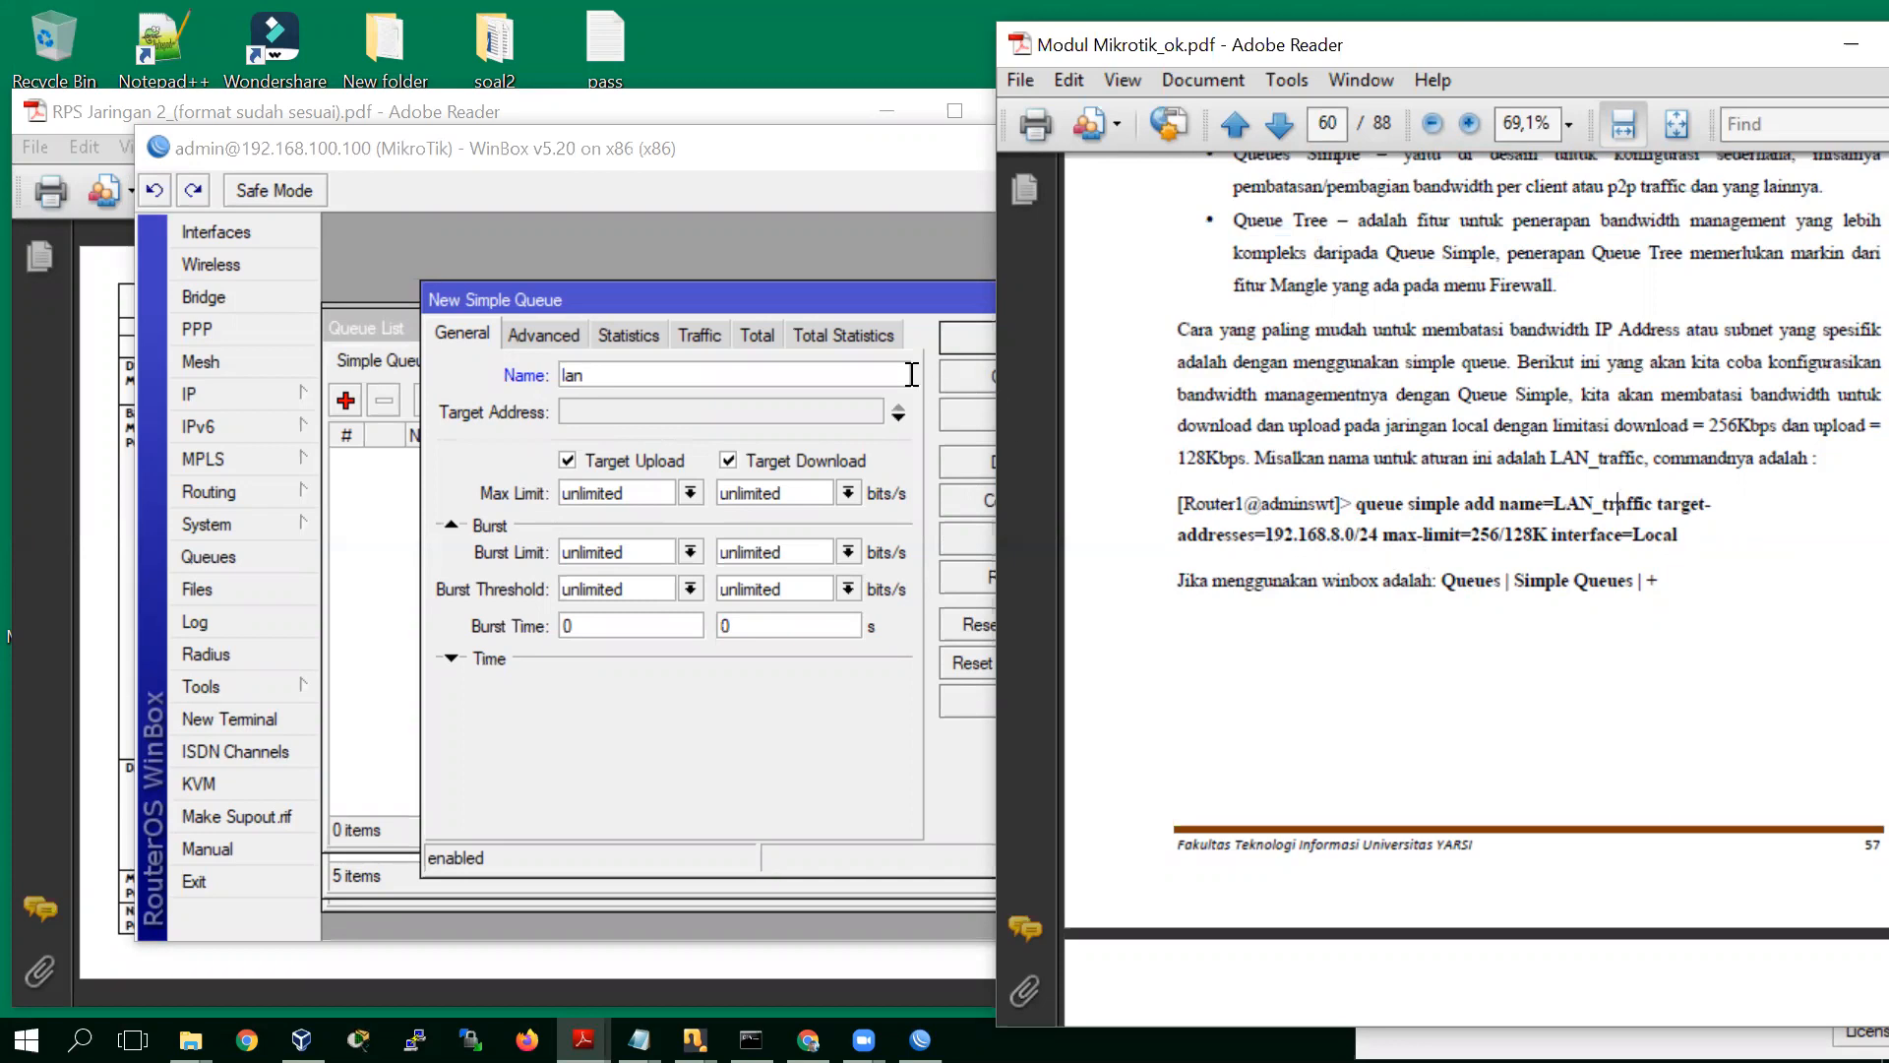
Enable the queue's target address and set it to 192.168.0.0/24
click(900, 421)
click(613, 416)
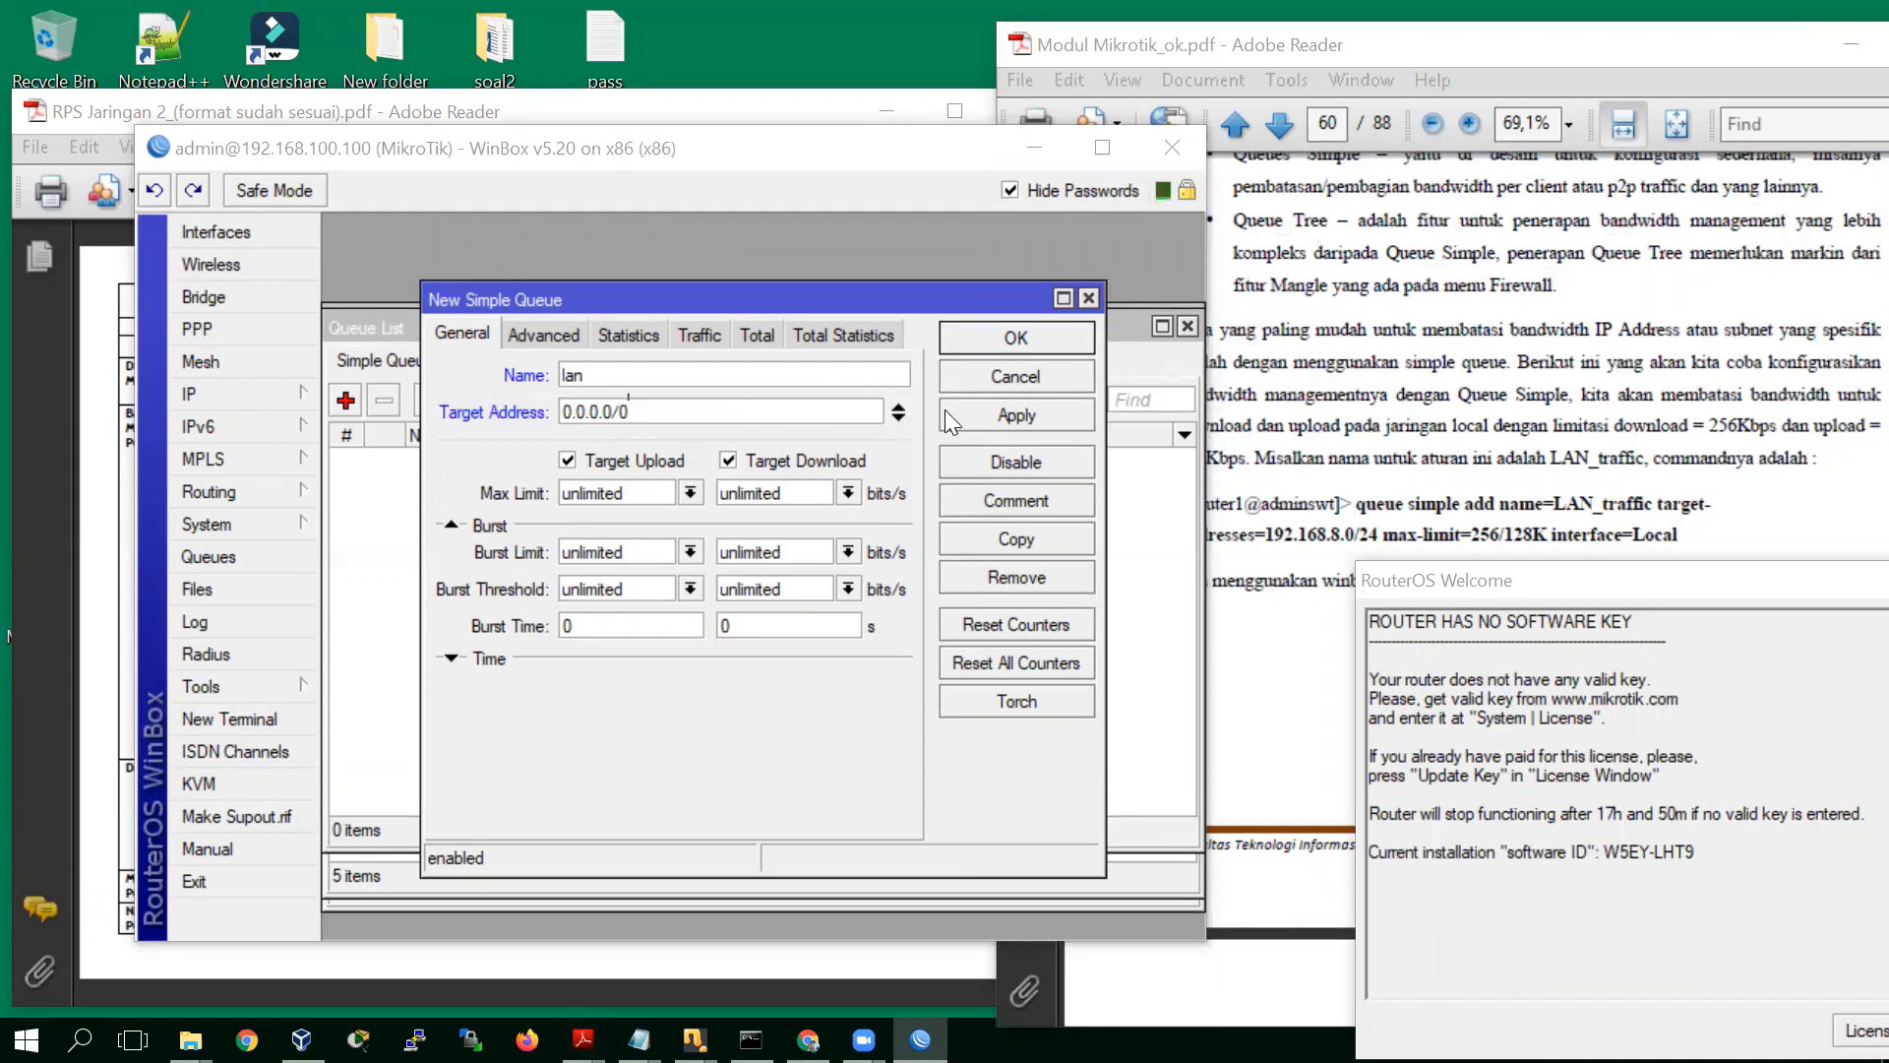
key(BackSpace)
key(BackSpace)
key(BackSpace)
key(BackSpace)
key(BackSpace)
key(BackSpace)
key(BackSpace)
key(BackSpace)
key(BackSpace)
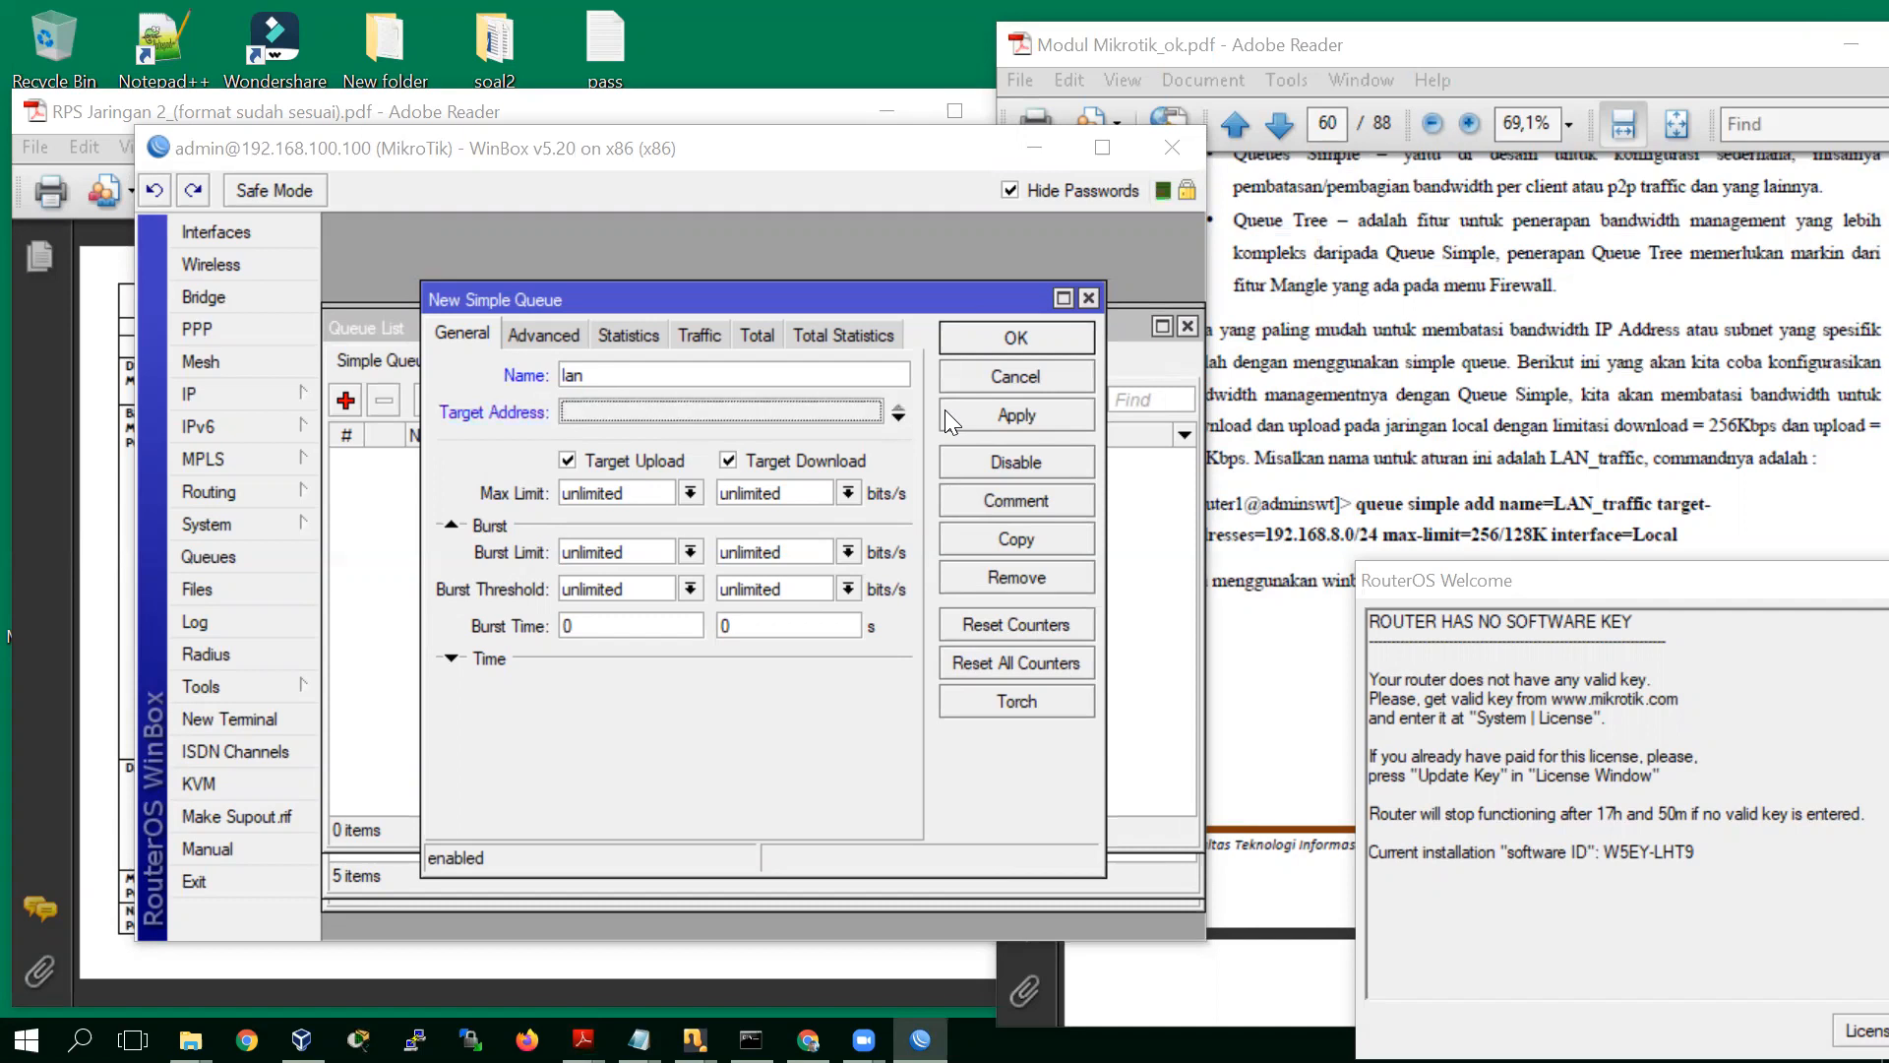
text(192.16)
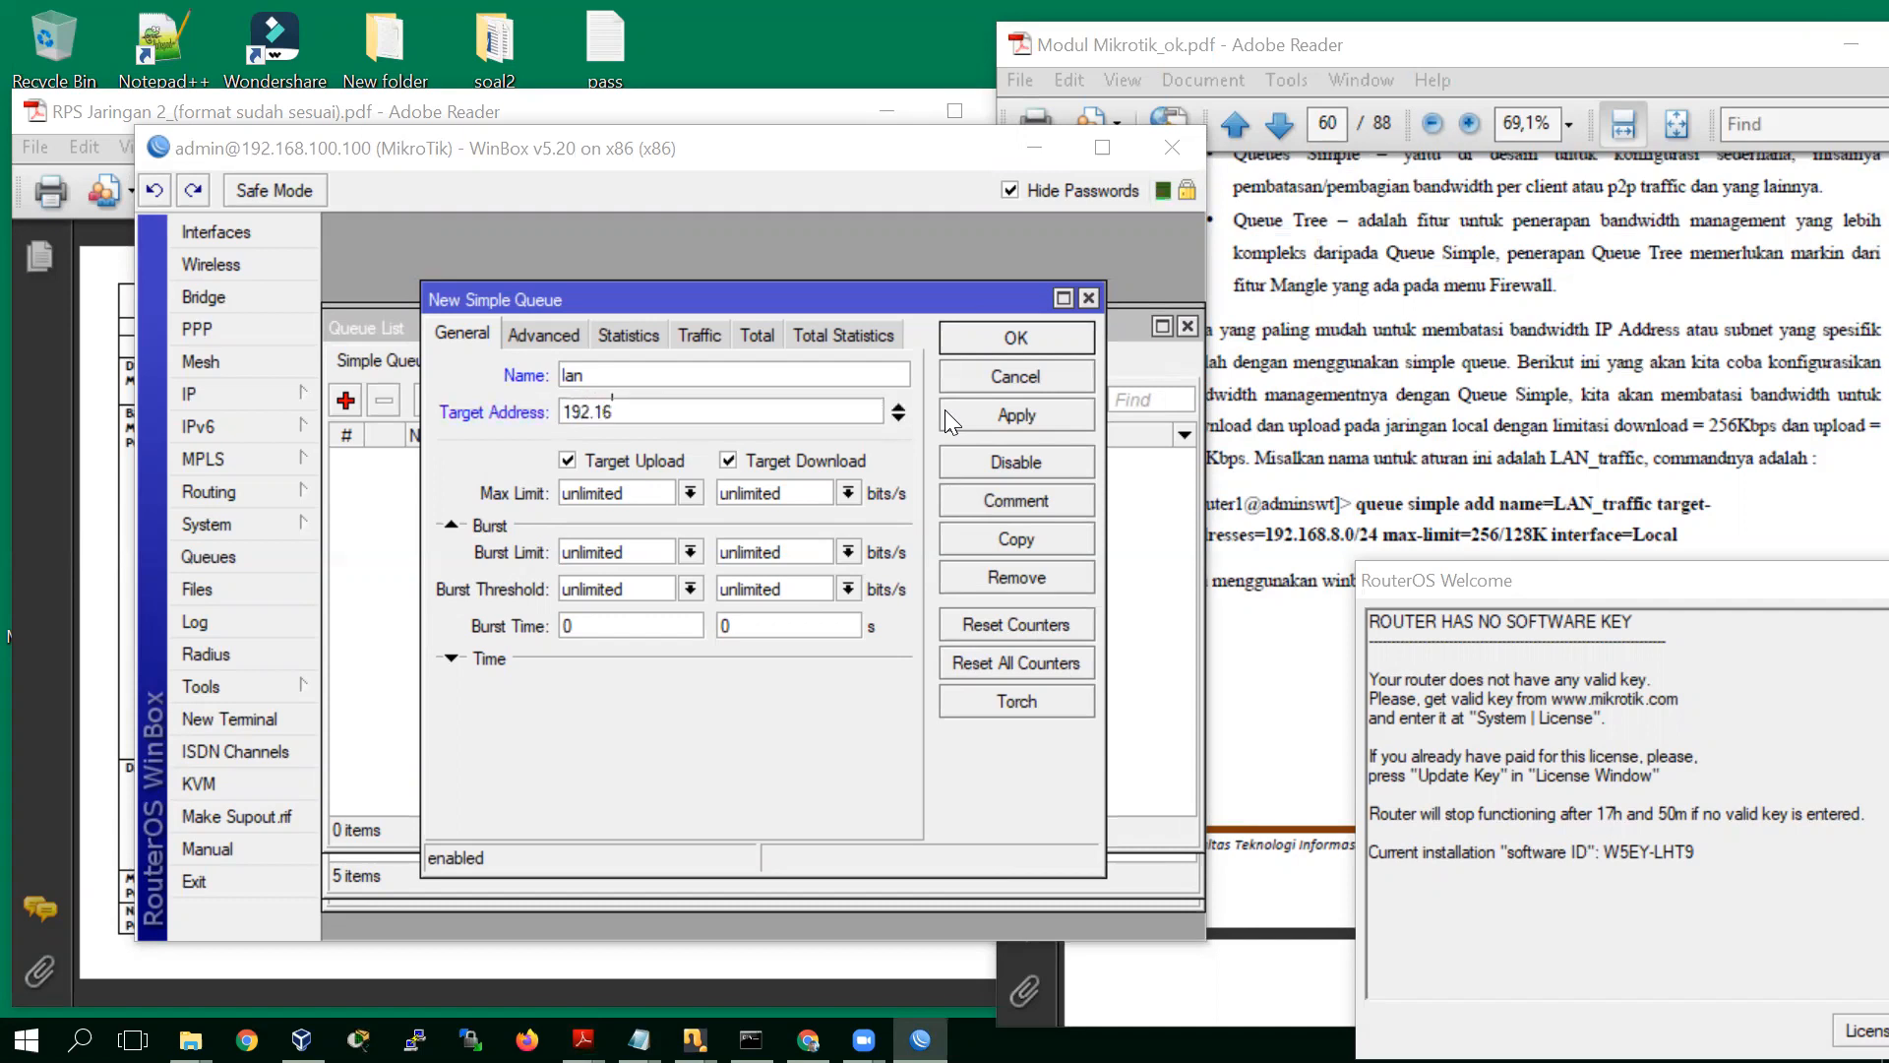
text(8.0.0/24)
Set the queue's max limit to 64k for target upload and 128k for target download
click(1493, 436)
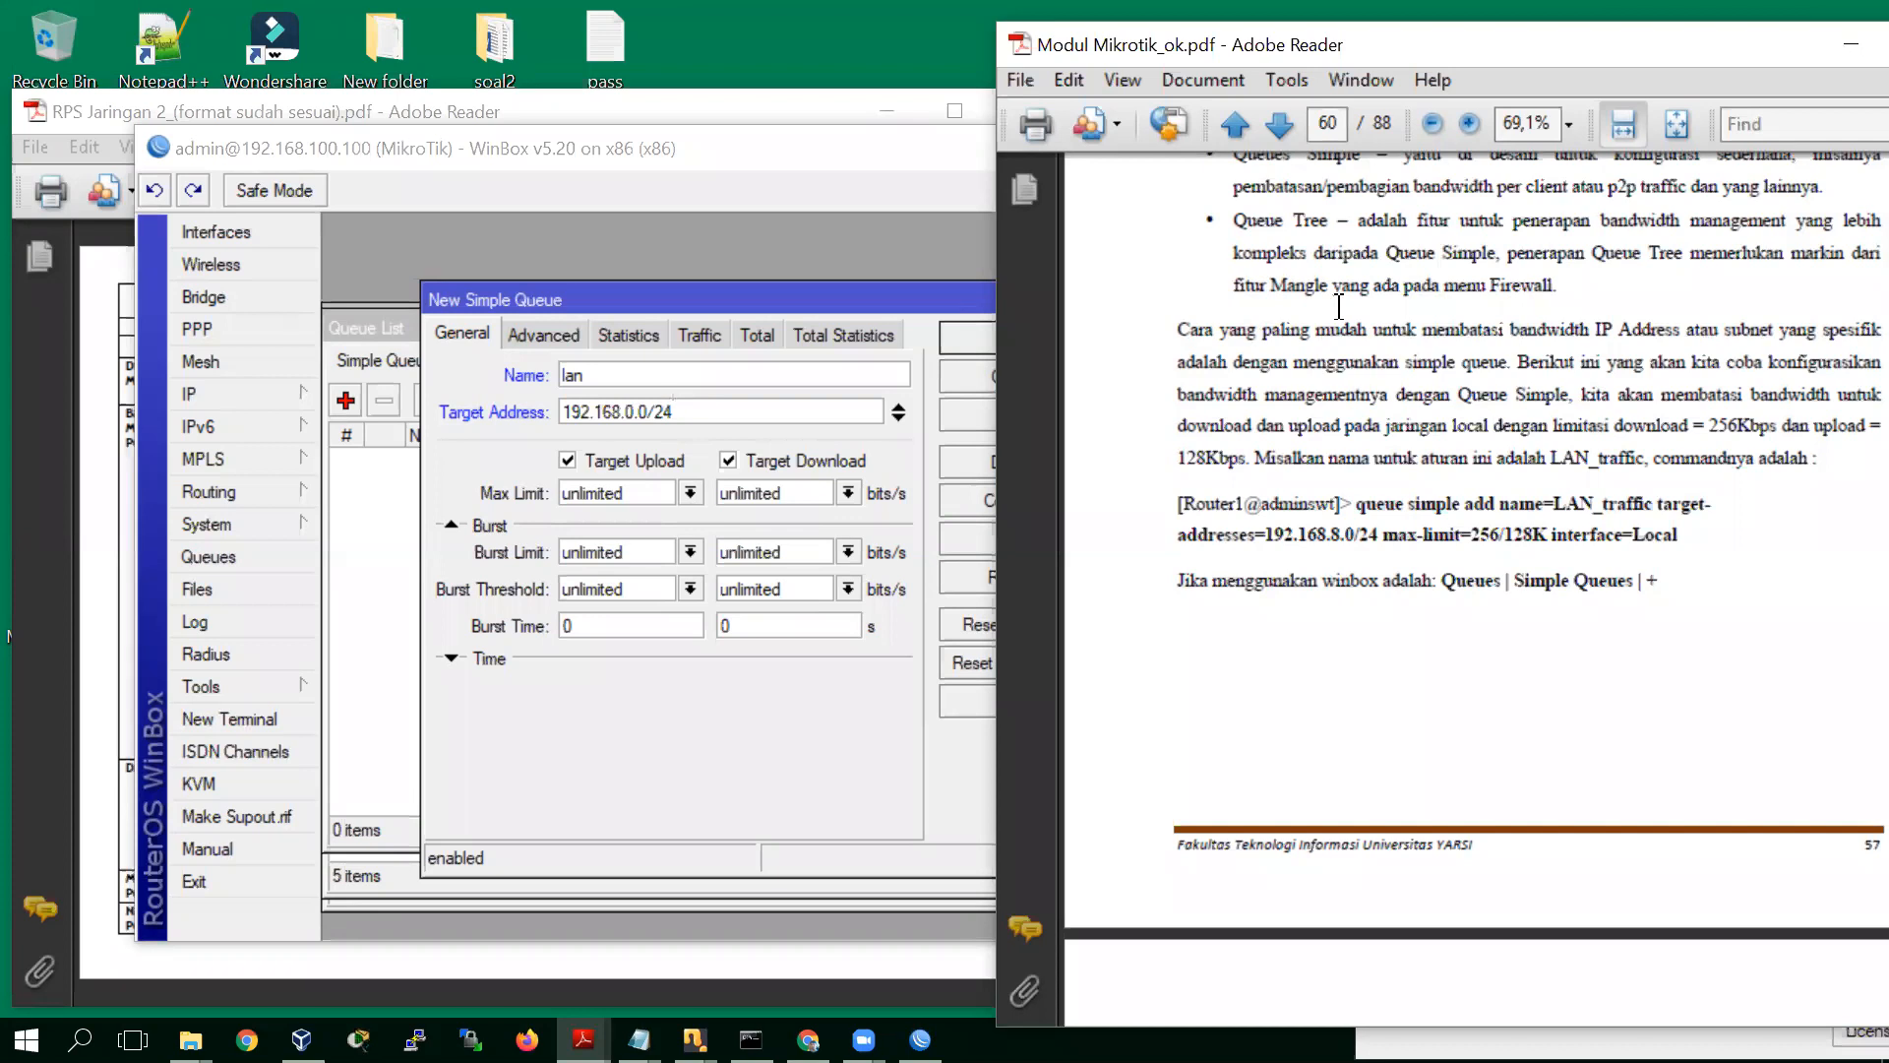
click(689, 495)
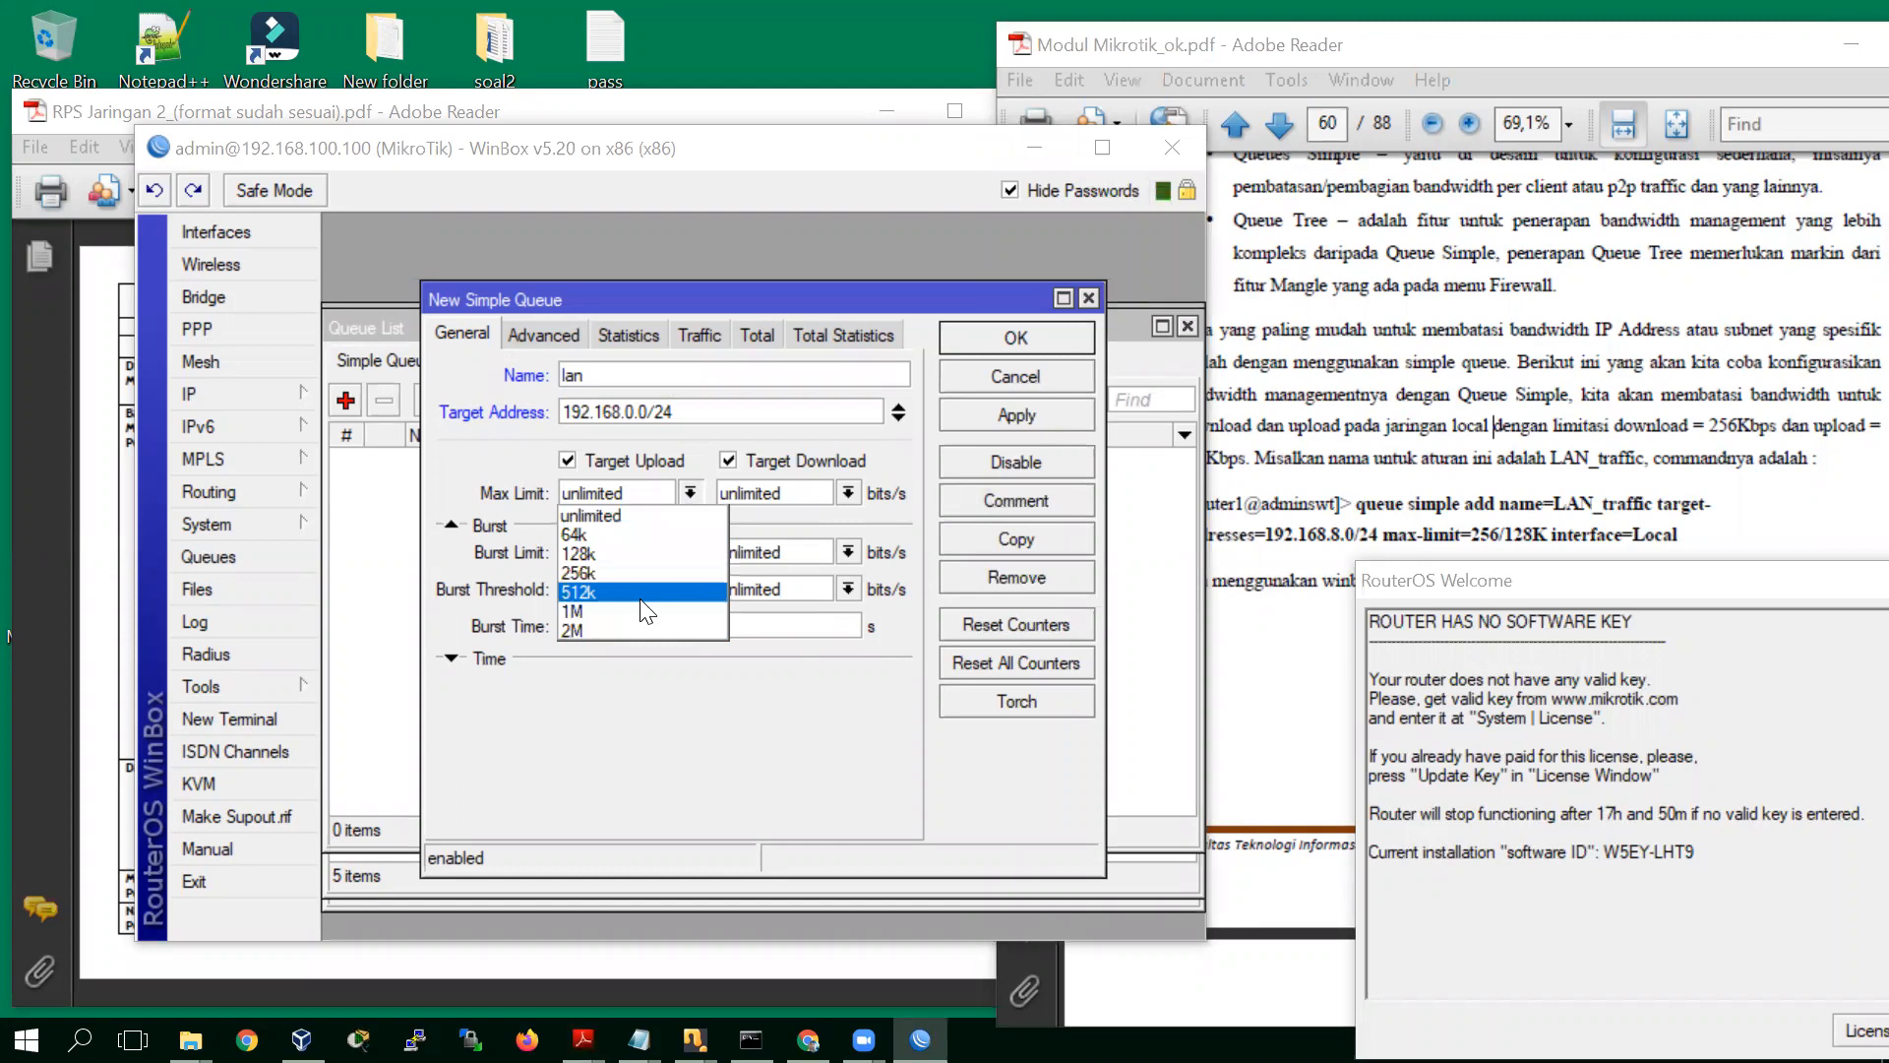
click(595, 532)
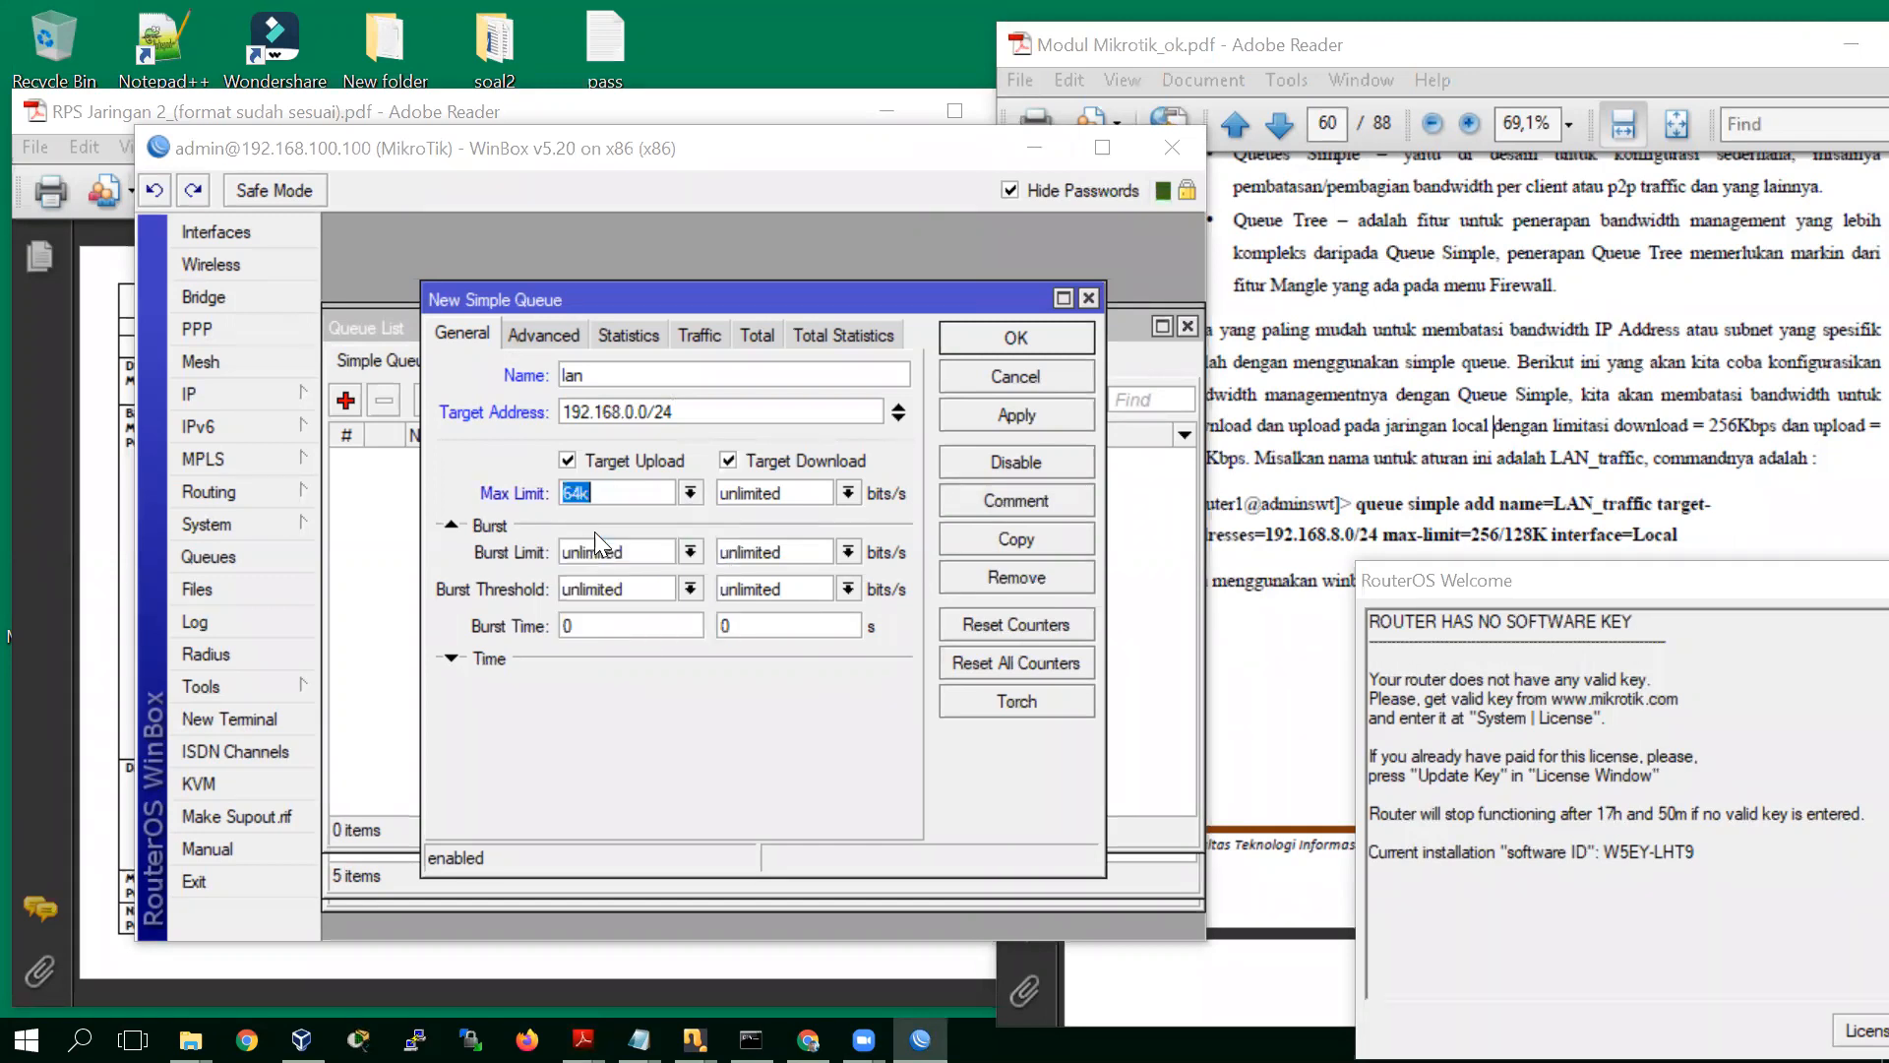
click(847, 494)
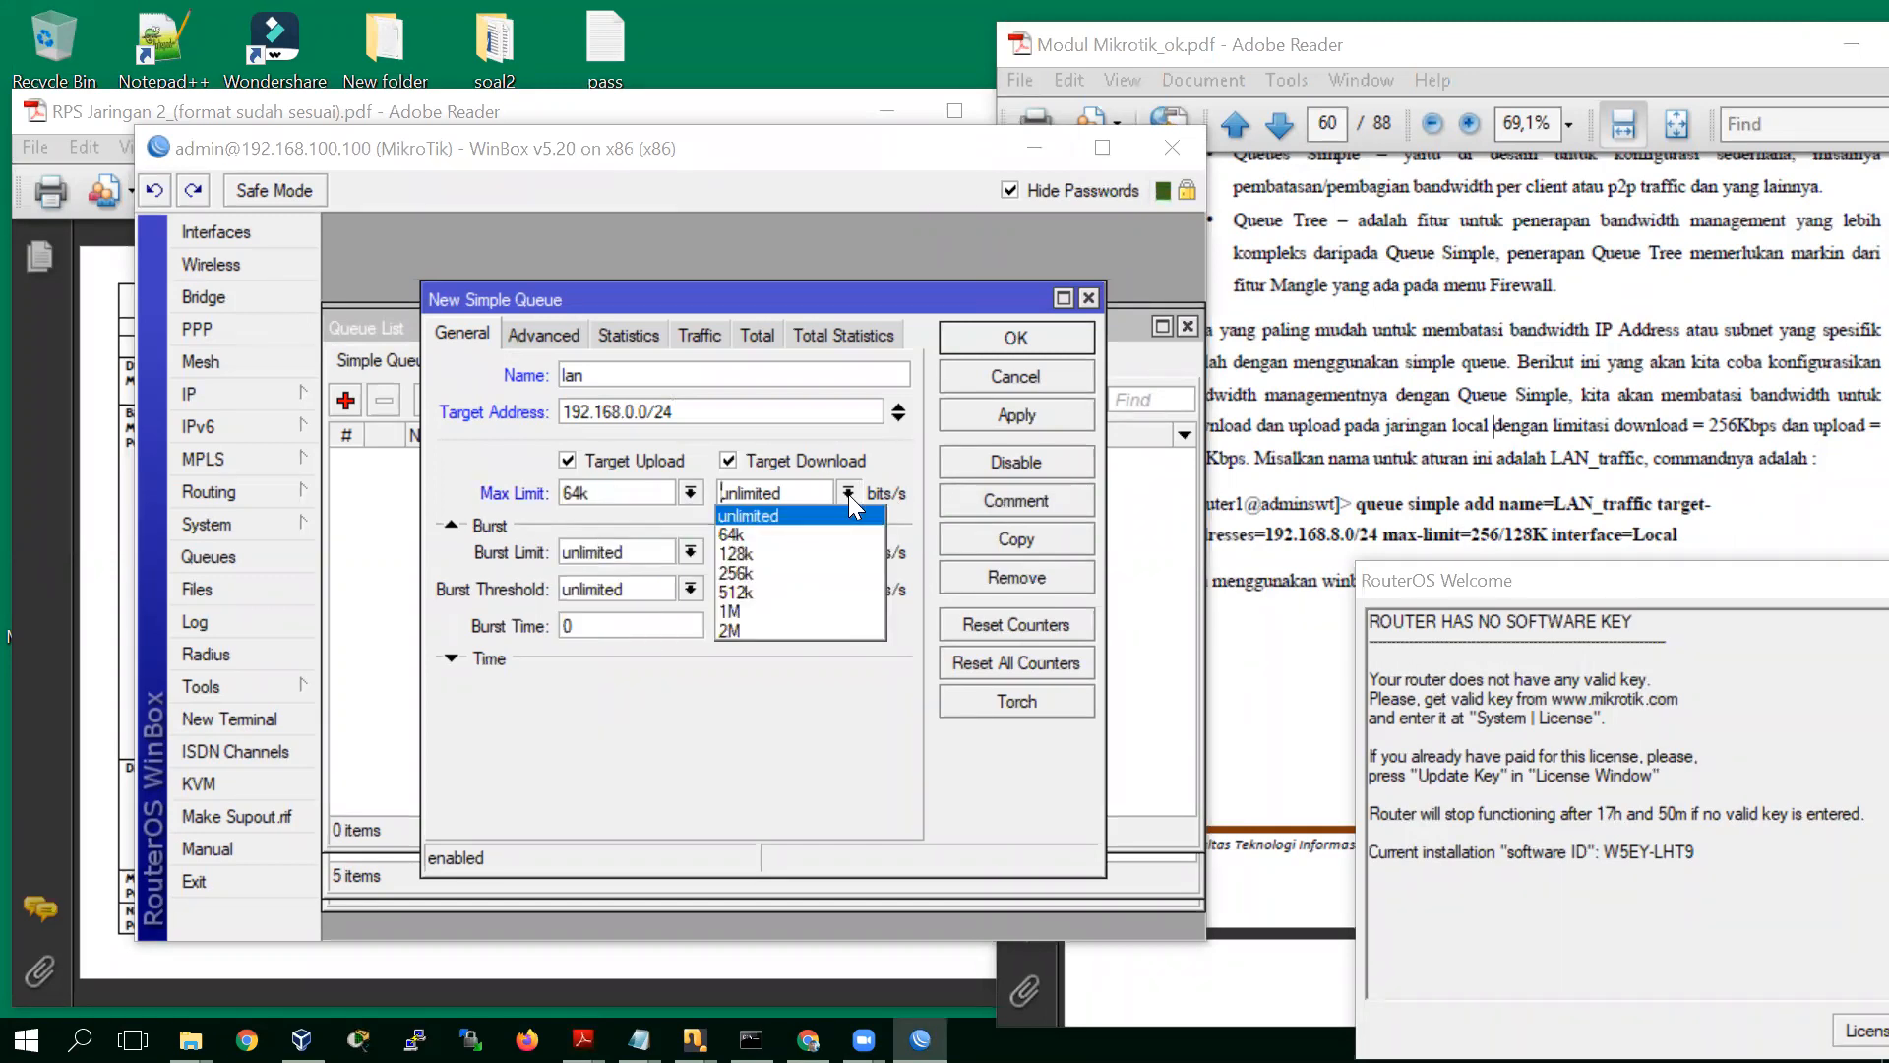
click(809, 554)
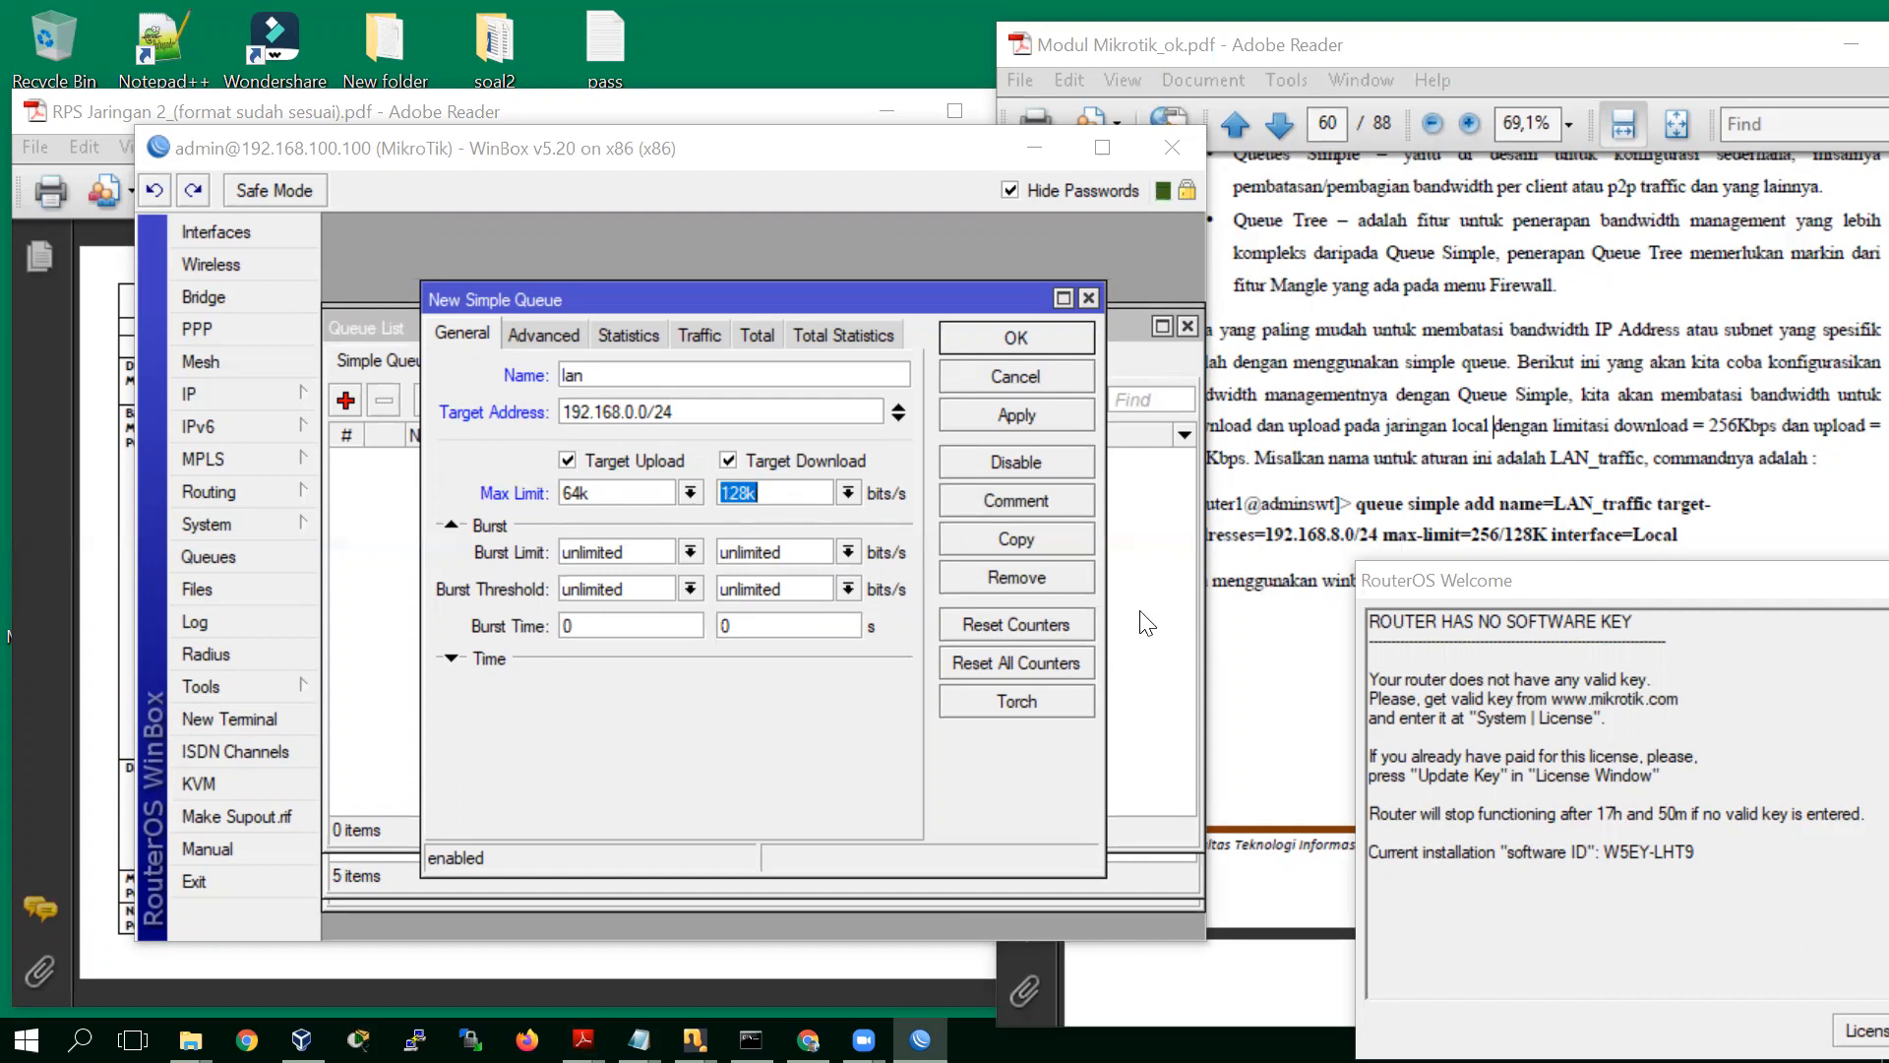
Consult the module's simple queue example on page 61, and apply and save the lan queue
click(1276, 658)
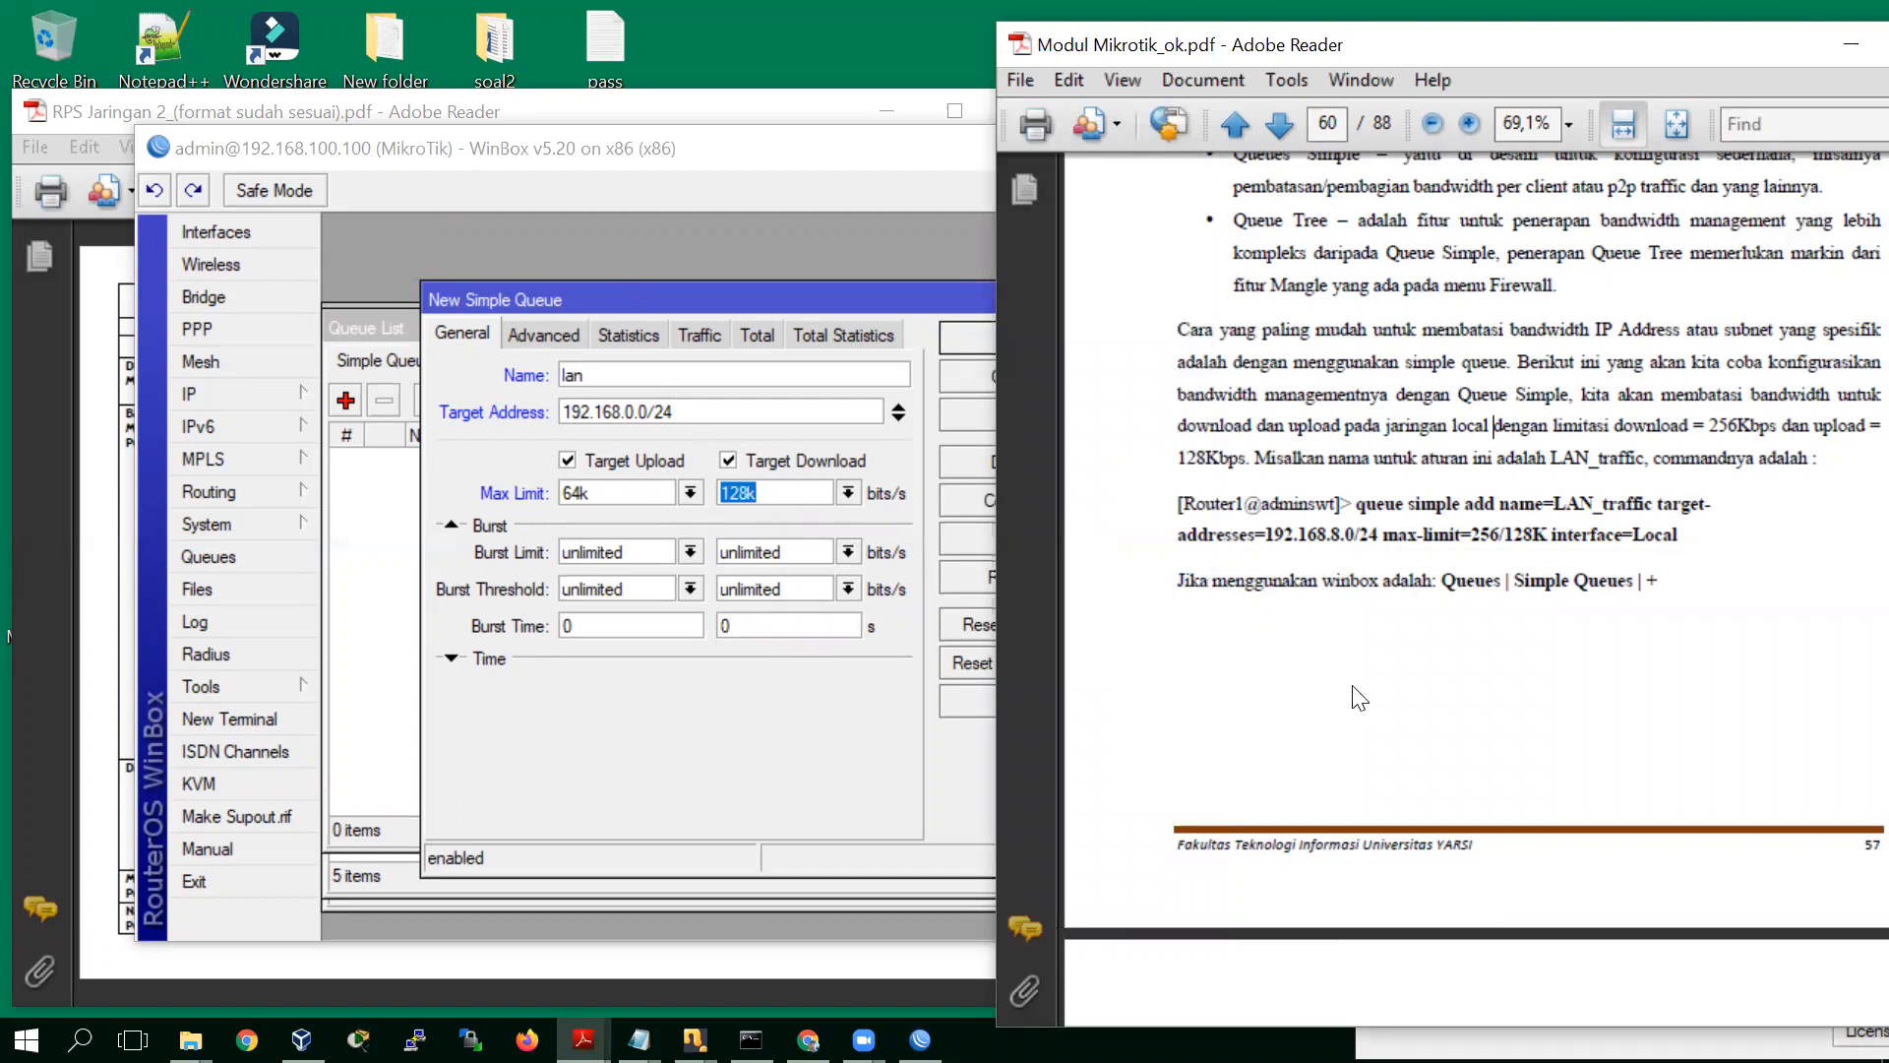
scroll(1368, 709, down, 10)
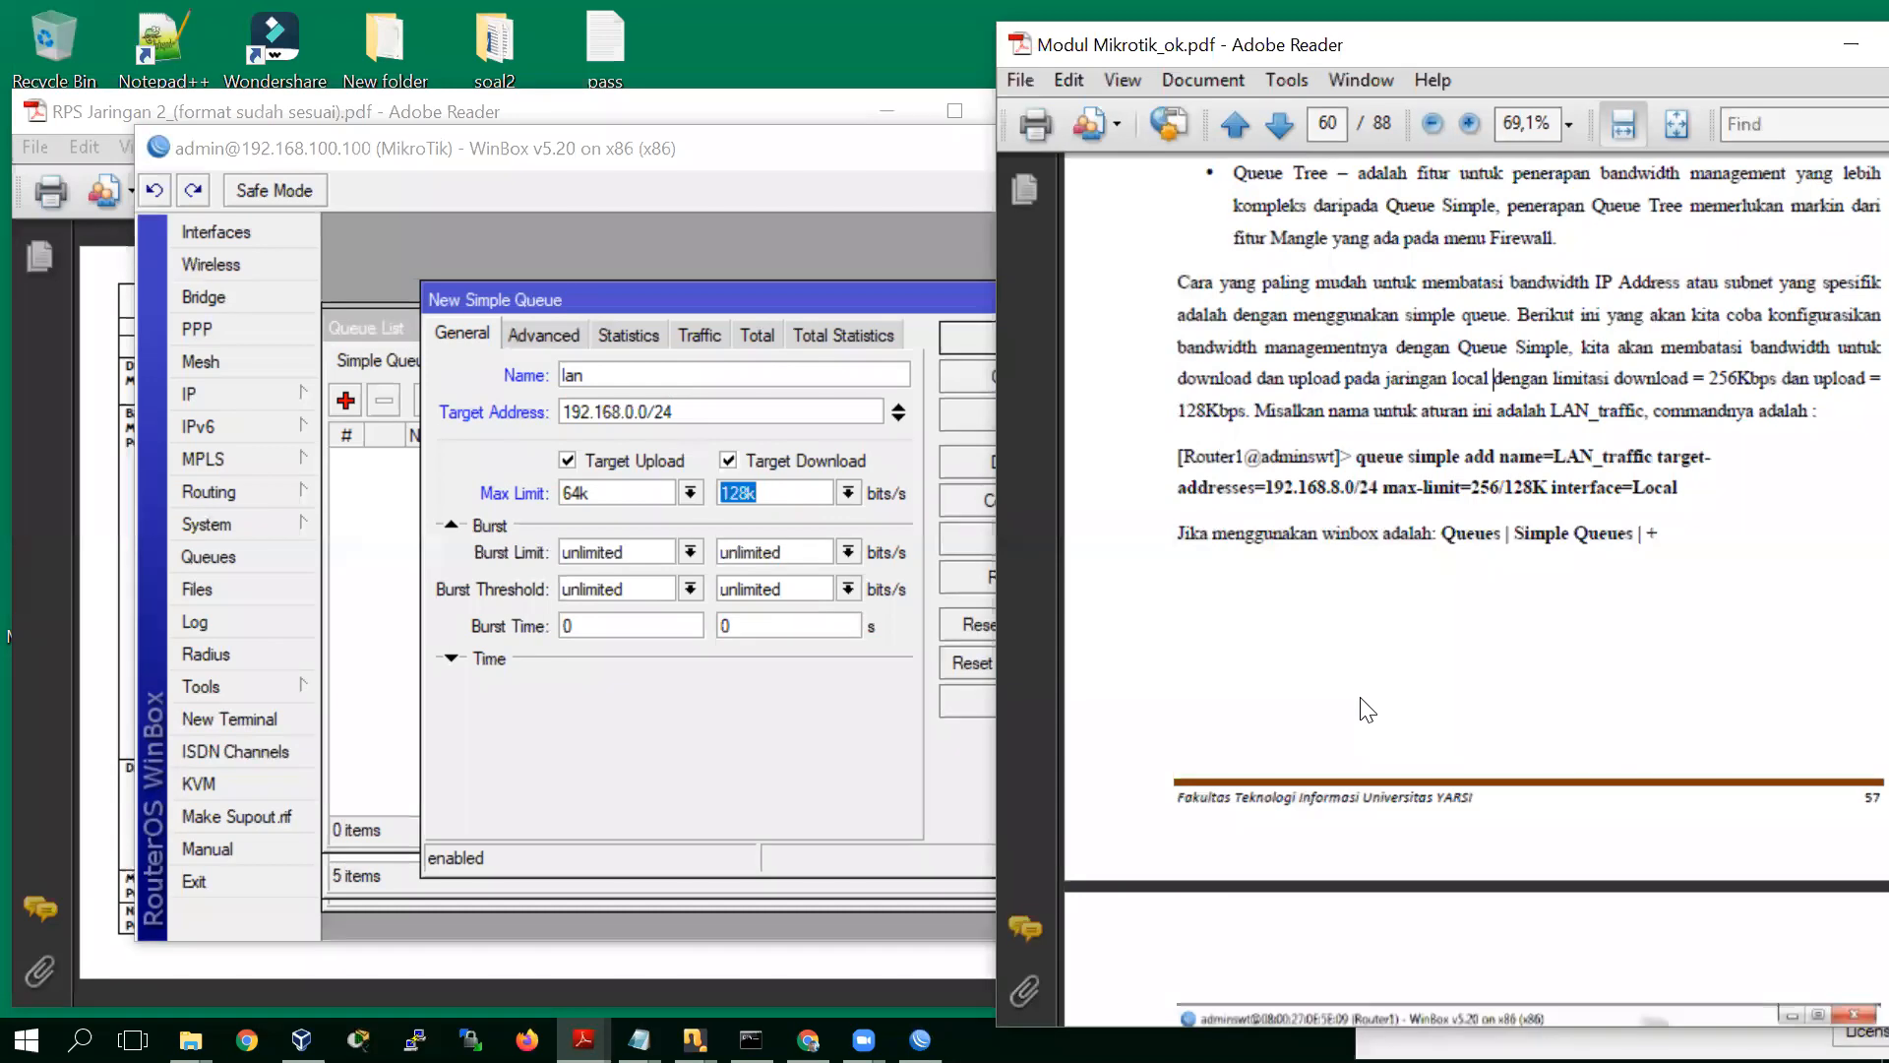
scroll(1361, 698, down, 3)
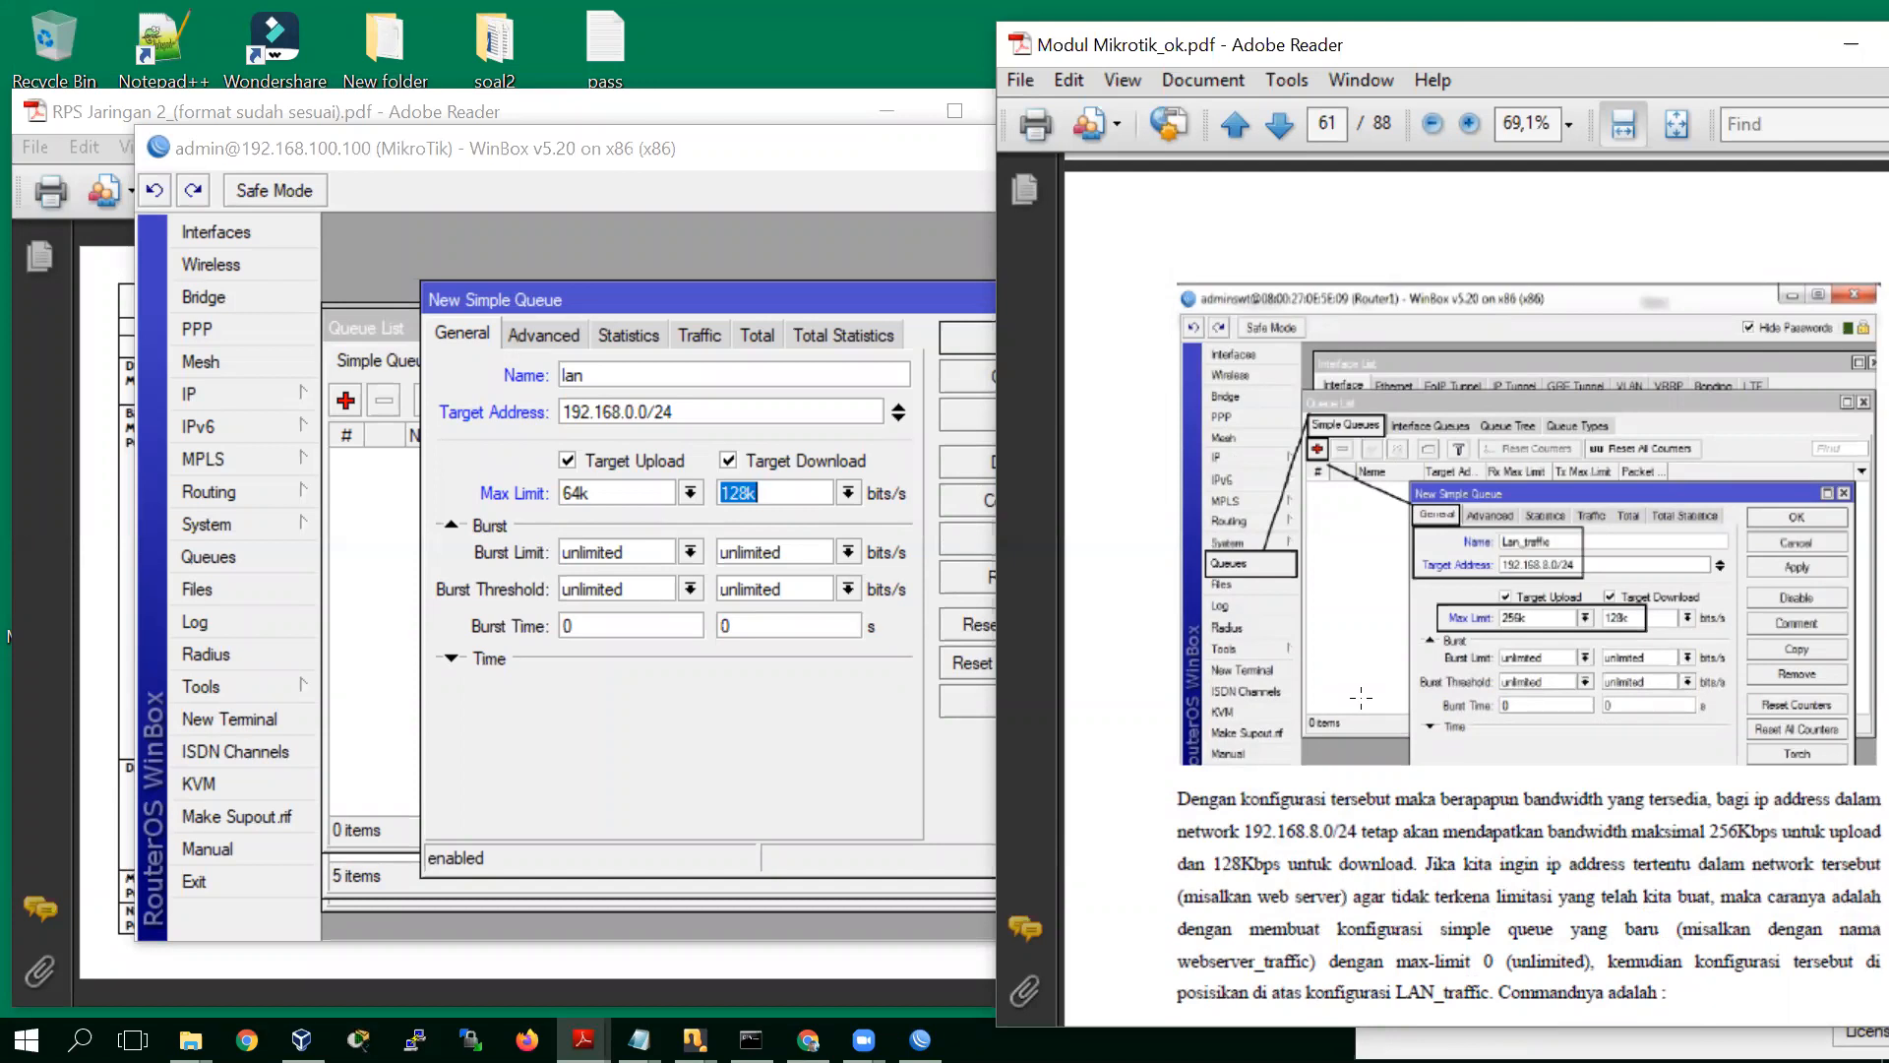
scroll(1361, 698, down, 1)
scroll(1361, 698, down, 5)
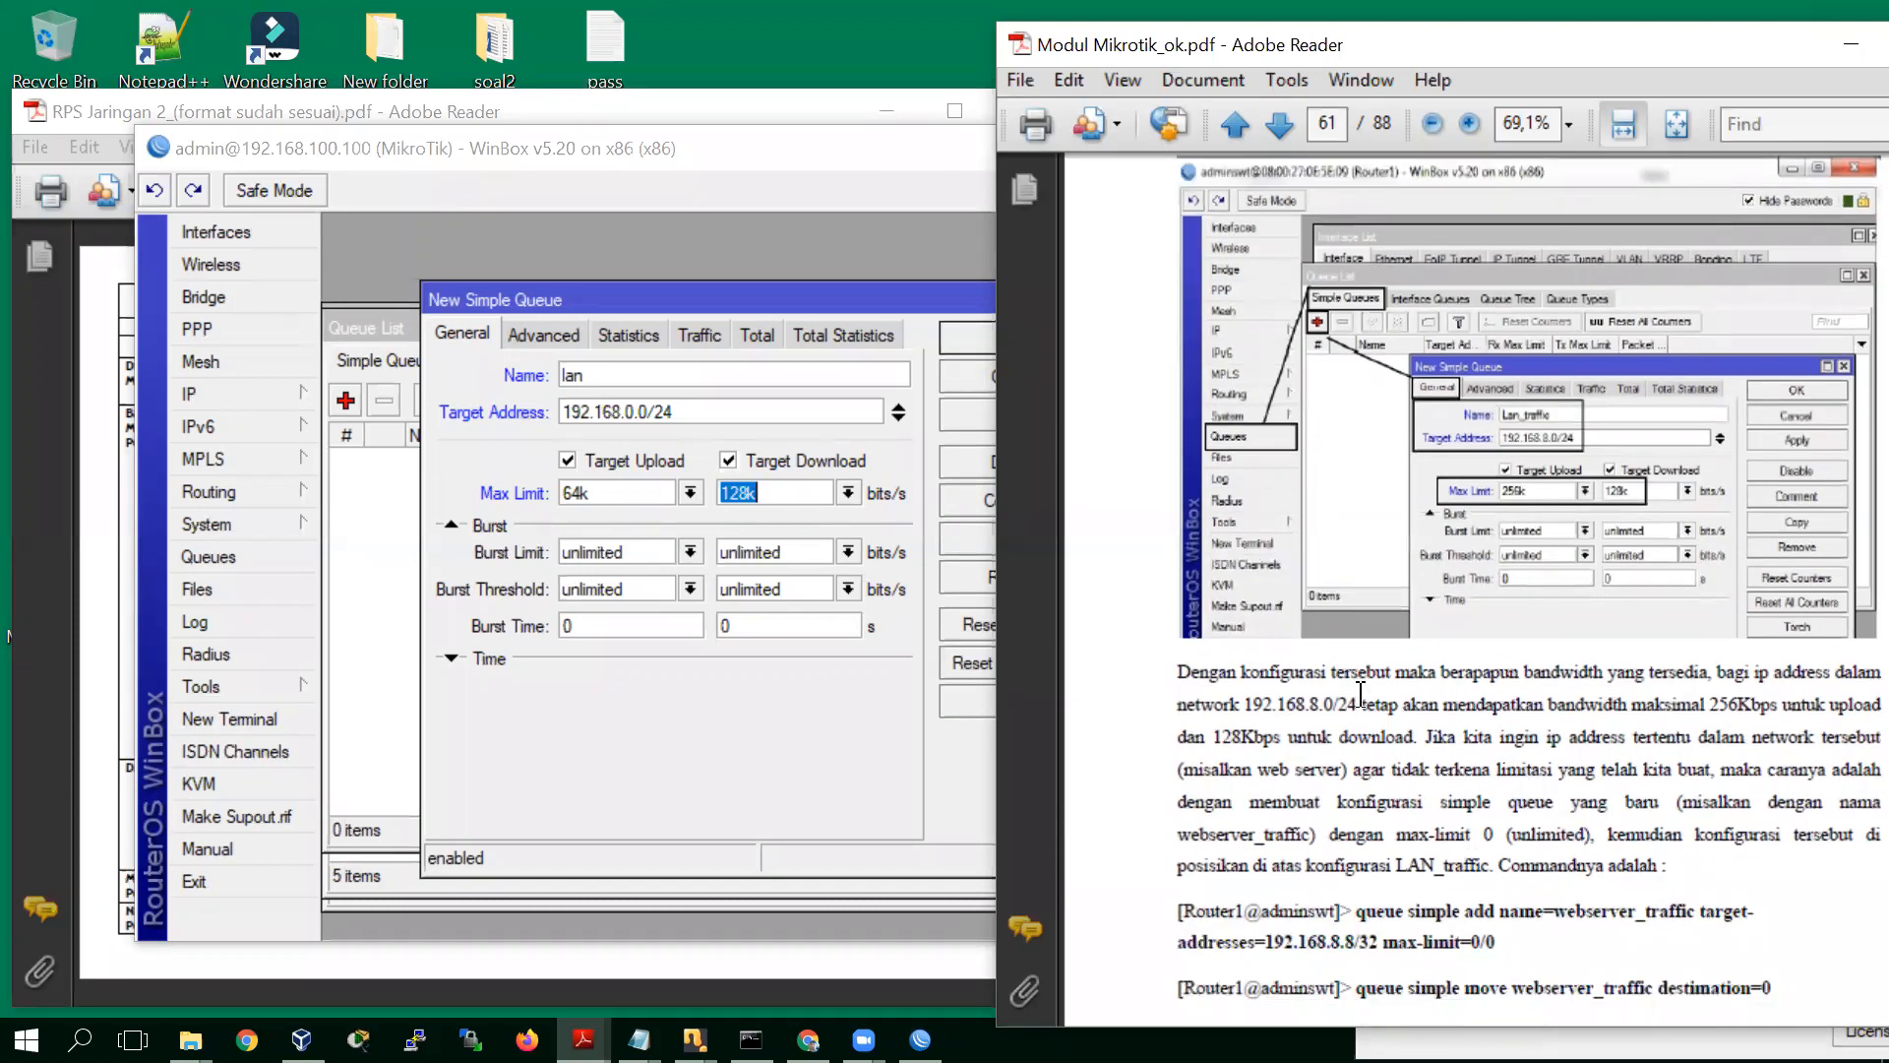
scroll(1361, 698, down, 1)
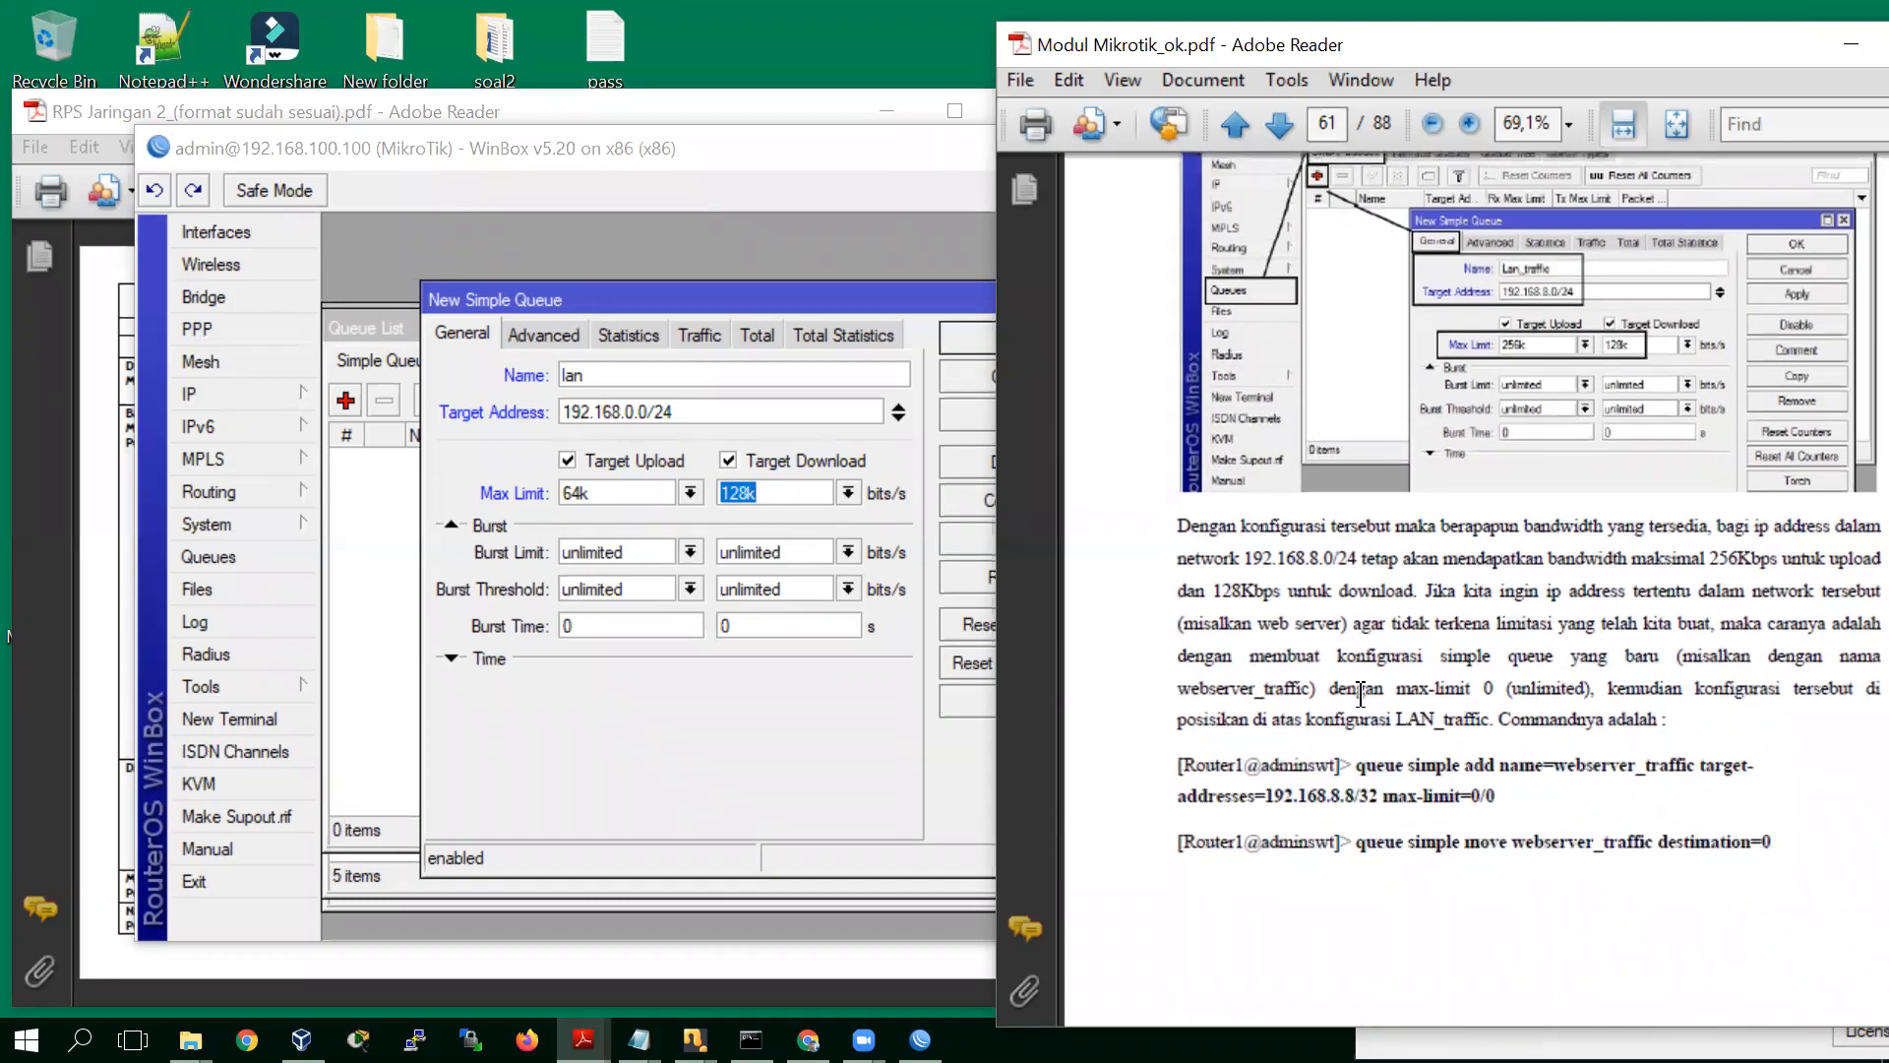
click(709, 771)
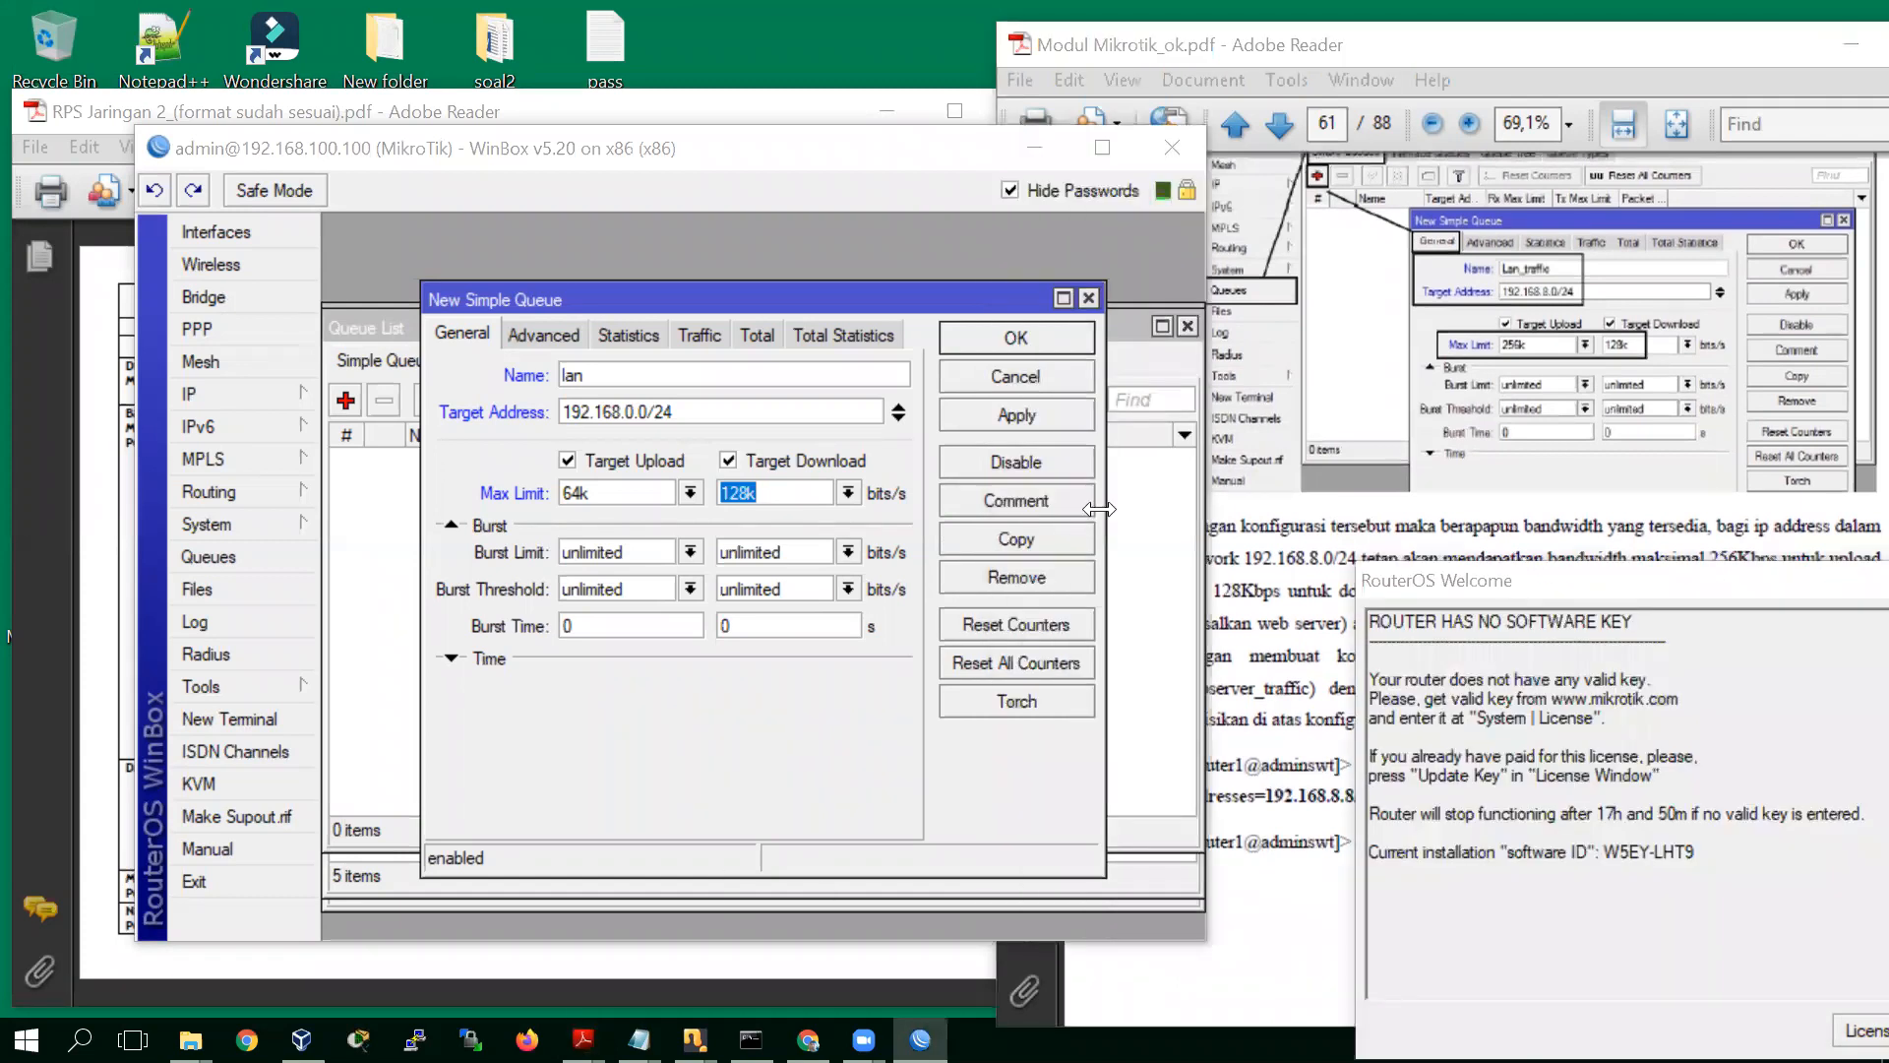
click(1058, 415)
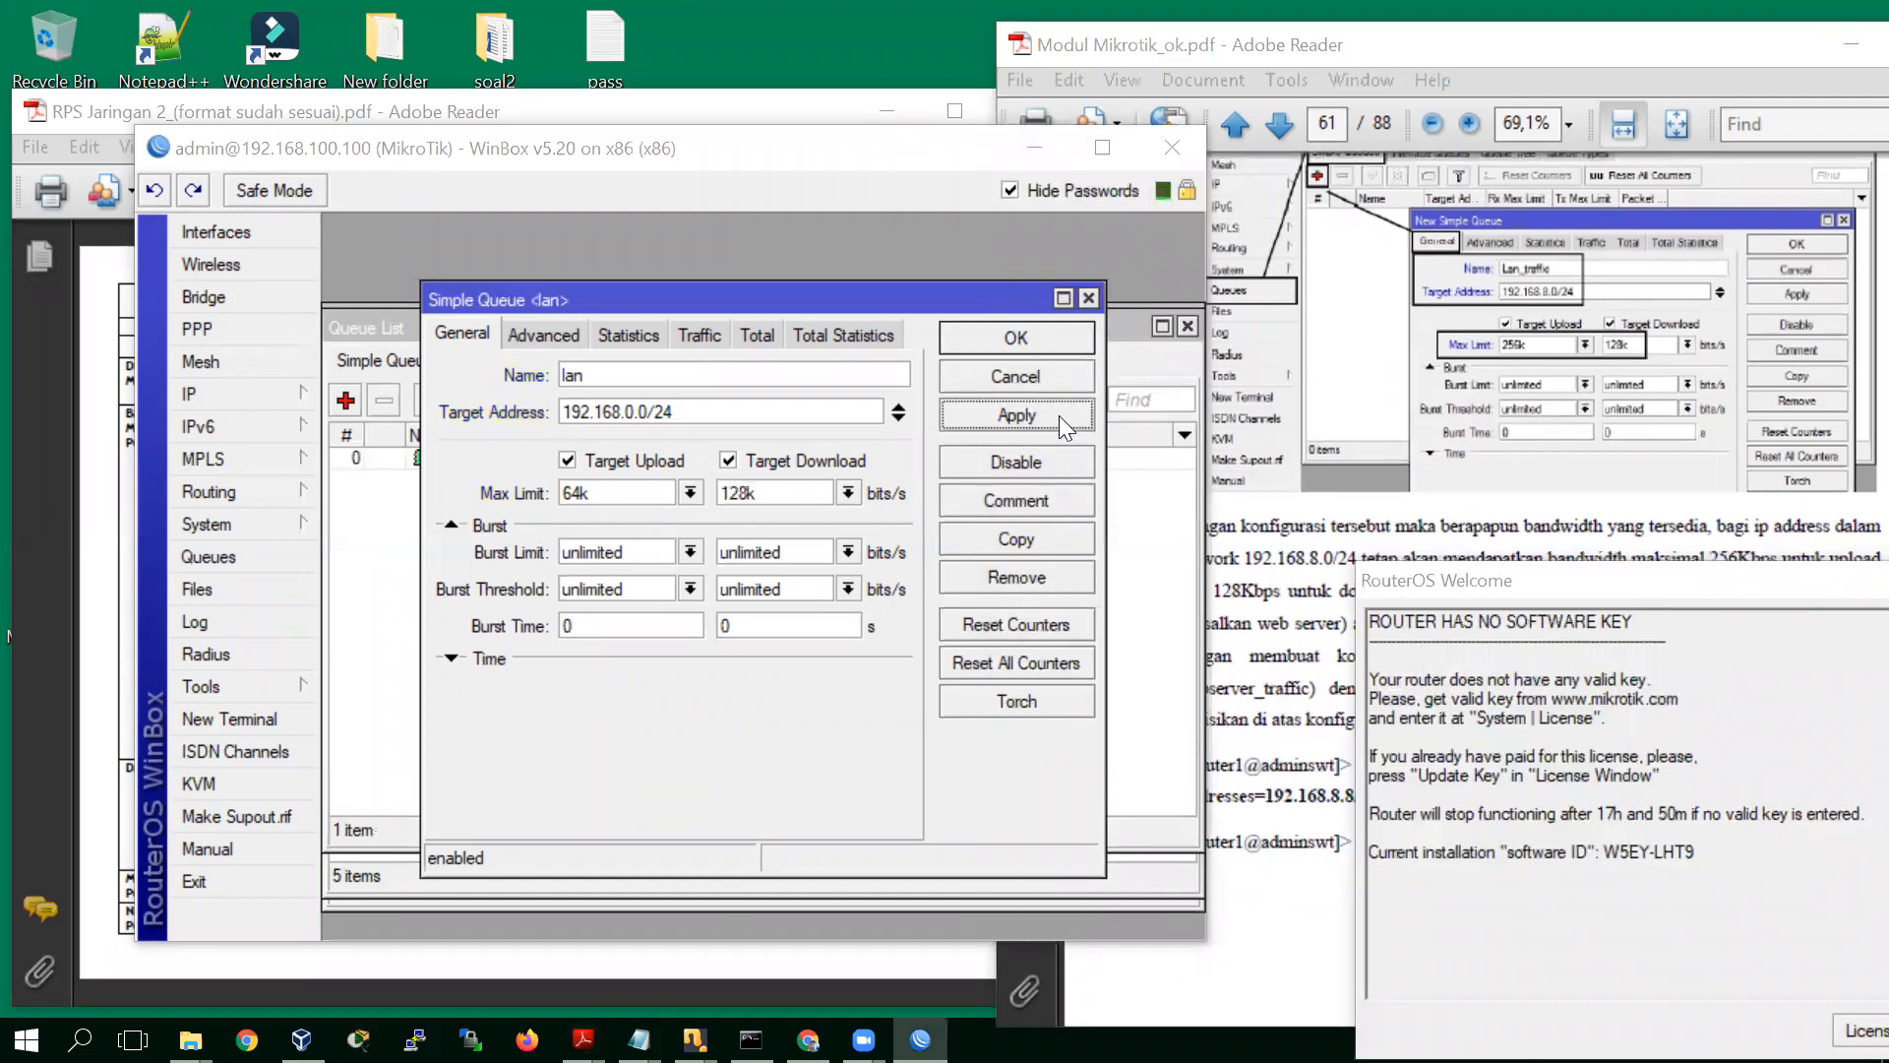
click(1017, 340)
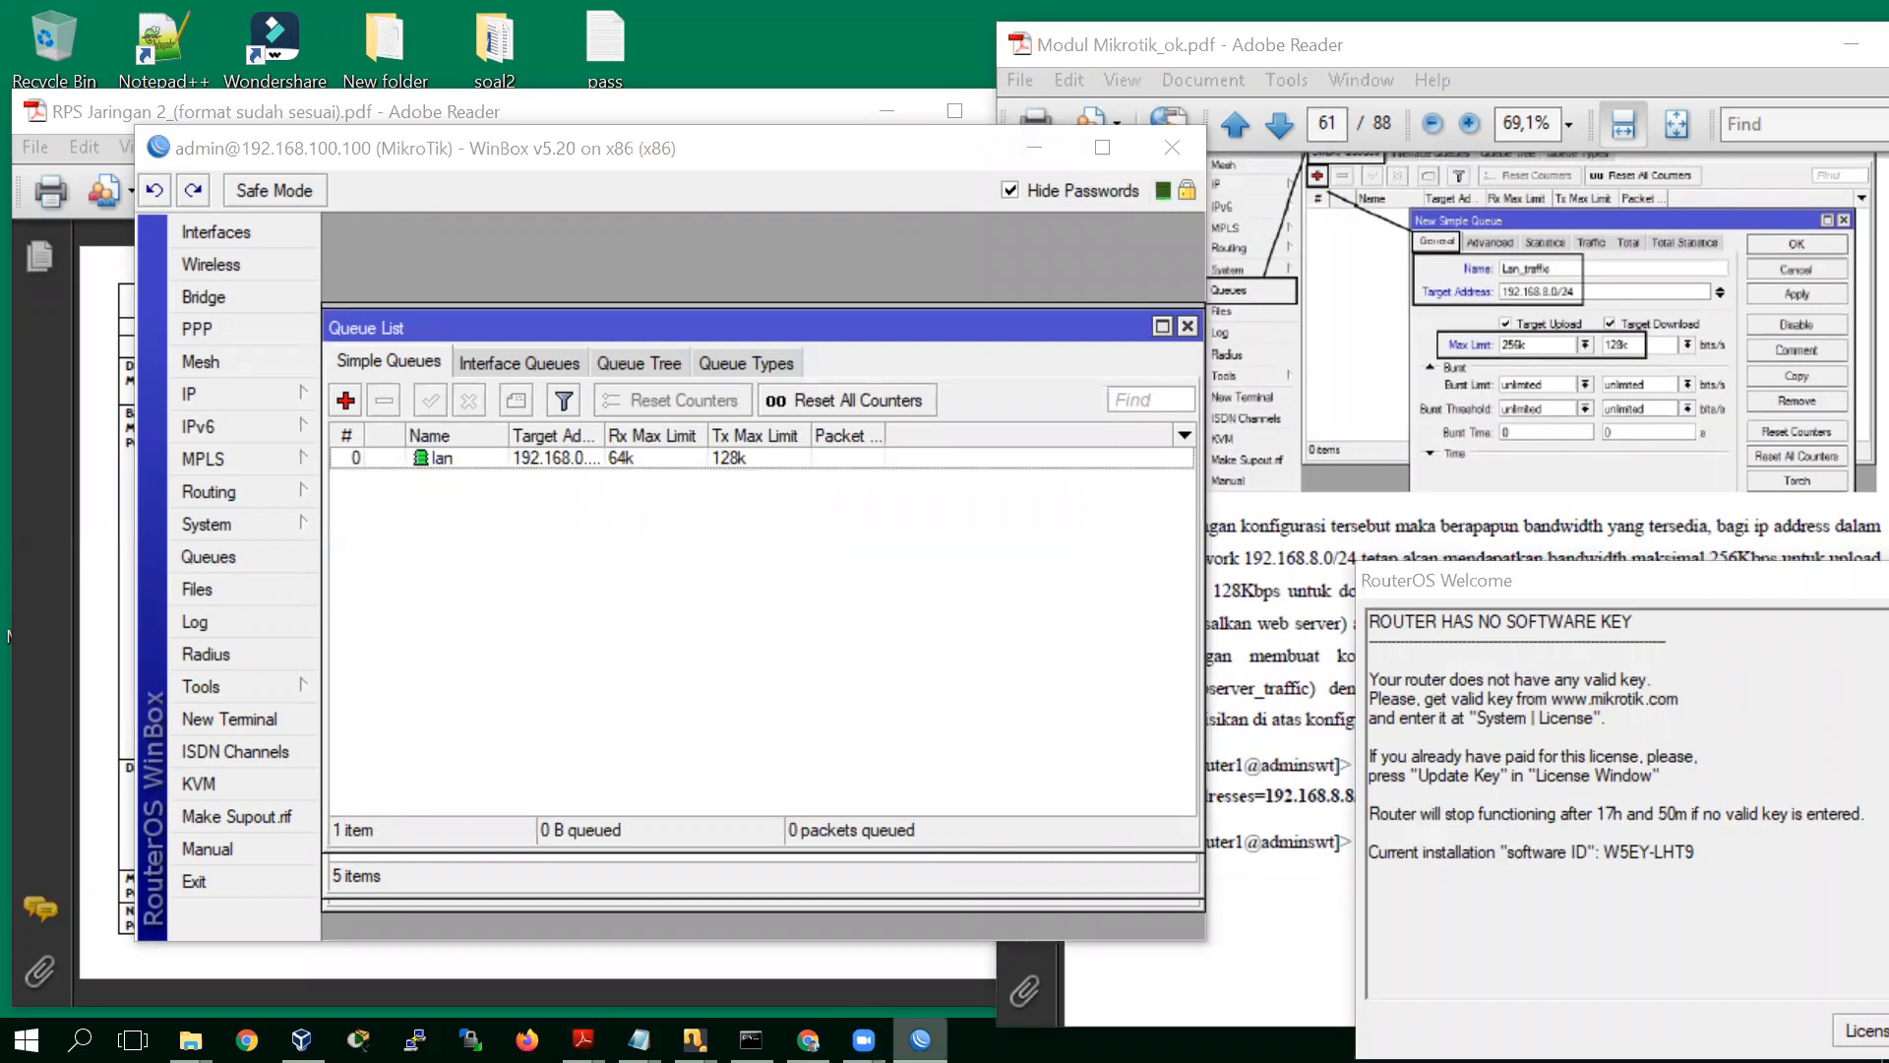
Switch to the win7 virtual machine and load detik.com in Chrome to test the limited connection
mouse_move(864, 1040)
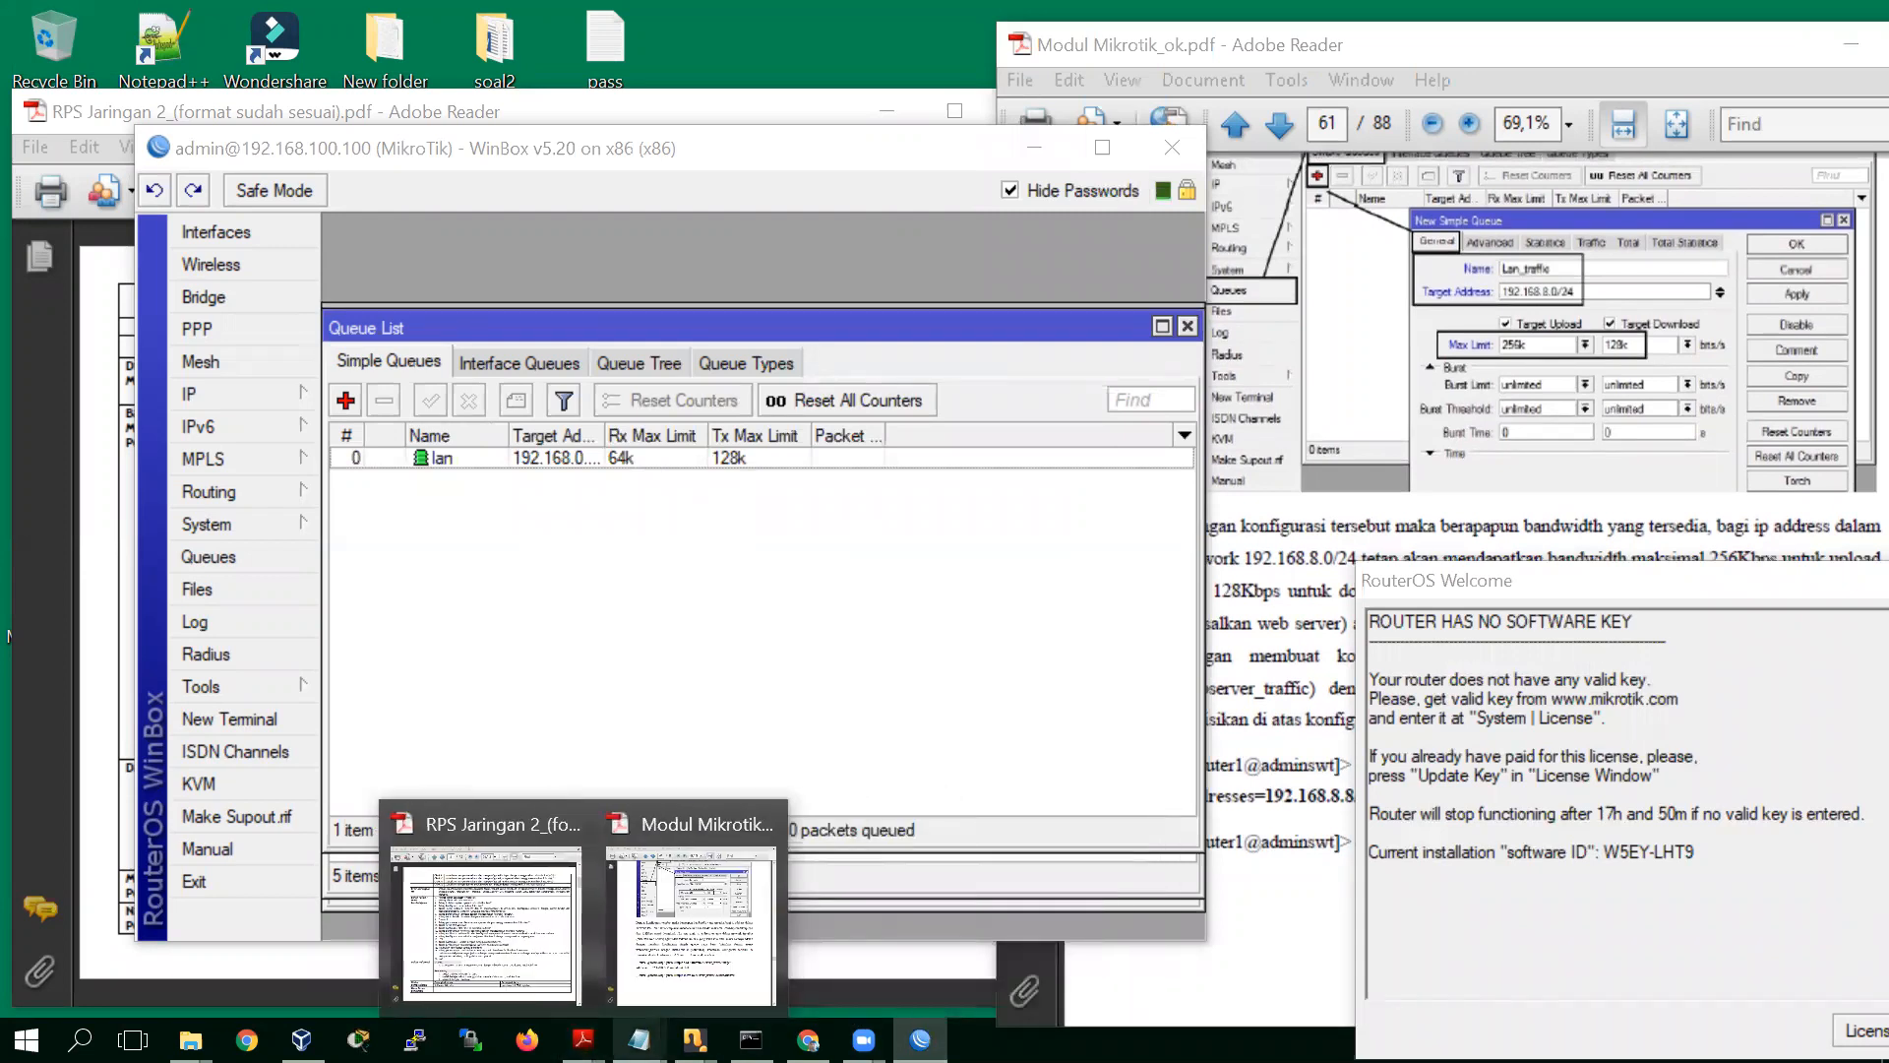
mouse_move(695, 1040)
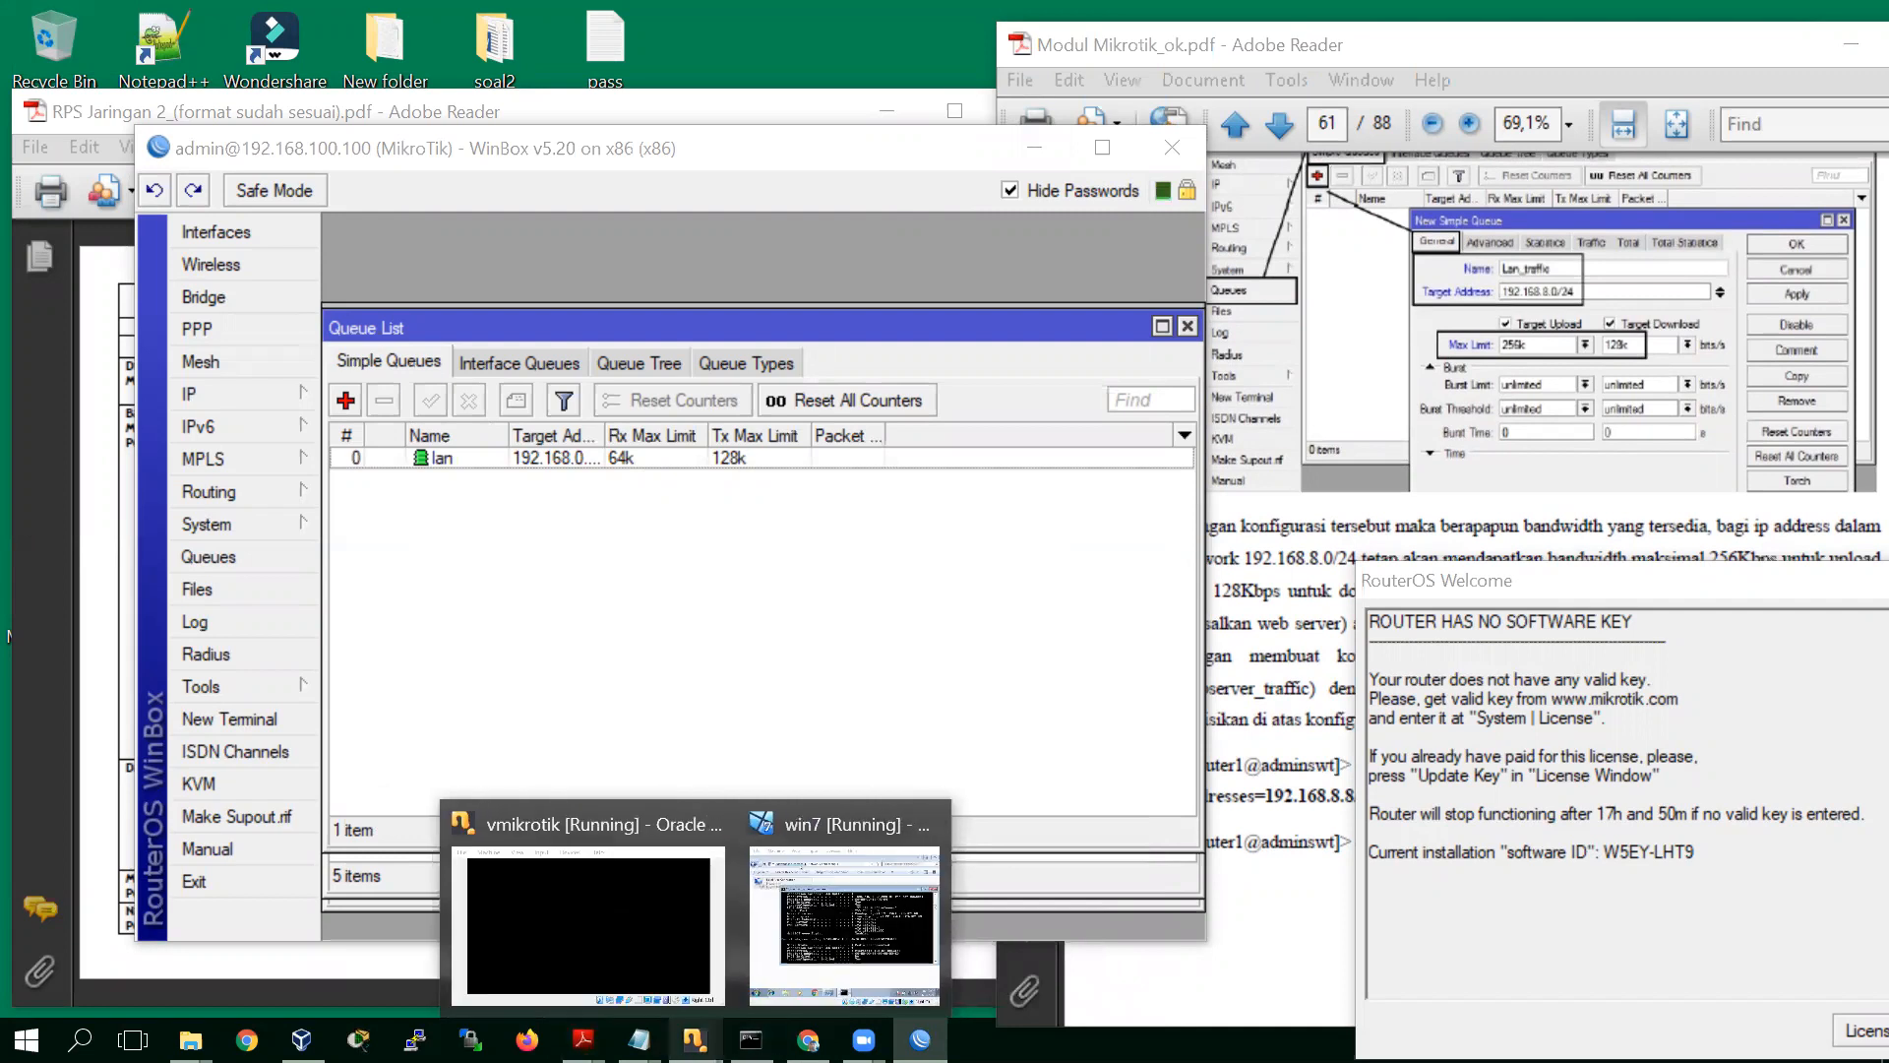
click(881, 871)
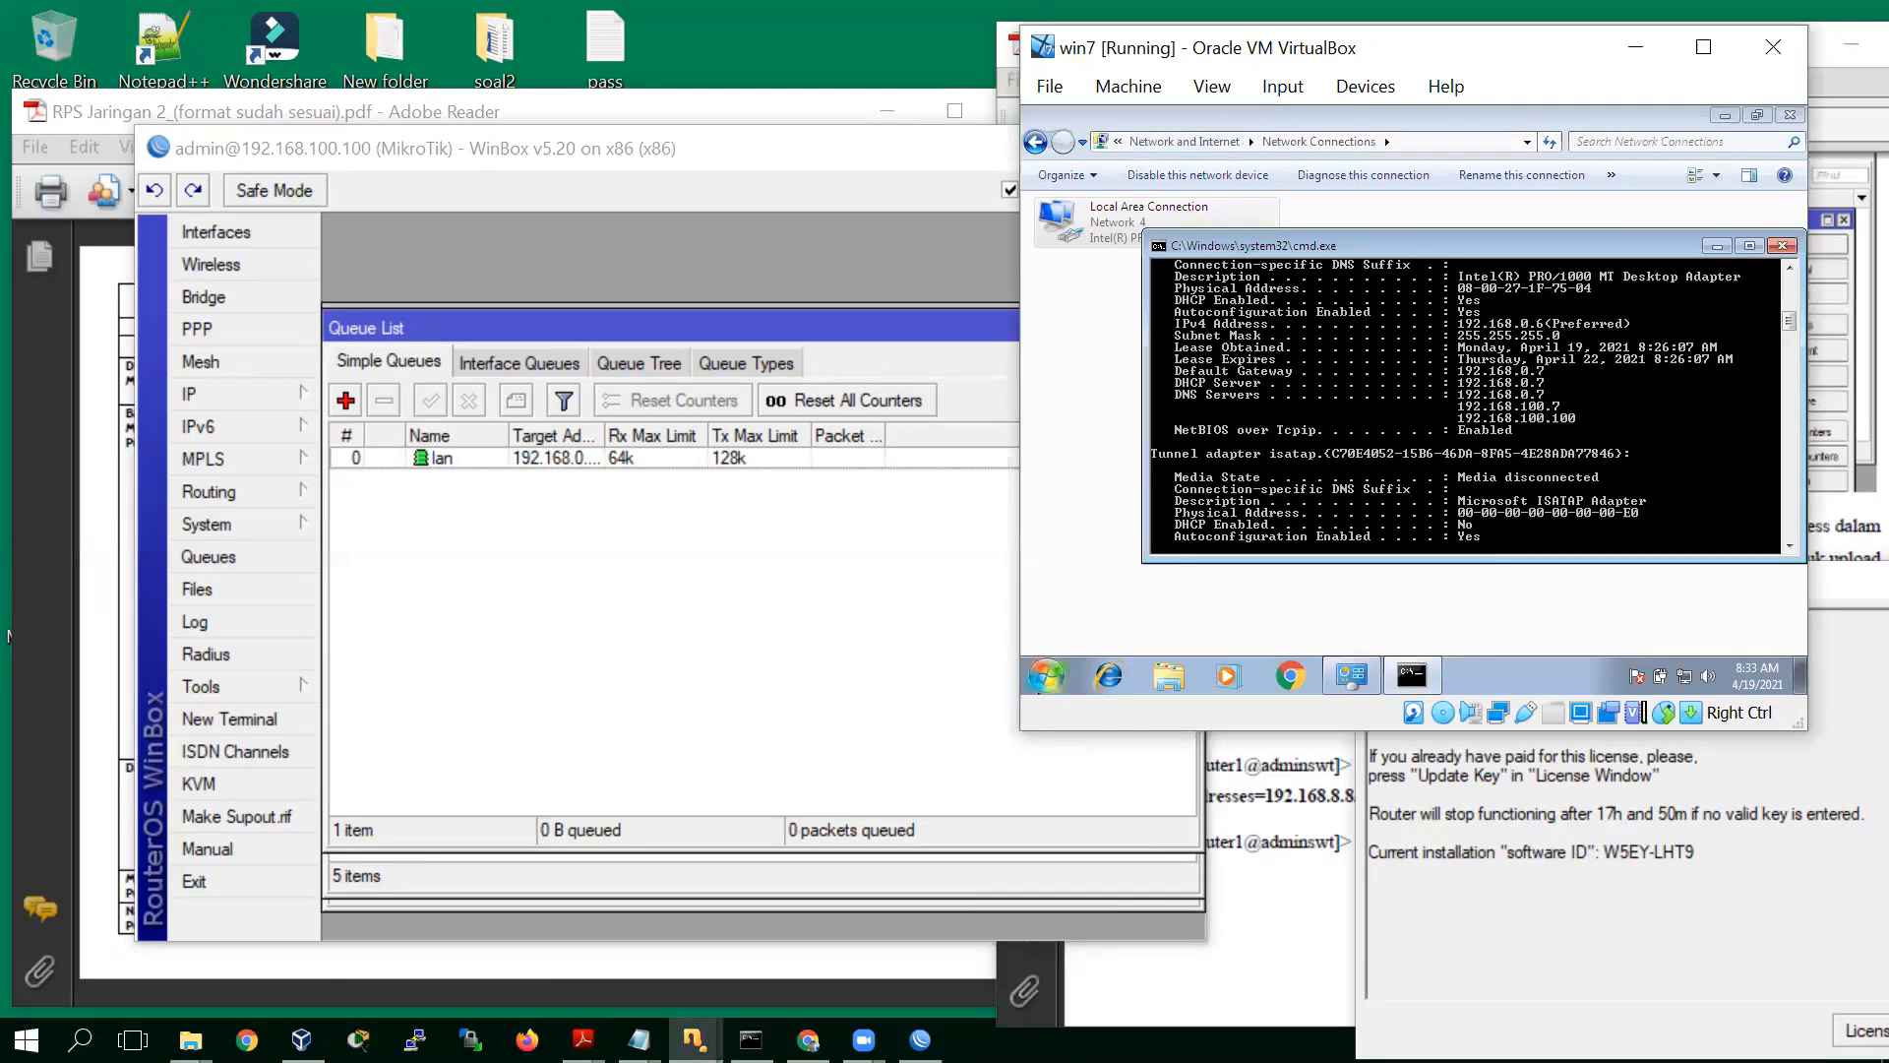
click(1291, 676)
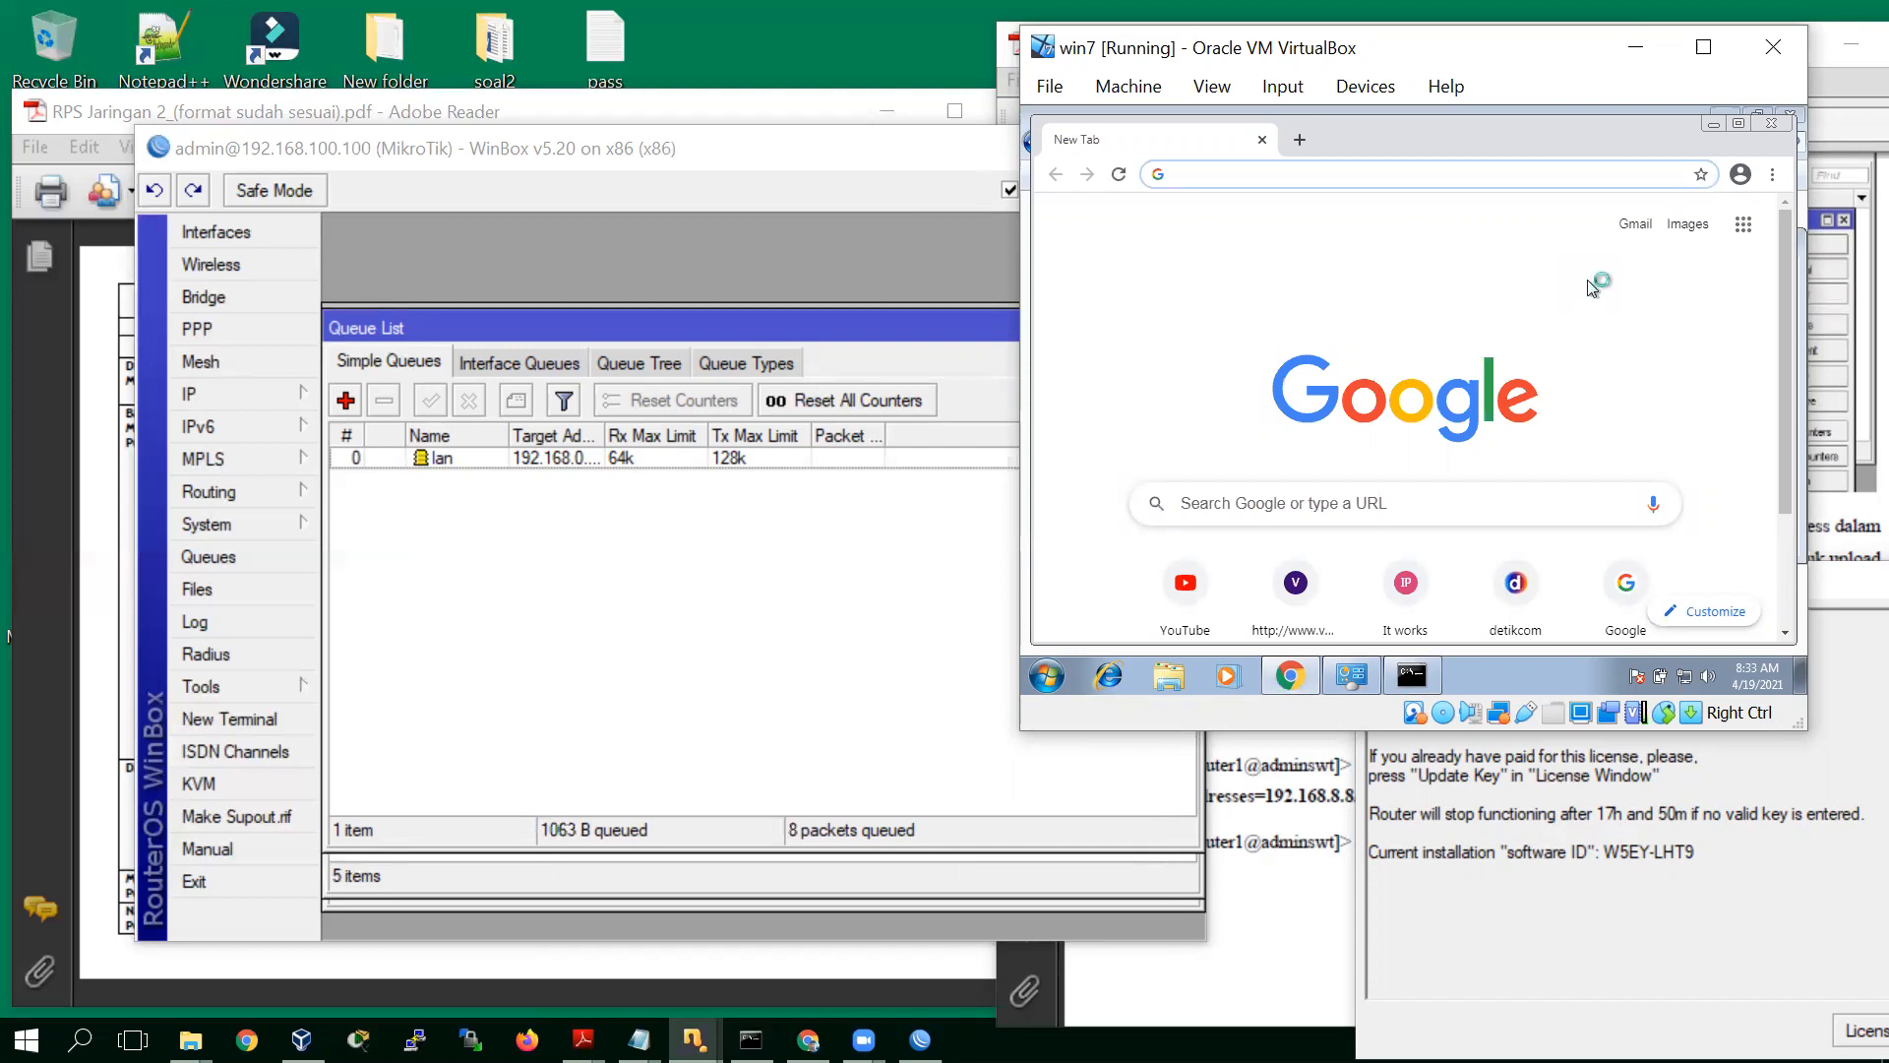
text(detik.com)
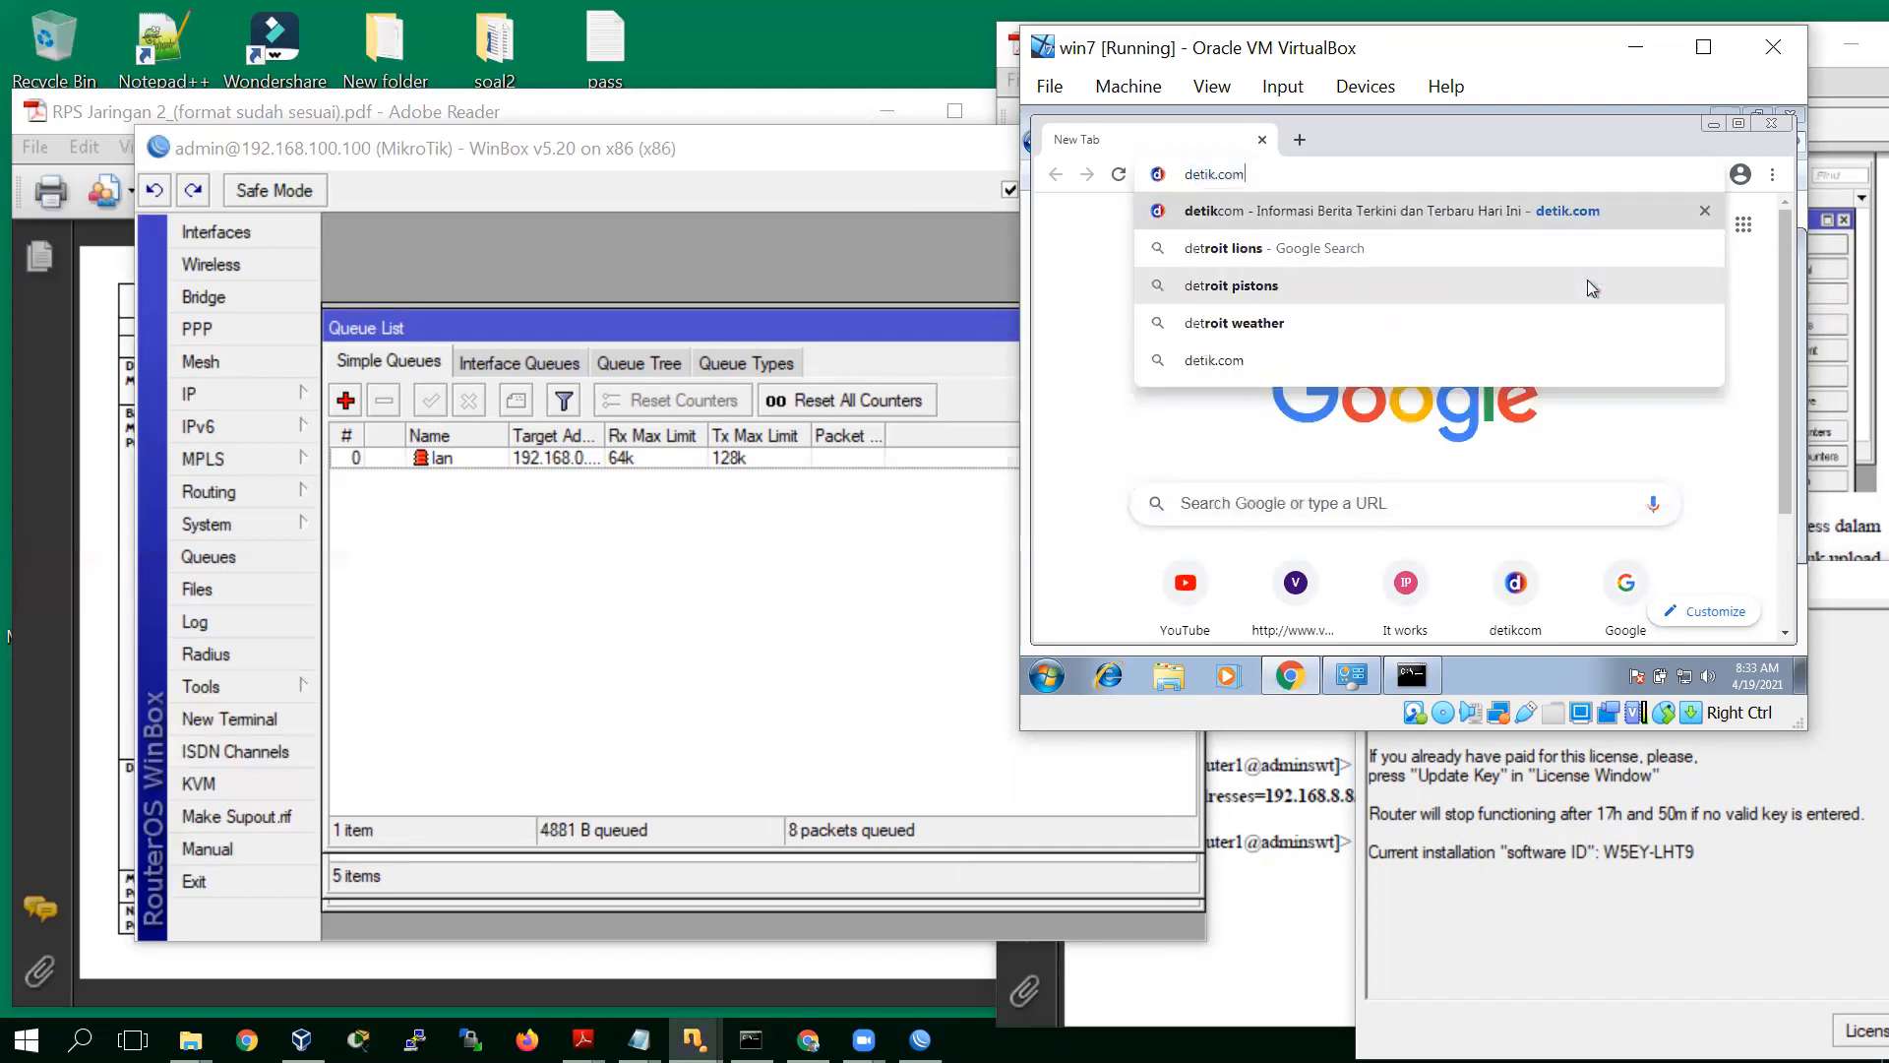
key(Return)
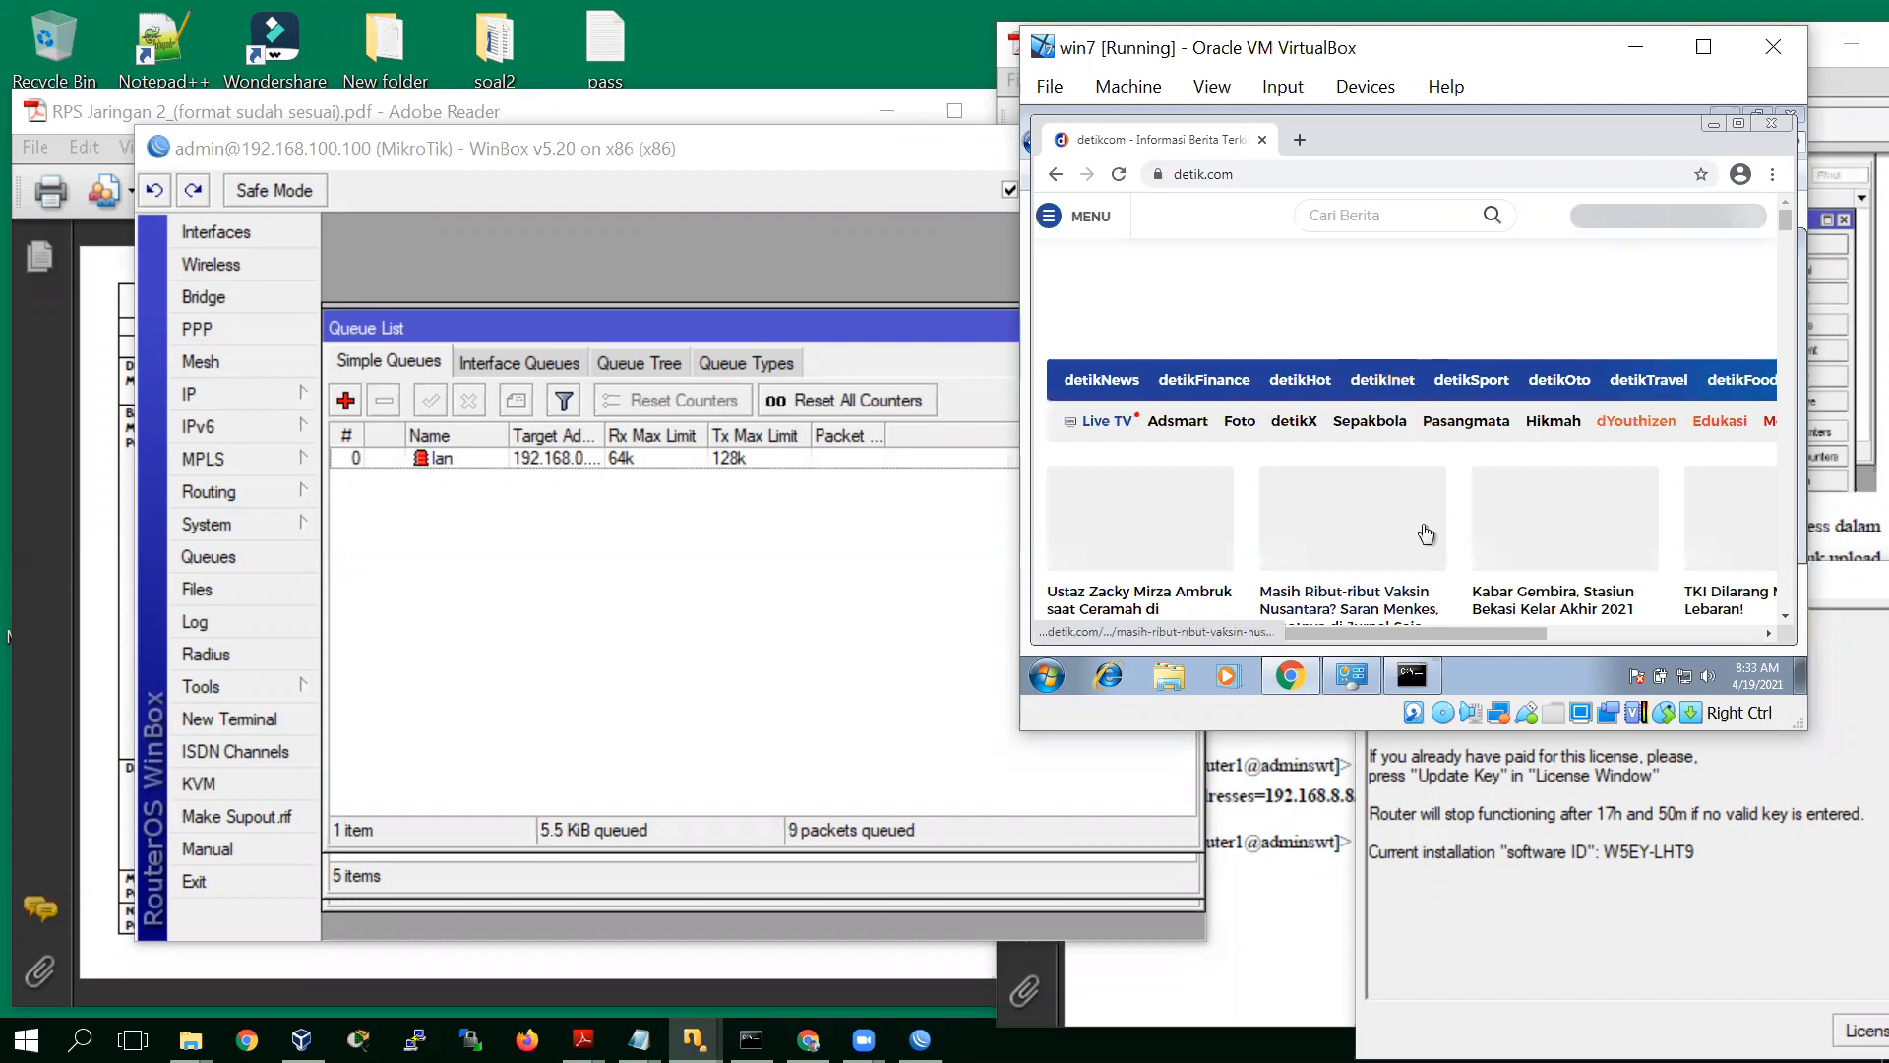
Search Google for "speed test" in the virtual machine's browser and dismiss the translation offer
click(1253, 176)
text(sp)
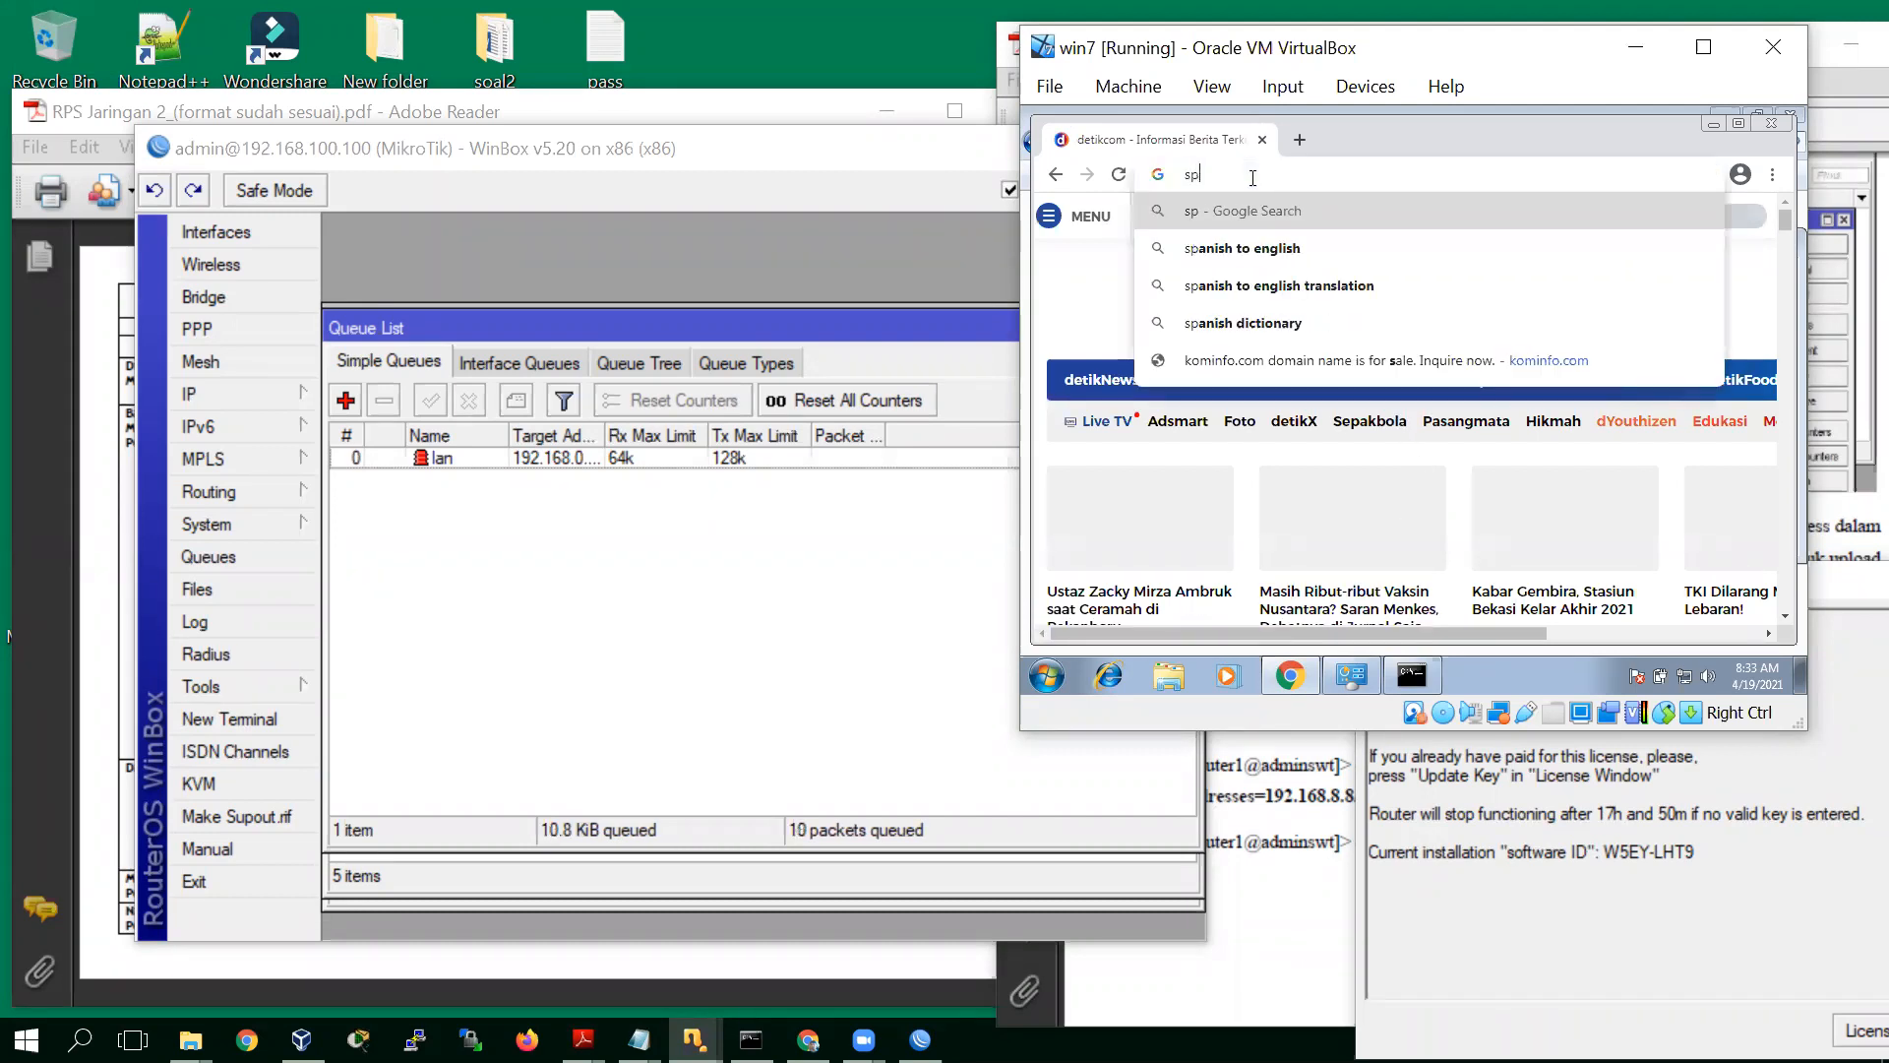
text(eed)
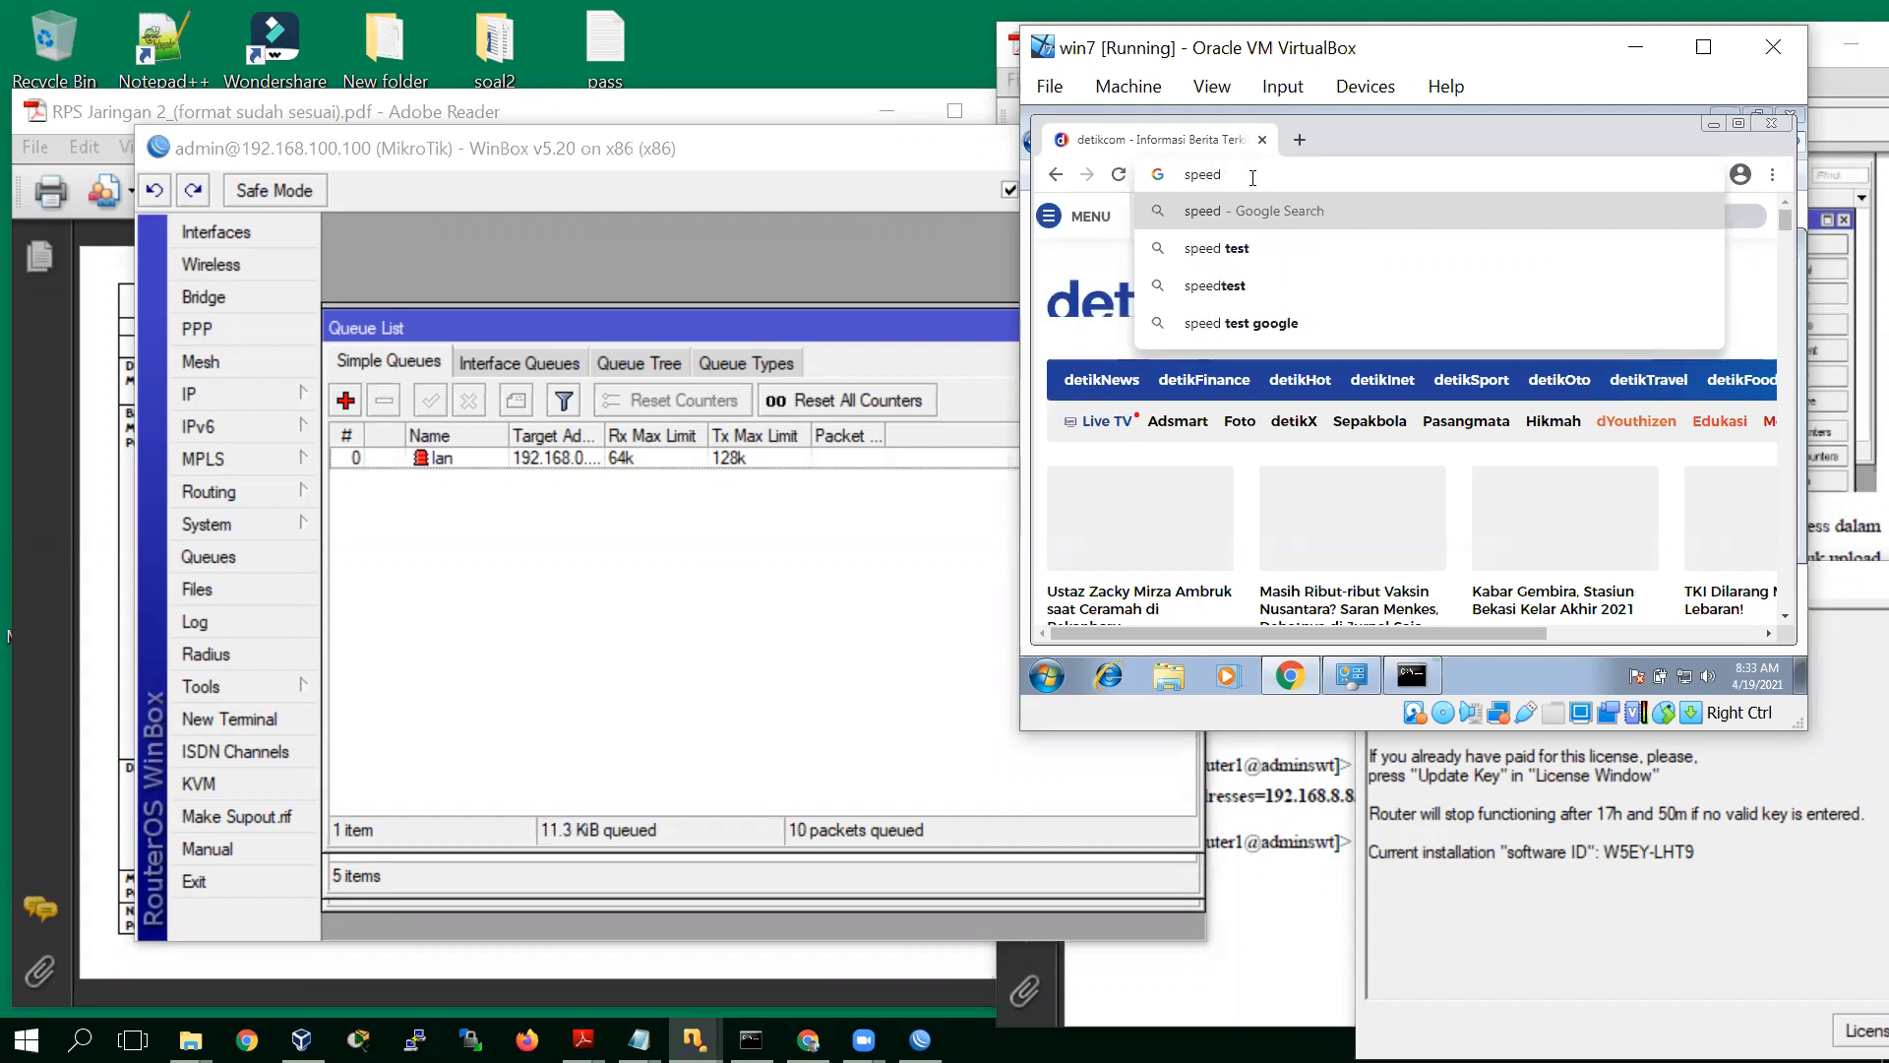
key(Down)
key(Return)
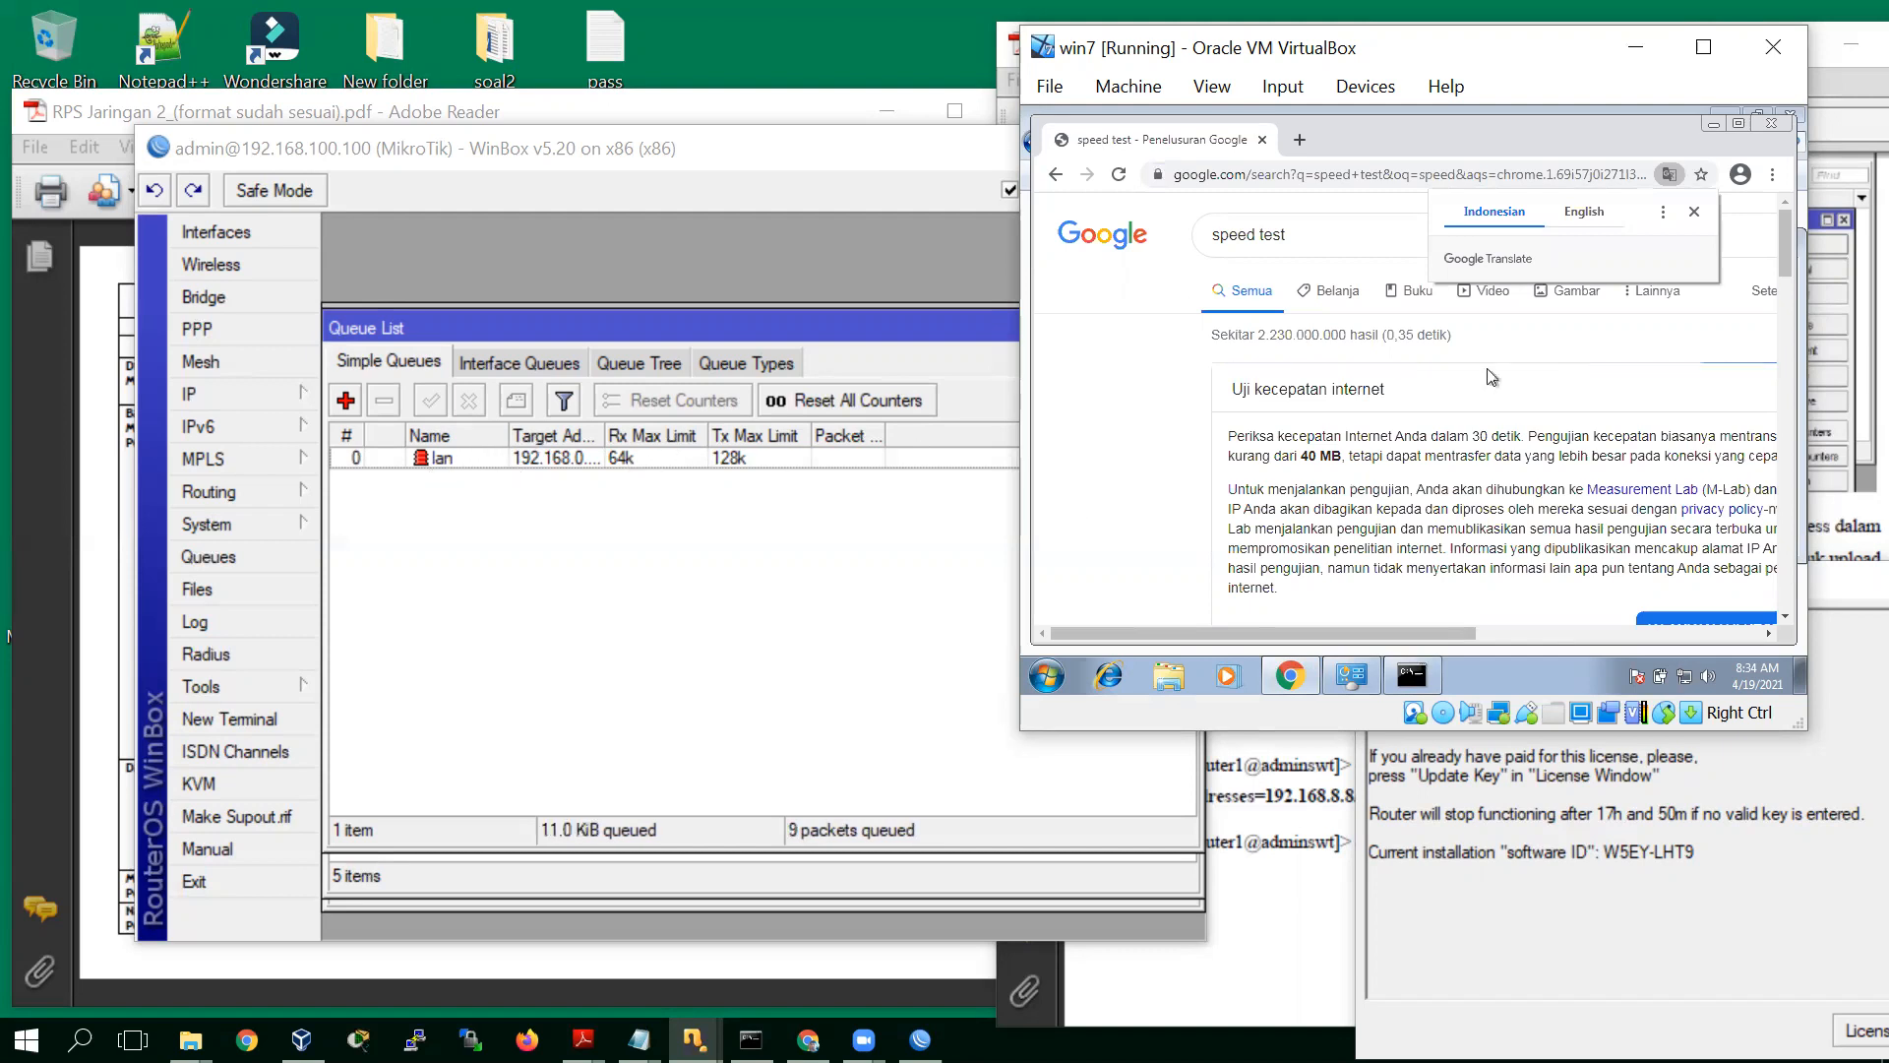
click(1696, 213)
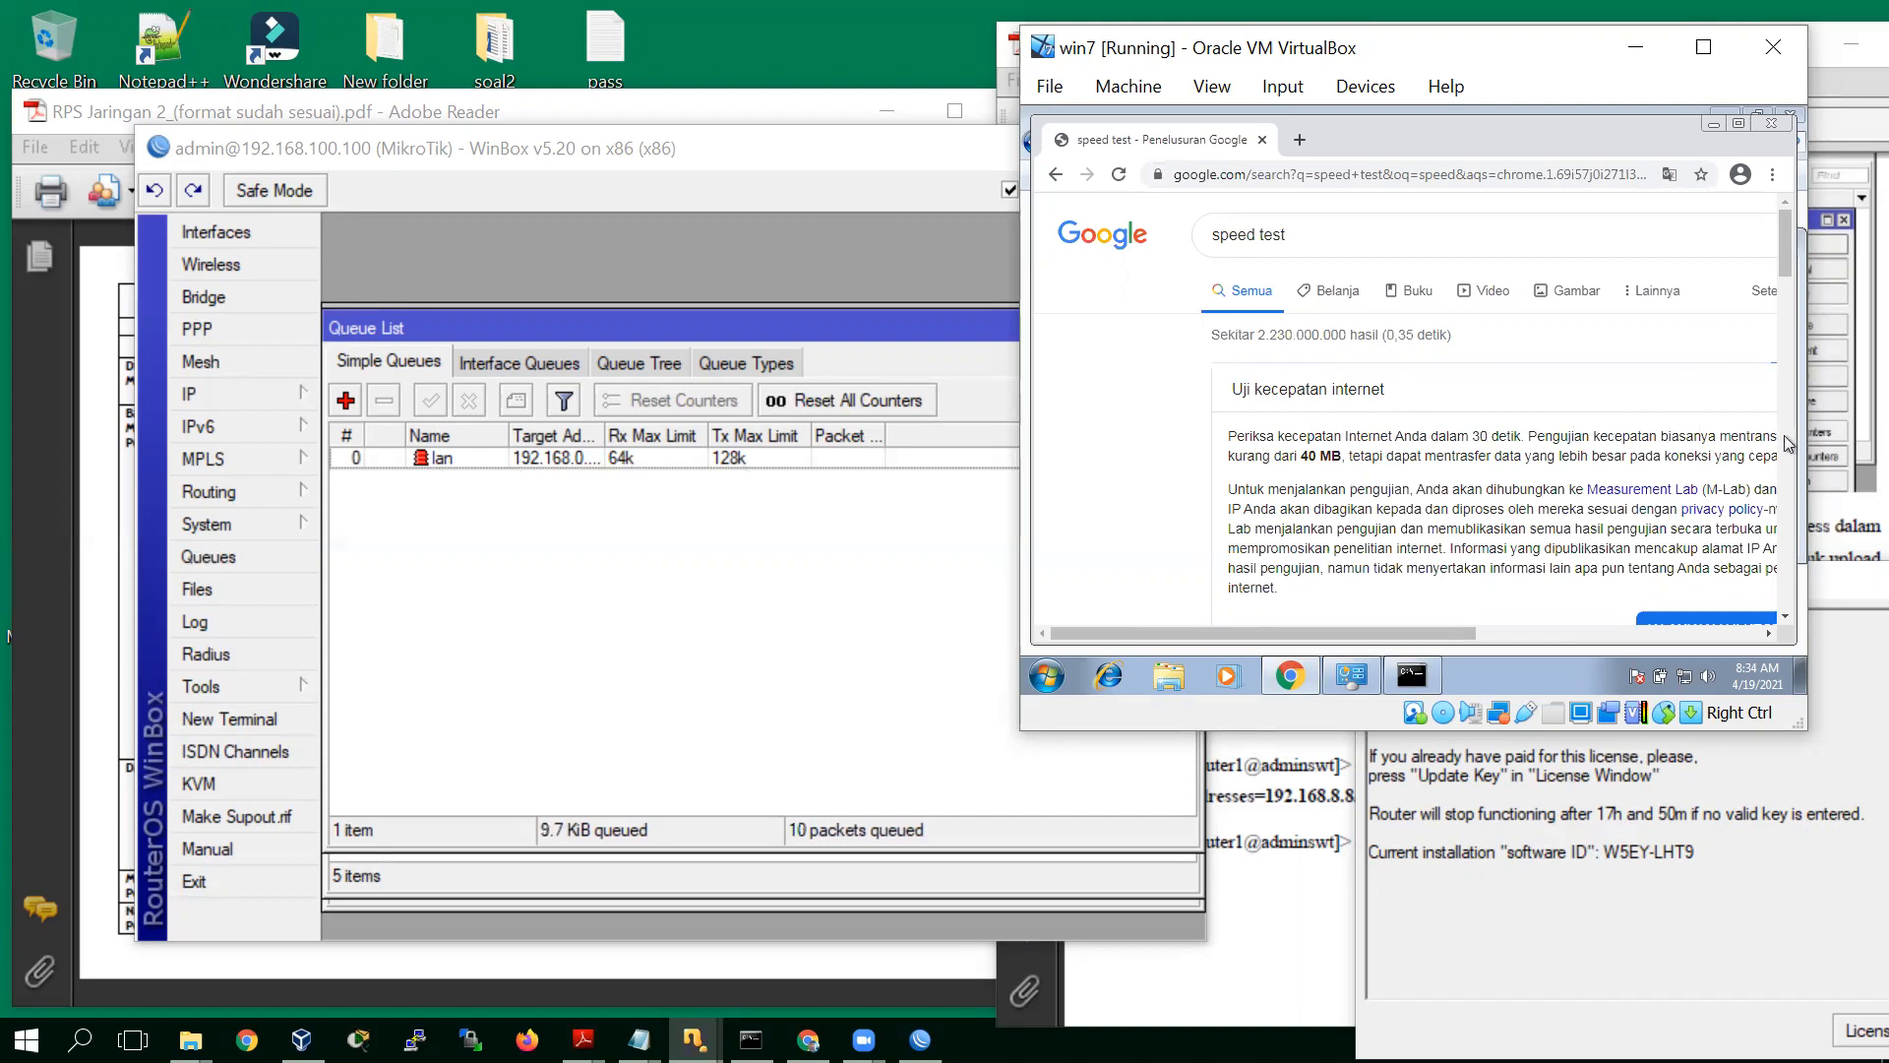
Open the Speedtest by Ookla search result, and minimise the win7 machine to return to WinBox's queue list
mouse_move(1283, 630)
mouse_down()
mouse_move(1371, 628)
mouse_move(1301, 626)
mouse_up()
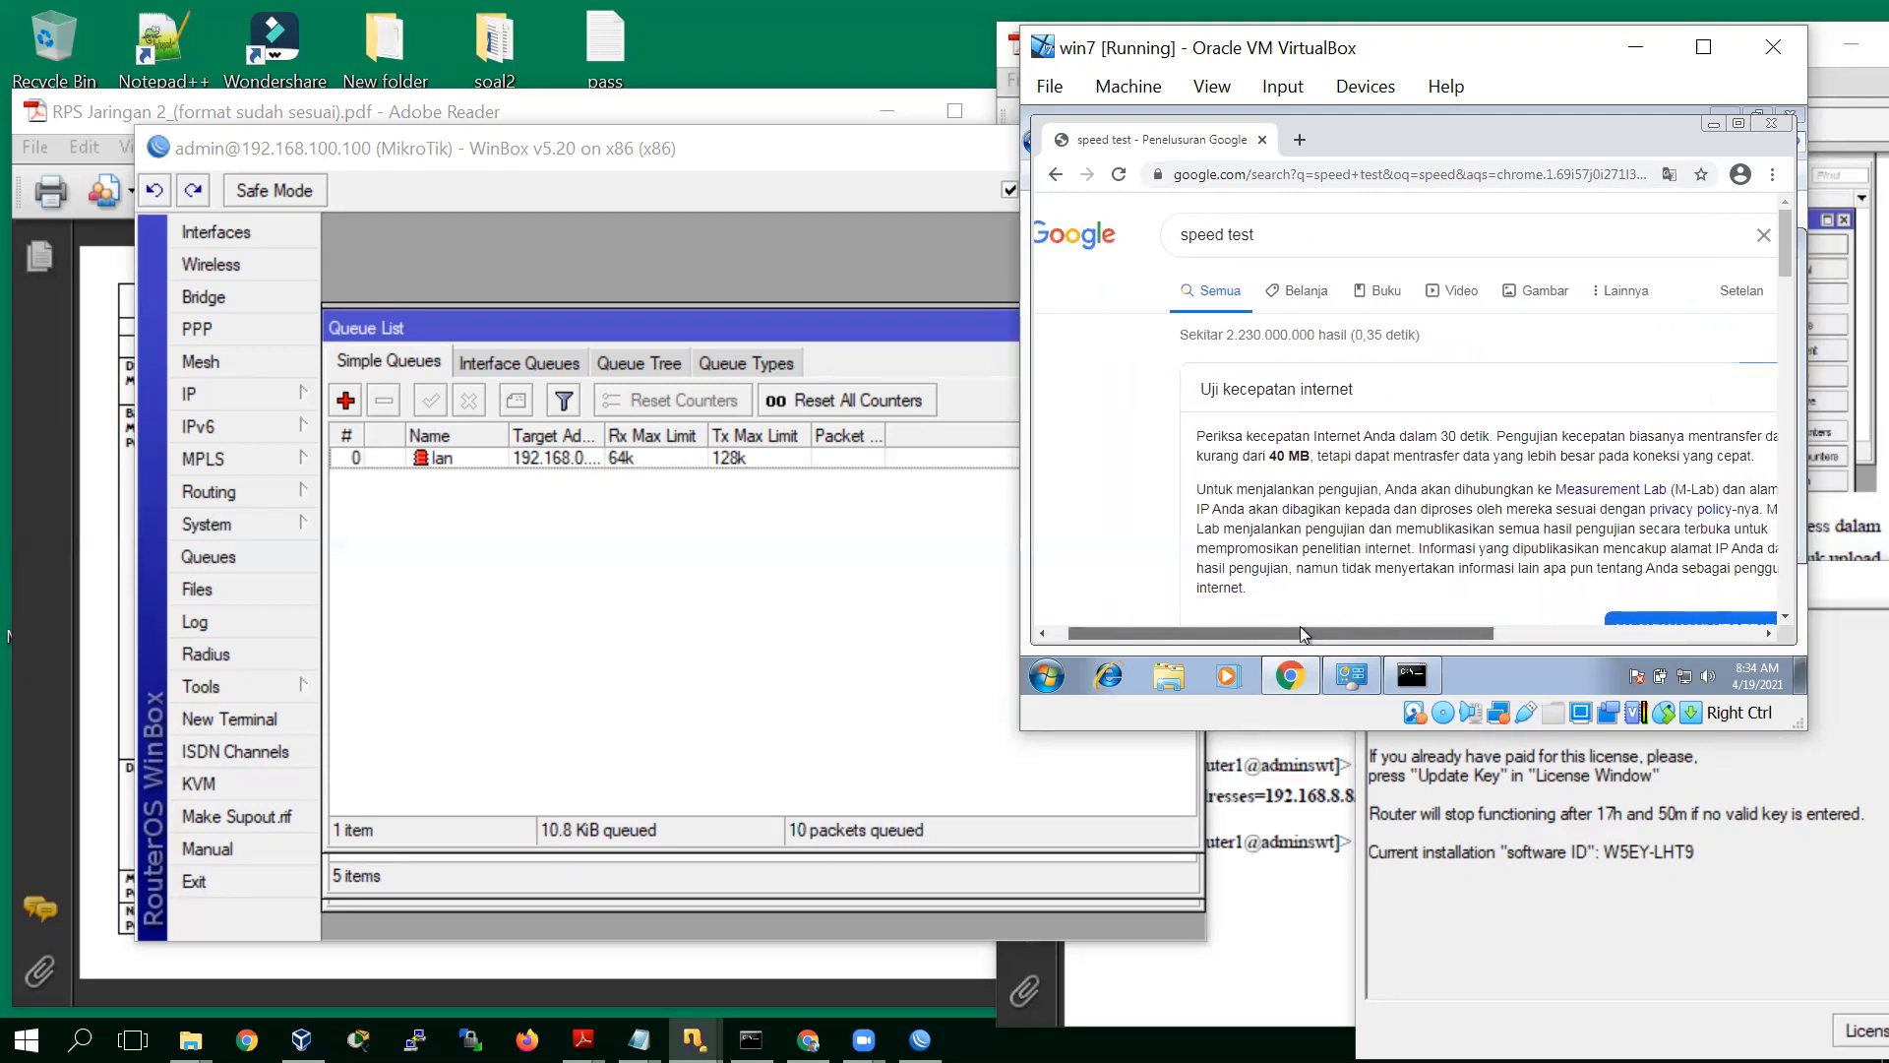
click(1784, 617)
click(1786, 620)
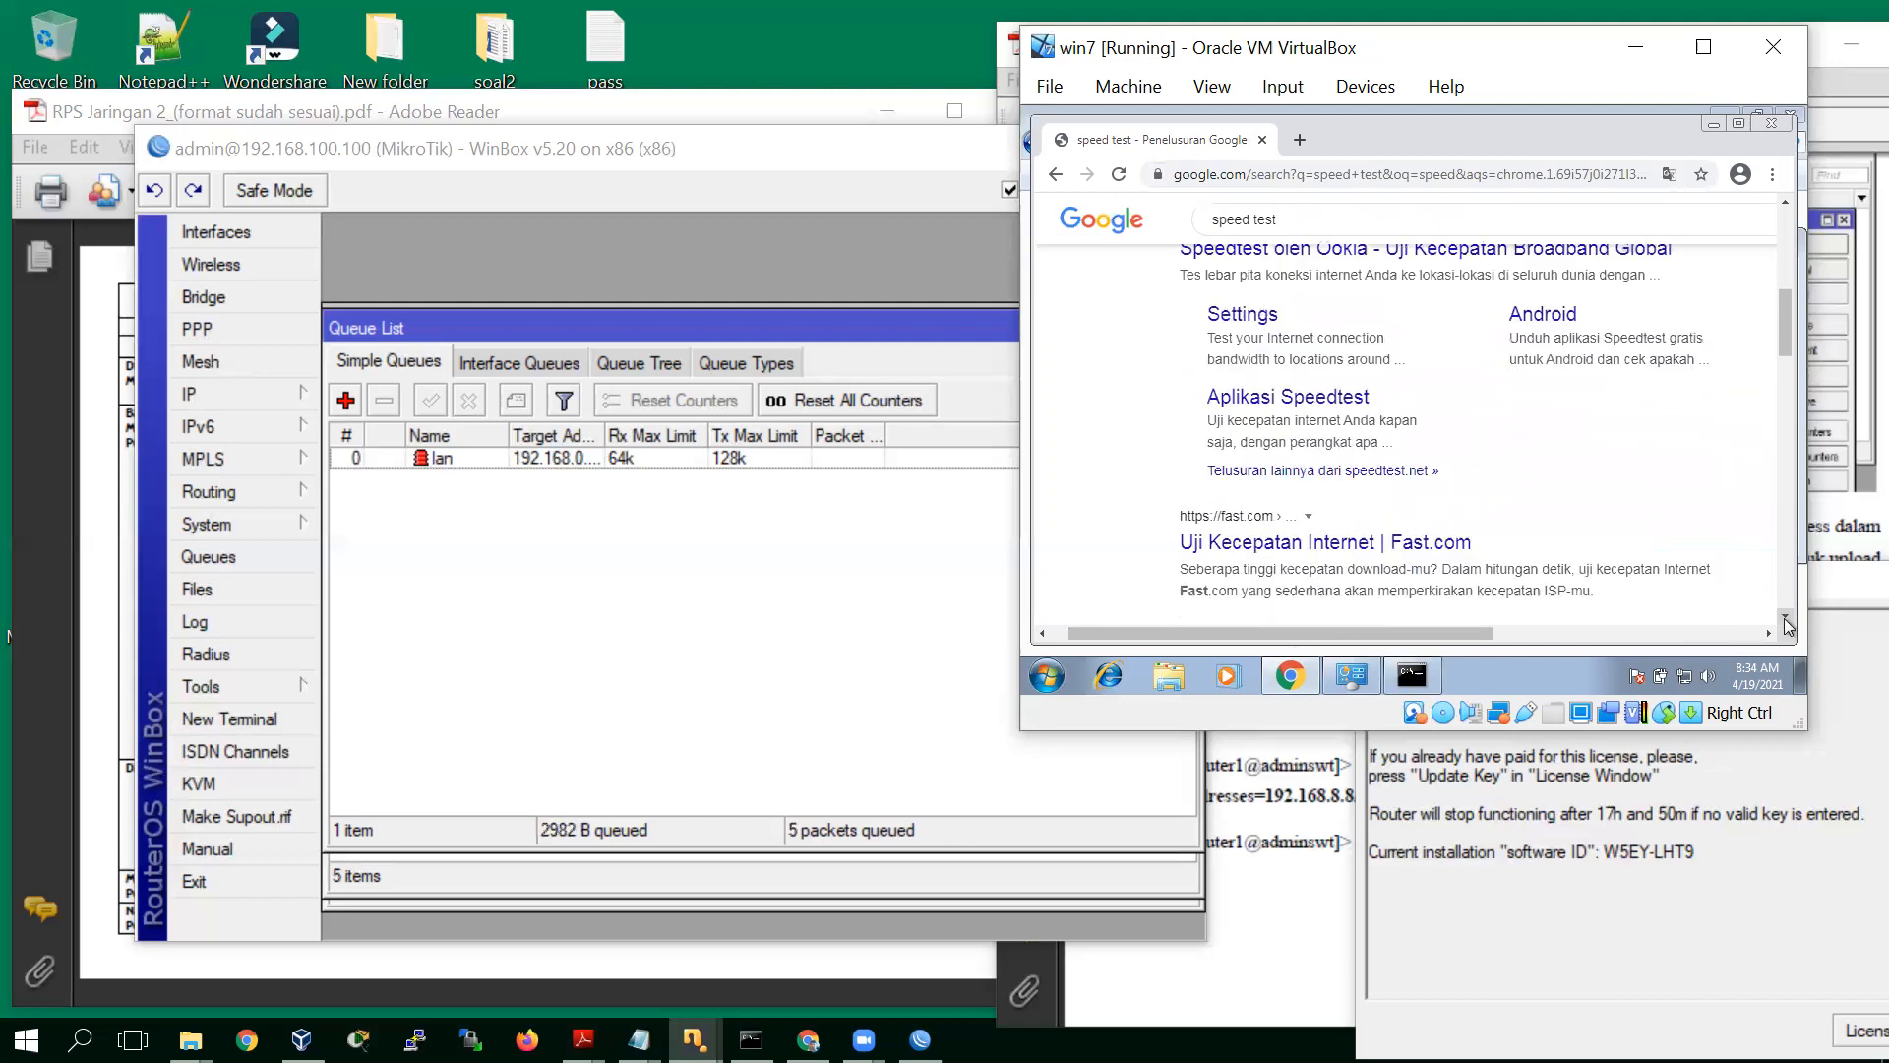
click(1279, 258)
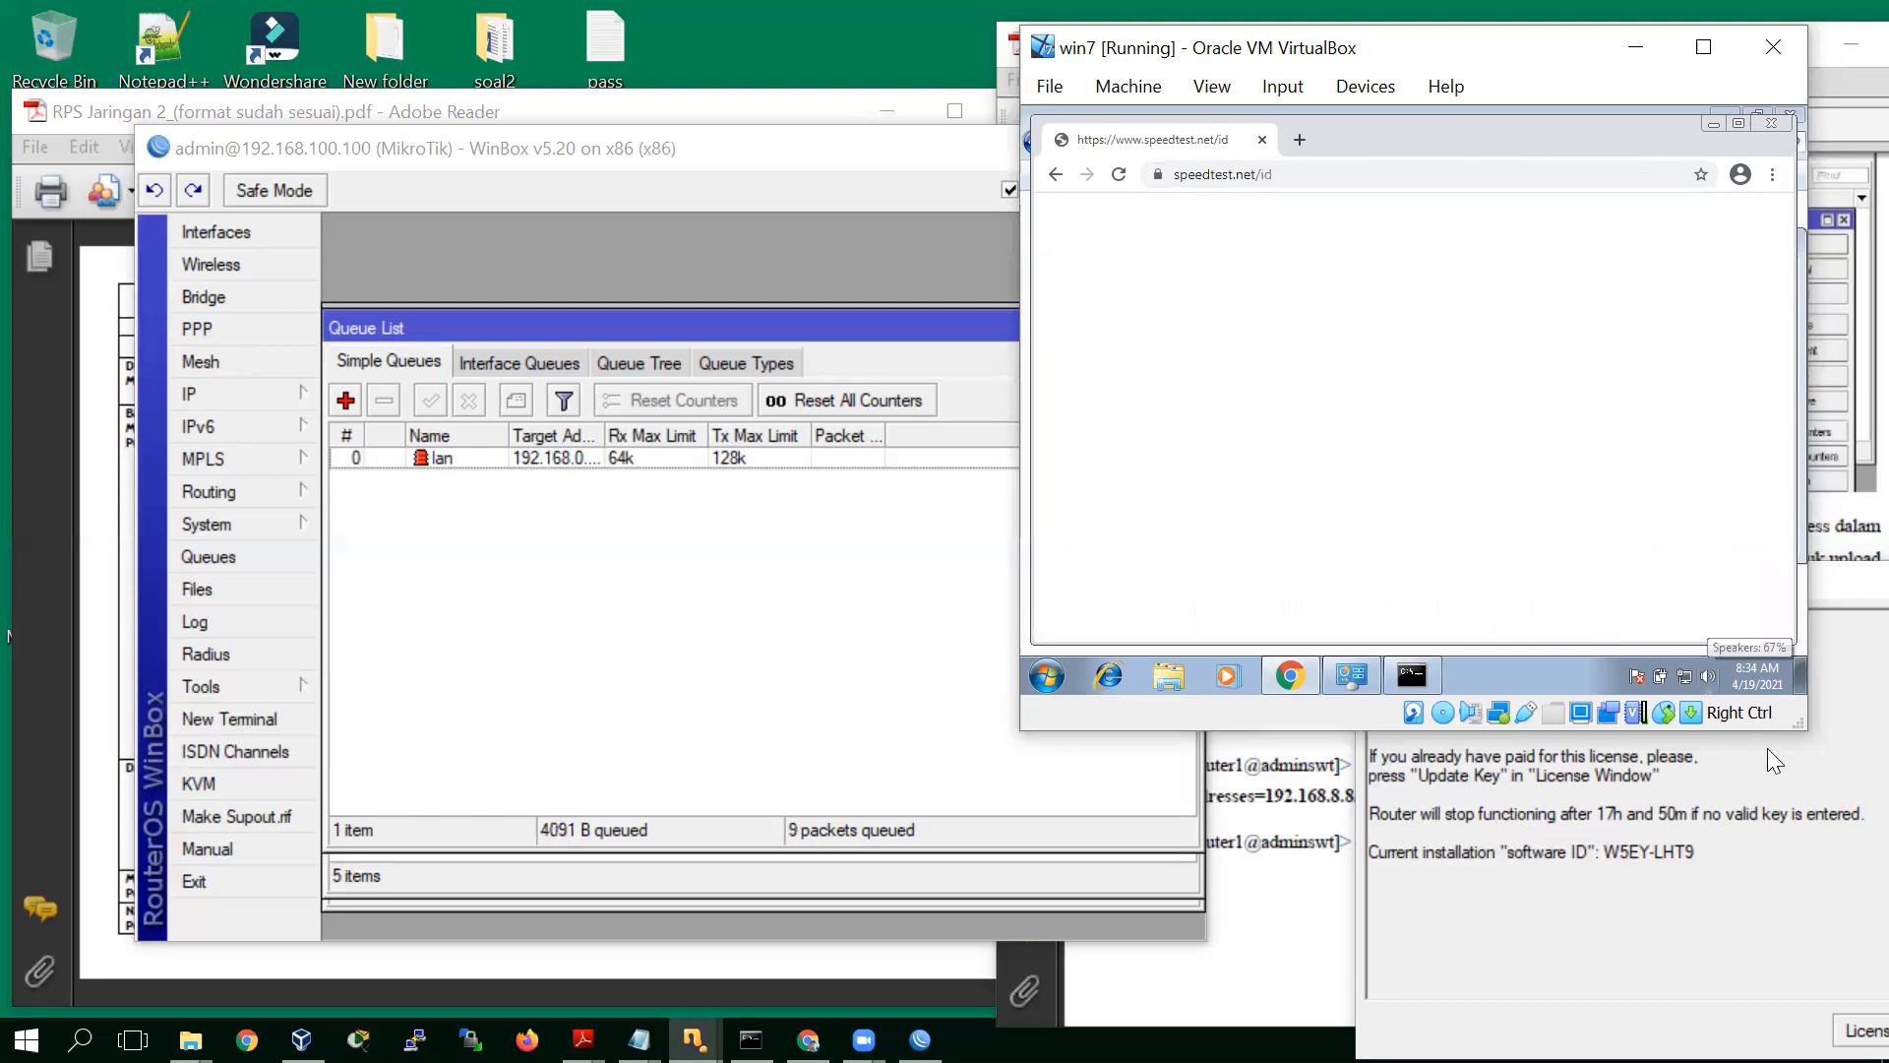
click(1847, 793)
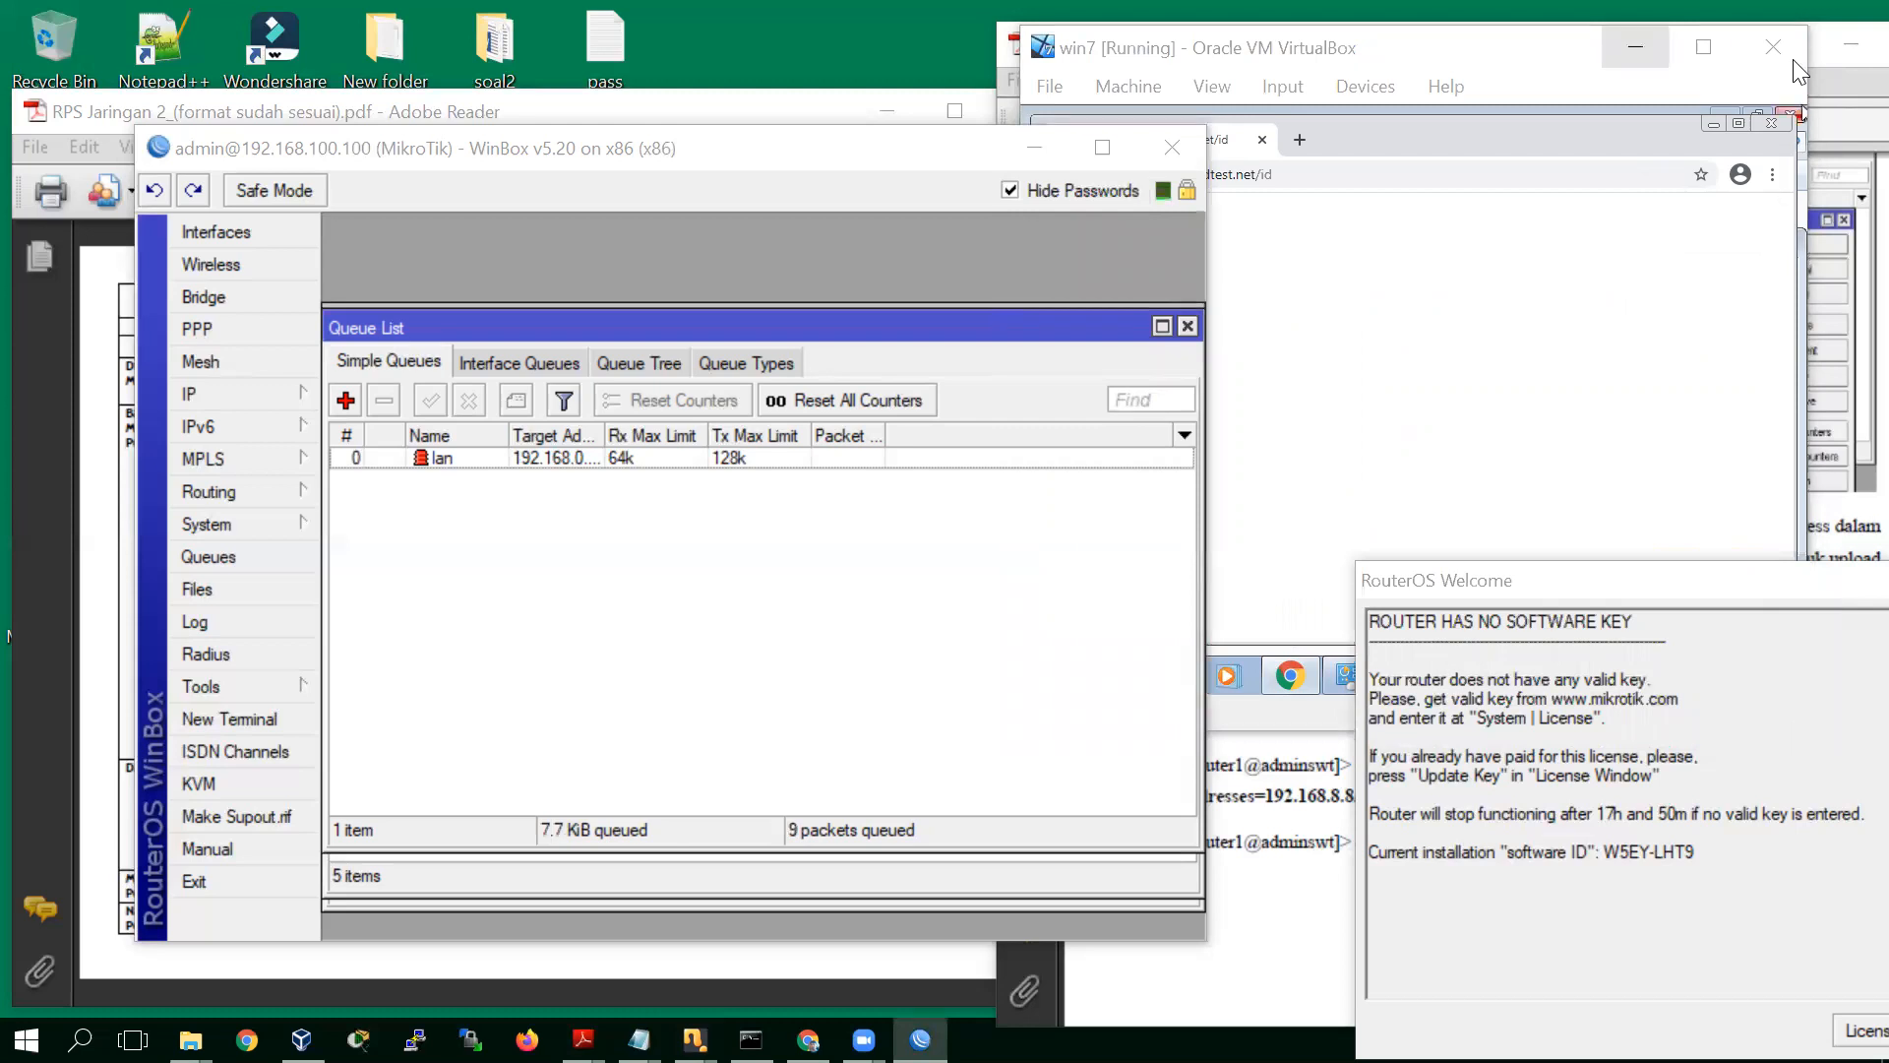
click(1635, 48)
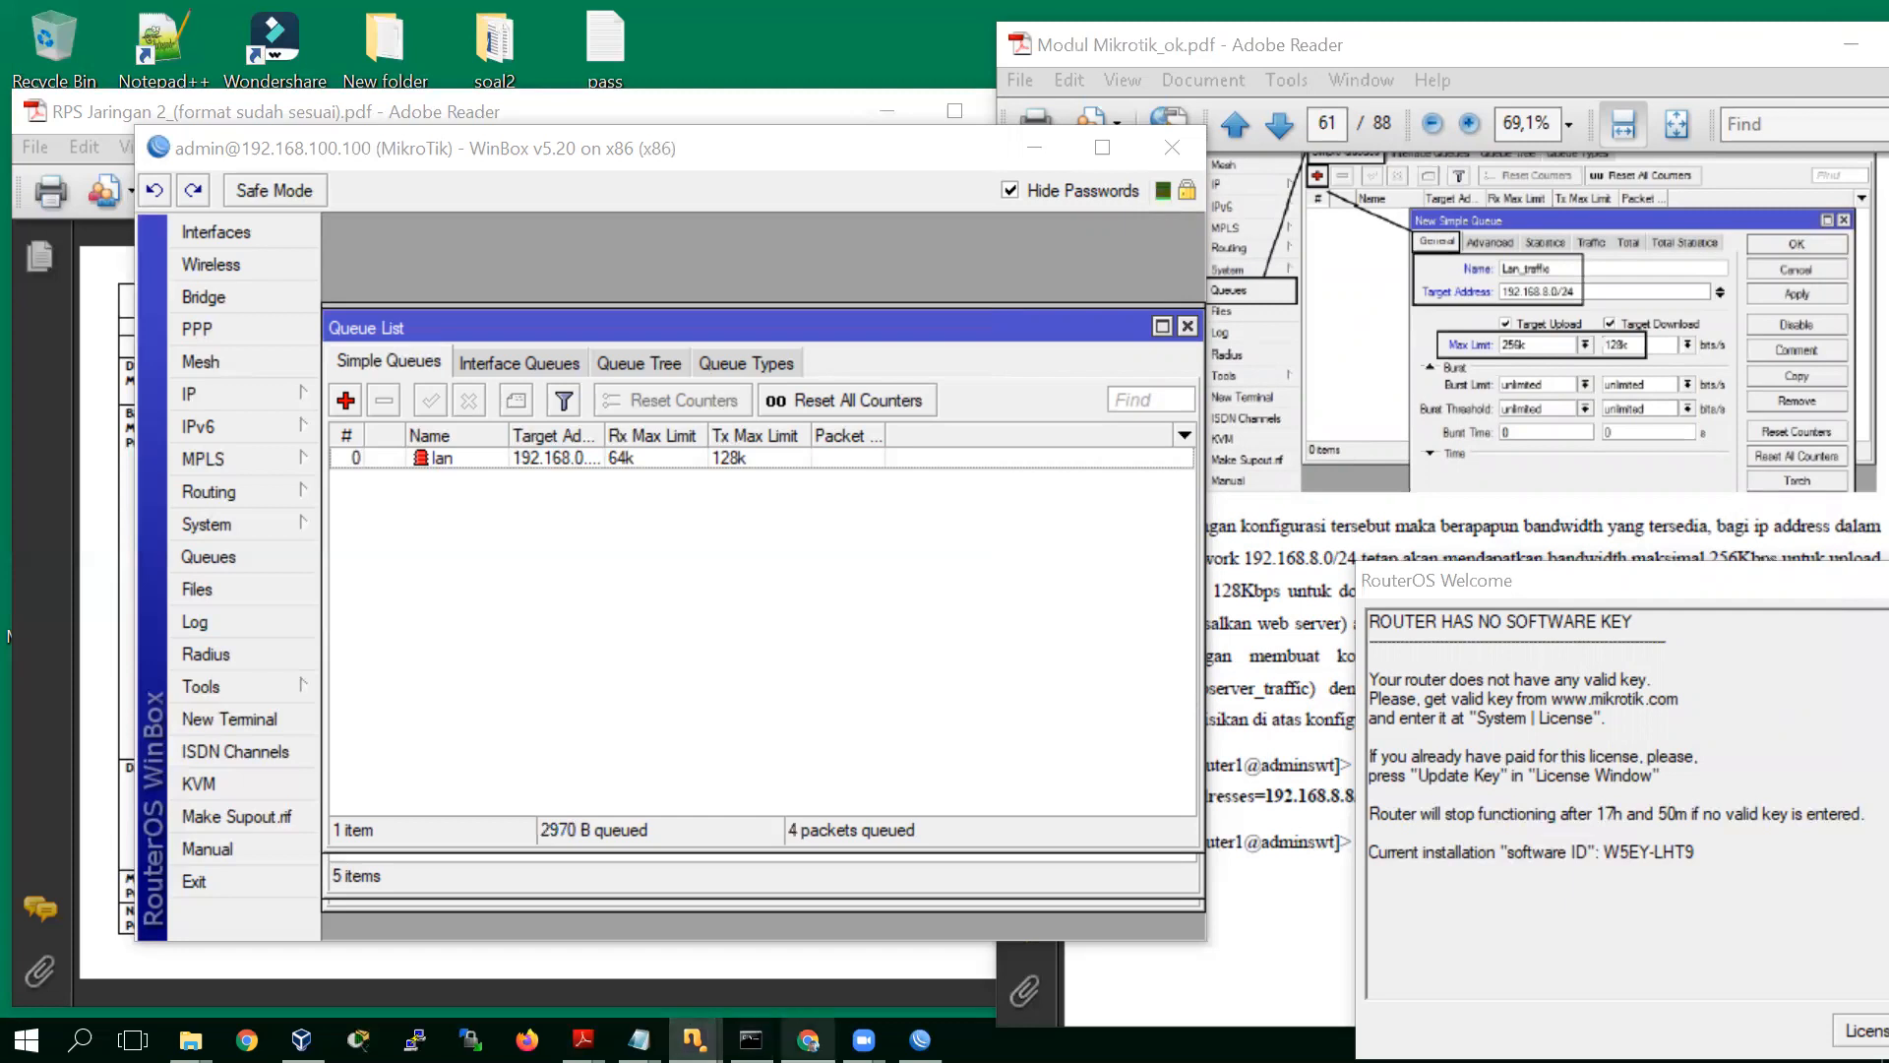
Set the lan queue's maximum upload and download limits to unlimited, and apply and save the change
mouse_move(808, 1042)
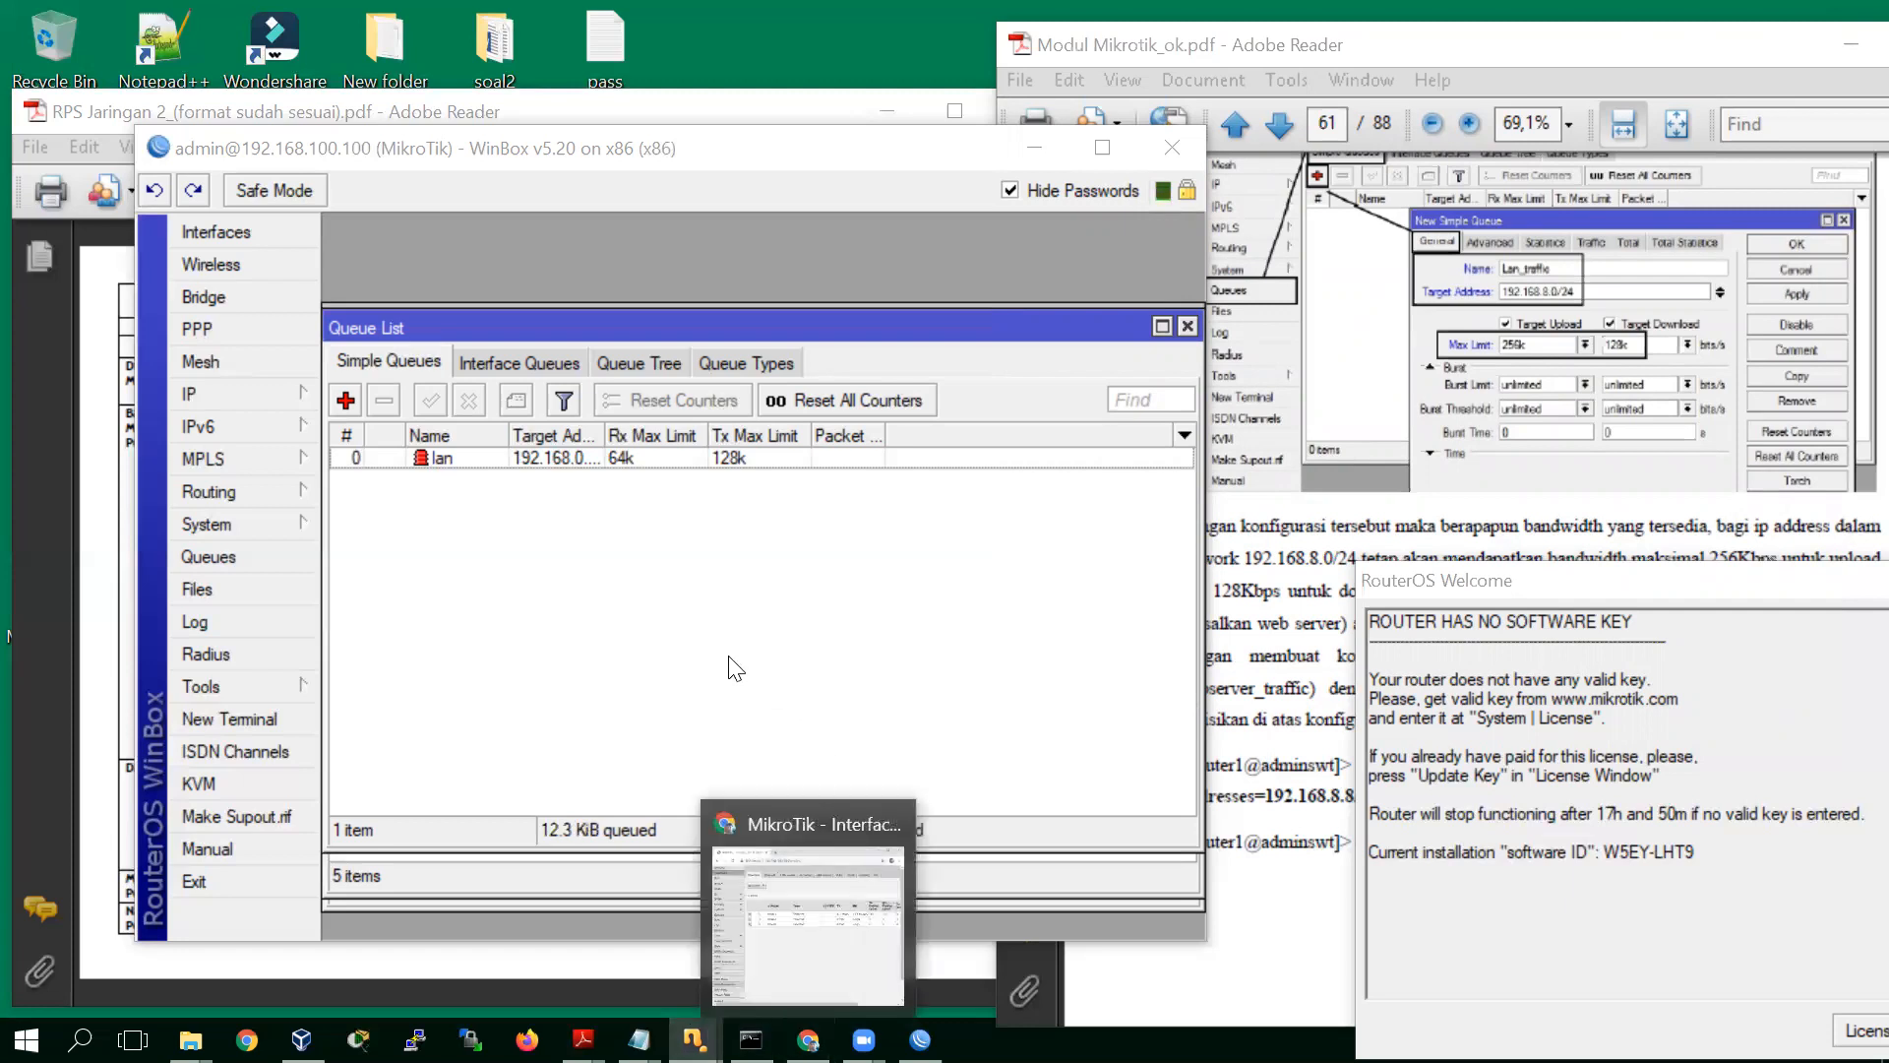
click(622, 458)
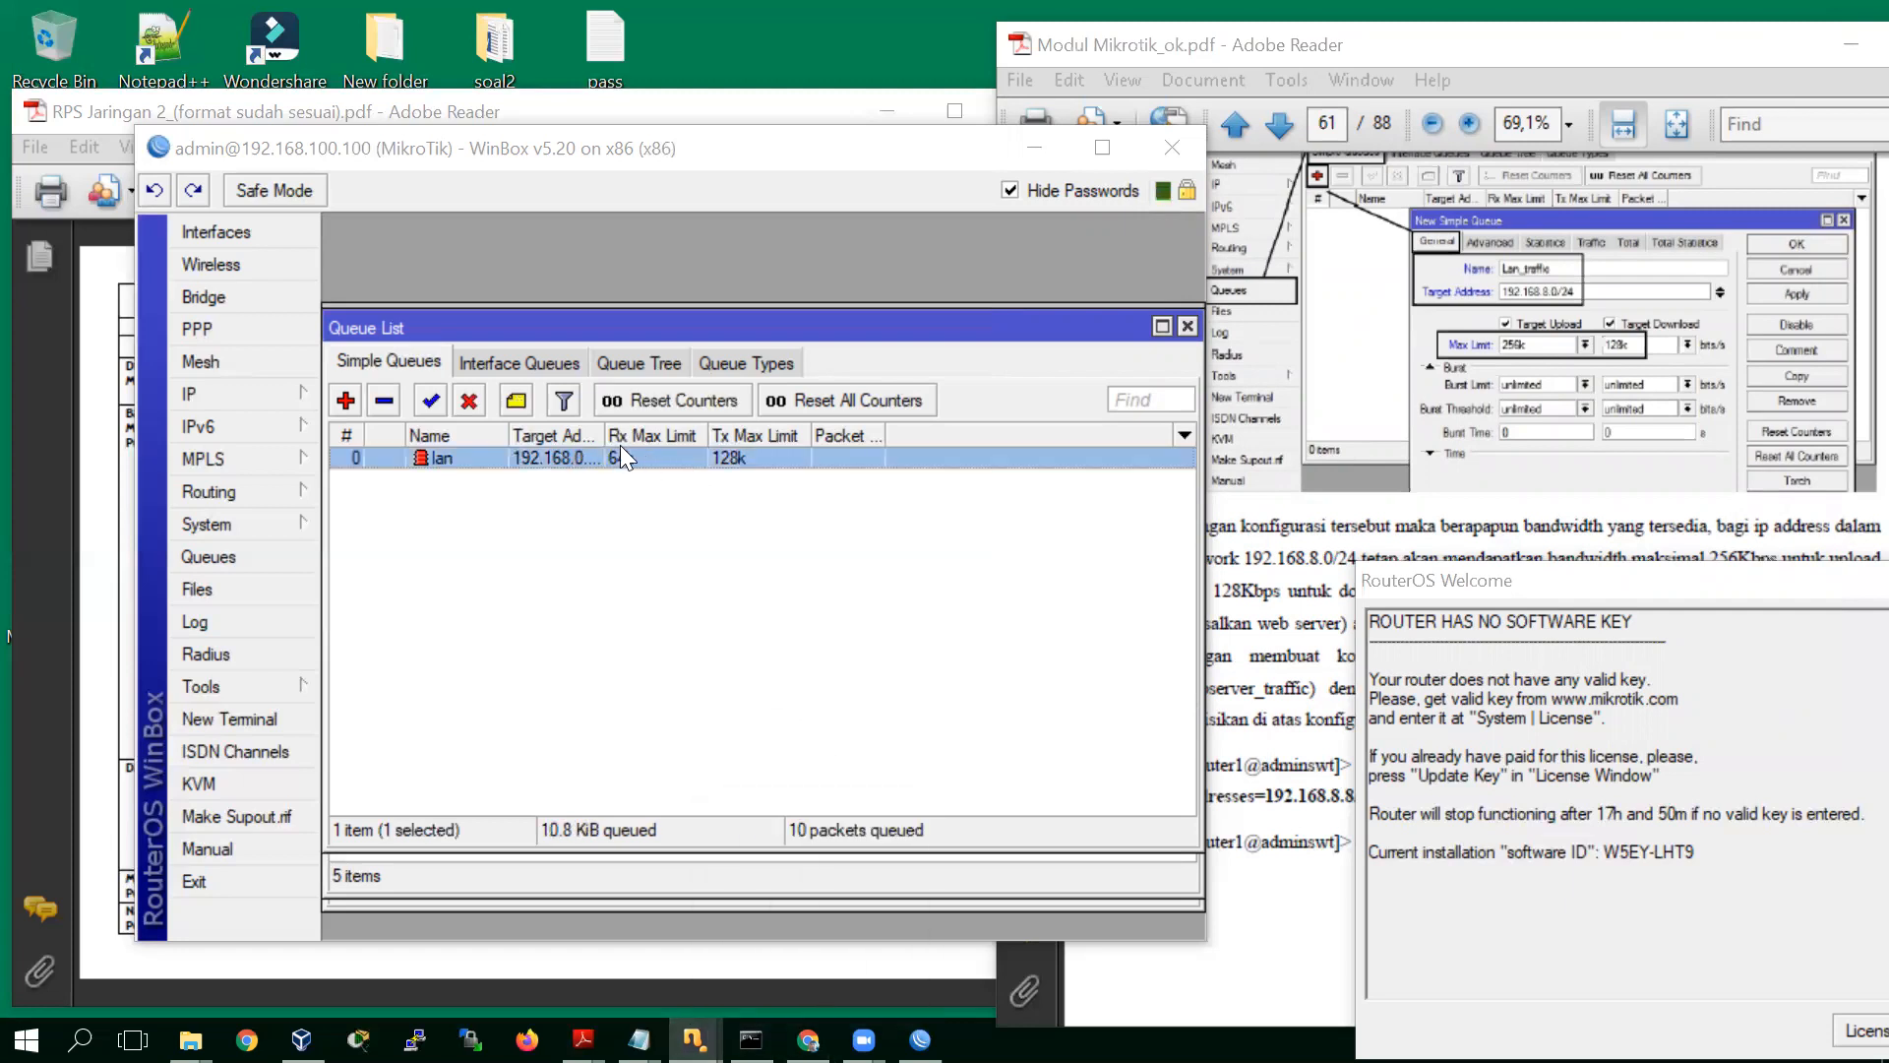
double_click(626, 455)
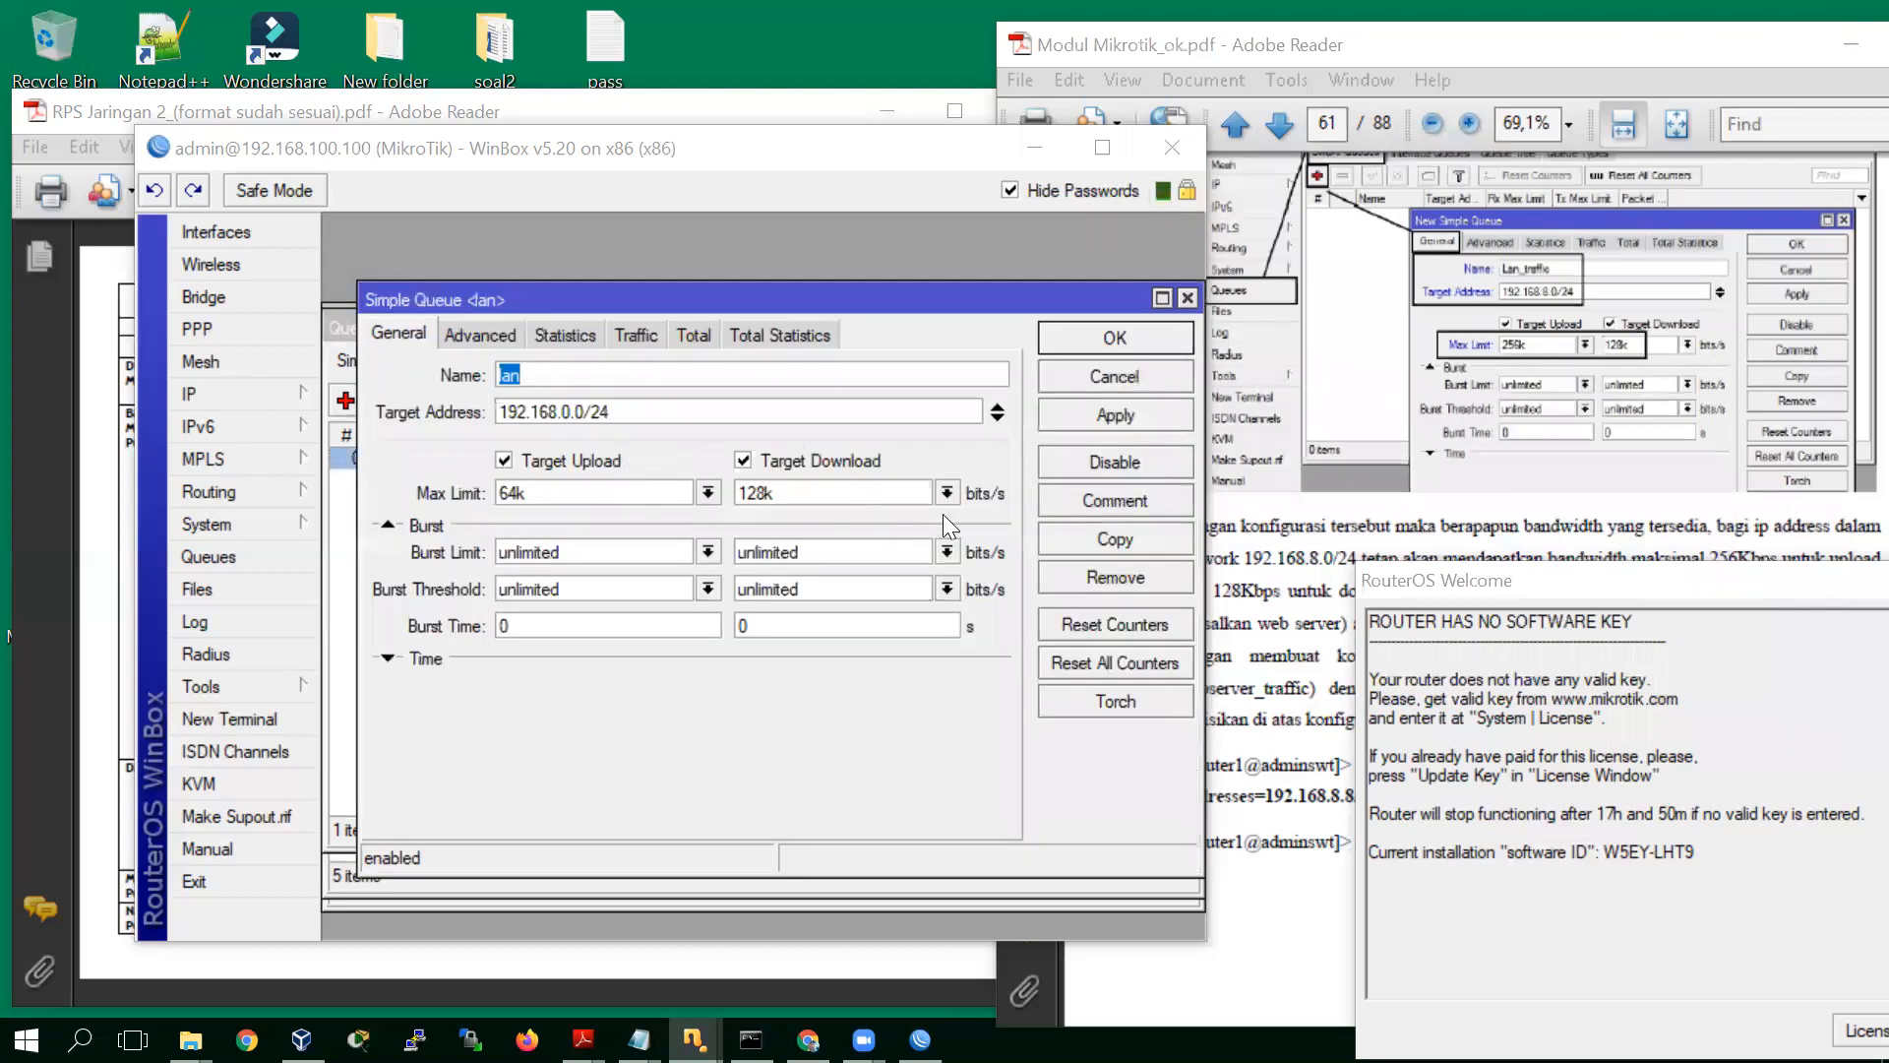
click(718, 498)
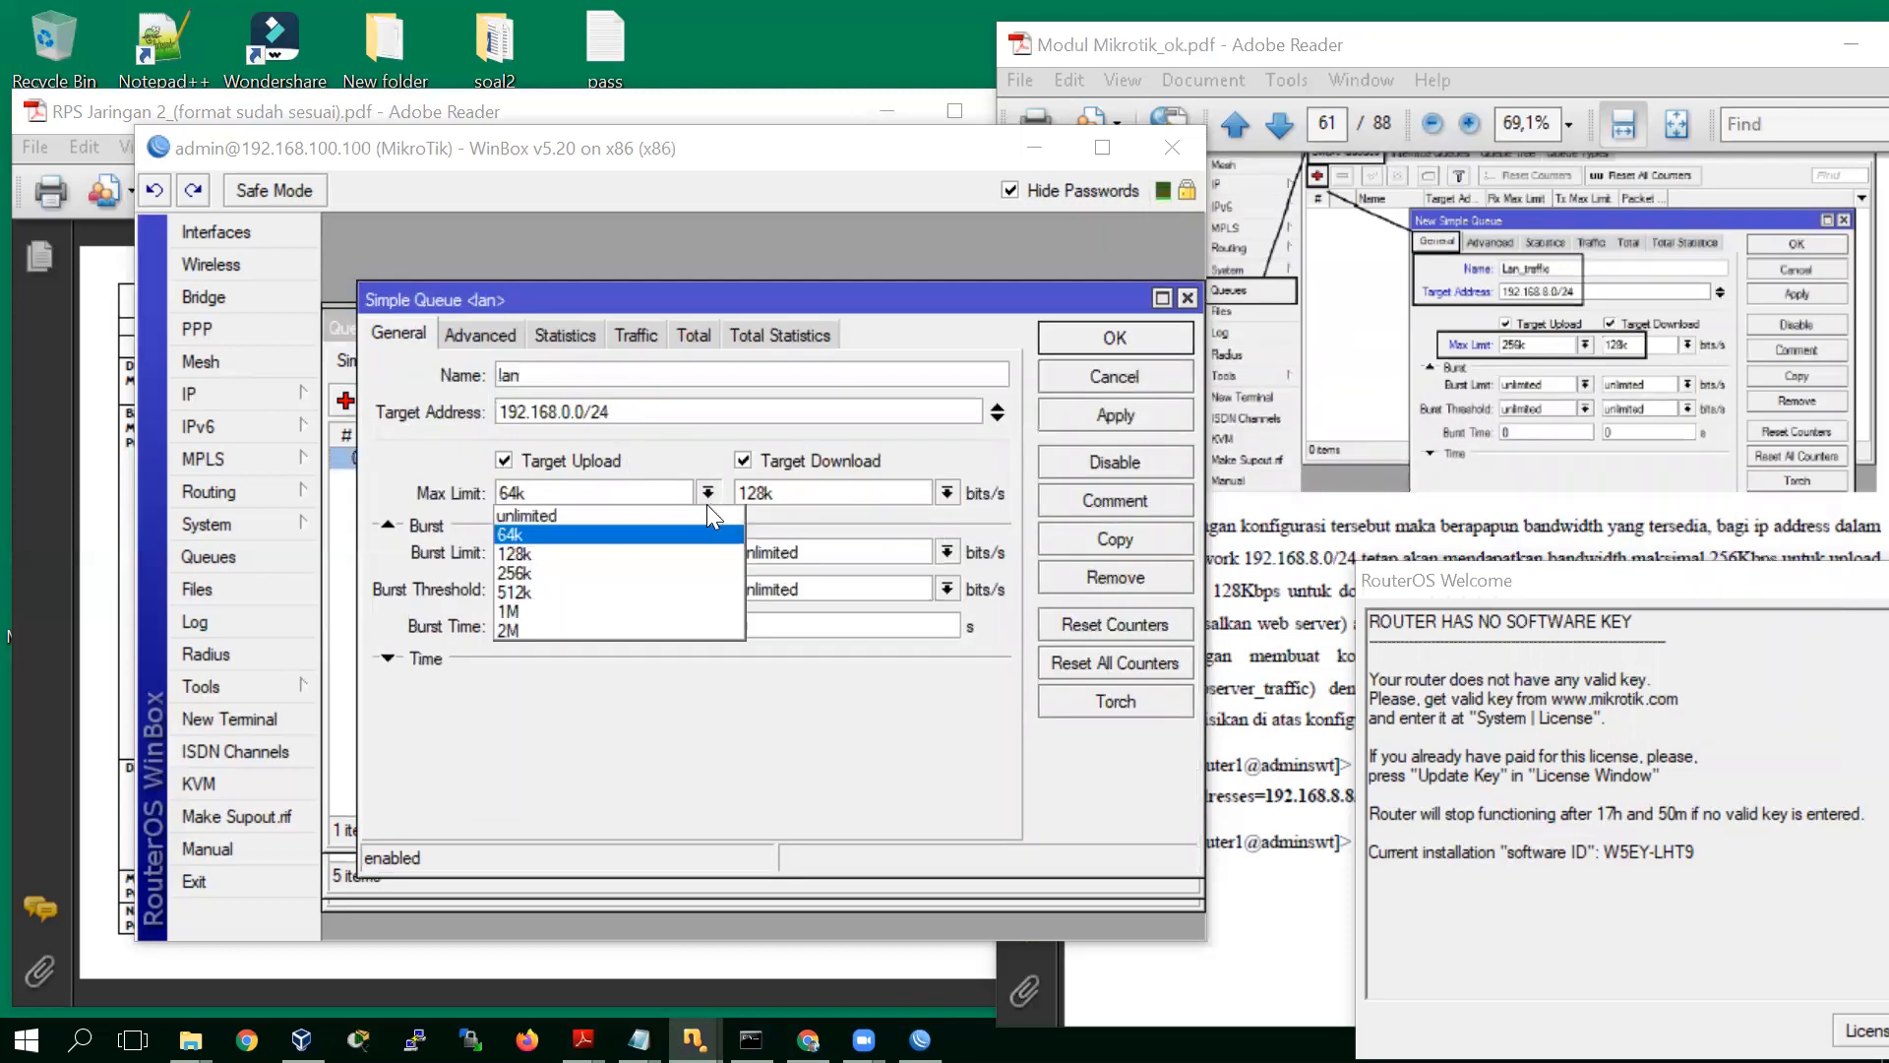
click(700, 510)
click(948, 493)
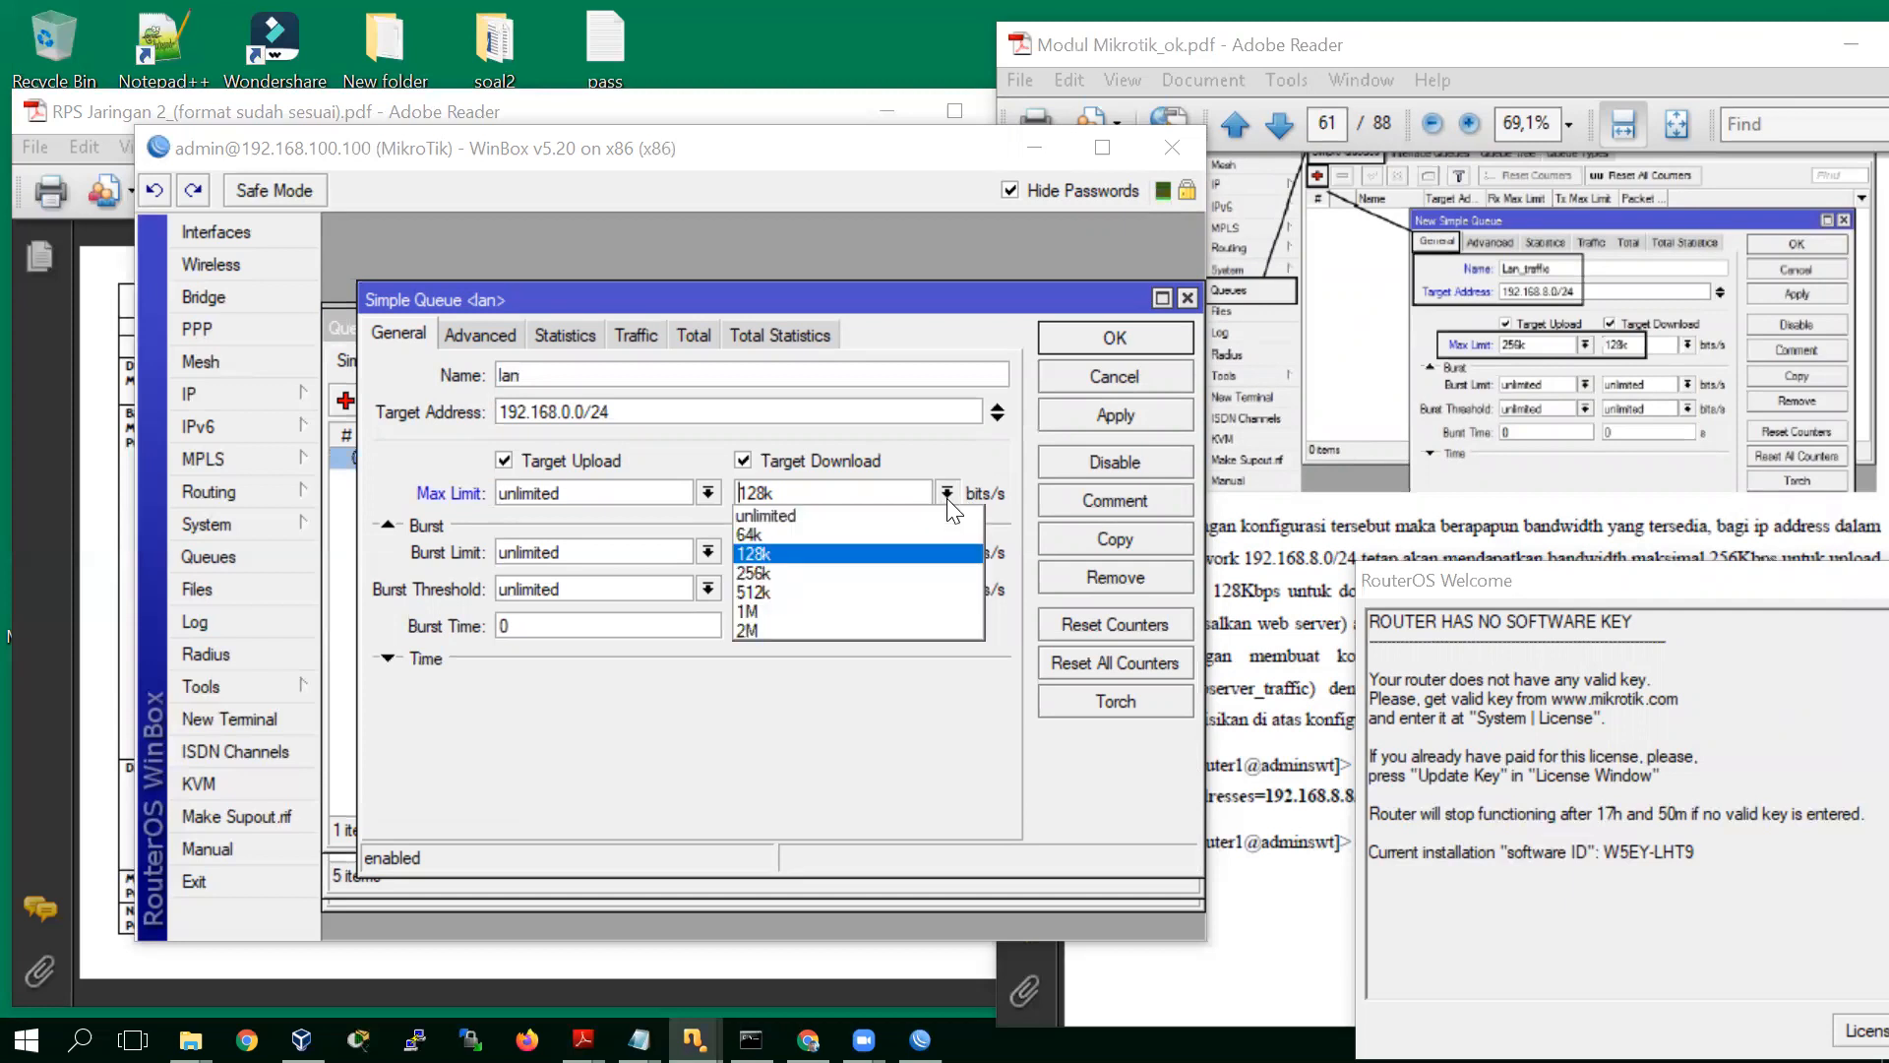
click(931, 516)
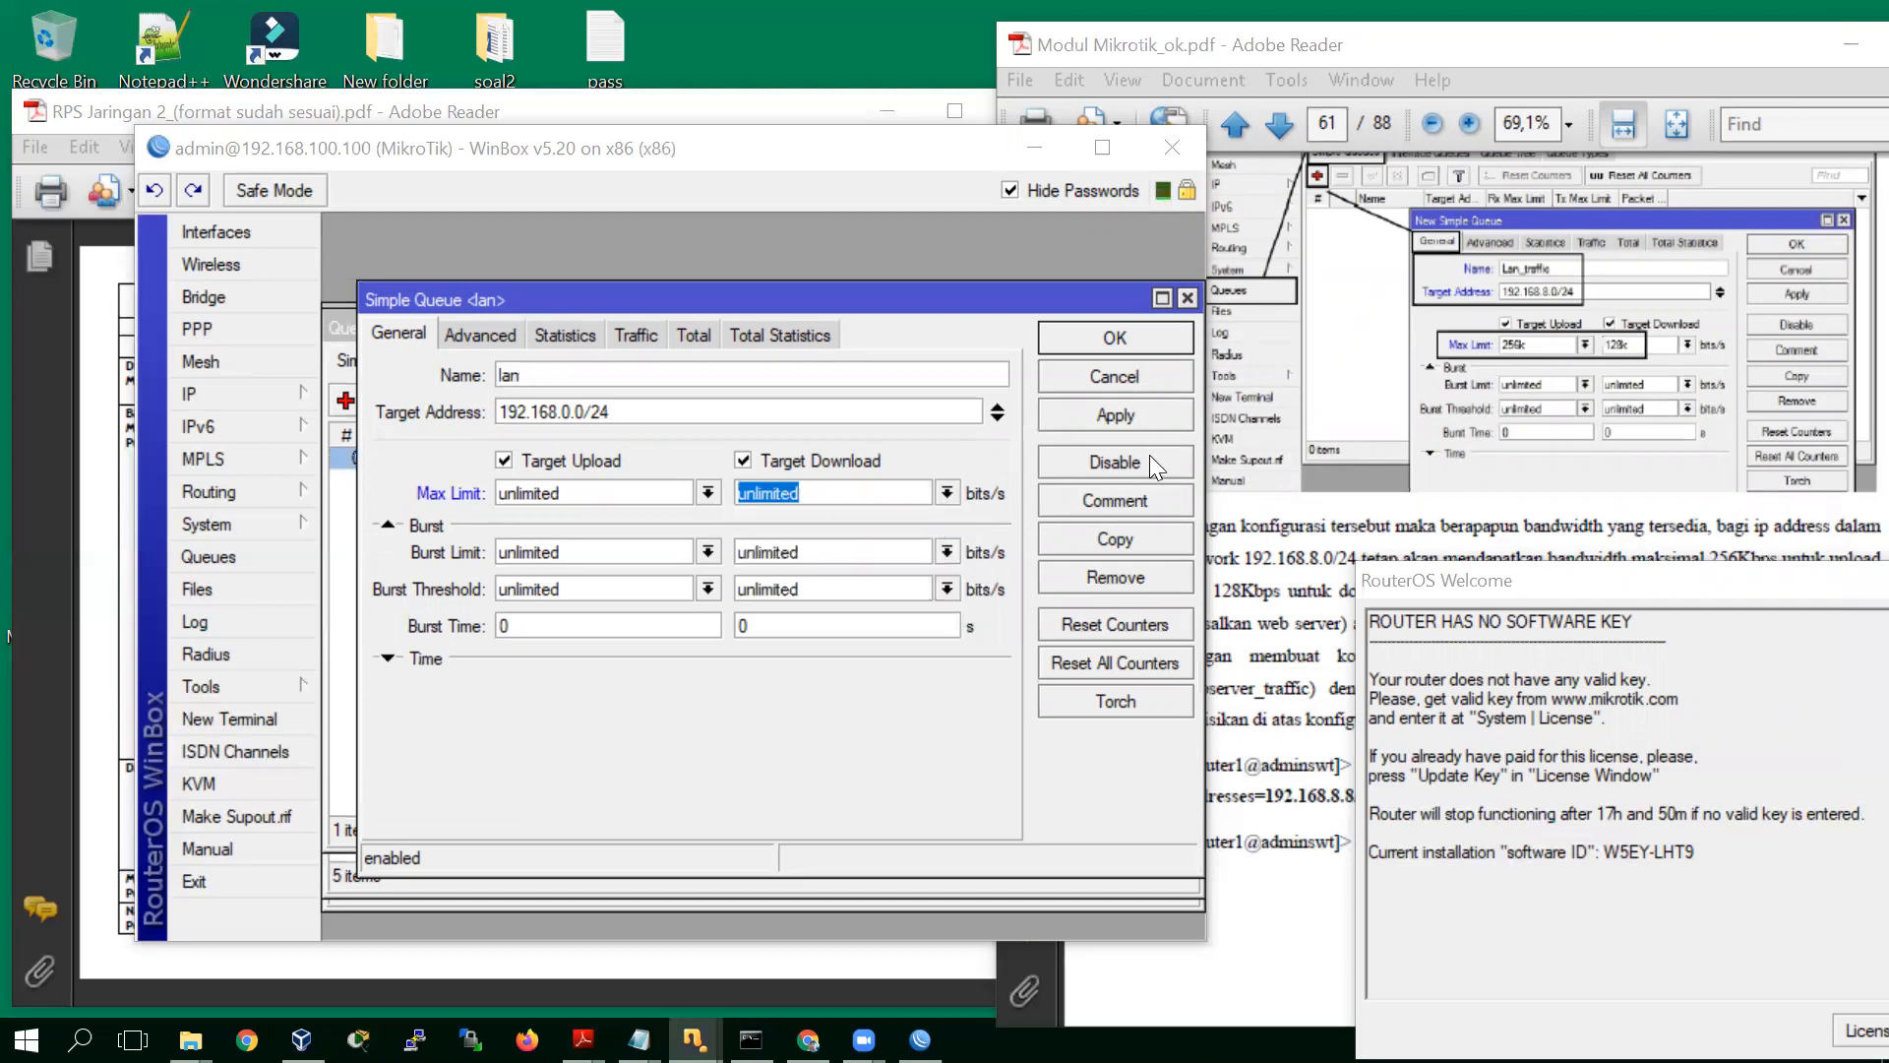
click(1108, 408)
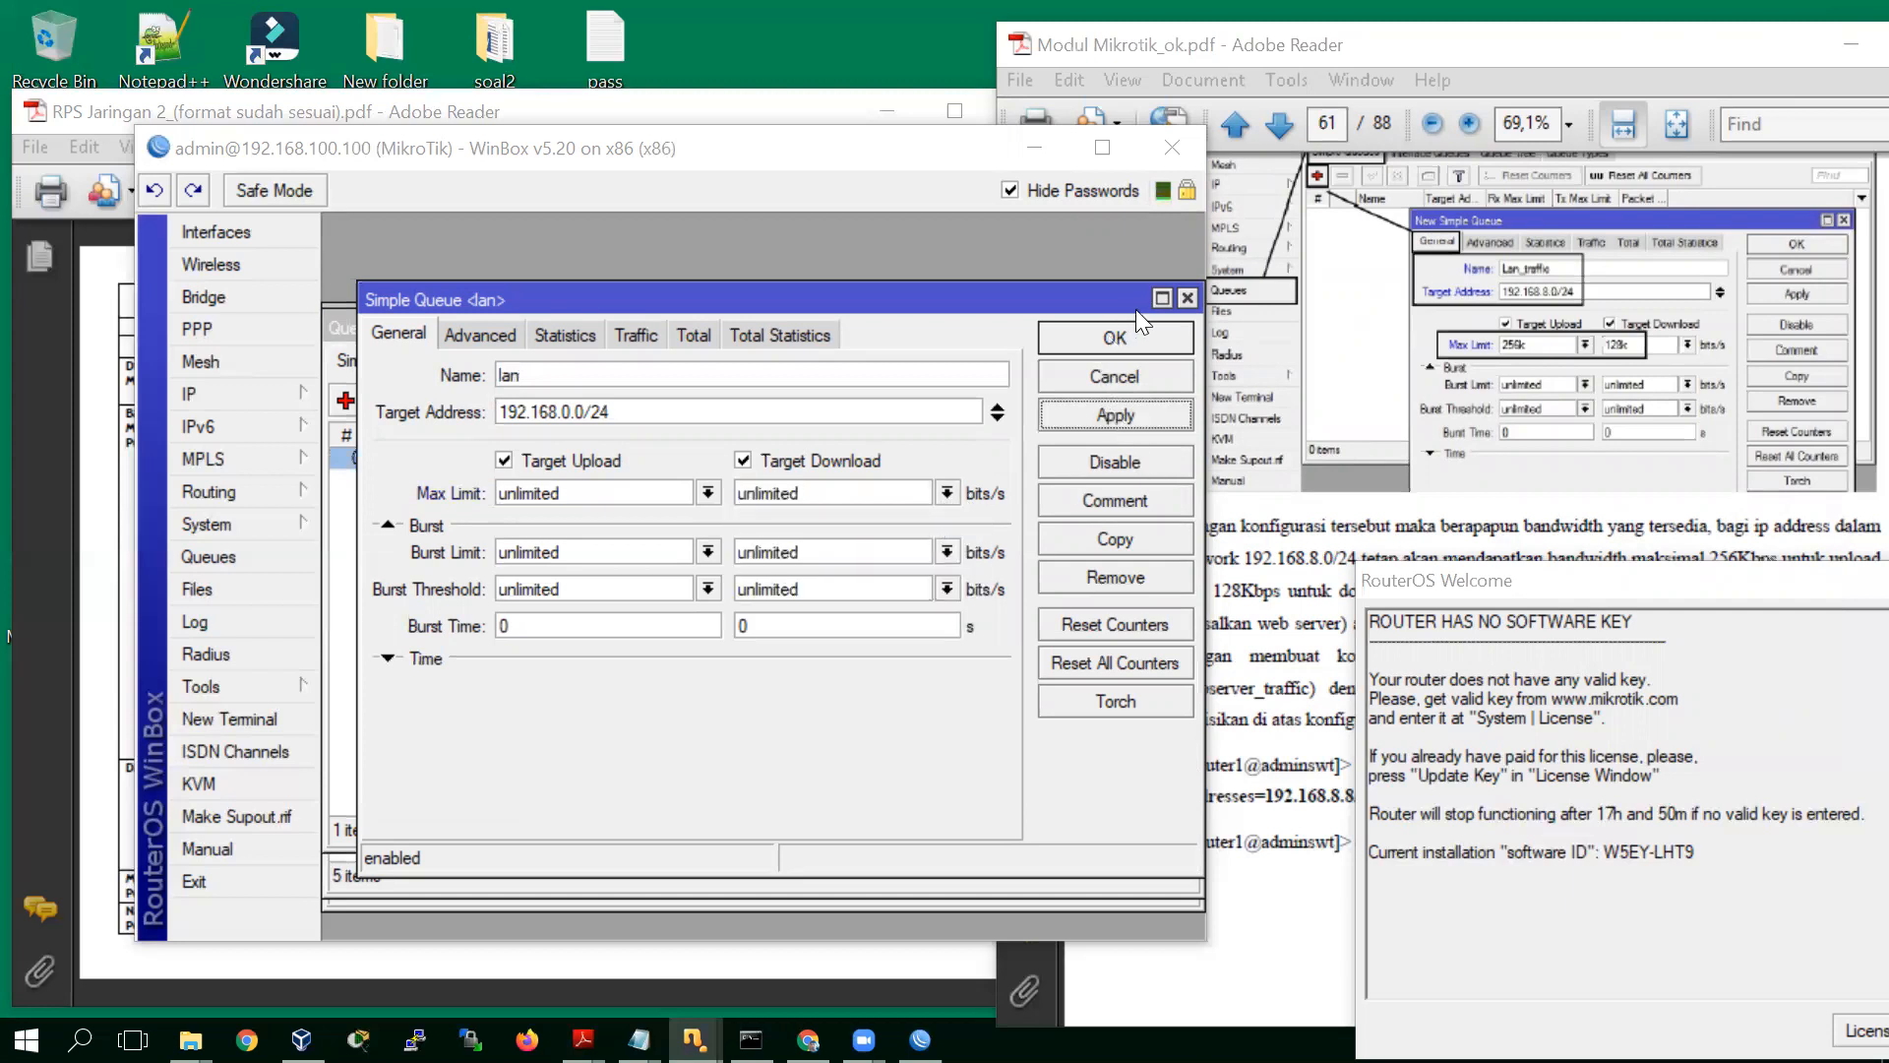
click(1120, 336)
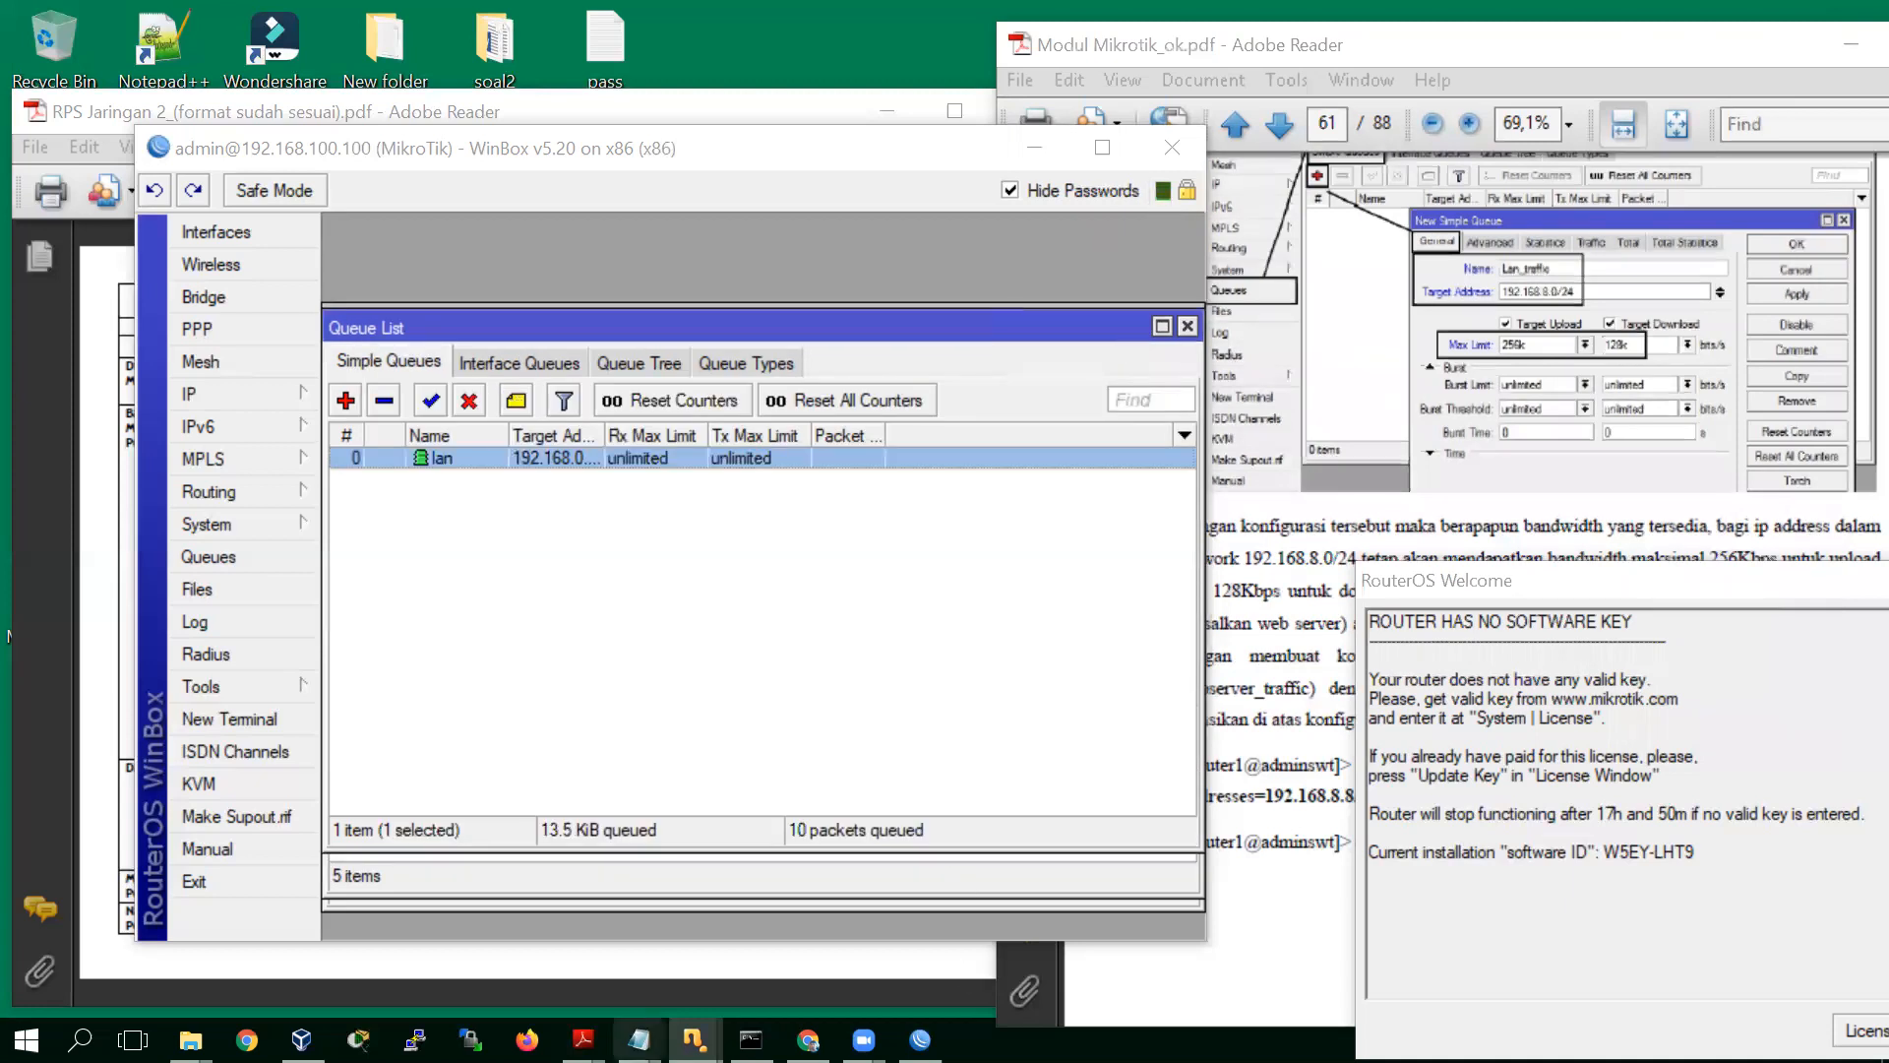
Switch to the win7 virtual machine, load detik.com in Chrome to test the unlimited connection, and dismiss the translation offer
mouse_move(817, 1033)
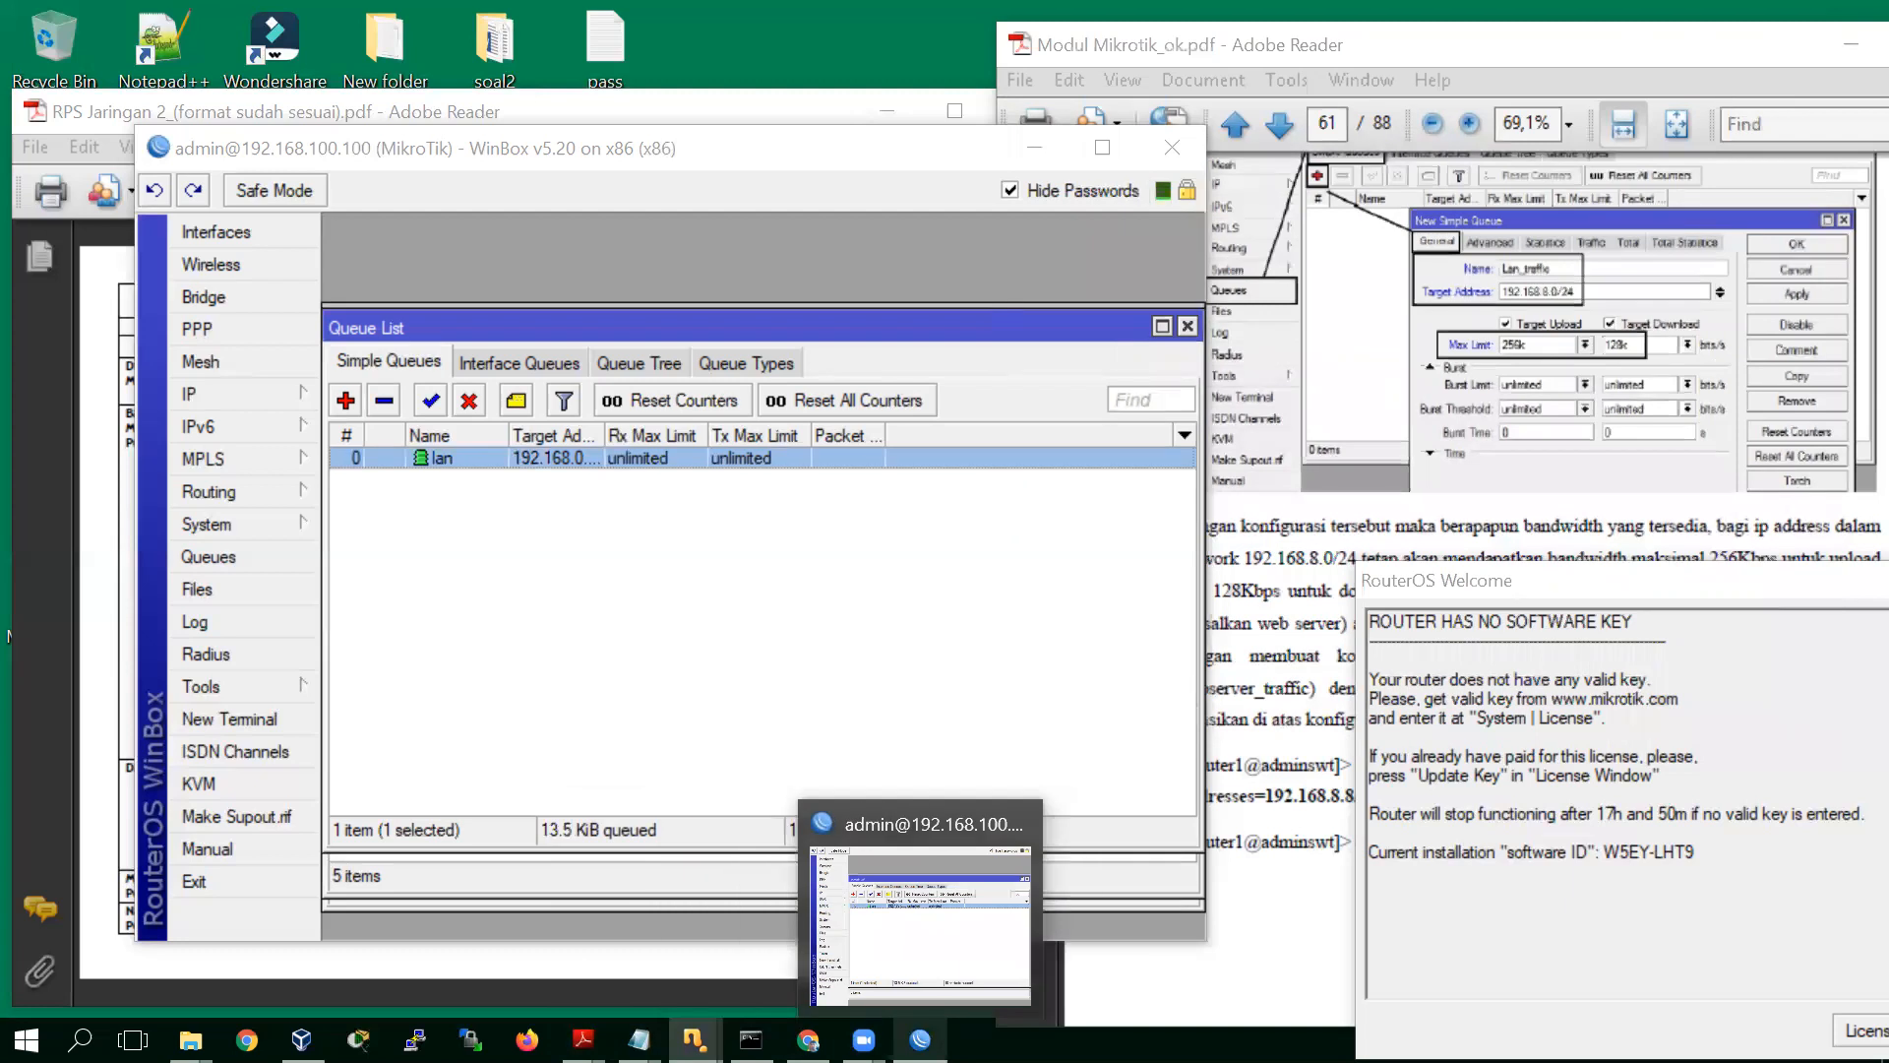
mouse_move(695, 1039)
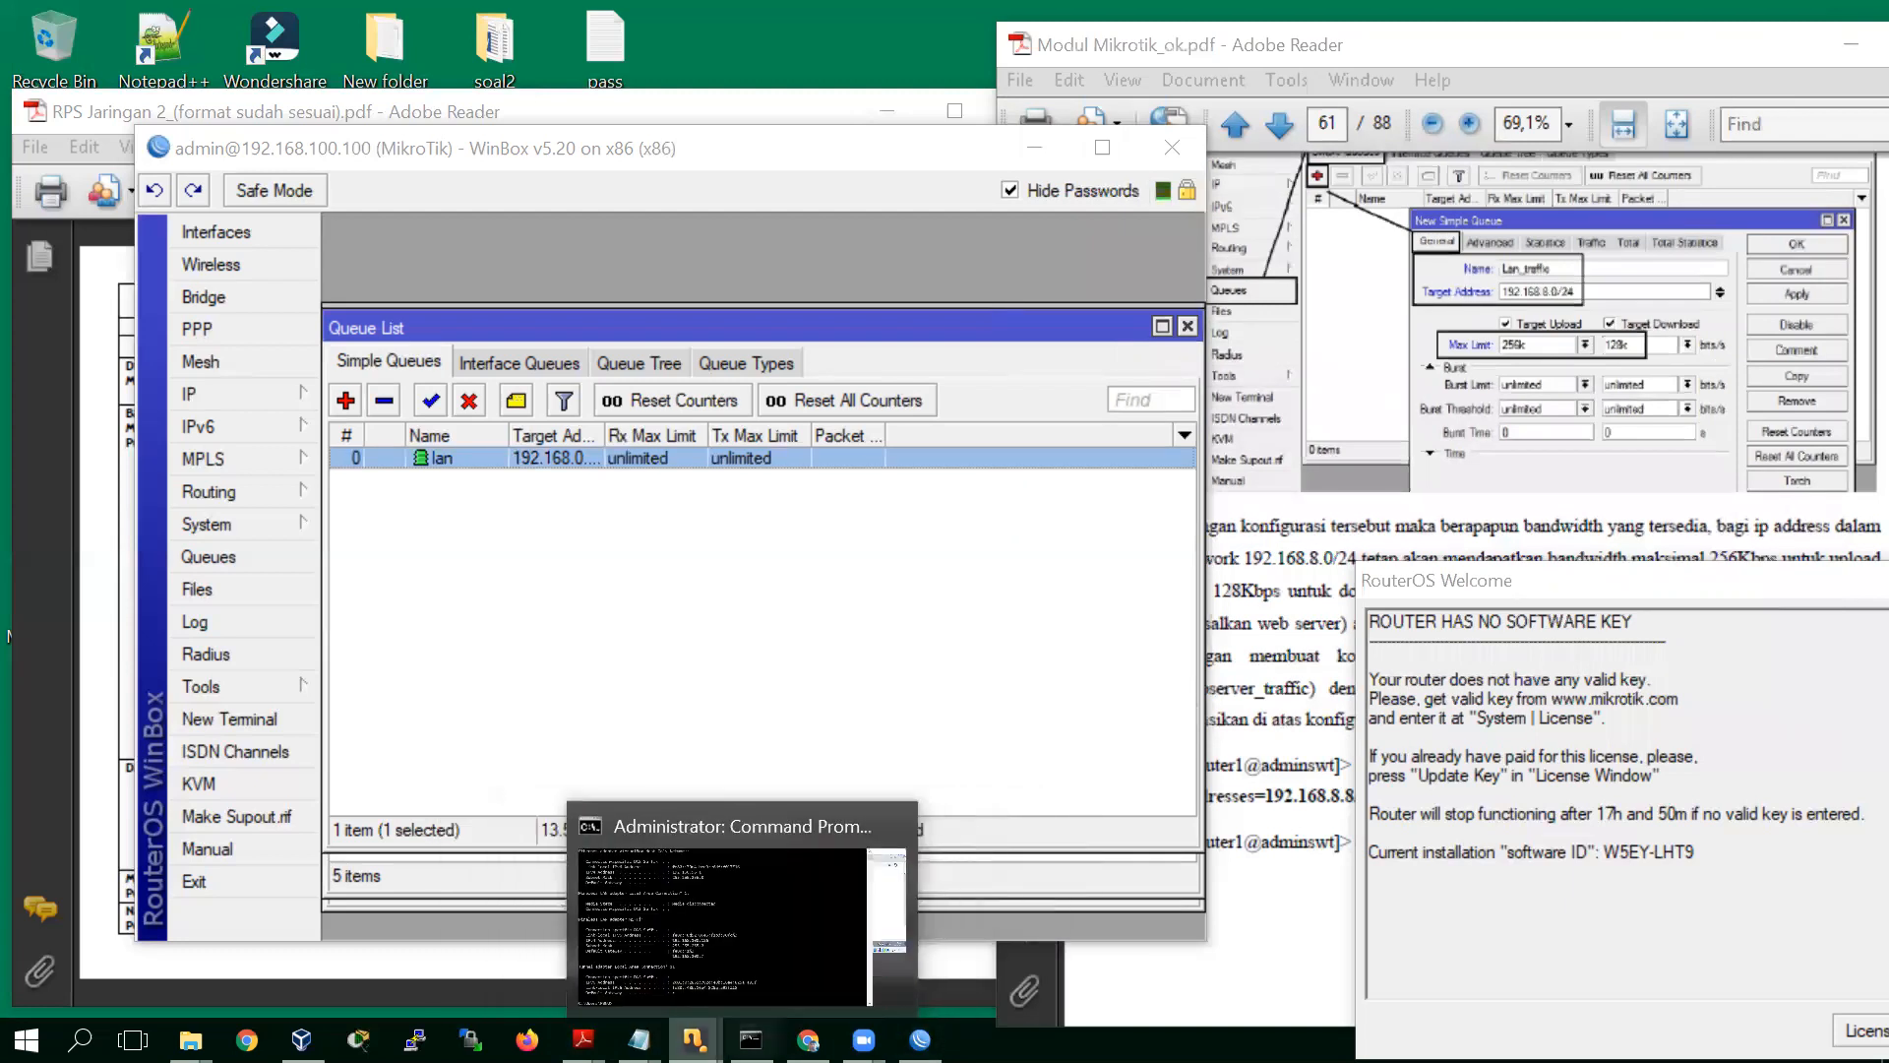
click(801, 977)
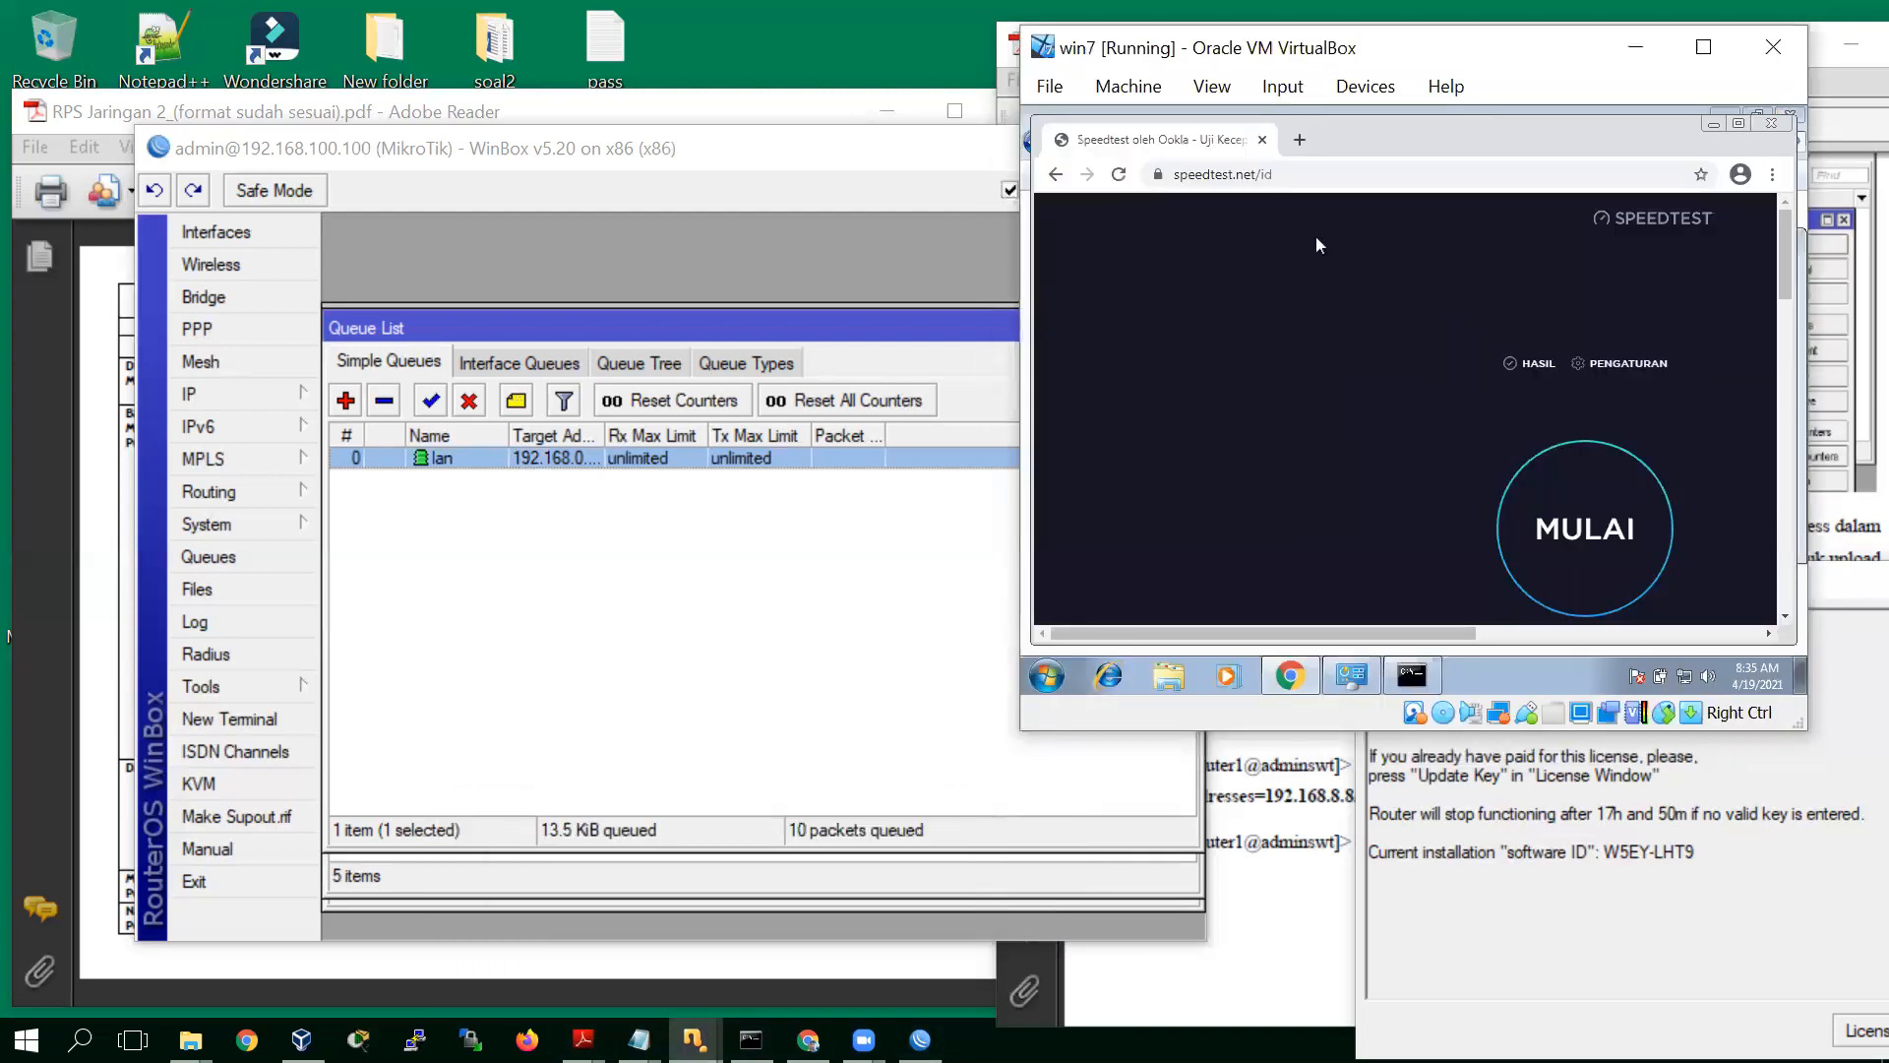
click(1334, 182)
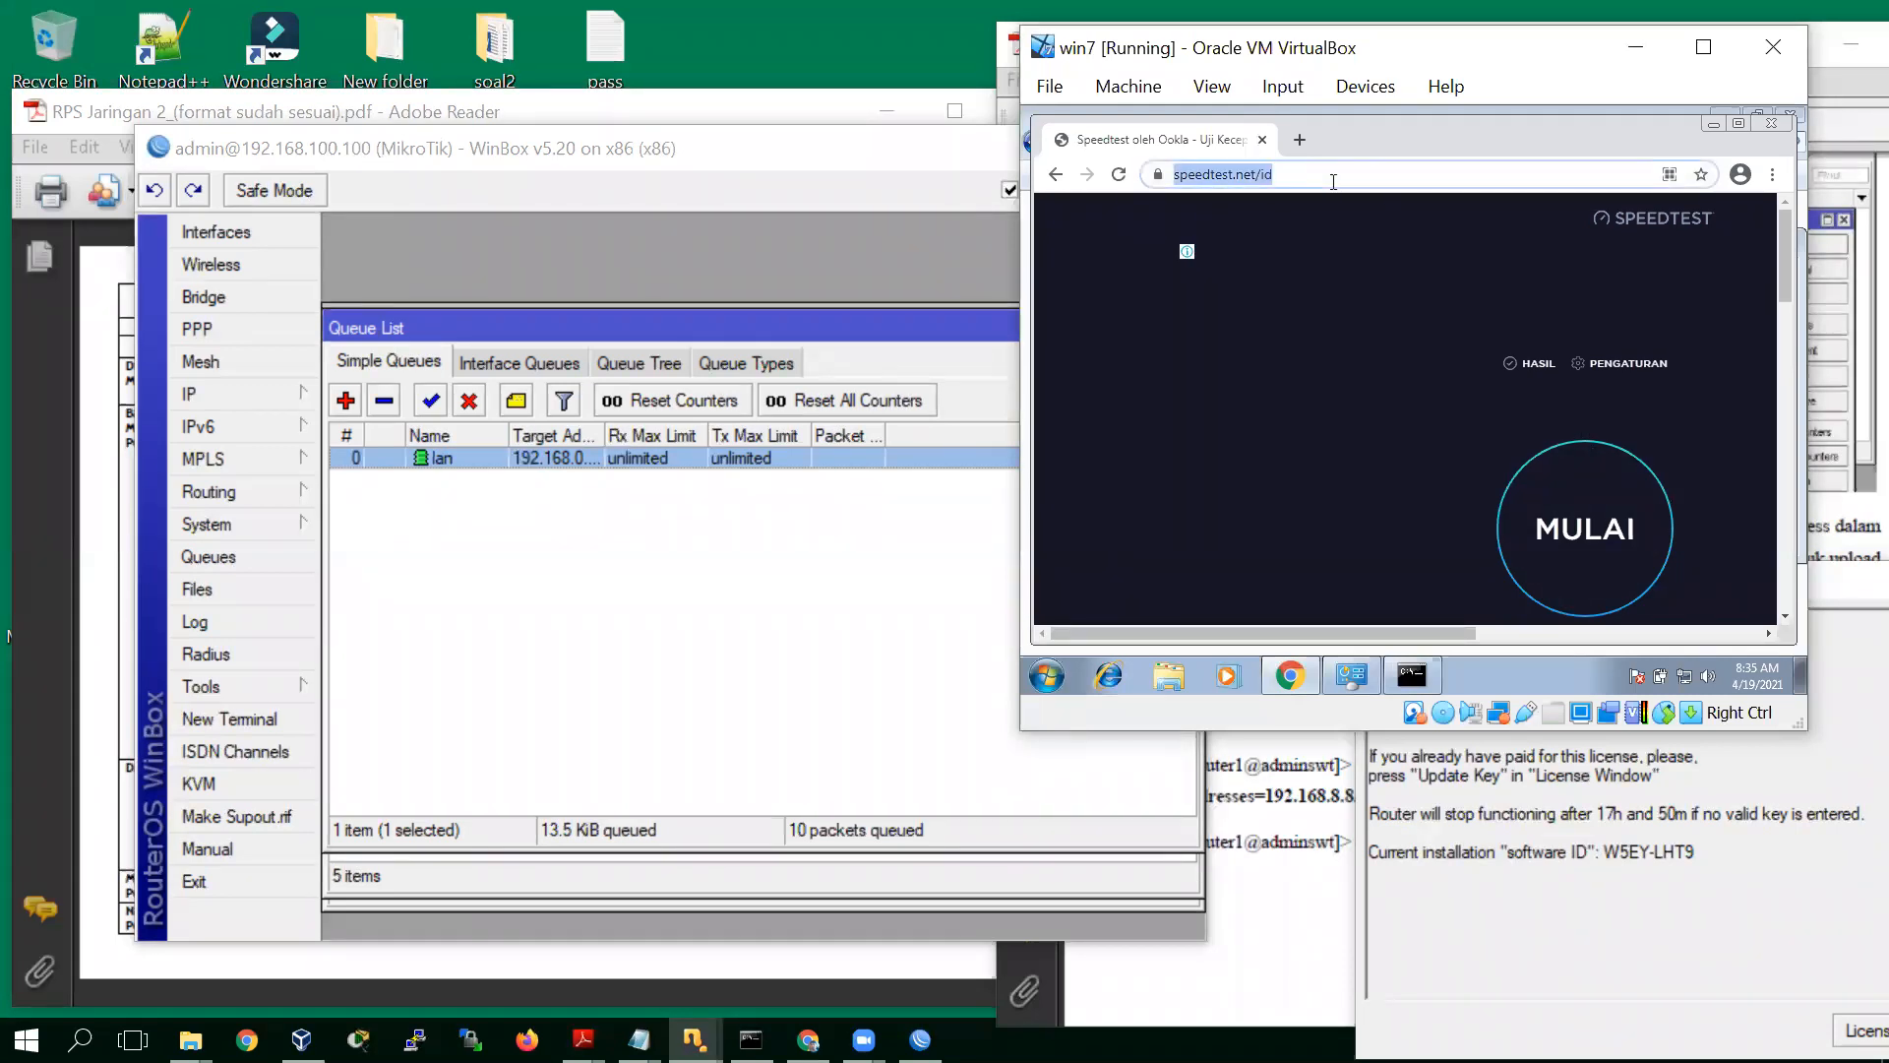
text(det)
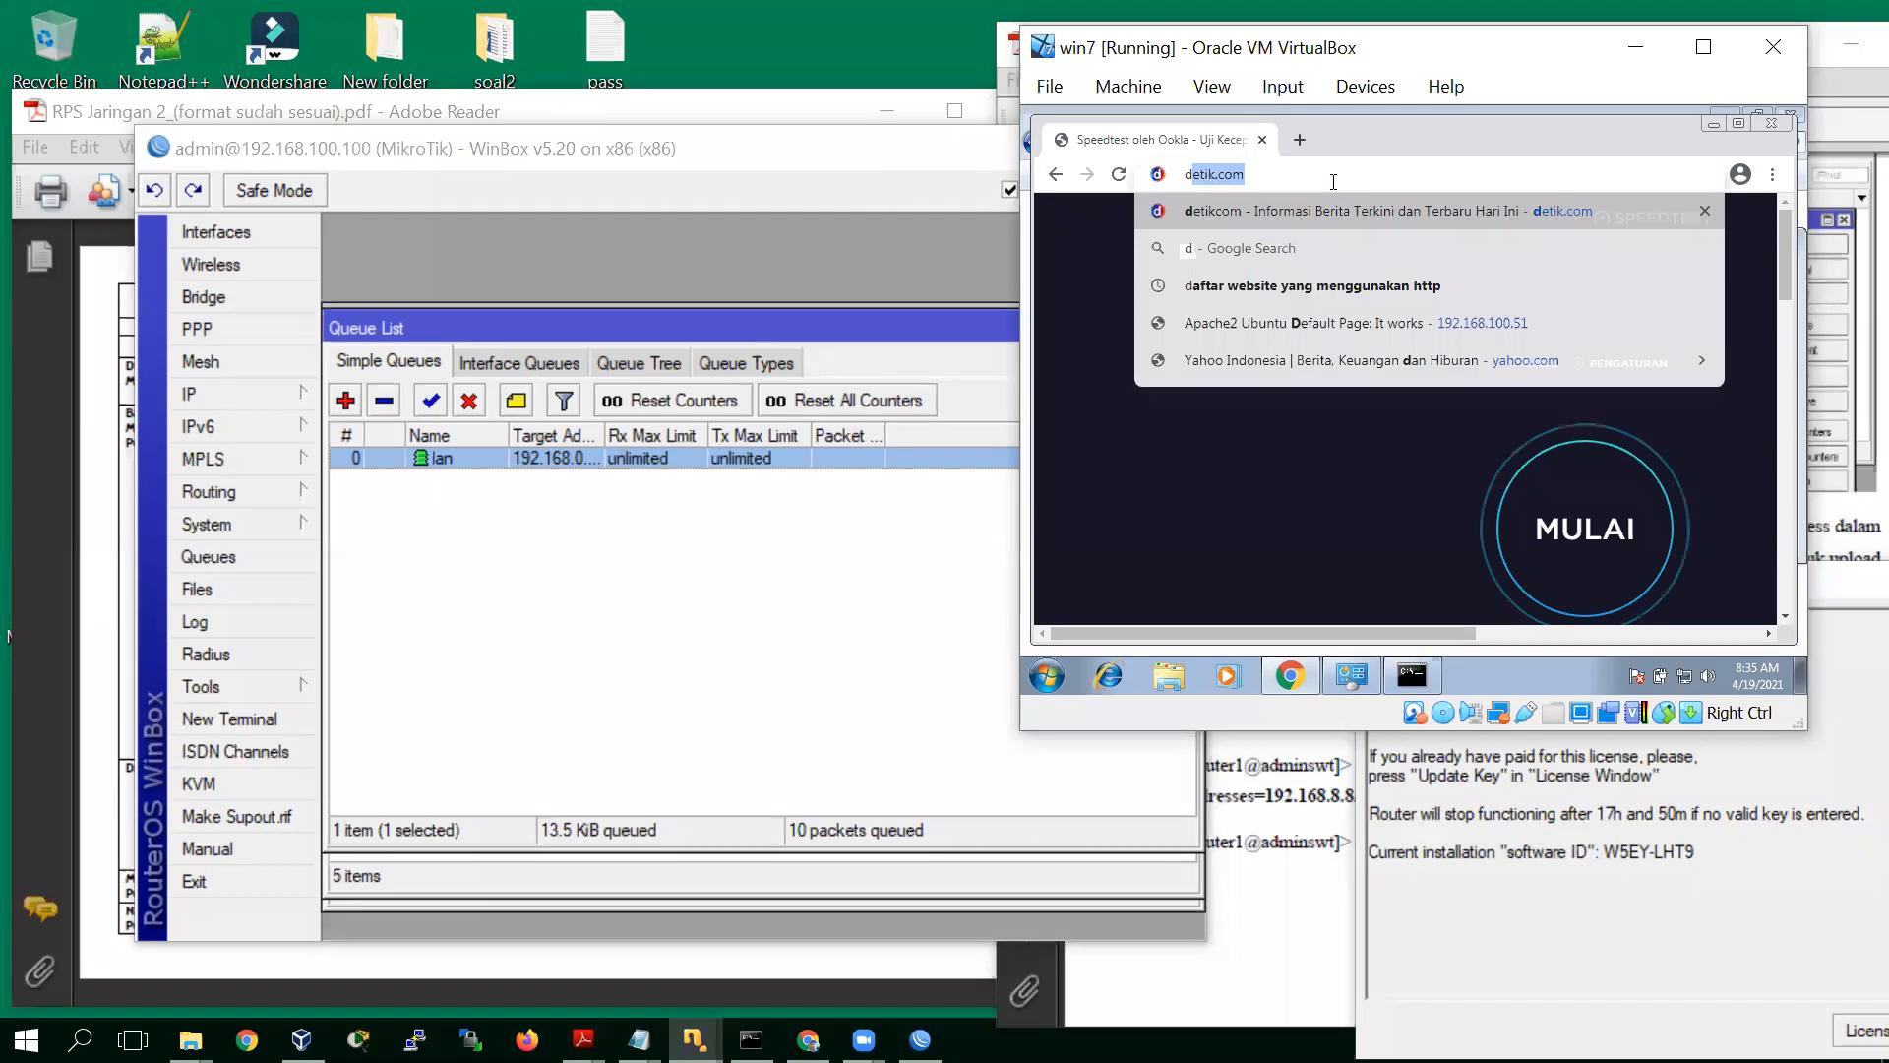
text(ik.com)
key(Return)
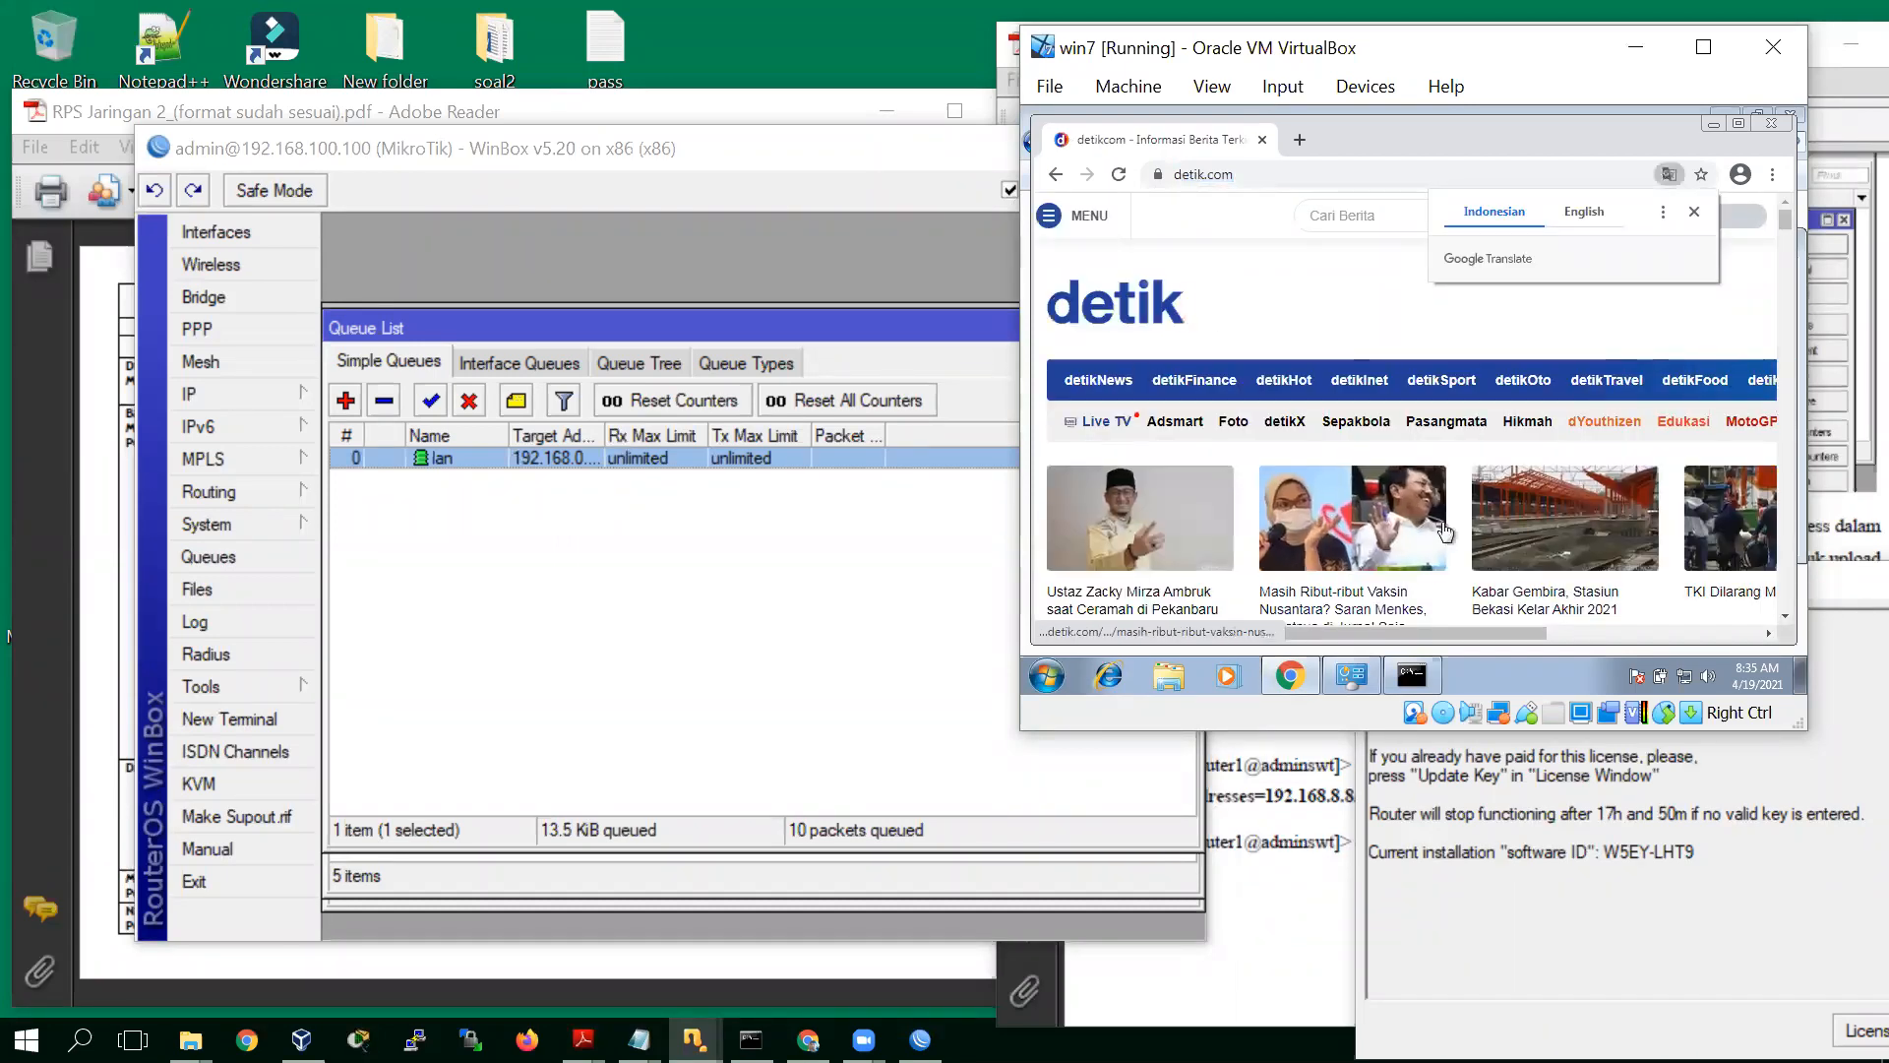
click(1692, 214)
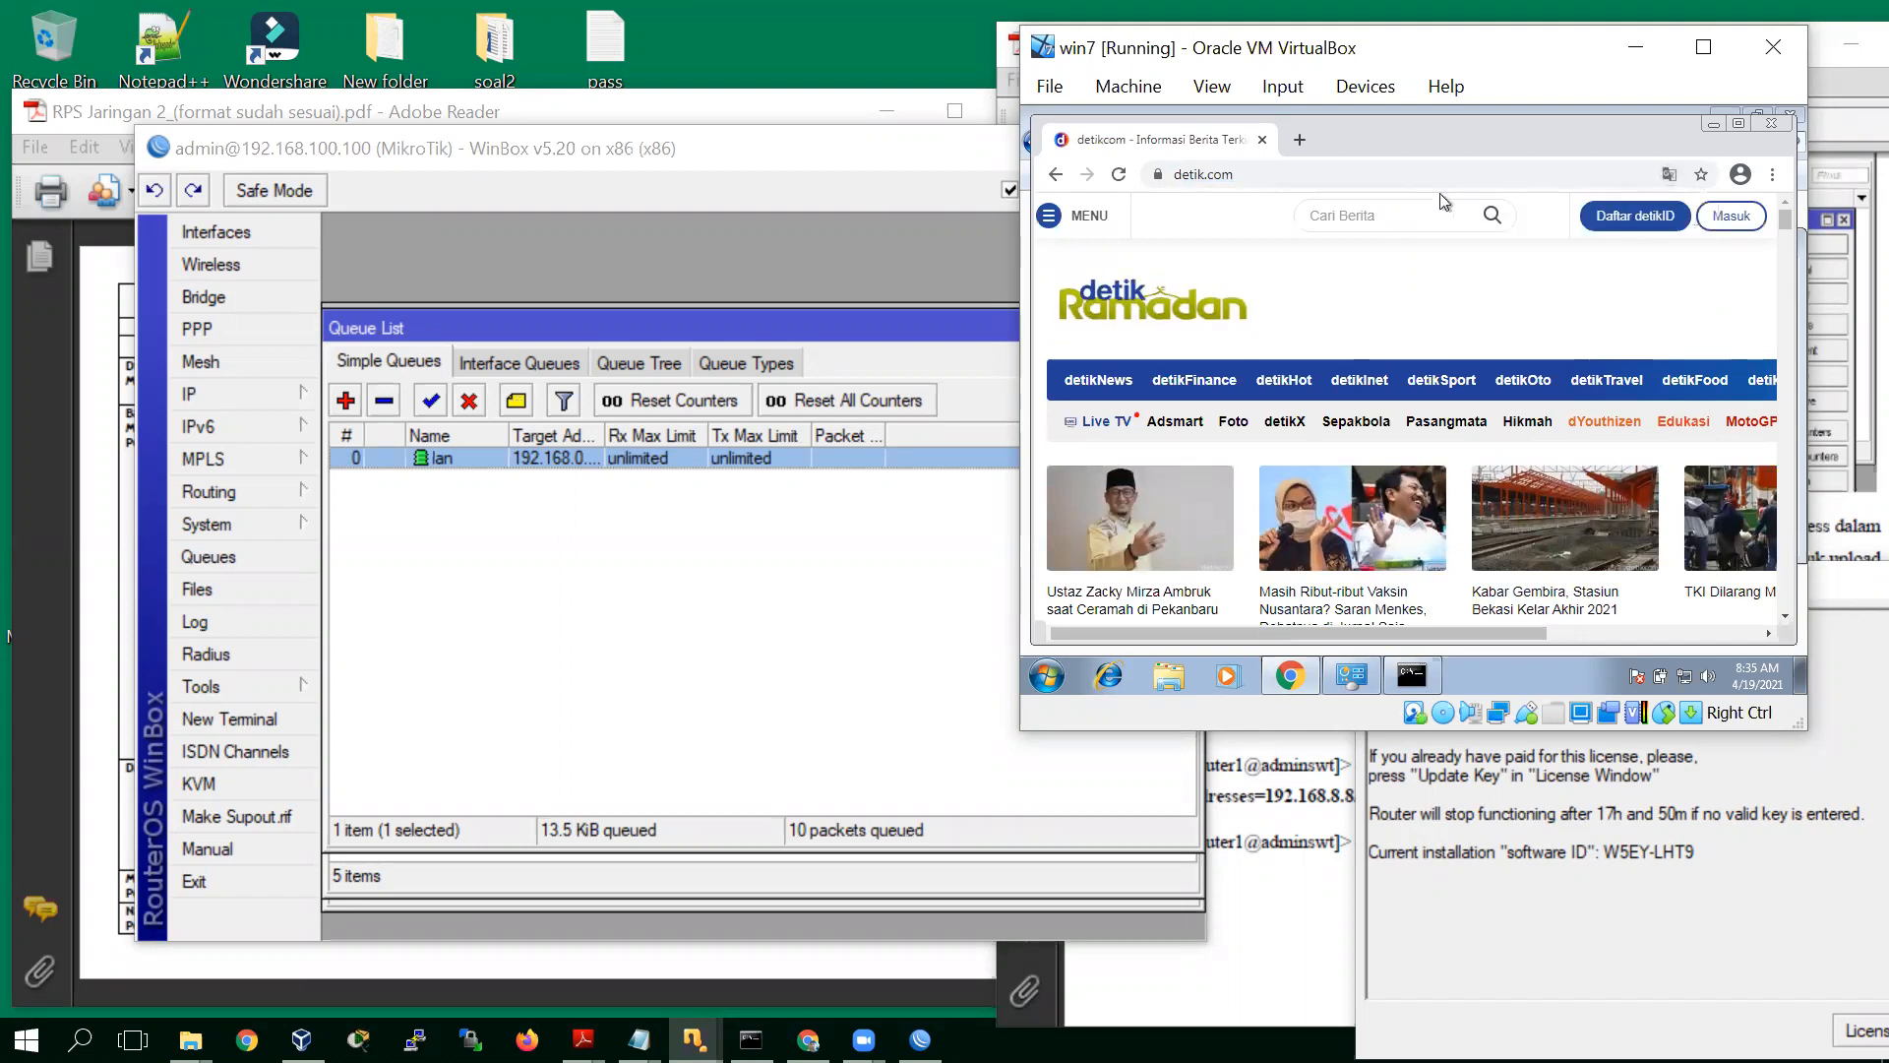
Search Google for "speed test" in the virtual machine's browser and open the Speedtest by Ookla result
click(1434, 177)
text(sp)
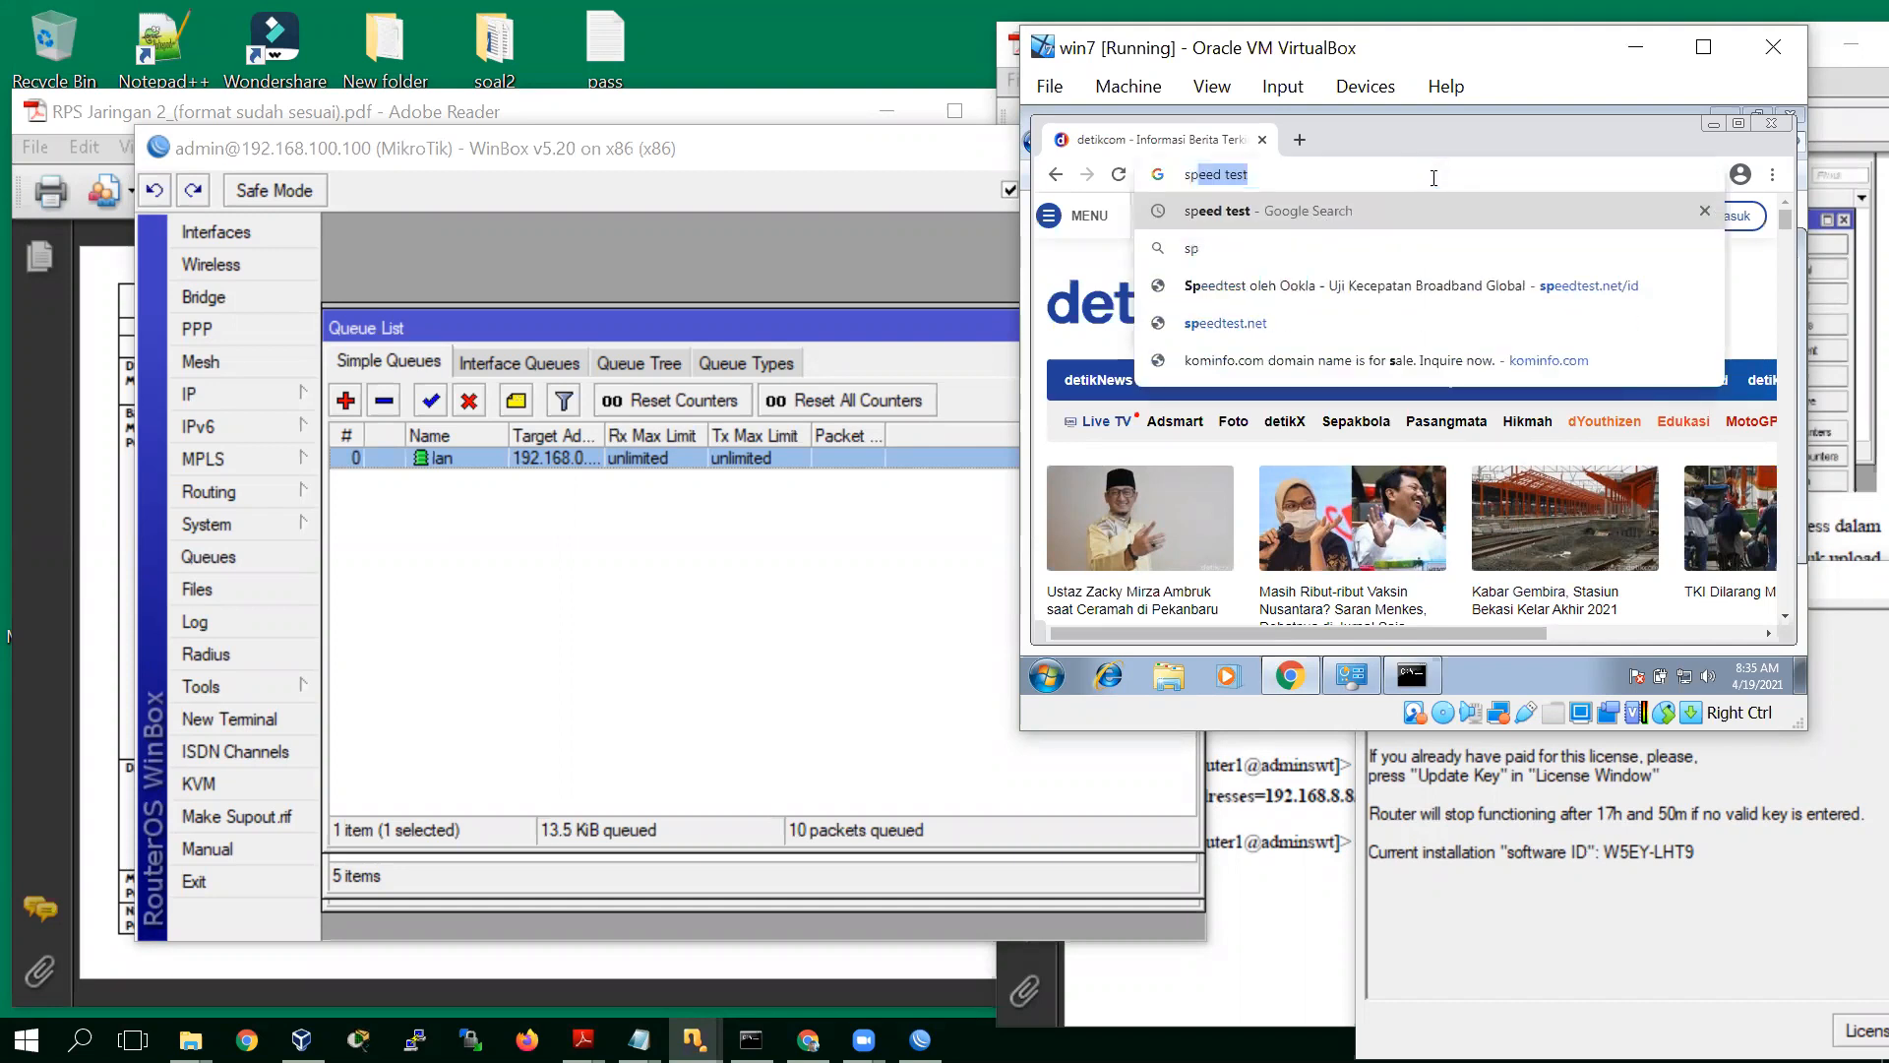
text(eed)
key(Return)
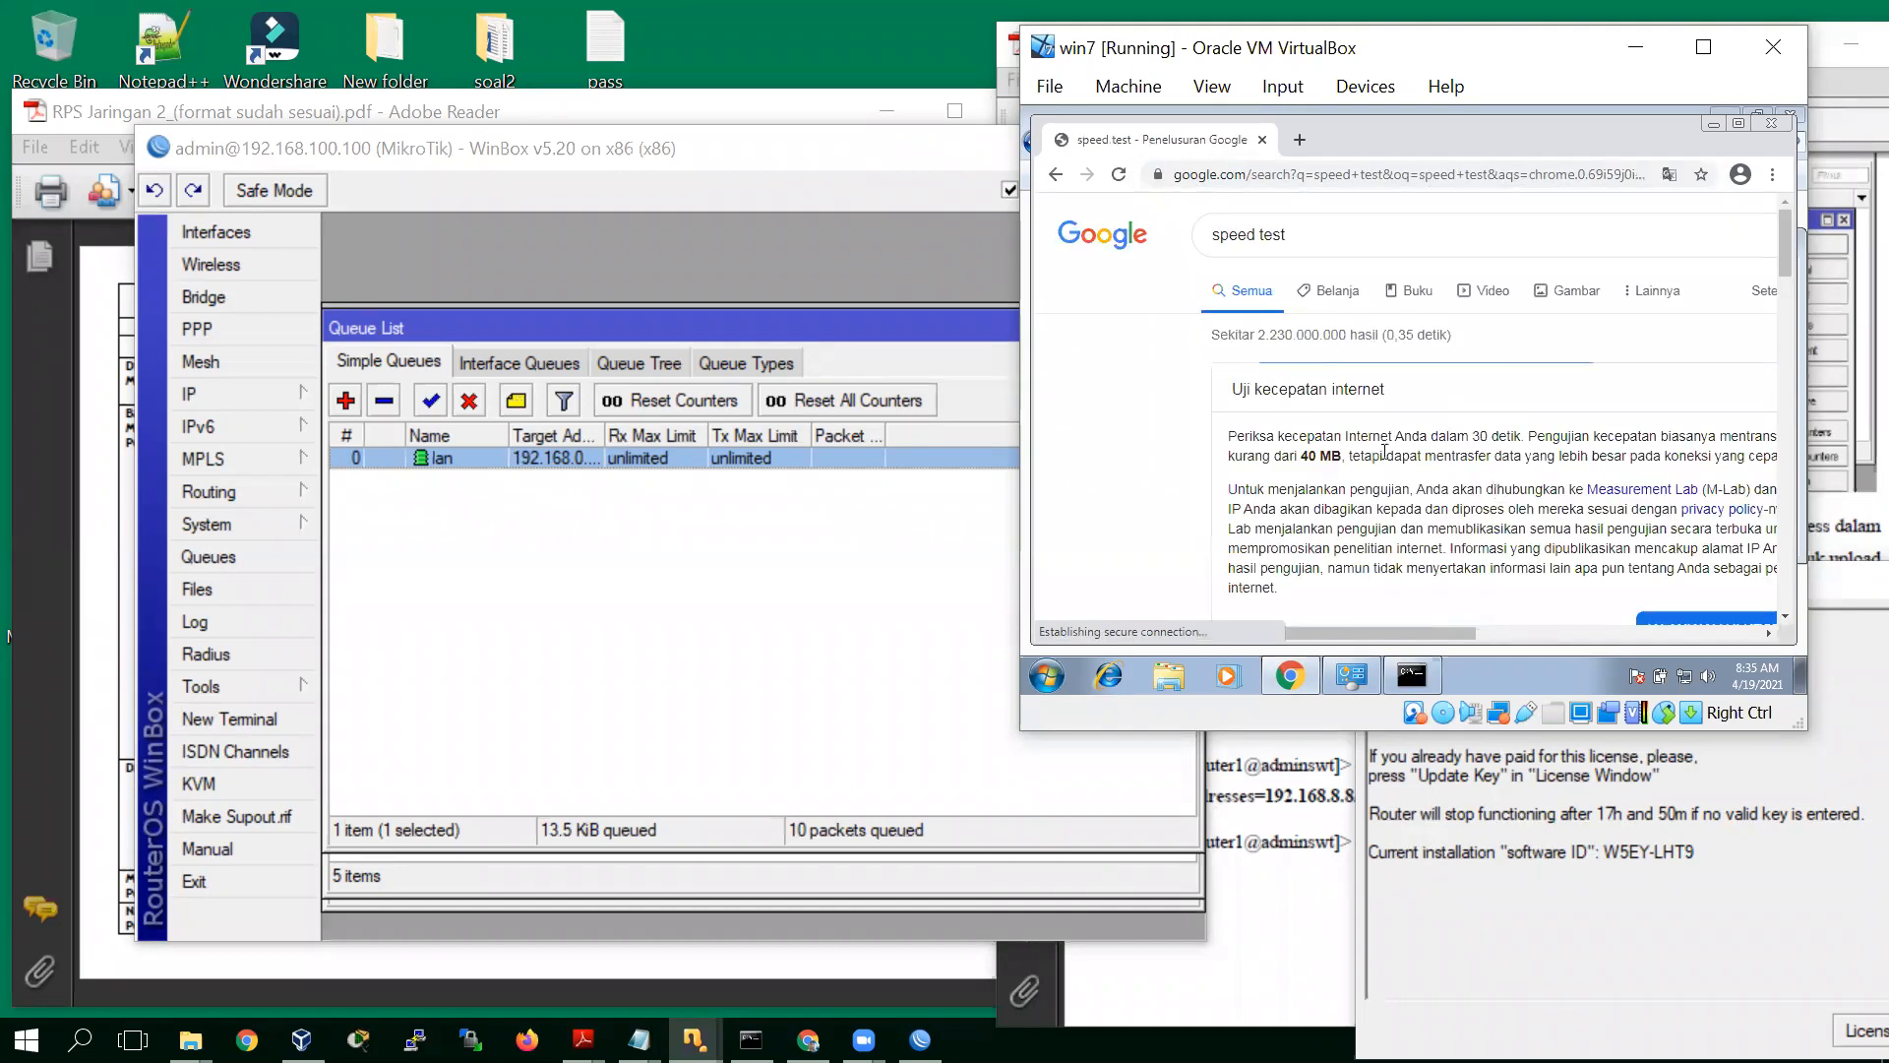
drag(1780, 244, 1786, 295)
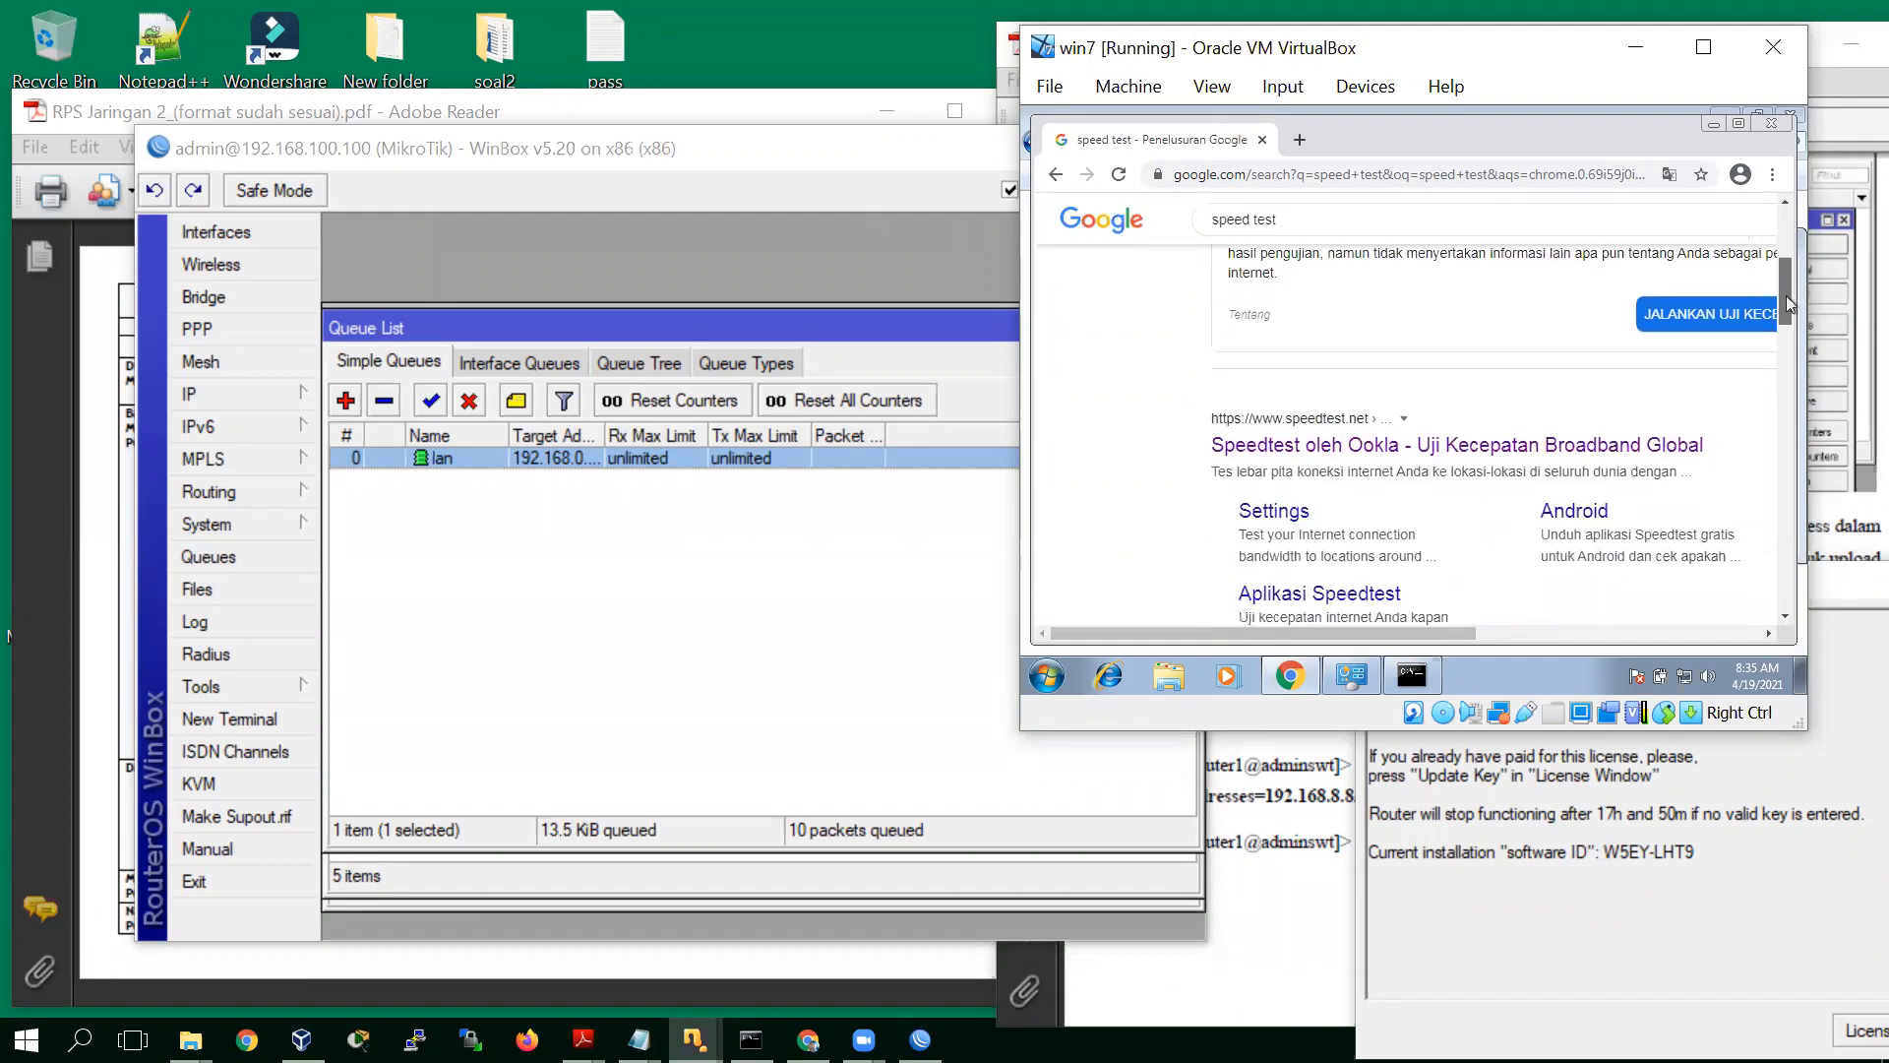
click(1454, 433)
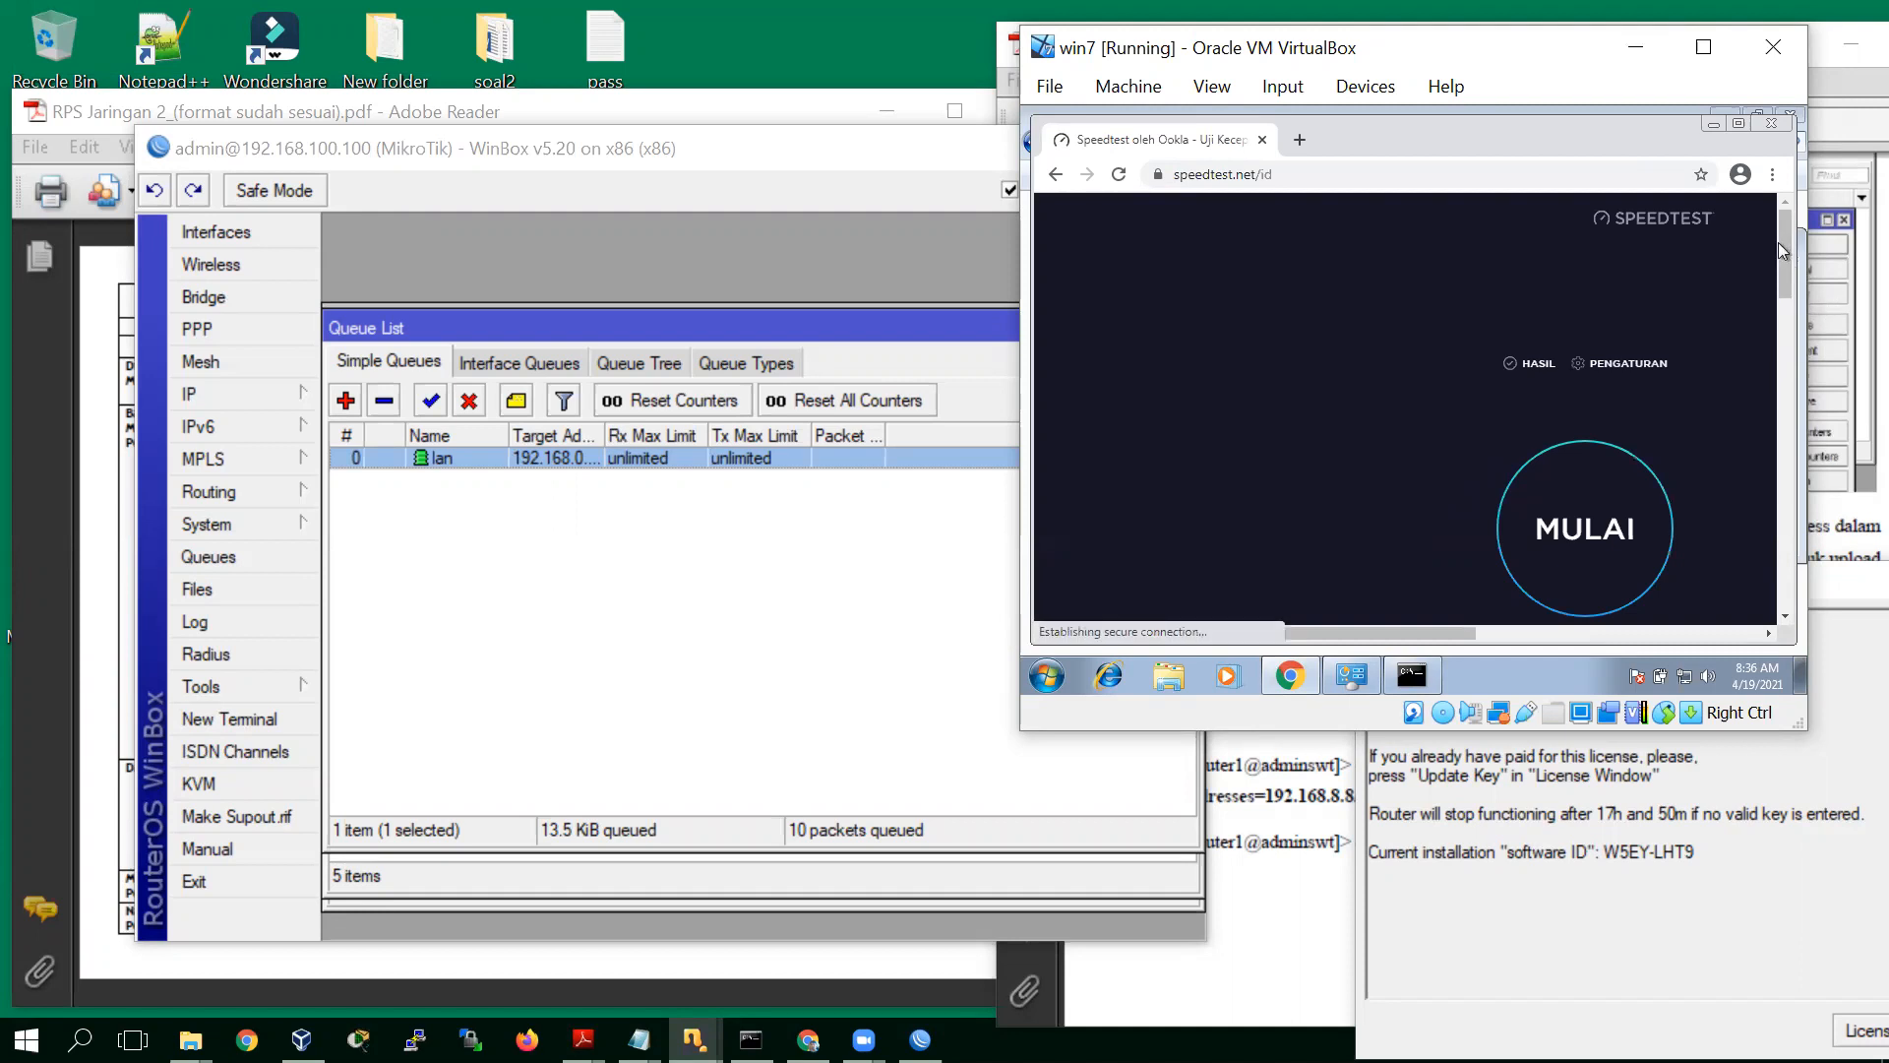
Run the Speedtest measurement in the virtual machine and examine the ping, download and upload results
drag(1785, 246, 1791, 293)
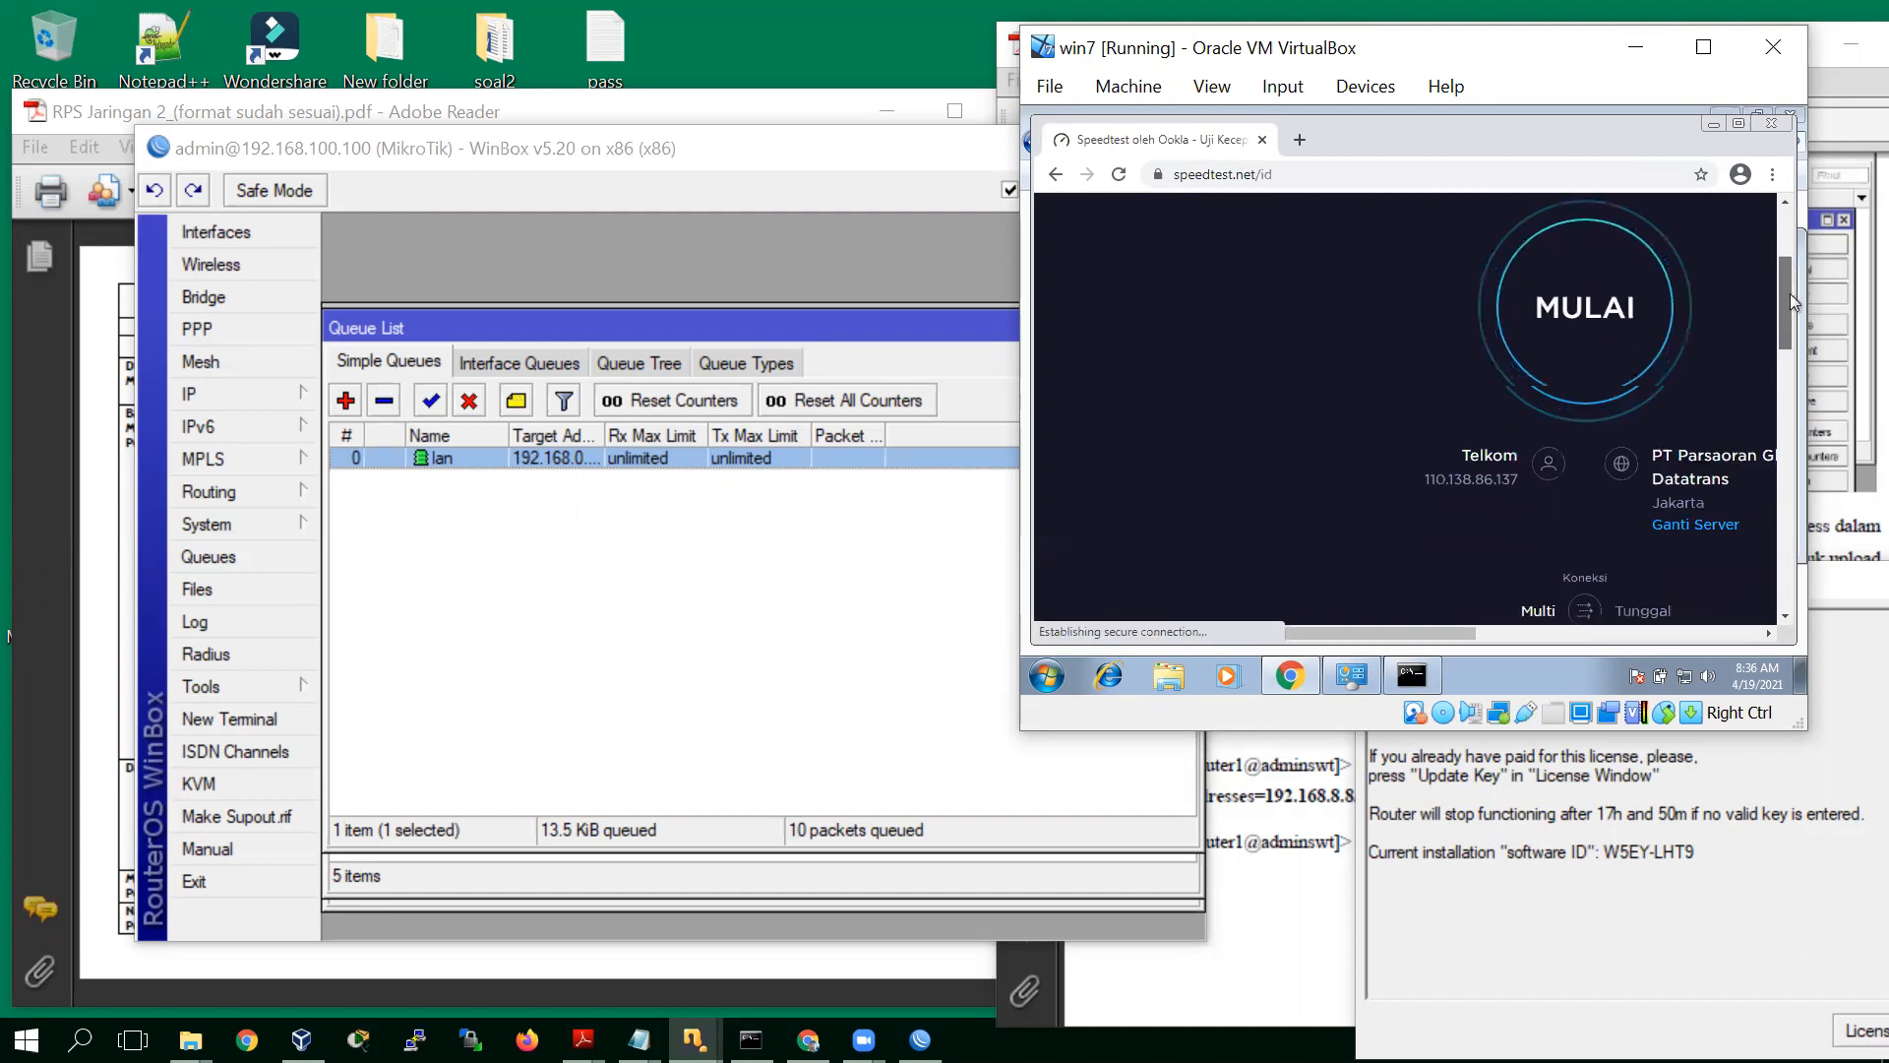
click(1591, 337)
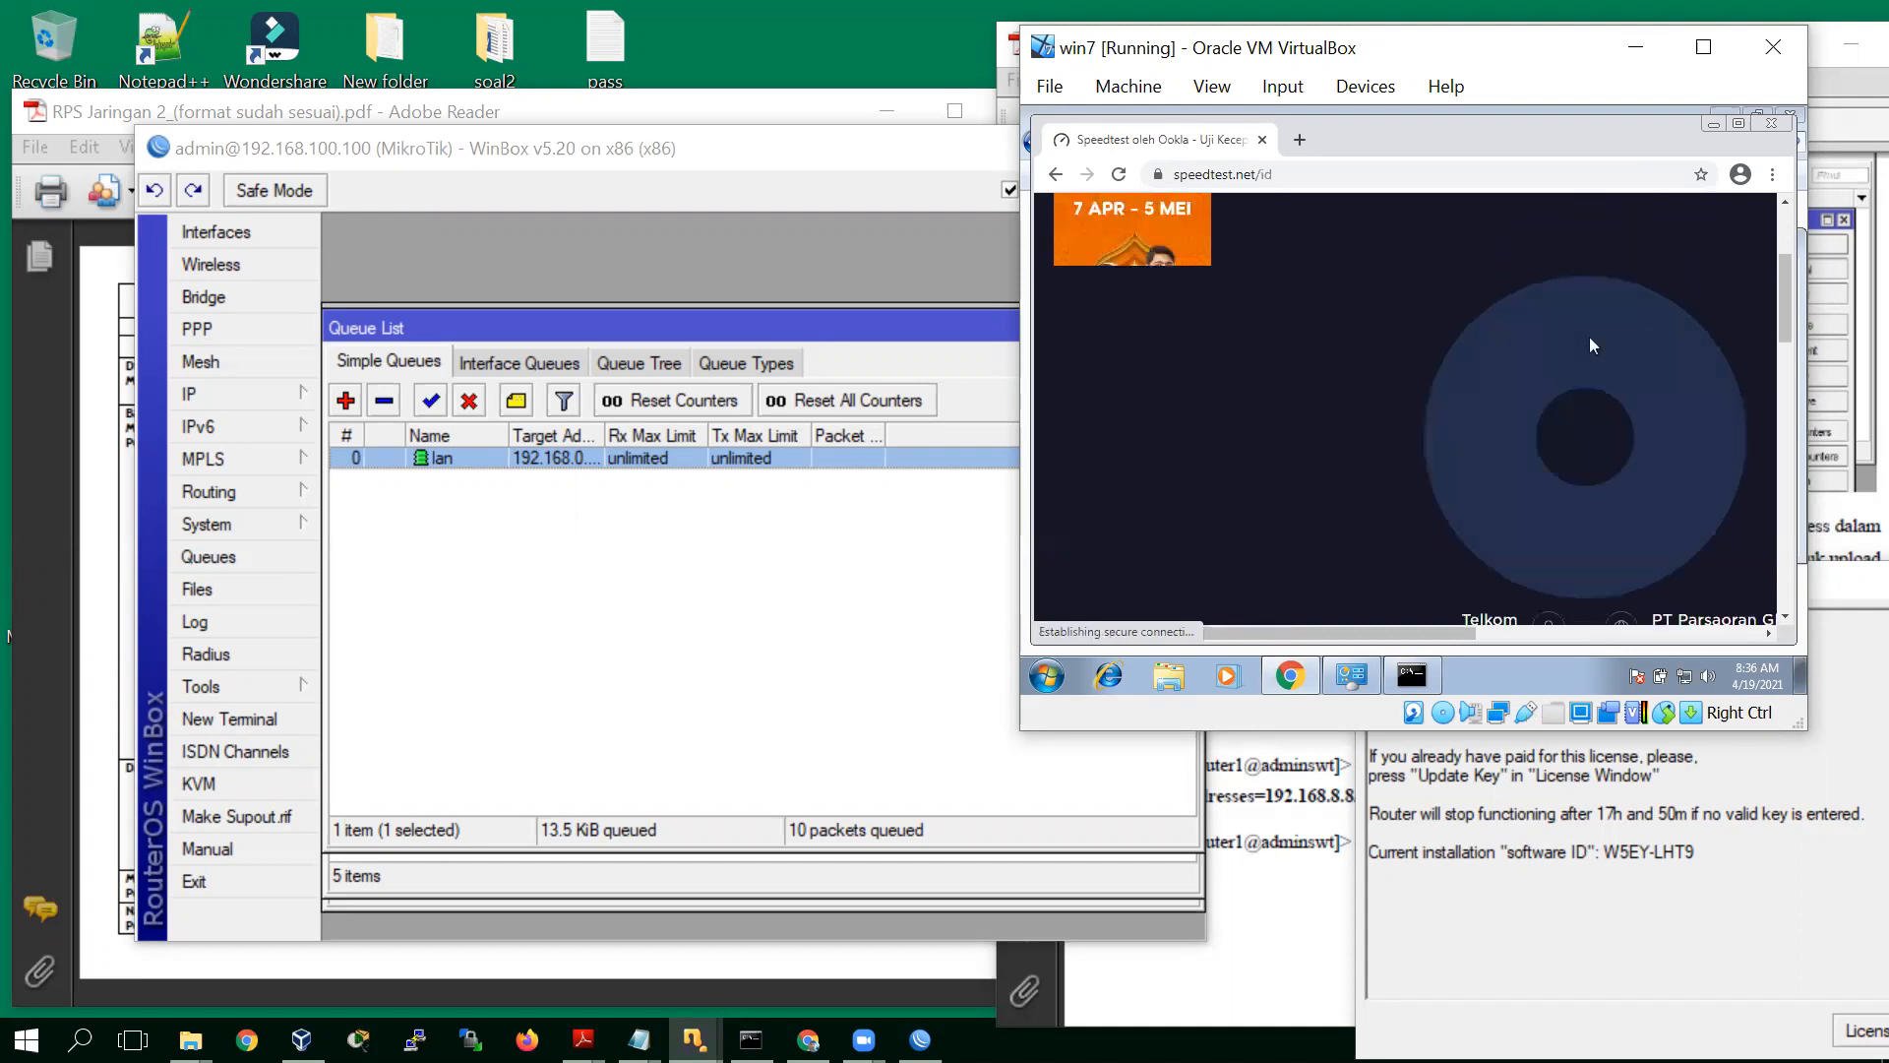
scroll(1783, 289, down, 1)
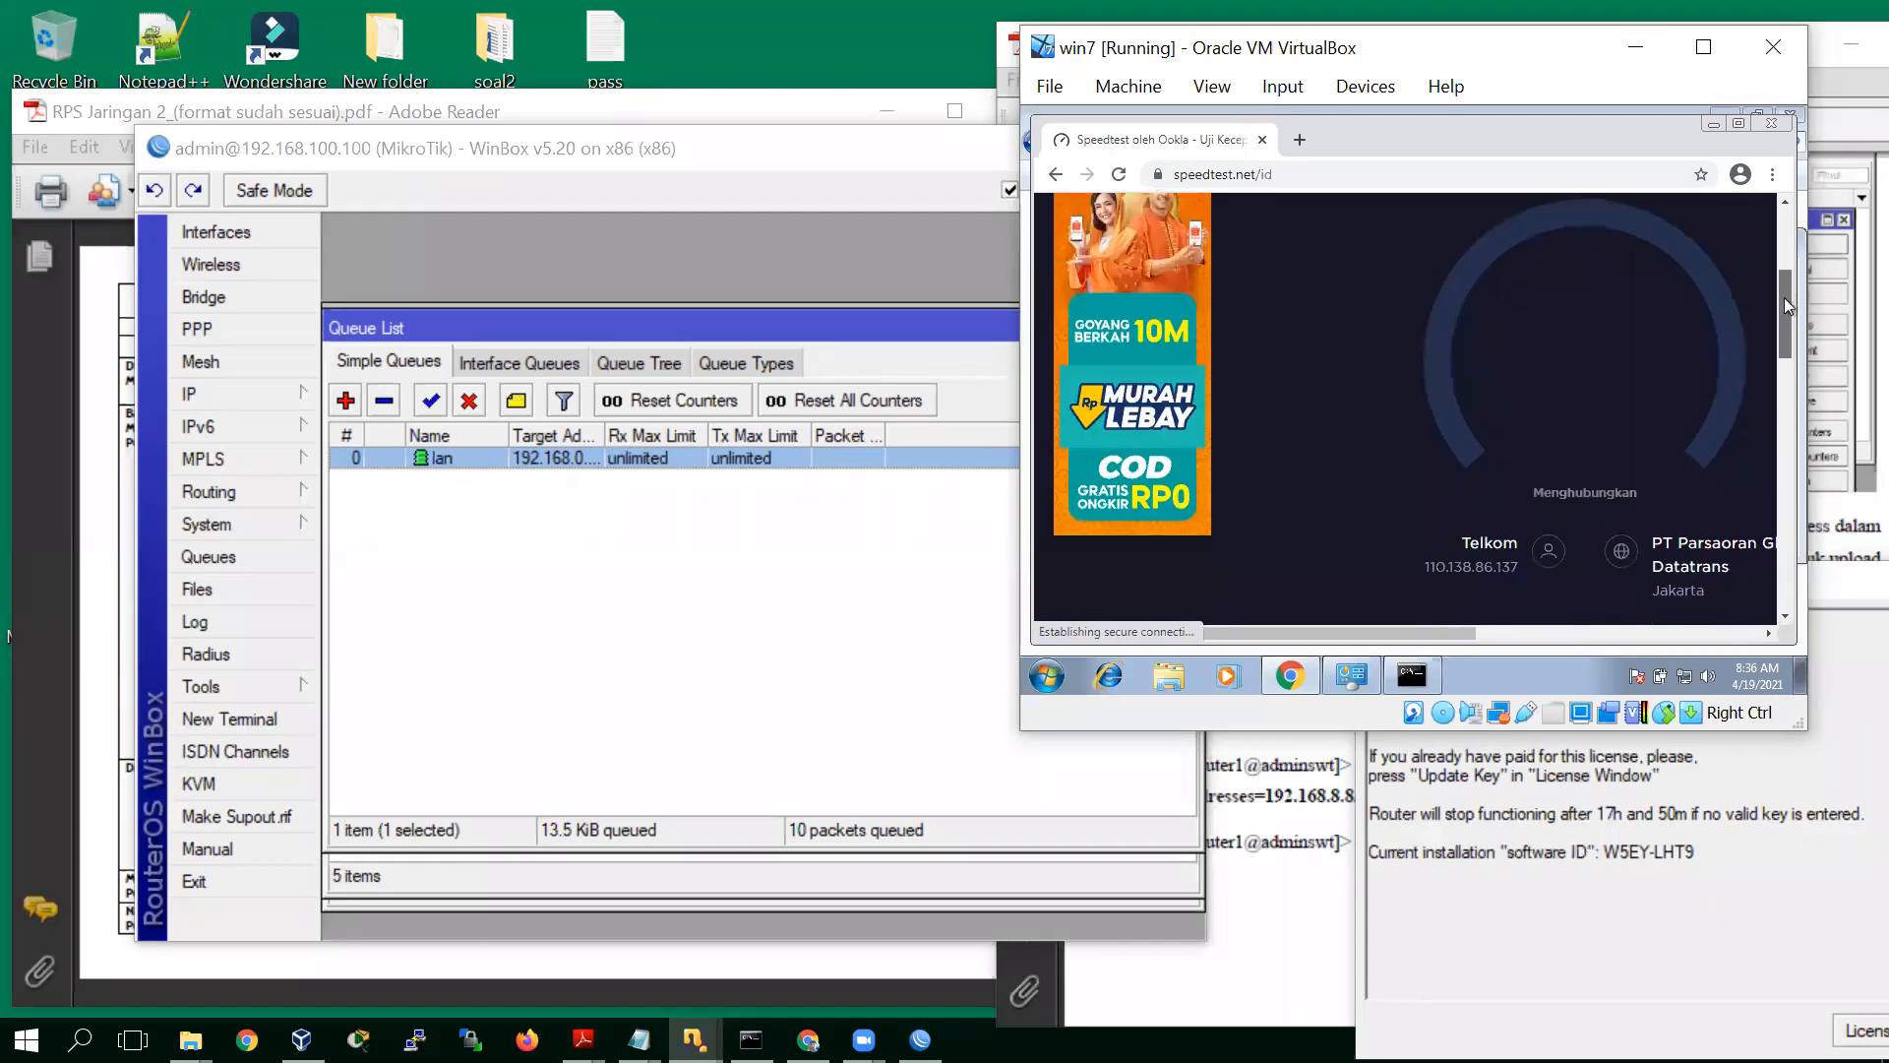
scroll(1785, 285, up, 1)
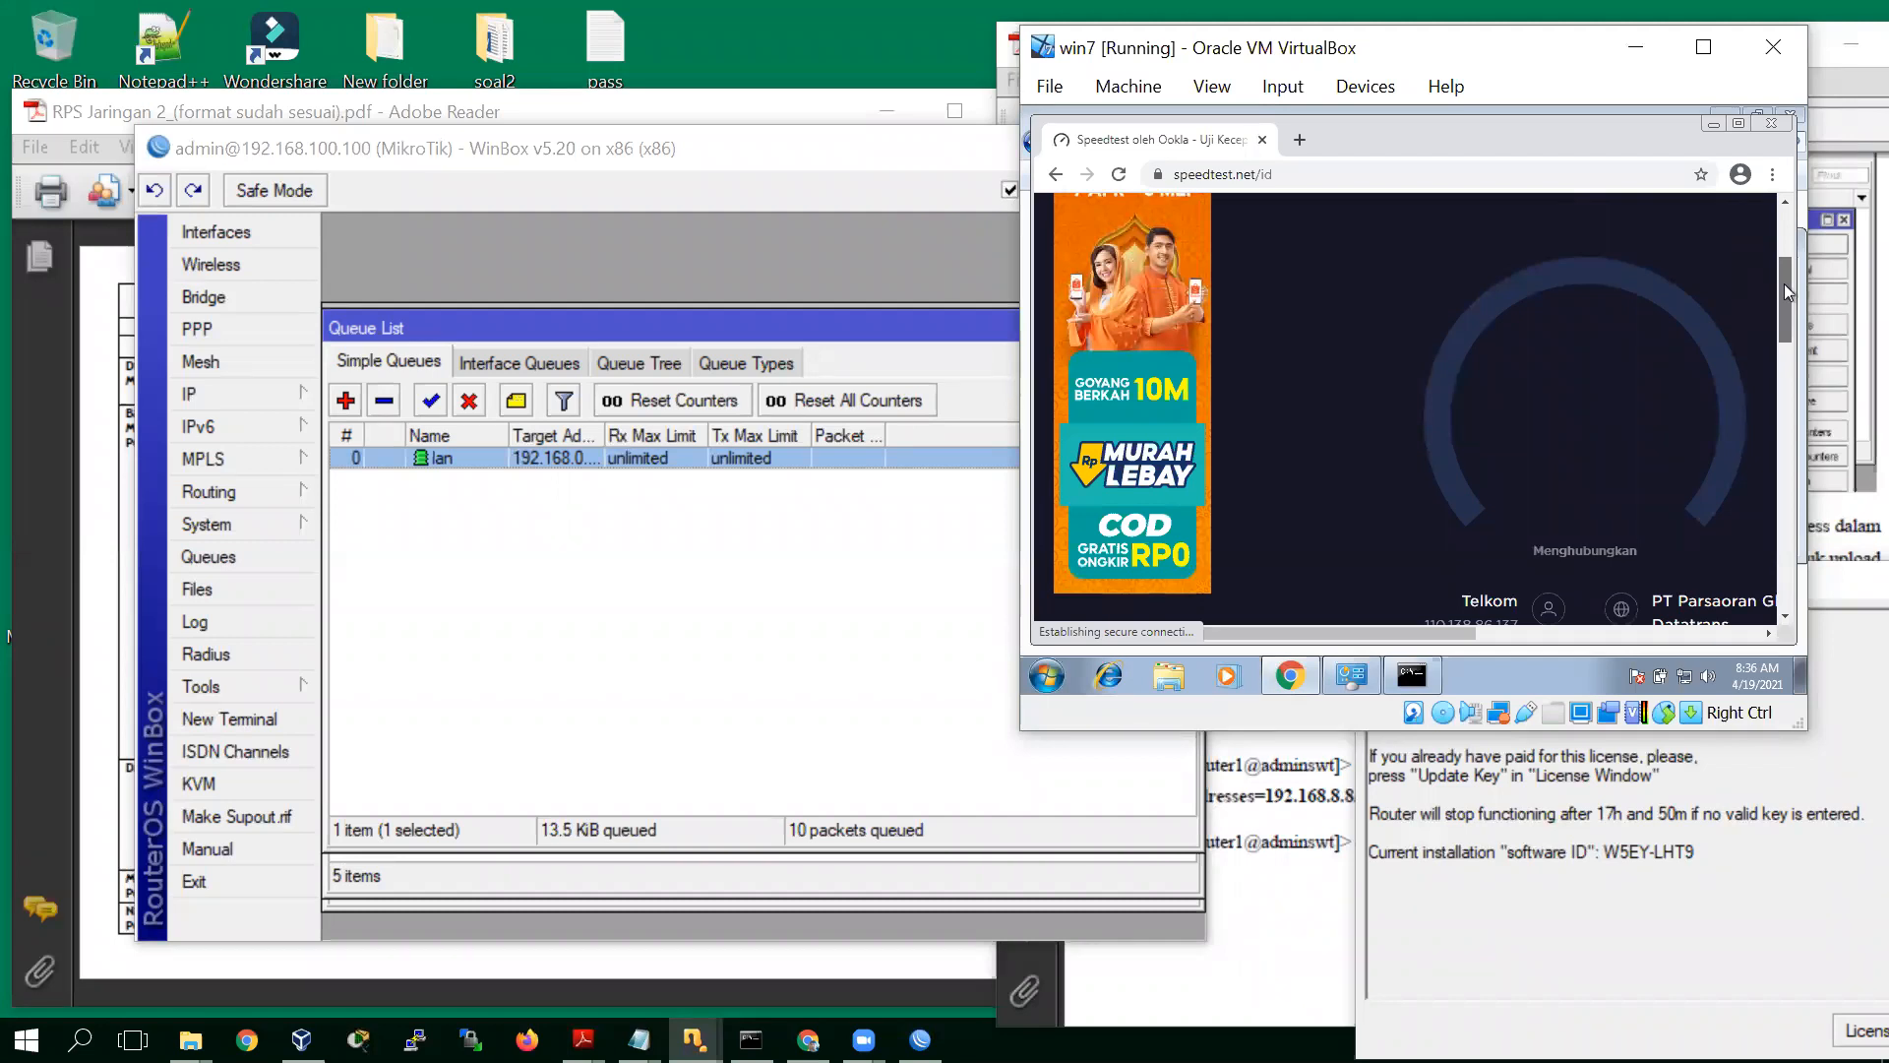
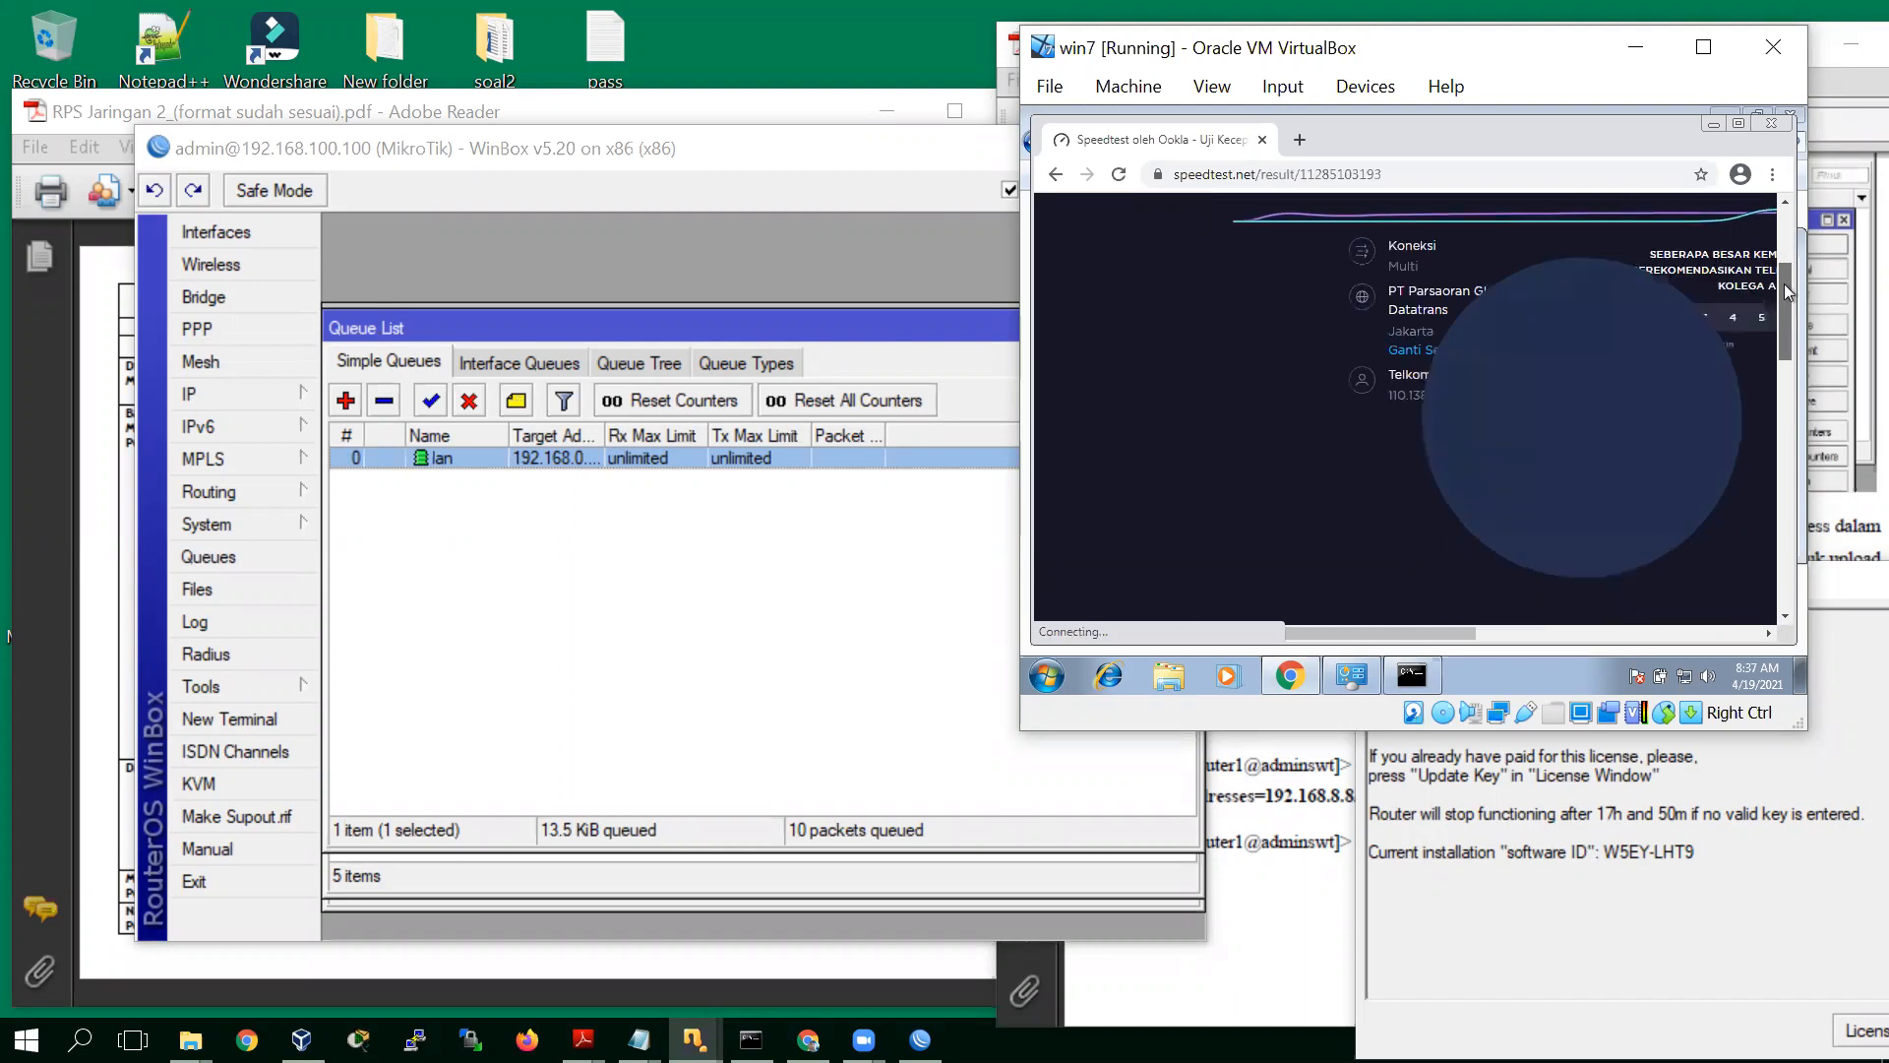
drag(1785, 285, 1772, 246)
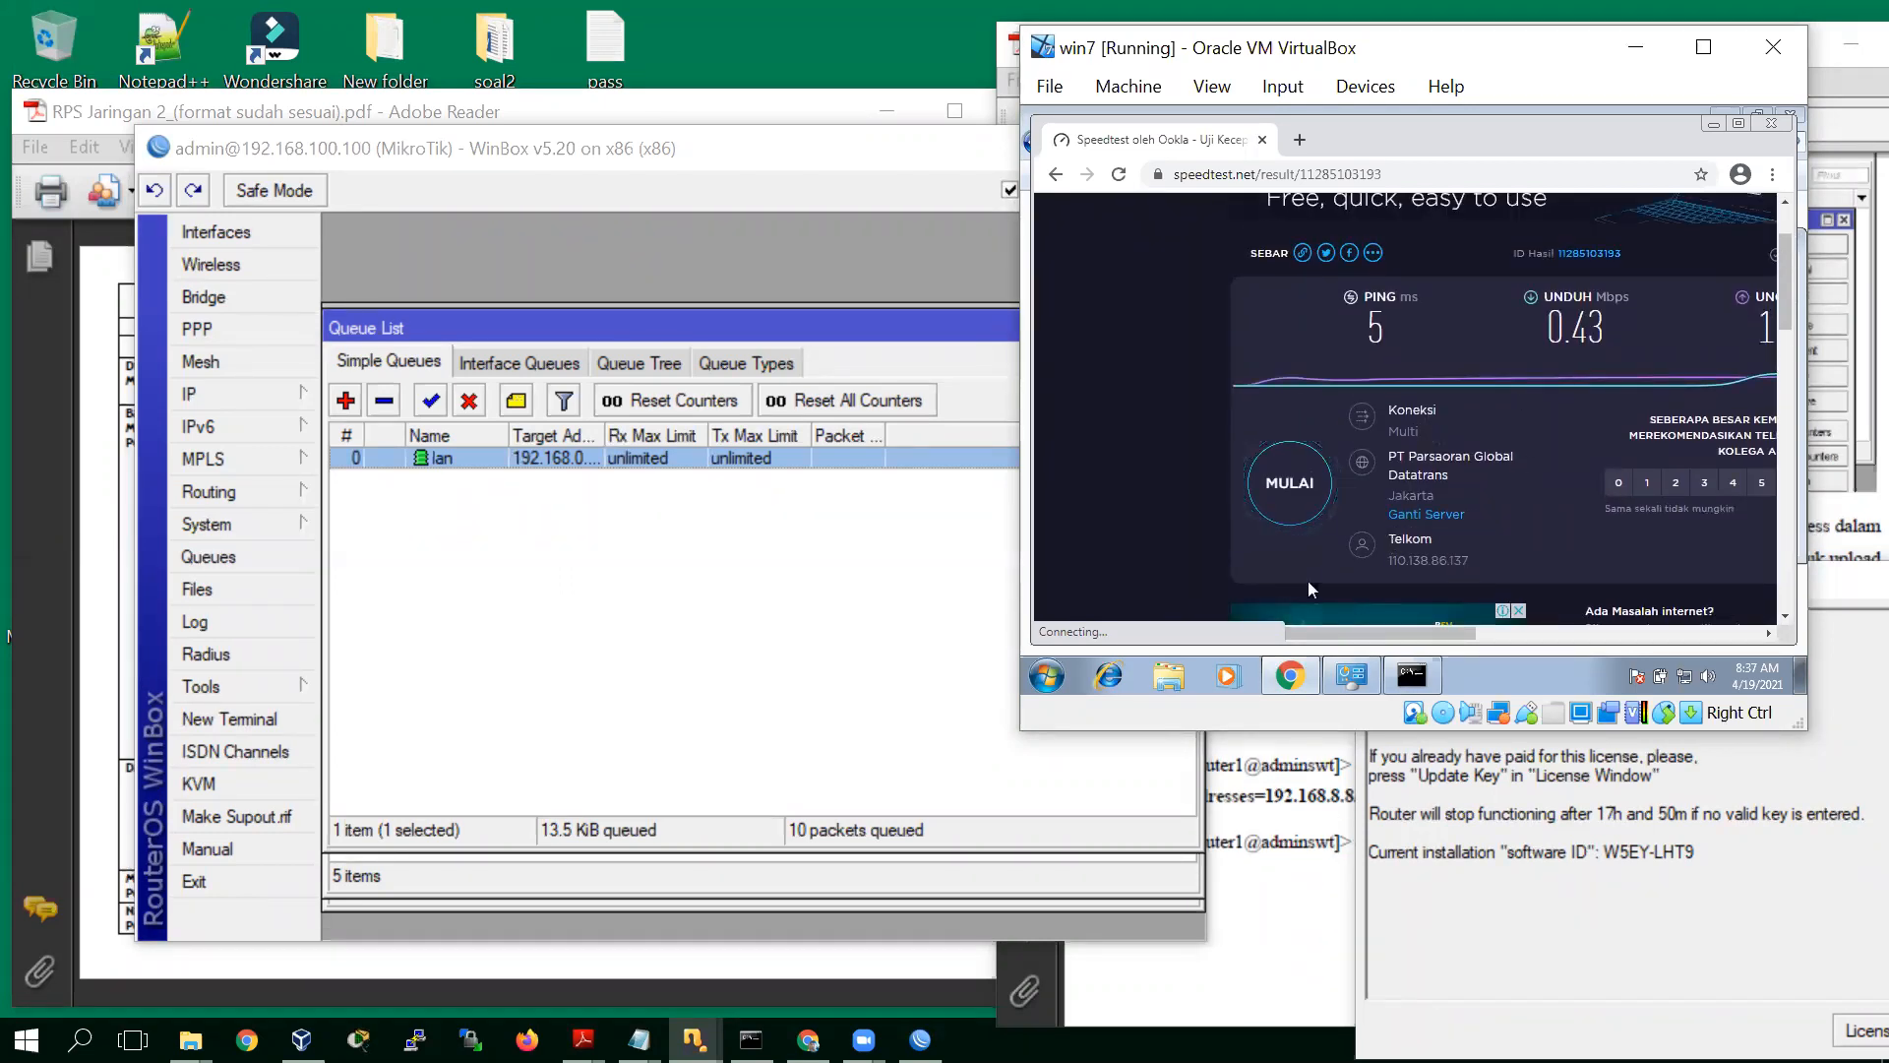
drag(1260, 635, 1347, 635)
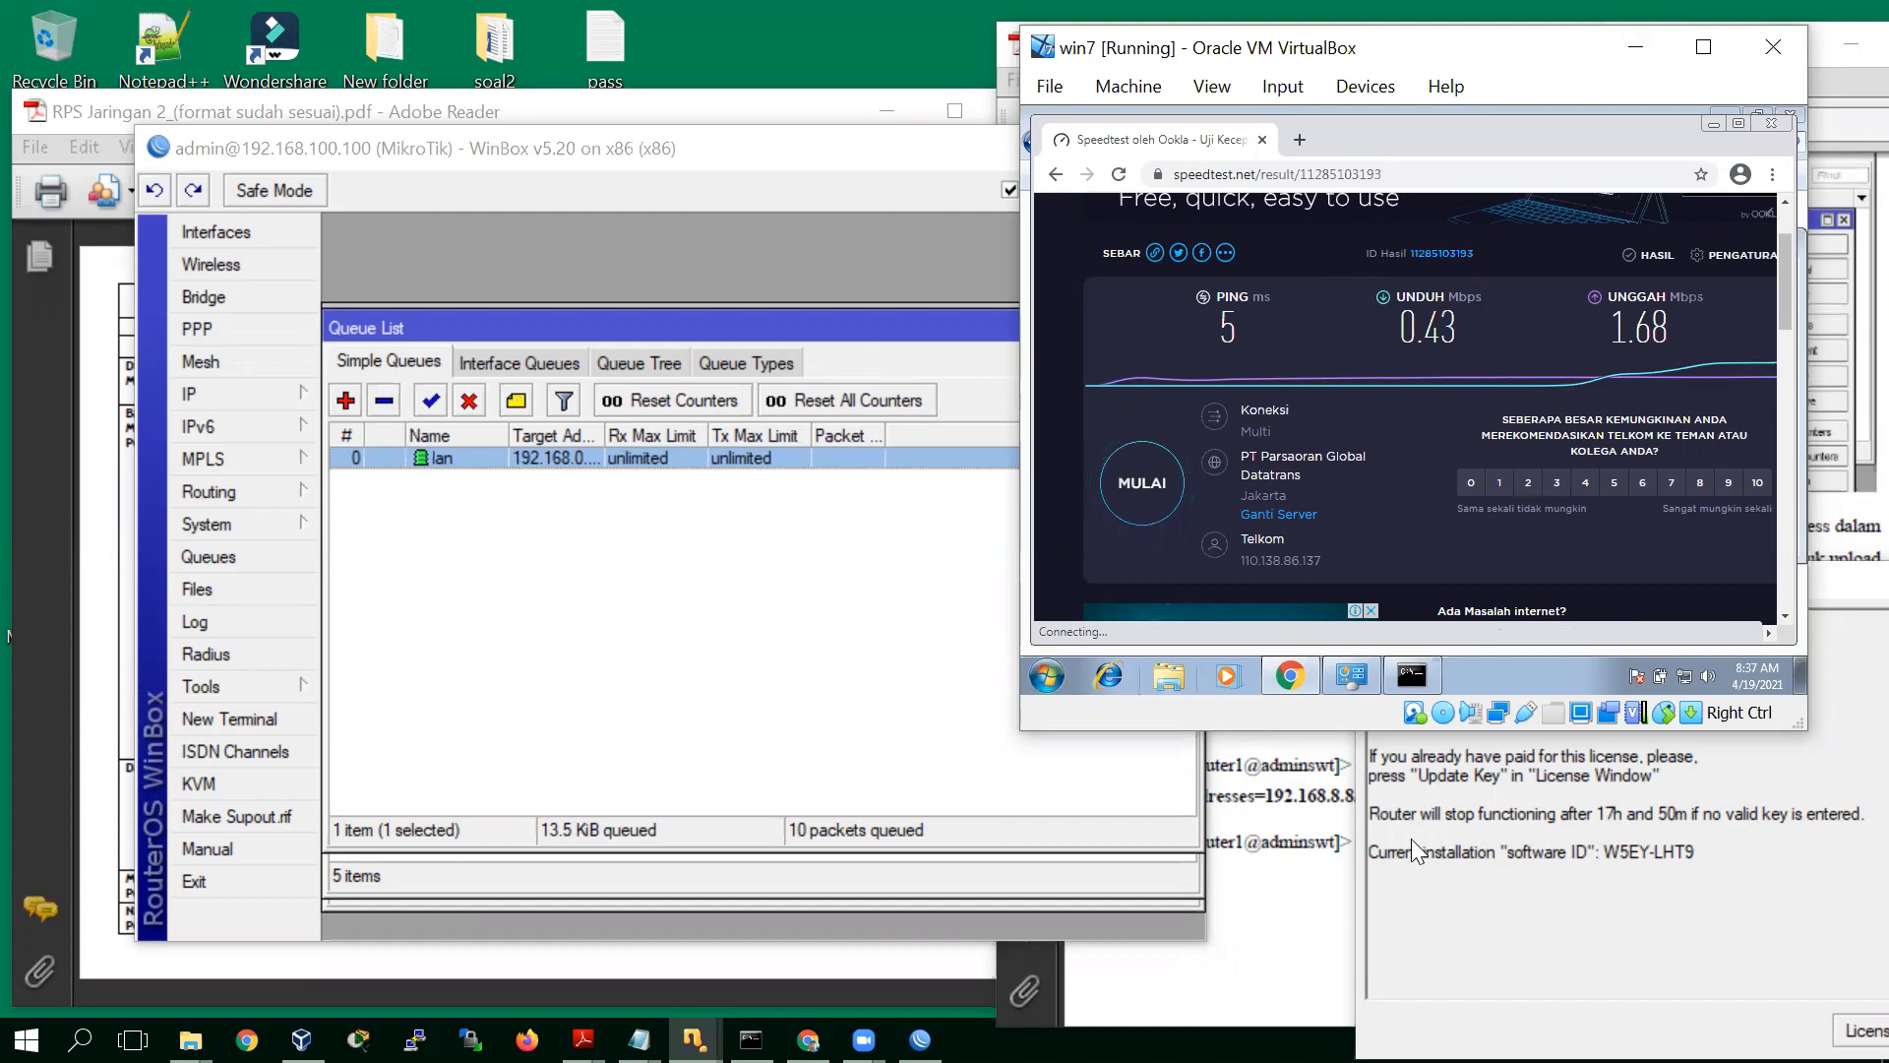
Switch to the Notepad agenda and mark the Bandwidth Mgt item with "..done"
click(1469, 878)
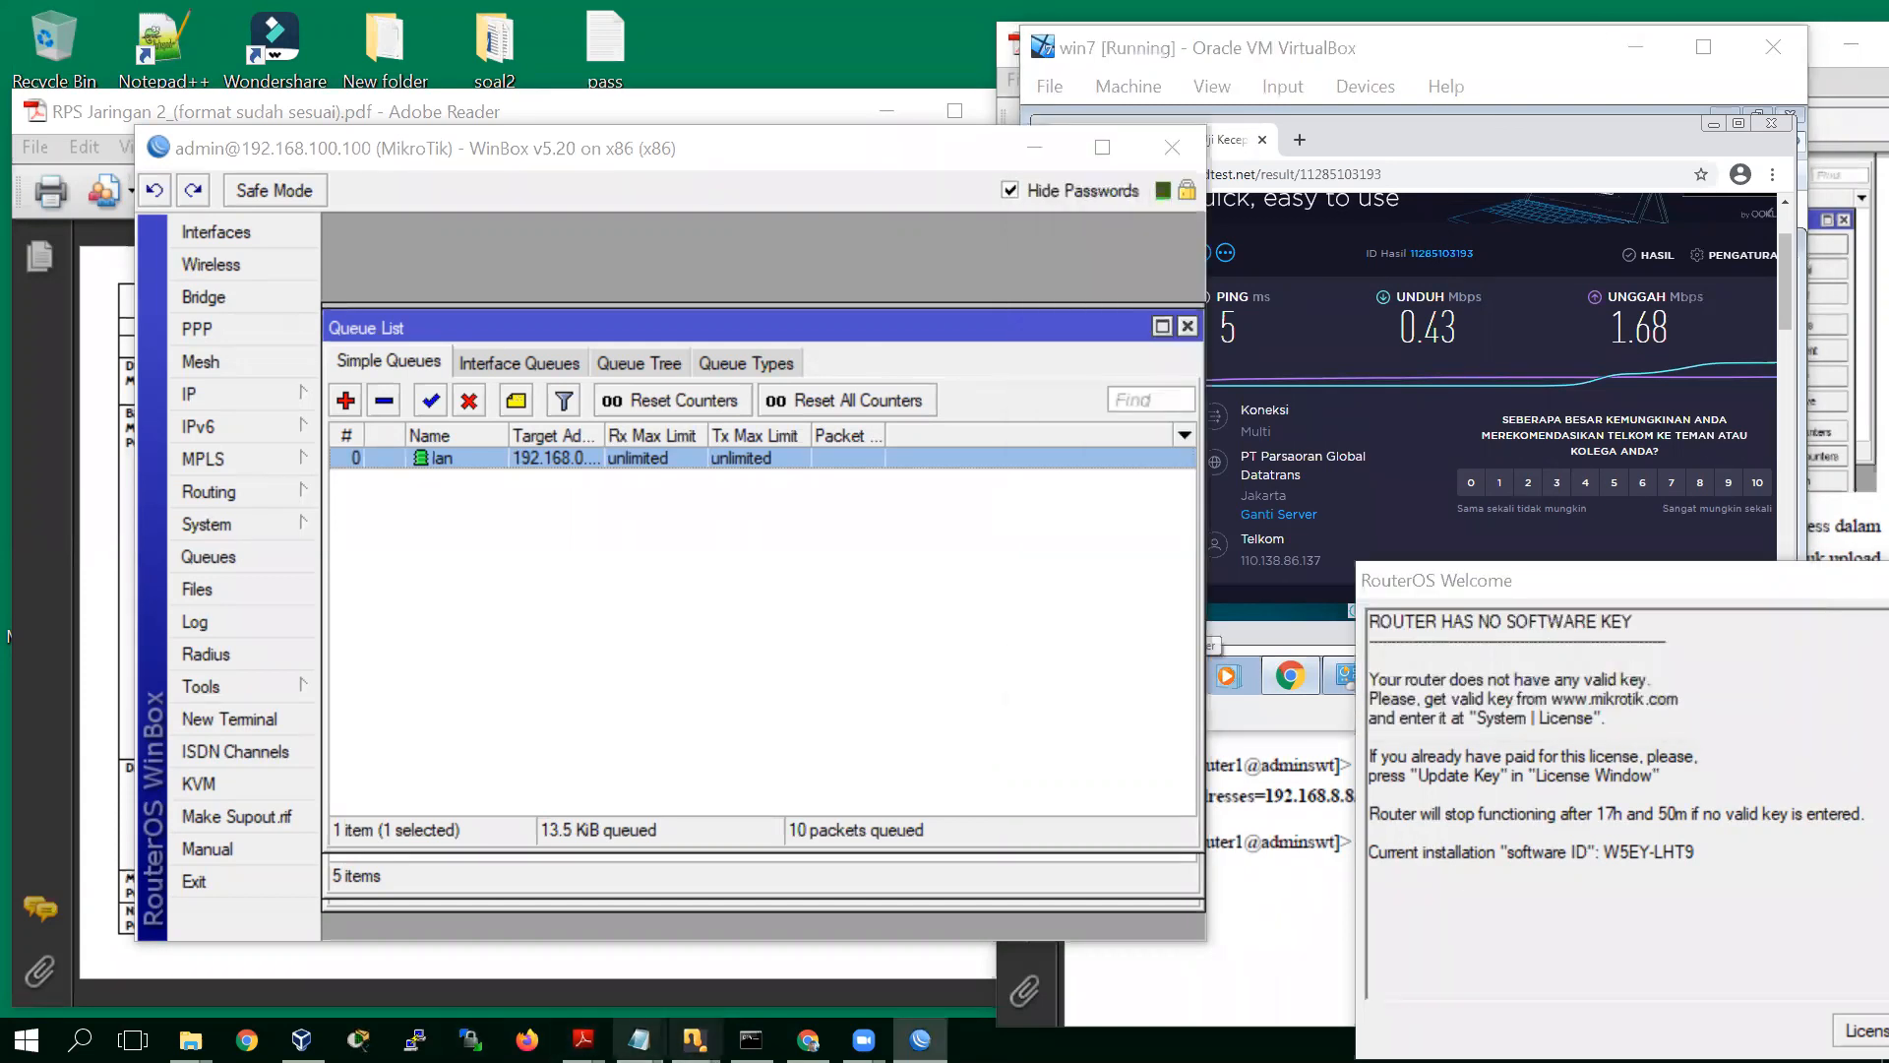
mouse_move(638, 1039)
click(733, 930)
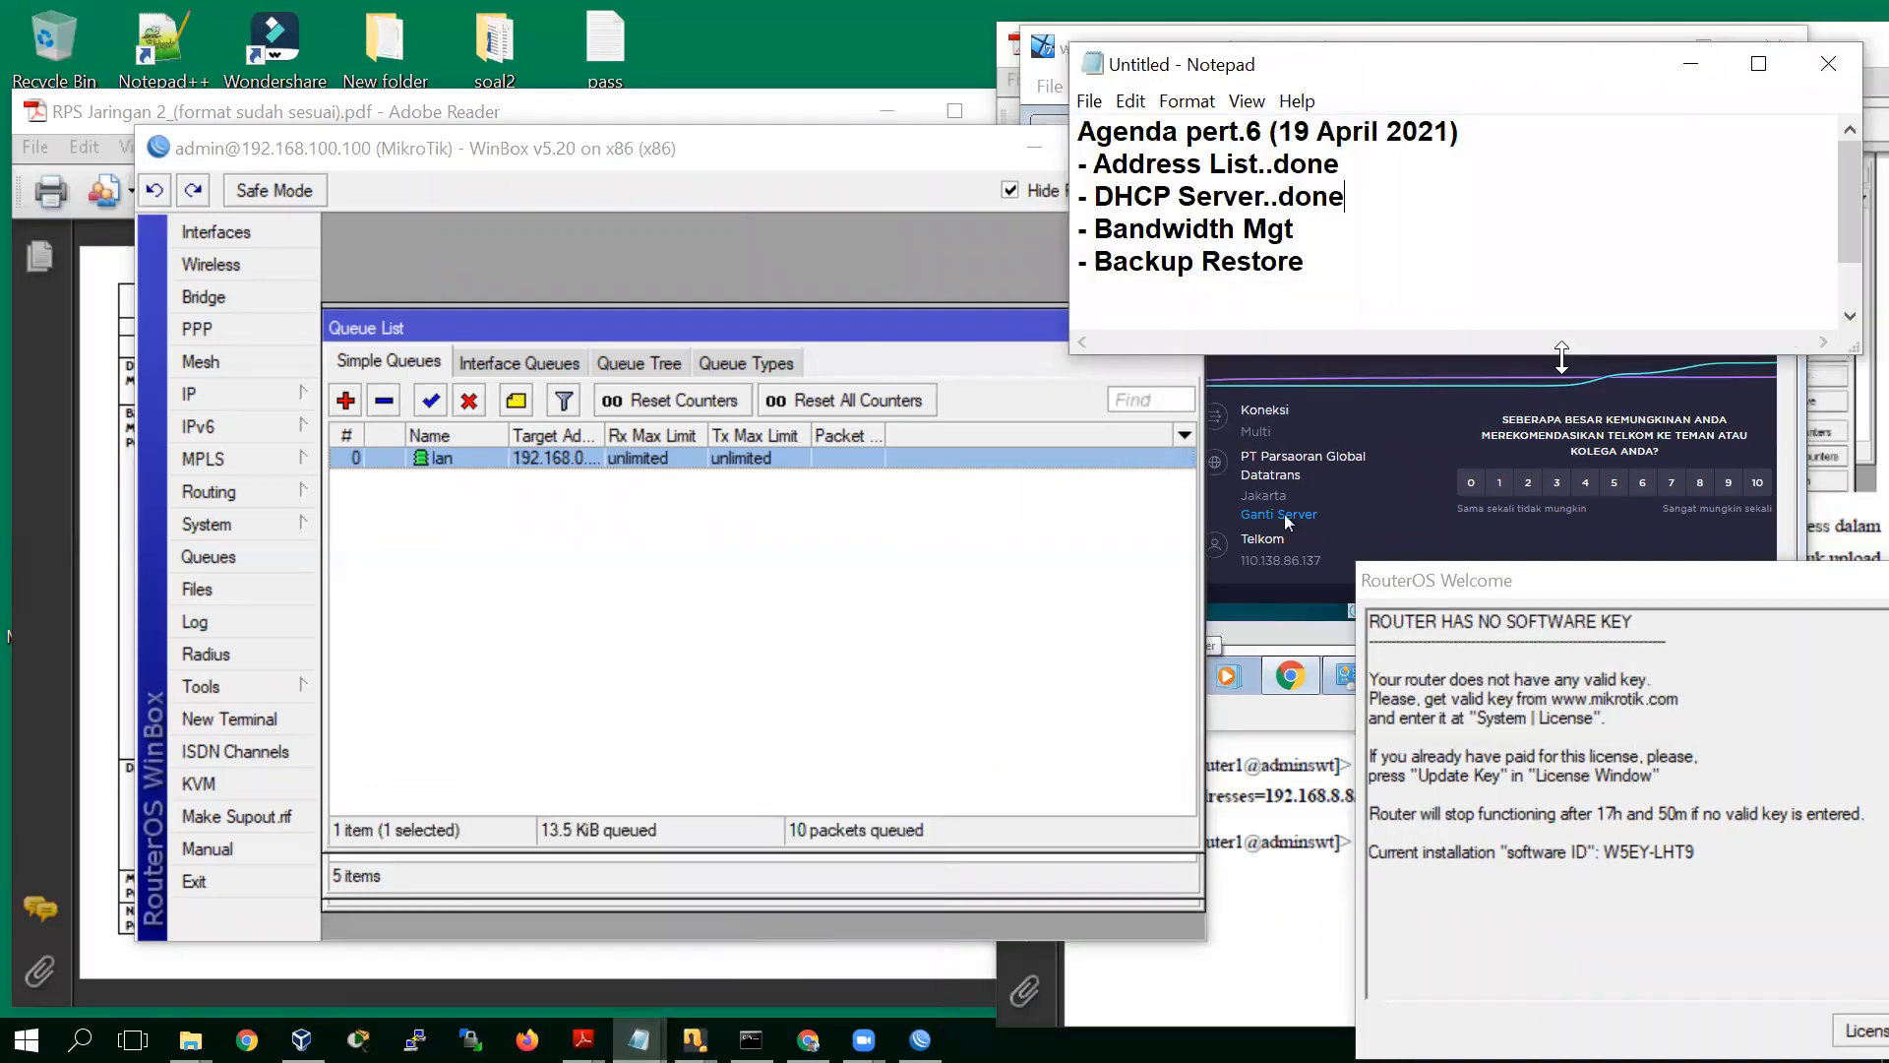
click(1312, 234)
text(..done)
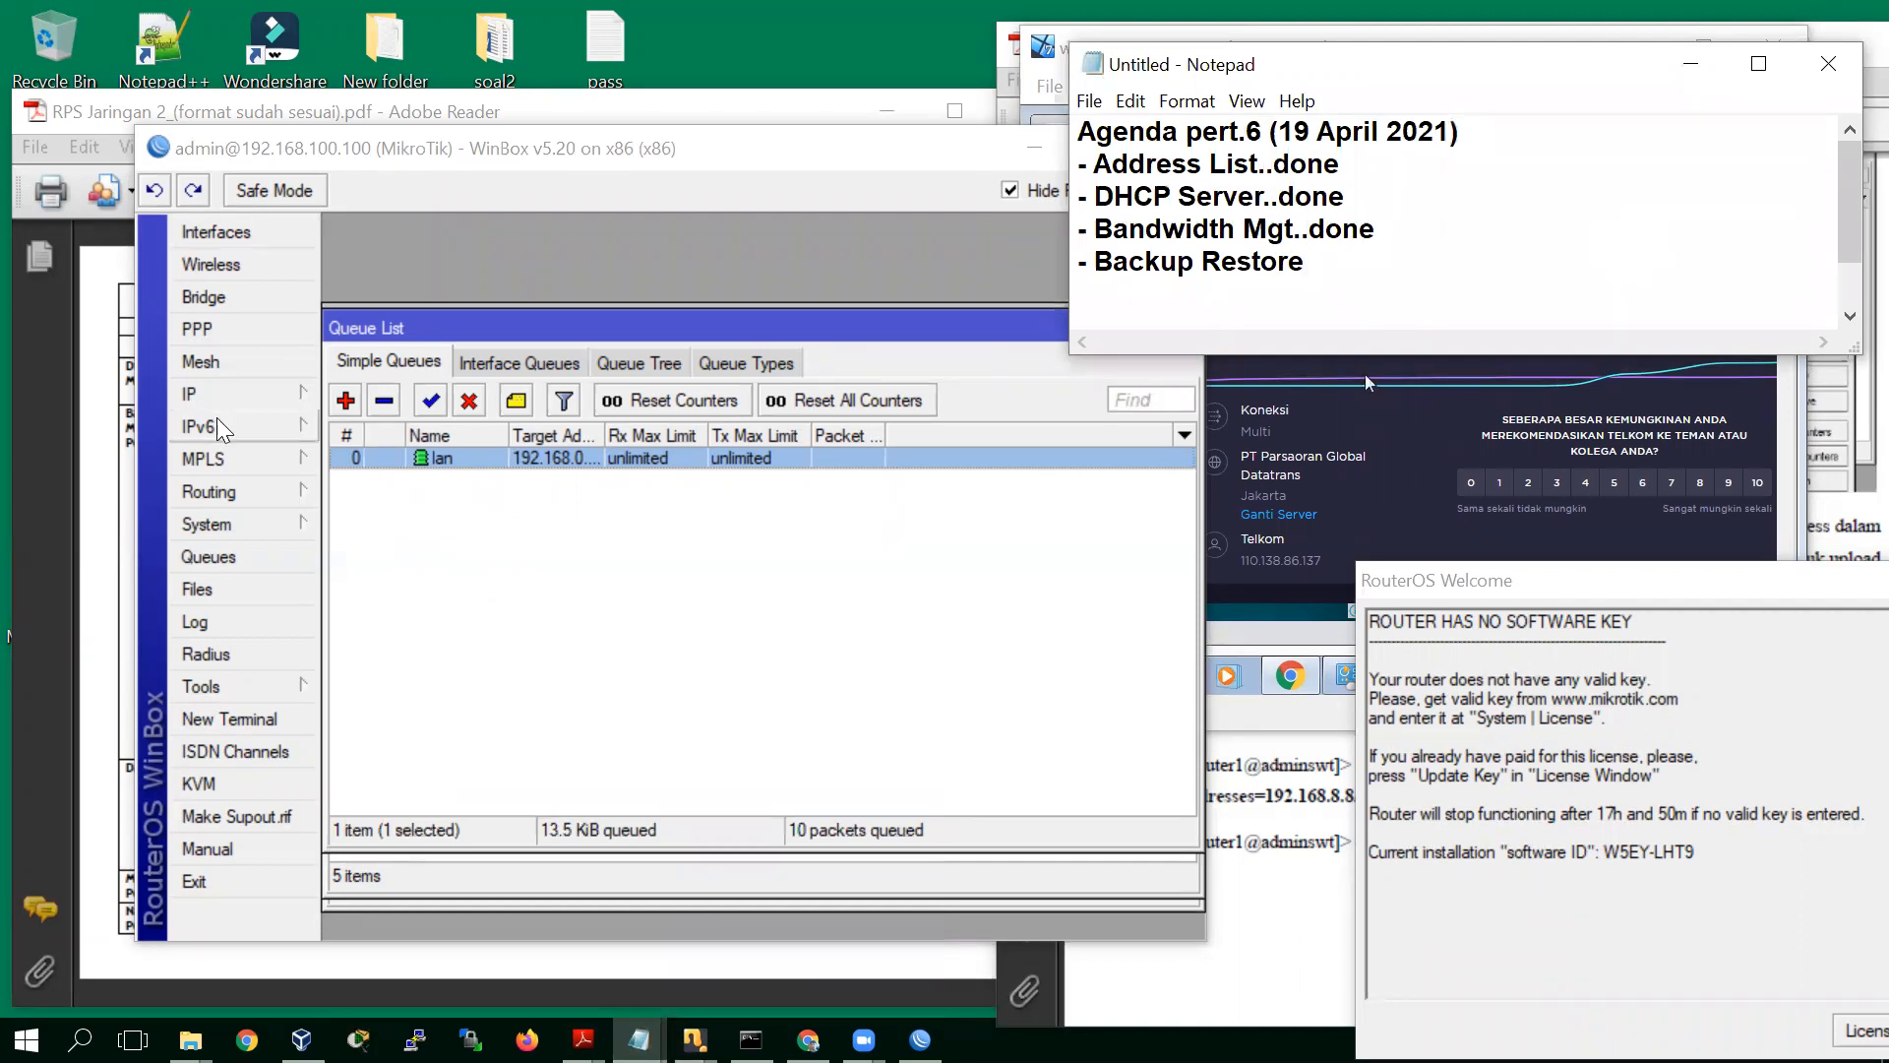
Create a router backup from WinBox's file list, check its creation time against the computer's clock, and return to the Notepad agenda
click(196, 591)
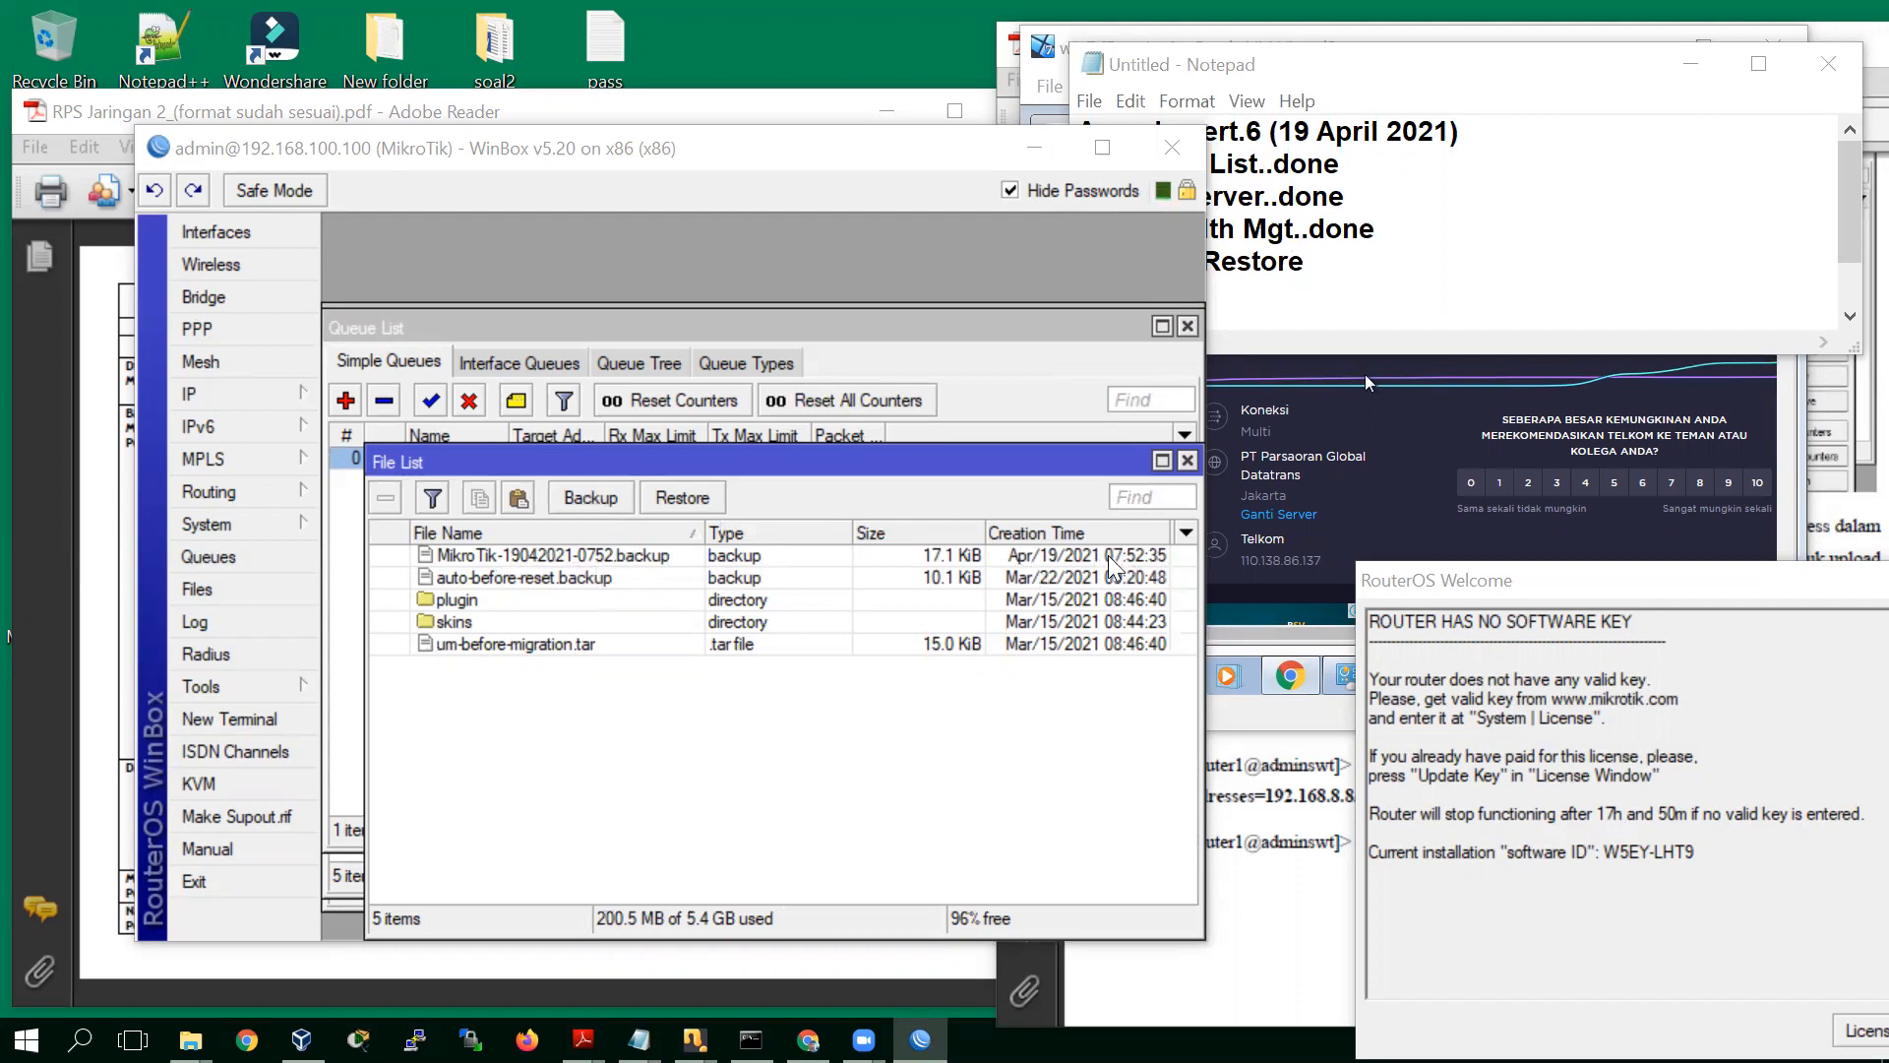
click(589, 498)
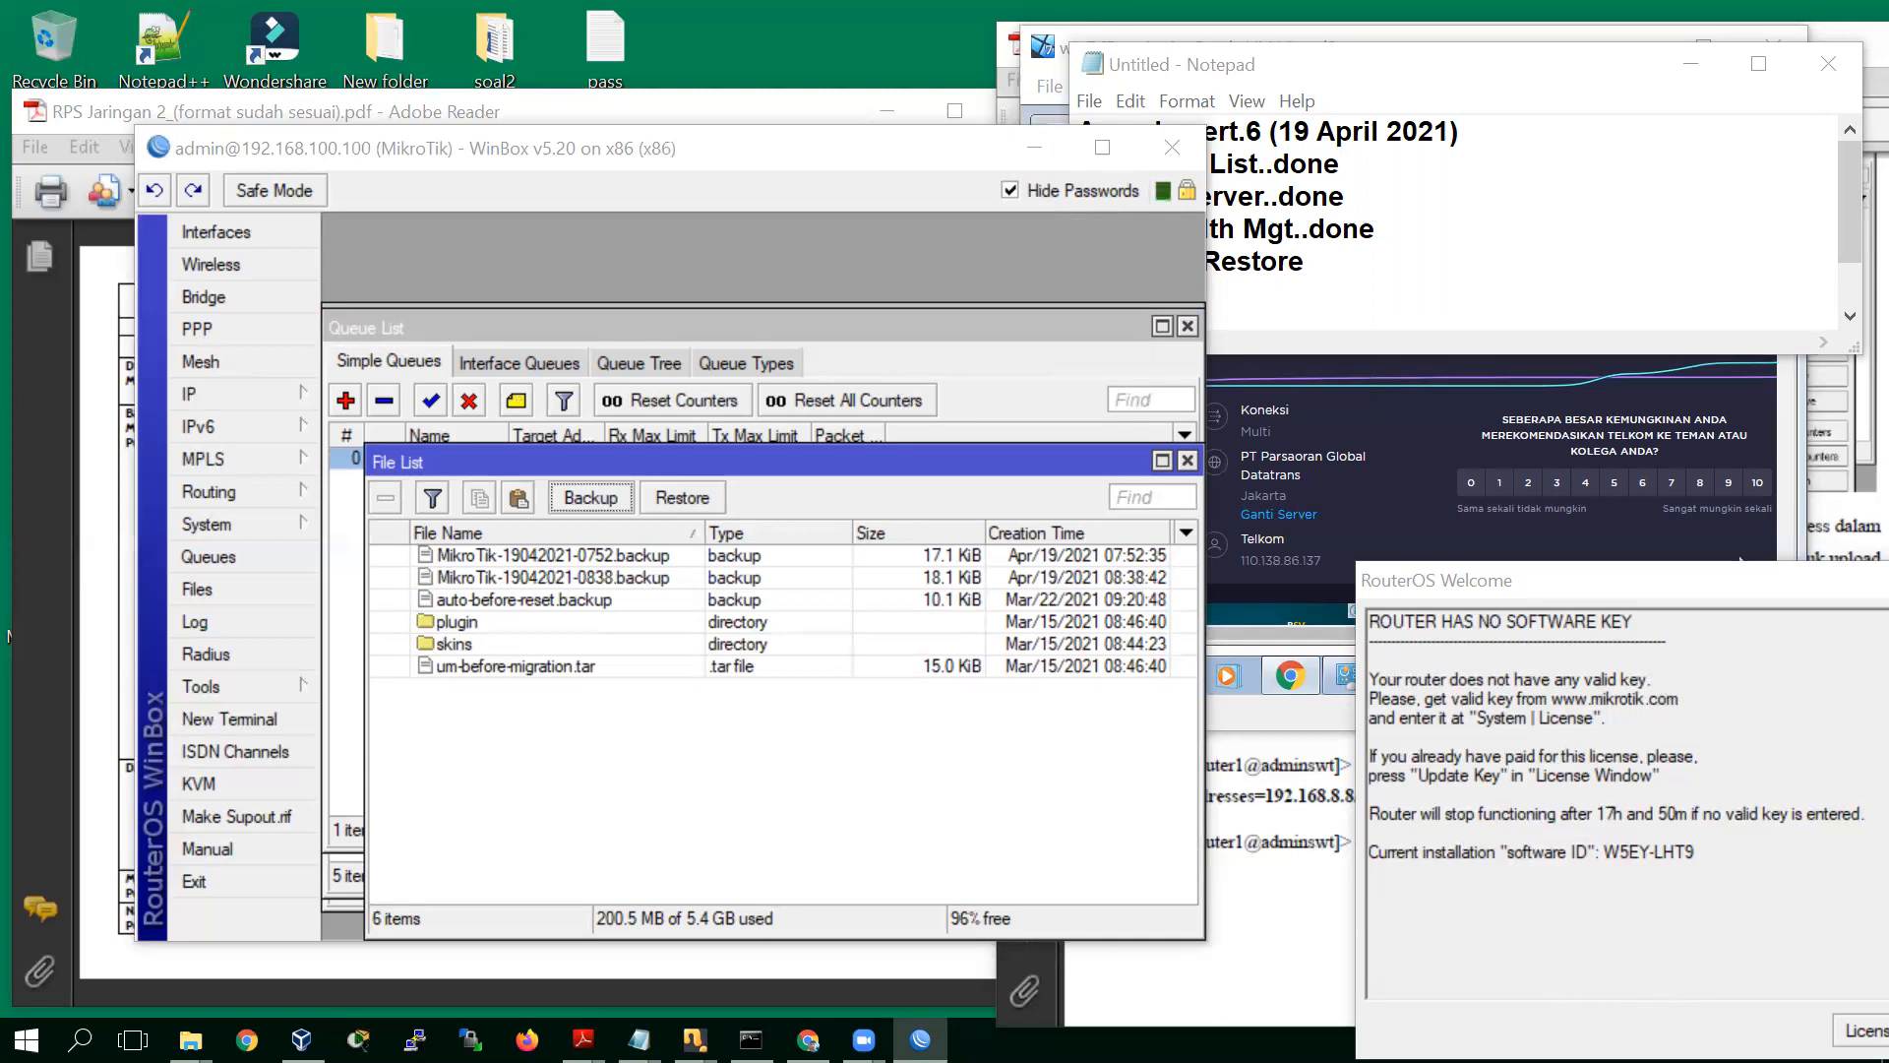
drag(1737, 581, 1663, 336)
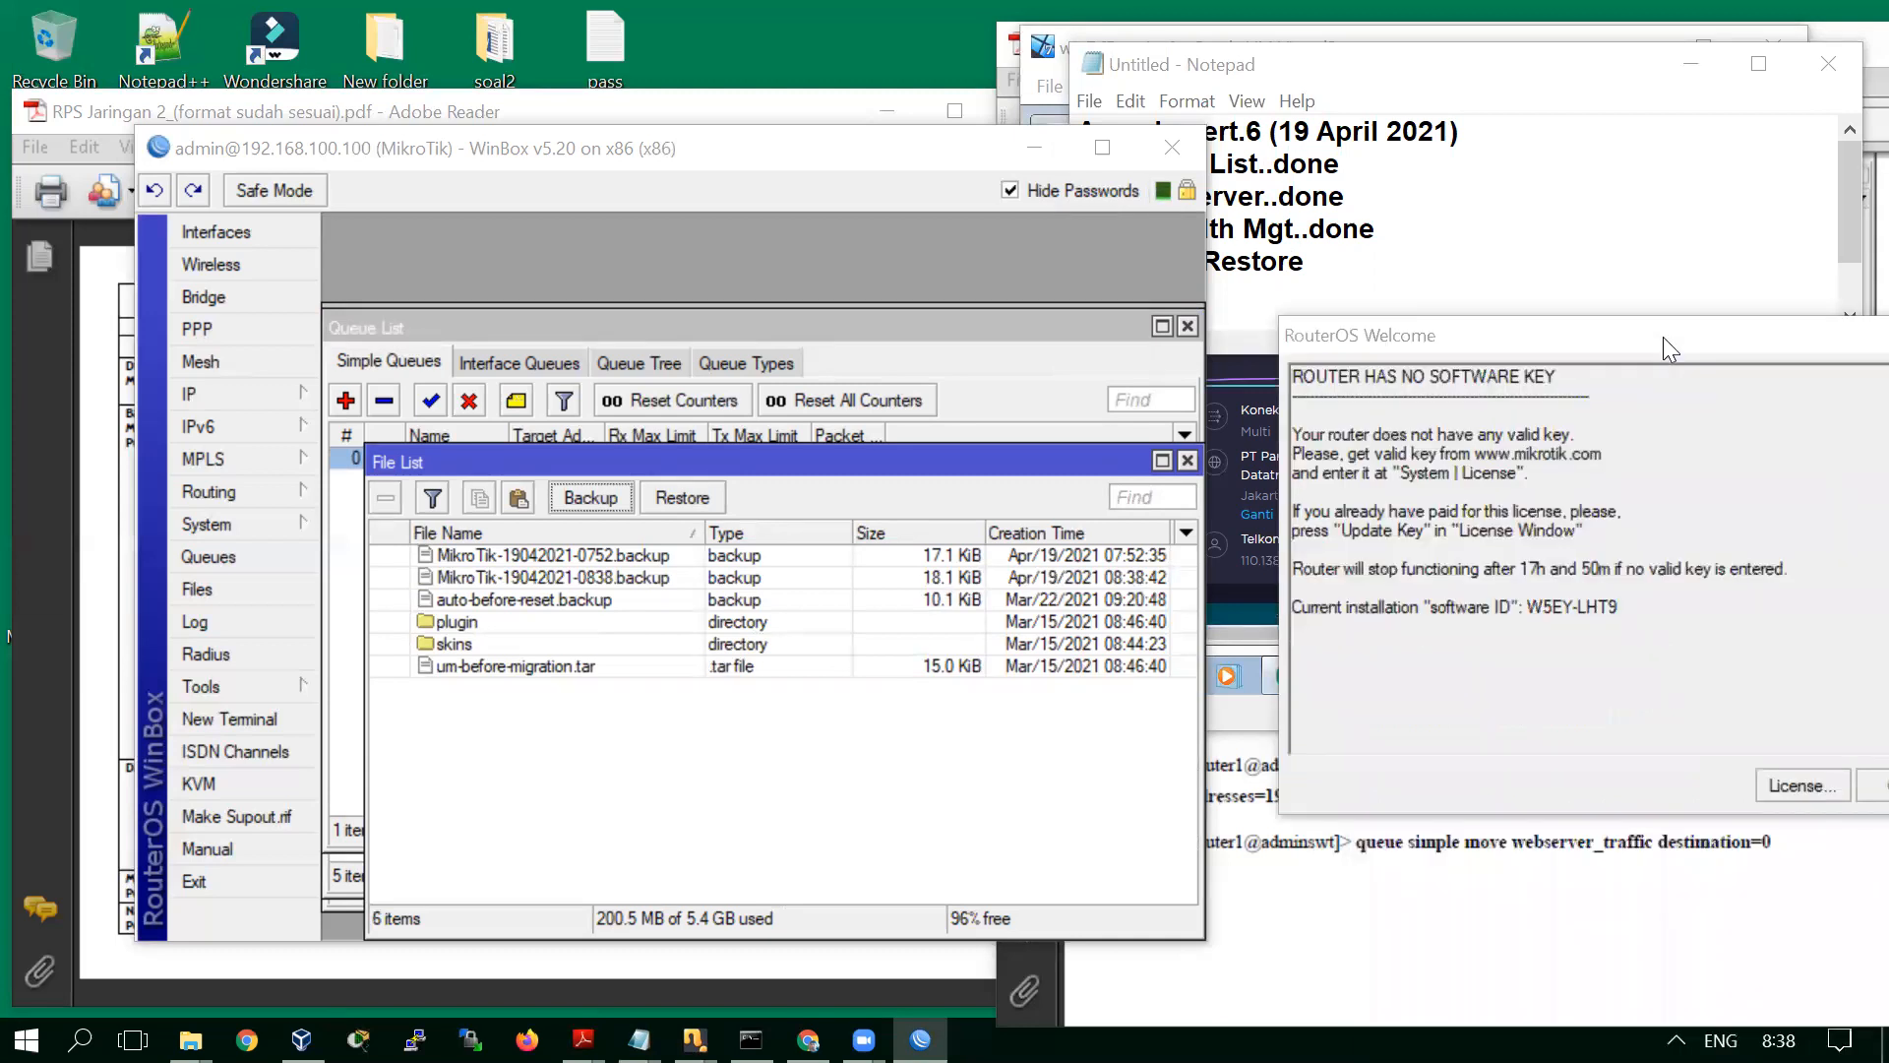
mouse_move(1779, 1041)
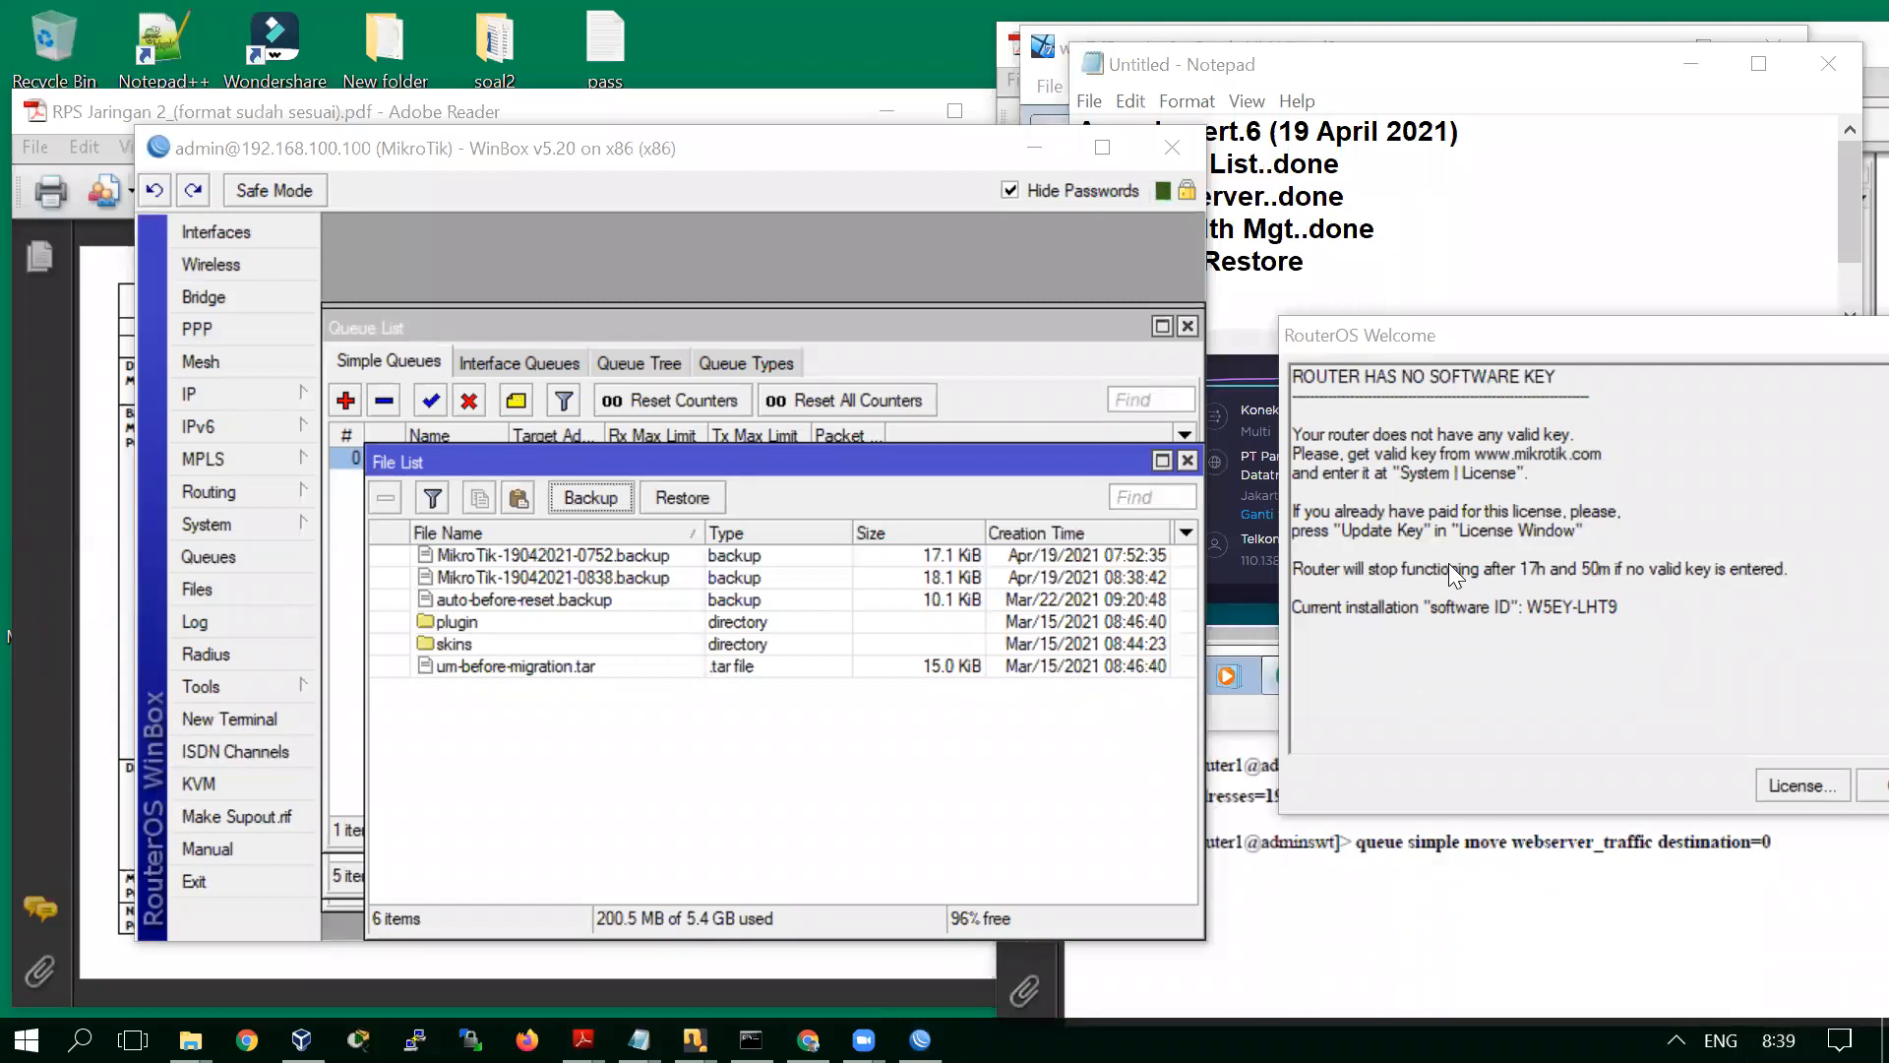
click(1779, 1041)
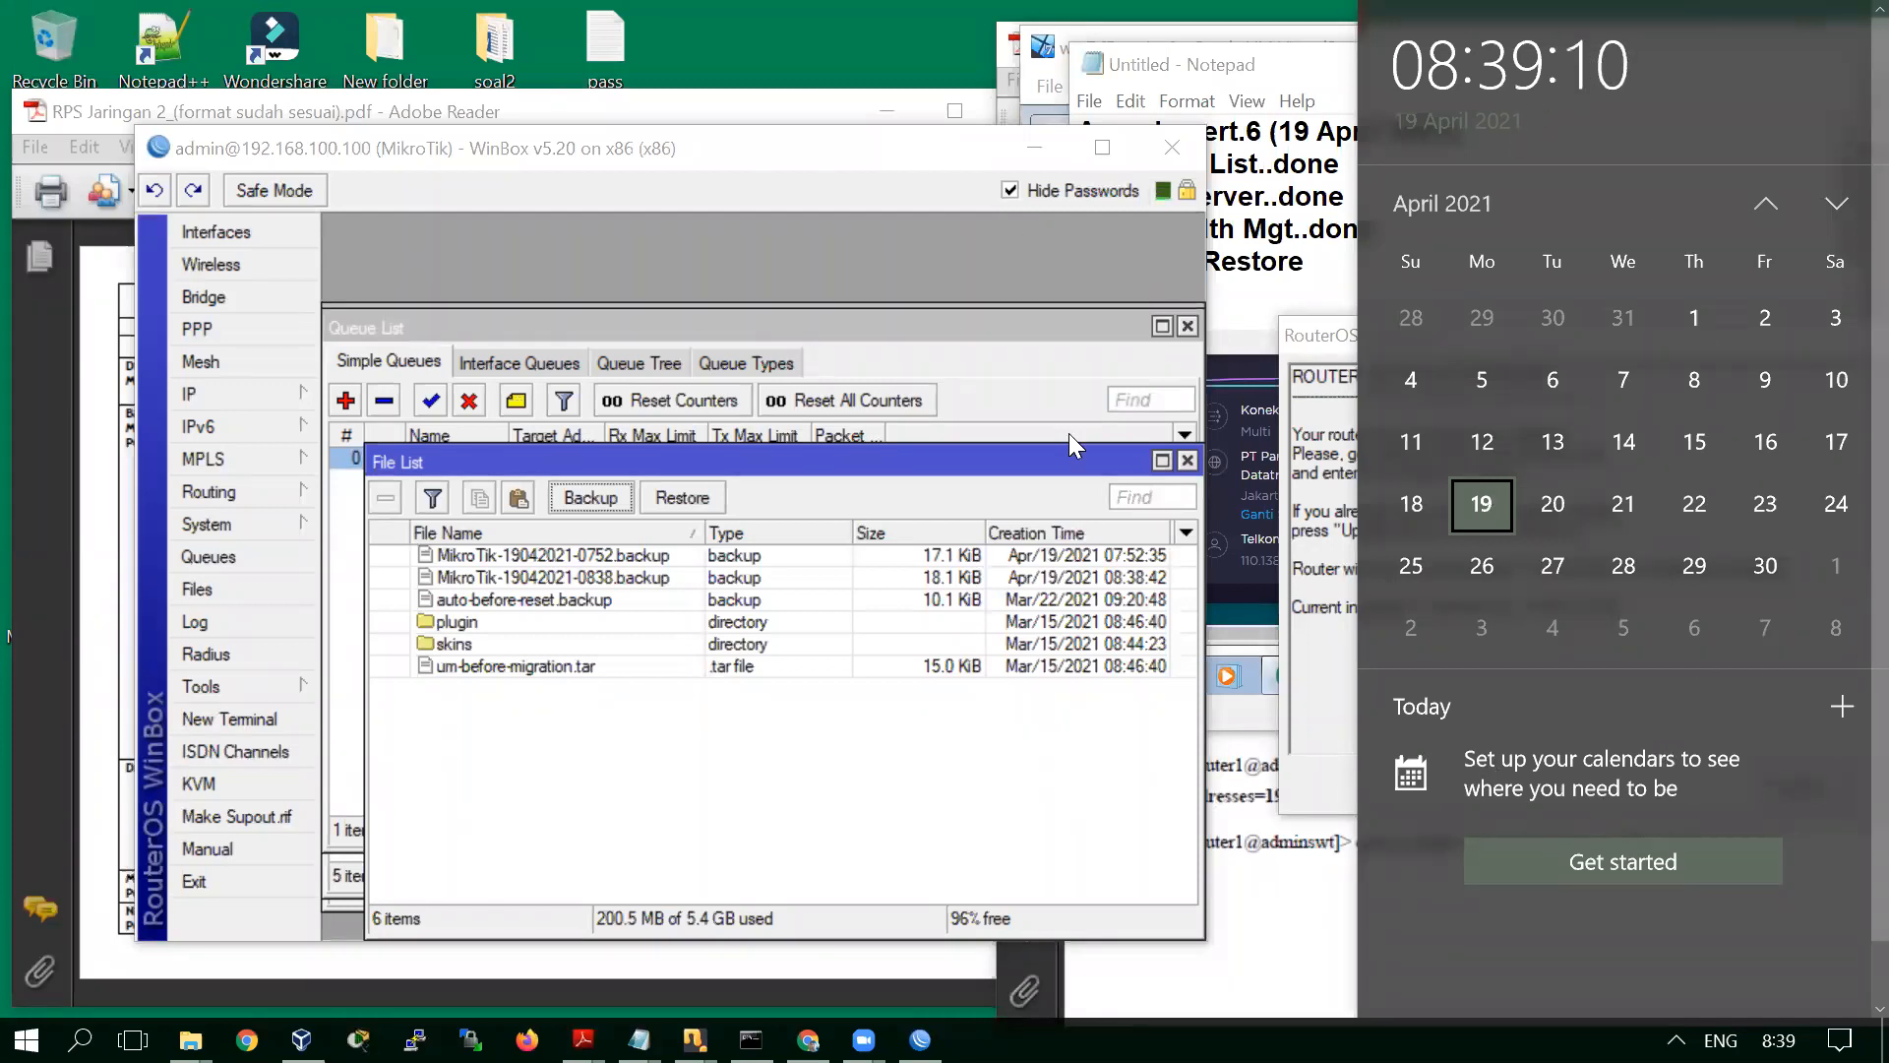
click(1344, 61)
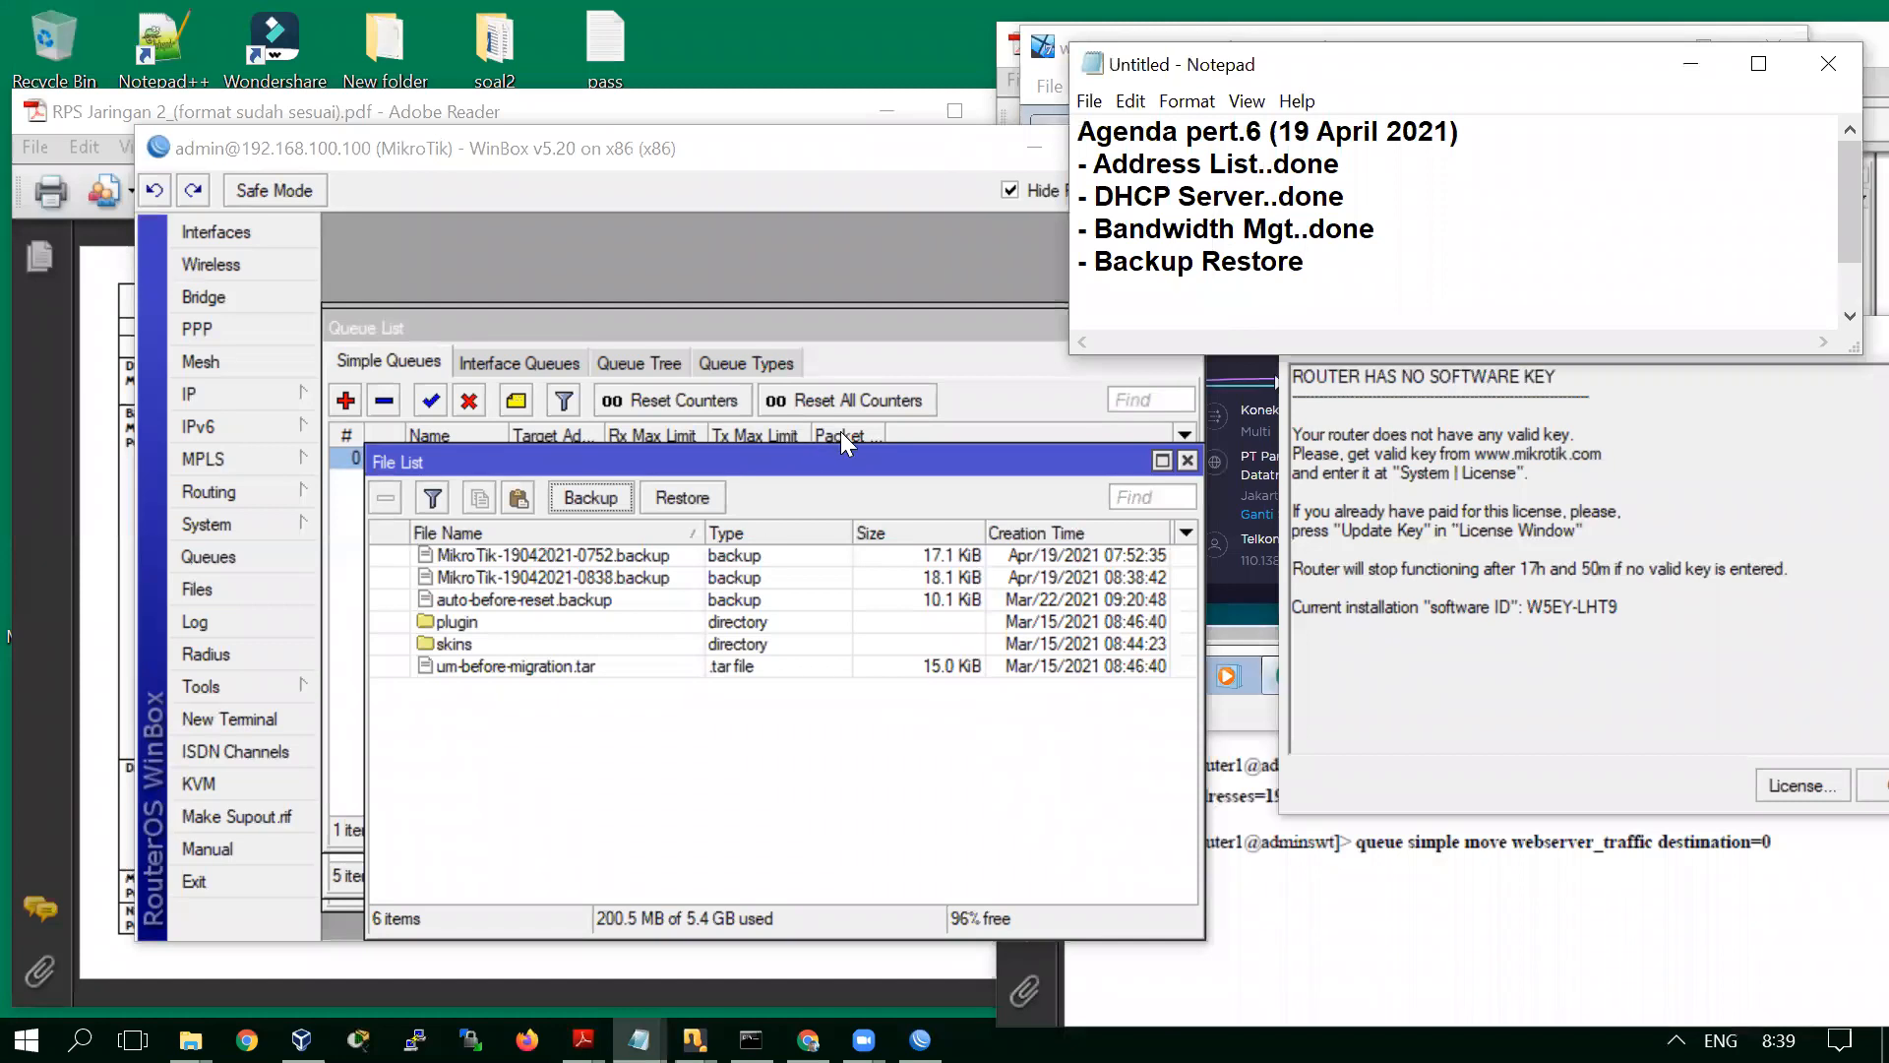
Bring up the lp3i doc folder in File Explorer, reduce it from full screen and place it beside WinBox's file list
click(190, 1039)
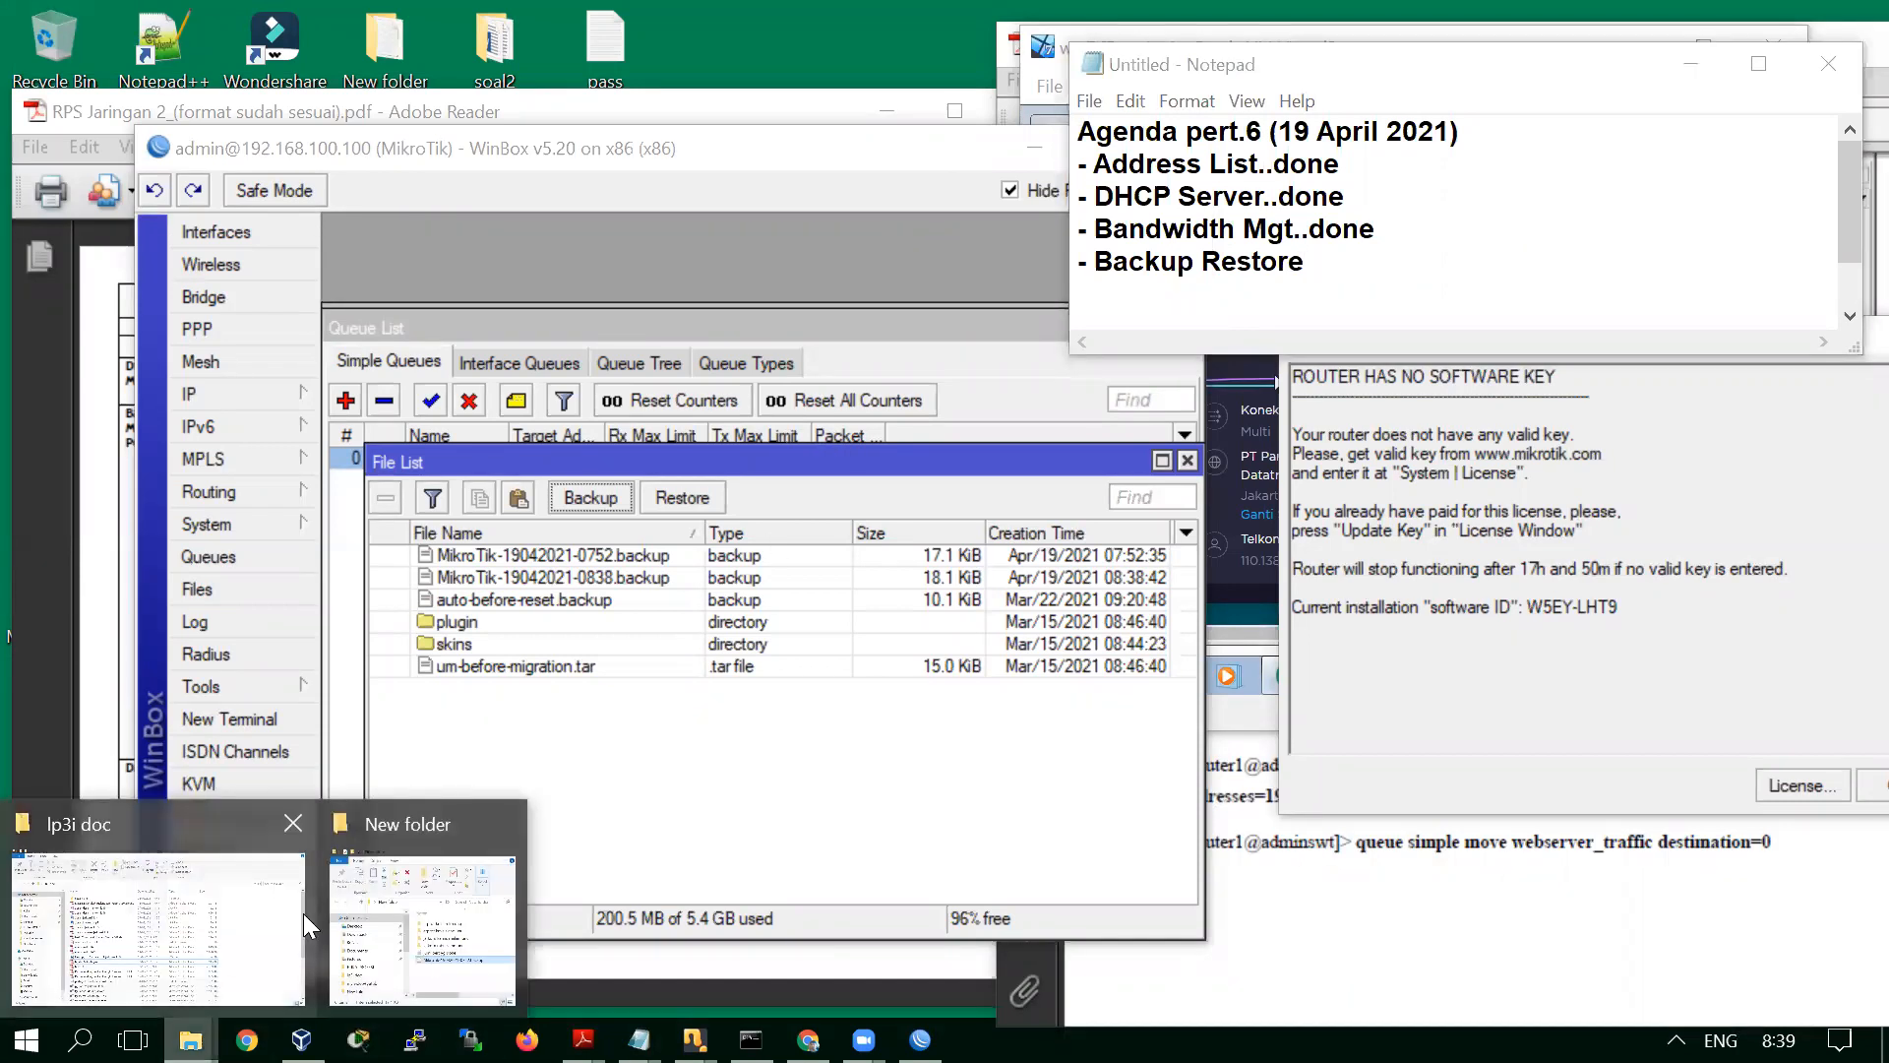
click(244, 953)
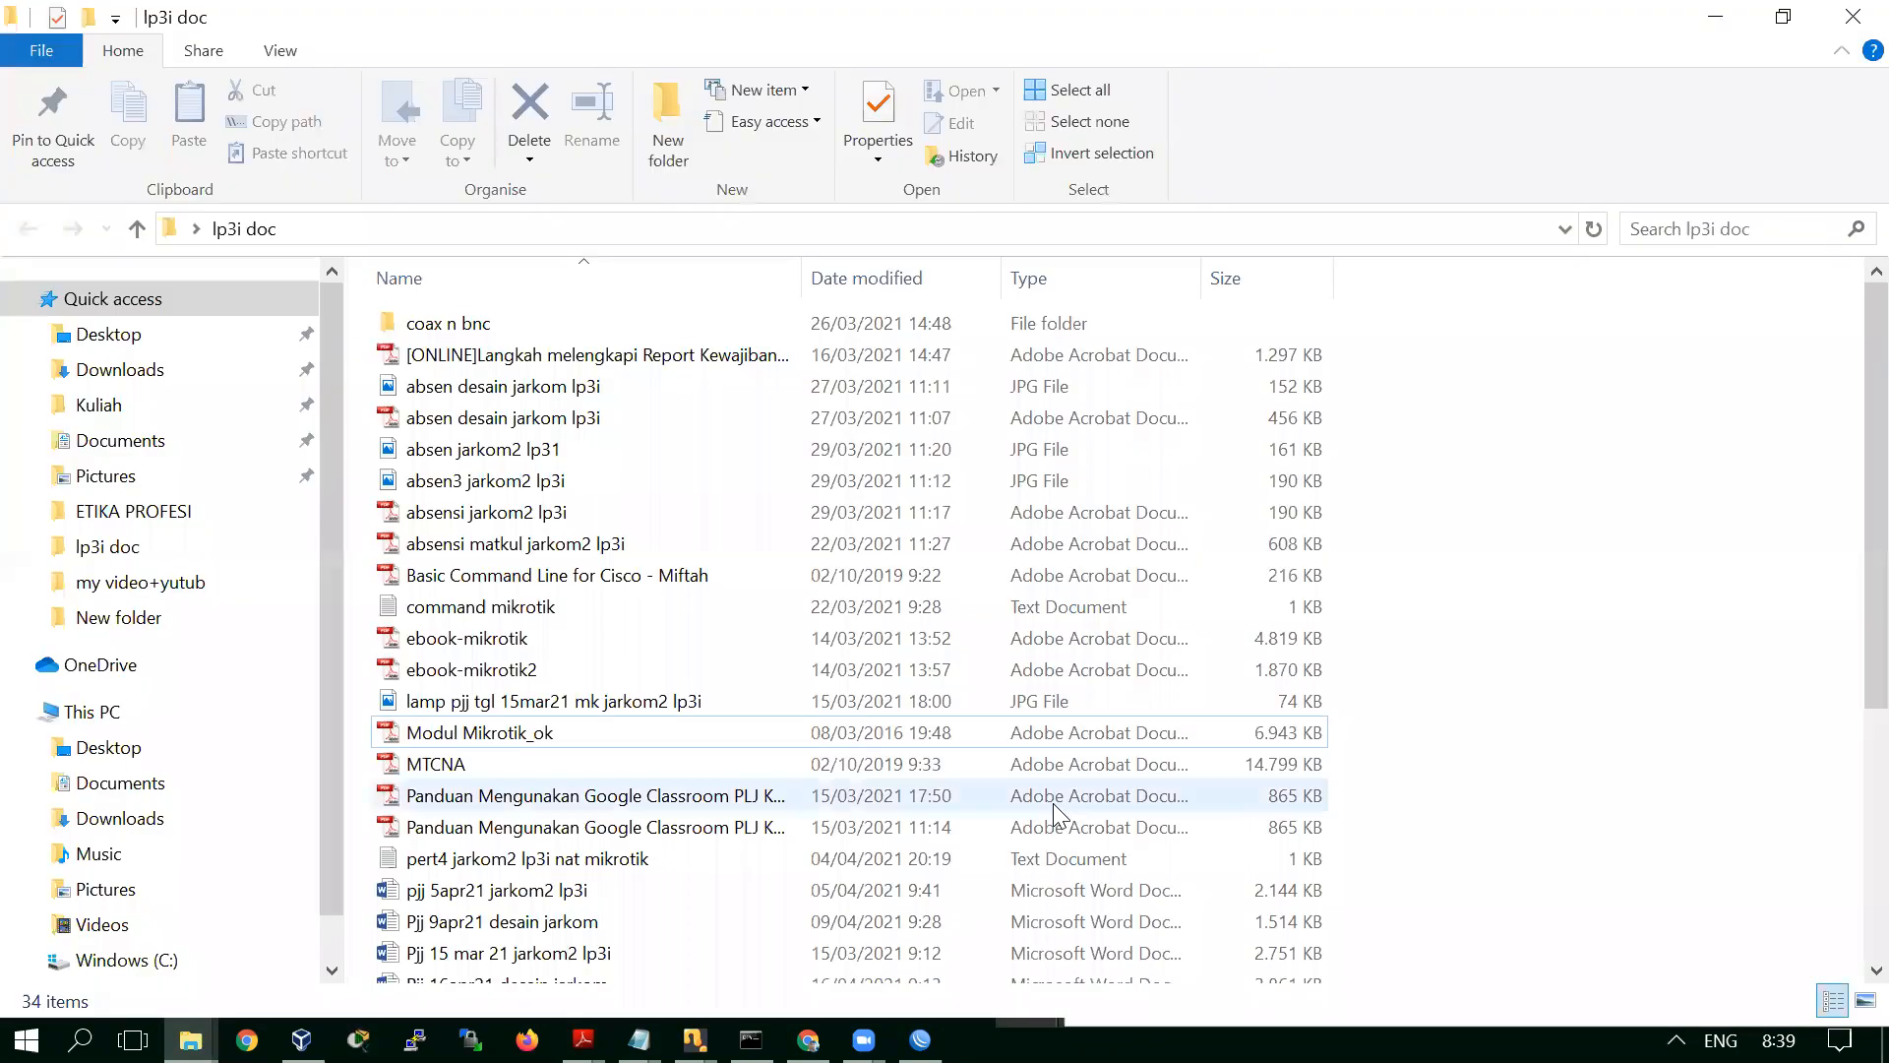
click(1783, 16)
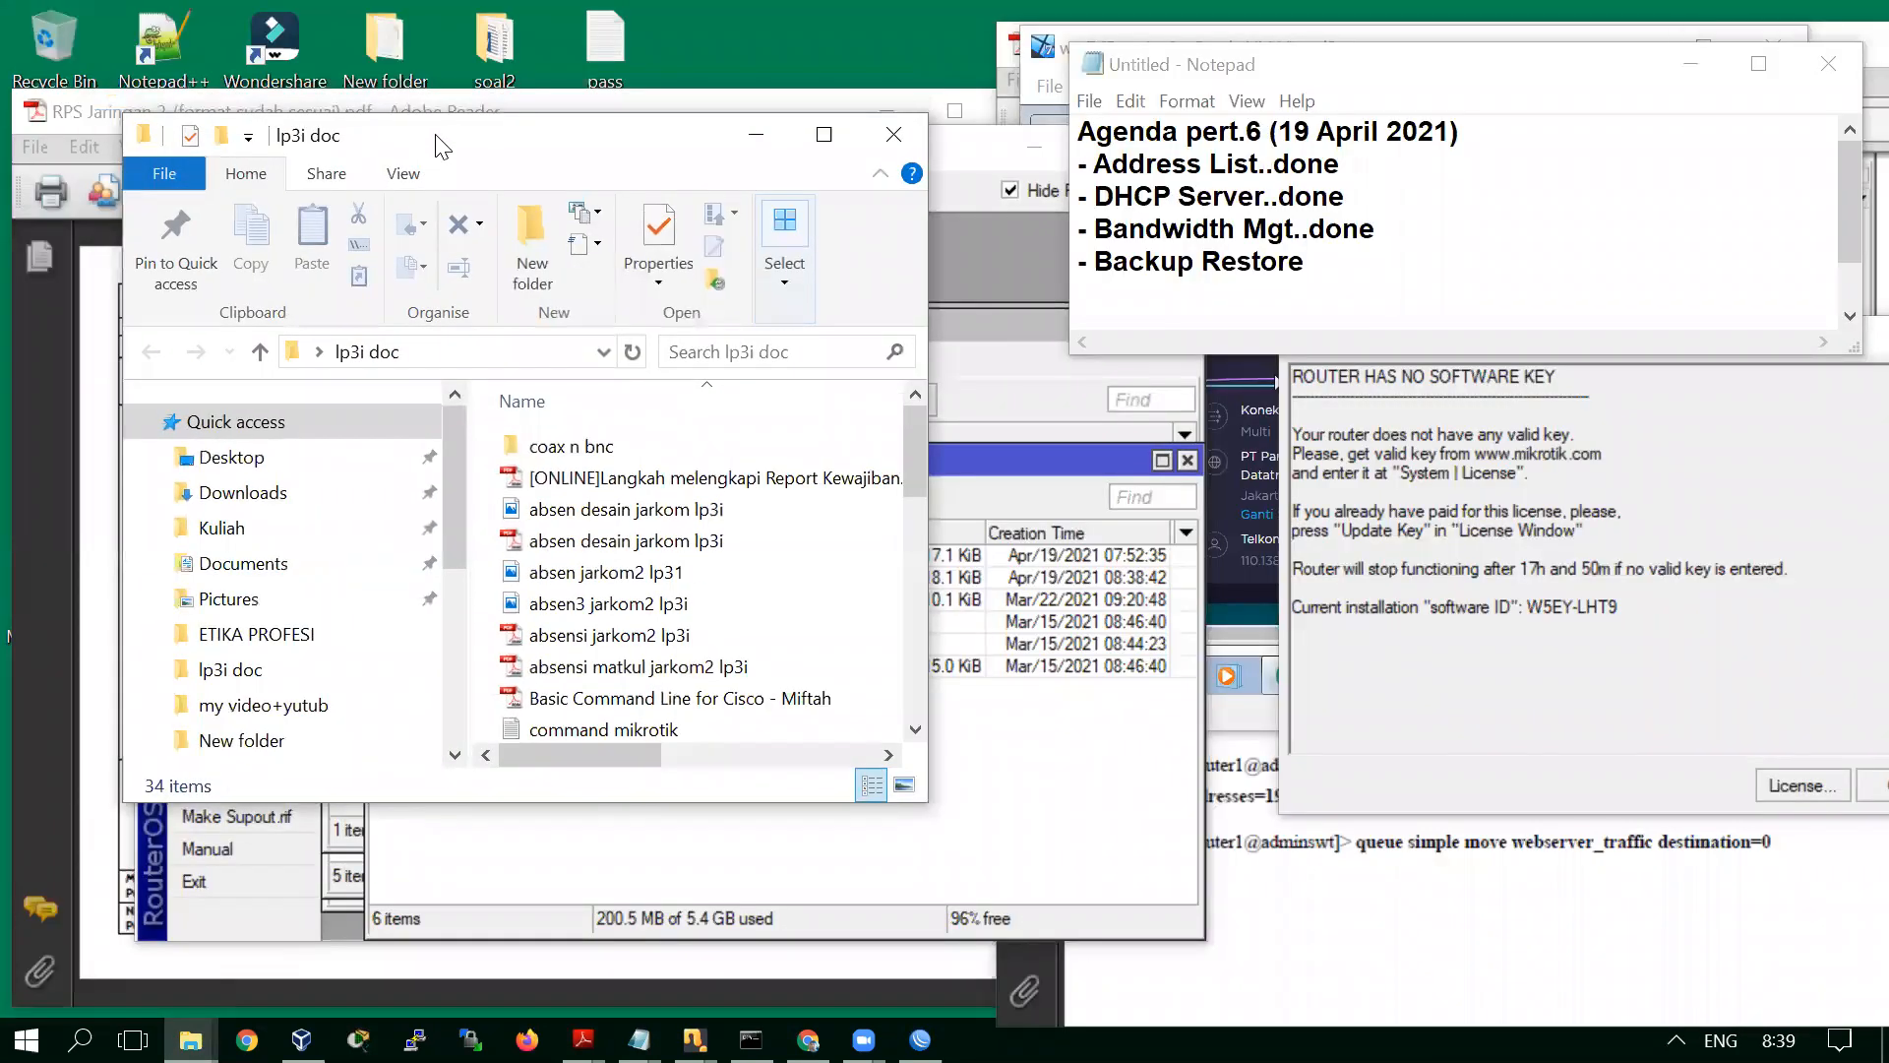
drag(436, 147, 1413, 214)
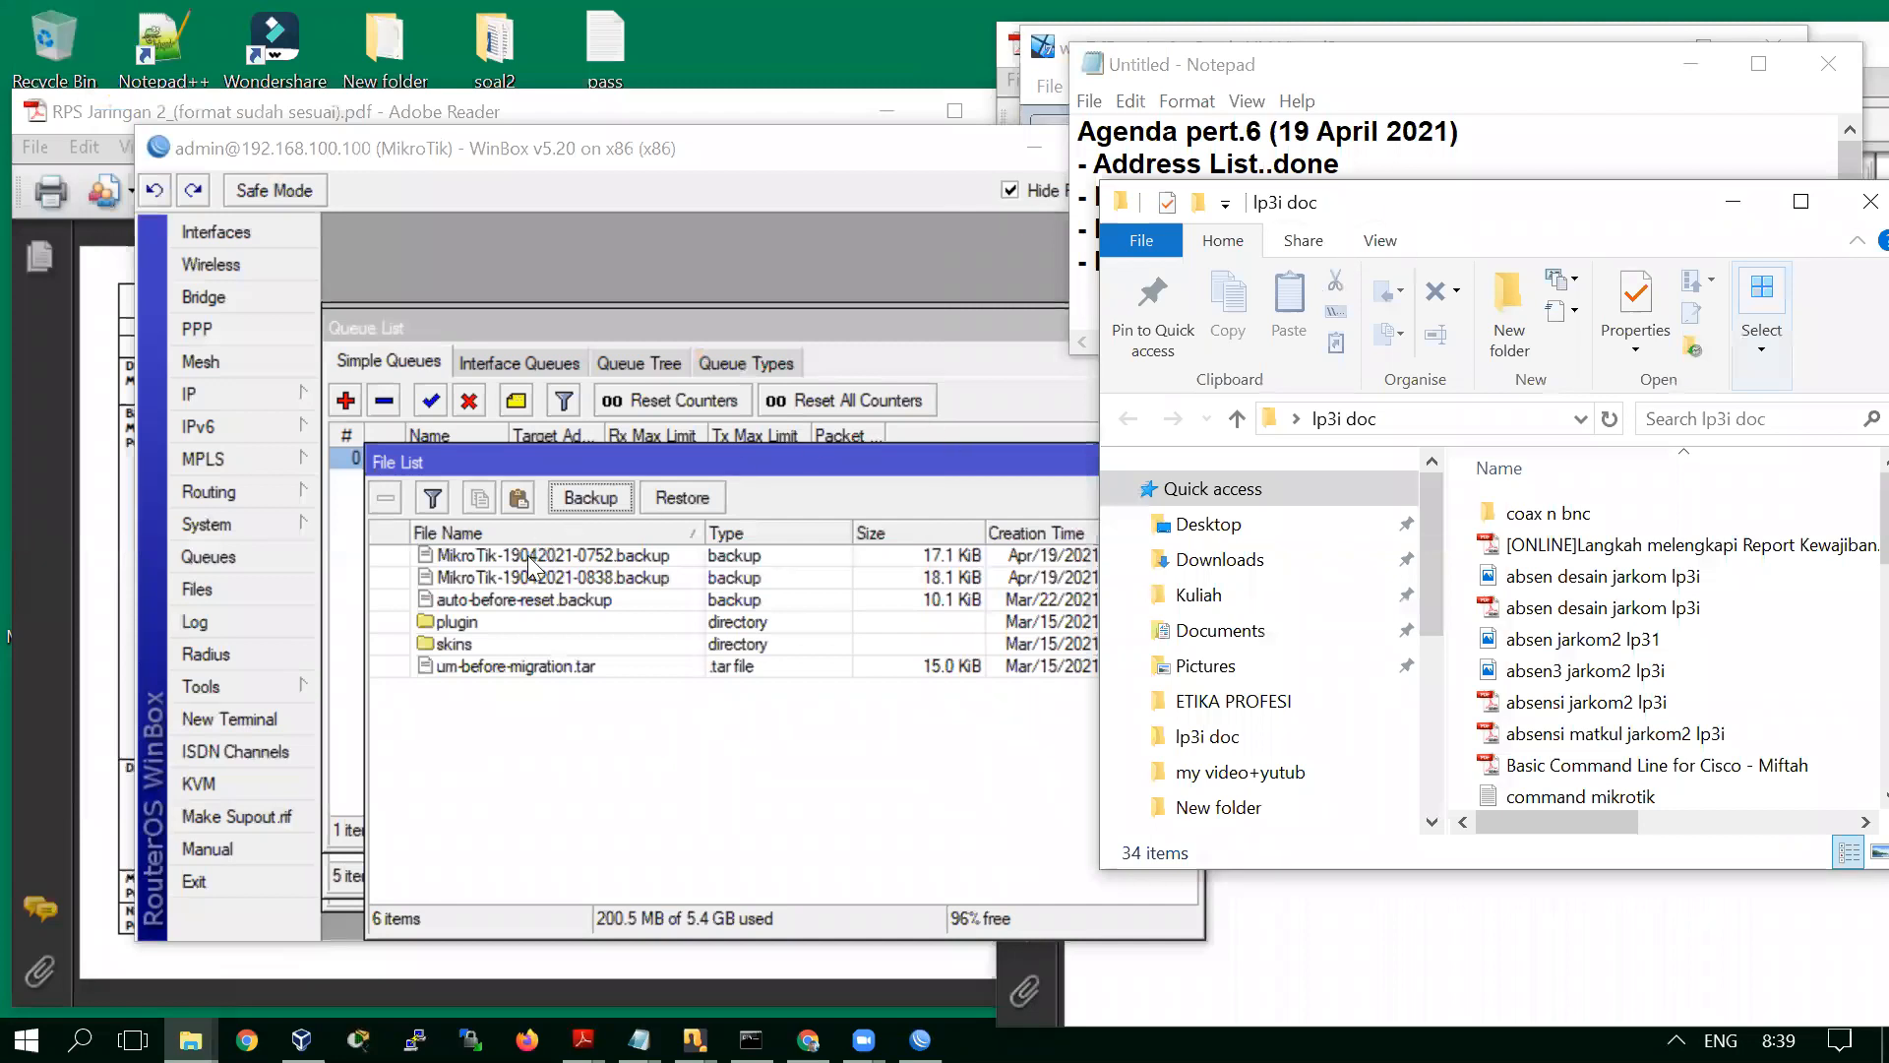
Copy MikroTik-19042021-0838.backup from WinBox's file list into the lp3i doc folder on the computer
drag(518, 579, 1494, 210)
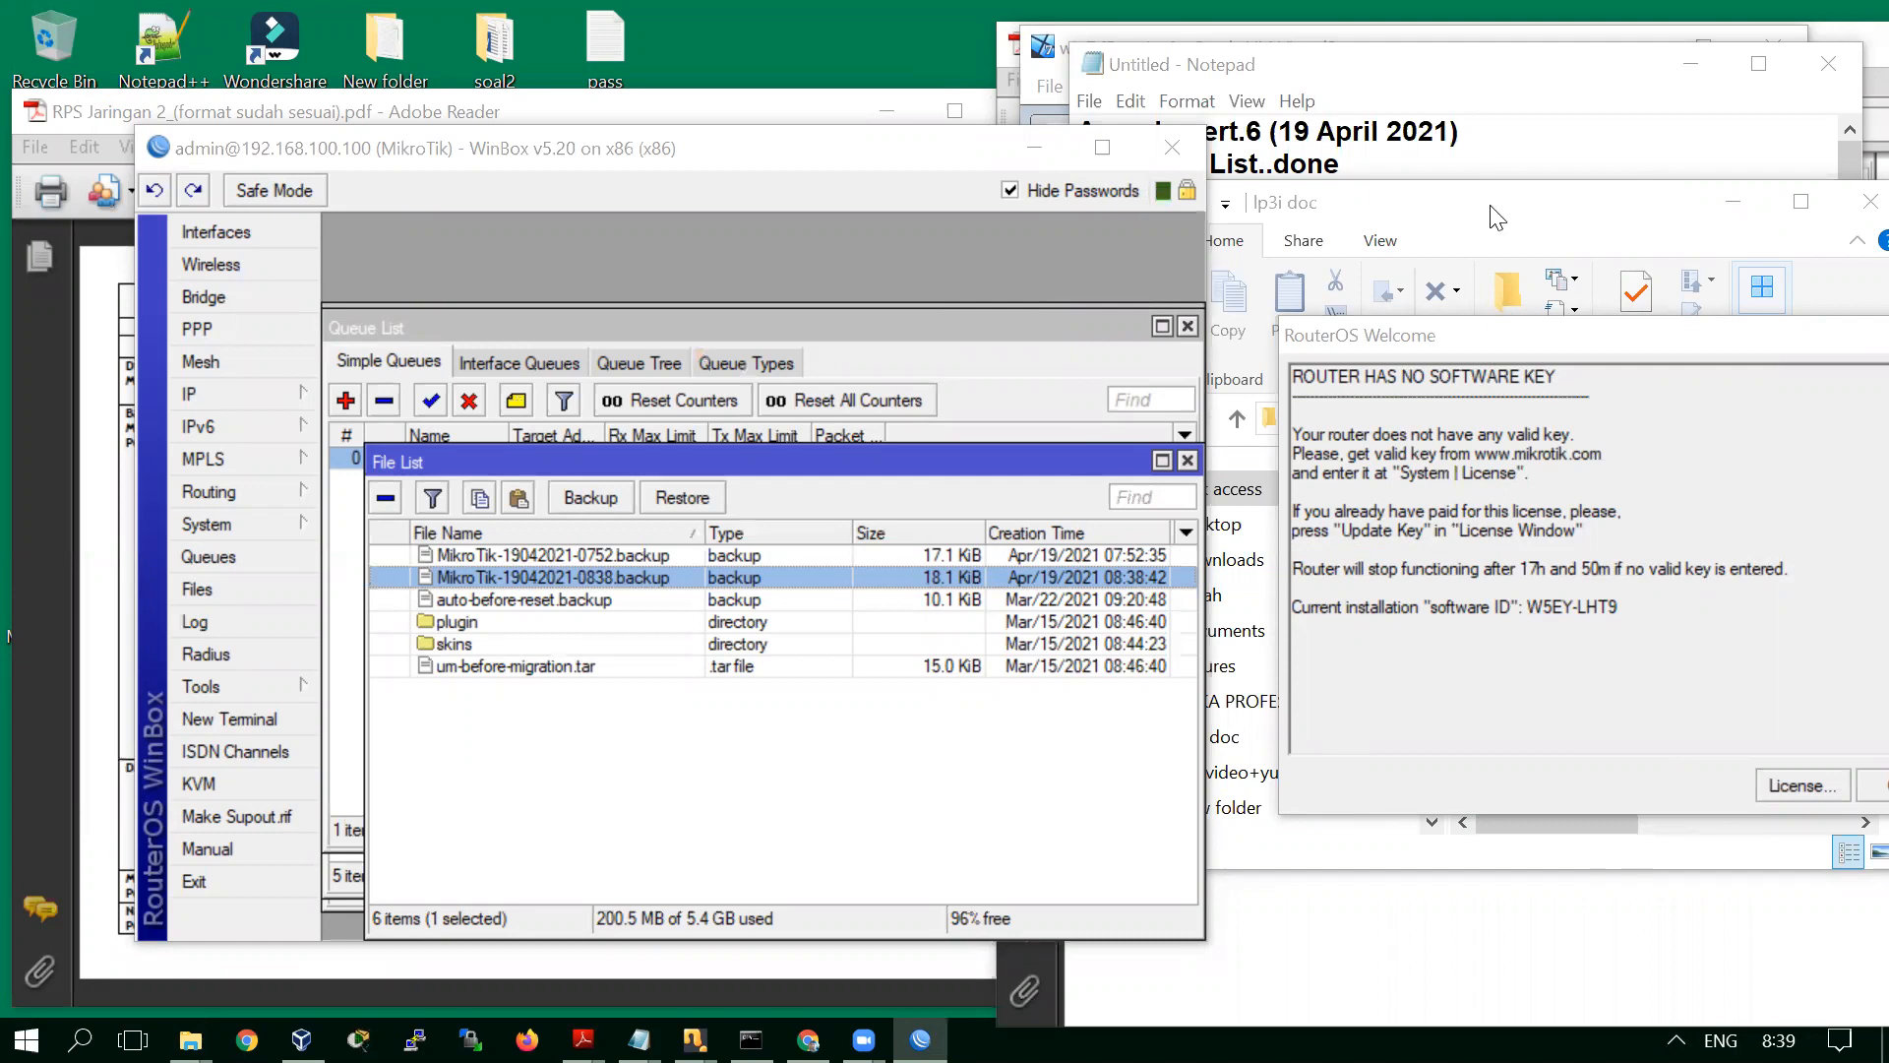
click(1496, 216)
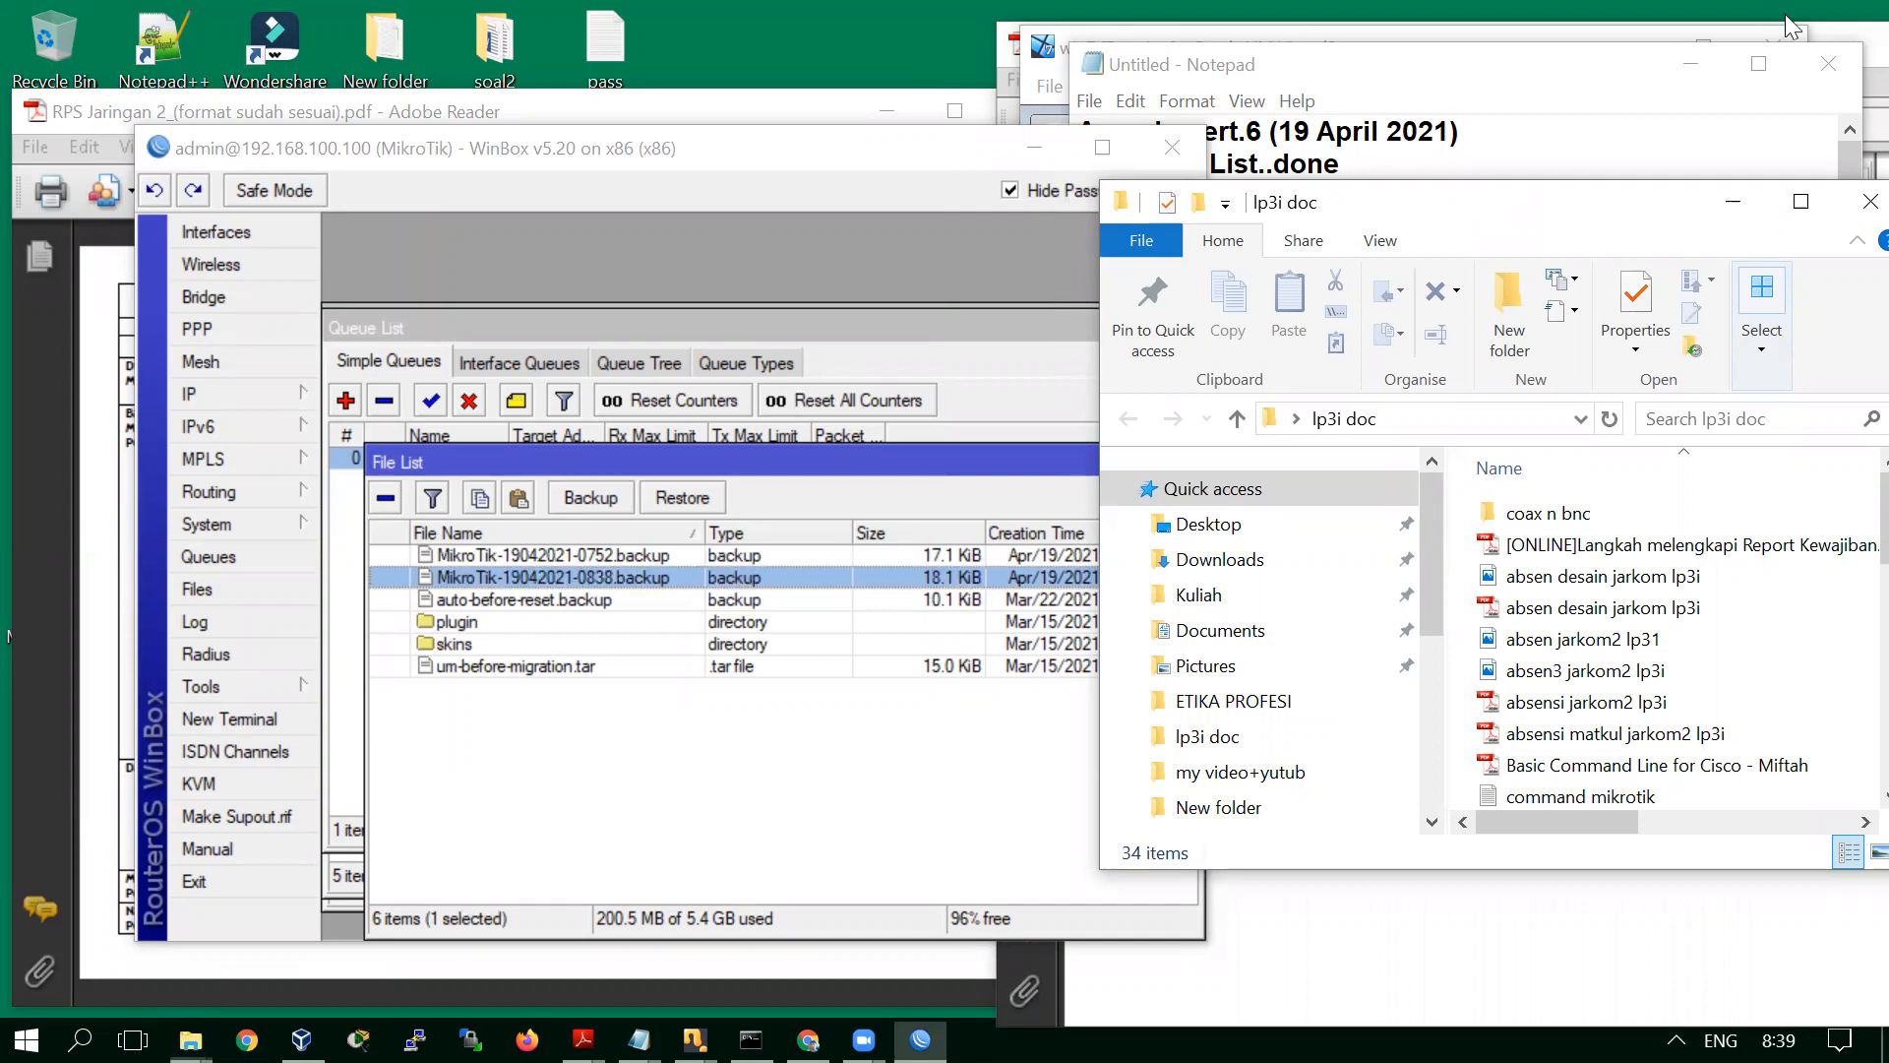
click(1521, 372)
drag(1522, 210, 1213, 342)
drag(602, 583, 1423, 878)
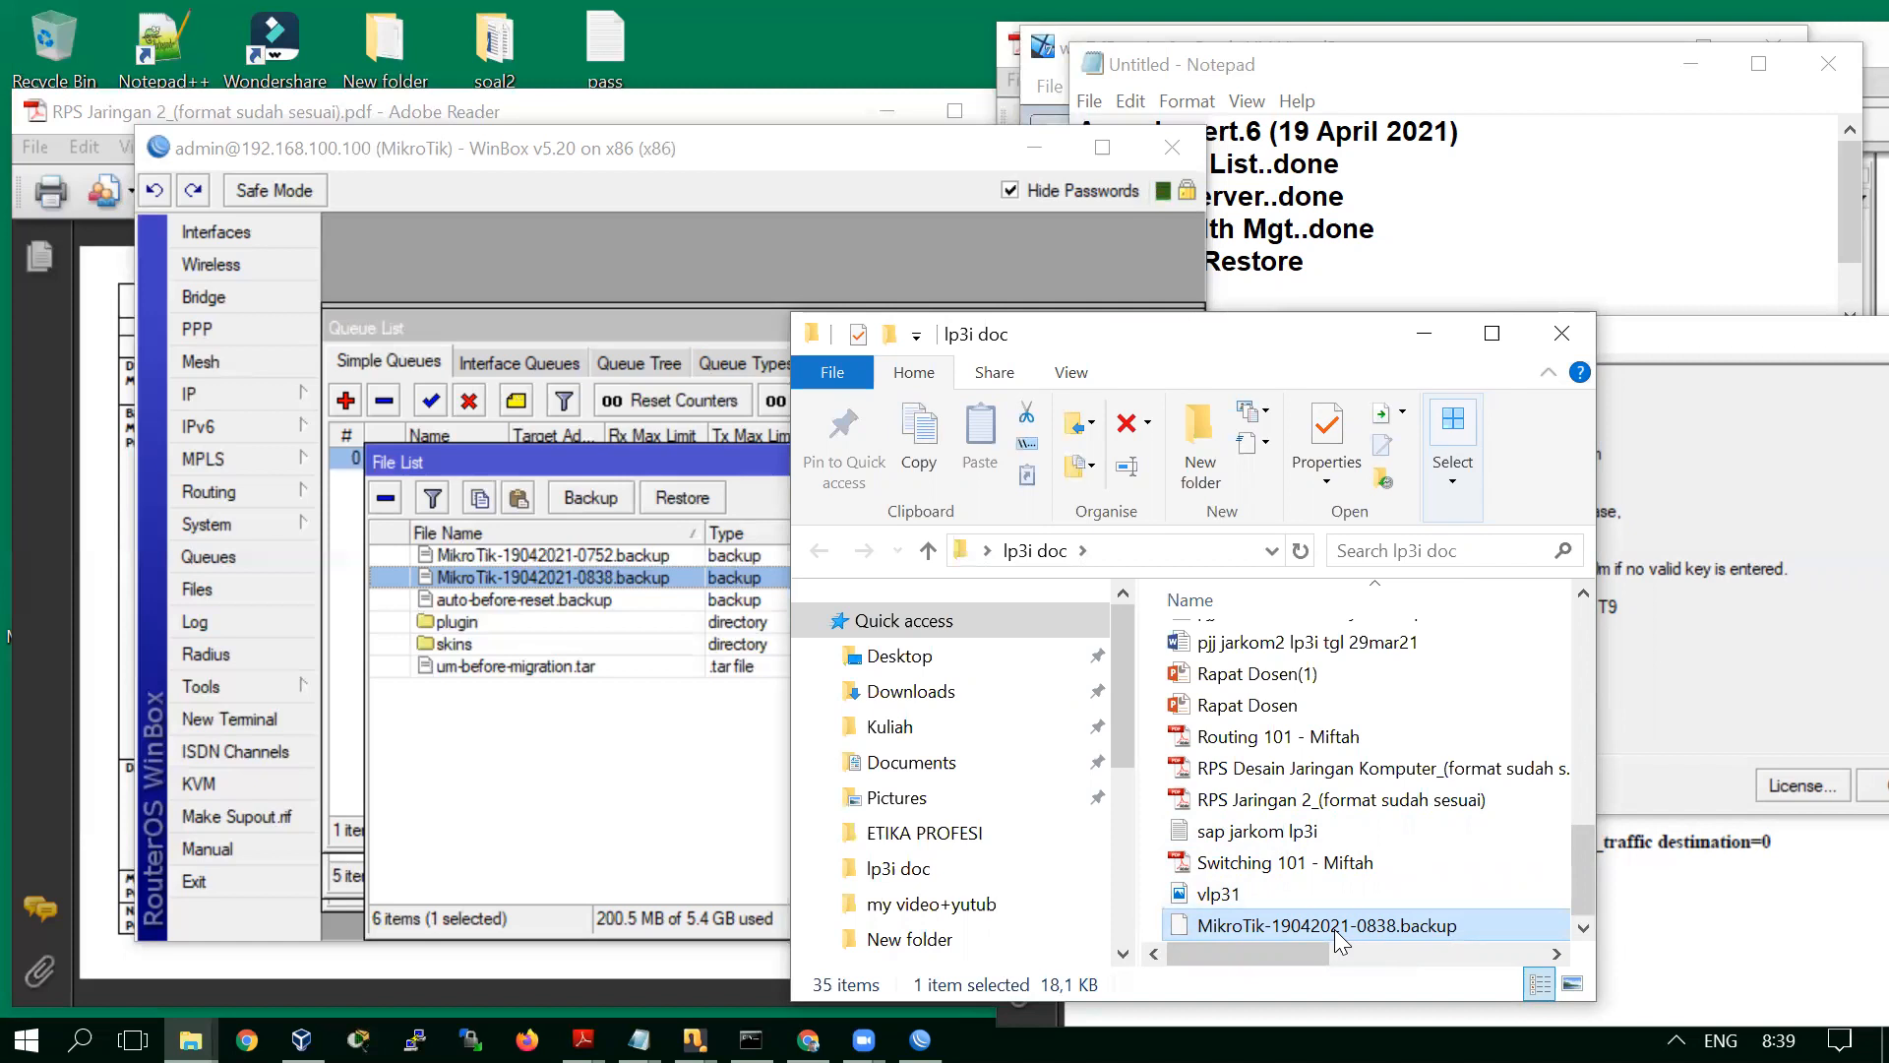
Delete the older backup MikroTik-19042021-0752.backup from WinBox's file list
click(587, 807)
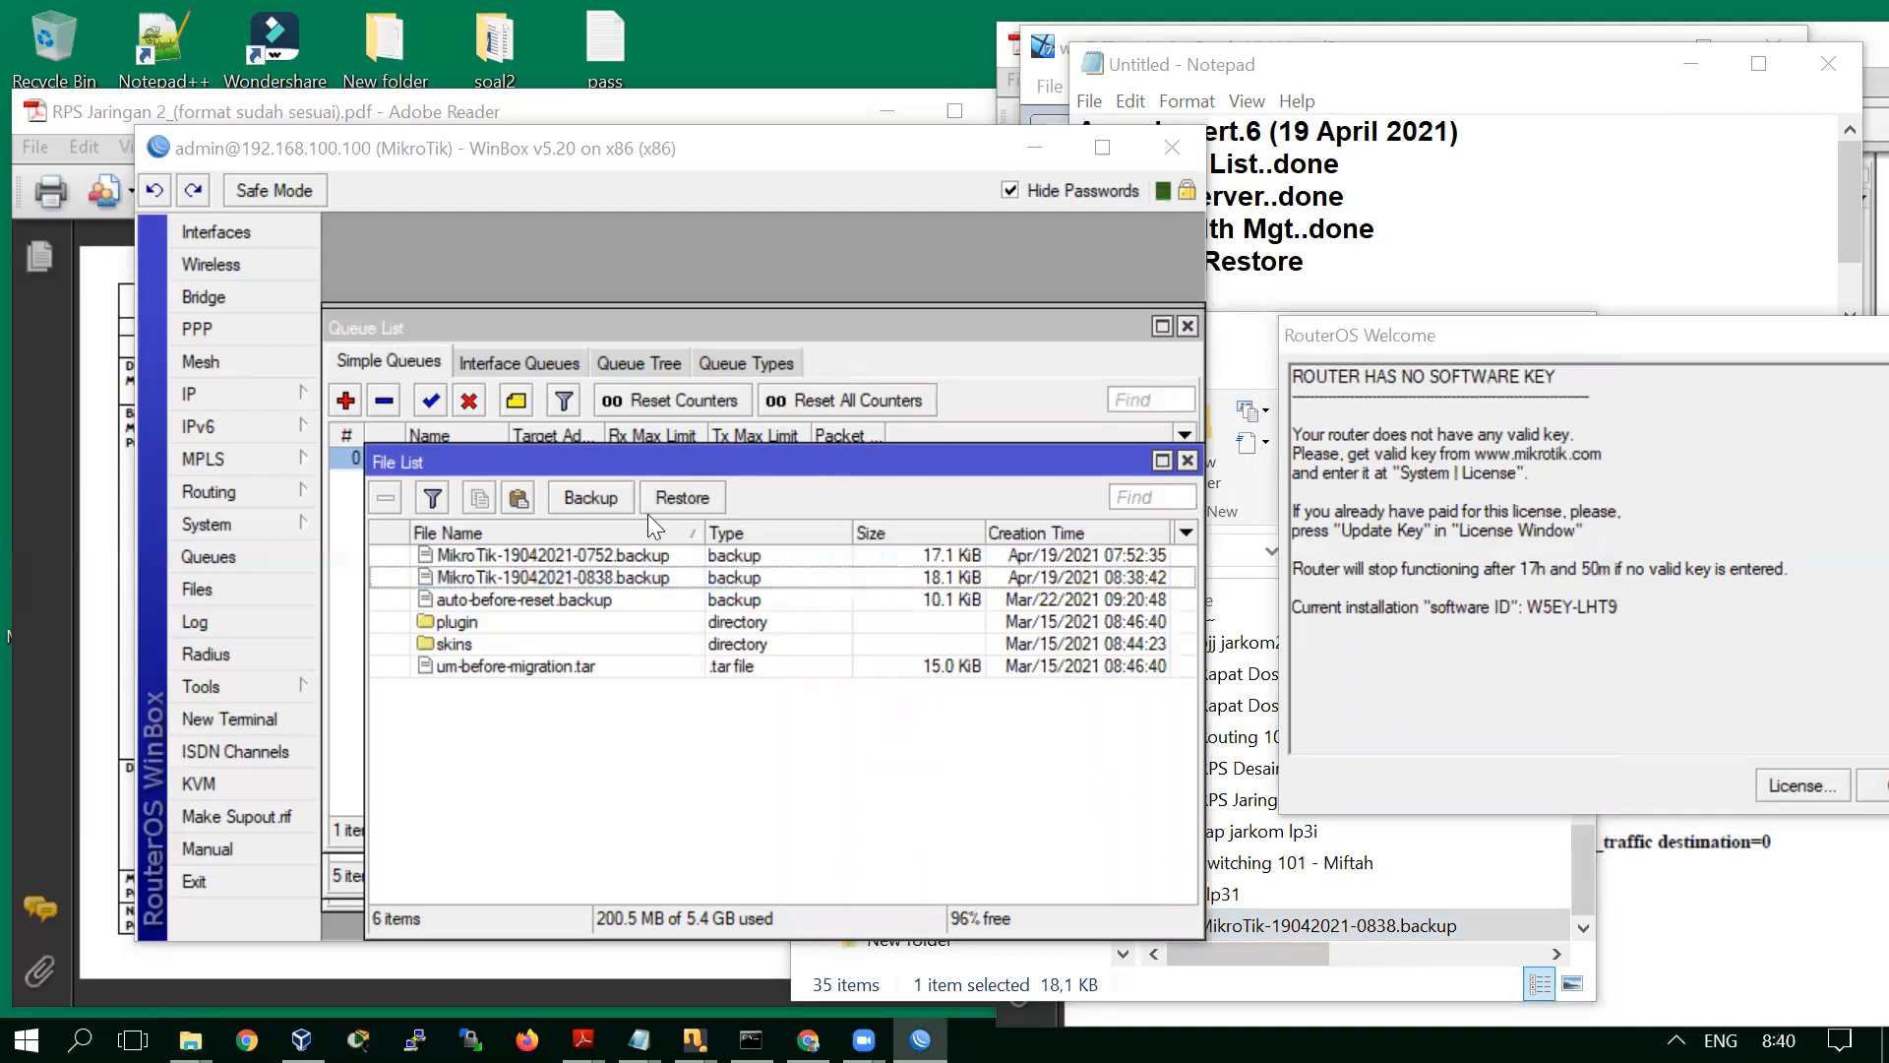
click(567, 555)
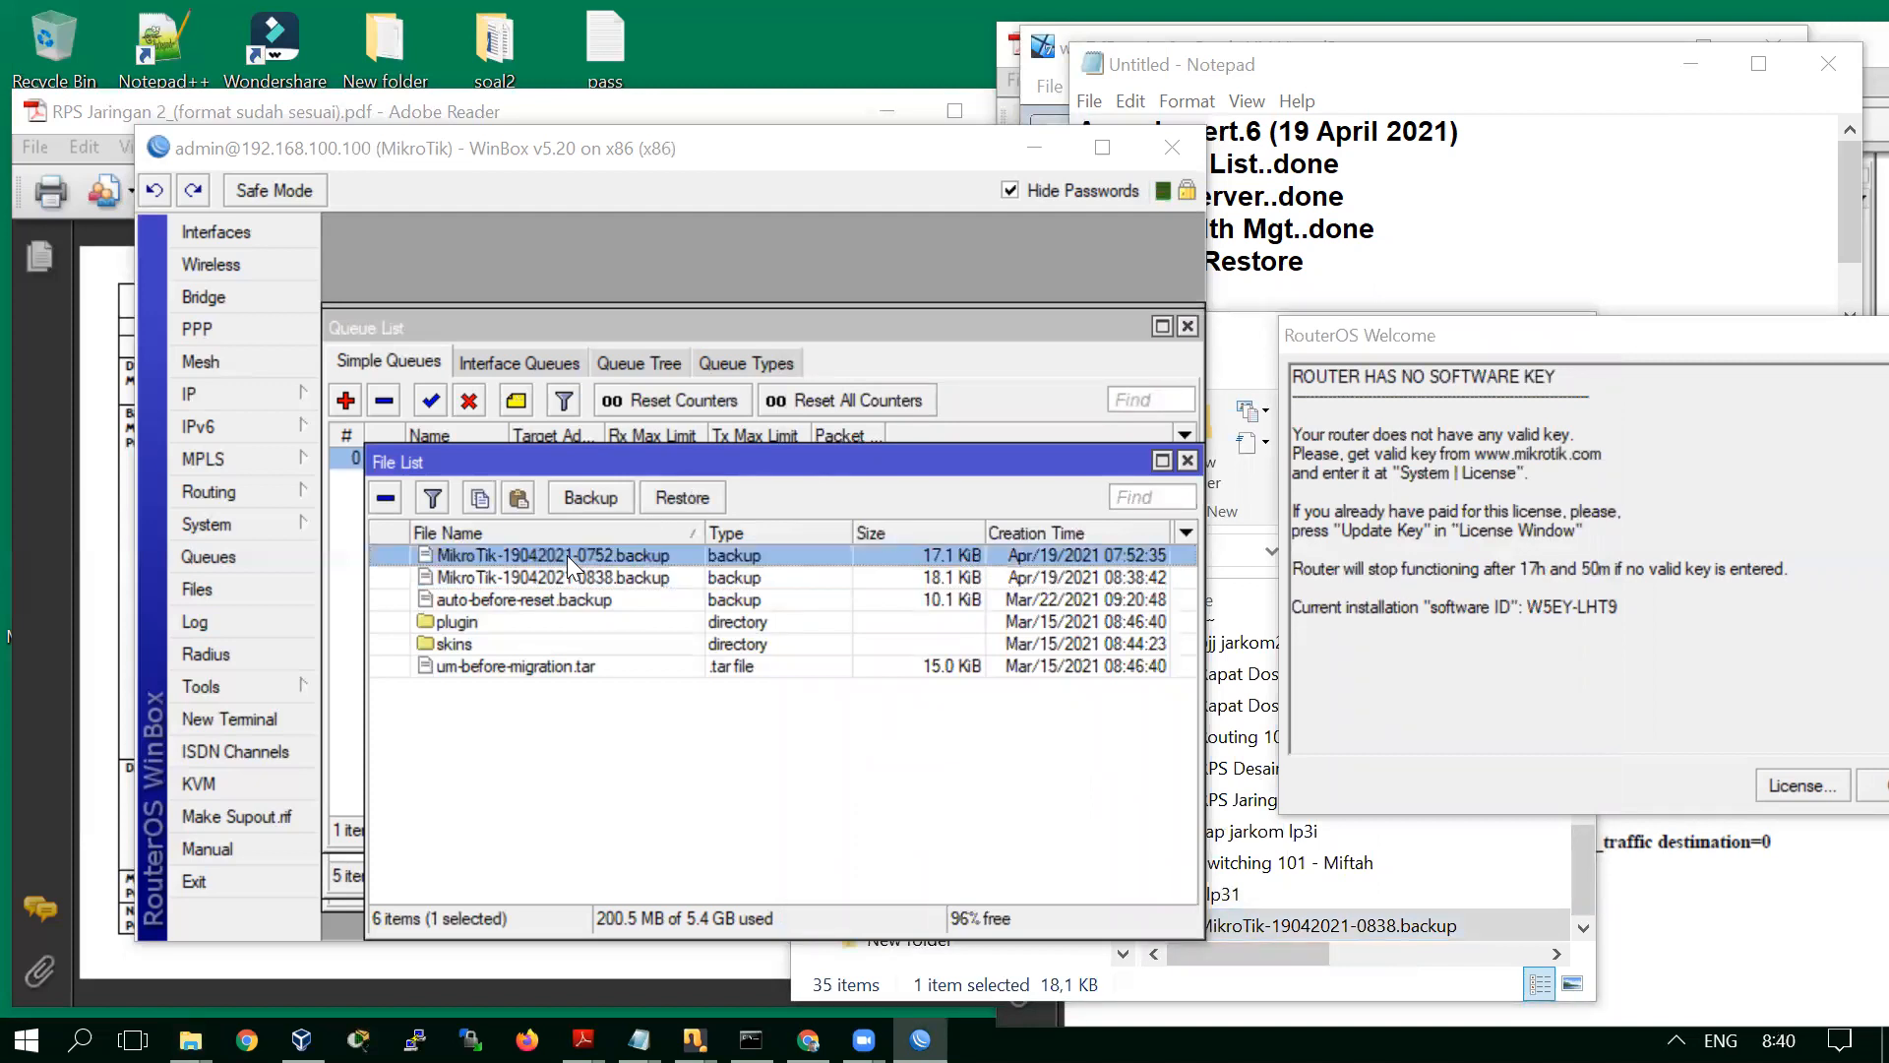
click(383, 498)
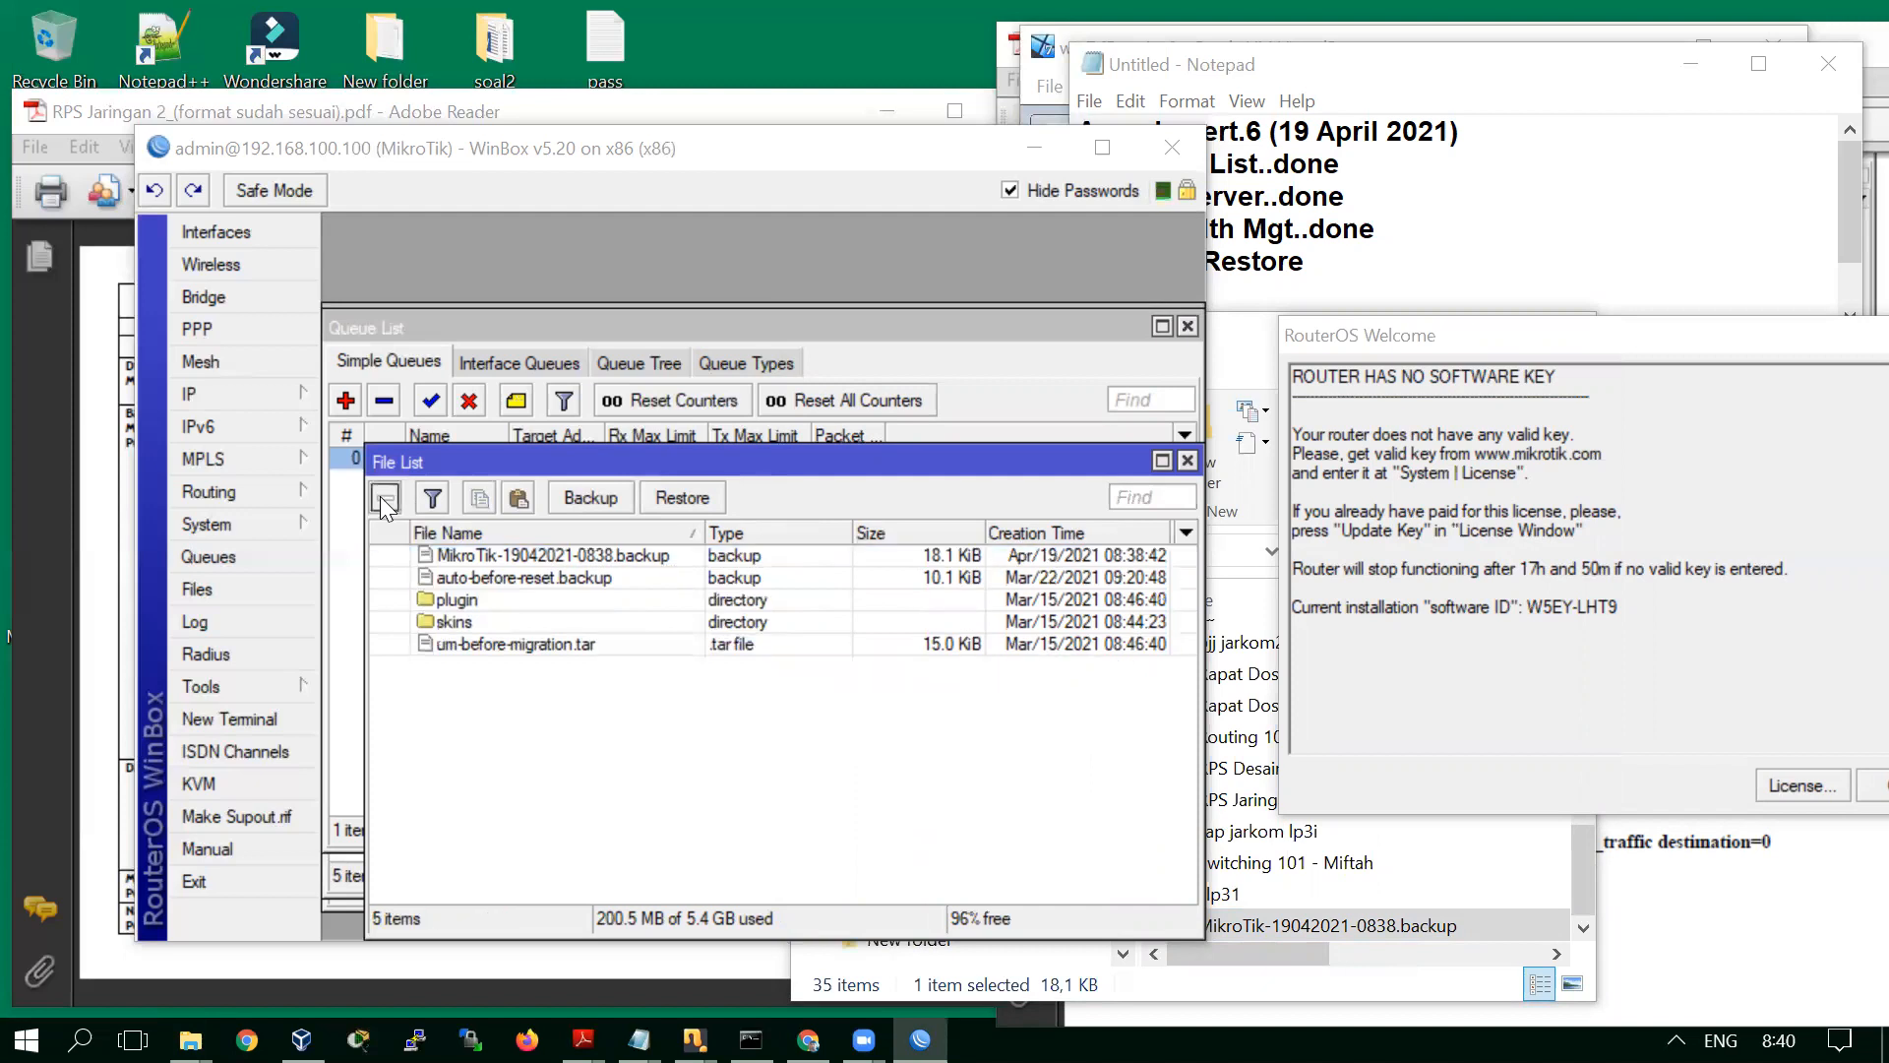
Bring up the restore confirmation for MikroTik-19042021-0838.backup in WinBox, and return to the lp3i doc folder without answering it
click(651, 557)
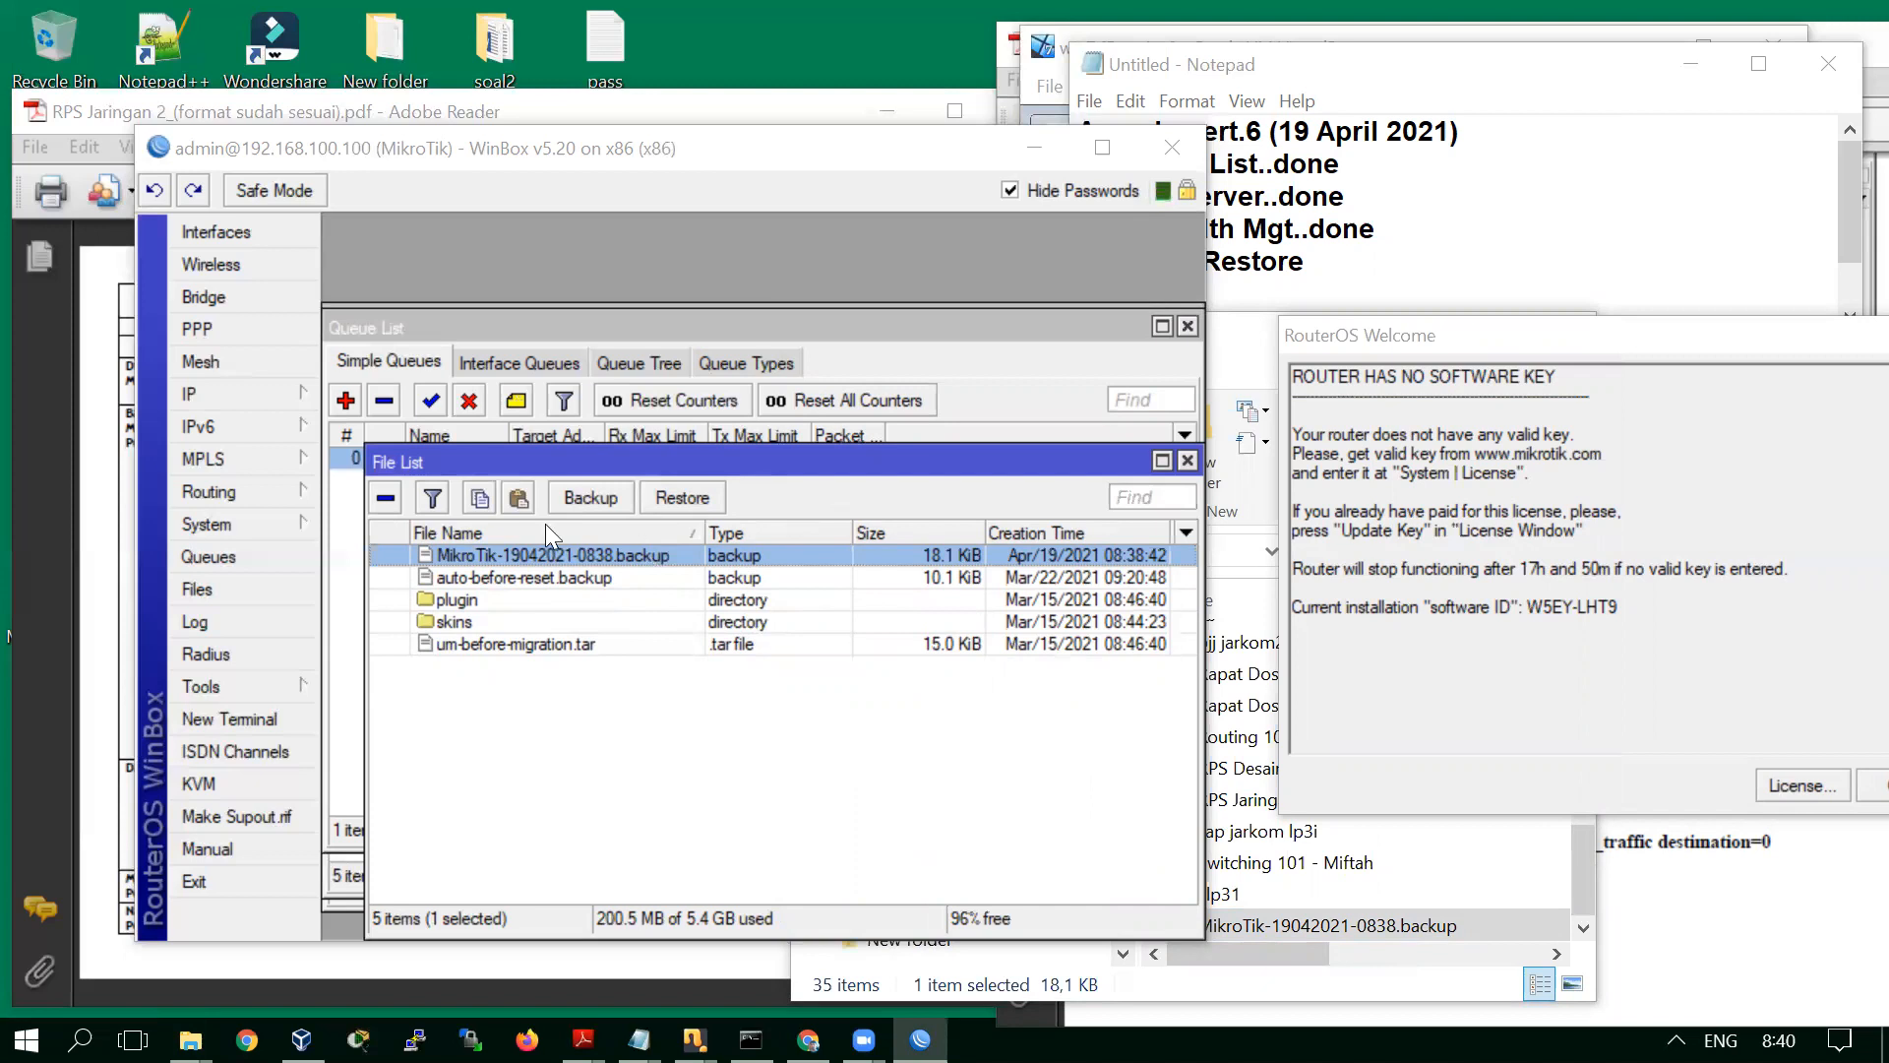
click(686, 499)
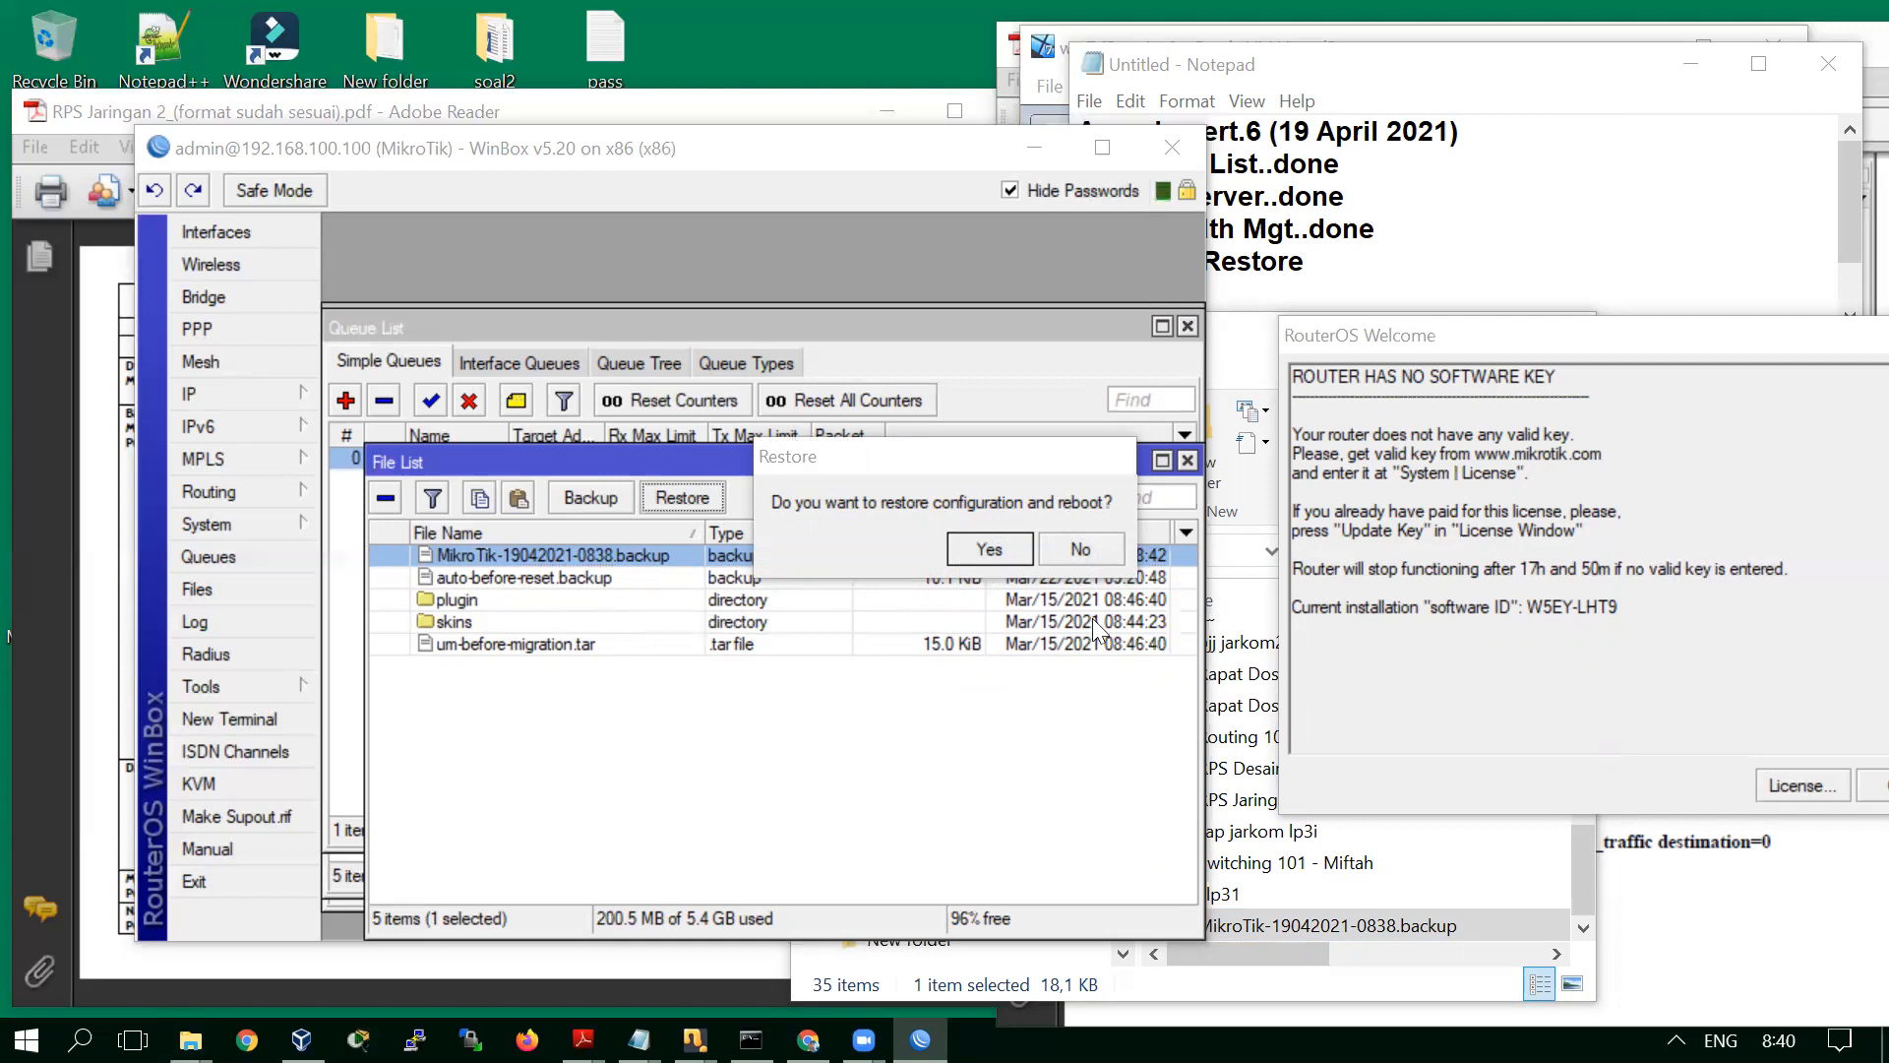
click(1520, 871)
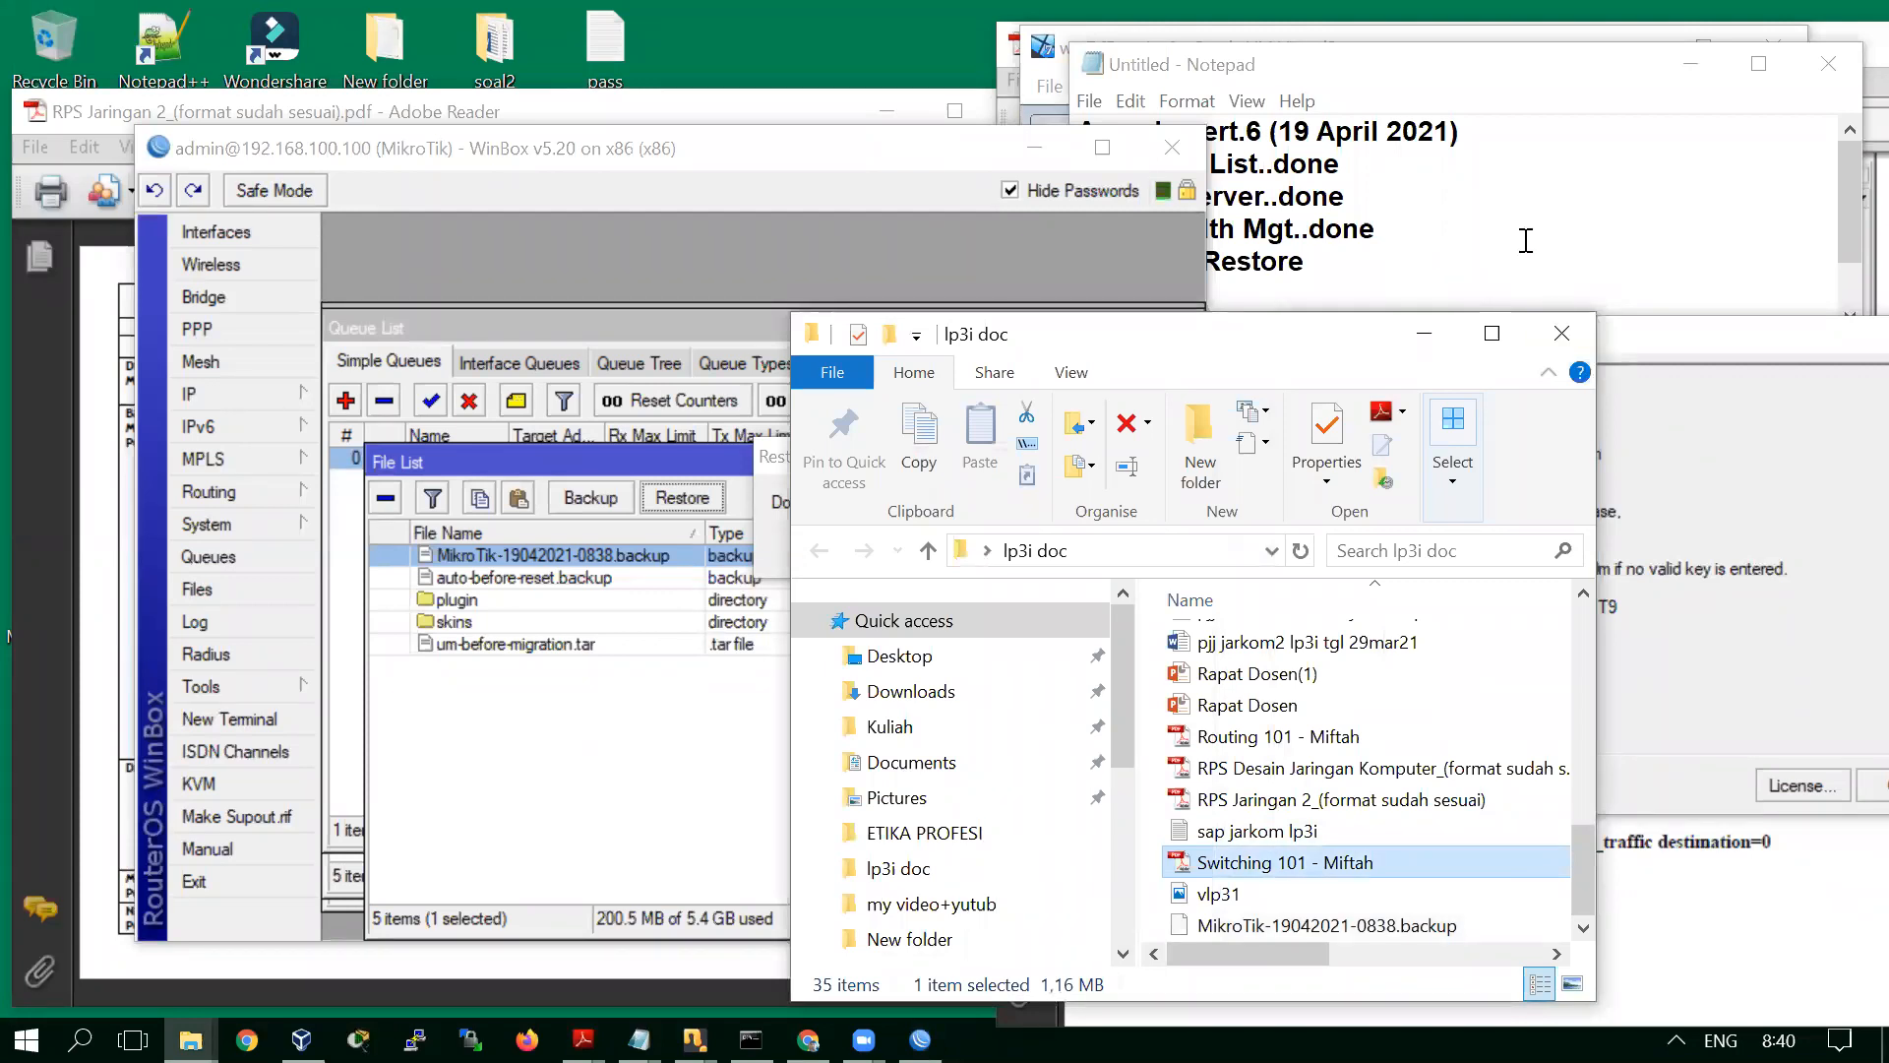
Switch to the Notepad agenda and mark the Backup Restore item with "..done"
click(1378, 246)
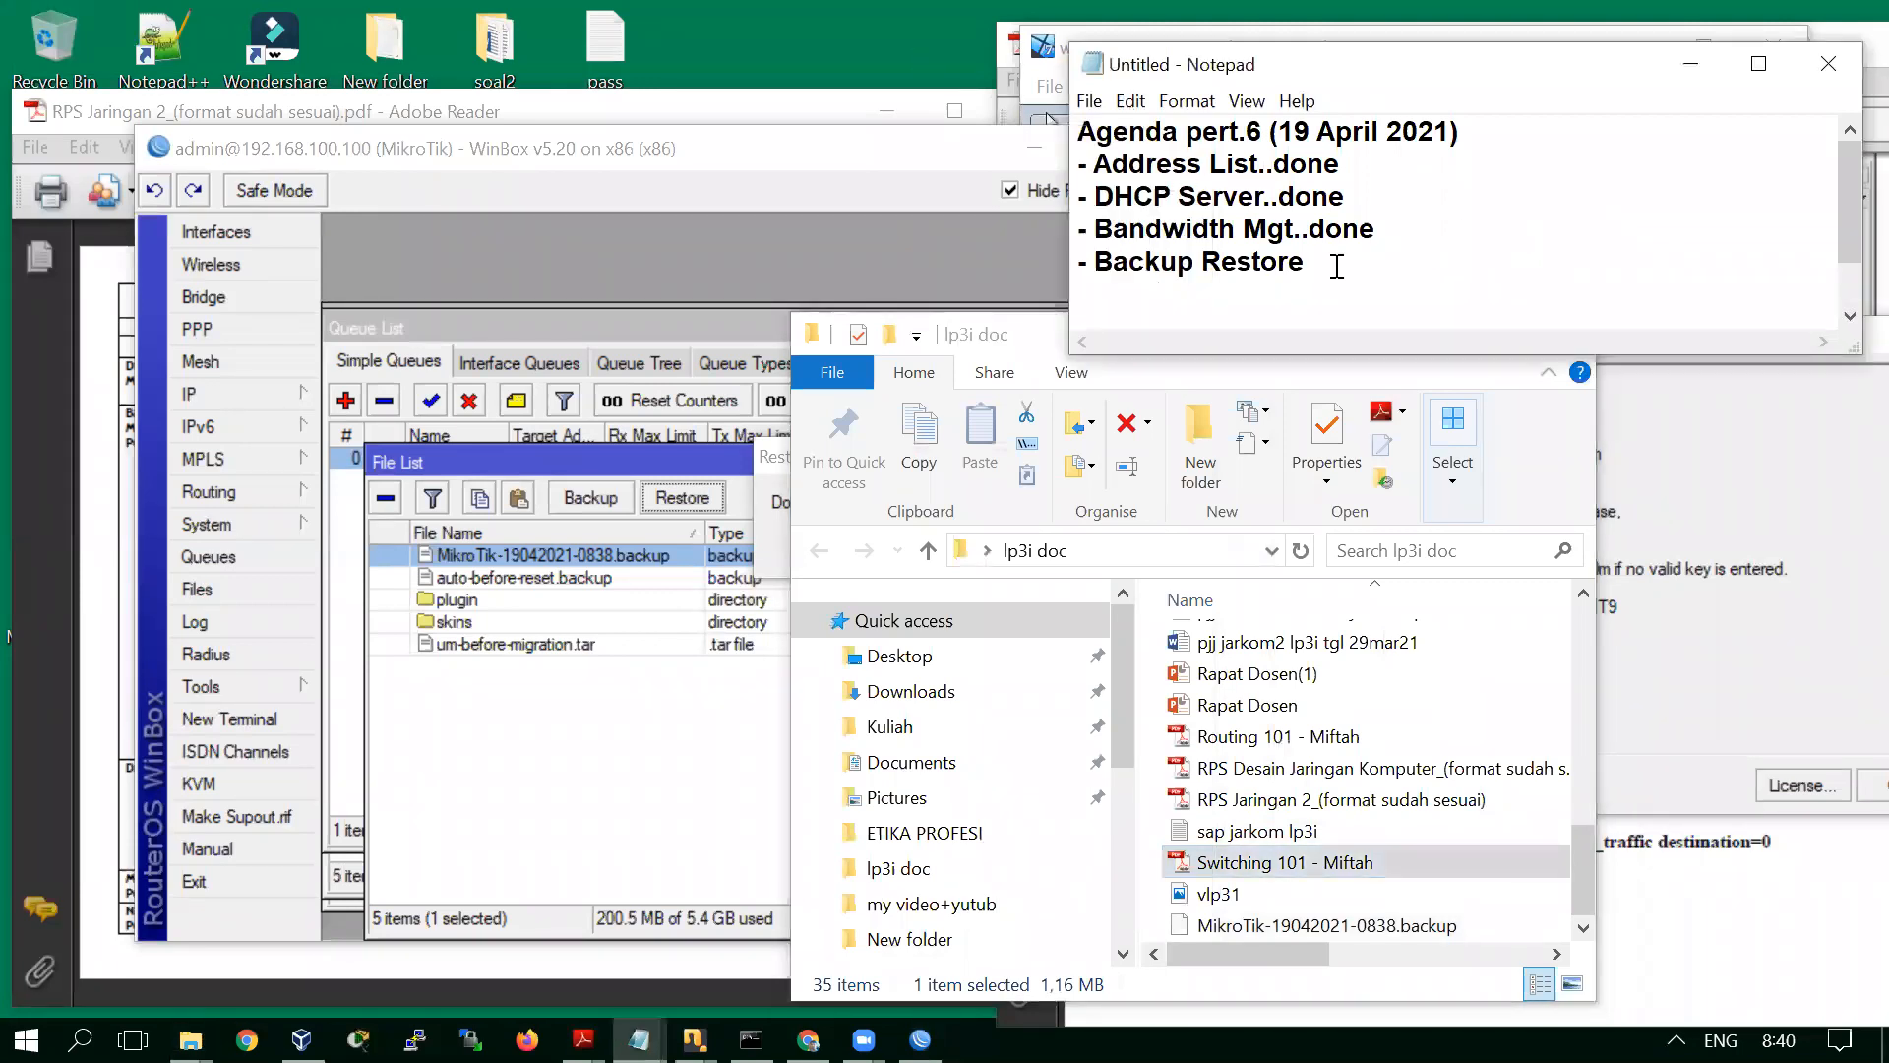
text(..done)
Switch to the RPS Jaringan 2 PDF in Adobe Reader and review the learning topics, highlighting items 11 to 14 and the earlier ones
click(710, 112)
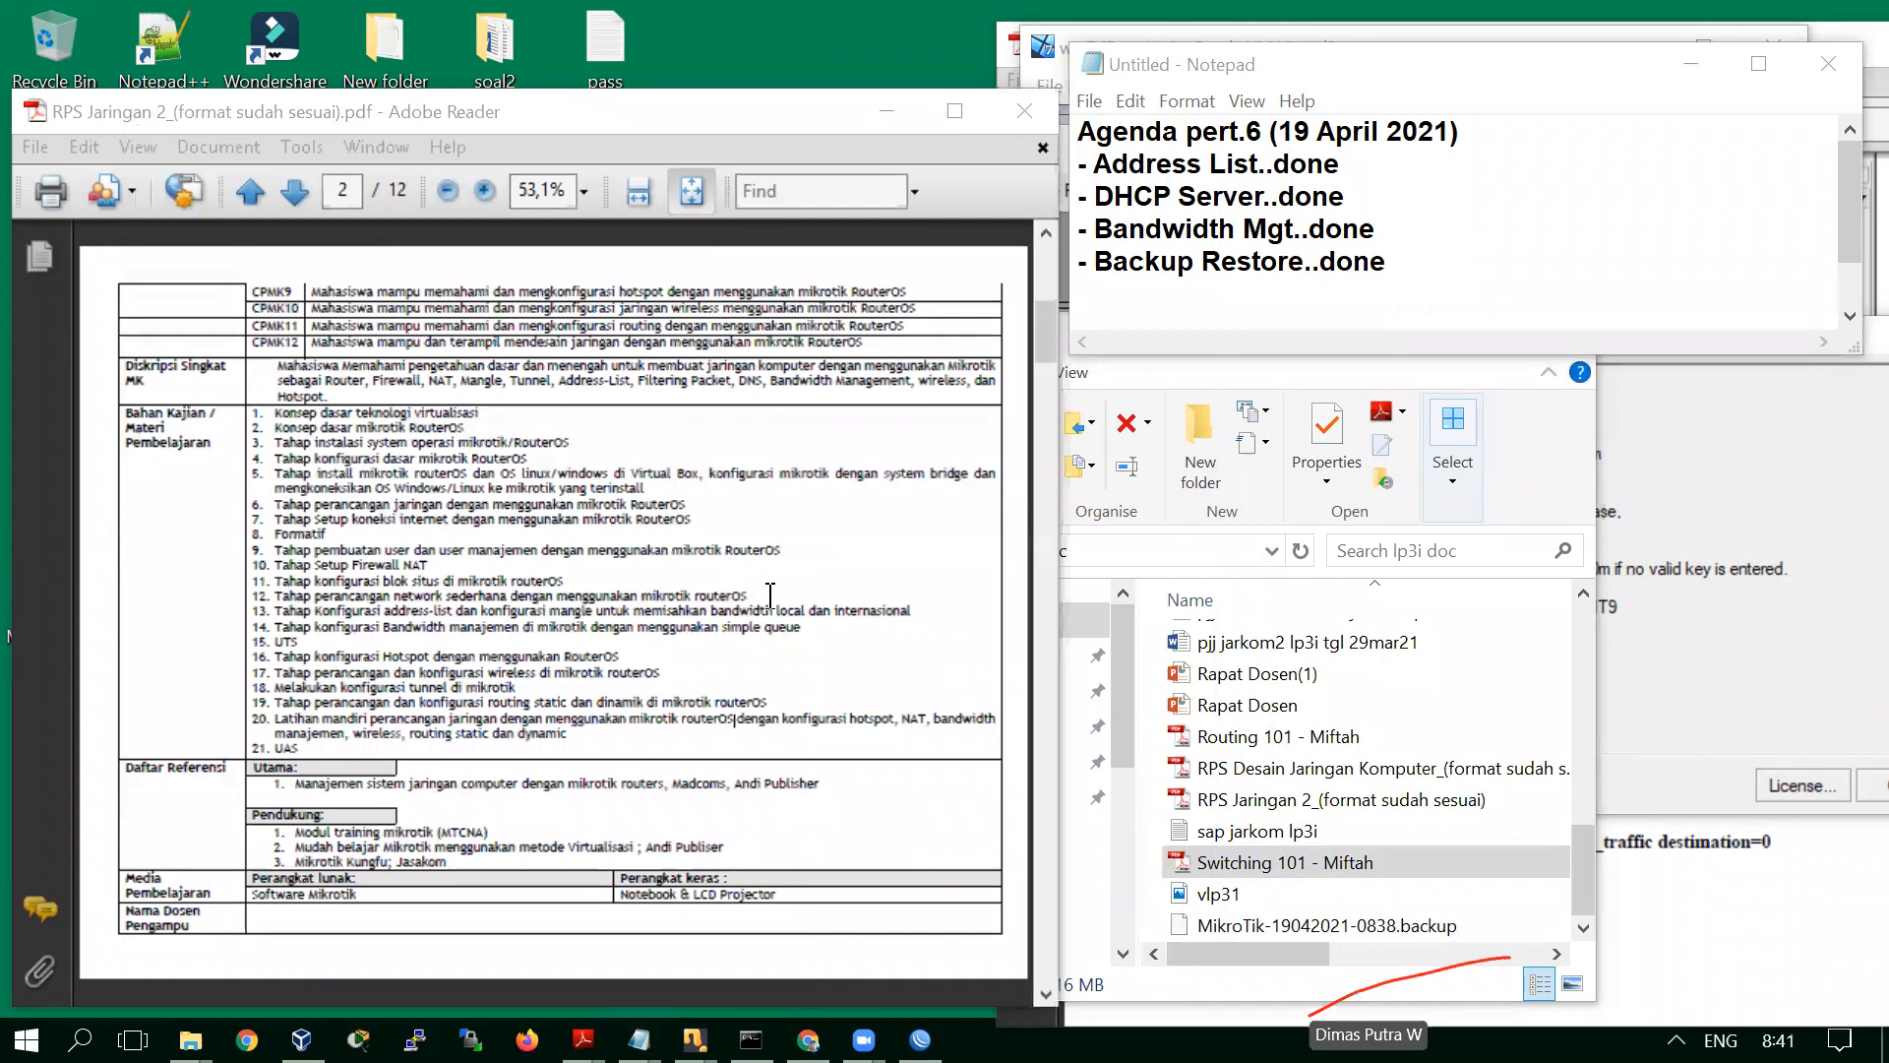
drag(279, 581, 808, 630)
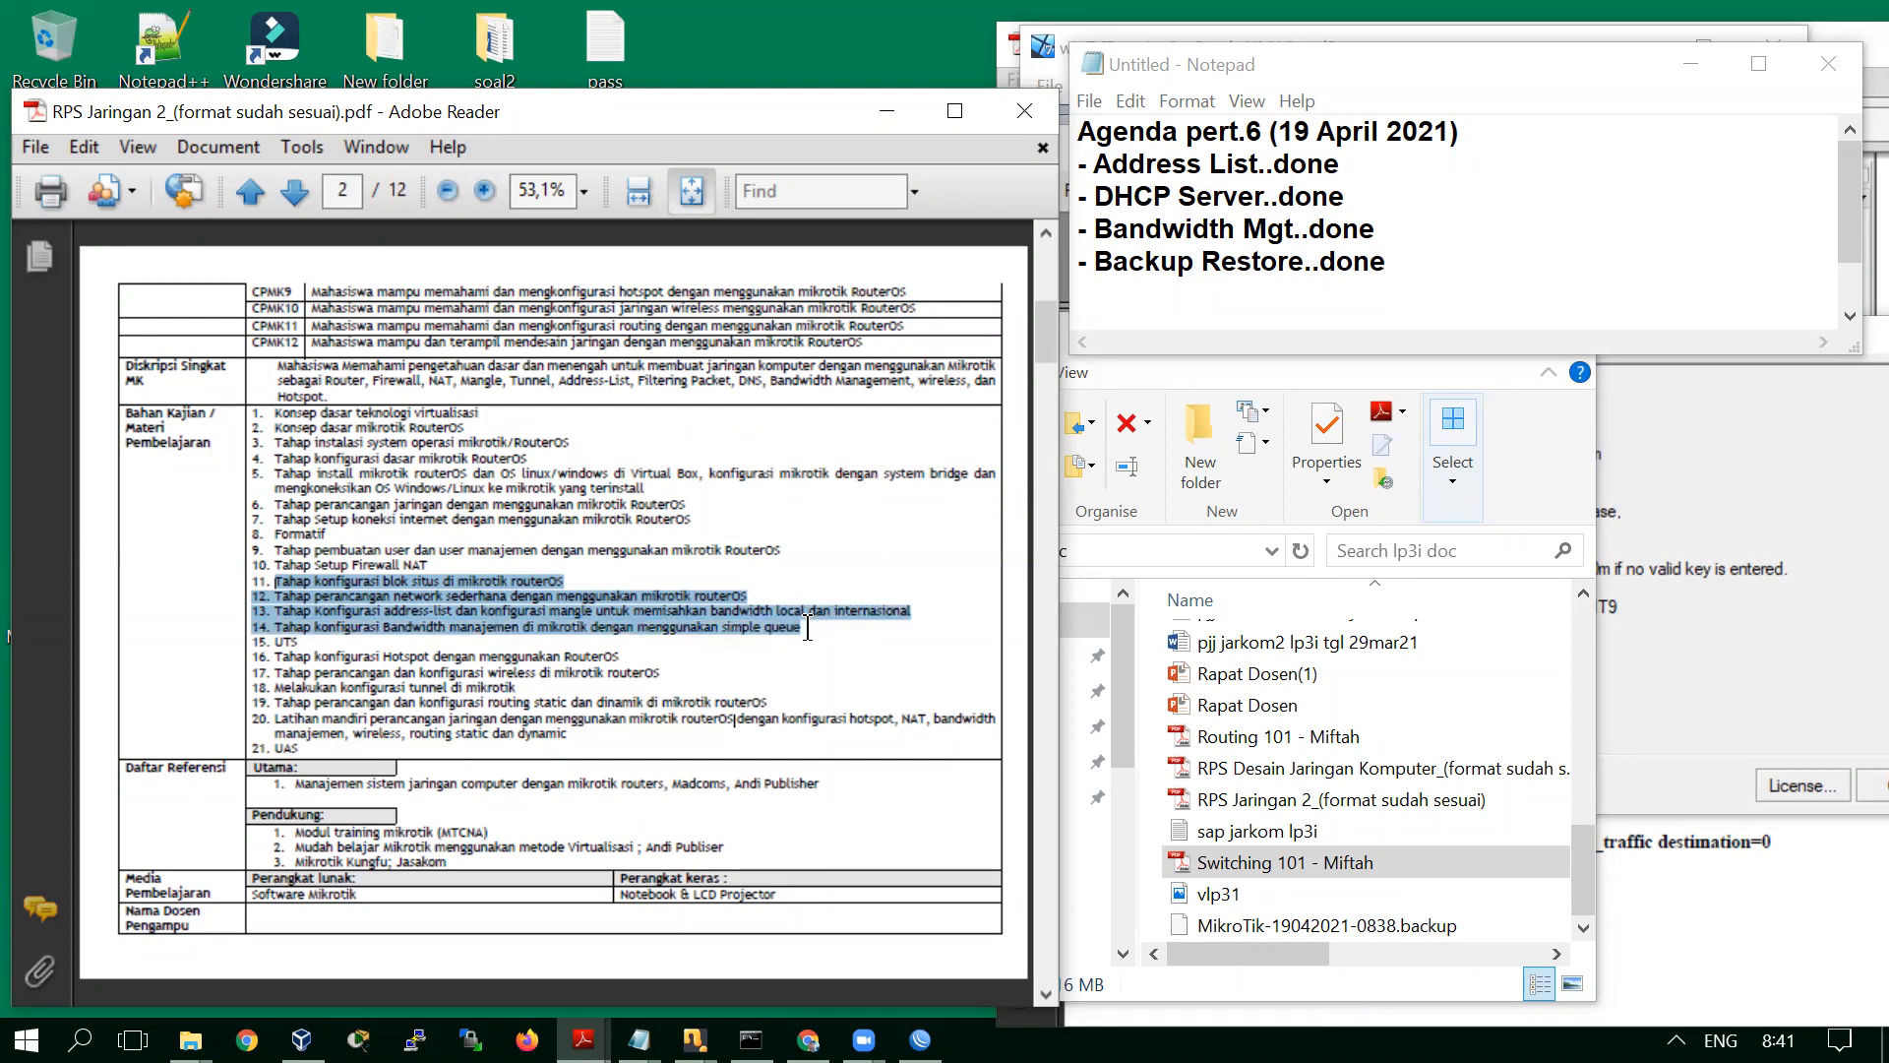
drag(807, 627, 753, 433)
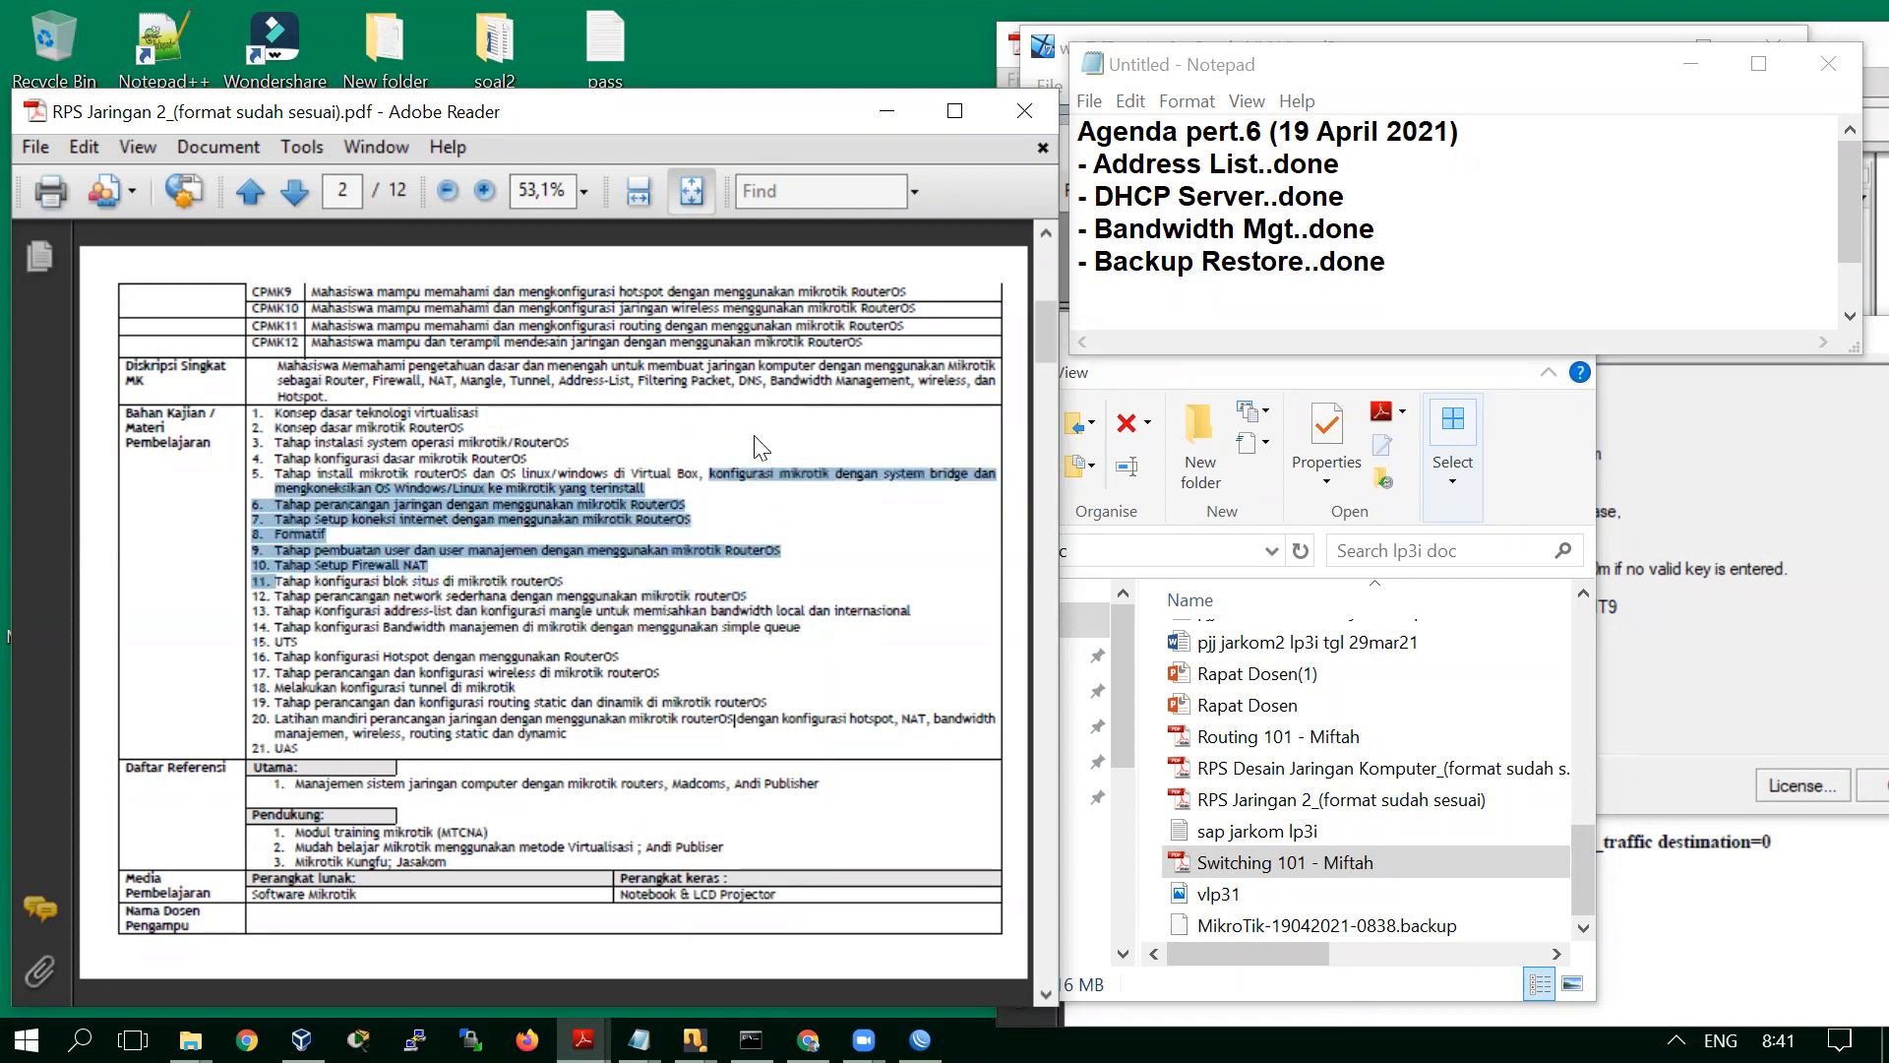
Close the RPS Jaringan 2 PDF and the Notepad agenda
click(1024, 111)
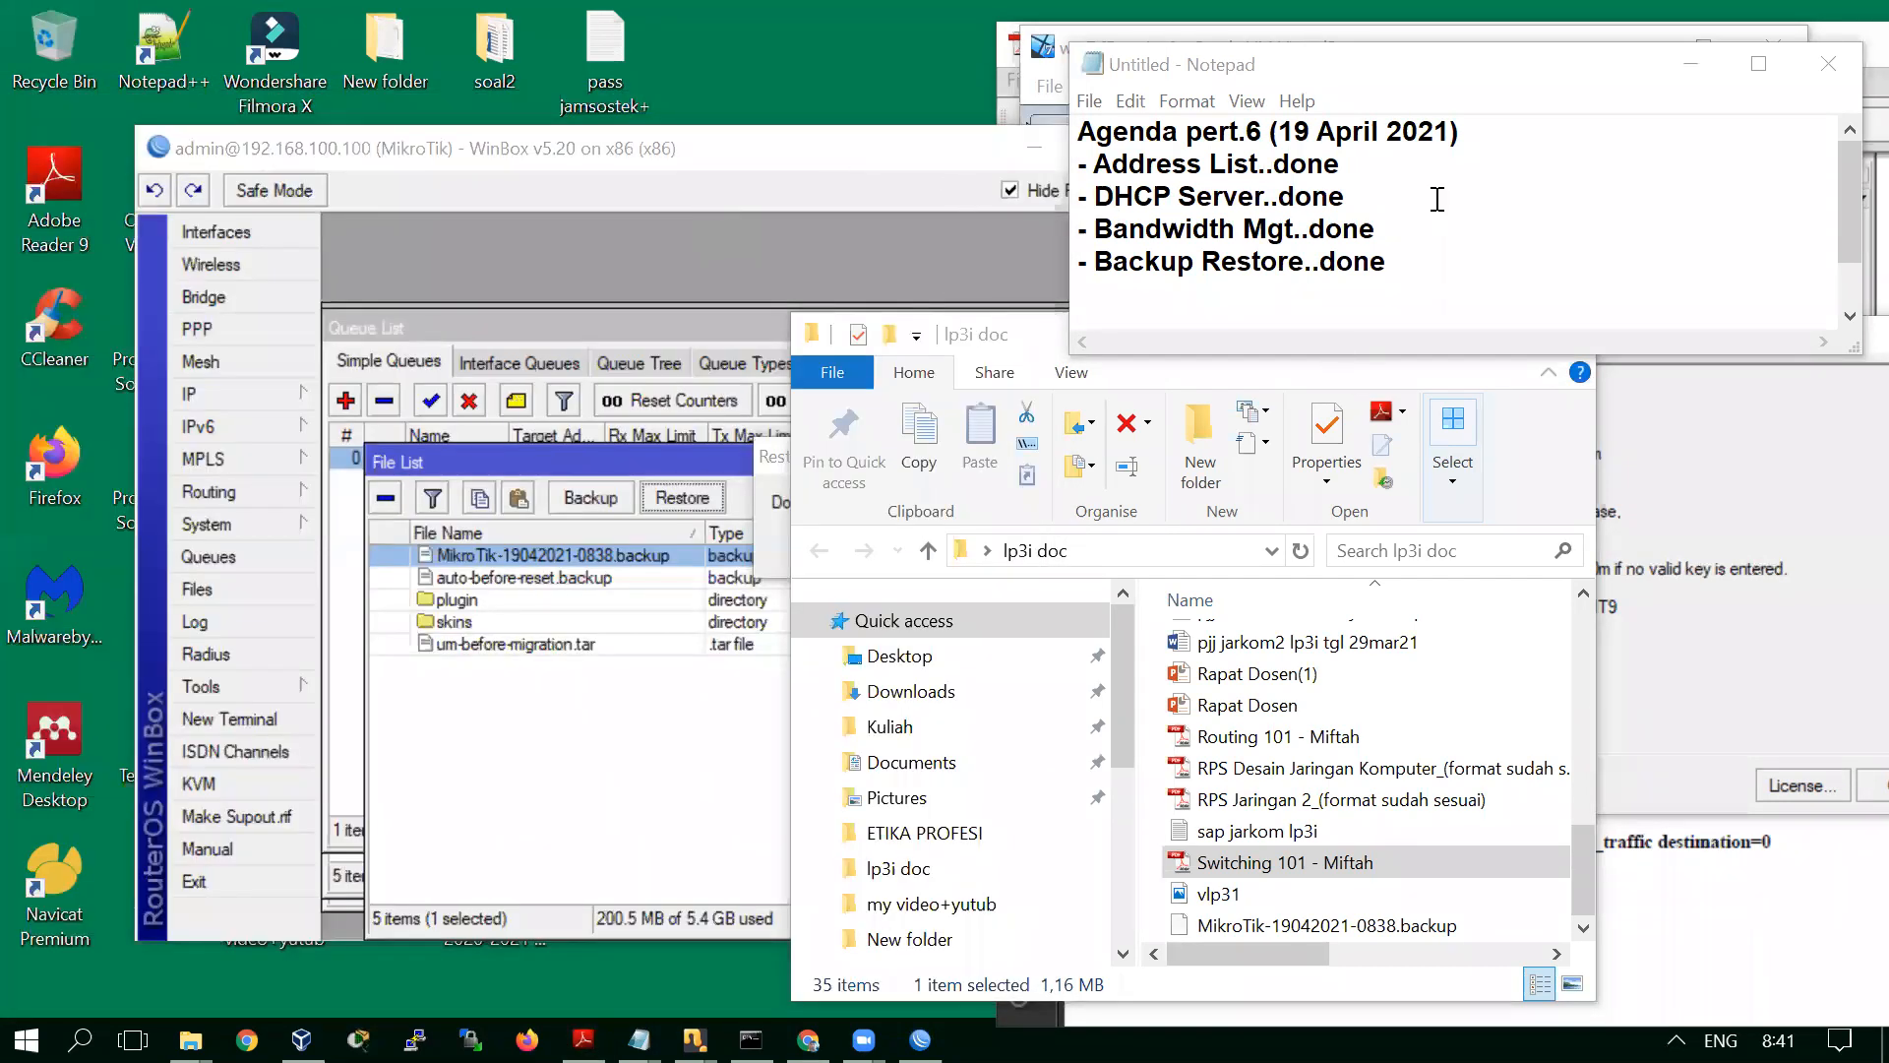
click(1830, 67)
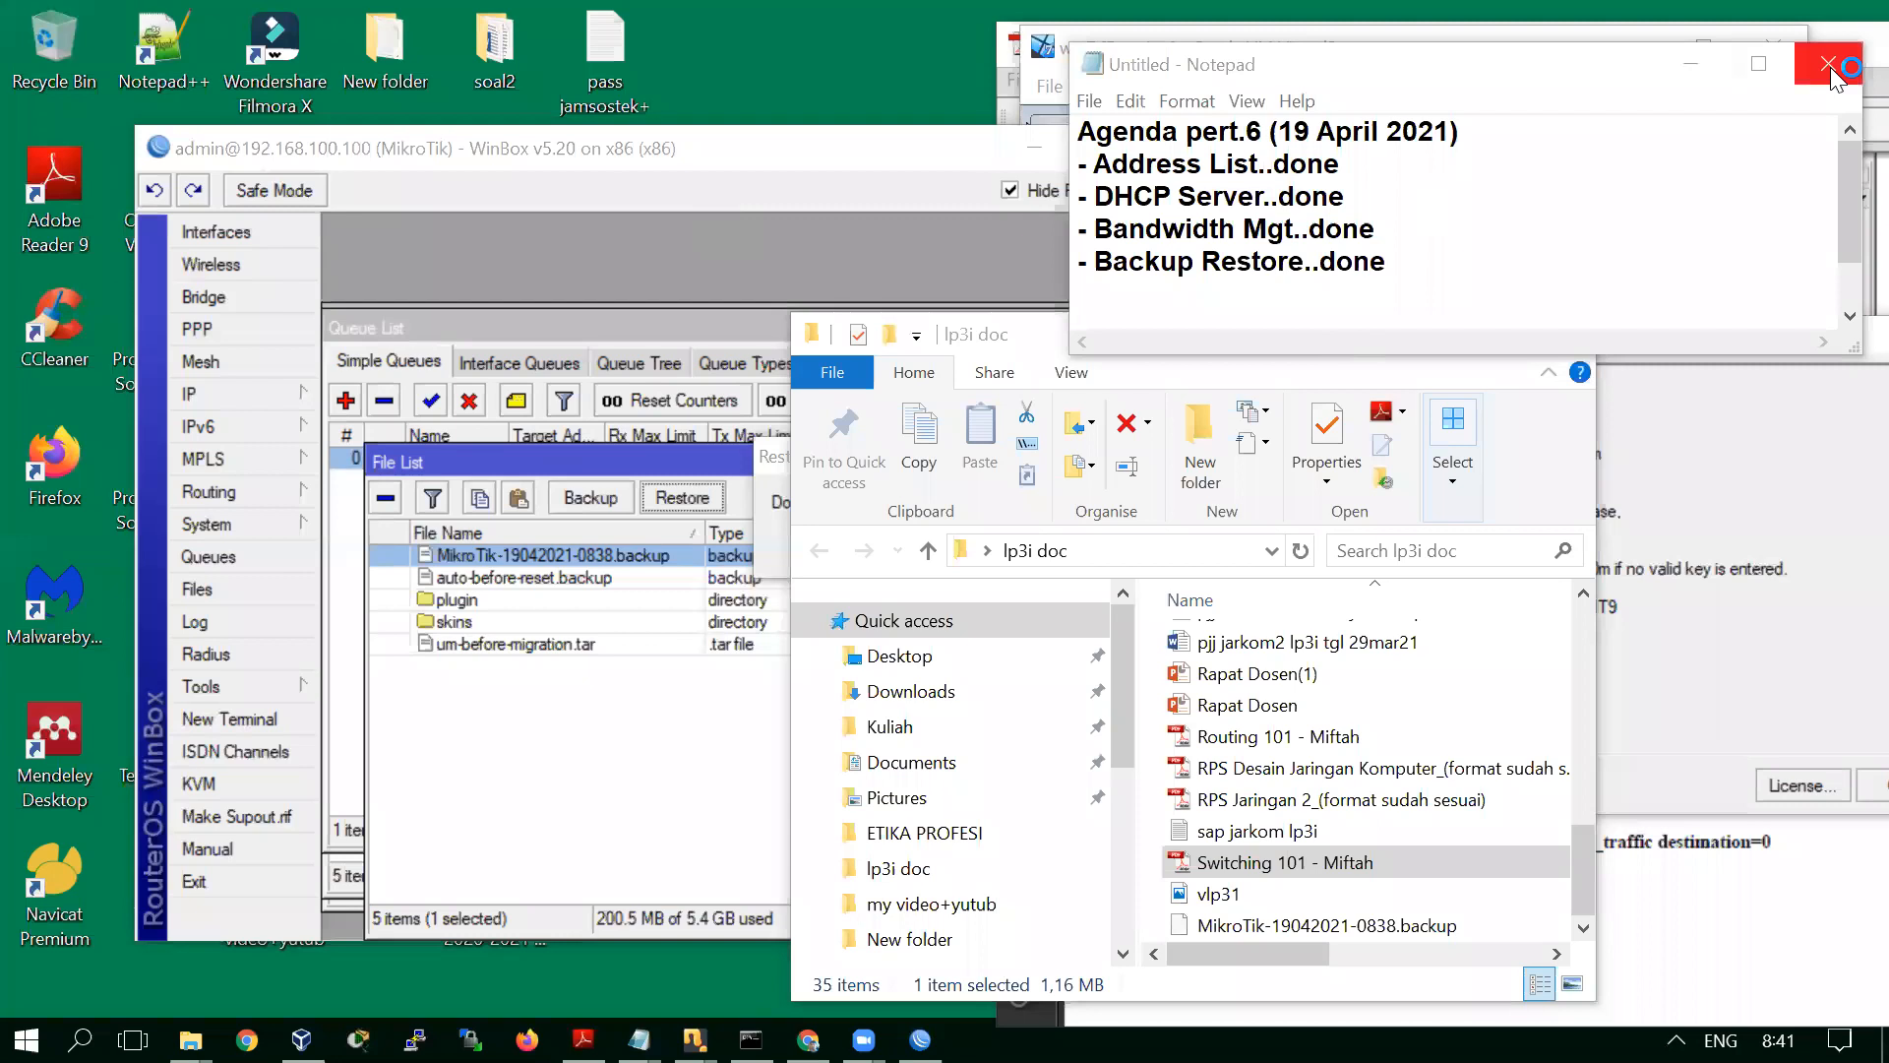